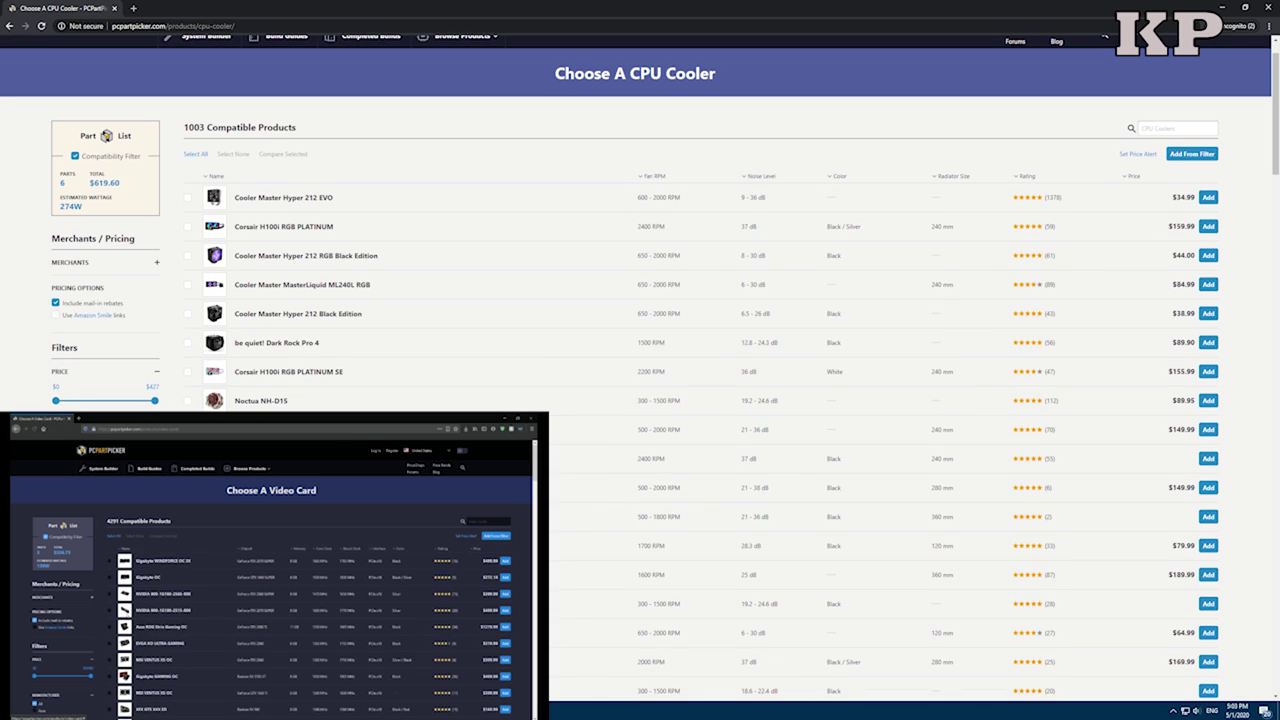
# Browse the compatible CPU coolers and check the Noctua NH-U12S product page before returning to the cooler list.
pyautogui.scroll(-2, 700, 400)
pyautogui.scroll(-1, 700, 400)
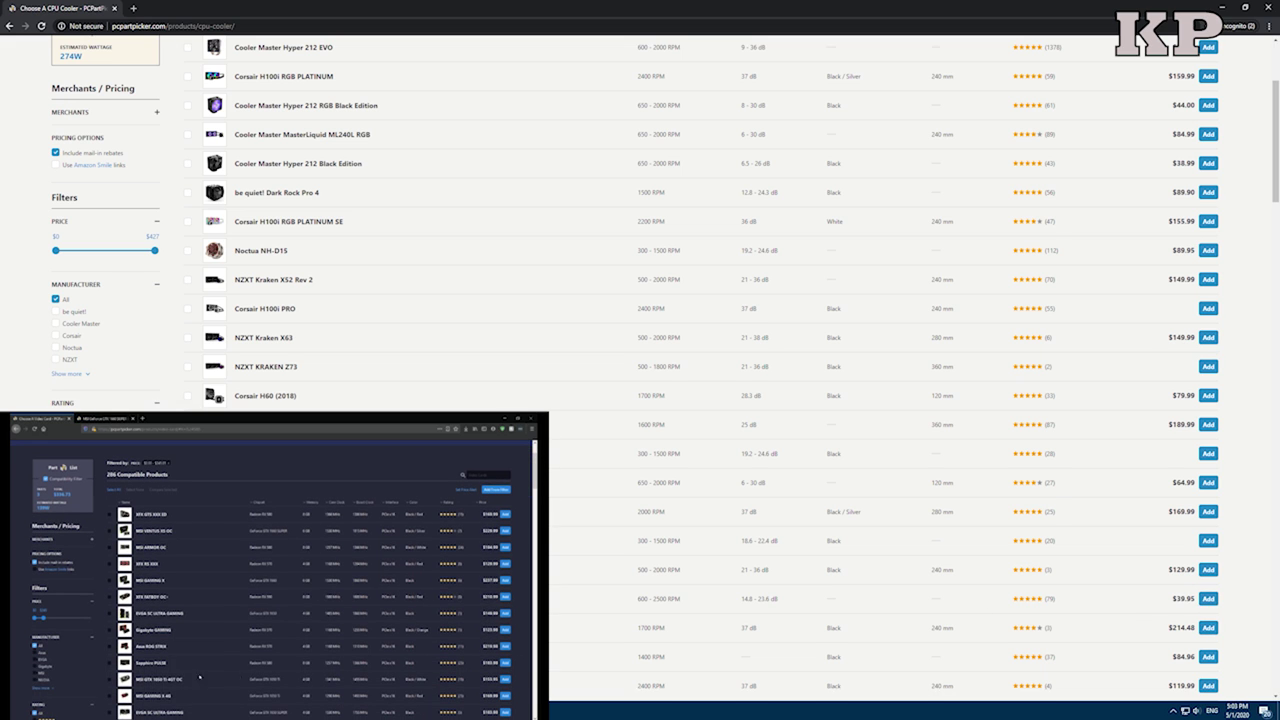
pyautogui.scroll(-1, 730, 370)
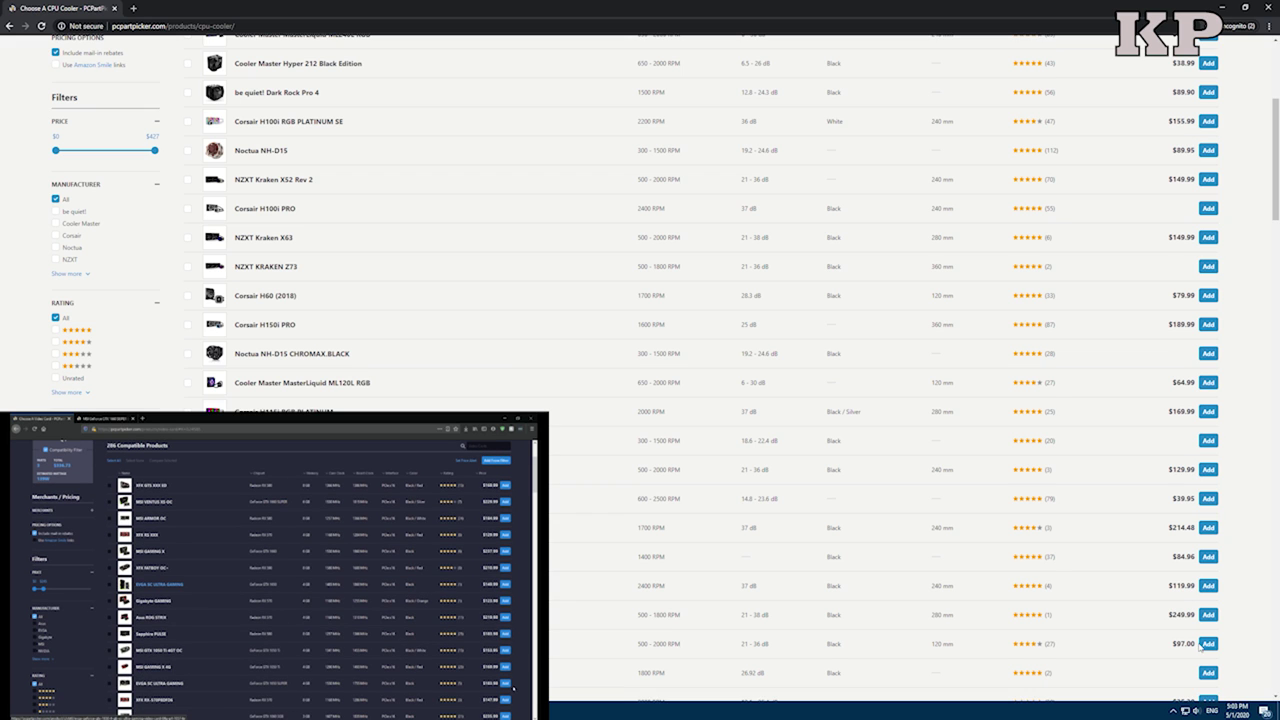
pyautogui.scroll(-1, 1212, 650)
pyautogui.scroll(-1, 1215, 610)
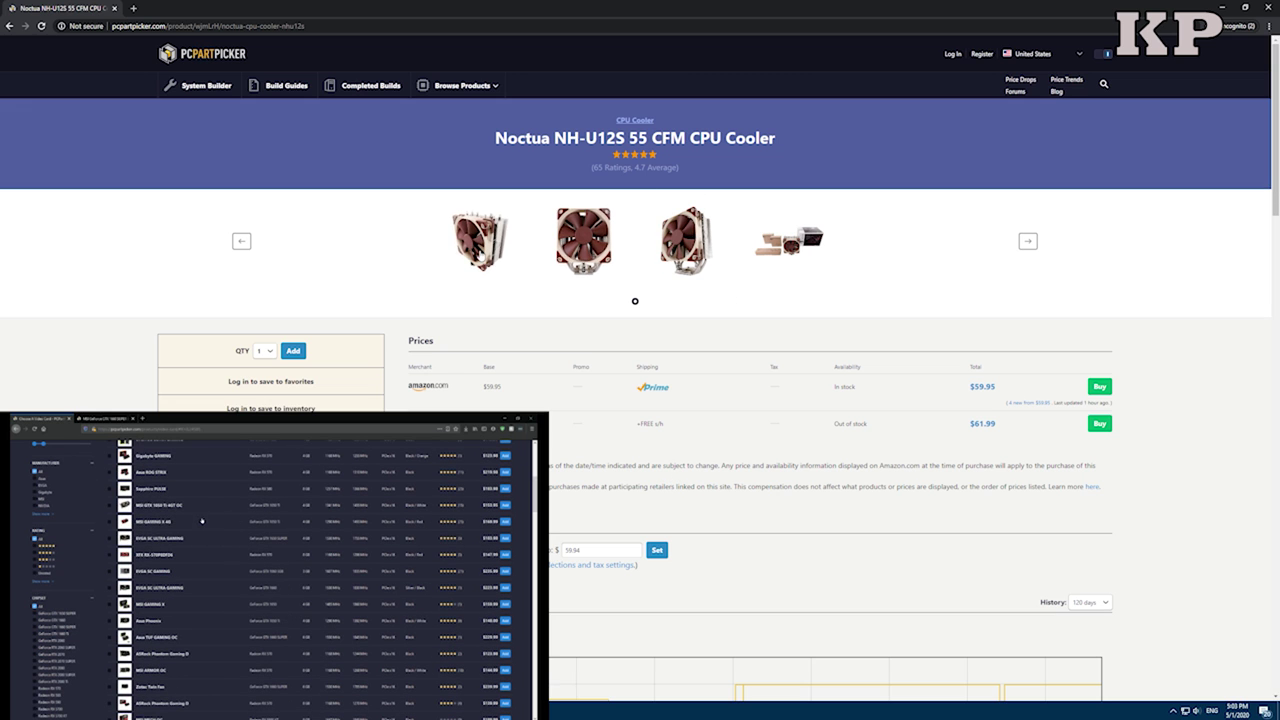
pyautogui.hotkey('alt', 'Left')
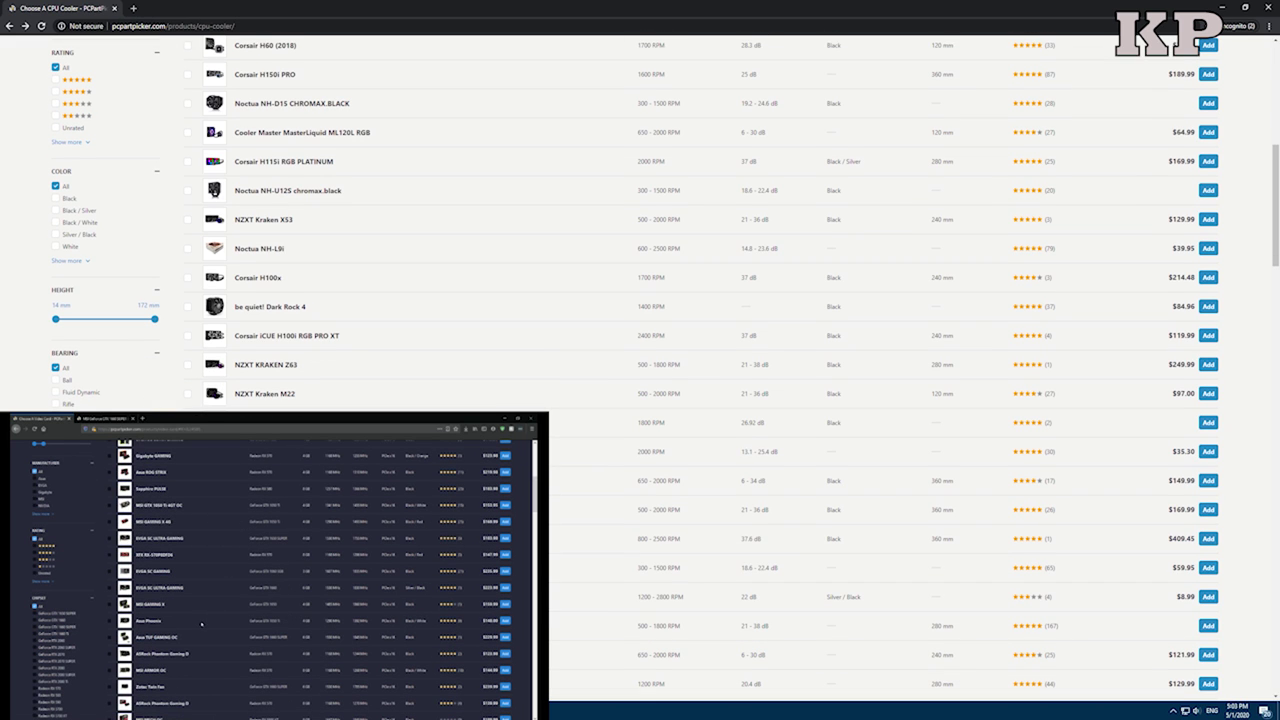
pyautogui.scroll(5, 387, 305)
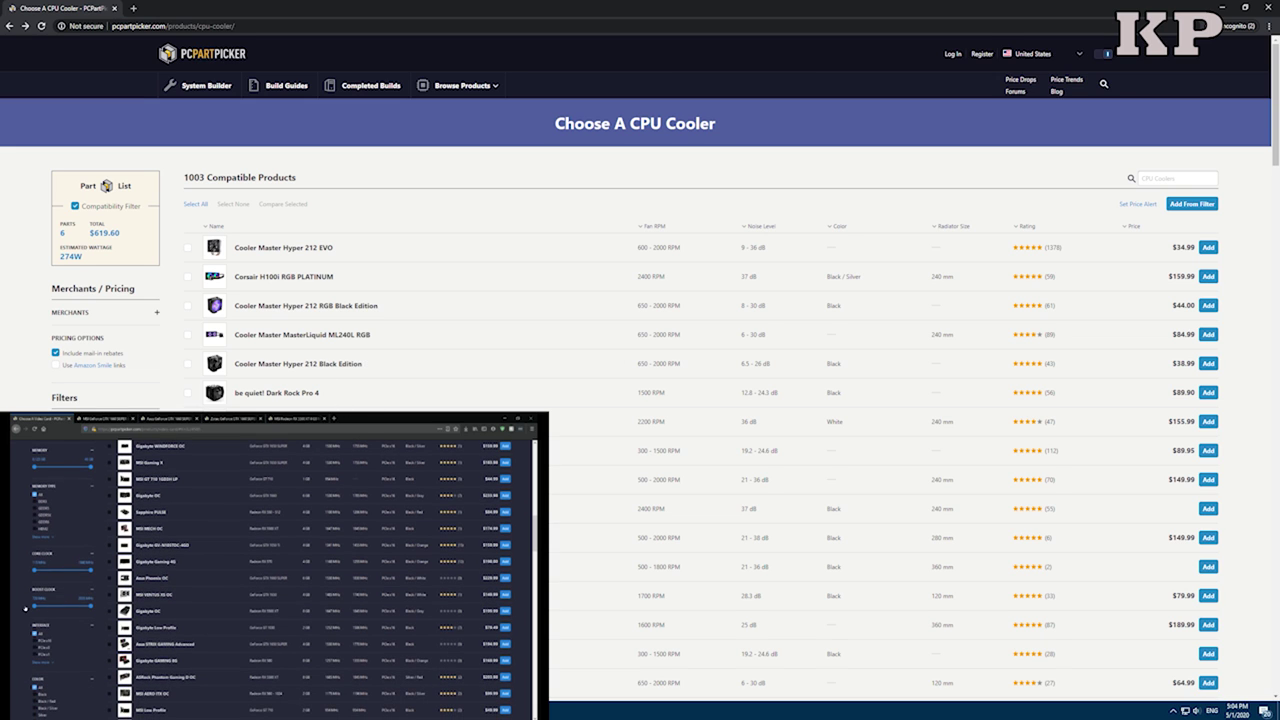
# Return to the build's parts list and review its total price and the MSI GeForce GTX 1660 SUPER VENTUS XS OC product page.
pyautogui.hotkey('alt', 'Left')
pyautogui.scroll(-3, 888, 532)
pyautogui.doubleClick(944, 443)
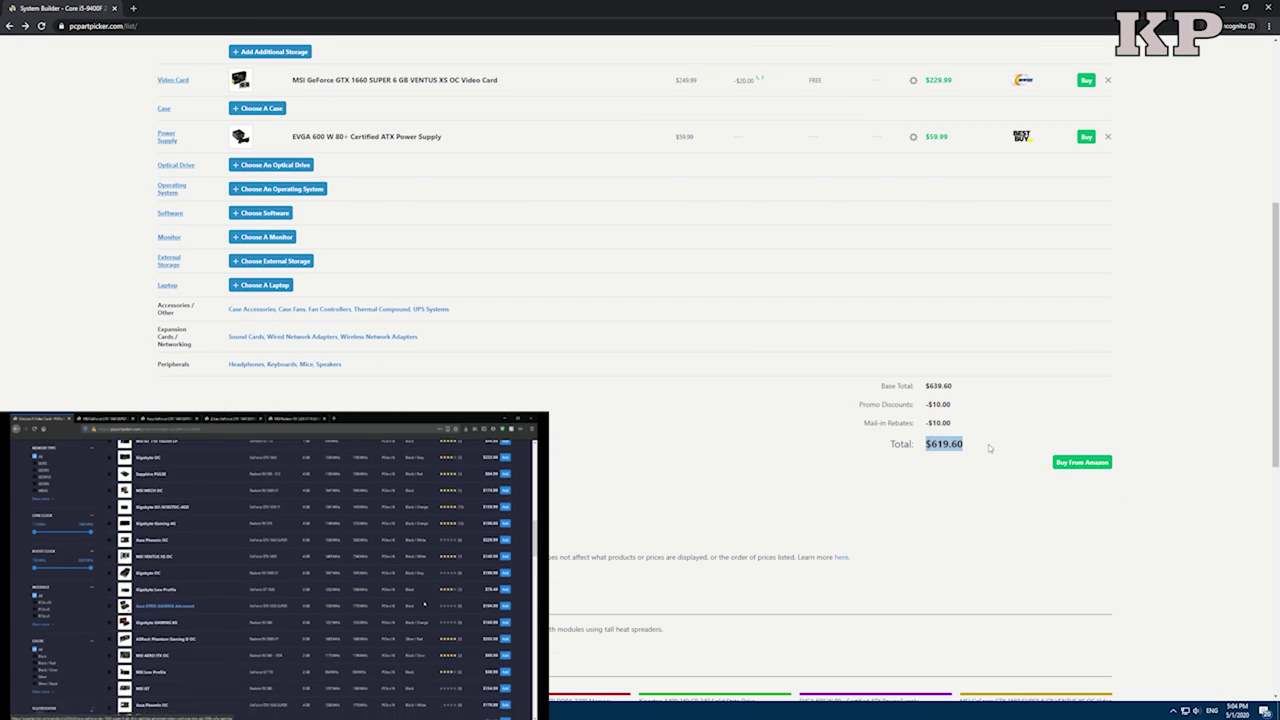
pyautogui.scroll(1, 985, 458)
pyautogui.scroll(3, 985, 458)
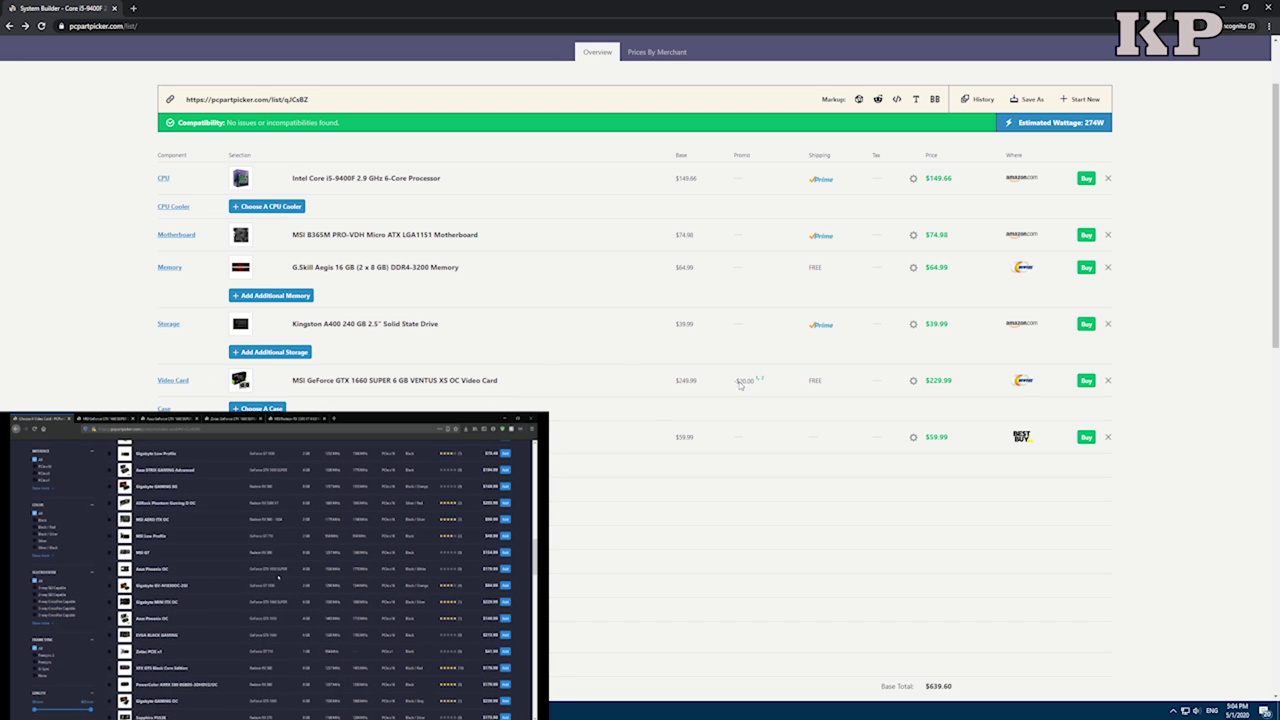
pyautogui.click(336, 390)
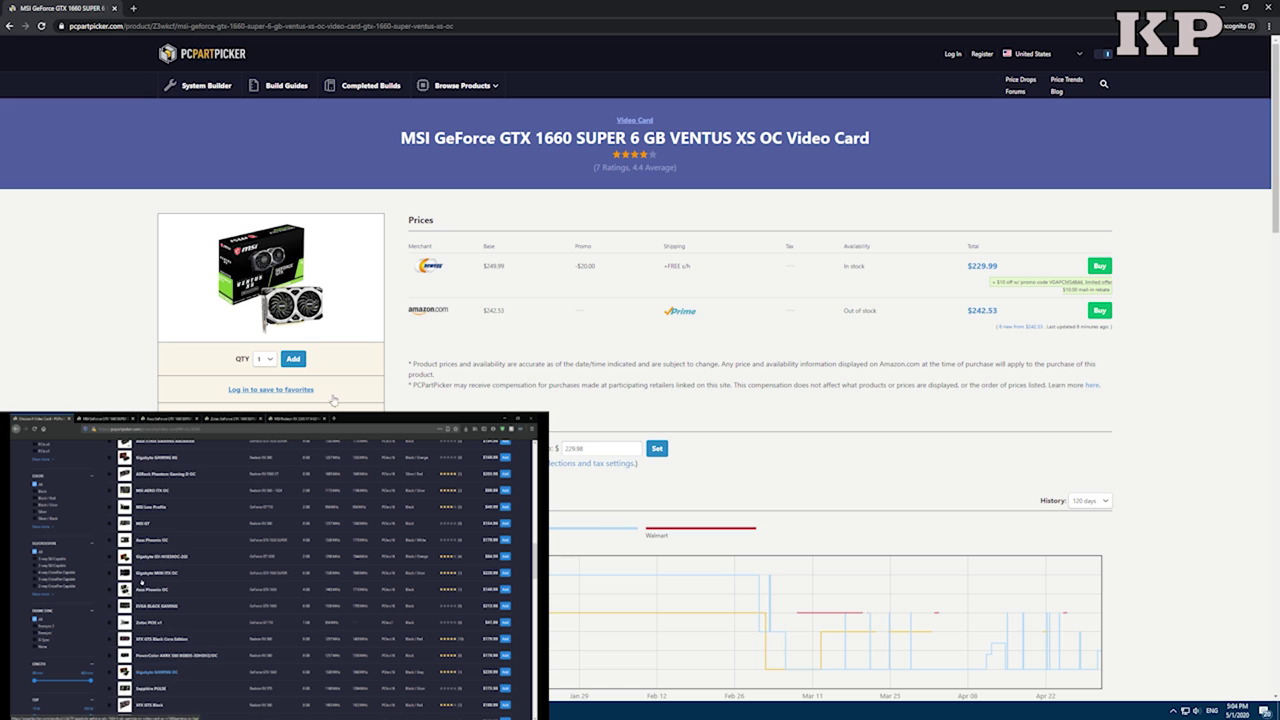
pyautogui.hotkey('alt', 'Left')
# Open the video card catalogue limited to a price range of $0.00 to $243.83 and browse the compatible cards.
pyautogui.click(170, 381)
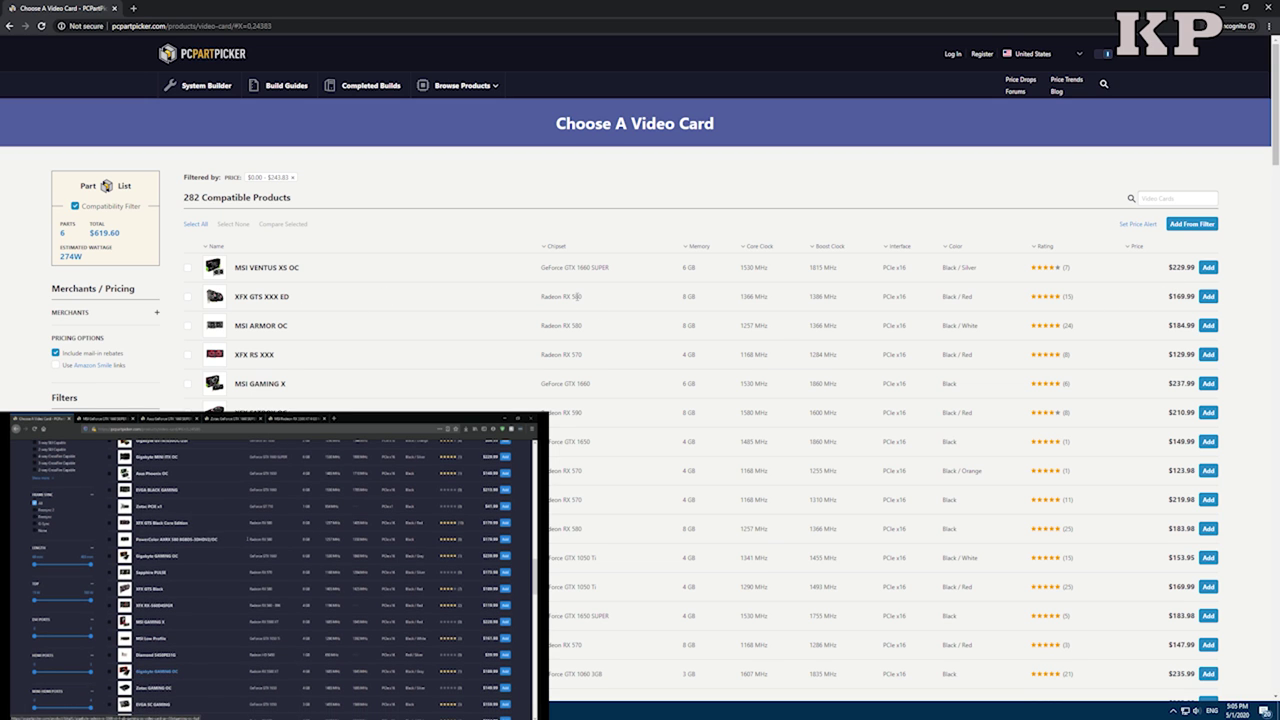
pyautogui.scroll(-1, 585, 325)
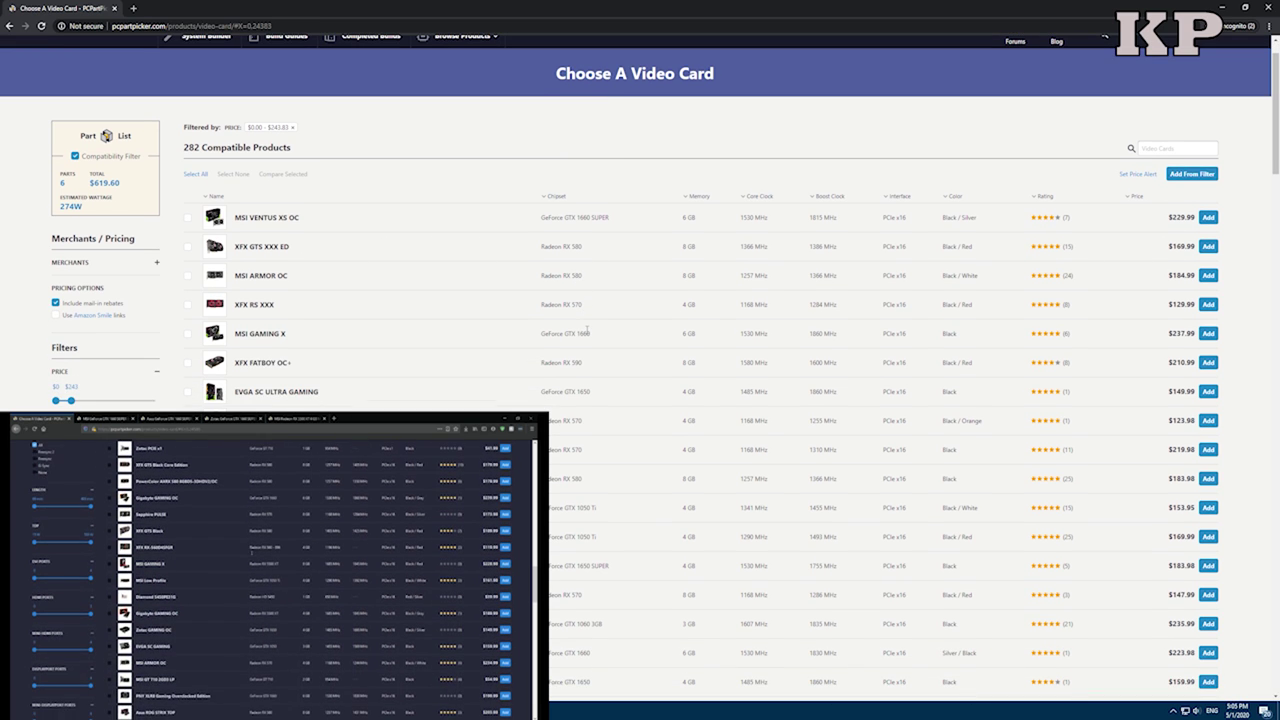
pyautogui.scroll(-3, 589, 395)
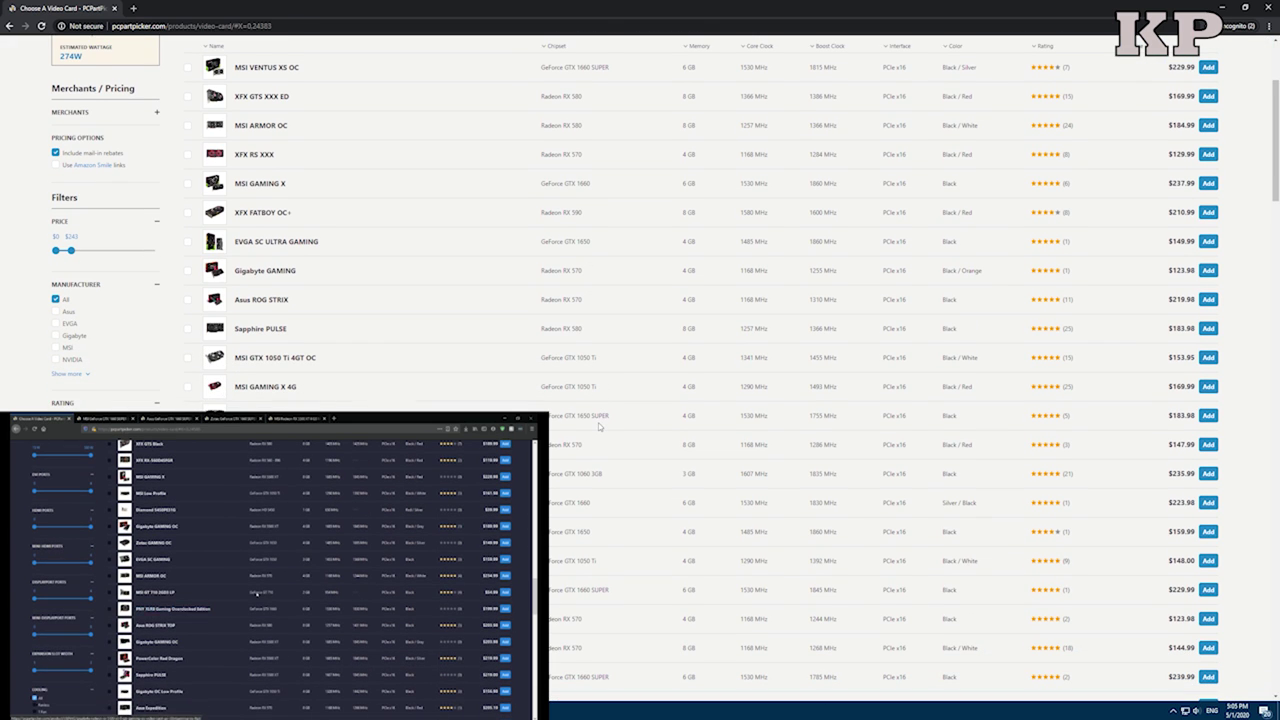
pyautogui.scroll(-1, 603, 437)
pyautogui.scroll(-1, 589, 481)
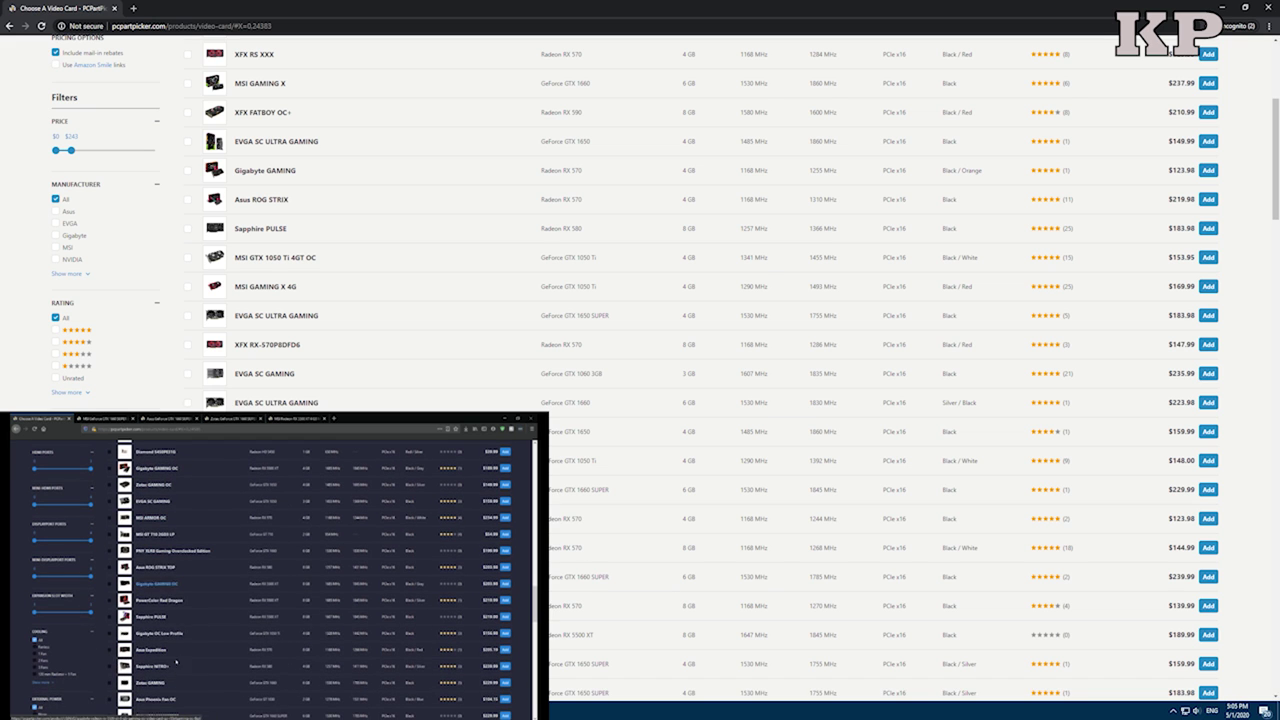
# Filter the video cards by chipset, successively showing GeForce GTX 1660 SUPER, GTX 1660 and GTX 1650 SUPER.
pyautogui.click(56, 440)
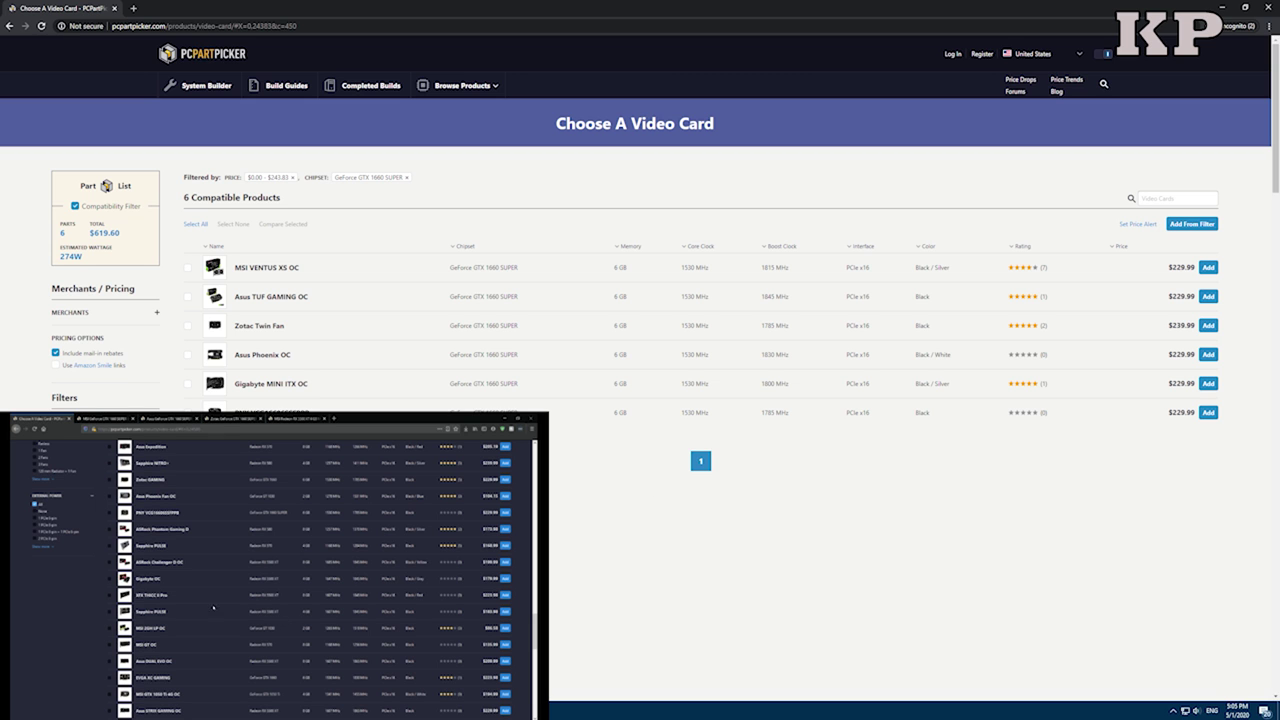
pyautogui.scroll(-3, 96, 629)
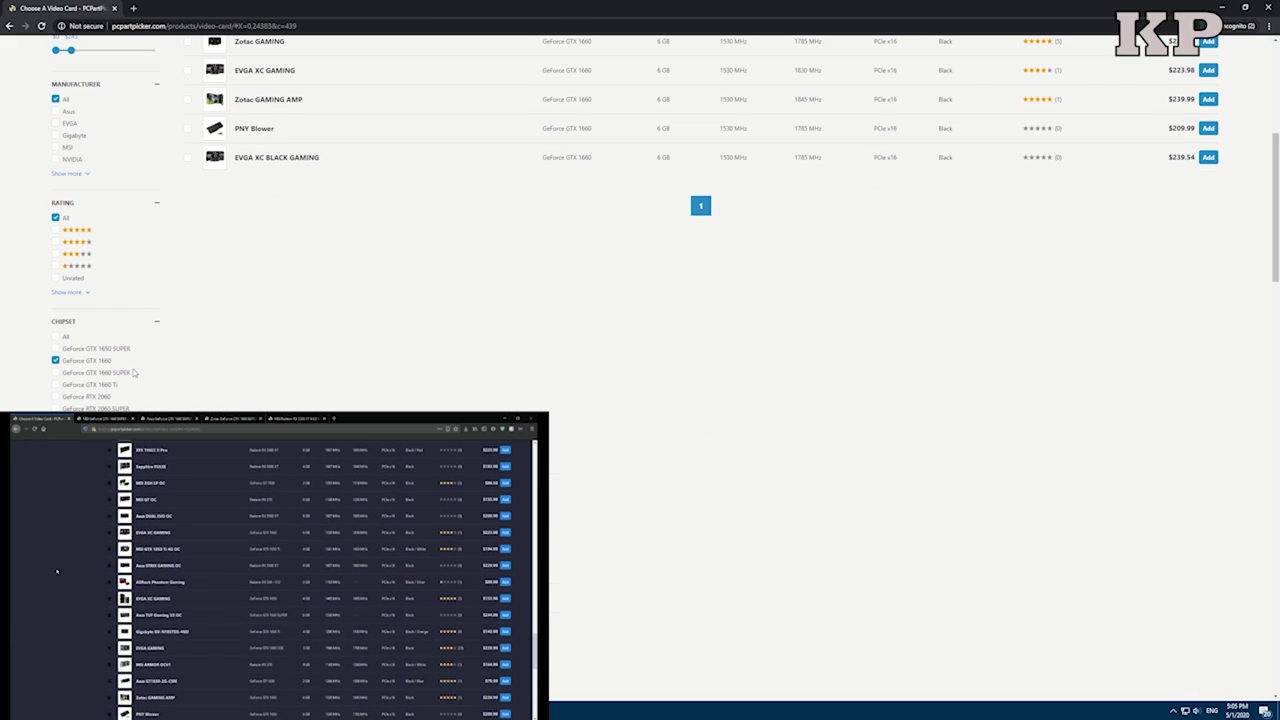
pyautogui.click(96, 348)
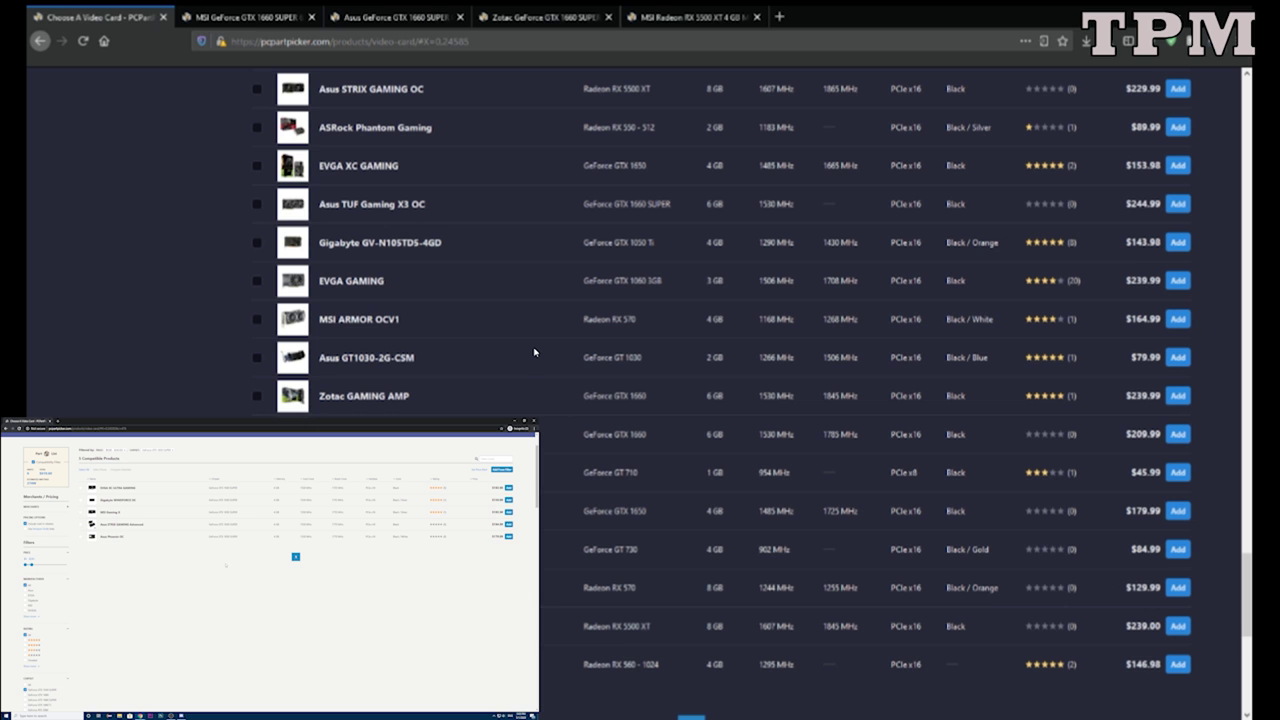
# Check the end of the other browser's video card list and flip through its product pages to the MSI GTX 1660 SUPER VENTUS XS OC.
pyautogui.scroll(-3, 674, 335)
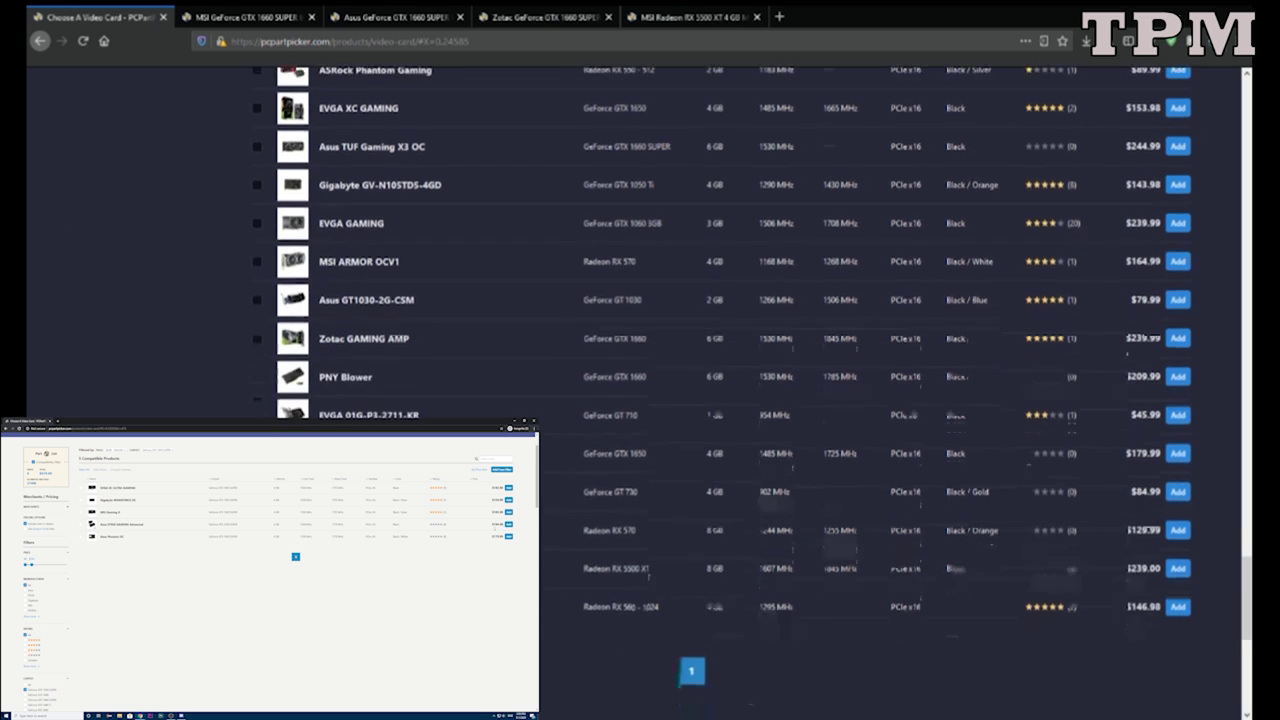
pyautogui.hotkey('ctrl', 'shift', 'Tab')
pyautogui.hotkey('ctrl', 'shift', 'Tab')
pyautogui.hotkey('ctrl', 'shift', 'Tab')
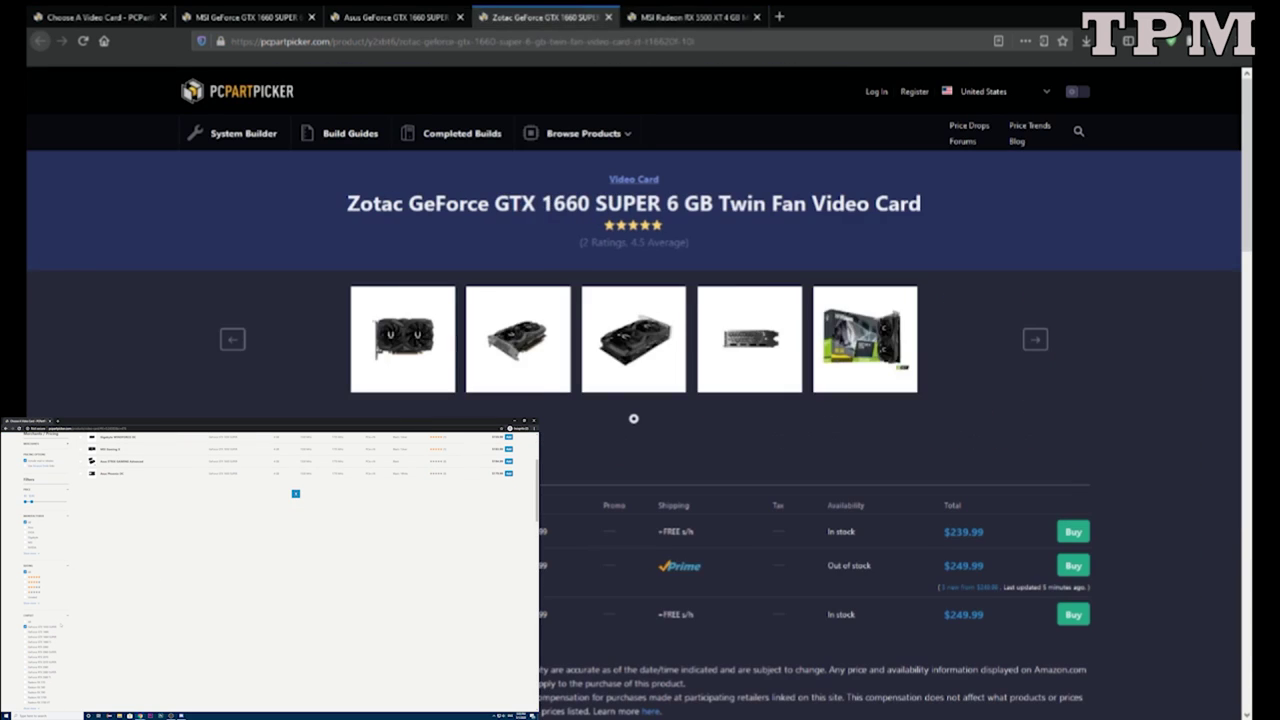
pyautogui.hotkey('ctrl', 'Tab')
pyautogui.hotkey('ctrl', 'shift', 'Tab')
pyautogui.hotkey('ctrl', 'shift', 'Tab')
pyautogui.hotkey('ctrl', 'shift', 'Tab')
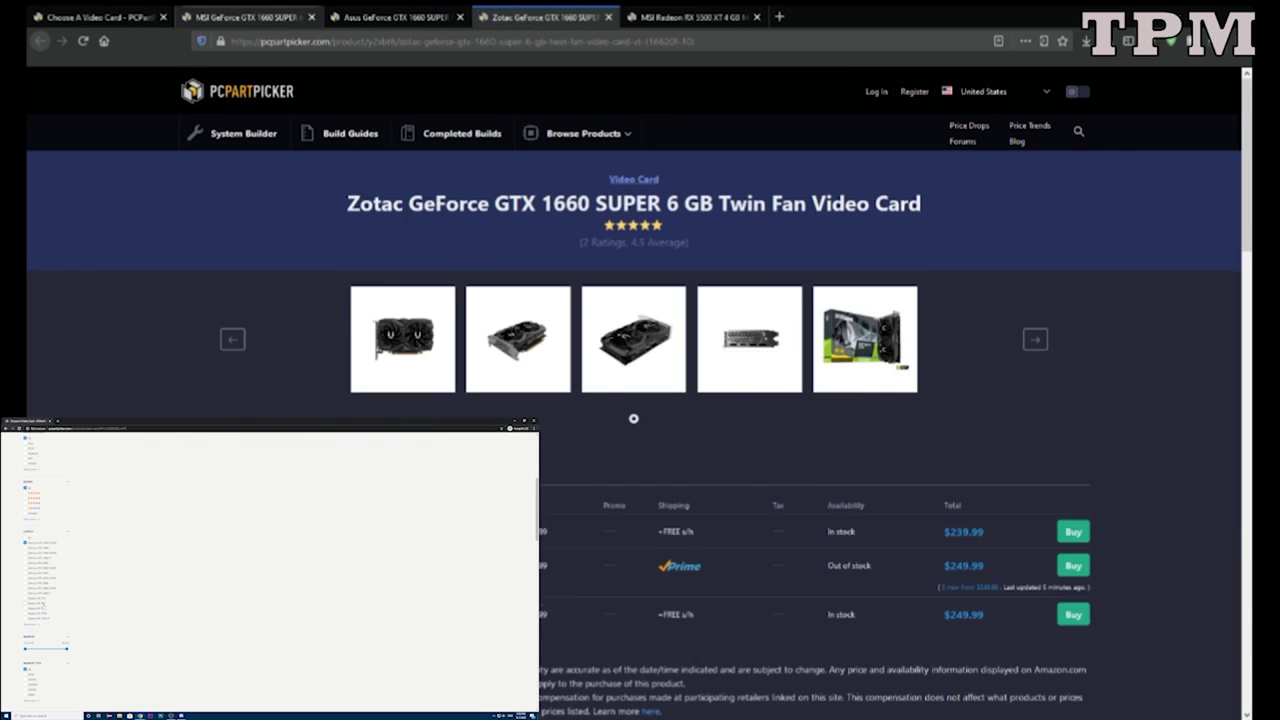
pyautogui.hotkey('ctrl', 'Tab')
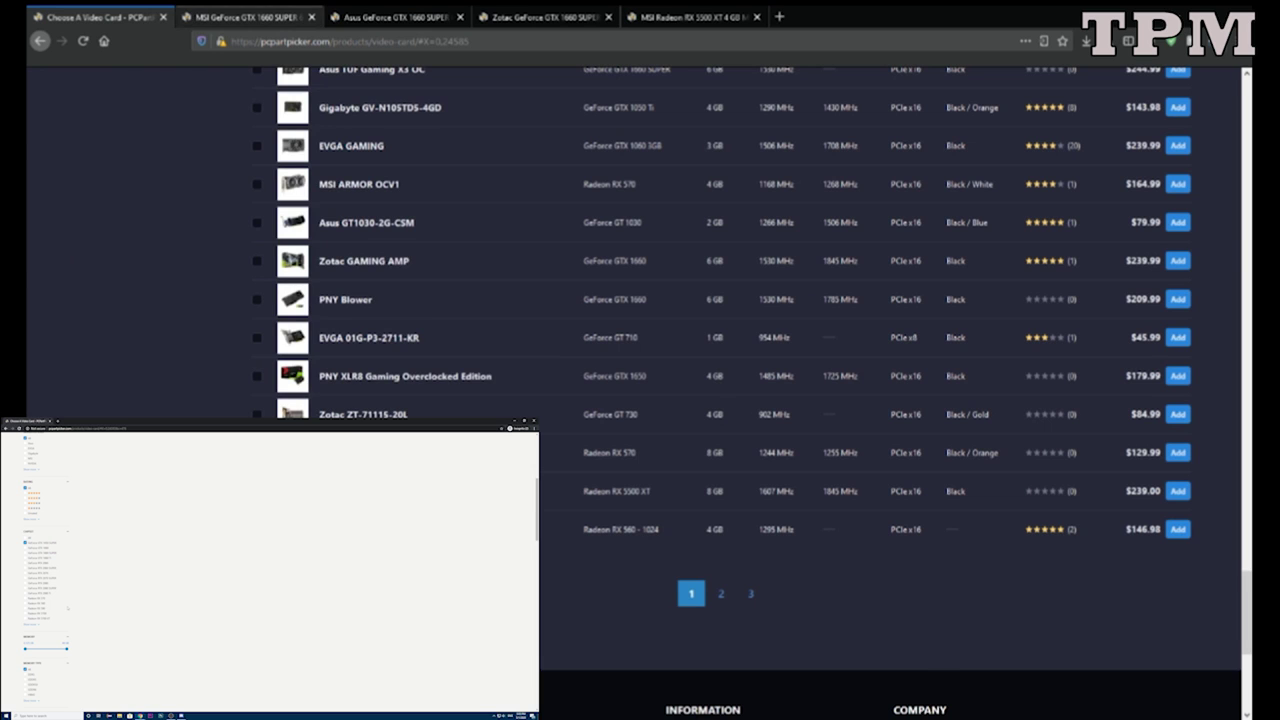
pyautogui.hotkey('ctrl', 'Tab')
pyautogui.hotkey('ctrl', 'shift', 'Tab')
pyautogui.hotkey('ctrl', 'Tab')
pyautogui.hotkey('ctrl', 'shift', 'Tab')
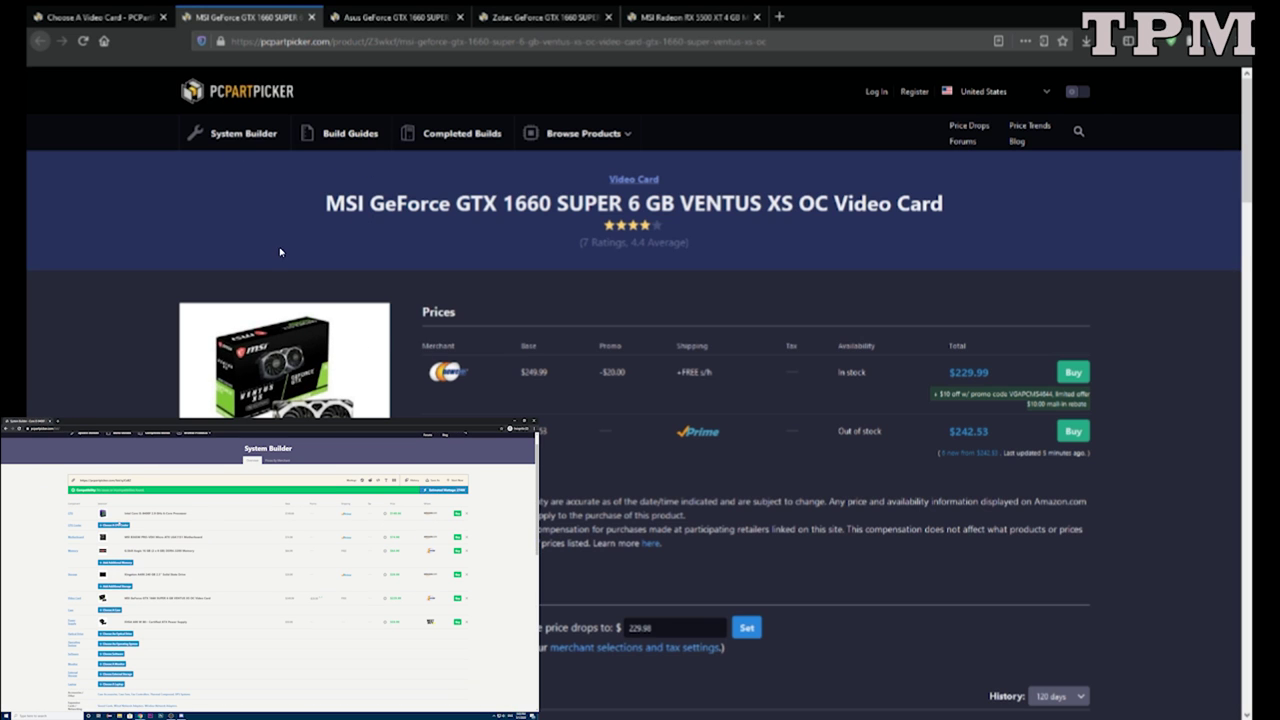
# Examine the merchant prices and promotions on the MSI GeForce GTX 1660 SUPER VENTUS XS OC page.
pyautogui.scroll(-3, 390, 404)
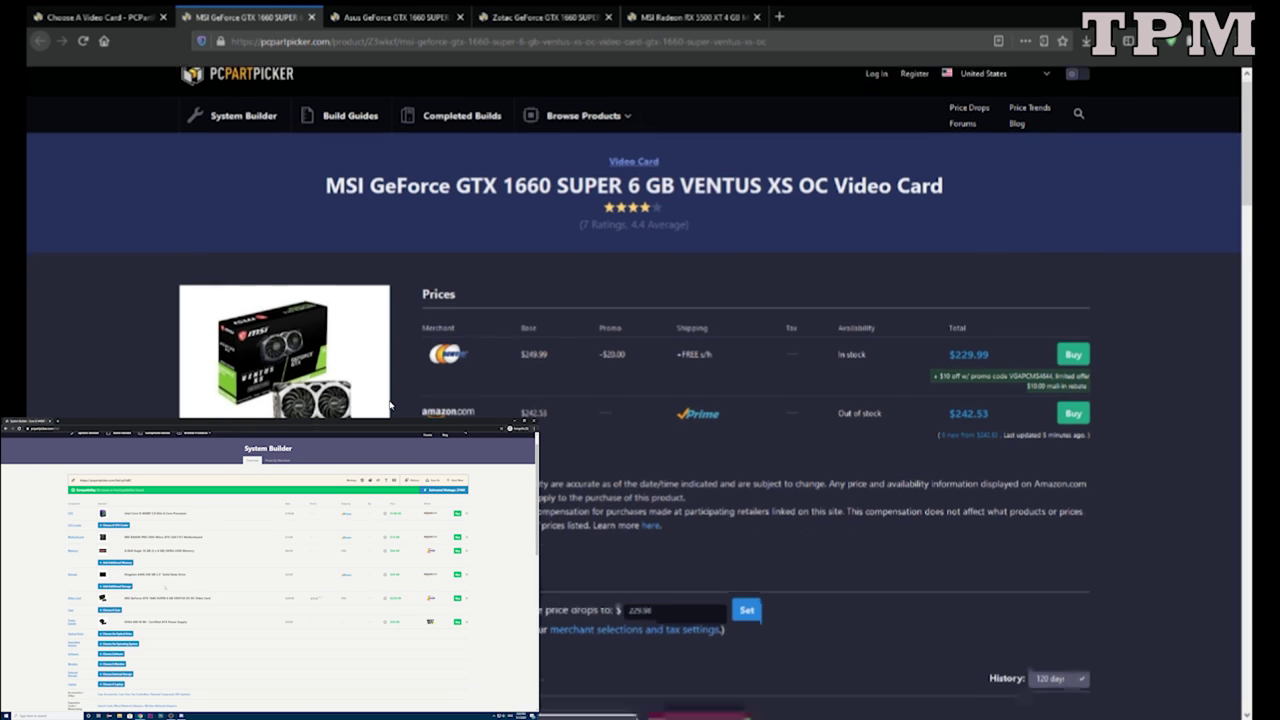
pyautogui.scroll(2, 390, 404)
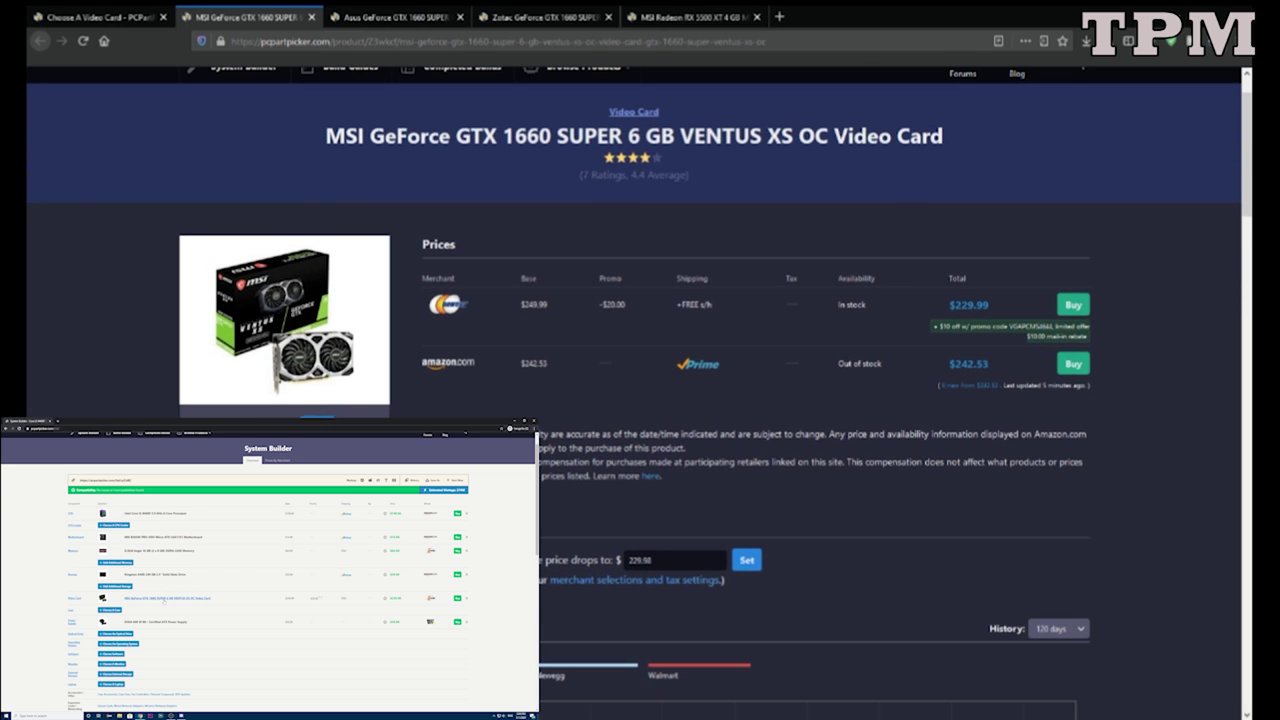
pyautogui.scroll(1, 442, 358)
pyautogui.scroll(-1, 442, 358)
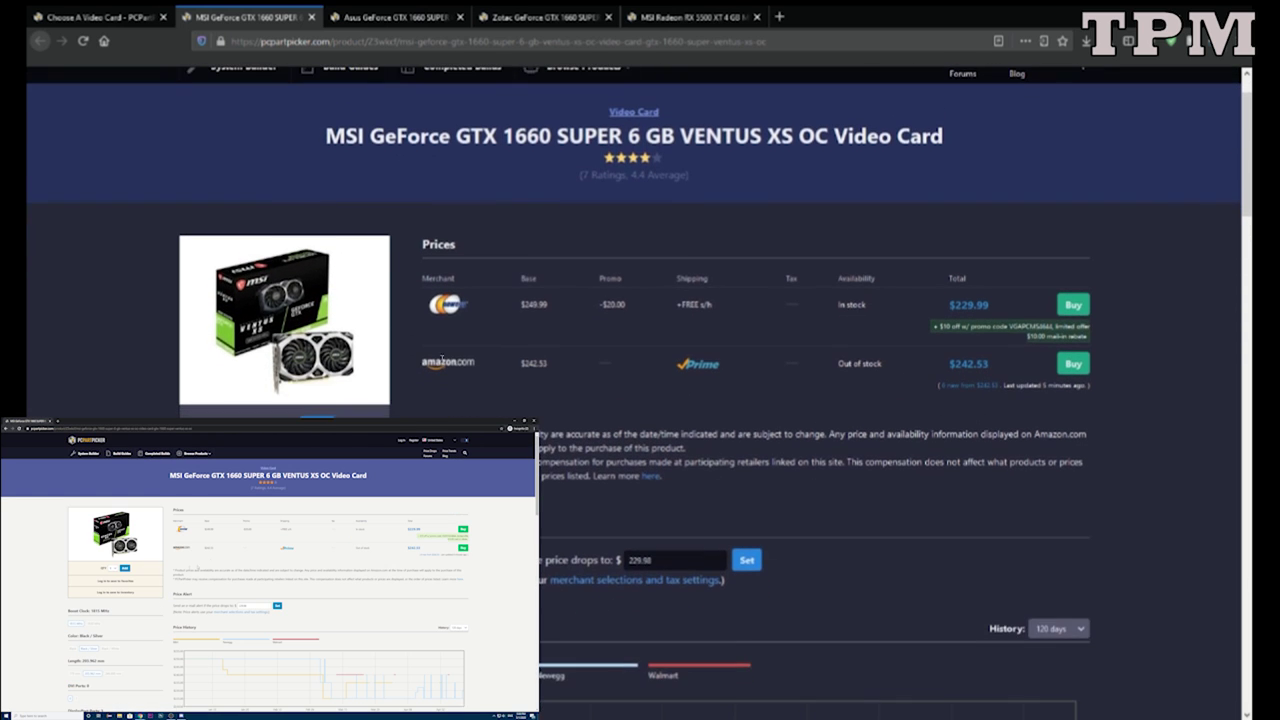
pyautogui.hotkey('ctrl', 'Tab')
pyautogui.hotkey('ctrl', 'shift', 'Tab')
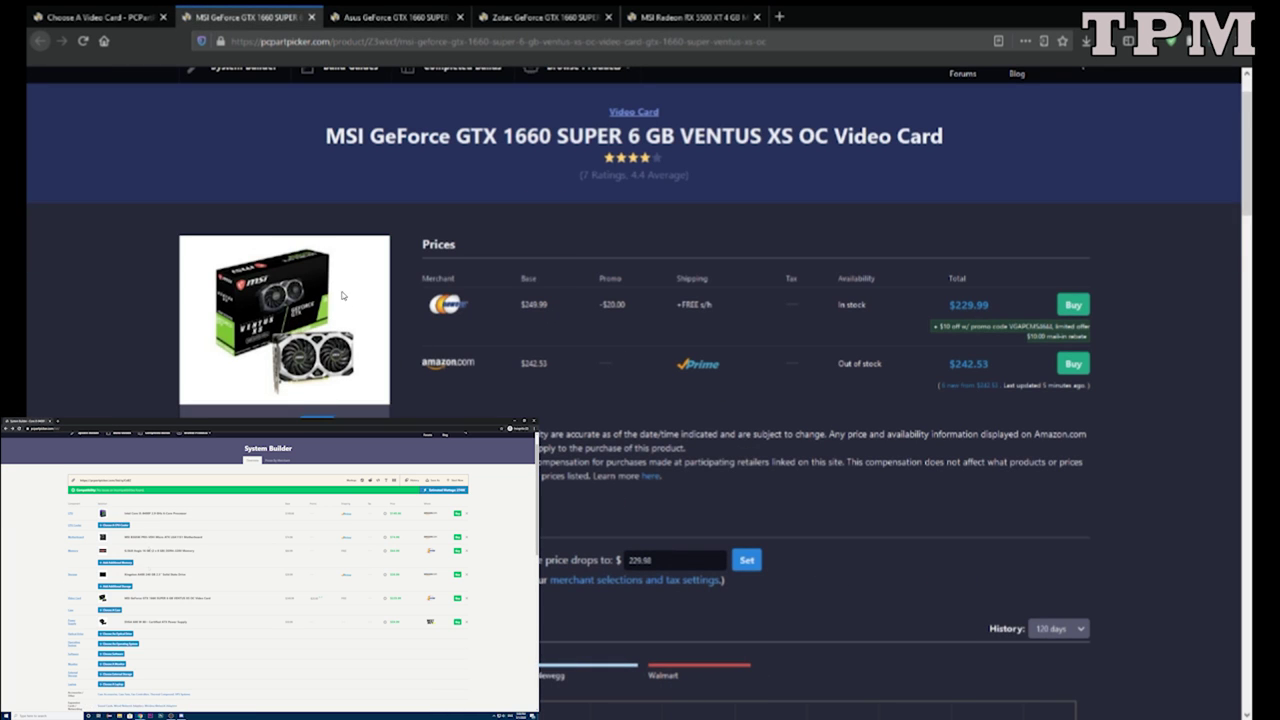
# Examine the specifications and price history of the Asus GeForce GTX 1660 SUPER TUF GAMING OC.
pyautogui.hotkey('ctrl', 'Tab')
pyautogui.hotkey('ctrl', 'Tab')
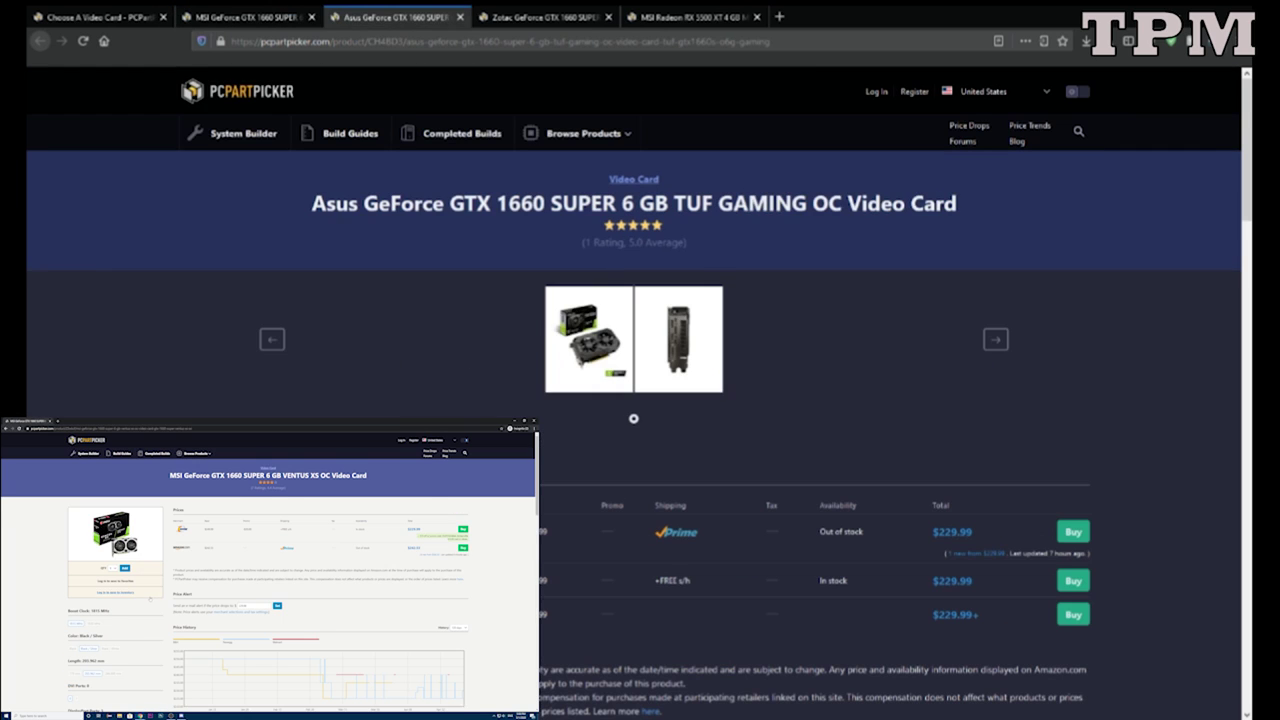
pyautogui.hotkey('ctrl', 'shift', 'Tab')
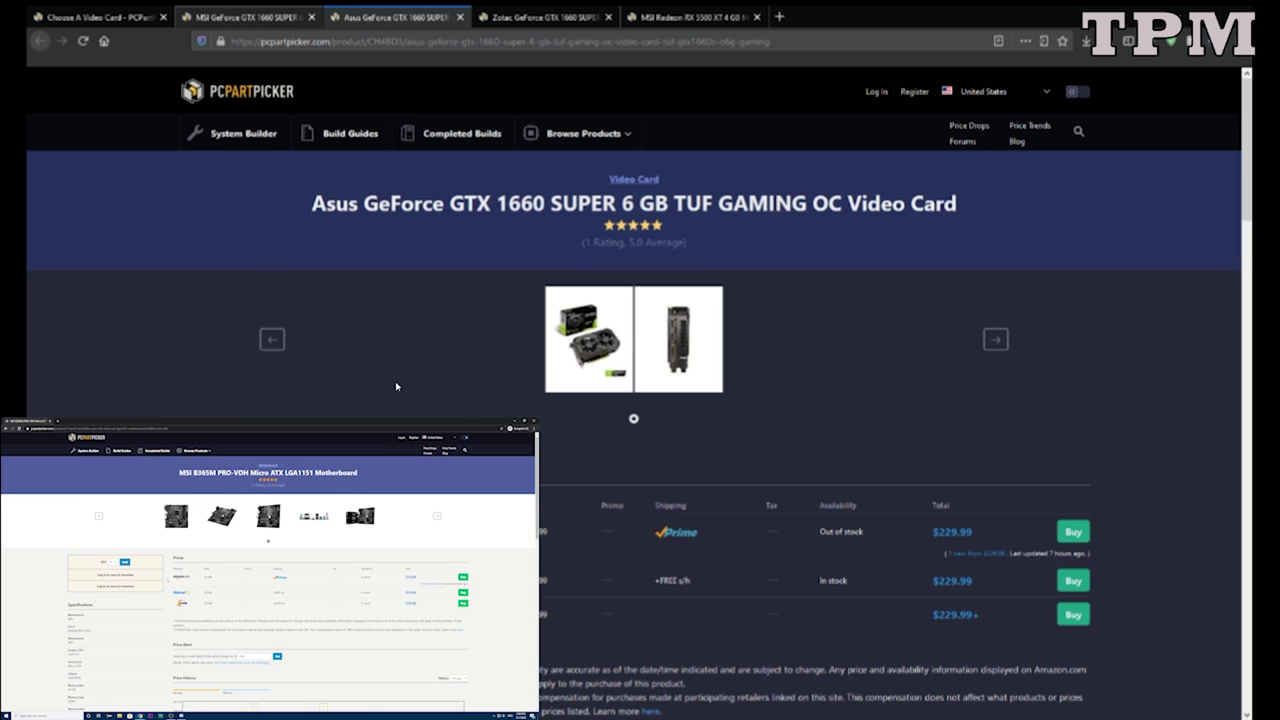
pyautogui.hotkey('ctrl', 'shift', 'Tab')
pyautogui.hotkey('ctrl', 'Tab')
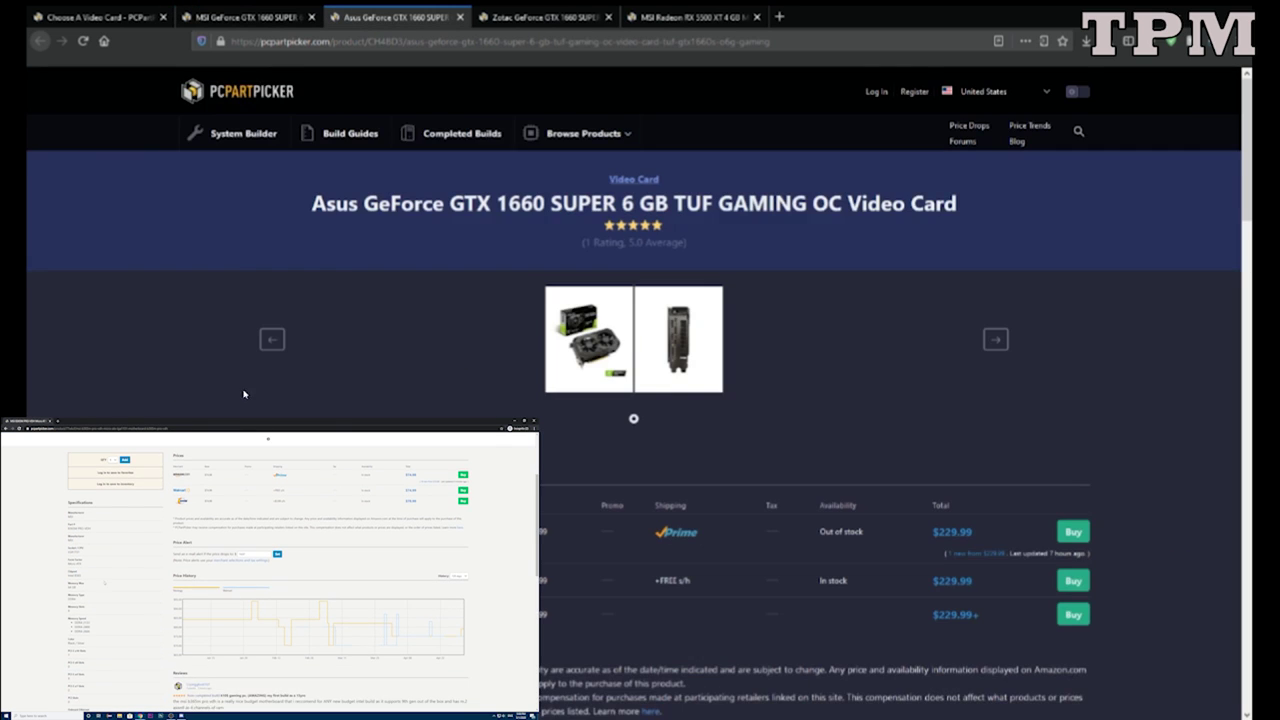
pyautogui.scroll(-5, 326, 403)
pyautogui.scroll(-8, 326, 403)
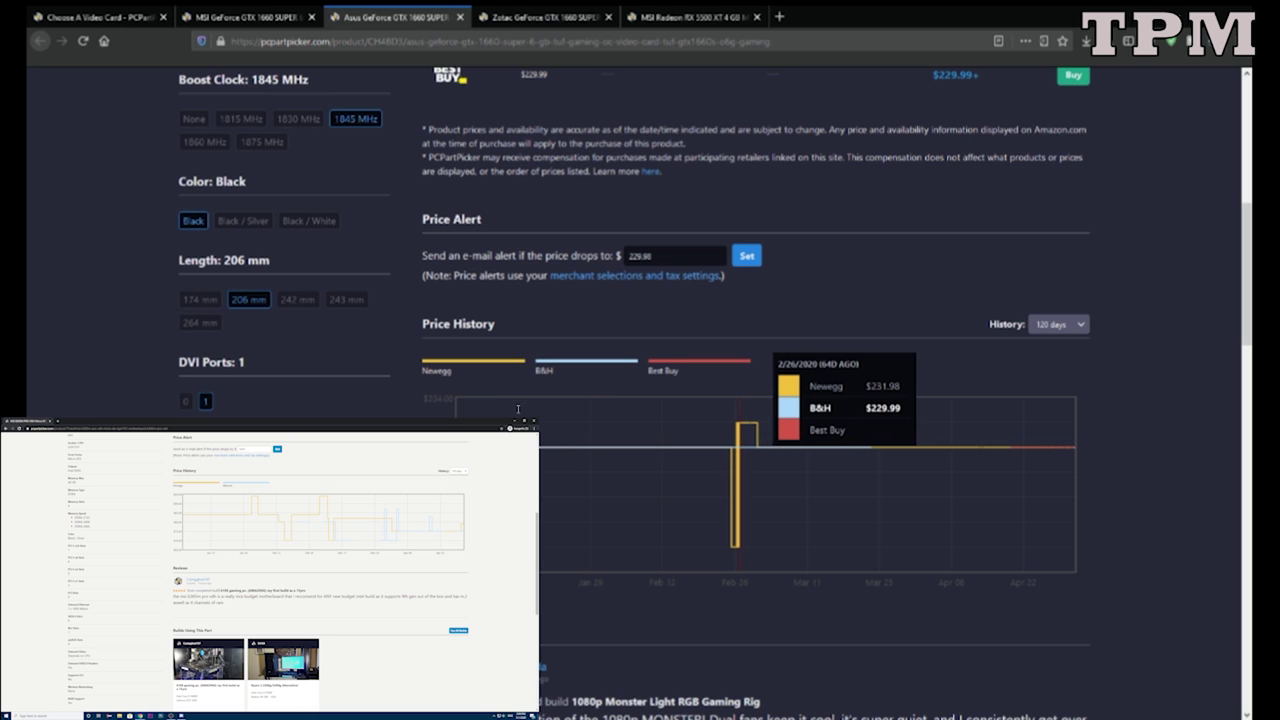
# Check the Zotac GeForce GTX 1660 SUPER Twin Fan page and return to the MSI GTX 1660 SUPER VENTUS XS OC for comparison.
pyautogui.hotkey('ctrl', 'Tab')
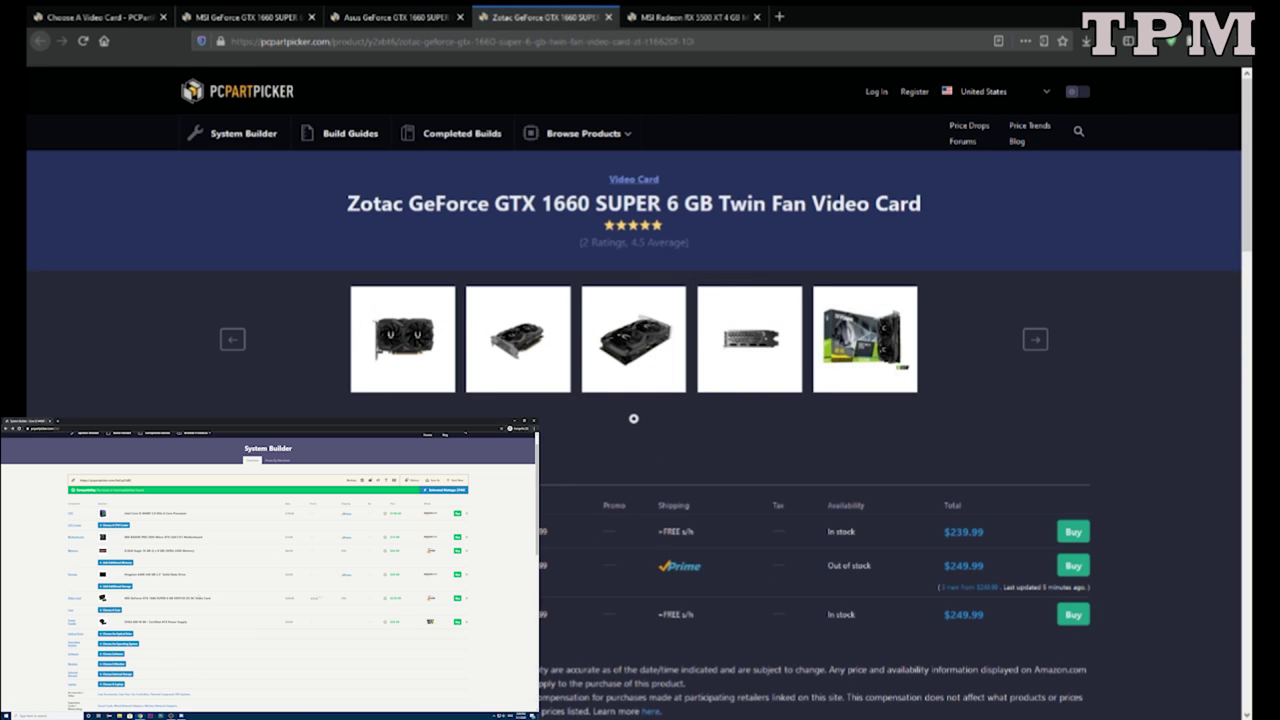
pyautogui.scroll(-10, 633, 418)
pyautogui.click(245, 17)
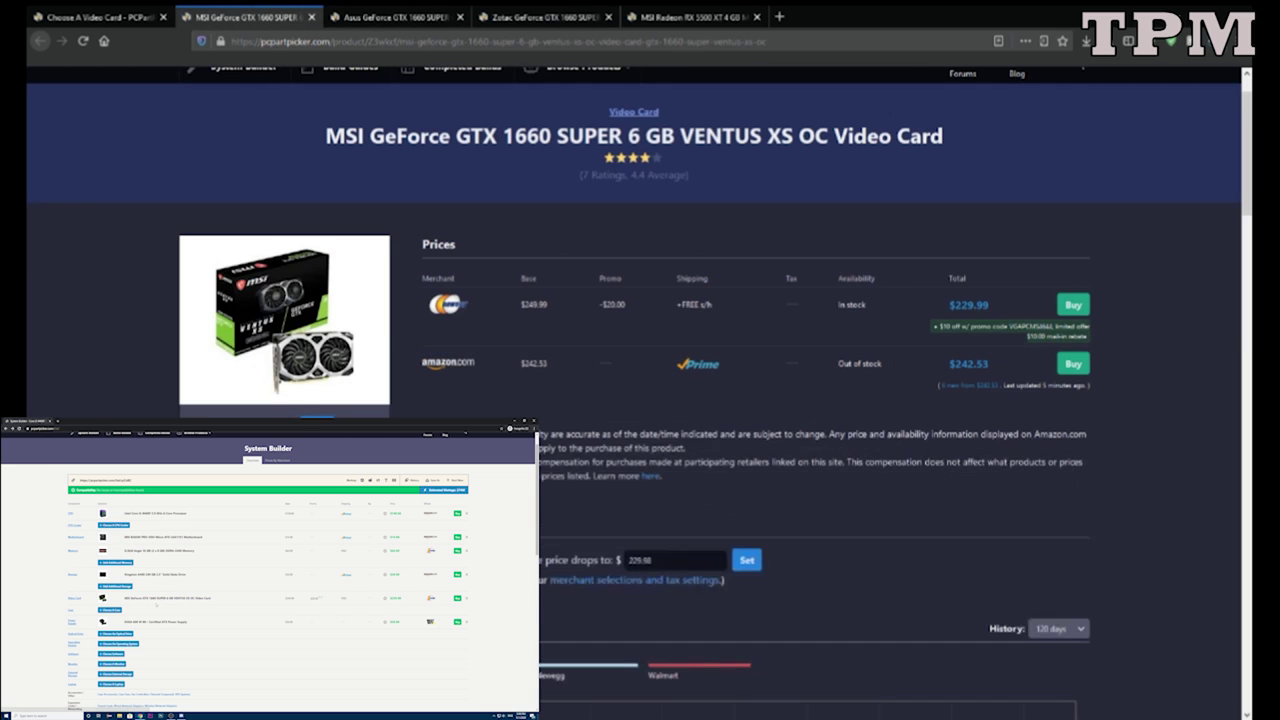
pyautogui.scroll(2, 268, 322)
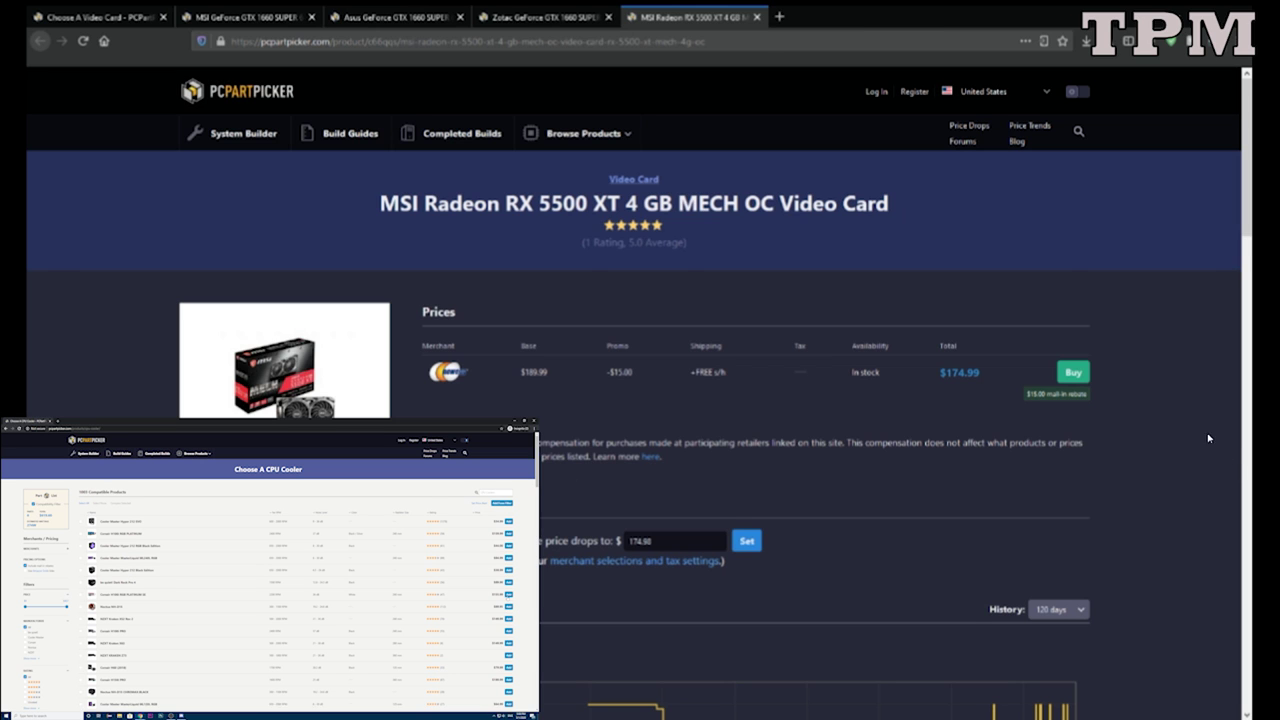
# Search the web in a new tab for "5500xt versus 1660 super".
pyautogui.hotkey('ctrl', 't')
pyautogui.write('5500')
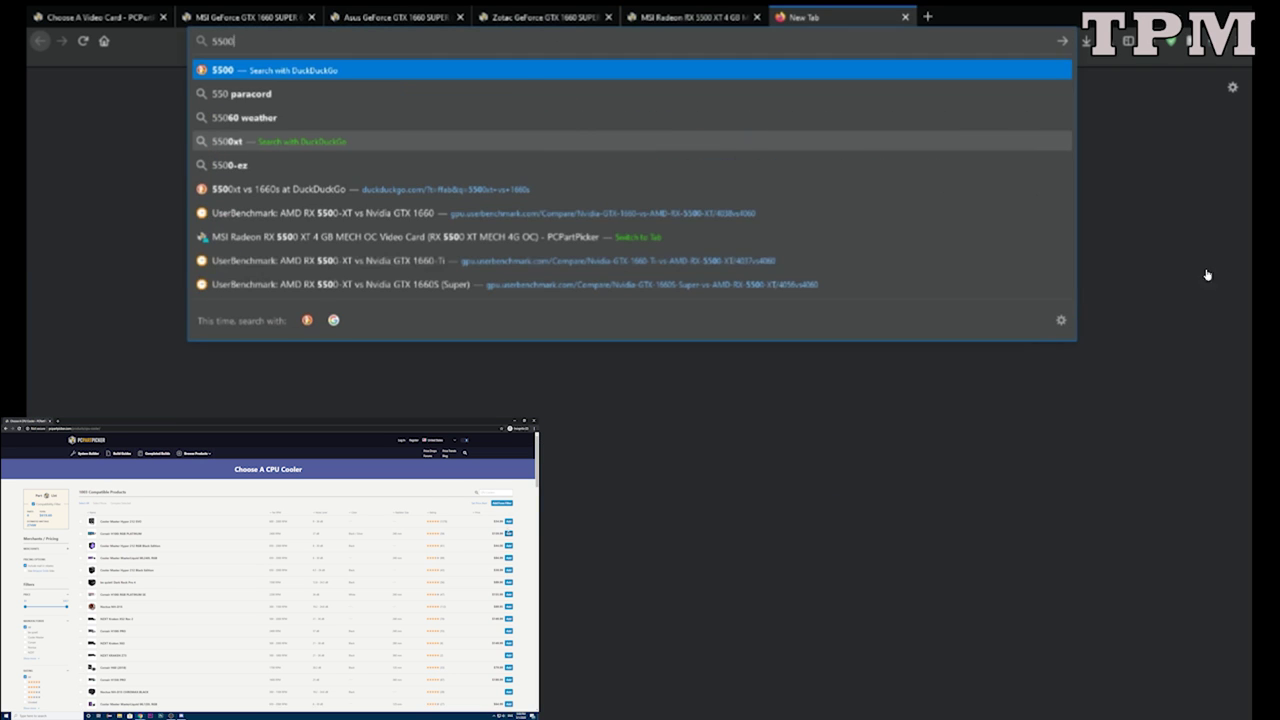
pyautogui.write('xt')
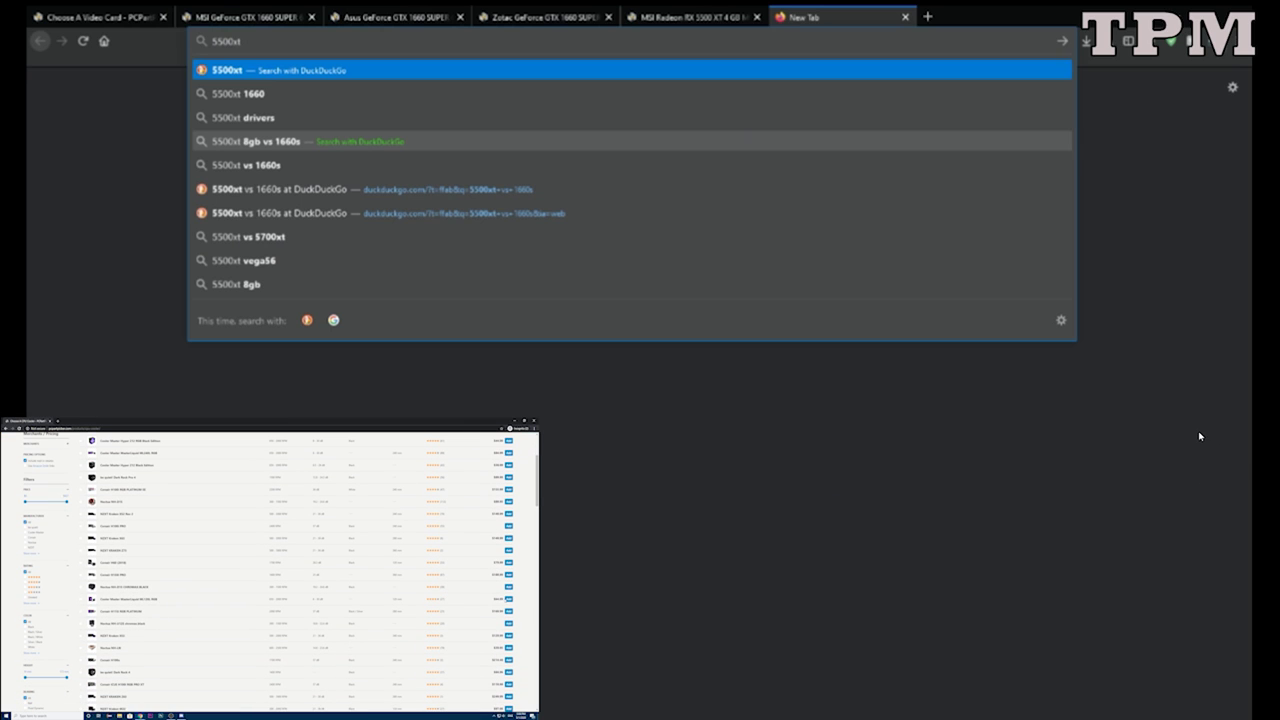
pyautogui.write(' ve')
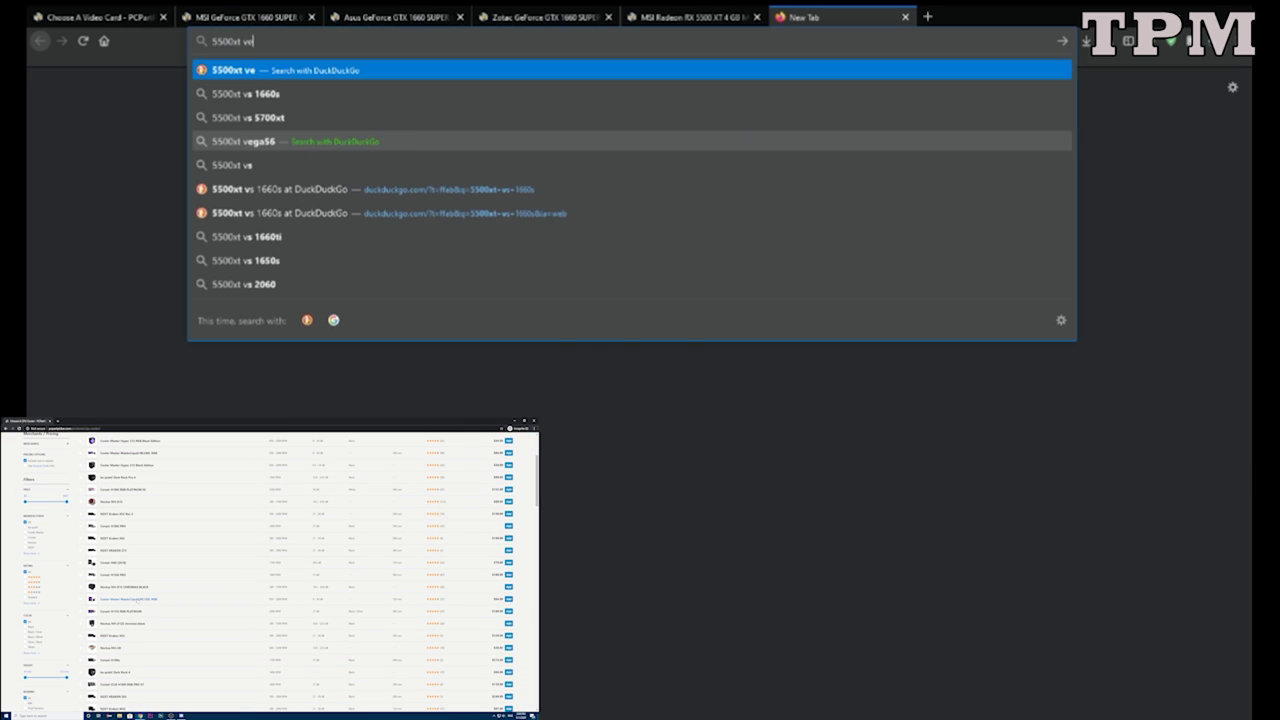
pyautogui.write('rsus')
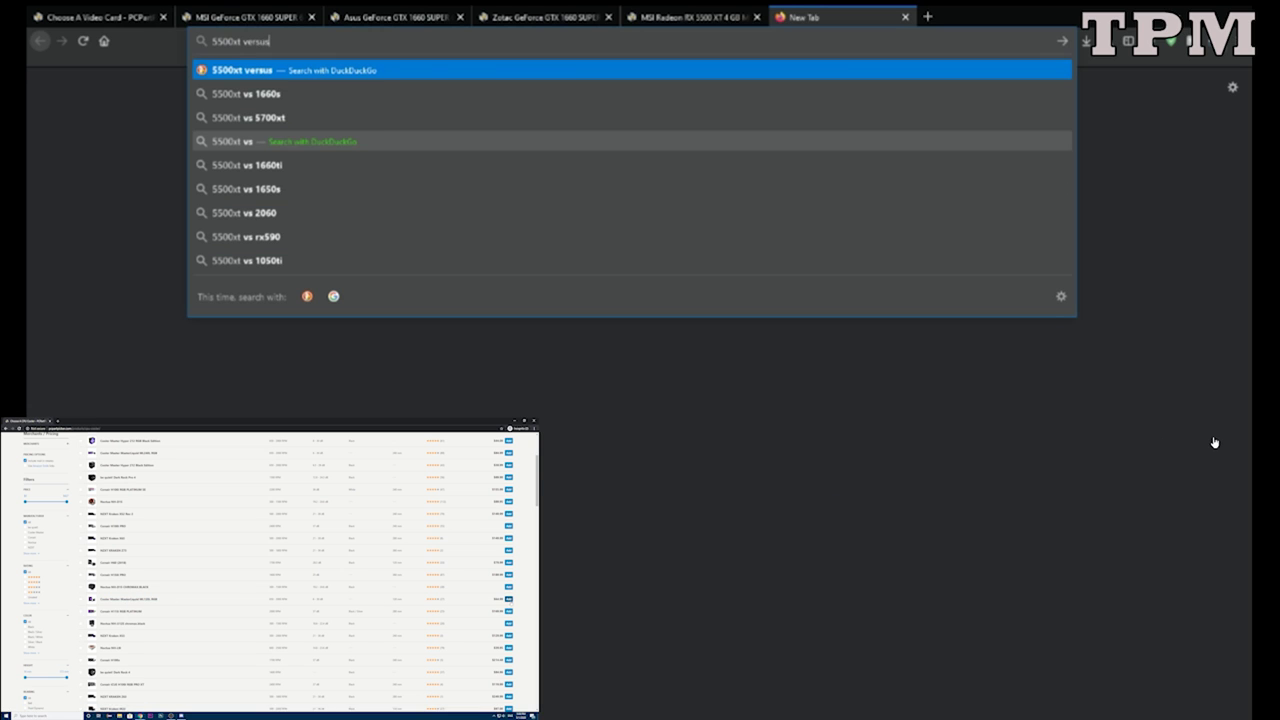
pyautogui.write(' 1660 sup')
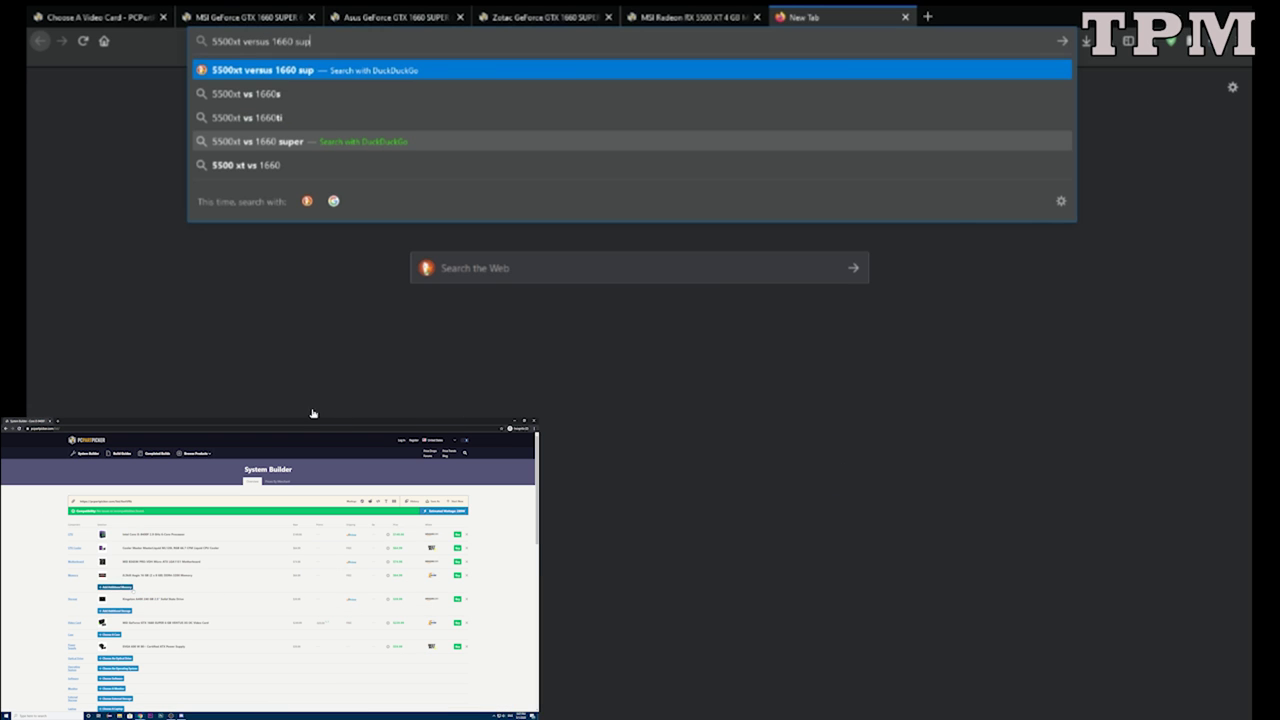
pyautogui.write('er')
pyautogui.press('Return')
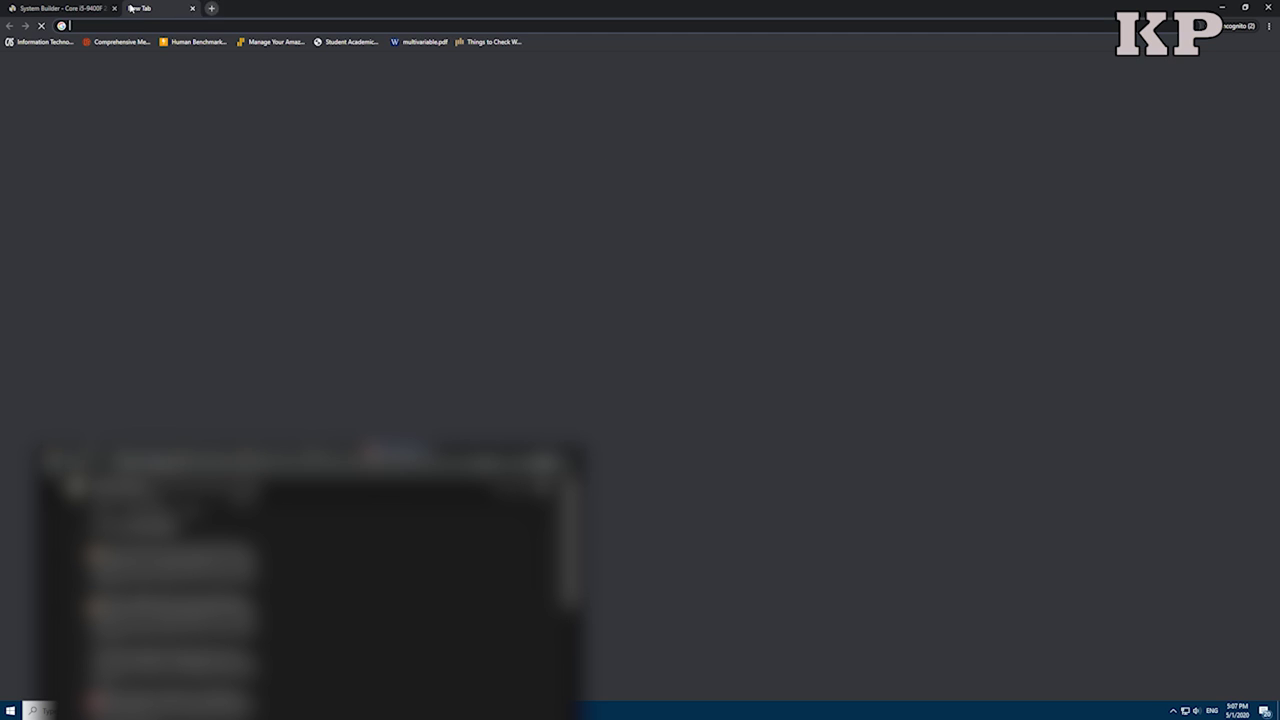
# Search the web in the other browser for "1650 super vs 580" and examine UserBenchmark's GTX 1650 Super and RX 580 comparison.
pyautogui.write('1650 super v')
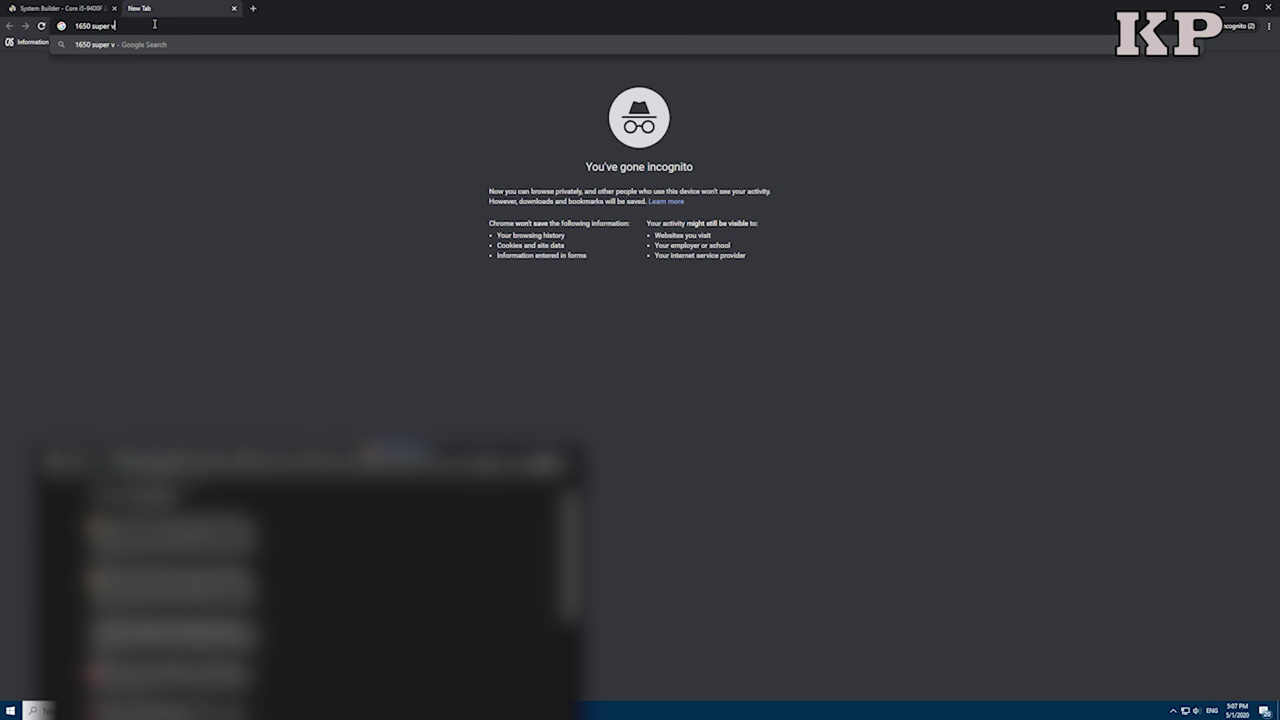
pyautogui.write('s 580')
pyautogui.press('Return')
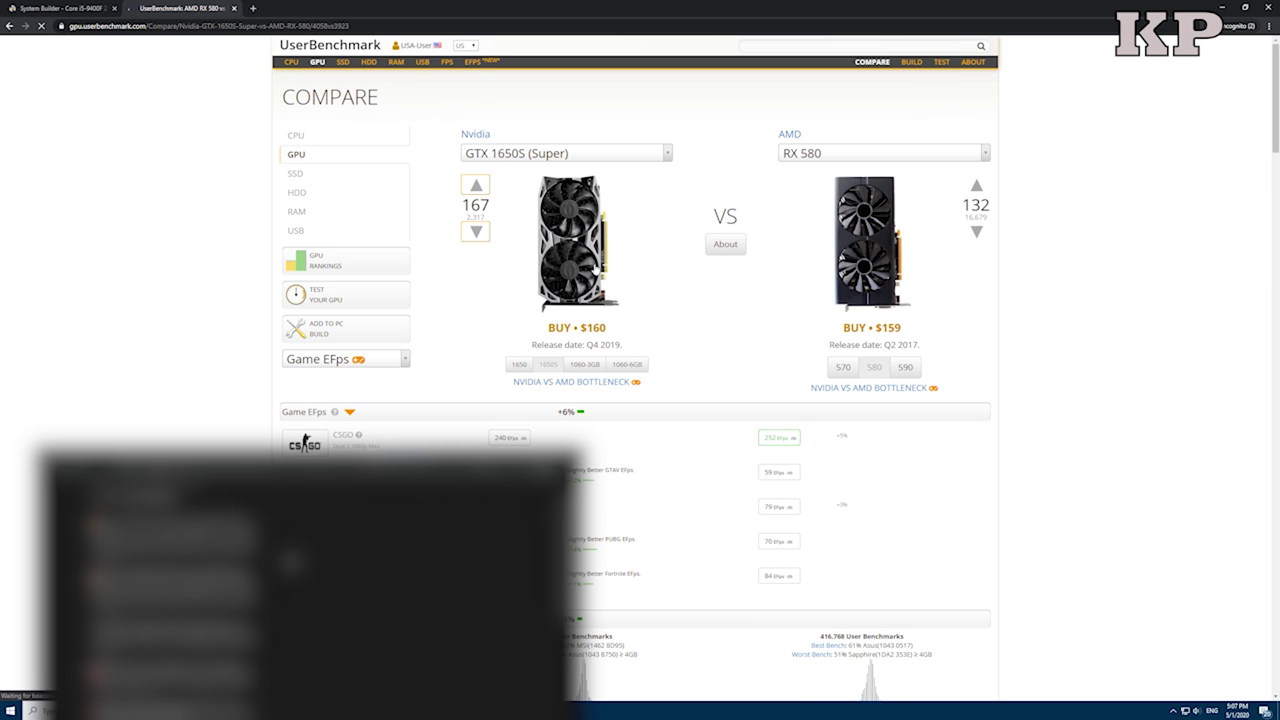
pyautogui.scroll(-2, 594, 268)
pyautogui.scroll(-3, 585, 273)
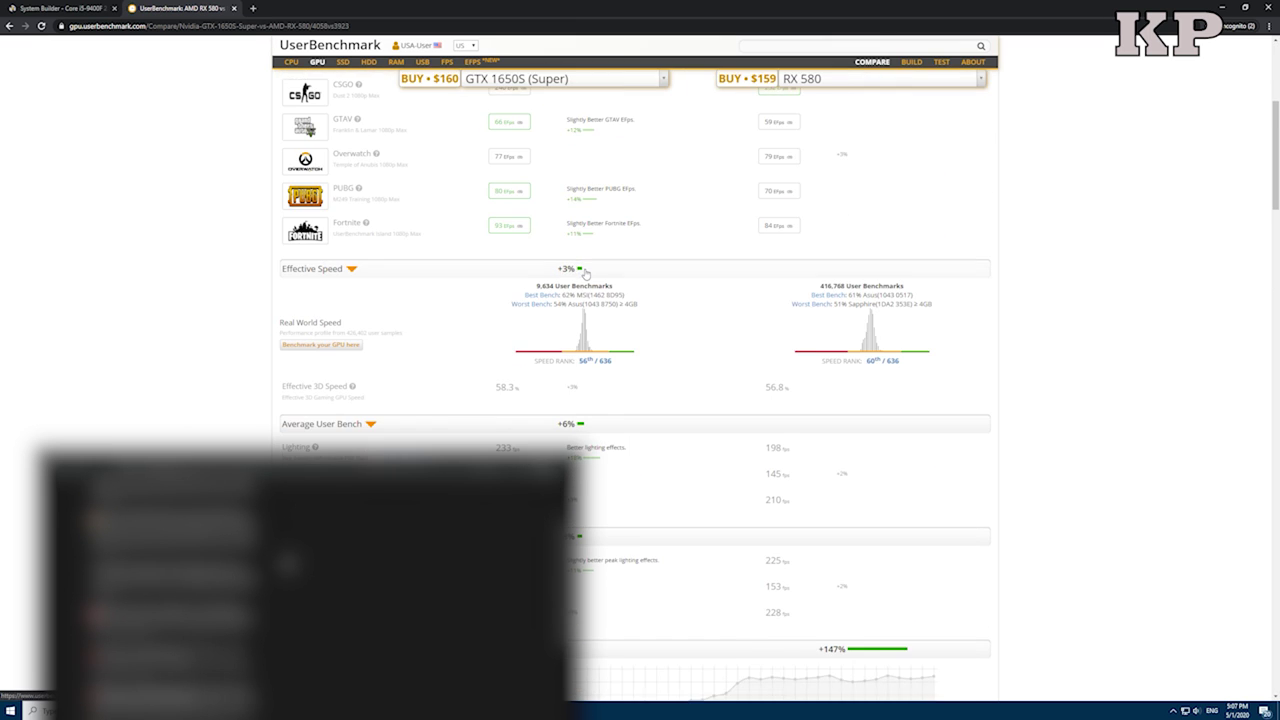
# Change the search to "1650 super vs 1660 super", check UserBenchmark's GTX 1660 Super and GTX 1650 comparison, and return to the parts list.
pyautogui.hotkey('alt', 'Left')
pyautogui.moveTo(157, 57); pyautogui.dragTo(133, 73)
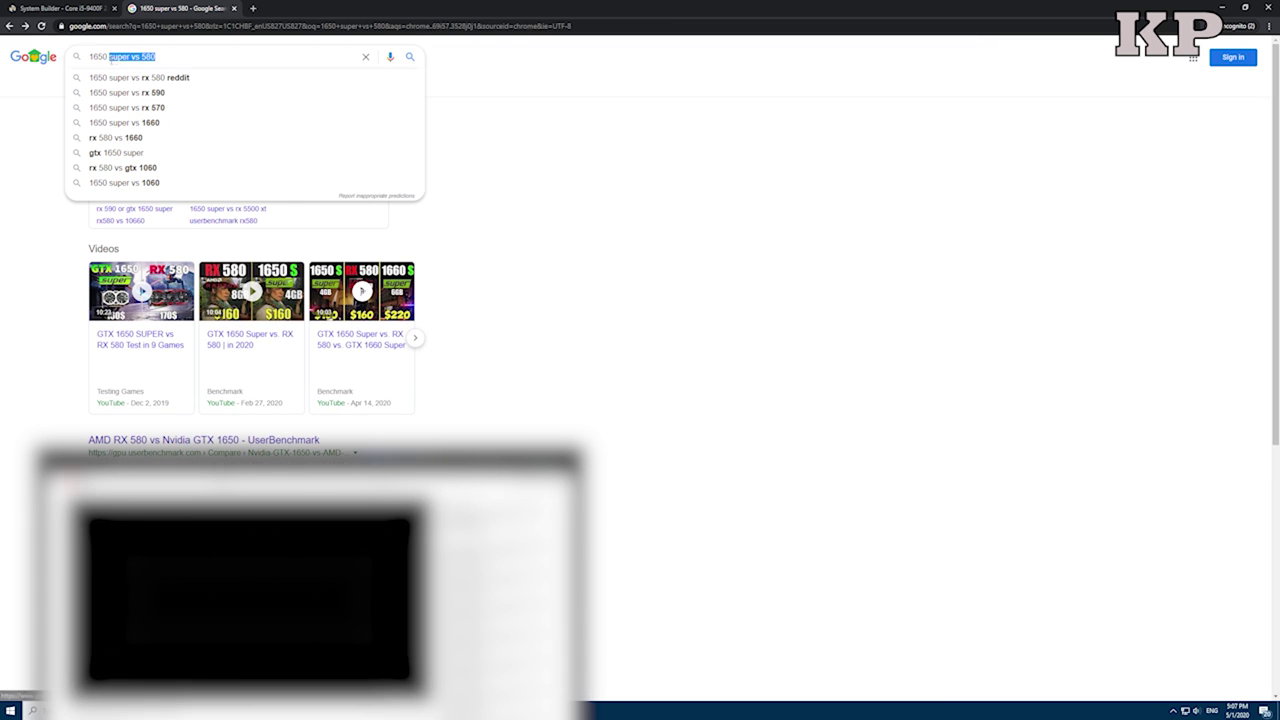
pyautogui.write('vs 1660s')
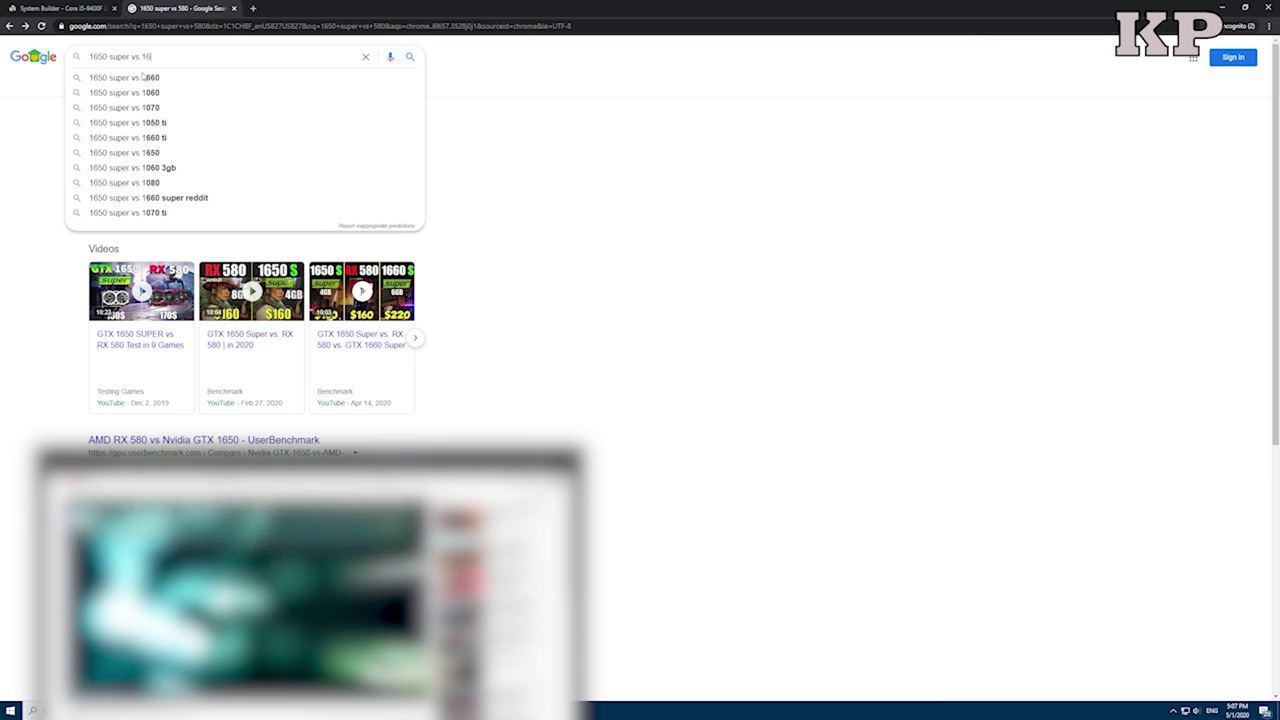
pyautogui.press('BackSpace')
pyautogui.write('super')
pyautogui.press('Return')
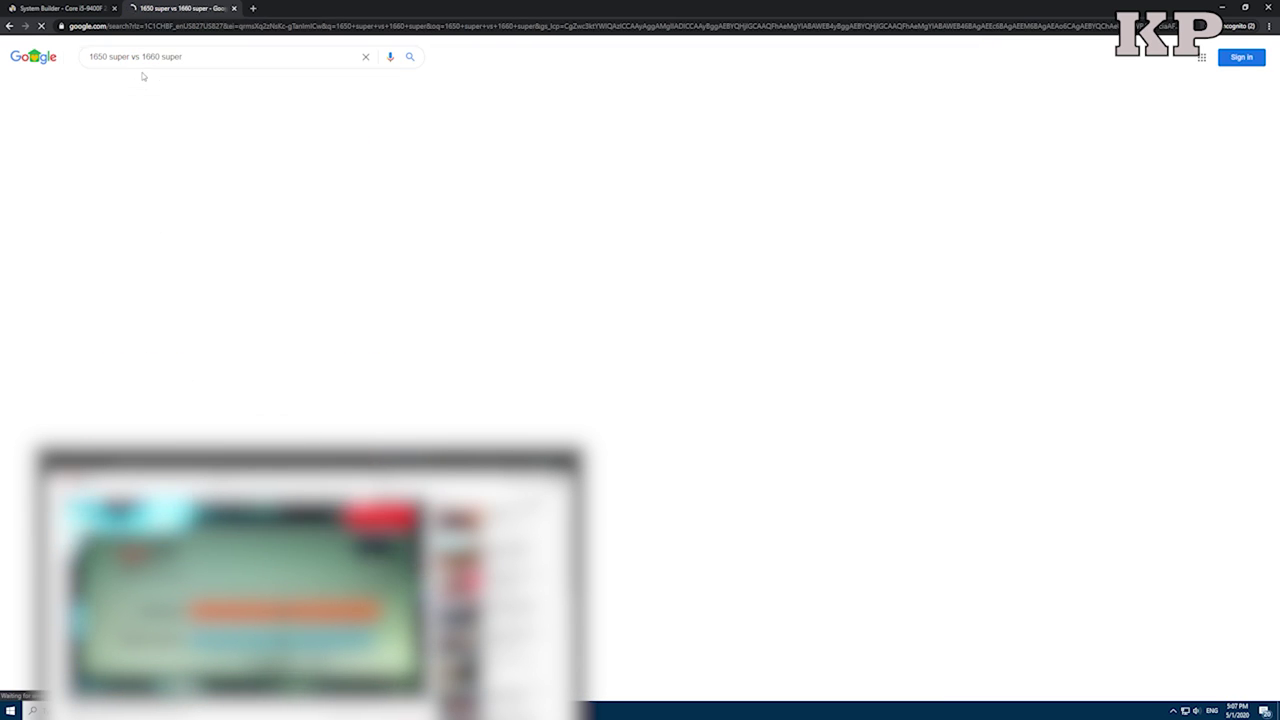
pyautogui.click(210, 320)
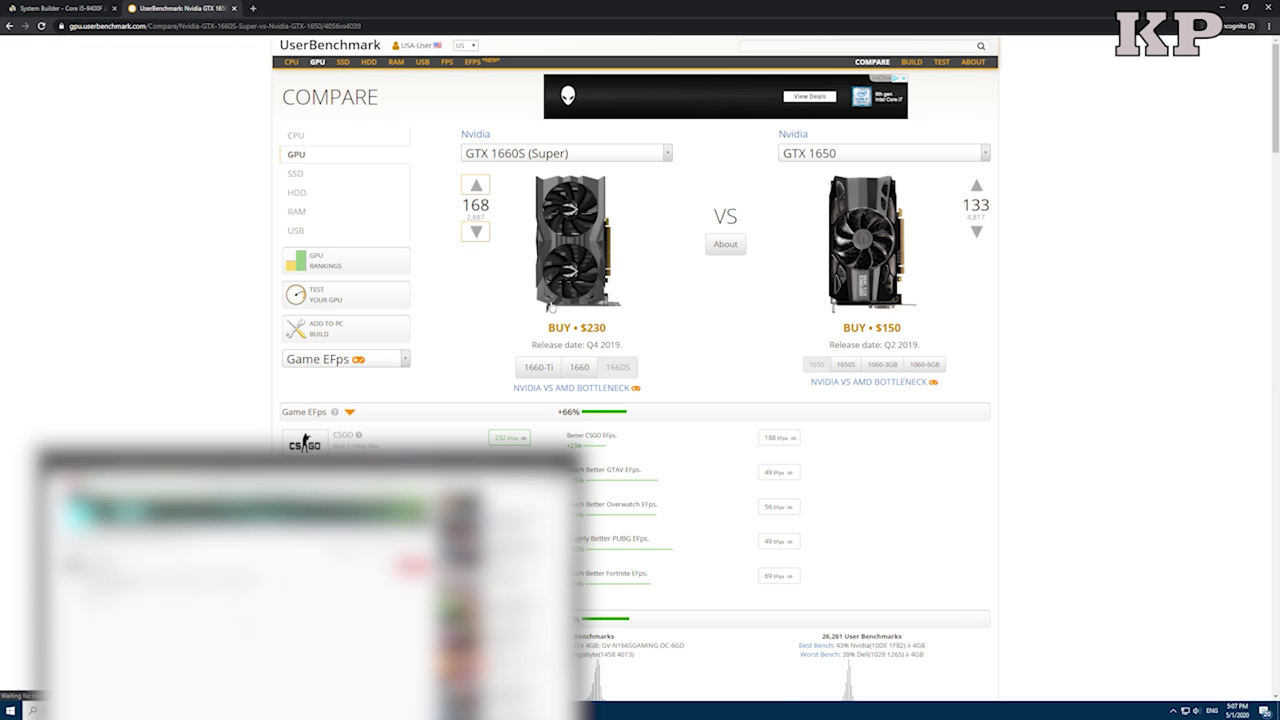
pyautogui.click(234, 8)
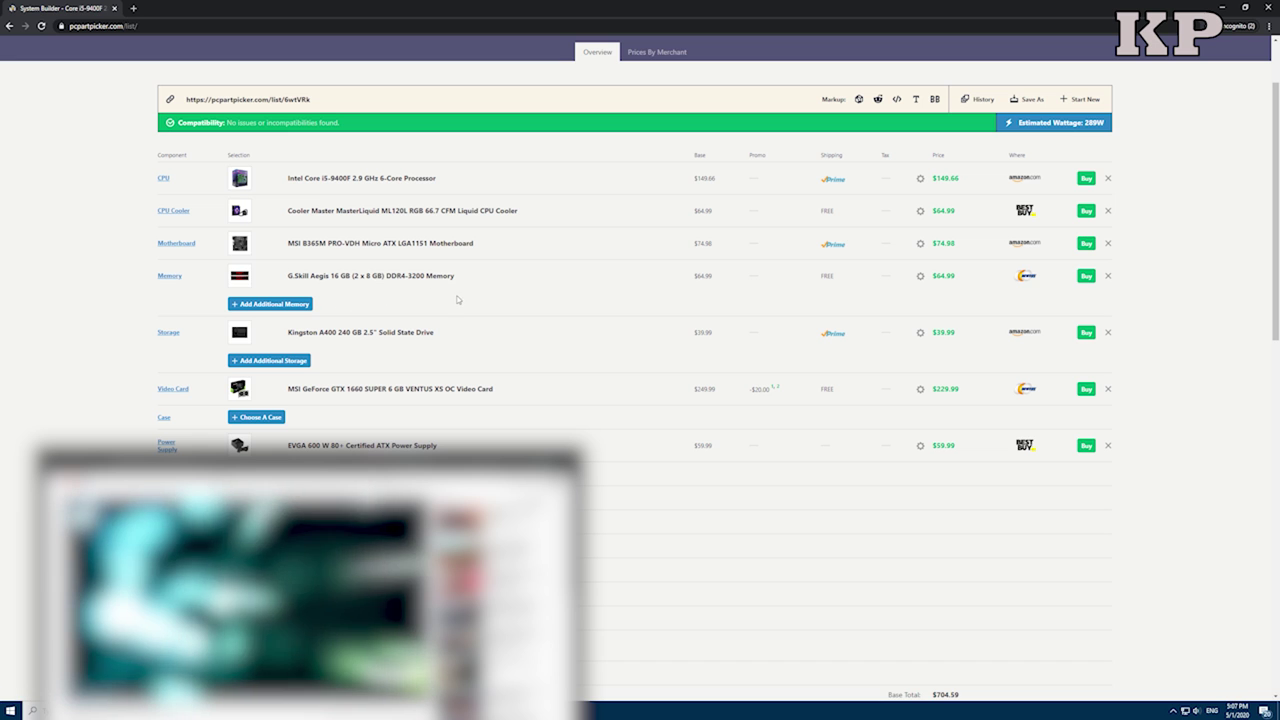
# Check the parts list total, then browse the compatible CPUs with the maximum price limited to $189.25.
pyautogui.scroll(-3, 520, 262)
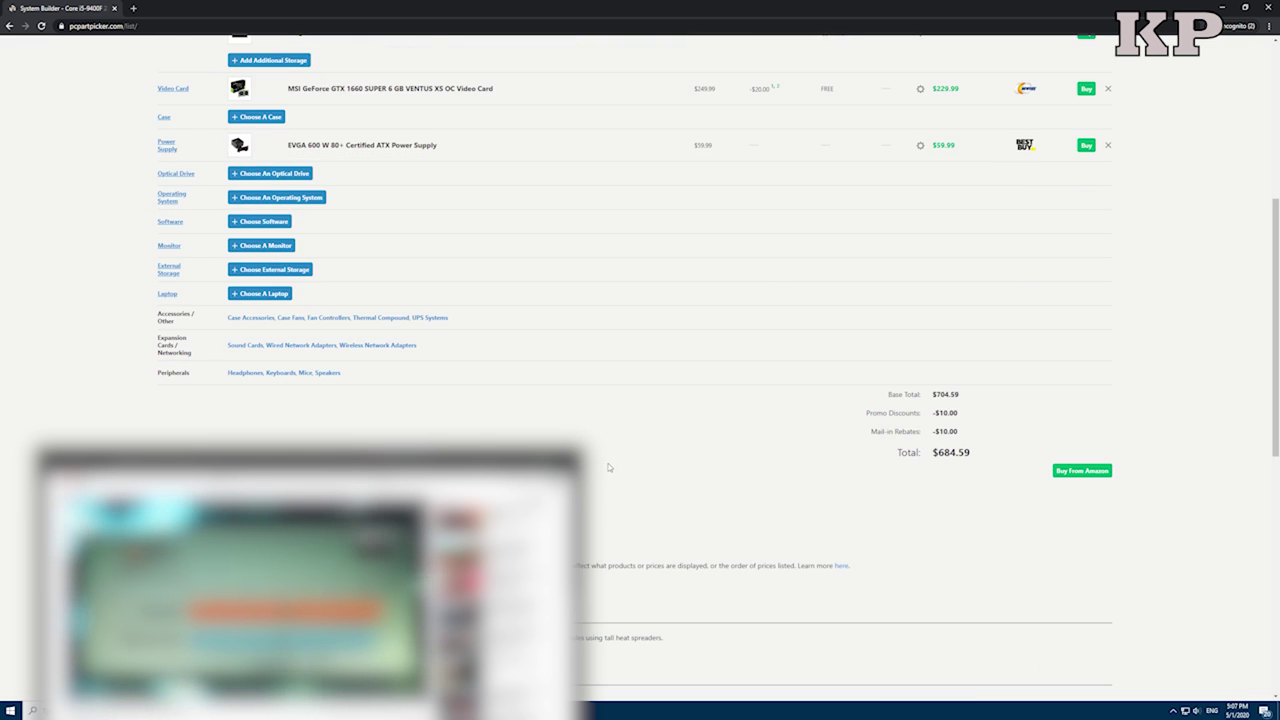
pyautogui.scroll(4, 608, 467)
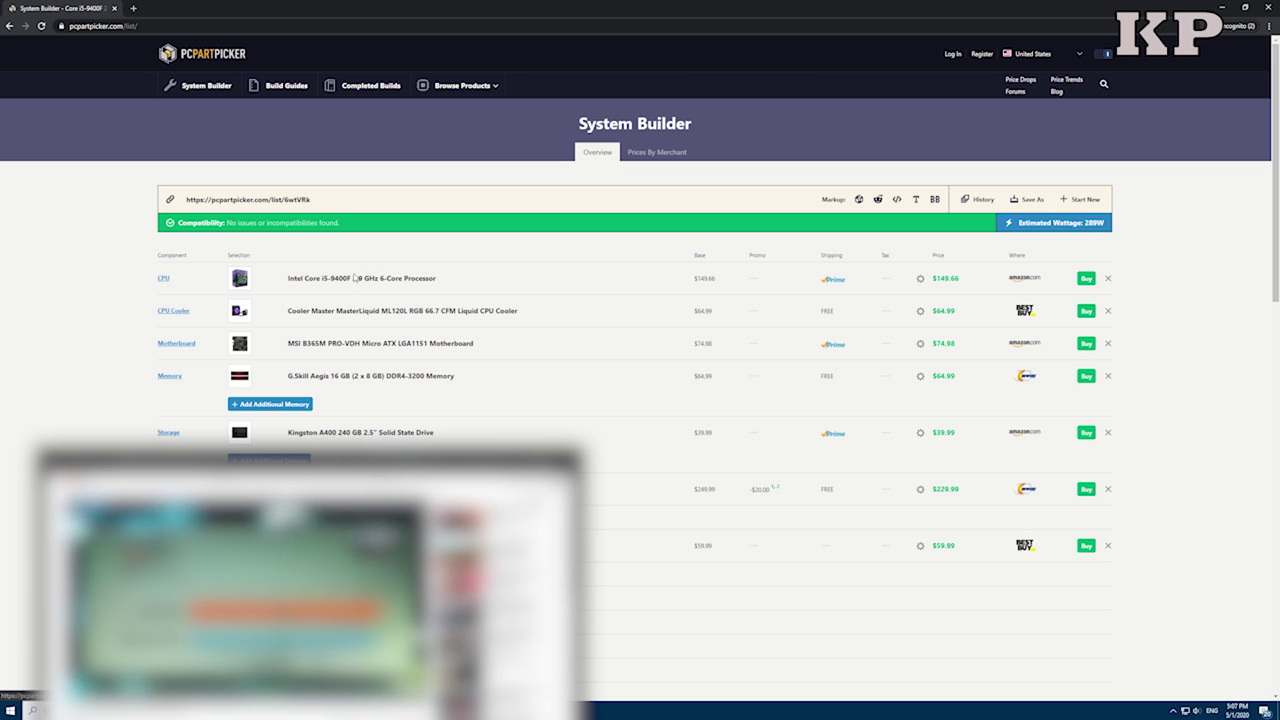
pyautogui.click(164, 279)
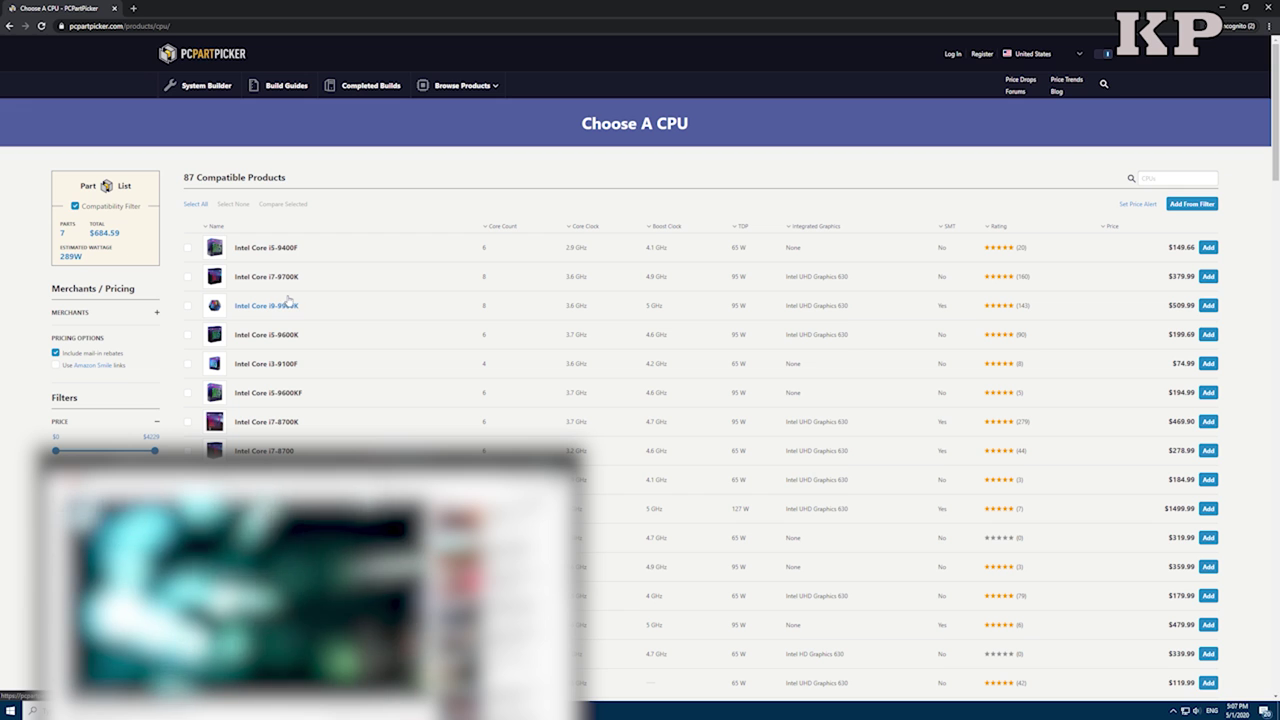
pyautogui.moveTo(155, 451); pyautogui.dragTo(78, 452)
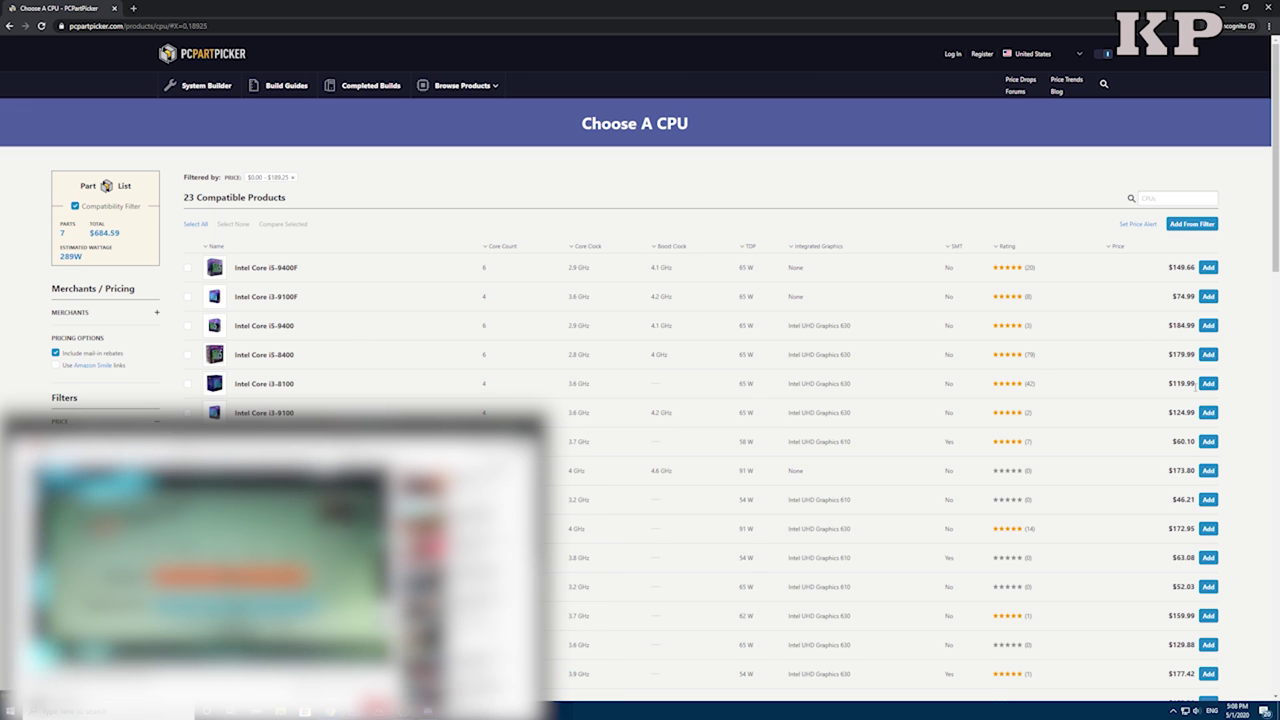
pyautogui.scroll(-1, 640, 368)
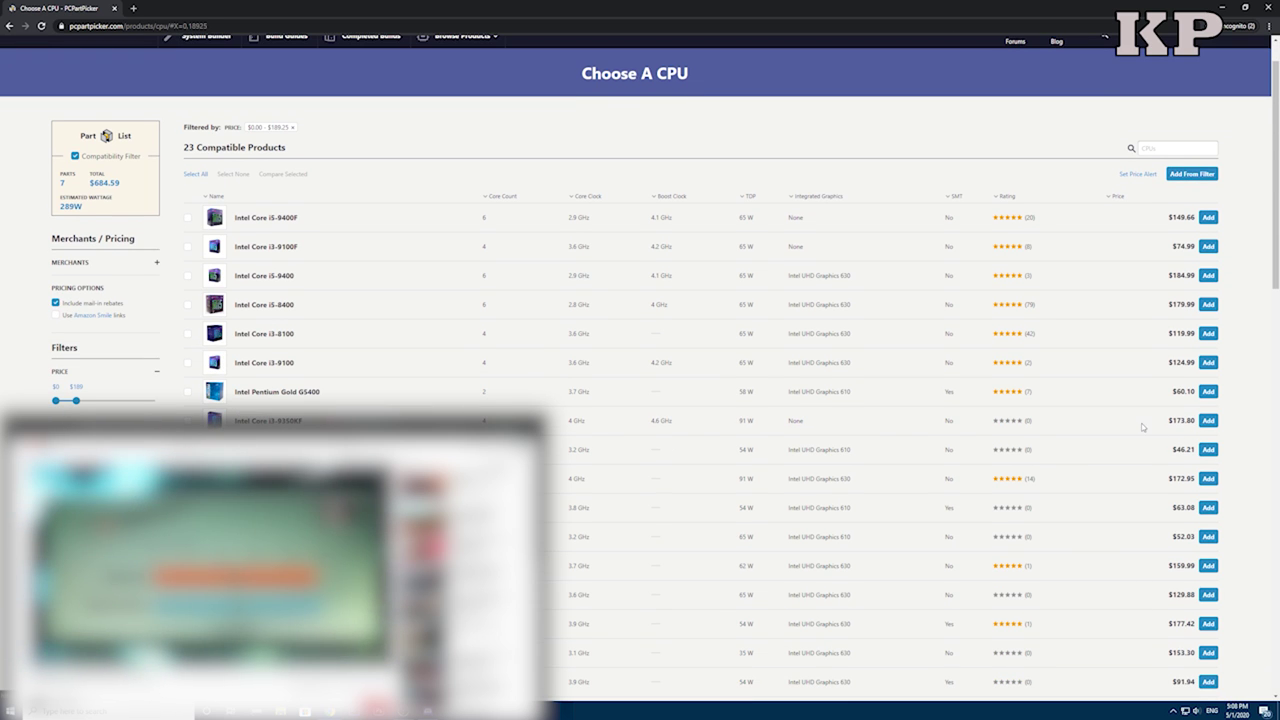
pyautogui.scroll(-2, 1095, 436)
pyautogui.scroll(-1, 1062, 416)
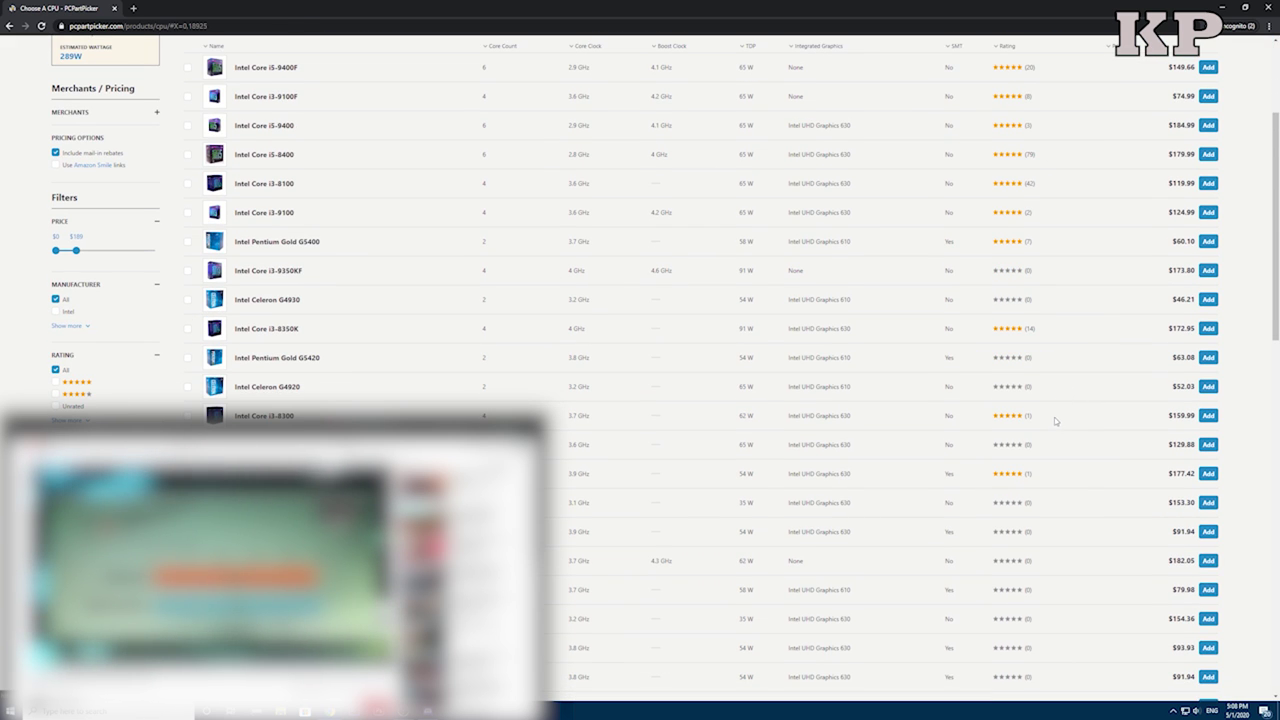
pyautogui.scroll(4, 1053, 416)
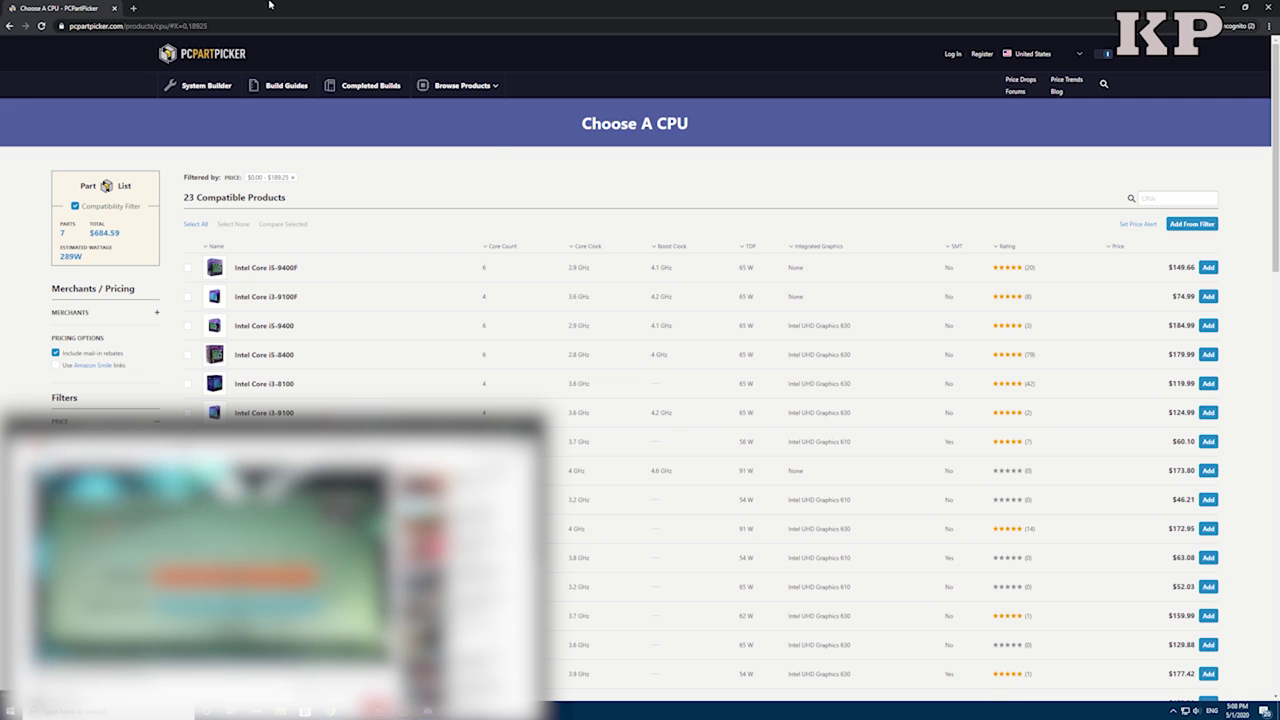
# Search the web for "ryzen 3600 vs i3 9100", correct it to the 9100F, and open UserBenchmark's comparison of the two CPUs.
pyautogui.click(134, 8)
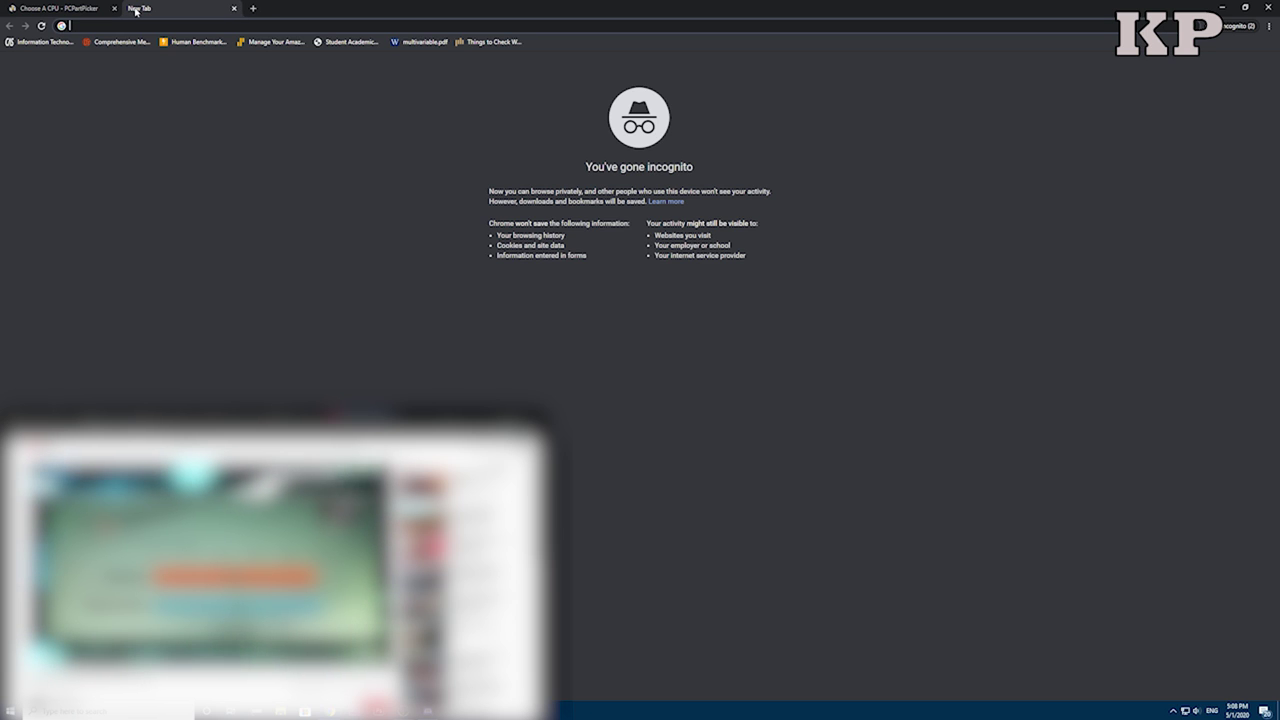
pyautogui.write('ryzen 360')
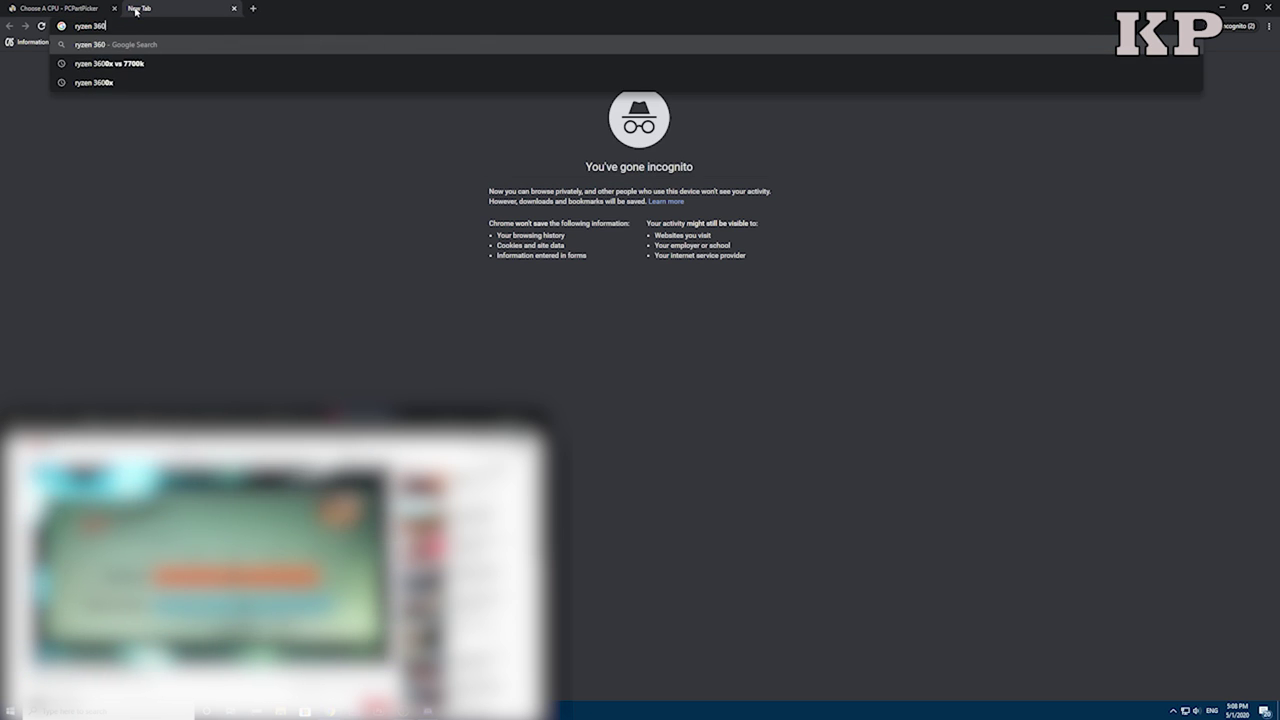
pyautogui.write('0 vs i')
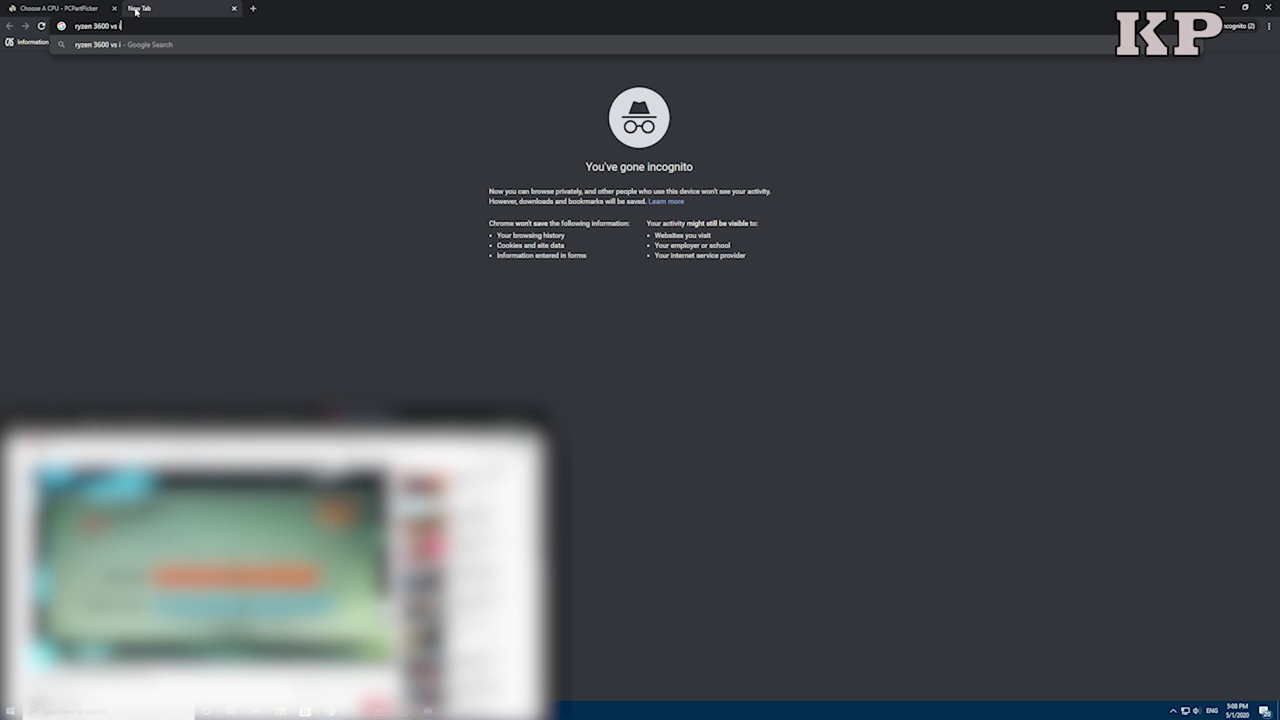
pyautogui.write('3 9')
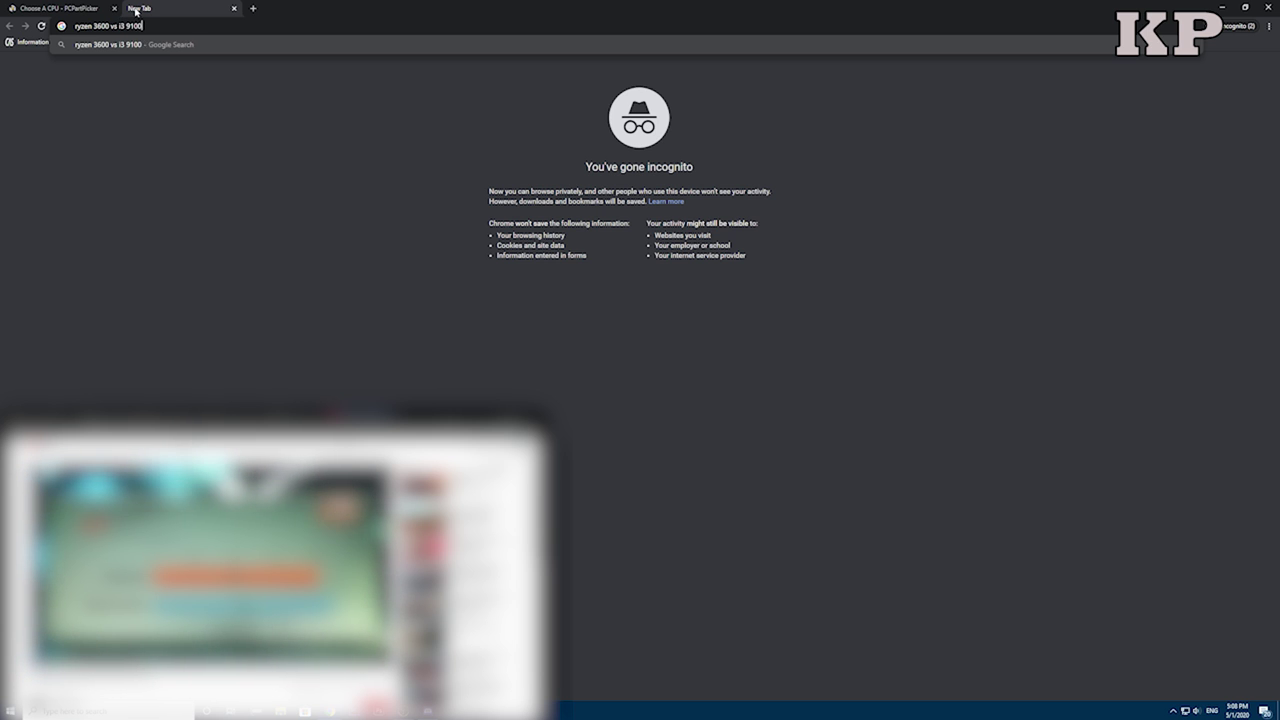
pyautogui.write('100')
pyautogui.press('Return')
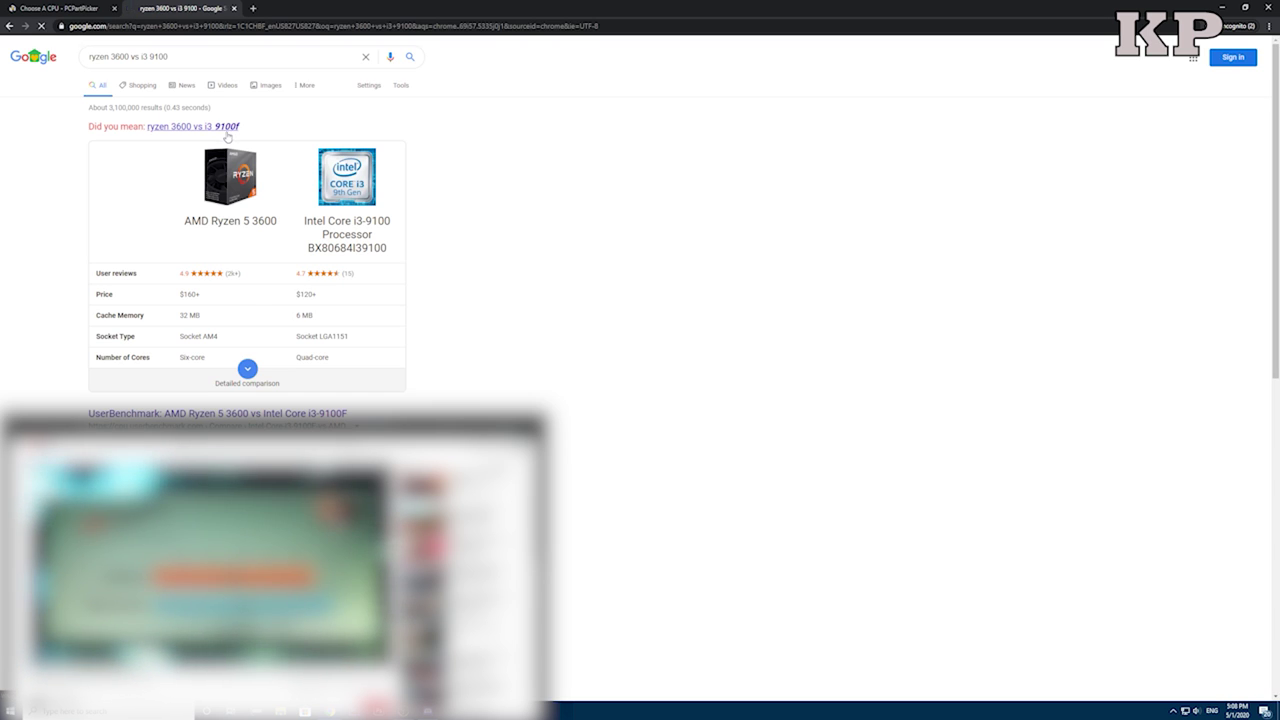
pyautogui.click(226, 128)
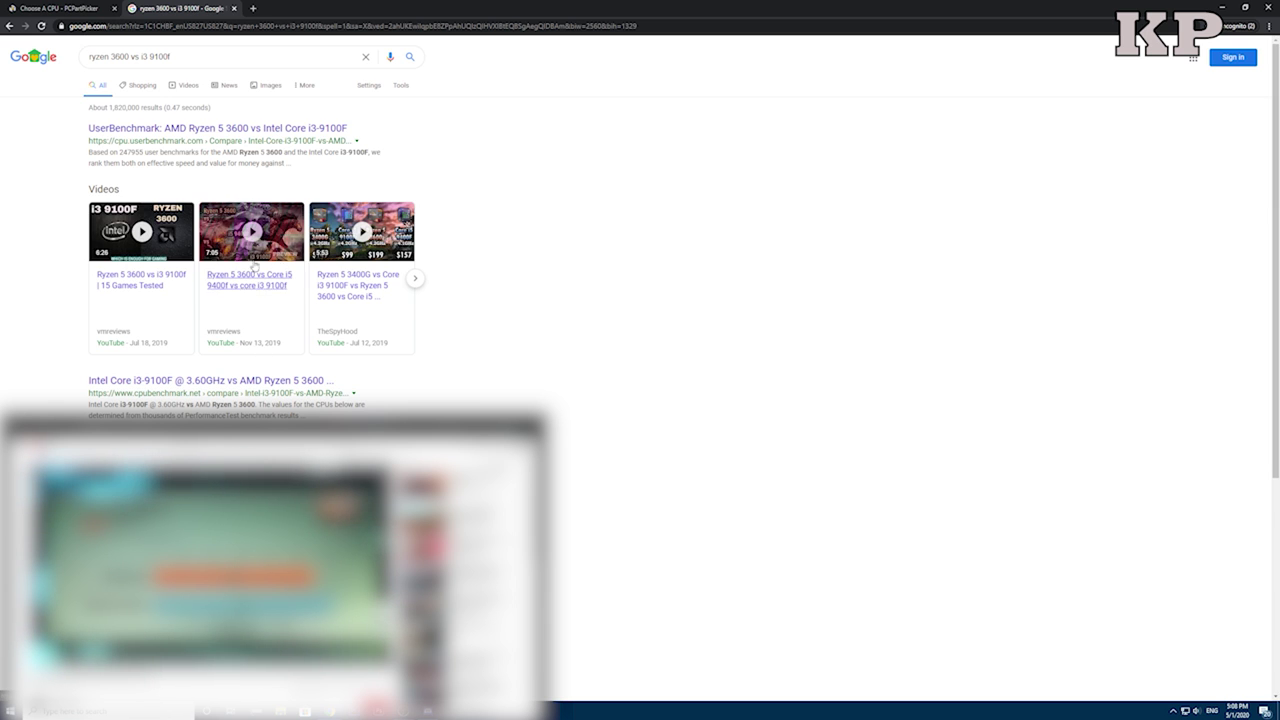
pyautogui.click(334, 130)
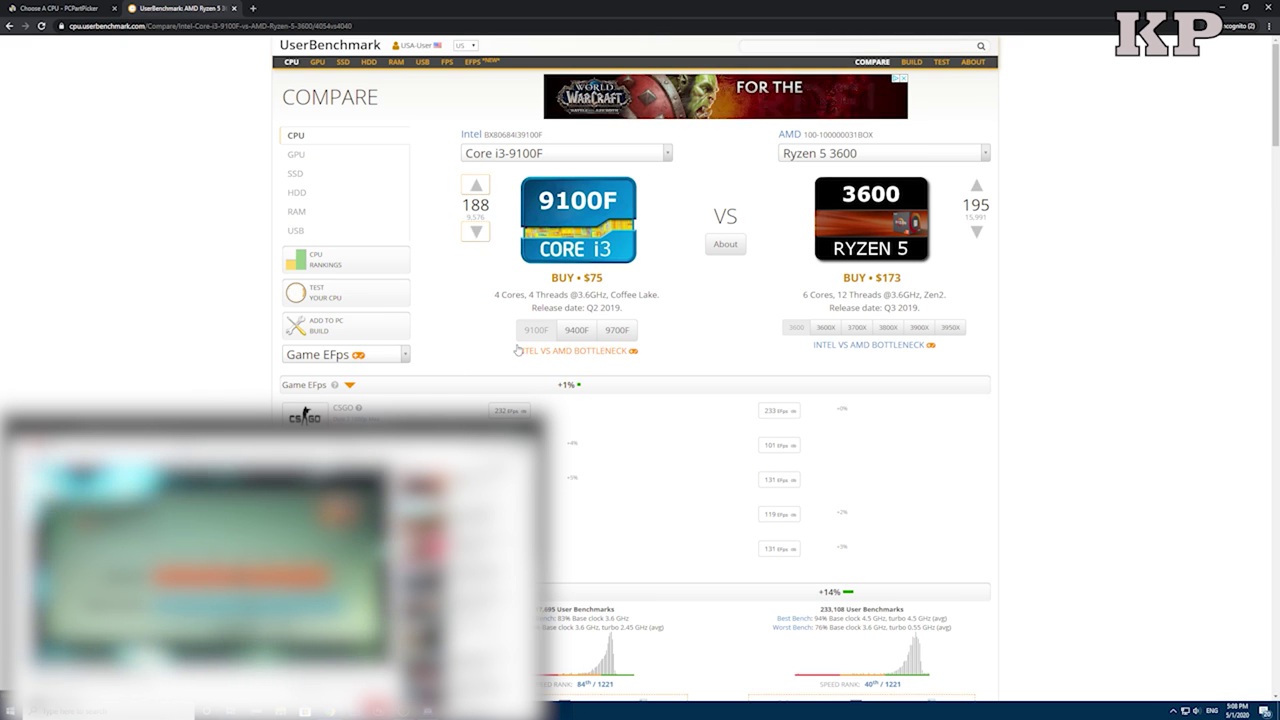
# Add the Intel Core i3-9100F to the parts list as its CPU and open the motherboard choices.
pyautogui.hotkey('ctrl', 'w')
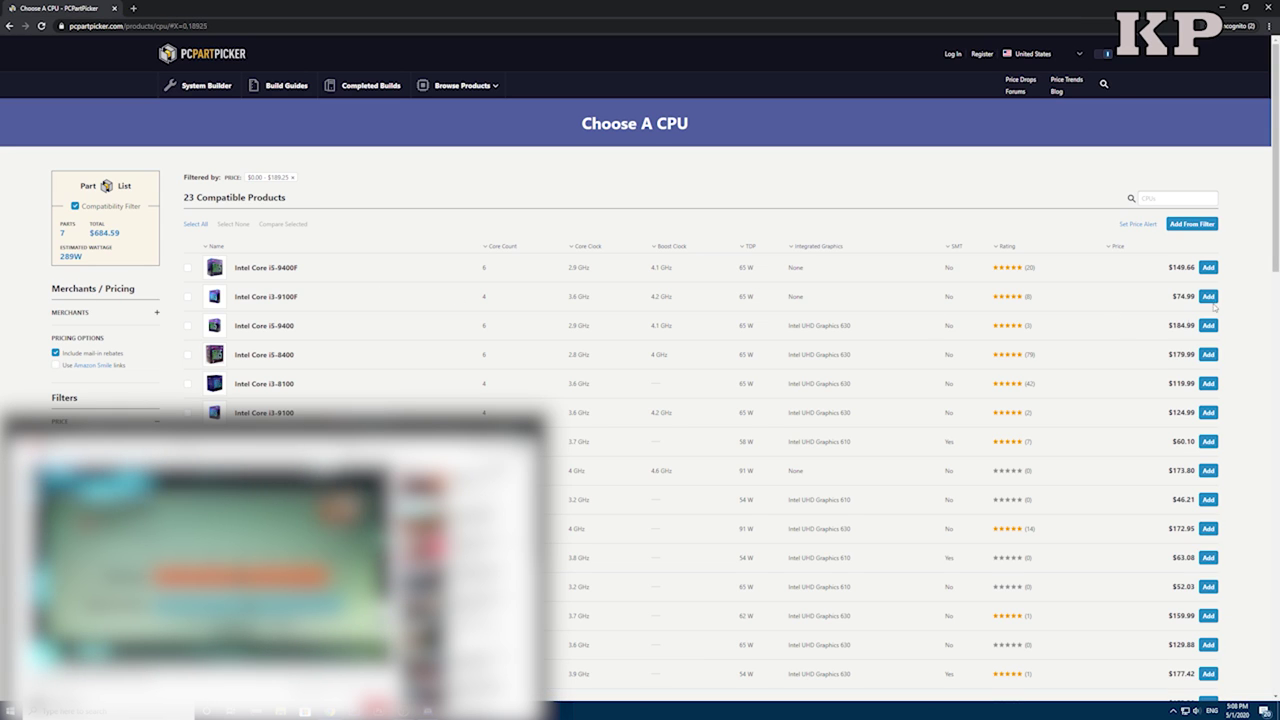
pyautogui.click(1209, 298)
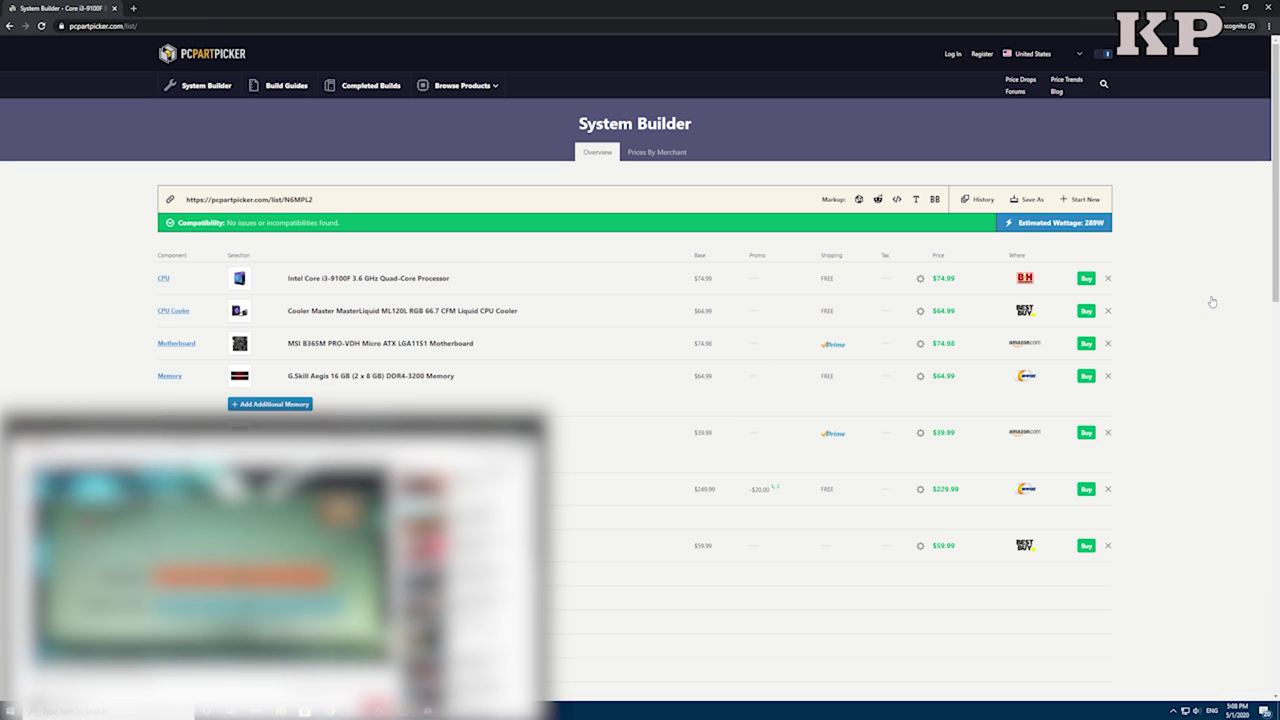
pyautogui.click(177, 344)
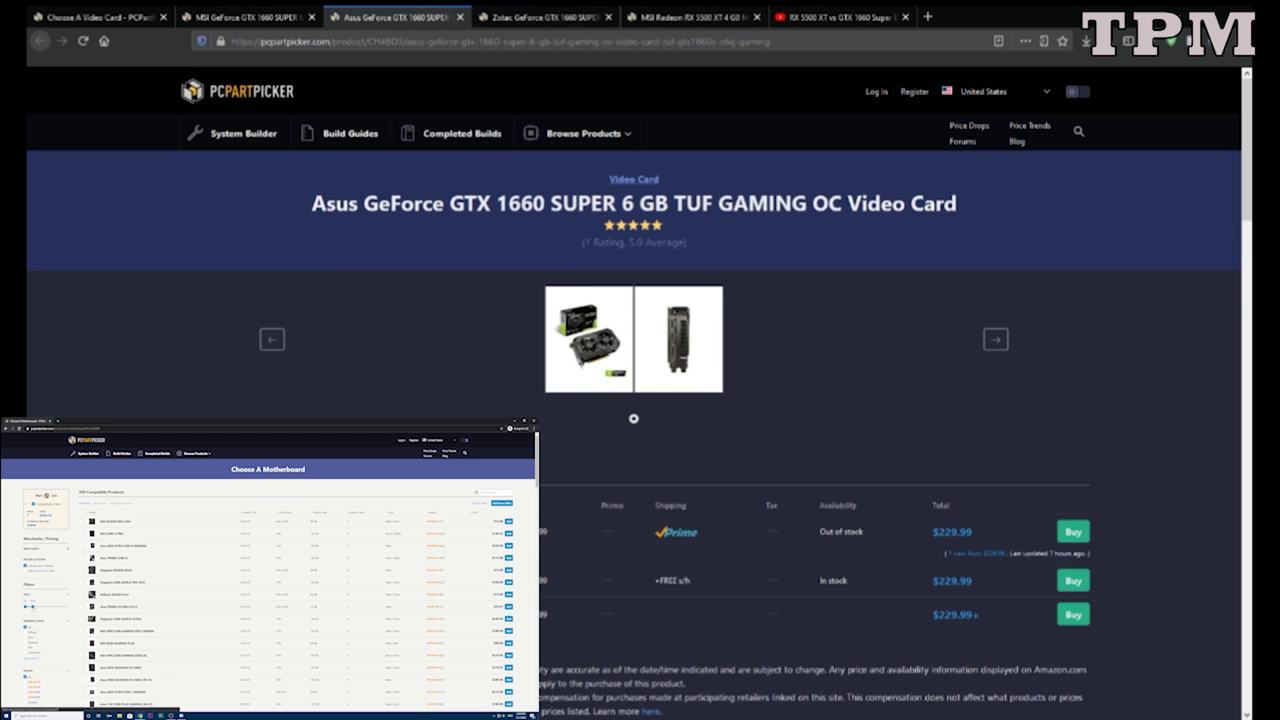
# Flip through the video card pages in the other browser to the MSI Radeon RX 5500 XT MECH OC.
pyautogui.click(695, 17)
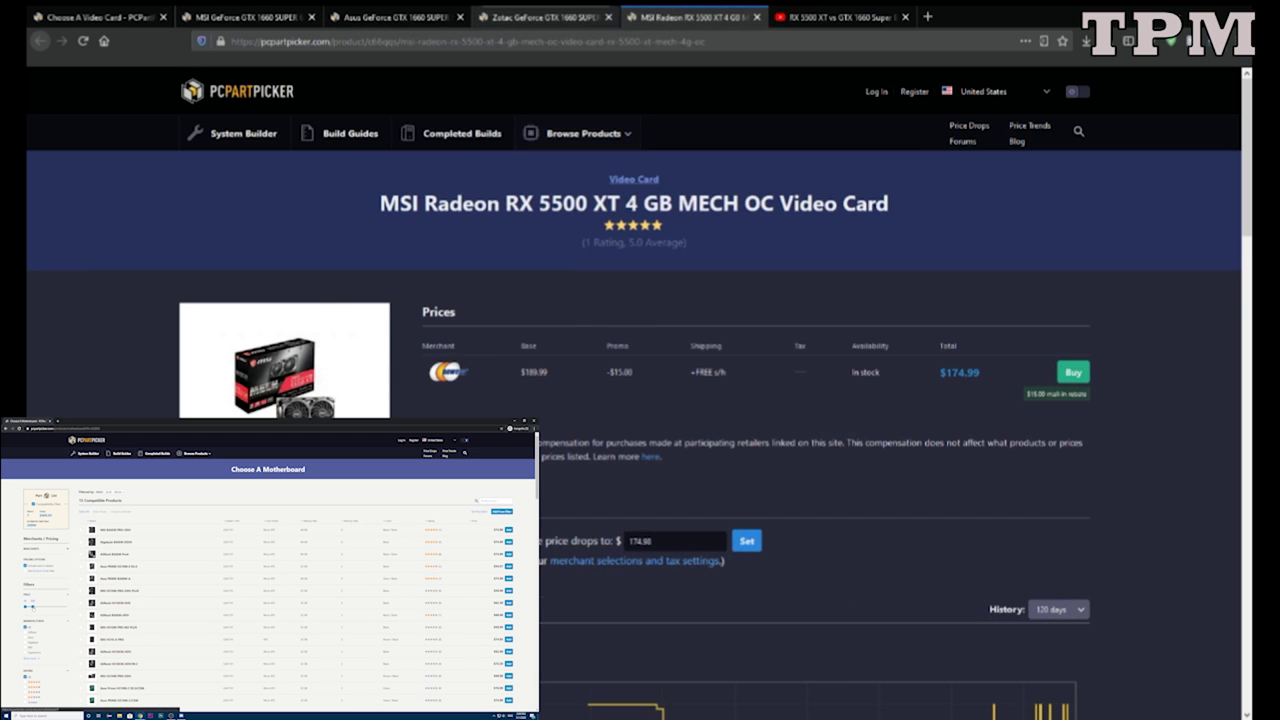
pyautogui.click(540, 17)
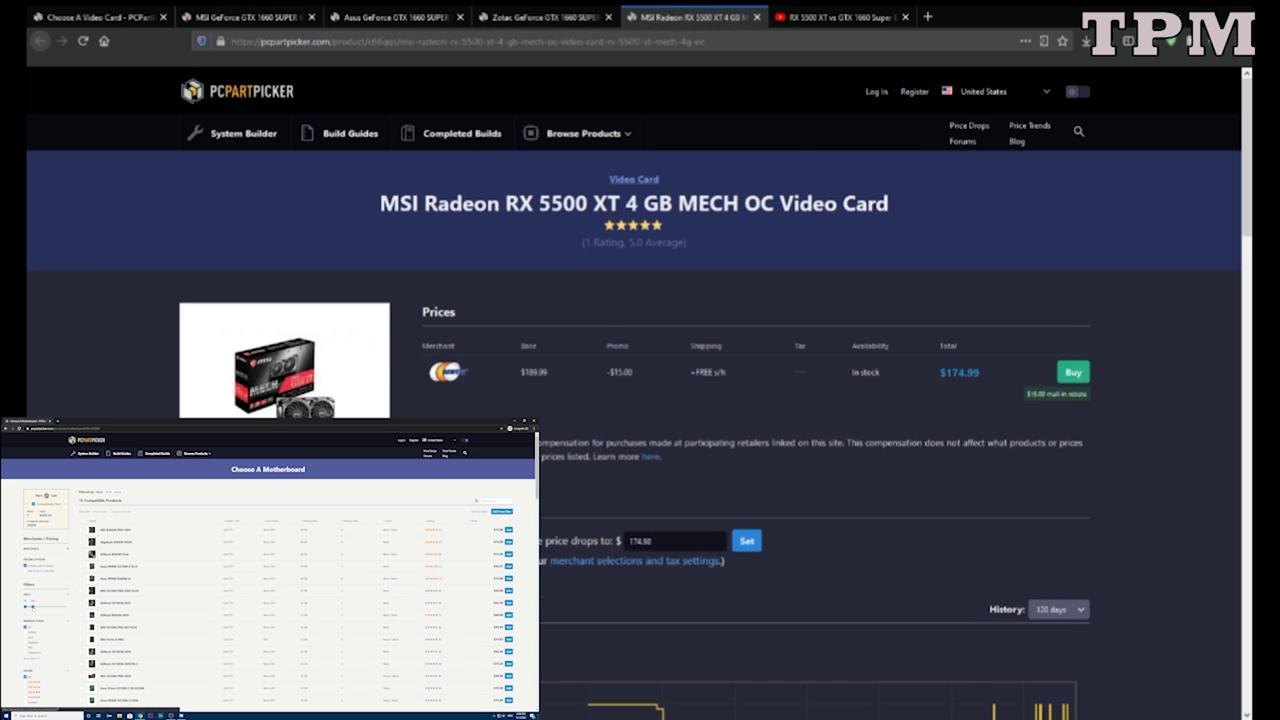
pyautogui.click(540, 17)
pyautogui.hotkey('ctrl', 'Tab')
# Open slickdeals.net in a new tab.
pyautogui.hotkey('ctrl', 't')
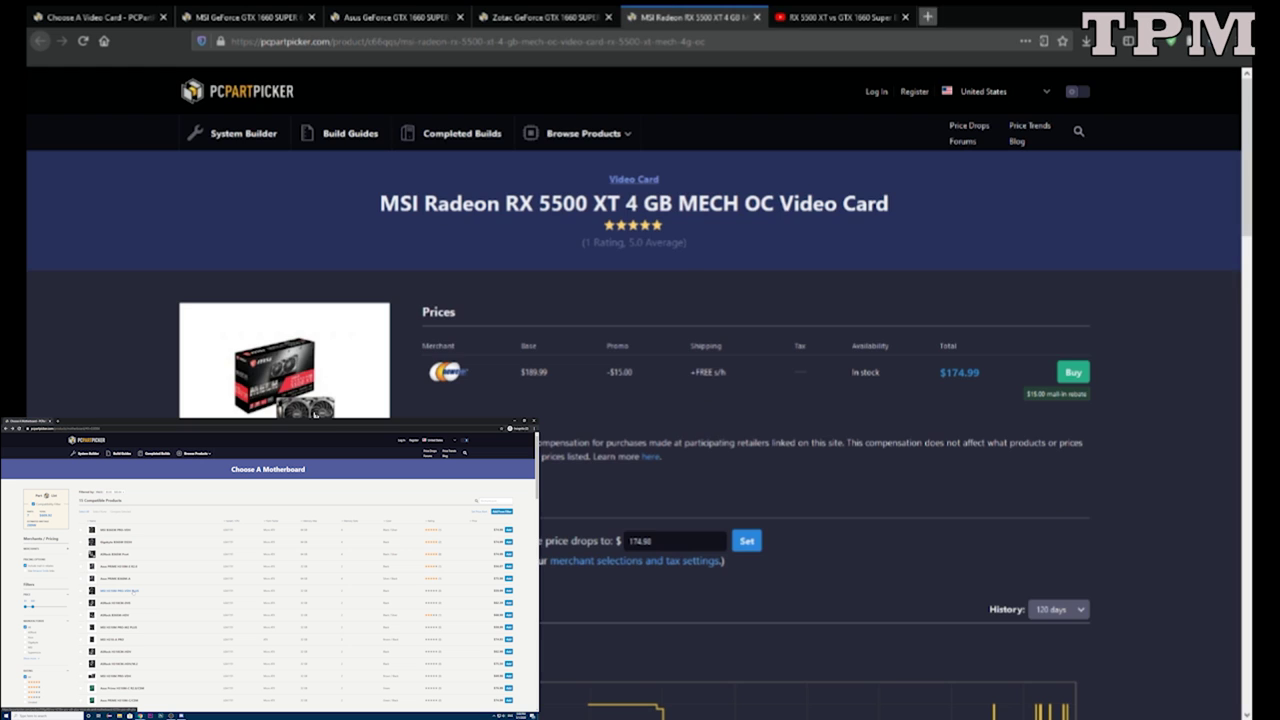
pyautogui.write('slickdeals.net')
pyautogui.press('Return')
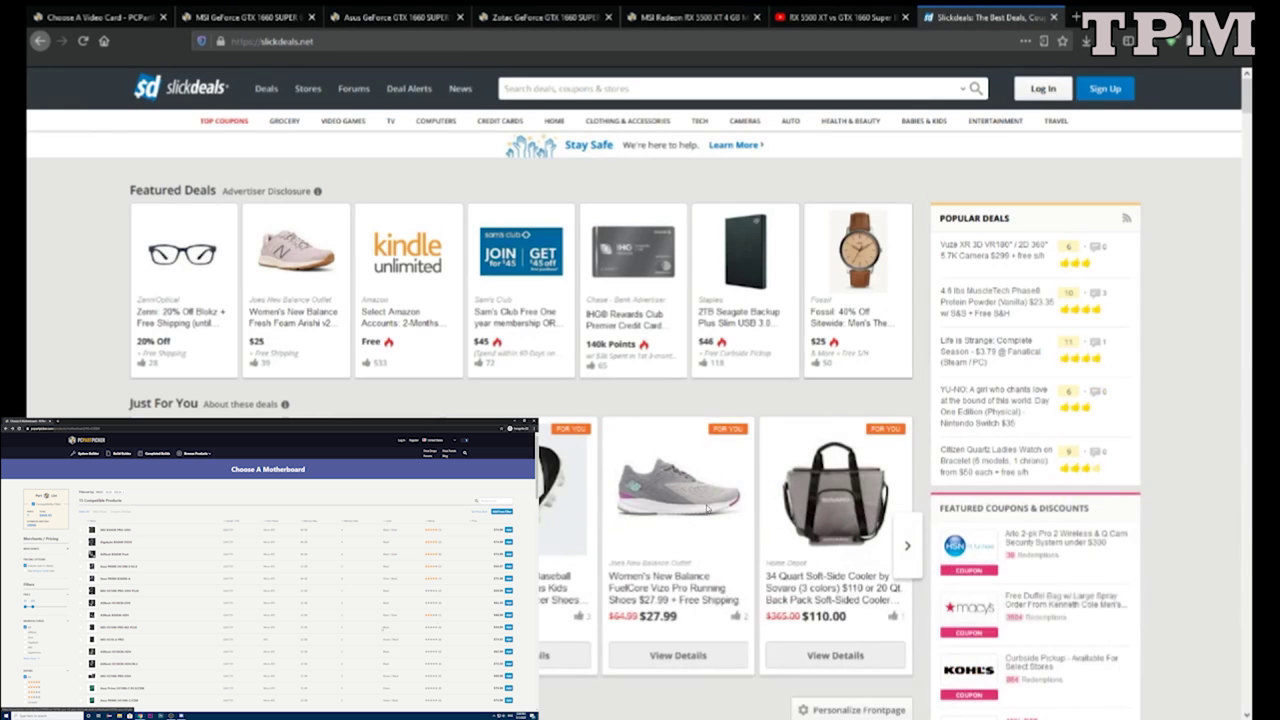
# Look through the Slickdeals front page for computer part deals.
pyautogui.scroll(-6, 640, 400)
pyautogui.scroll(-1, 635, 414)
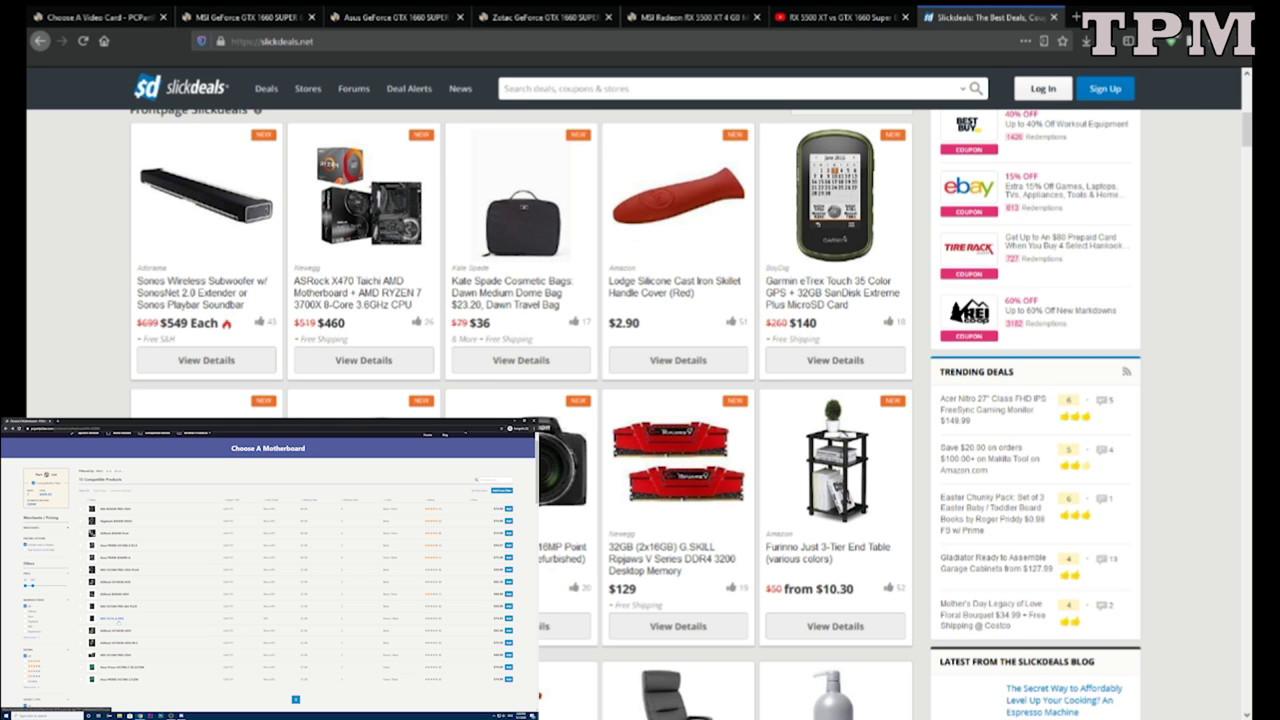
pyautogui.scroll(-10, 826, 398)
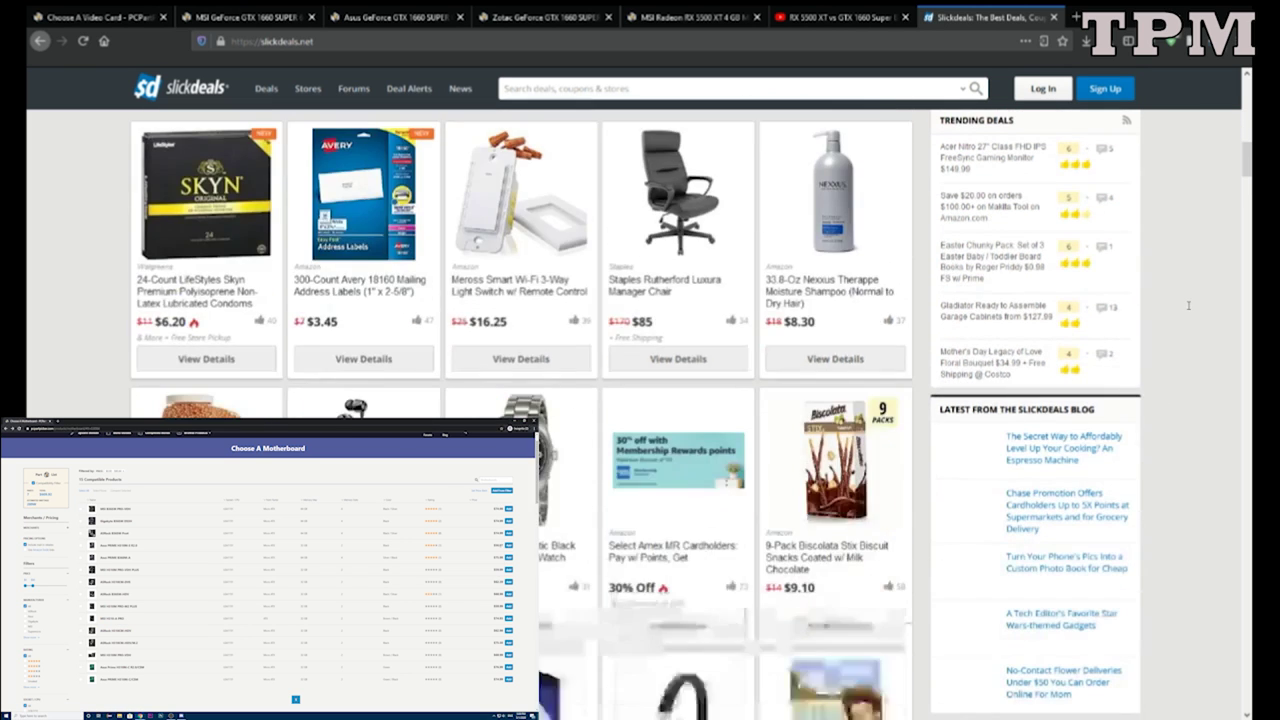
pyautogui.scroll(-3, 296, 333)
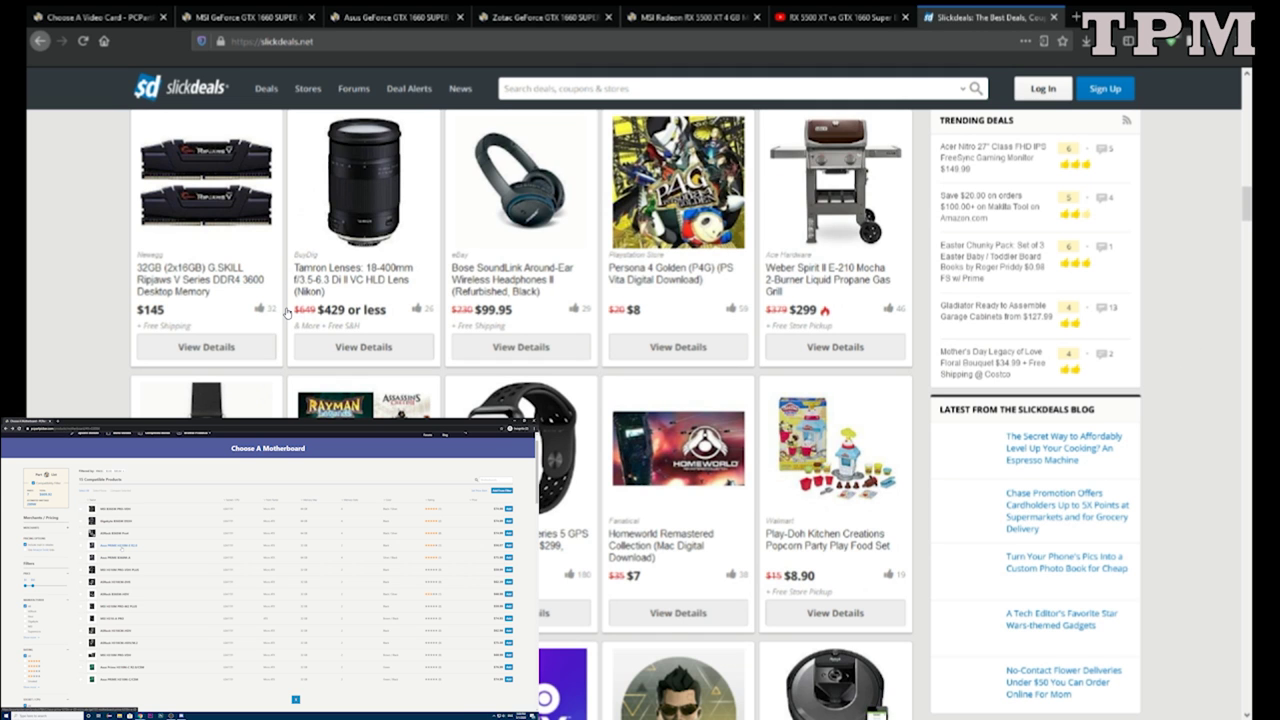
pyautogui.scroll(-8, 287, 313)
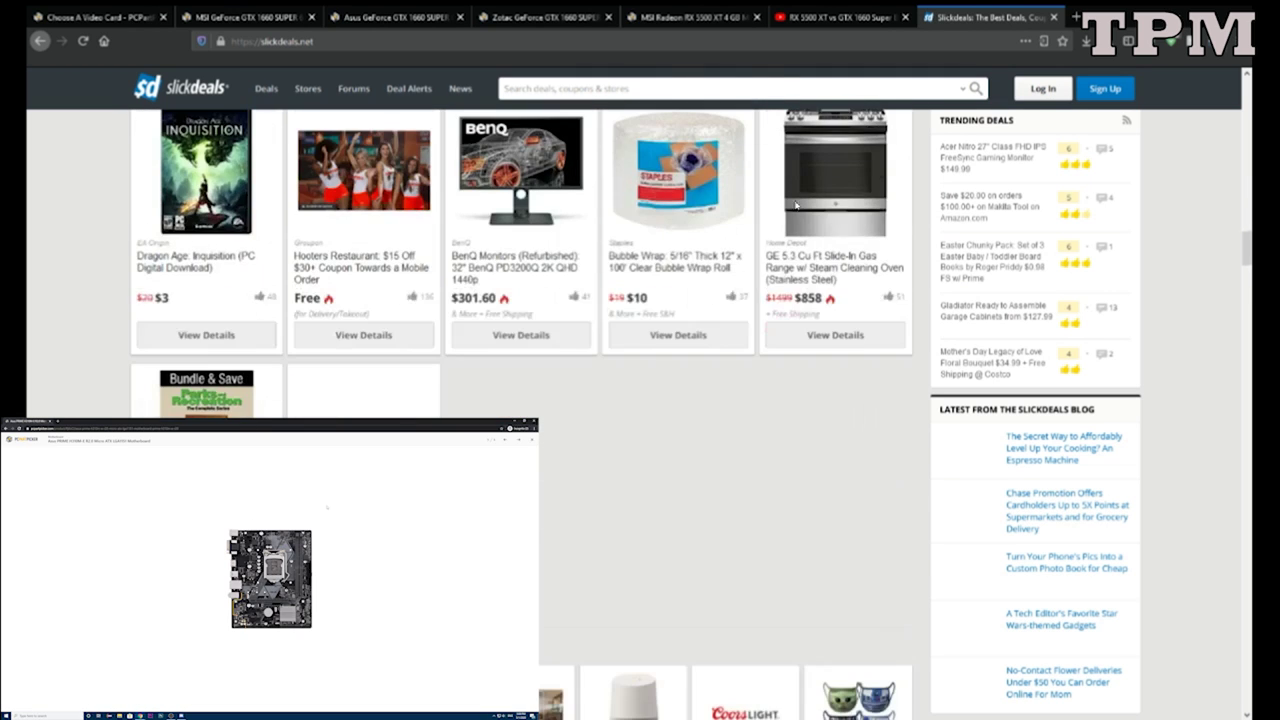
pyautogui.scroll(-10, 690, 507)
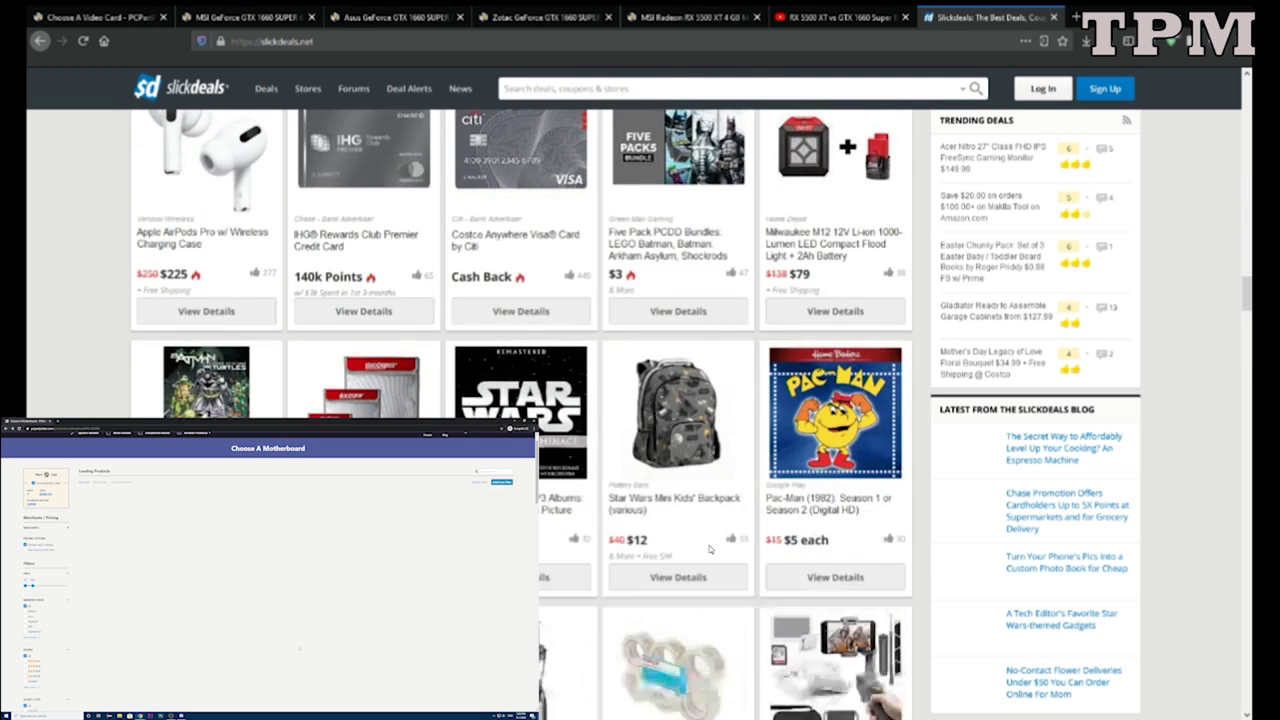
pyautogui.scroll(-4, 630, 497)
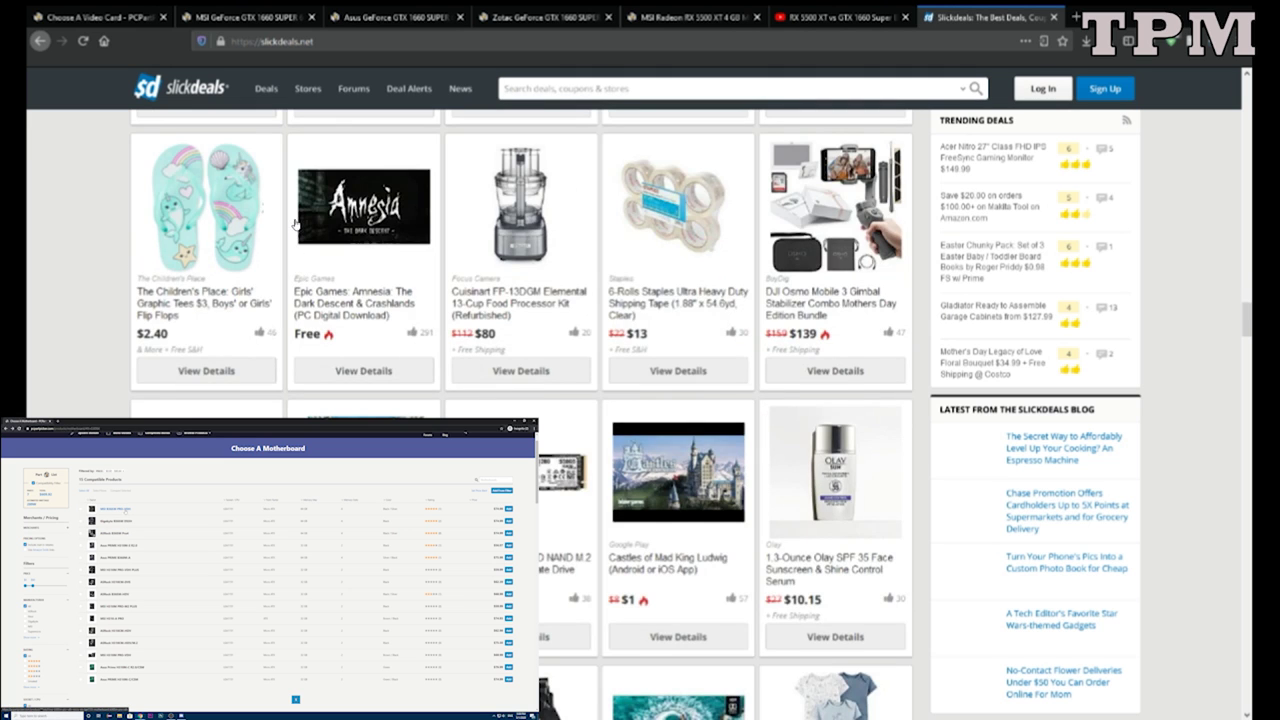
pyautogui.scroll(-6, 296, 226)
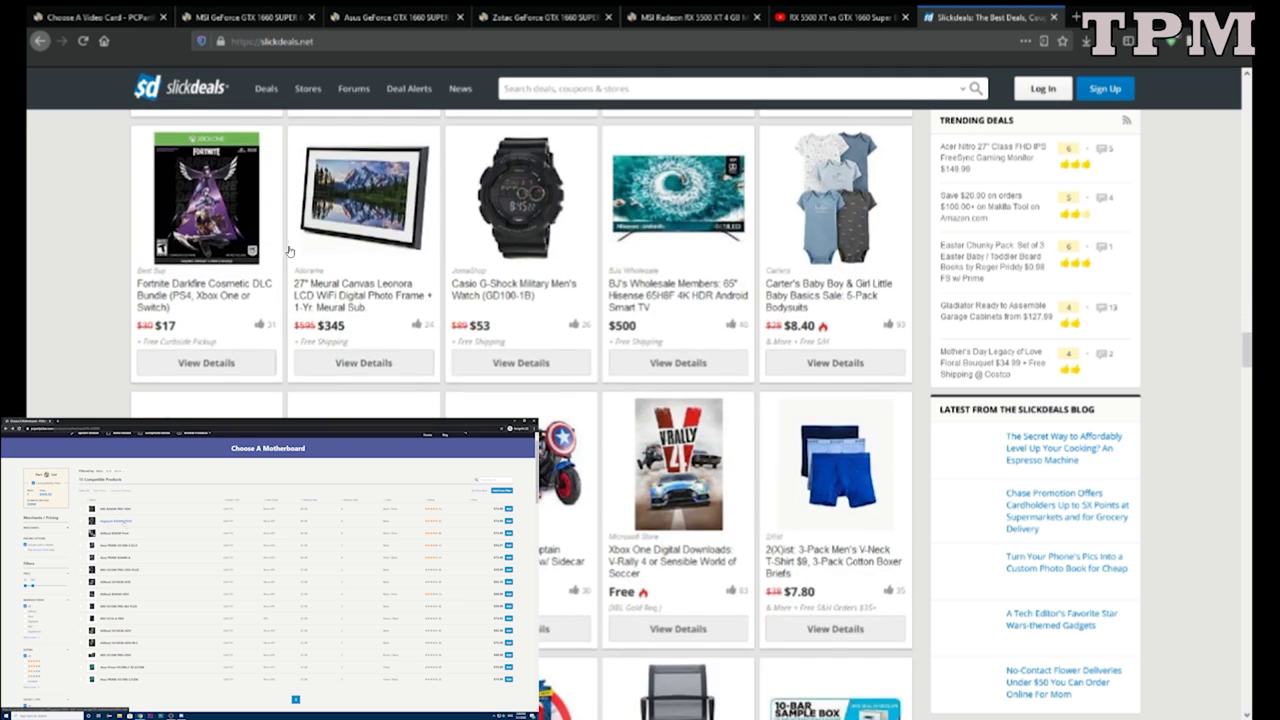
pyautogui.scroll(1, 289, 251)
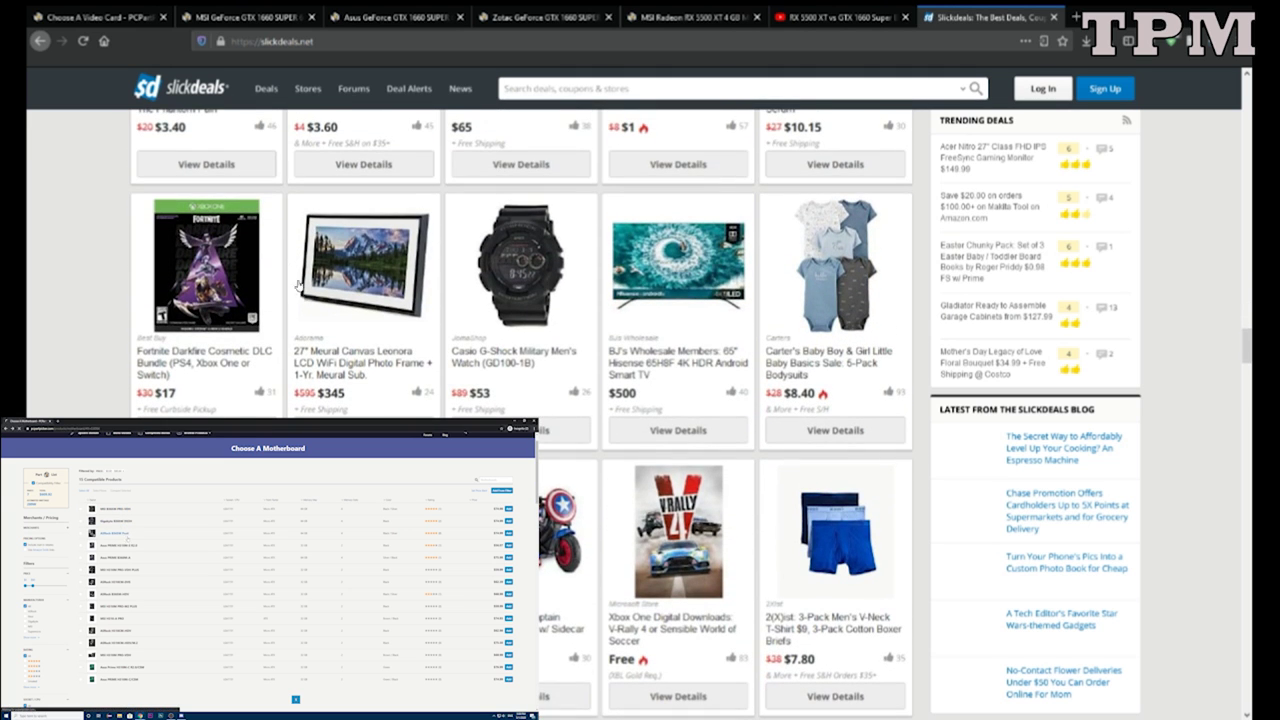
pyautogui.scroll(-10, 798, 347)
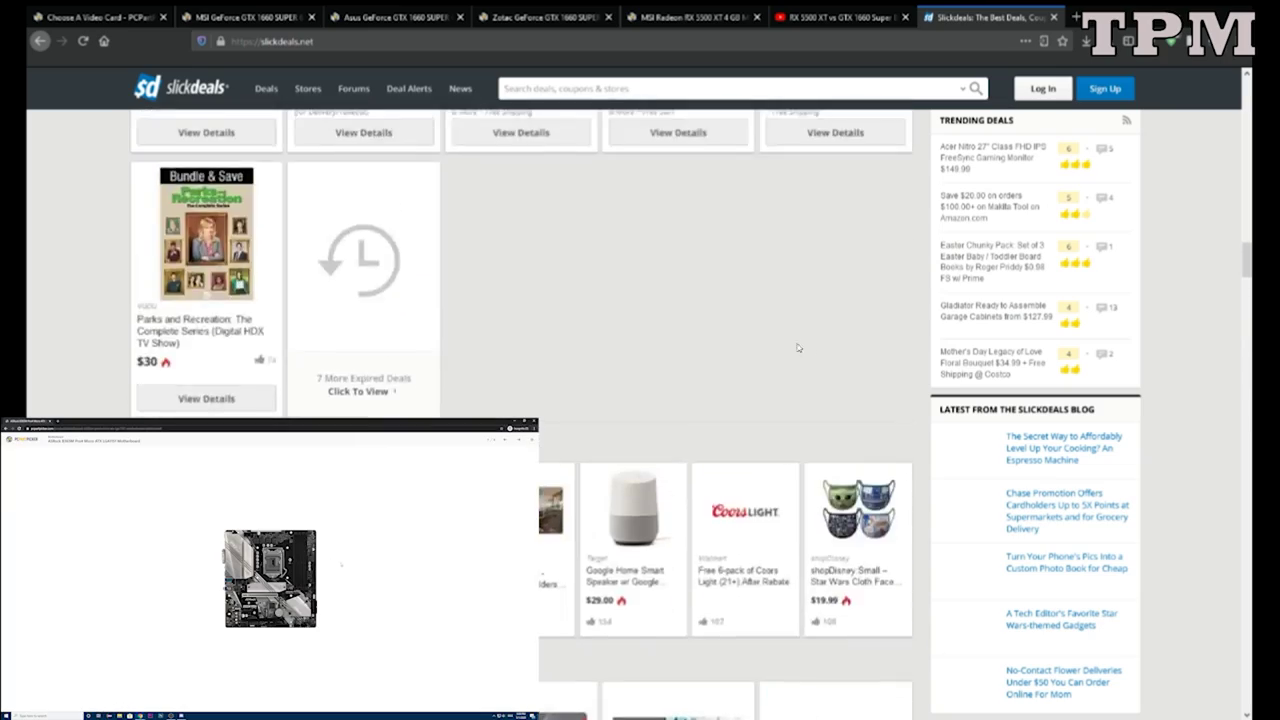
pyautogui.scroll(-20, 798, 347)
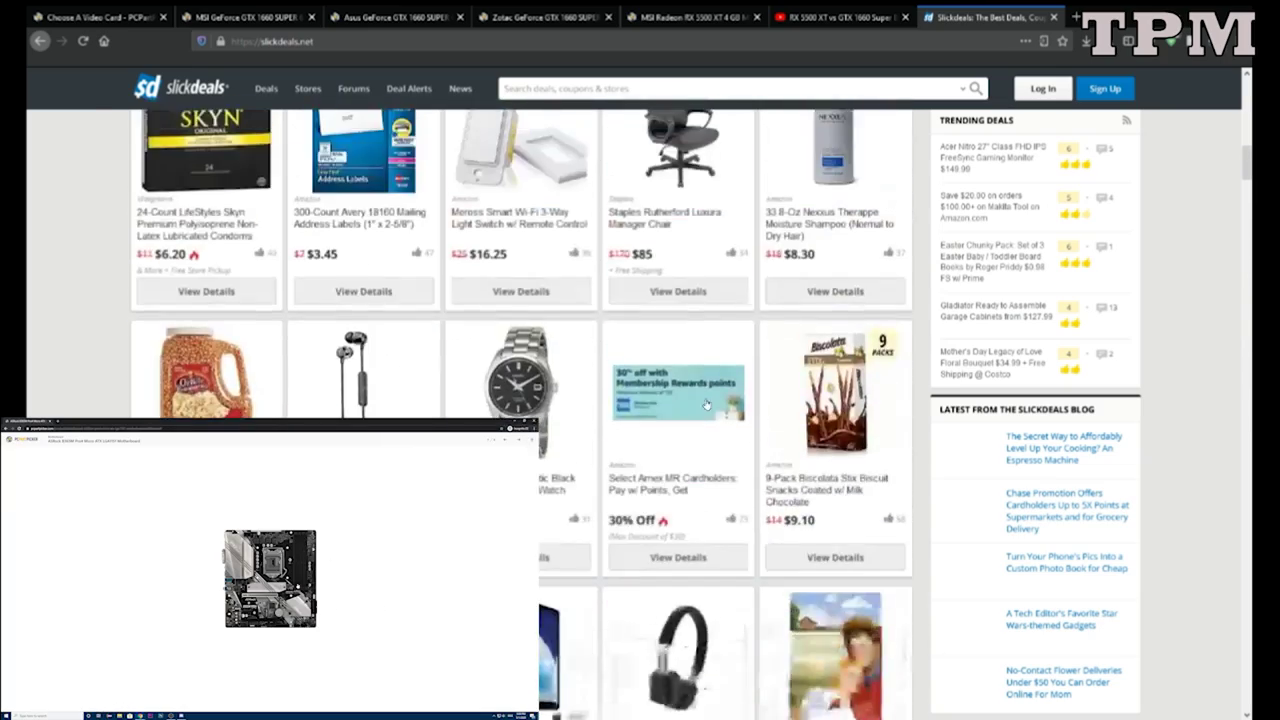
pyautogui.scroll(20, 706, 404)
pyautogui.scroll(-2, 294, 283)
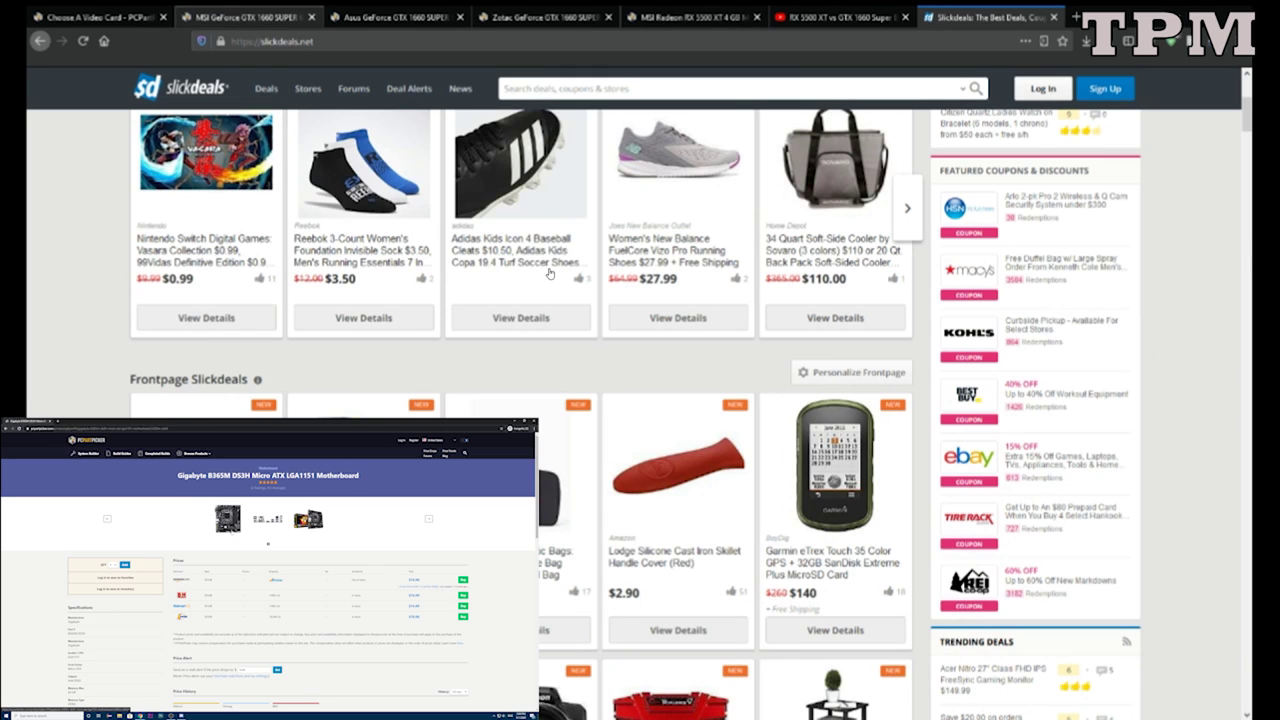
# Leave the video card choices on PCPartPicker and return to the System Builder parts list.
pyautogui.click(245, 17)
pyautogui.click(95, 17)
pyautogui.hotkey('ctrl', 'Tab')
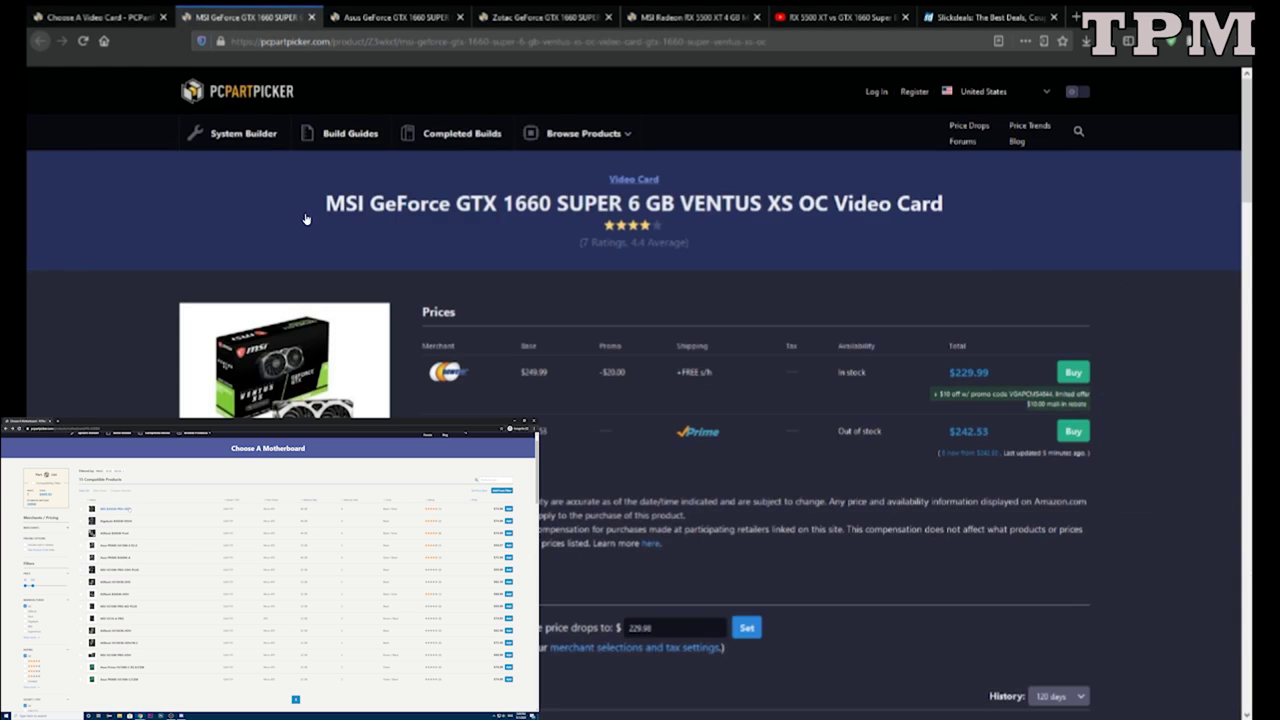
pyautogui.hotkey('ctrl', 'shift', 'Tab')
pyautogui.scroll(3, 458, 362)
pyautogui.scroll(15, 458, 362)
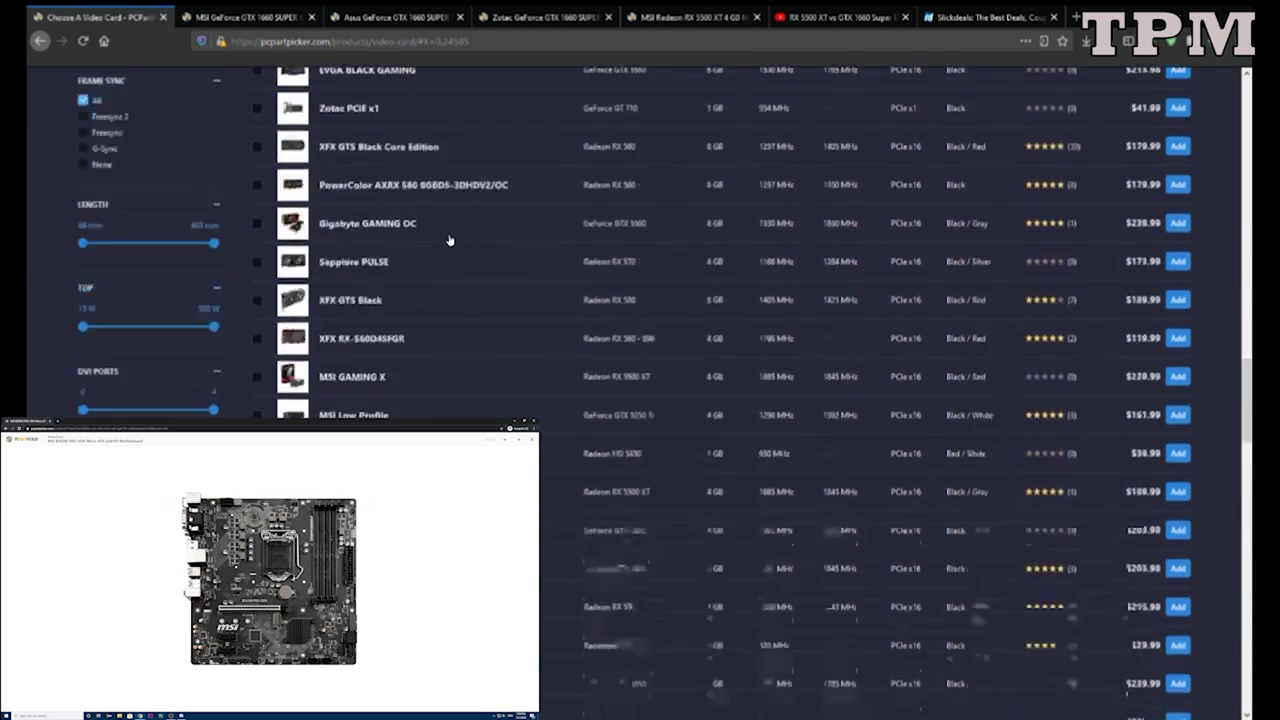
pyautogui.scroll(5, 322, 307)
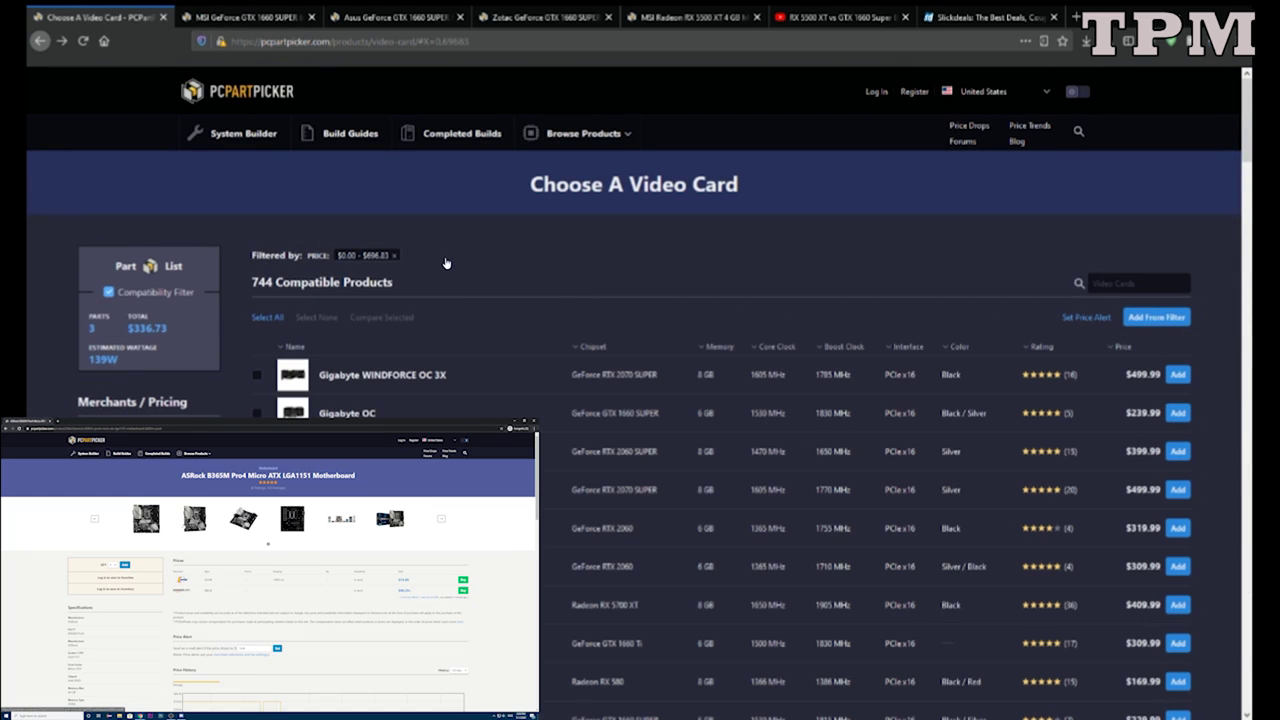
pyautogui.hotkey('alt', 'Left')
pyautogui.hotkey('alt', 'Left')
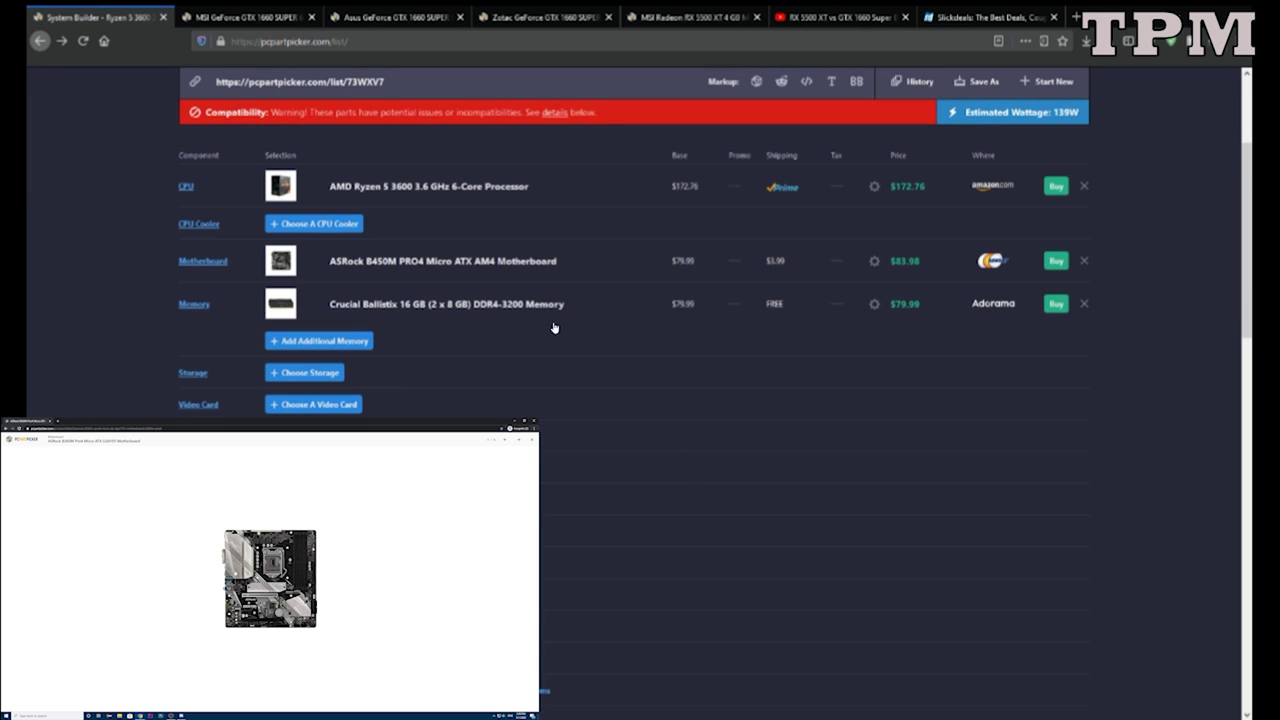
# Go back to Slickdeals and open the CPU deals in its computer parts category.
pyautogui.hotkey('ctrl', 'shift', 'Tab')
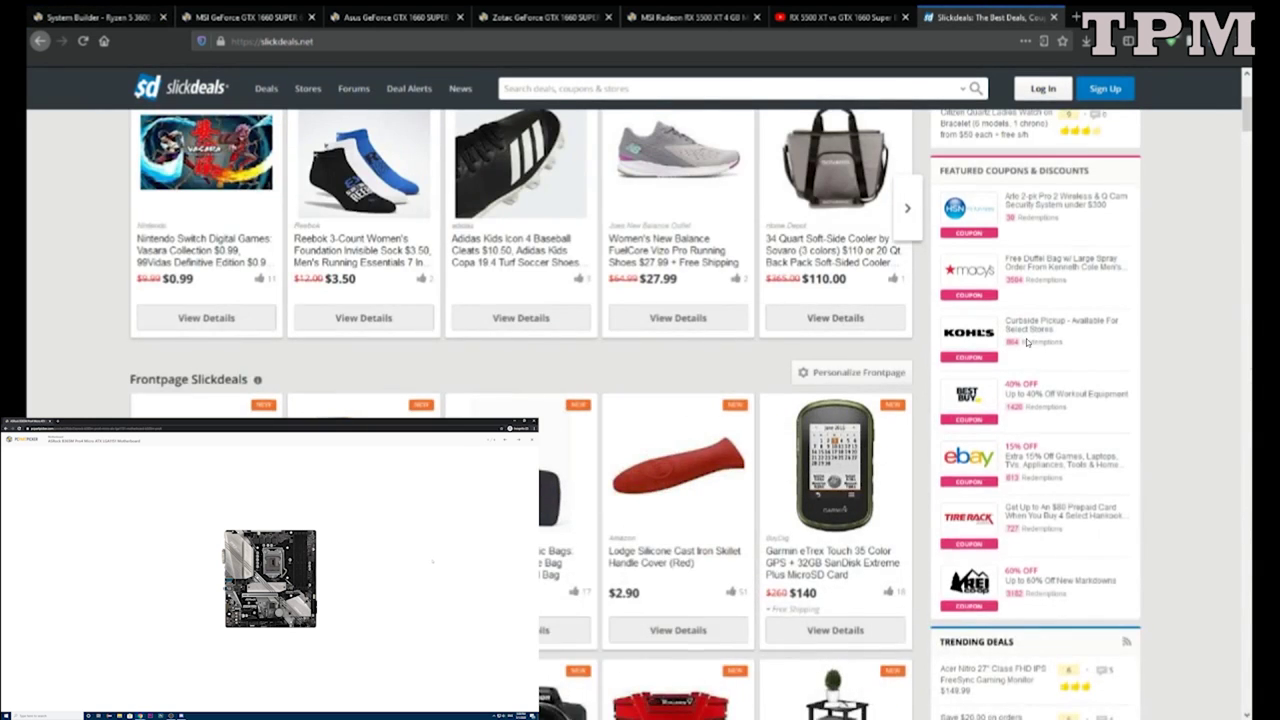
pyautogui.scroll(2, 1026, 338)
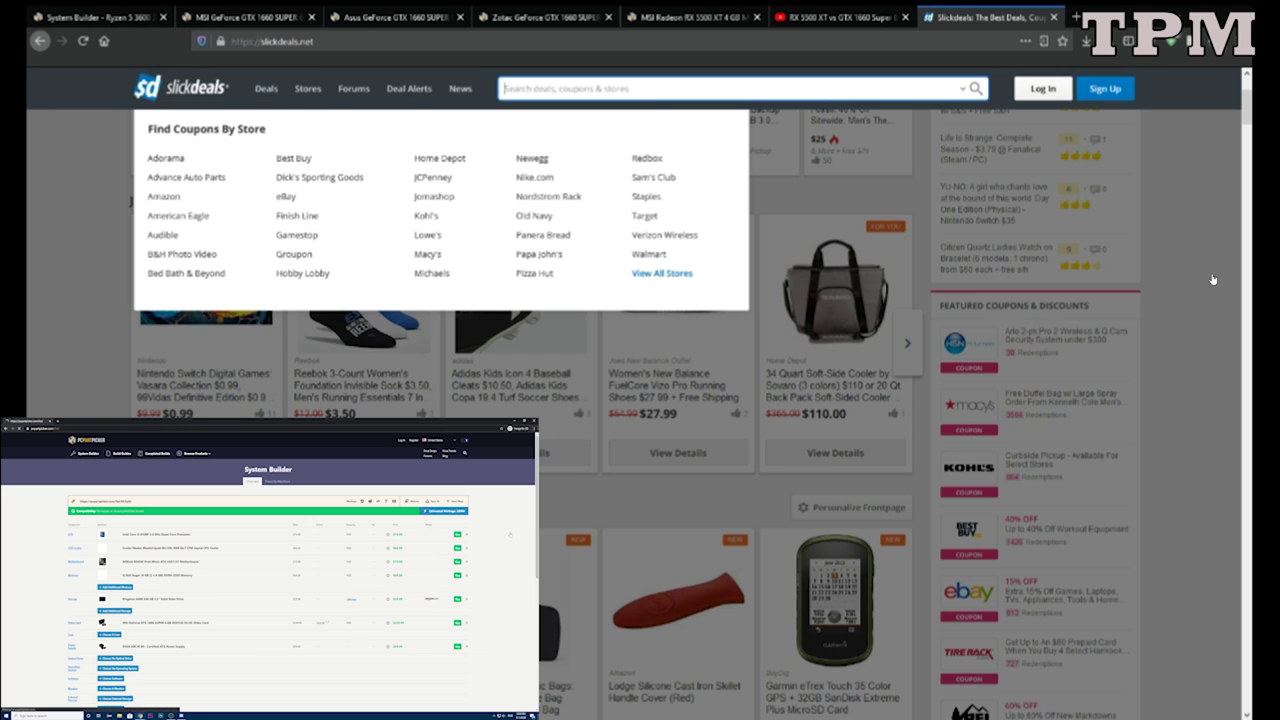
pyautogui.scroll(3, 1211, 274)
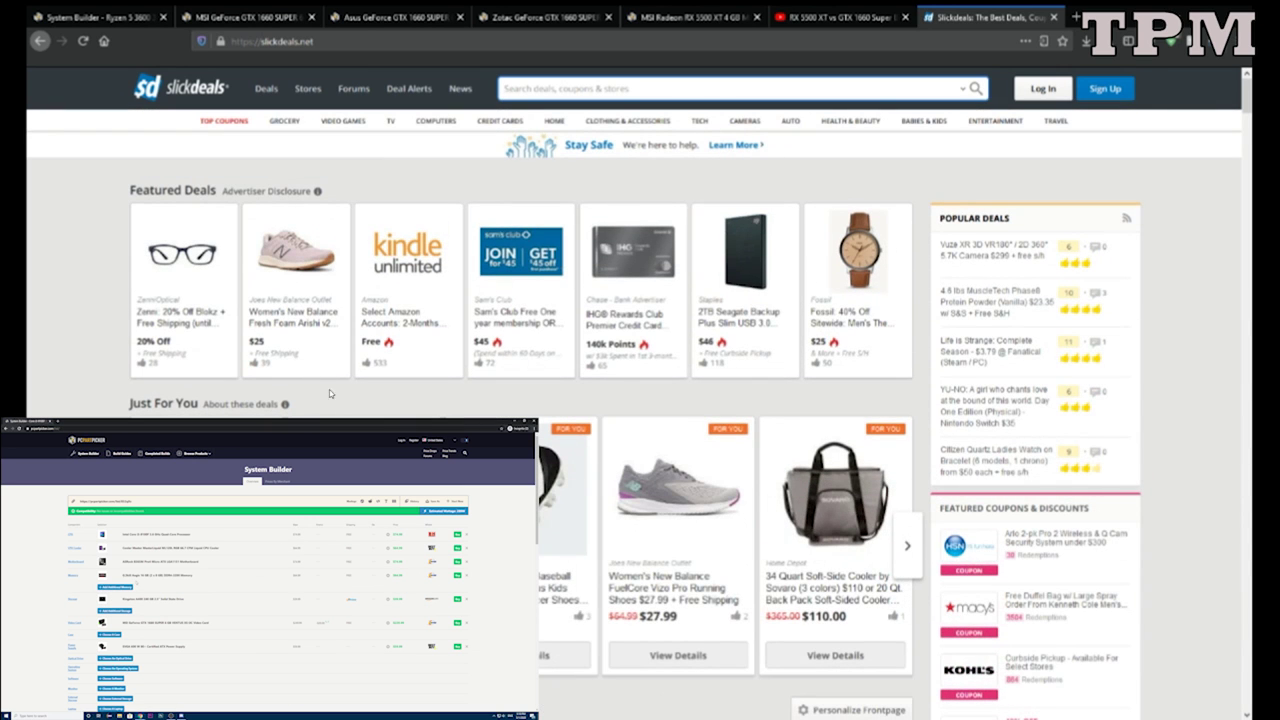
pyautogui.click(436, 120)
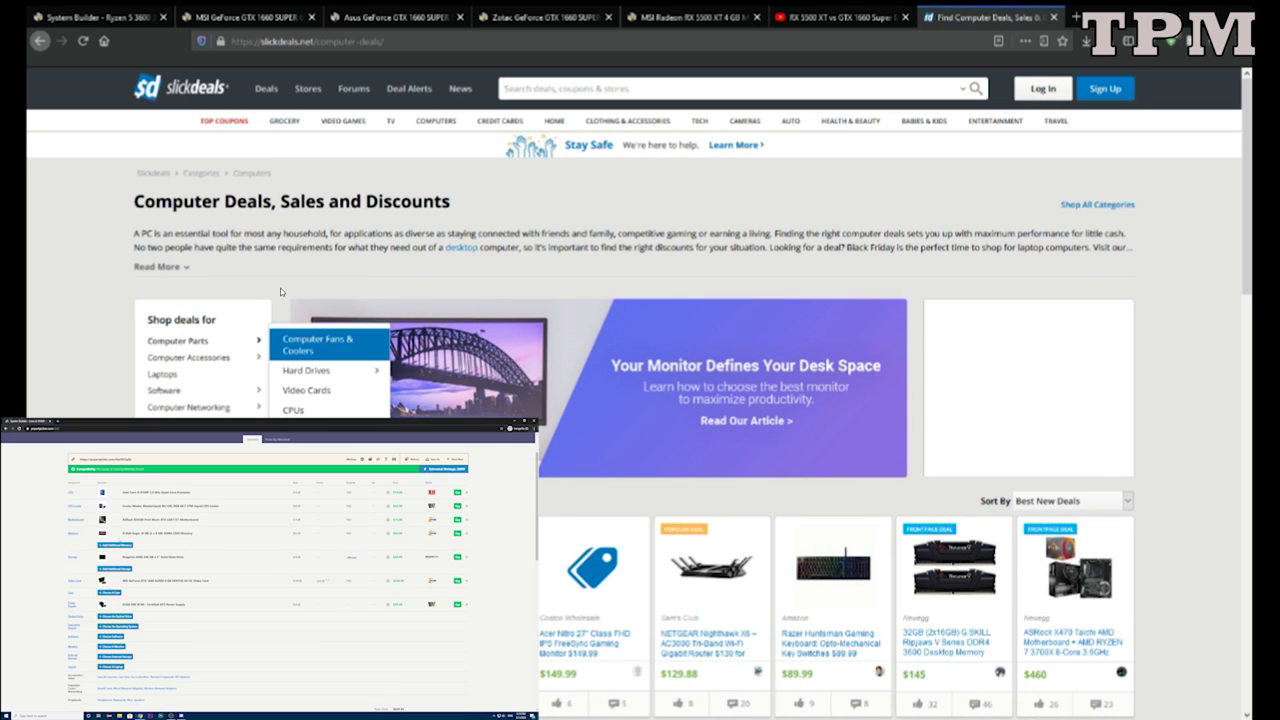
pyautogui.click(300, 410)
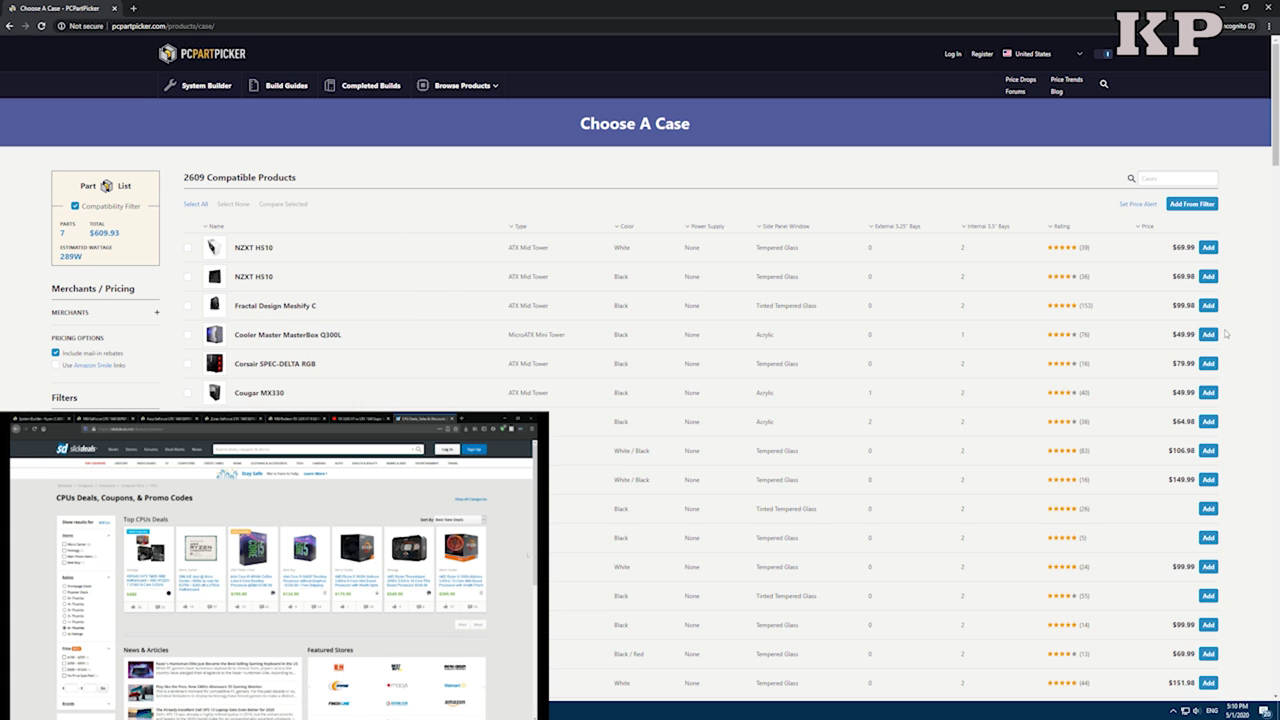
# View the Cooler Master MasterBox Q300L case page and one of its photos enlarged, and return to the case list.
pyautogui.click(312, 338)
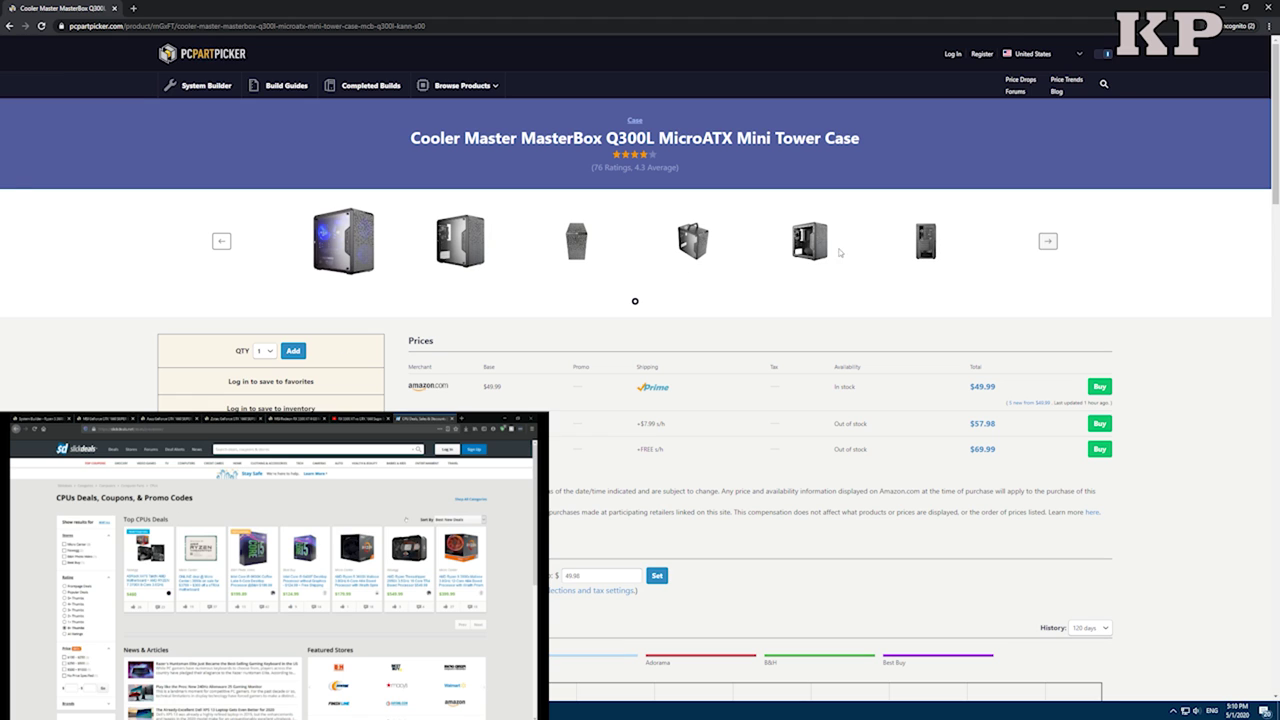
pyautogui.click(692, 242)
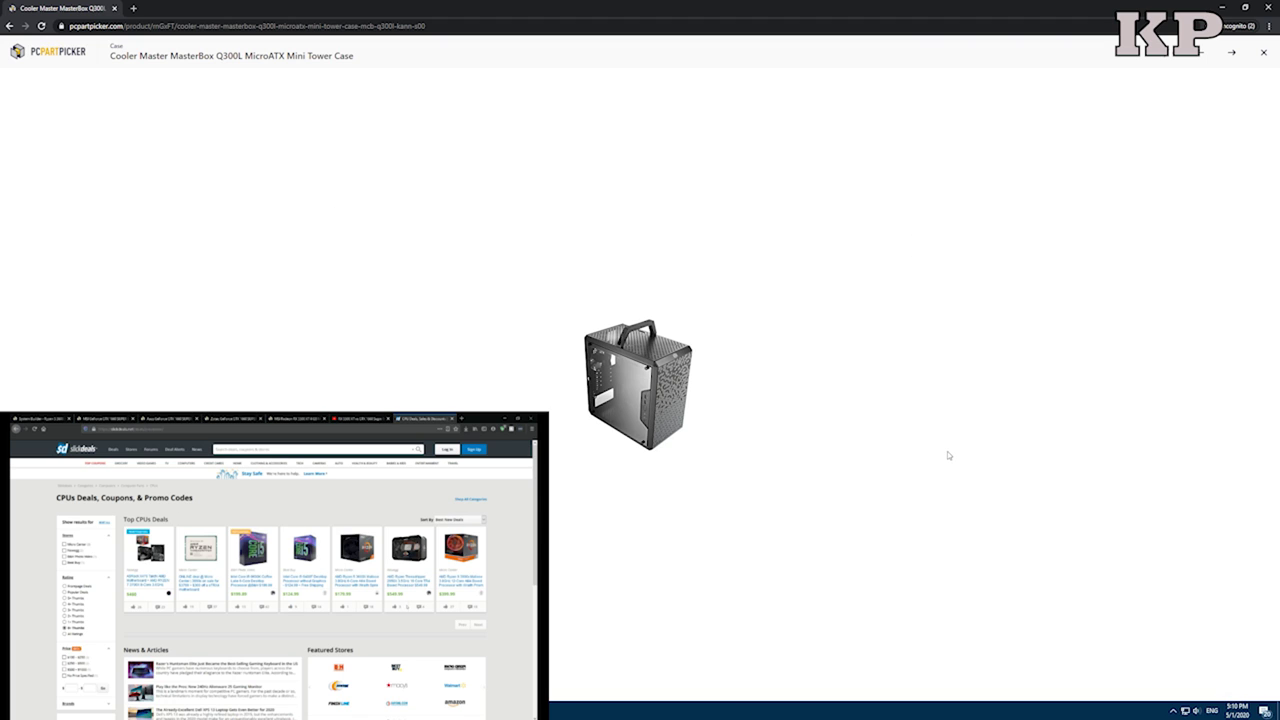
pyautogui.hotkey('alt', 'Left')
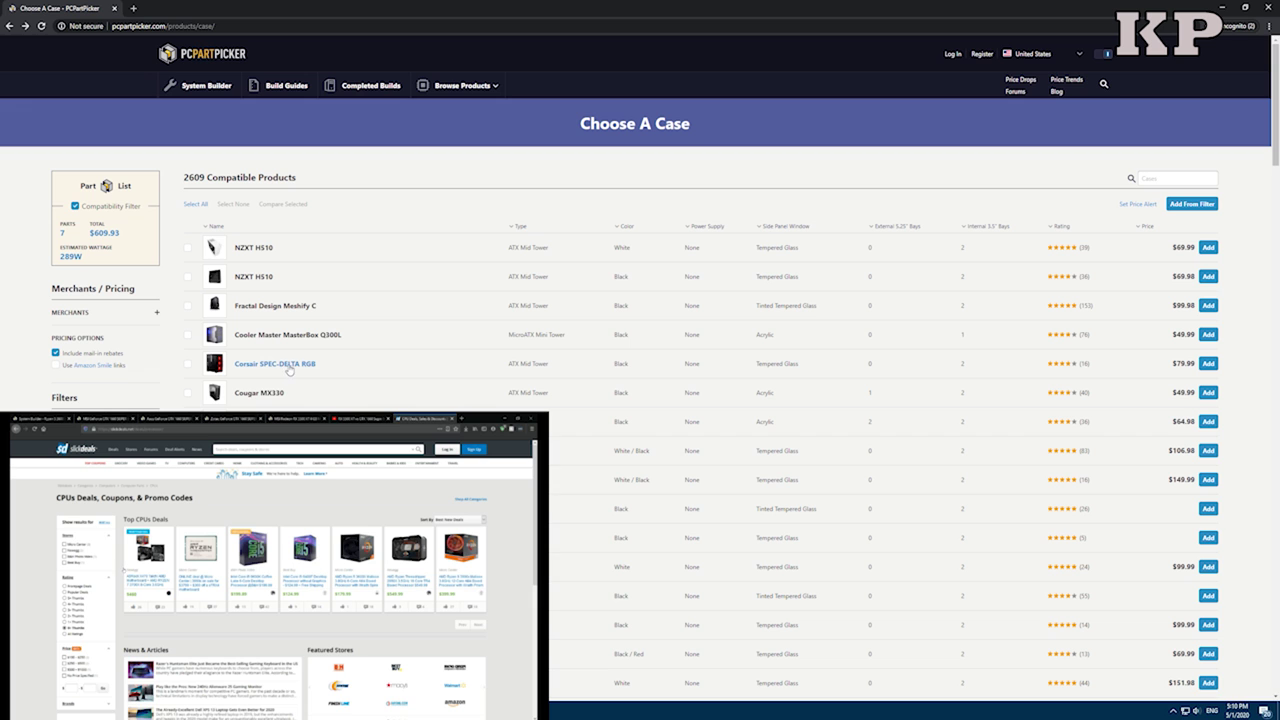
# Filter the case list to the MicroATX Mini Tower type.
pyautogui.scroll(-1, 290, 370)
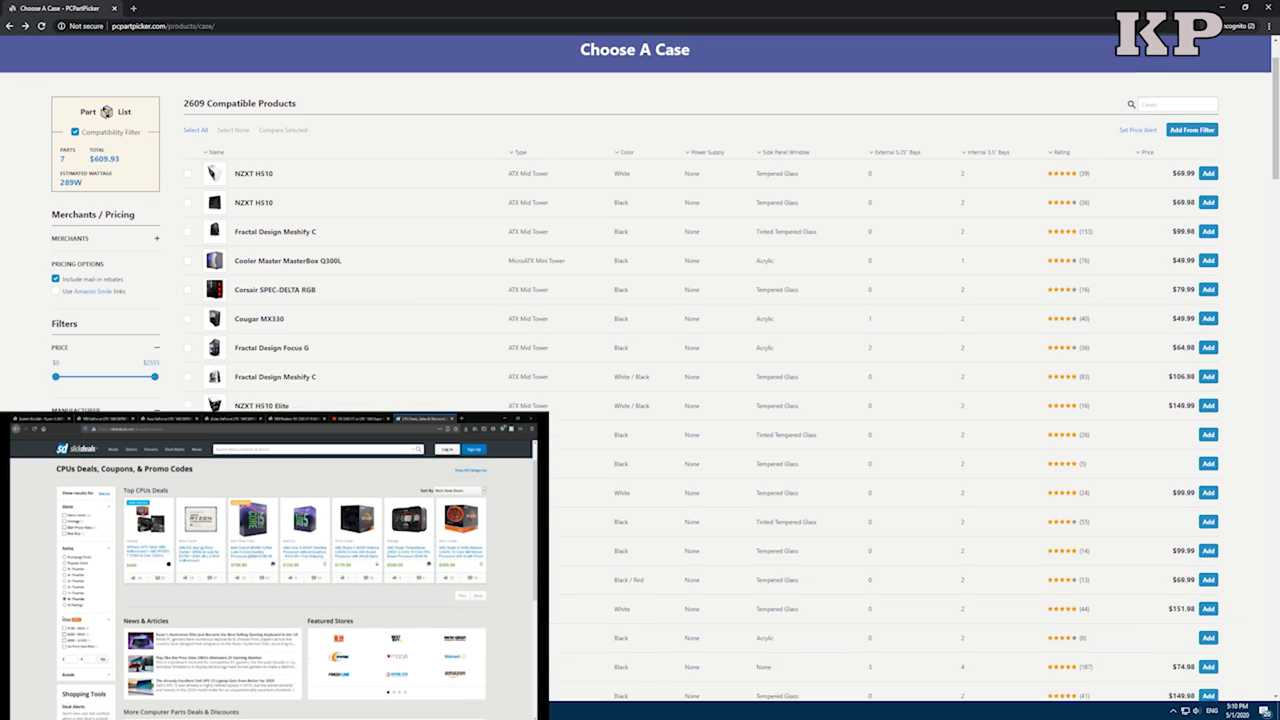
pyautogui.scroll(-3, 640, 370)
pyautogui.click(56, 482)
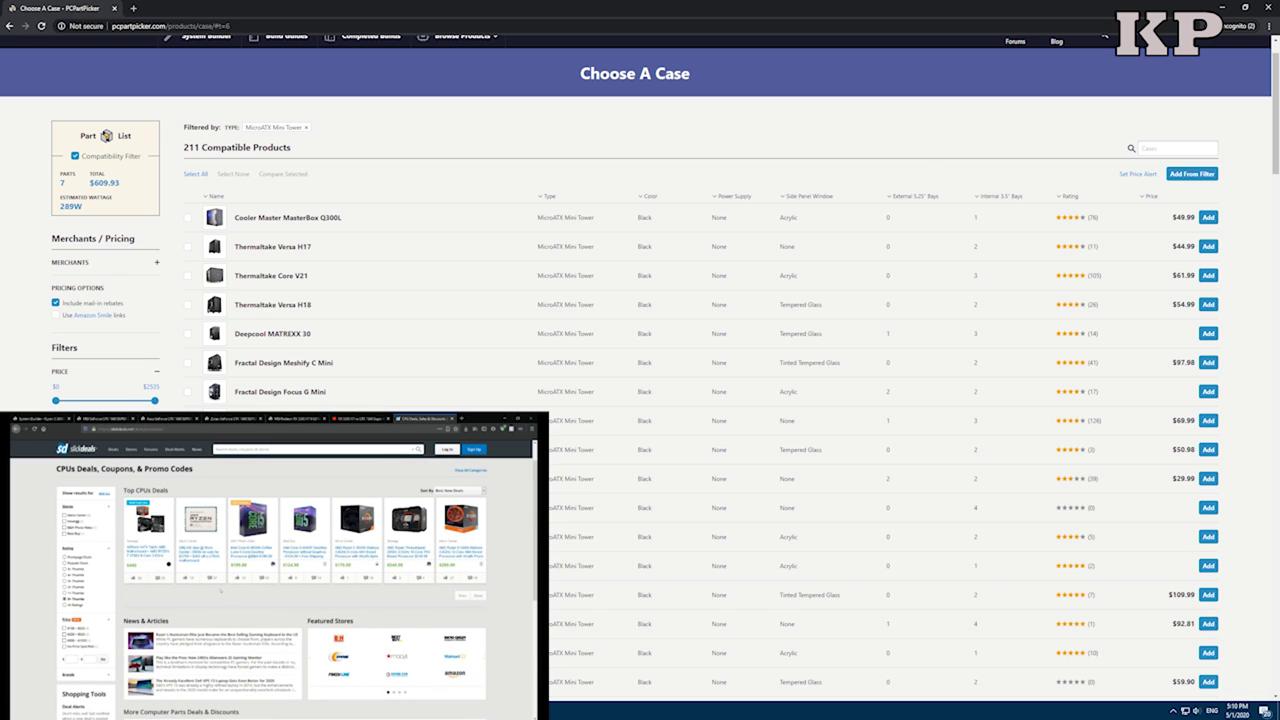
# View the Thermaltake Versa H17 case page and its photo, and go back to the filtered case list.
pyautogui.click(266, 246)
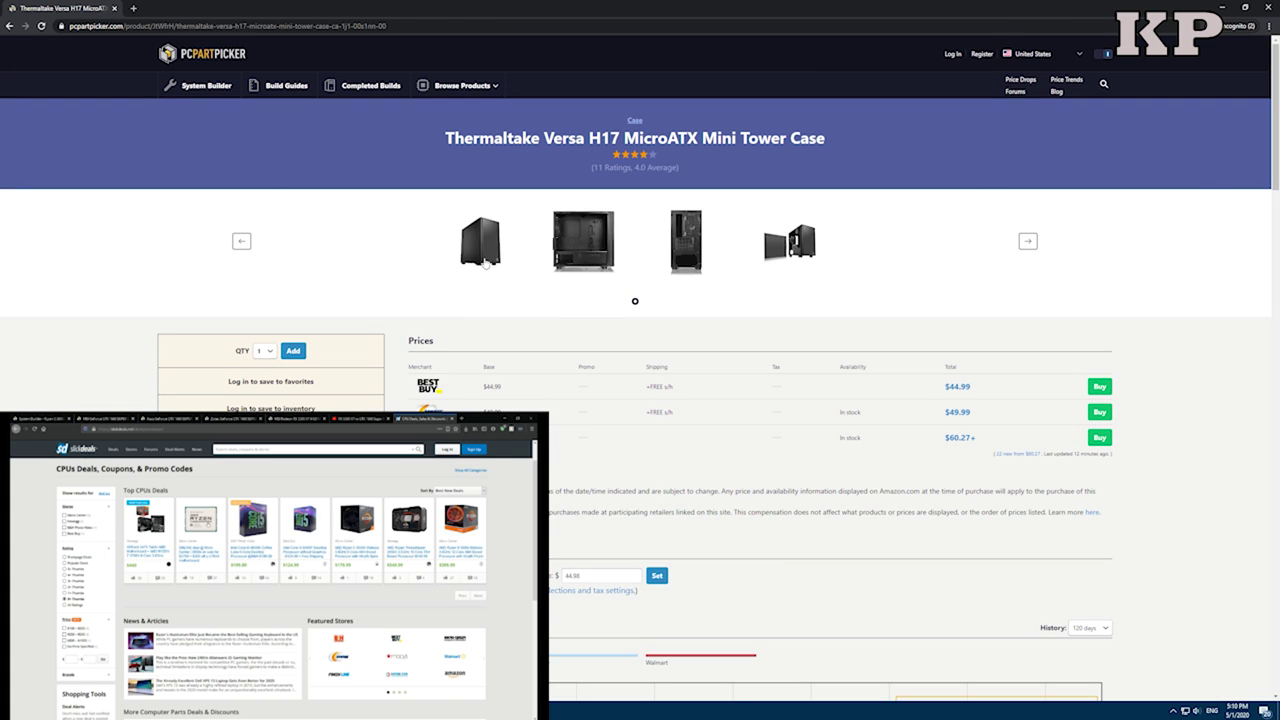
pyautogui.click(480, 241)
pyautogui.hotkey('alt', 'Left')
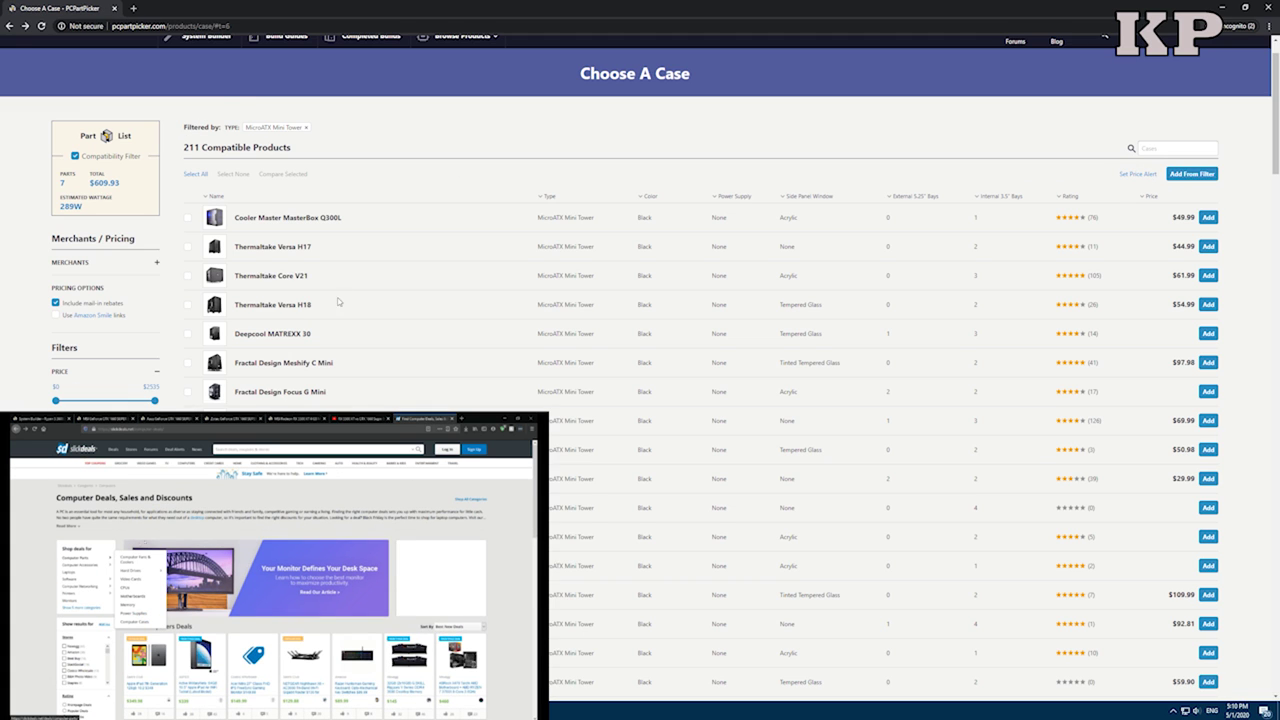
# Examine the Thermaltake Versa H18 case and its enlarged photo, and return to the filtered case list.
pyautogui.click(291, 312)
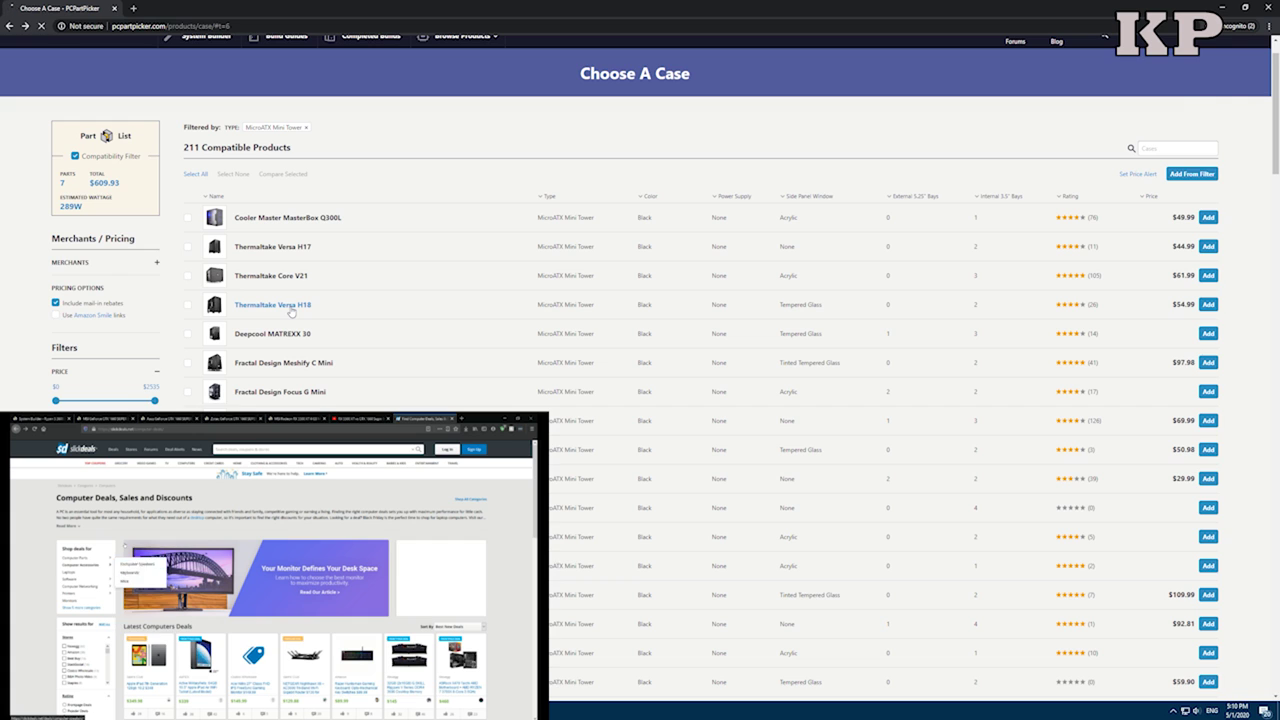
pyautogui.hotkey('alt', 'Left')
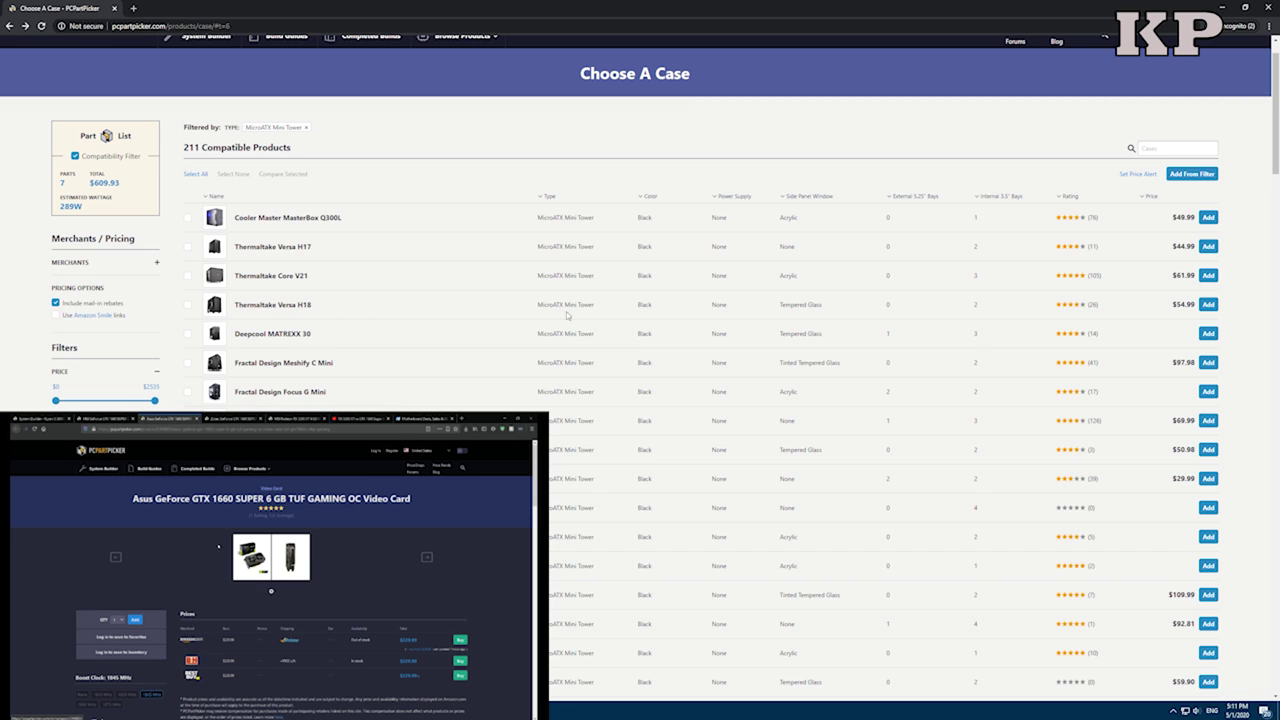
pyautogui.click(305, 309)
pyautogui.click(468, 250)
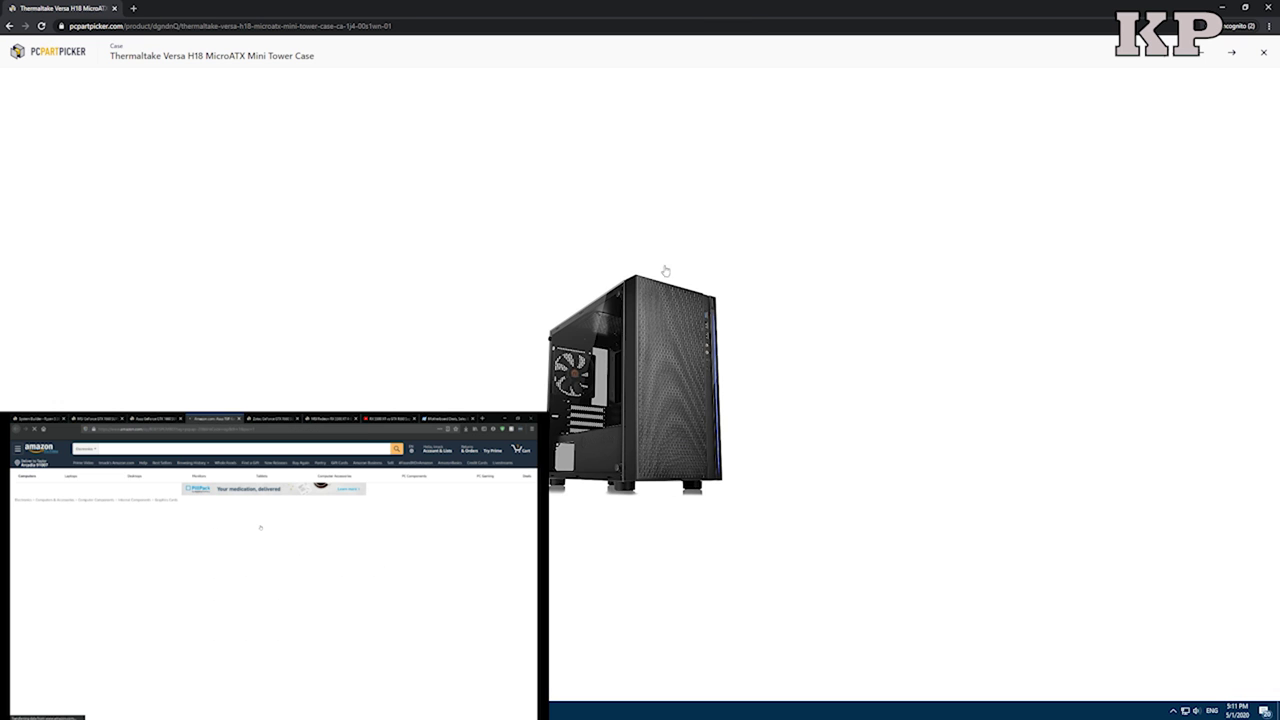
pyautogui.hotkey('alt', 'Left')
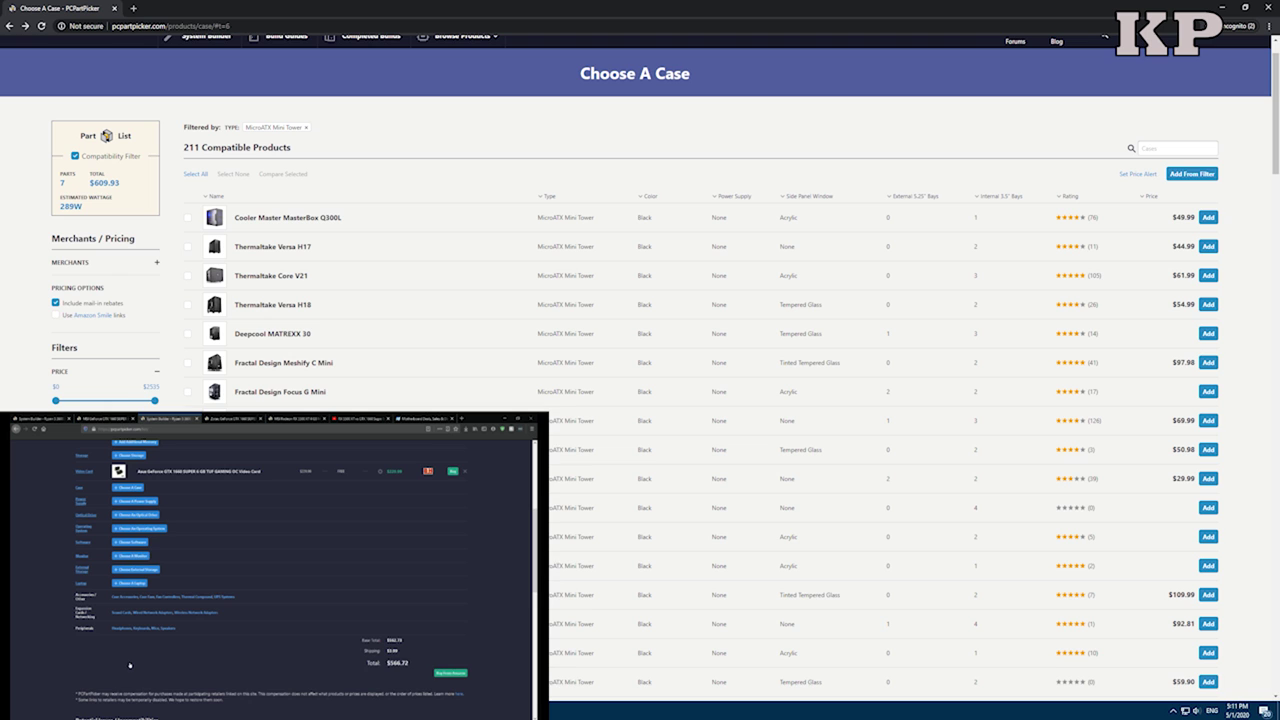
# Look through the filtered MicroATX Mini Tower case list, comparing models and prices.
pyautogui.scroll(-1, 880, 400)
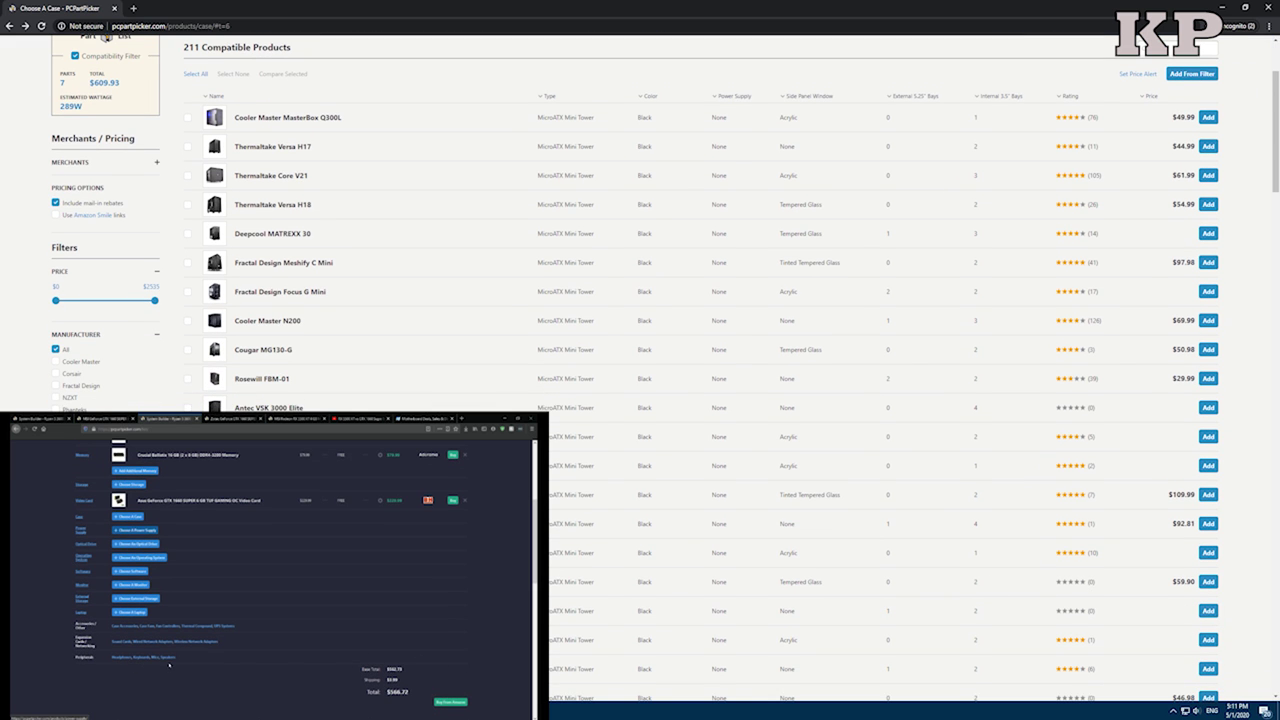
pyautogui.scroll(-2, 700, 400)
pyautogui.scroll(2, 1112, 580)
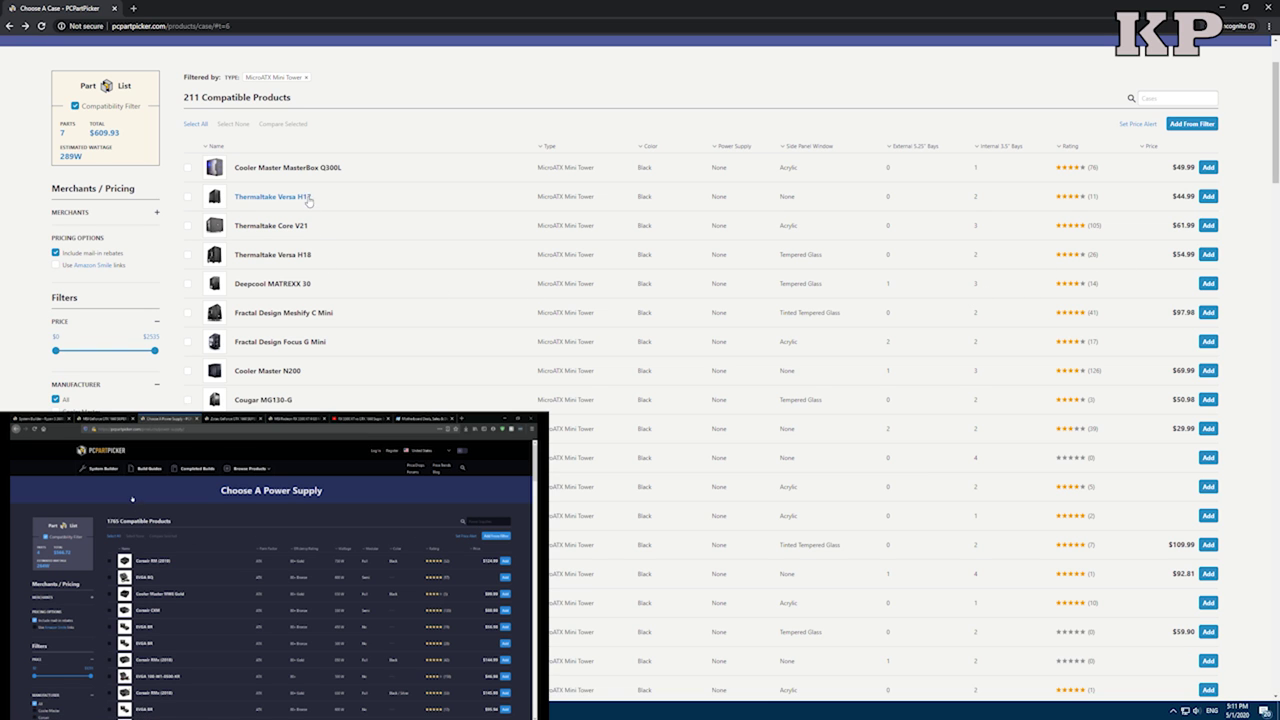
pyautogui.scroll(-3, 370, 240)
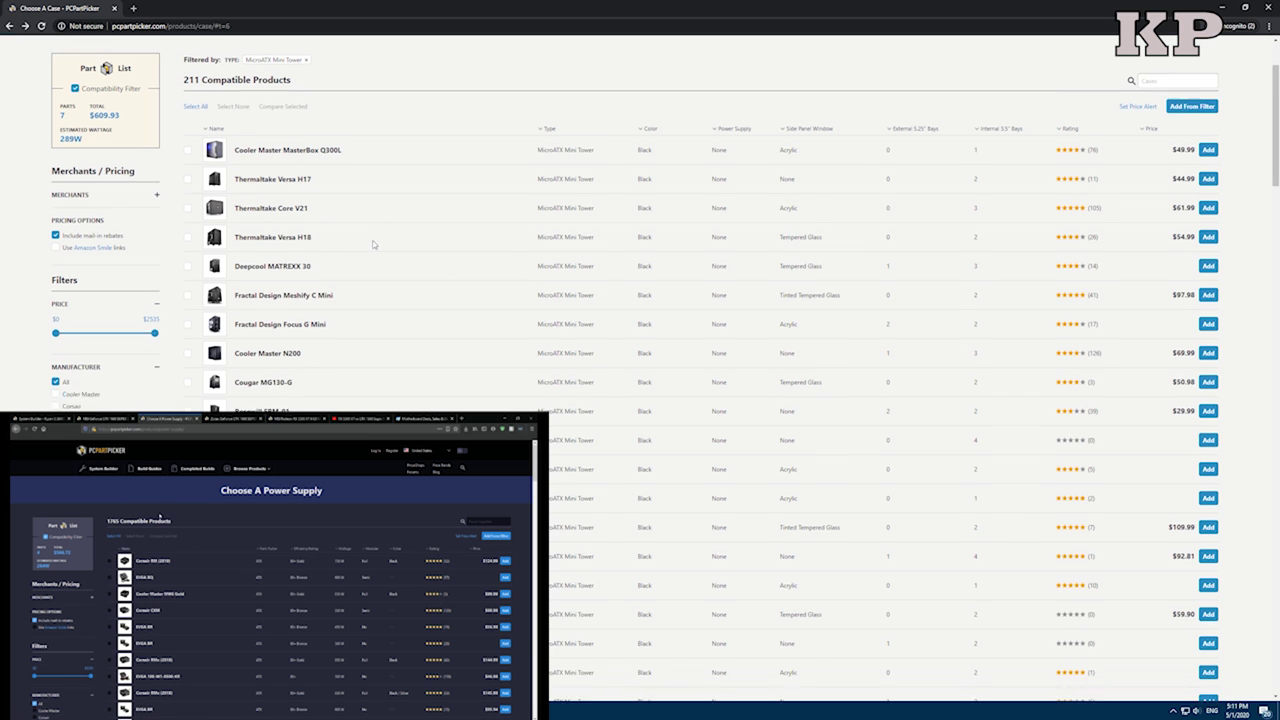
pyautogui.scroll(-3, 365, 246)
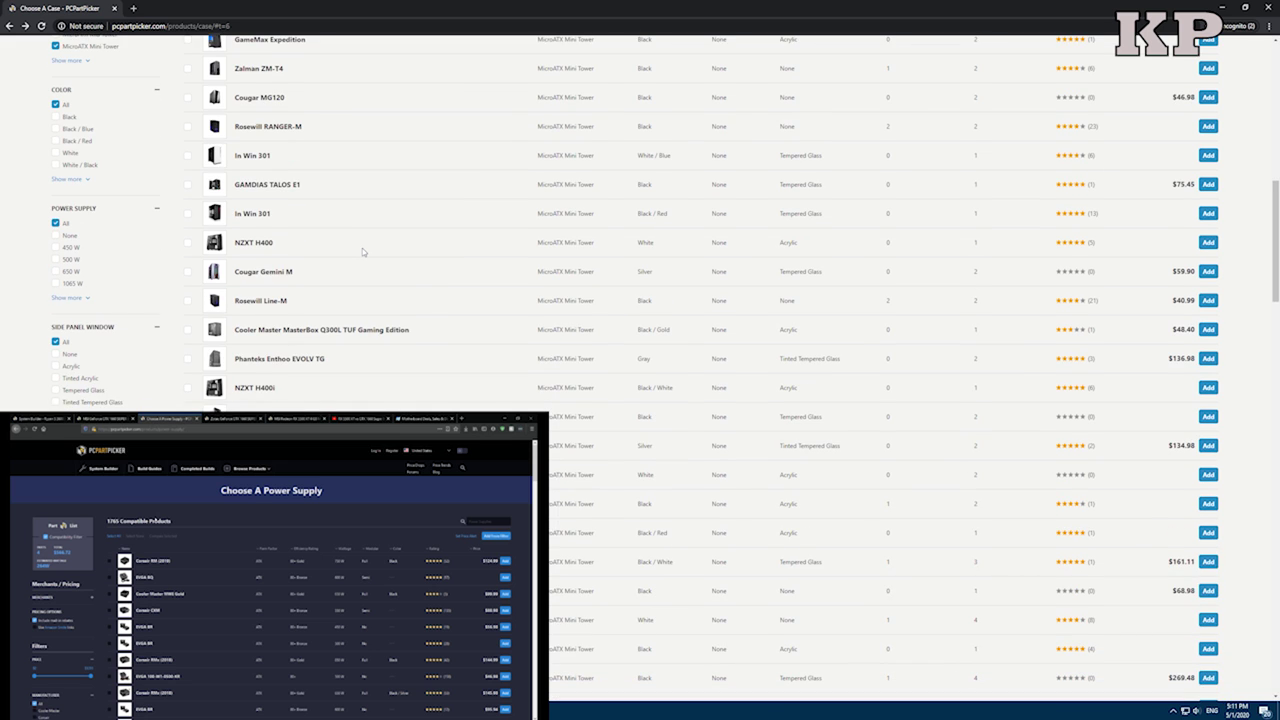
pyautogui.scroll(-2, 458, 360)
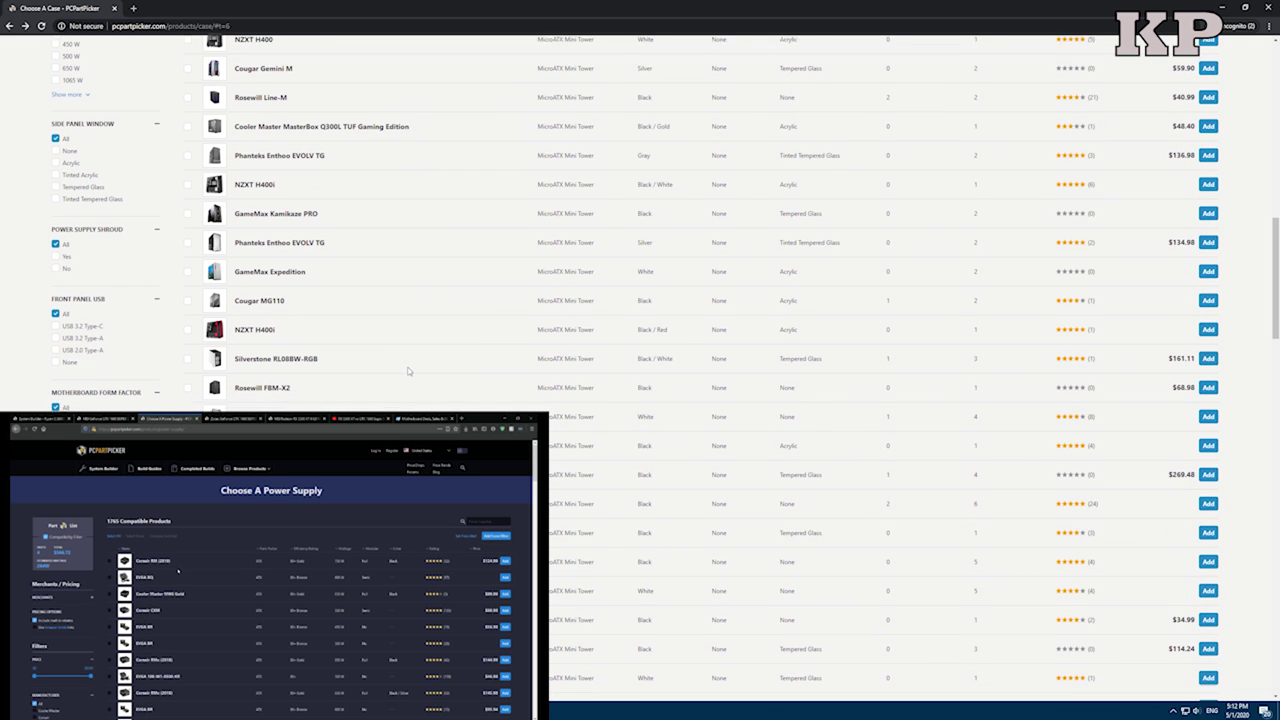
pyautogui.scroll(-2, 408, 372)
pyautogui.scroll(-2, 410, 373)
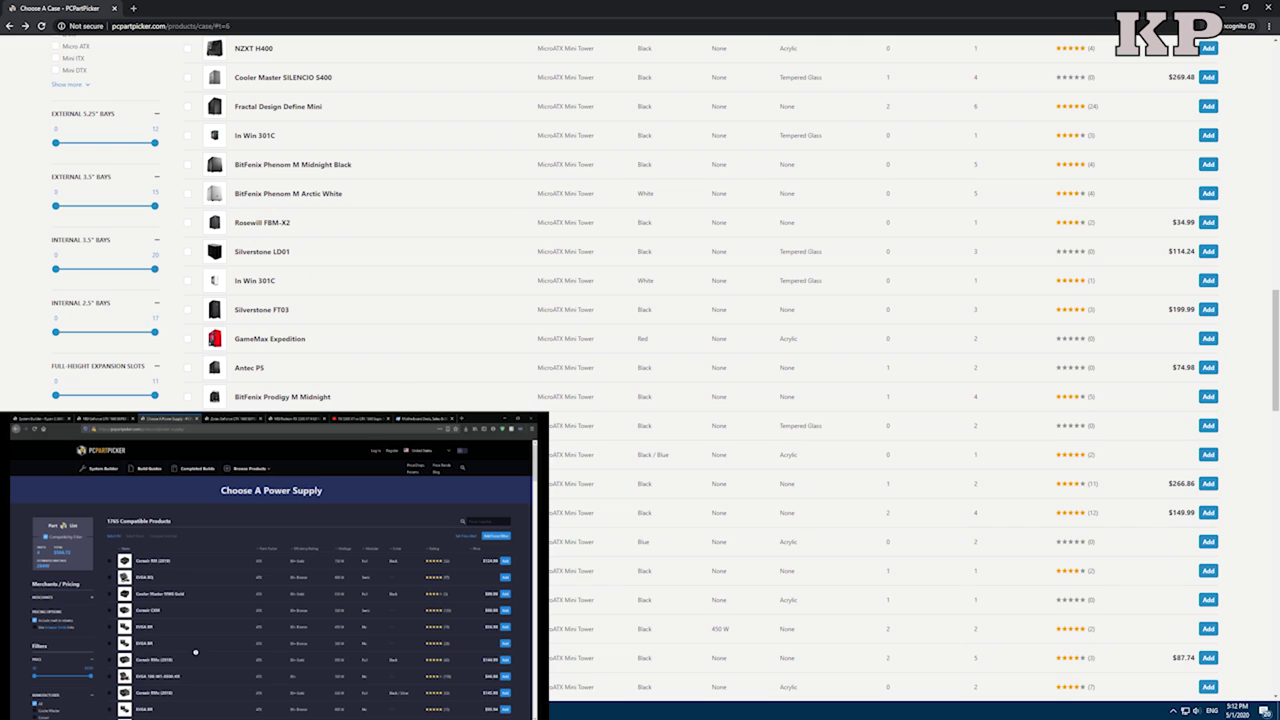
pyautogui.scroll(15, 482, 323)
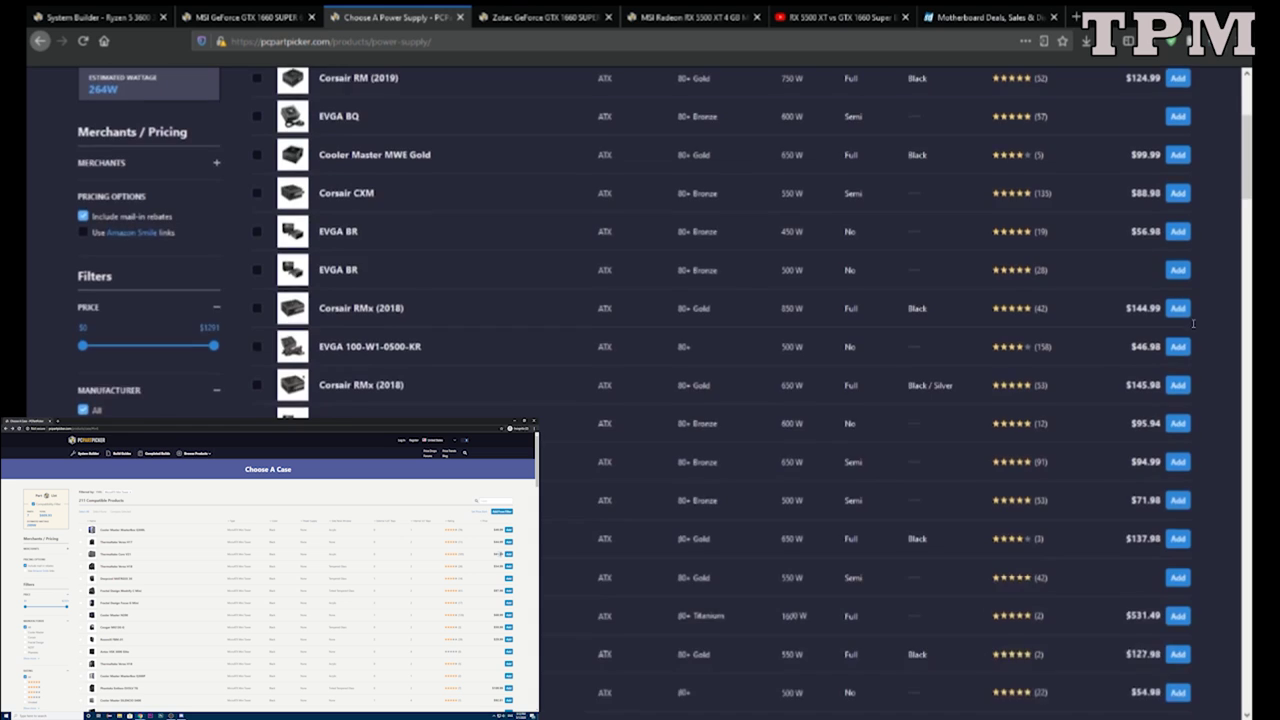
# Browse the compatible power supplies, comparing wattage, efficiency rating and price.
pyautogui.scroll(-3, 1193, 323)
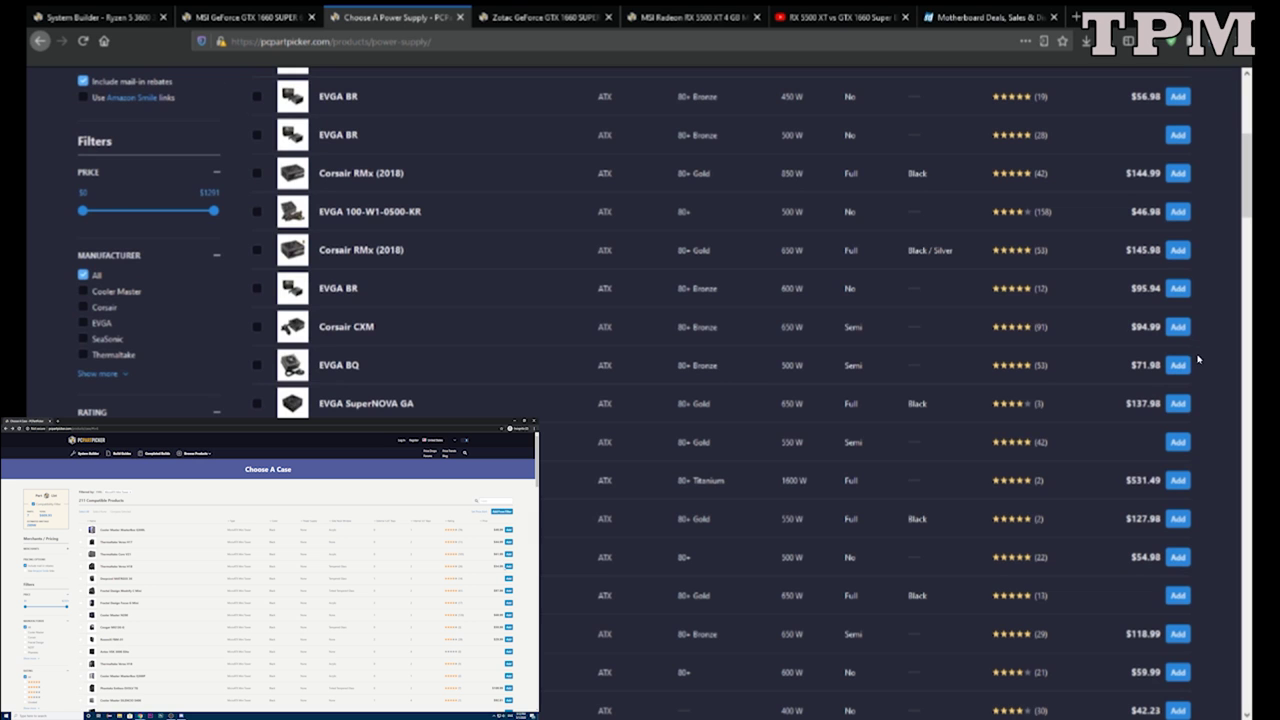
pyautogui.scroll(6, 283, 364)
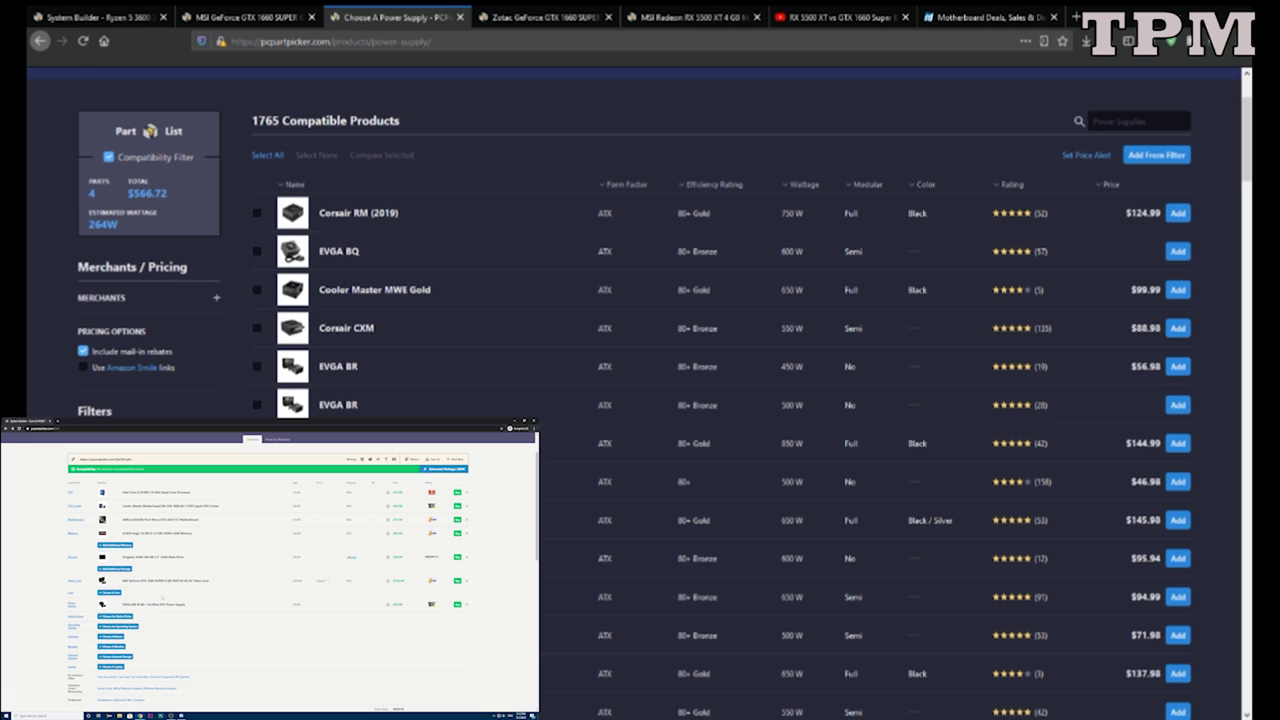
pyautogui.scroll(-1, 720, 300)
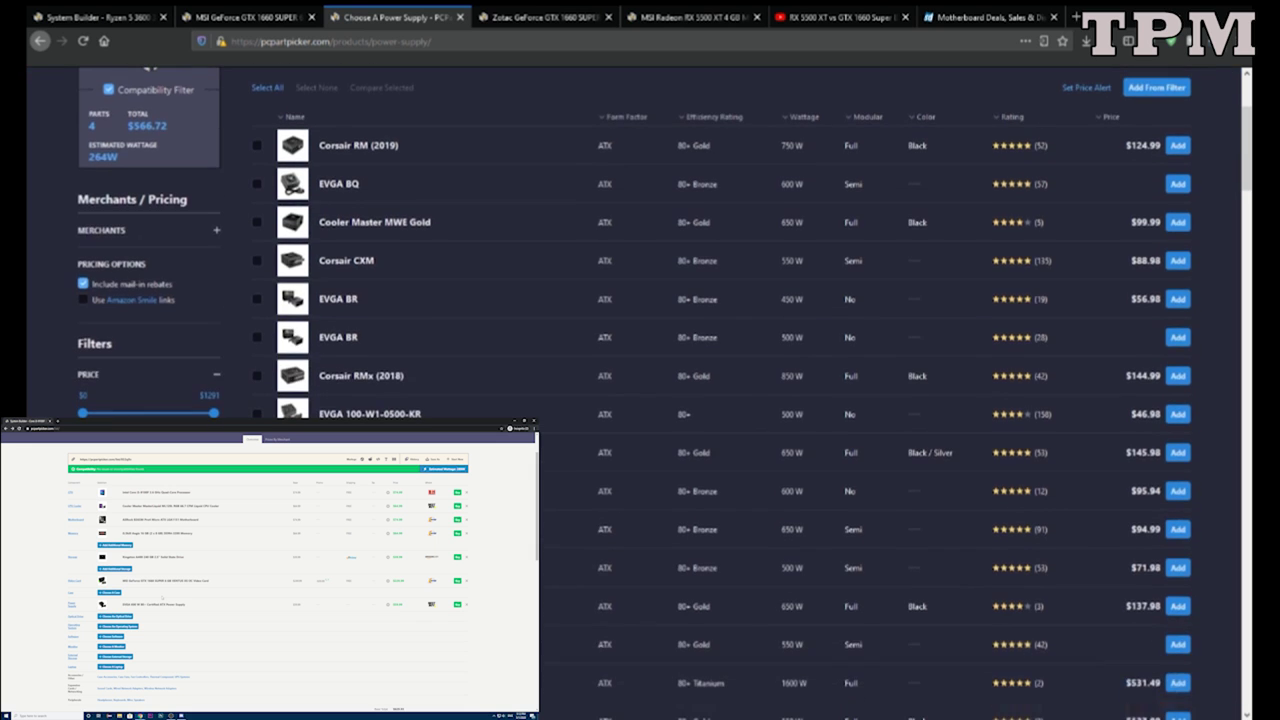
pyautogui.scroll(-1, 720, 300)
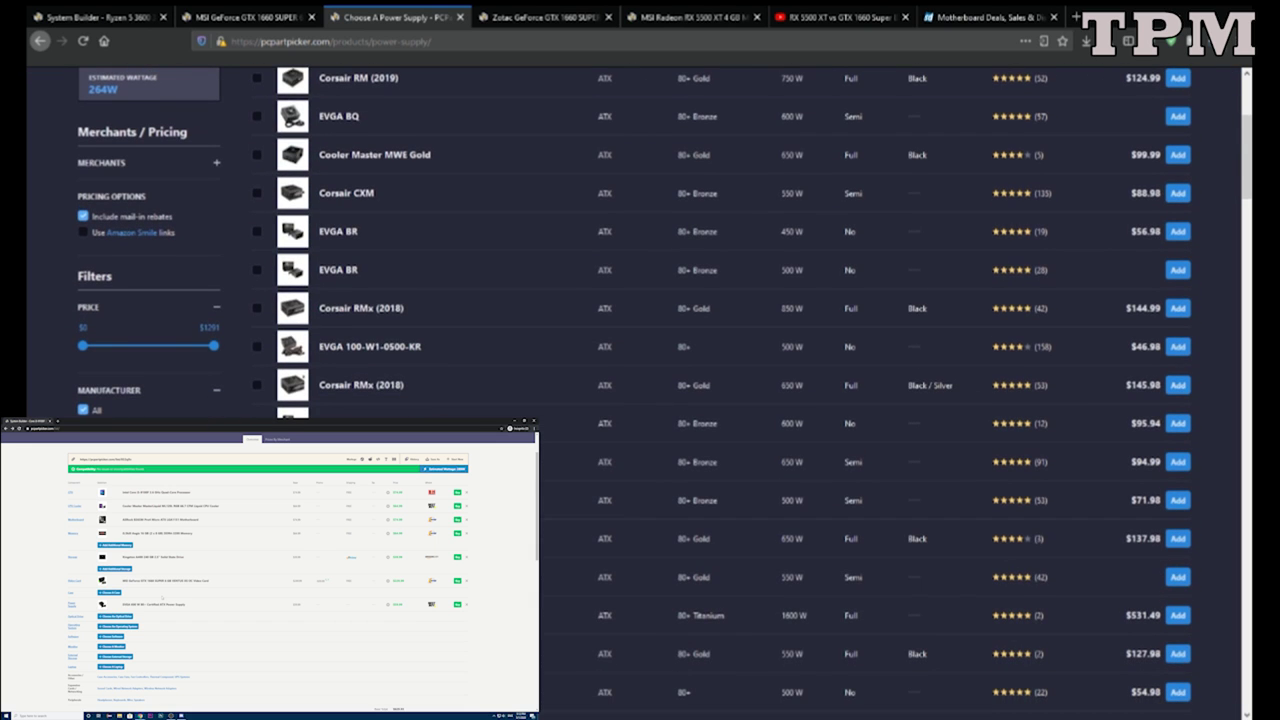
# Close the old System Builder tab and the MSI GTX 1660 SUPER, Zotac GeForce and MSI Radeon video card tabs.
pyautogui.hotkey('ctrl', '1')
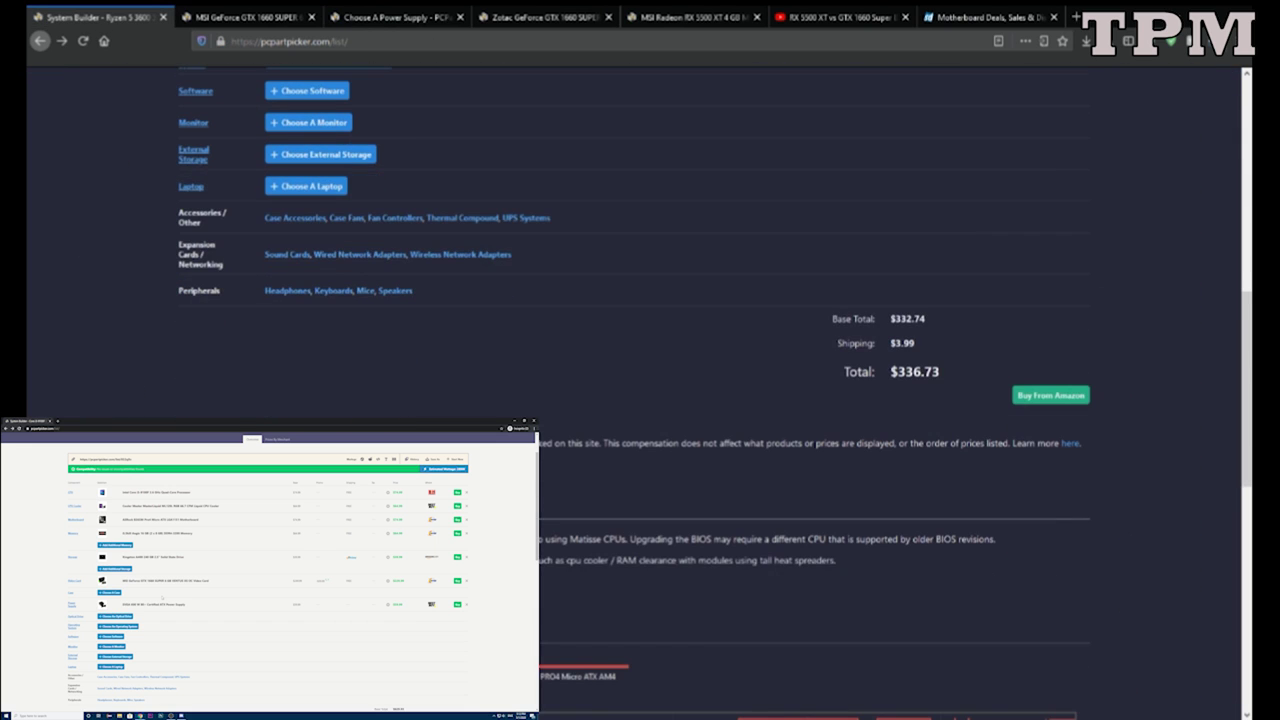
pyautogui.scroll(5, 640, 300)
pyautogui.hotkey('ctrl', '2')
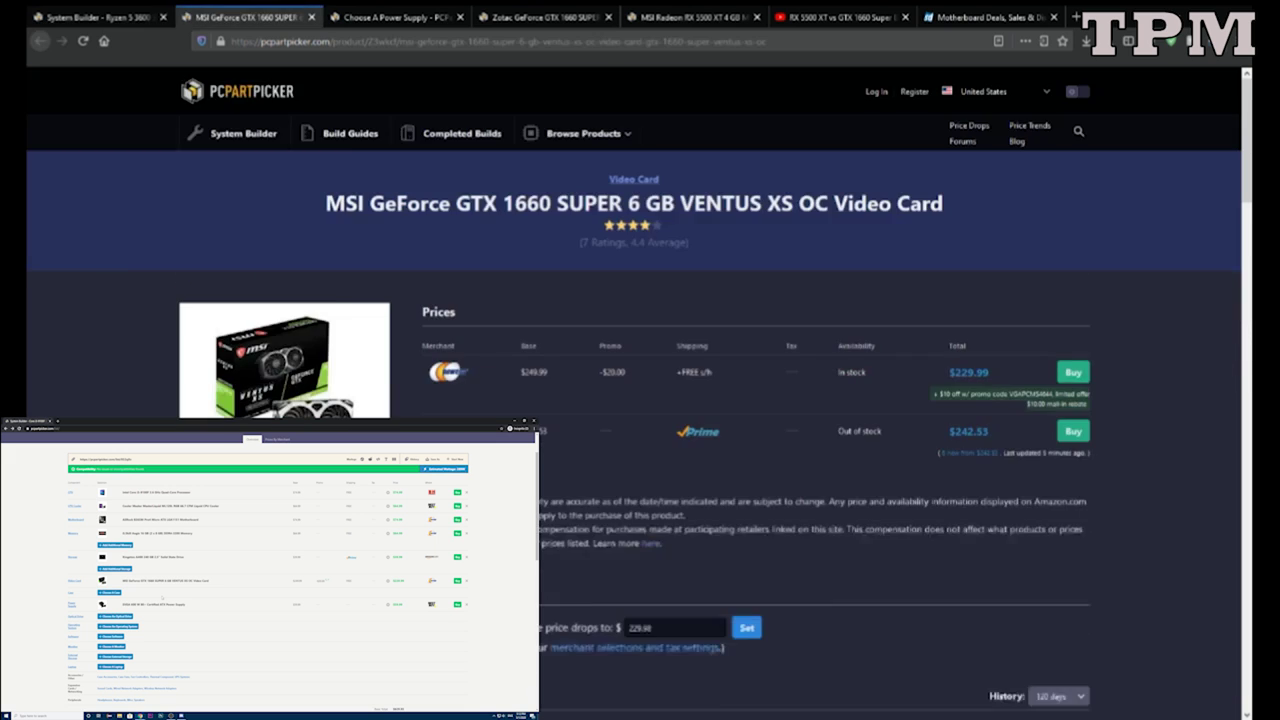
pyautogui.hotkey('ctrl', 'Tab')
pyautogui.hotkey('ctrl', 'shift', 'Tab')
pyautogui.hotkey('ctrl', 'shift', 'Tab')
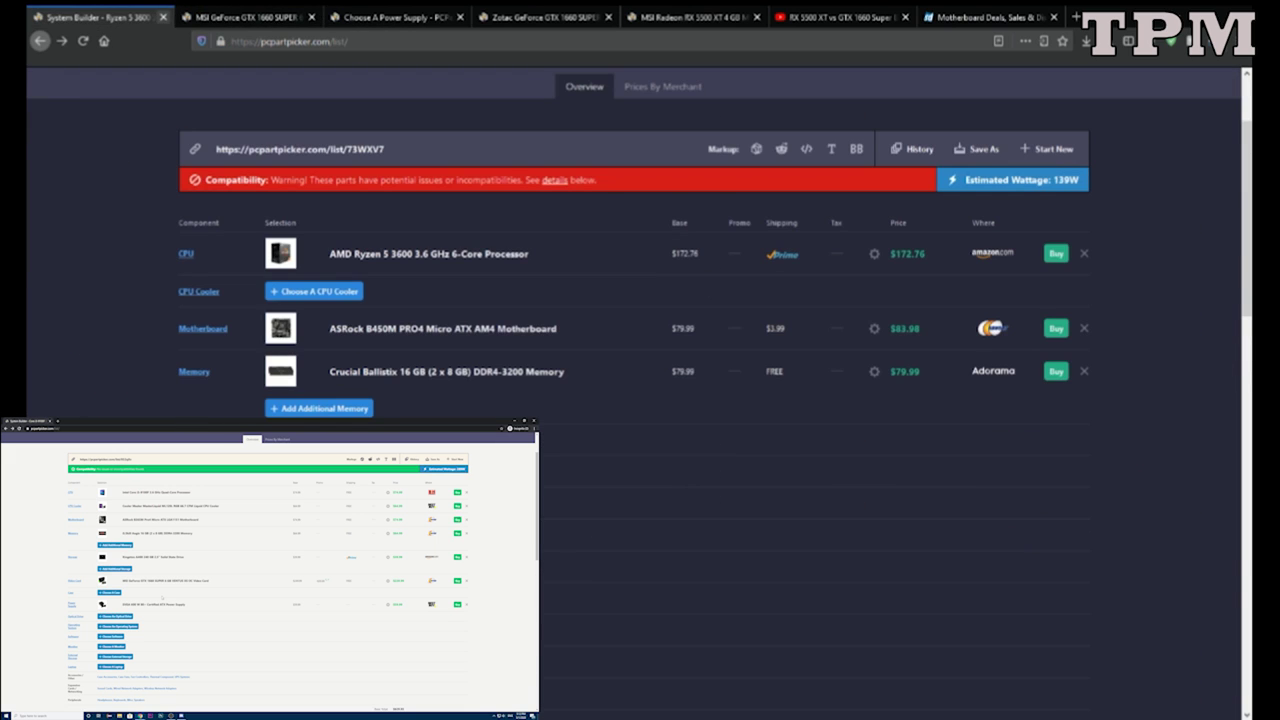
pyautogui.hotkey('ctrl', 'w')
pyautogui.hotkey('ctrl', 'w')
pyautogui.click(311, 17)
pyautogui.click(311, 17)
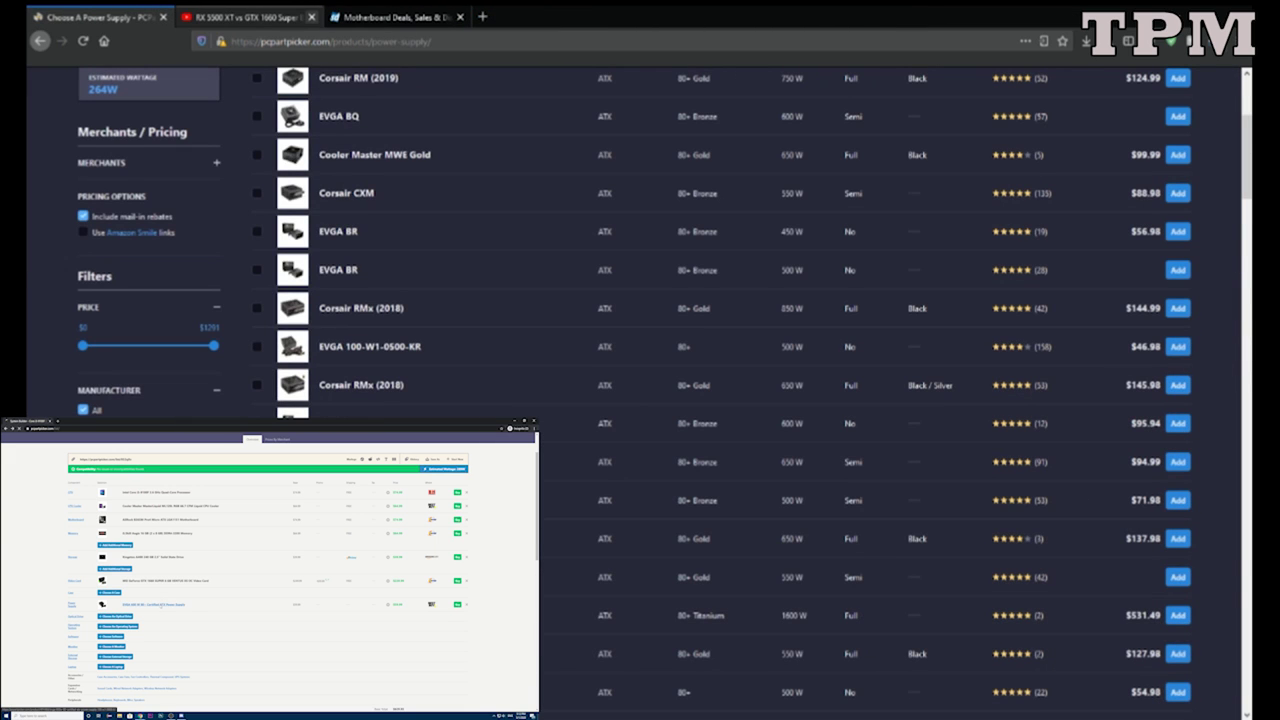
# Close the YouTube graphics card comparison and the motherboard deals page, keeping only the power supply list open.
pyautogui.hotkey('ctrl', 'Tab')
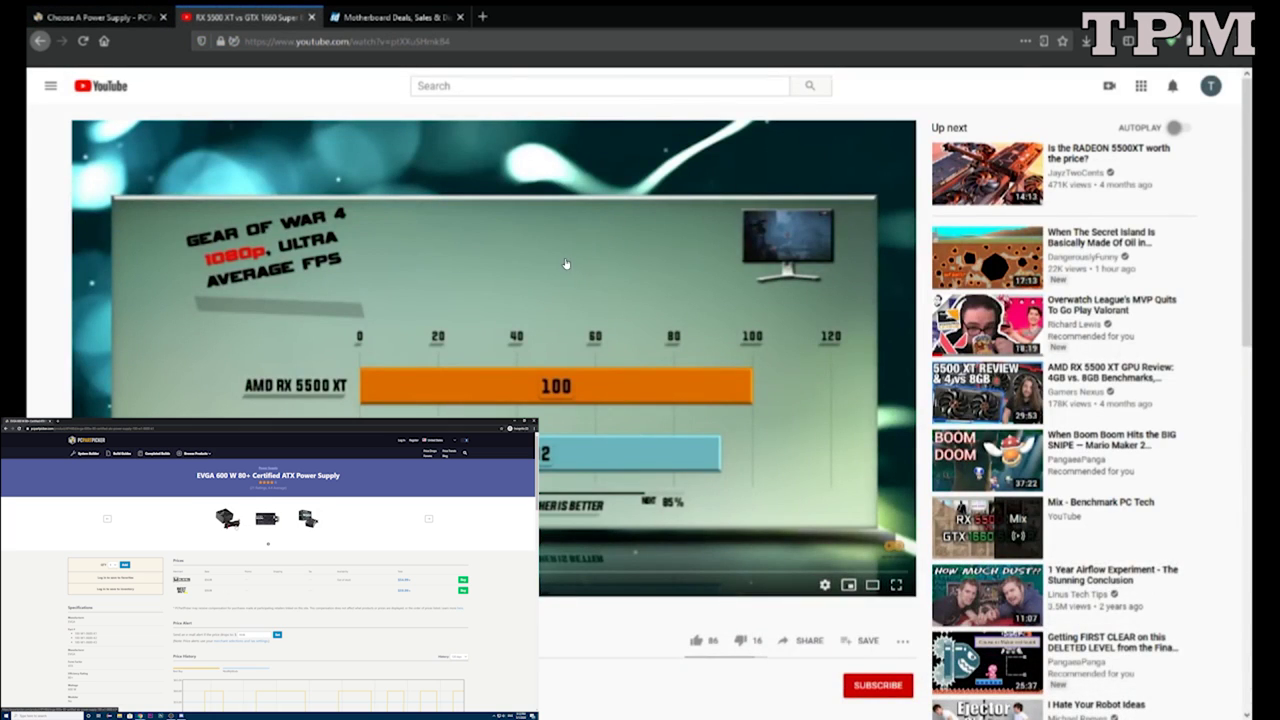
pyautogui.hotkey('ctrl', 'w')
pyautogui.hotkey('ctrl', 'w')
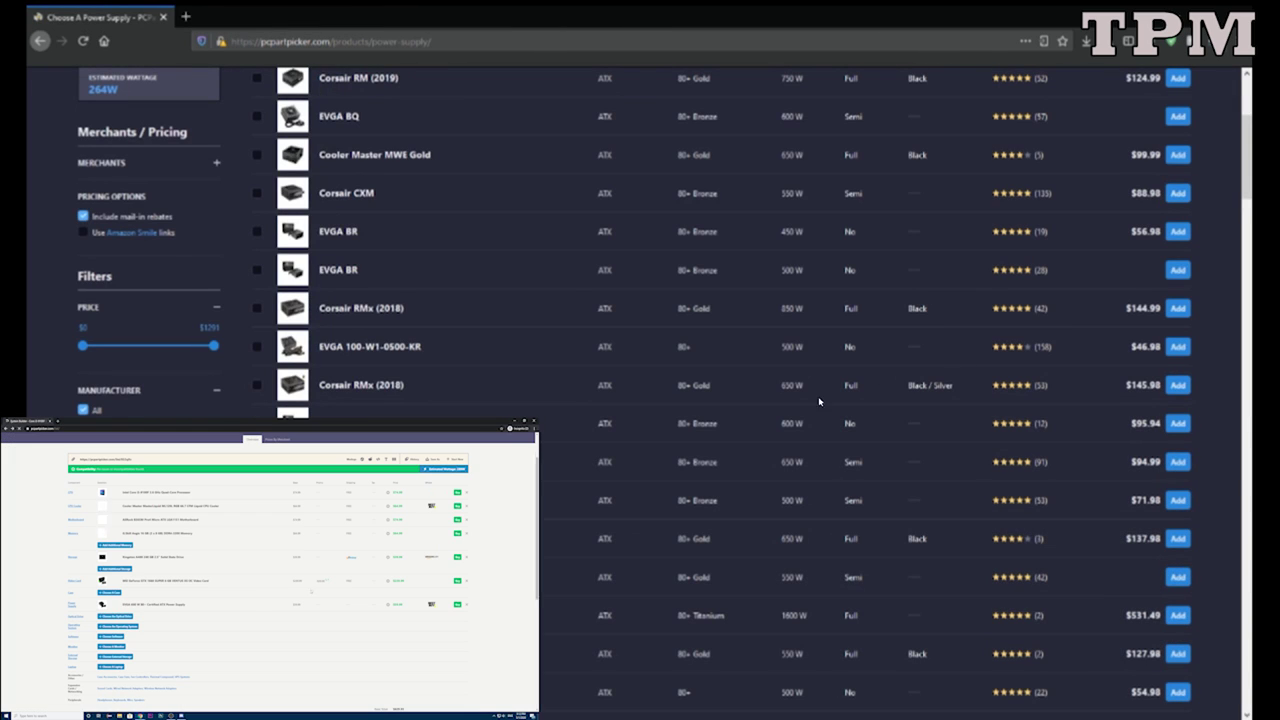
# Add the semi-modular EVGA BQ 500 W 80+ Bronze power supply to the part list.
pyautogui.scroll(1, 793, 298)
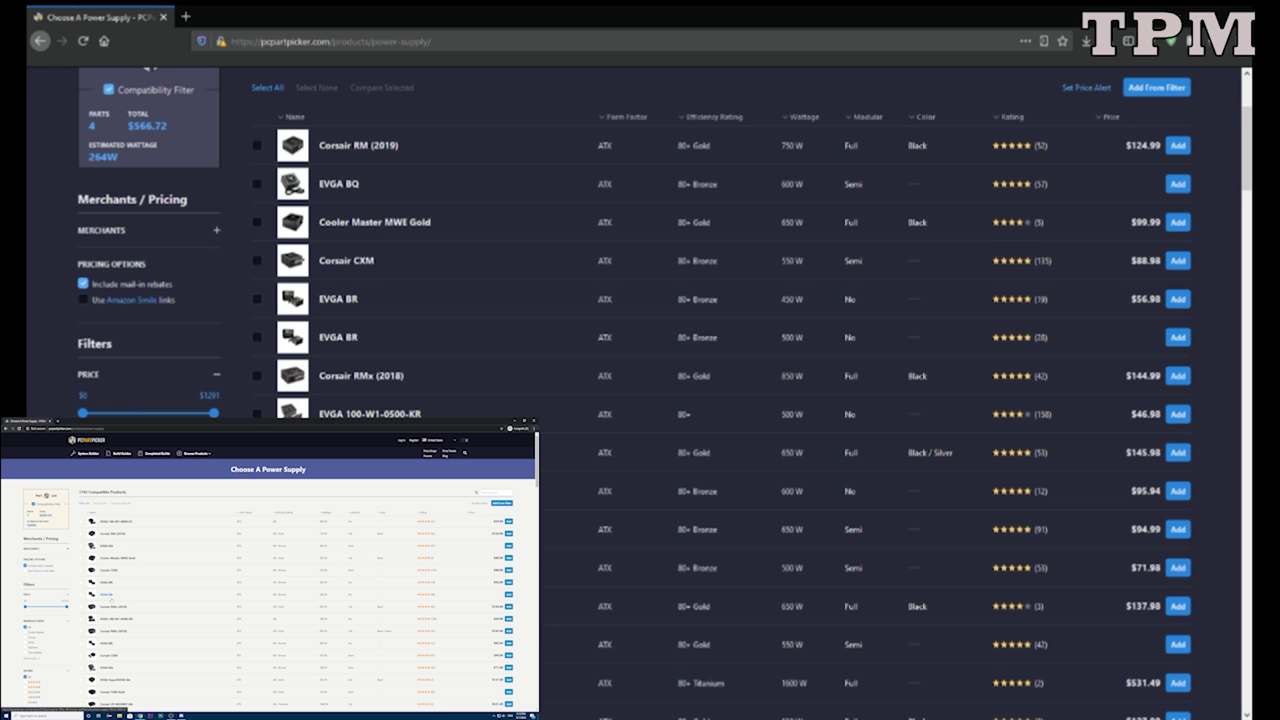
pyautogui.scroll(-1, 260, 402)
pyautogui.scroll(3, 260, 402)
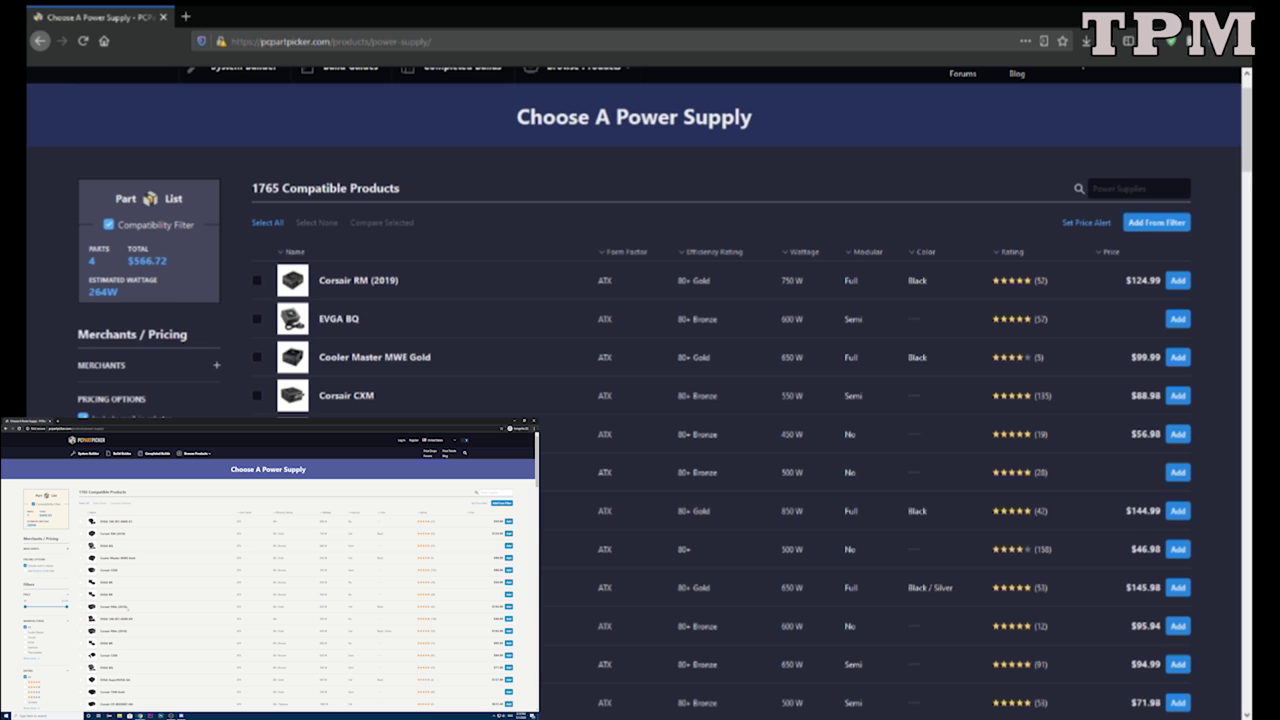
pyautogui.scroll(-2, 640, 400)
pyautogui.scroll(-1, 640, 400)
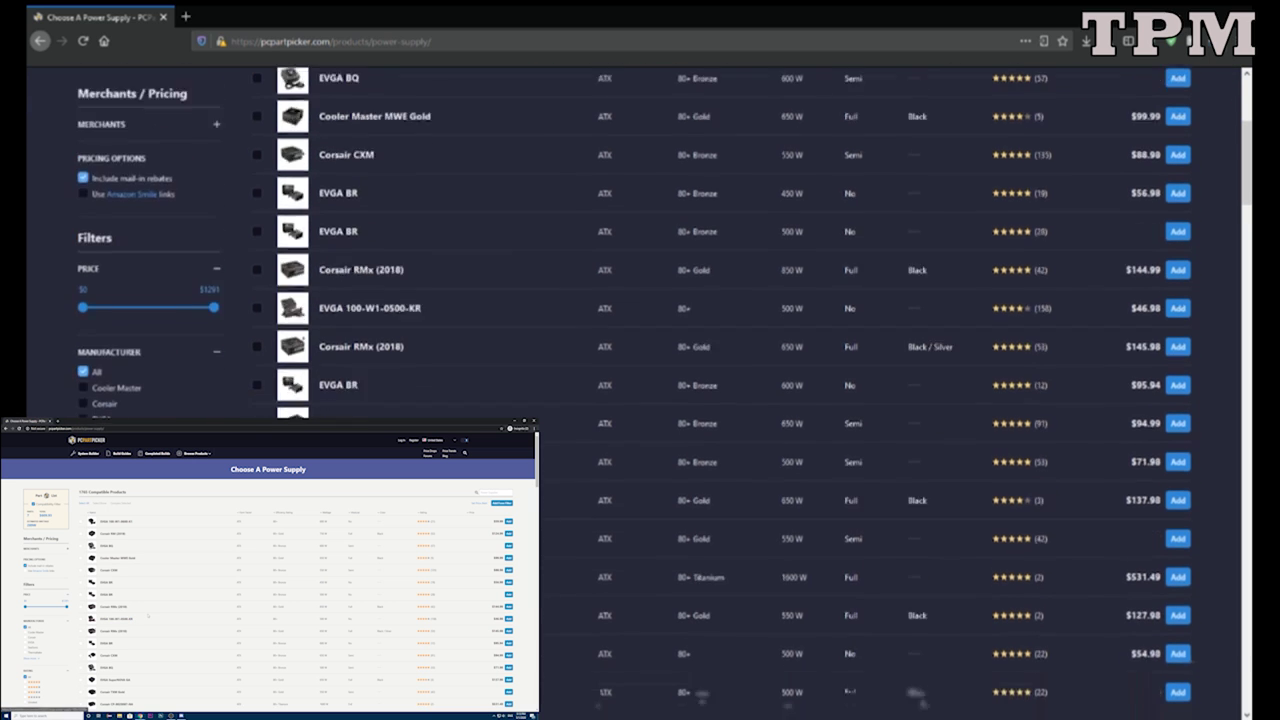
pyautogui.scroll(2, 640, 400)
pyautogui.scroll(-1, 640, 400)
pyautogui.scroll(2, 640, 400)
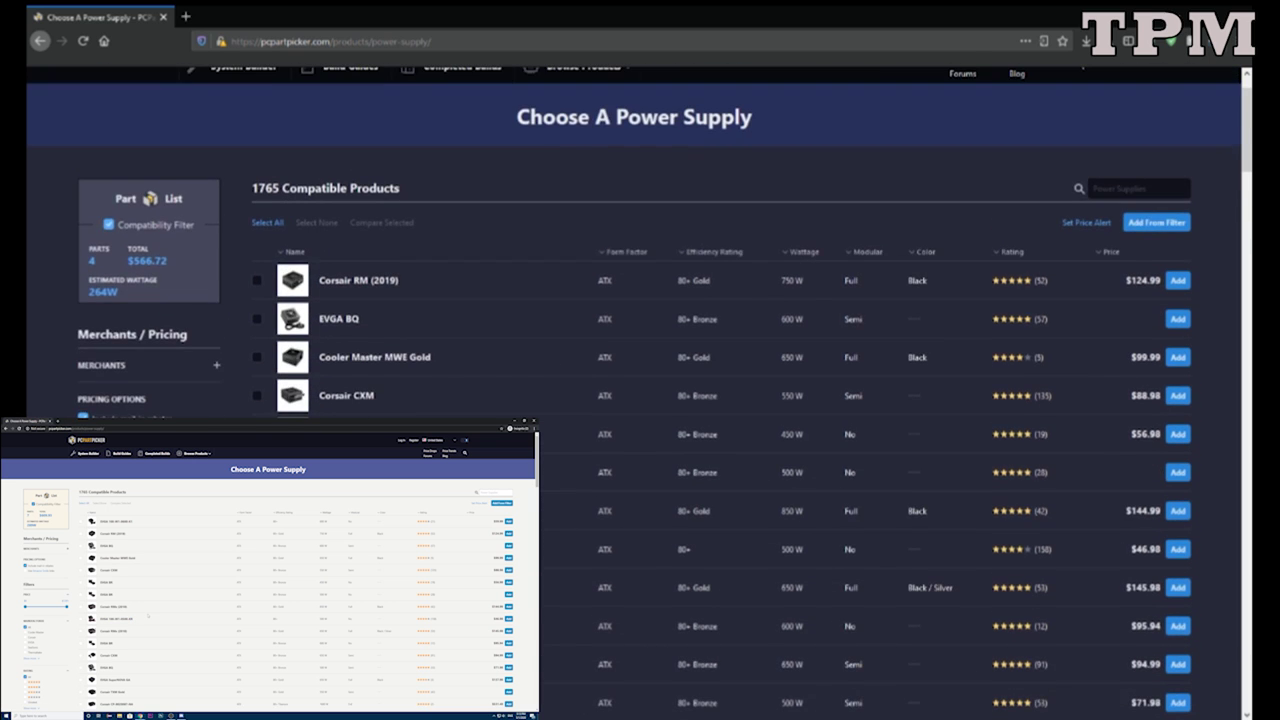
pyautogui.scroll(-2, 640, 400)
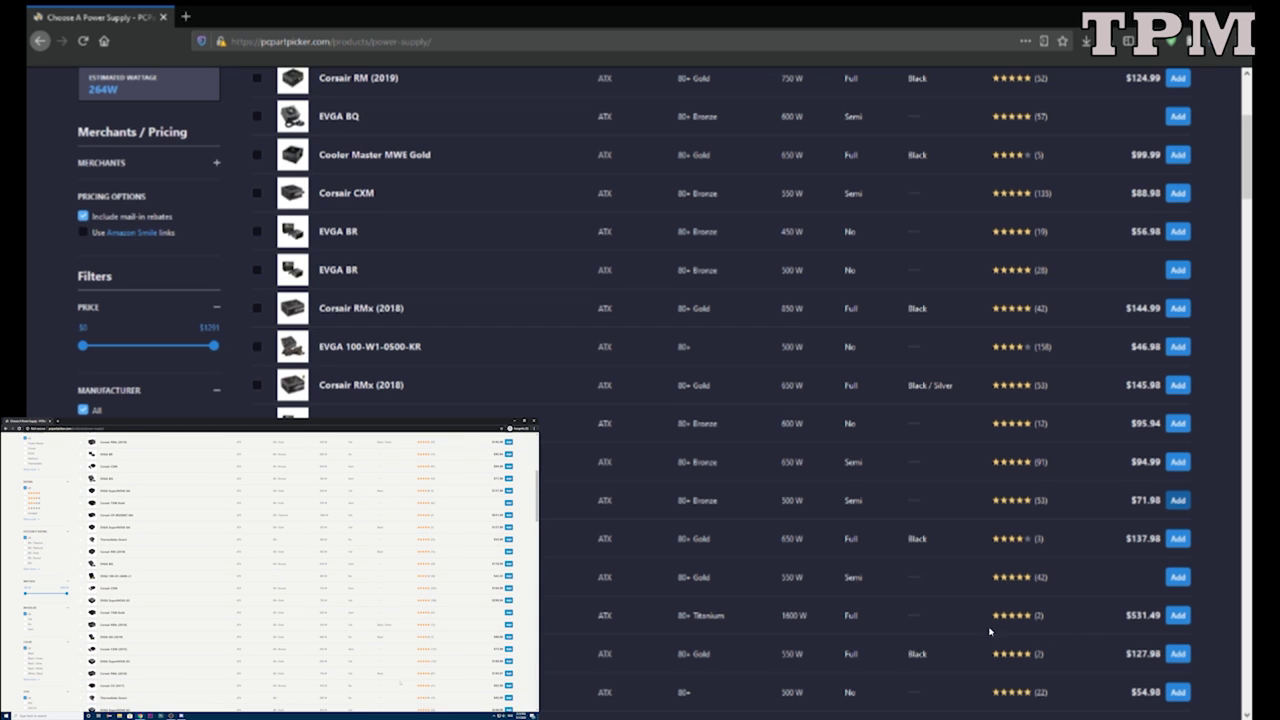
pyautogui.click(1178, 500)
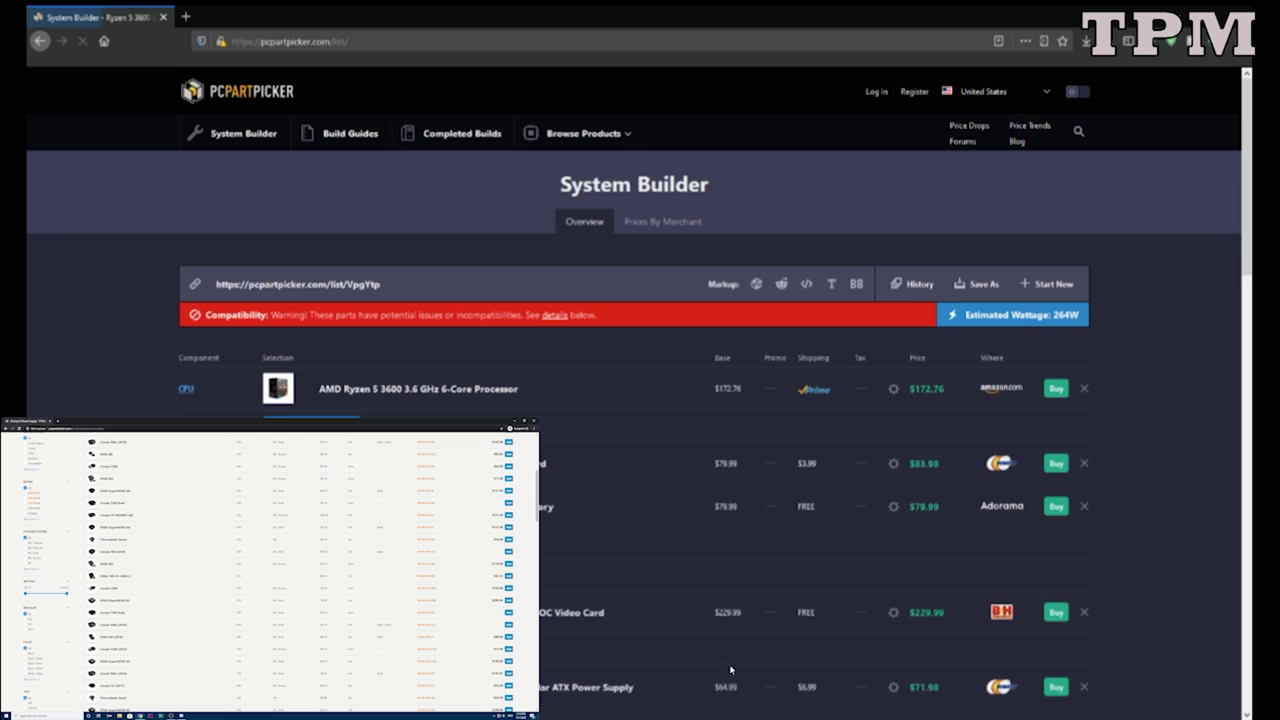
# Review the Ryzen 5 3600 build's selected parts and its total price.
pyautogui.scroll(-5, 640, 300)
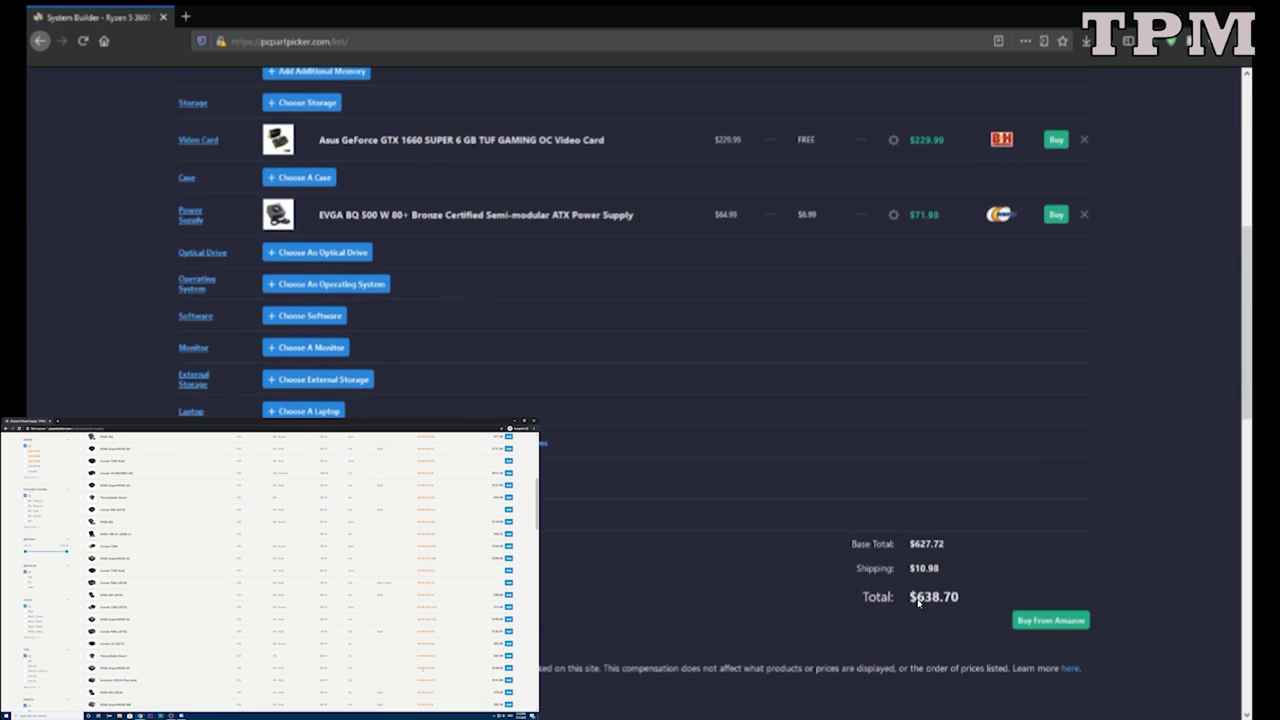
pyautogui.scroll(1, 1000, 625)
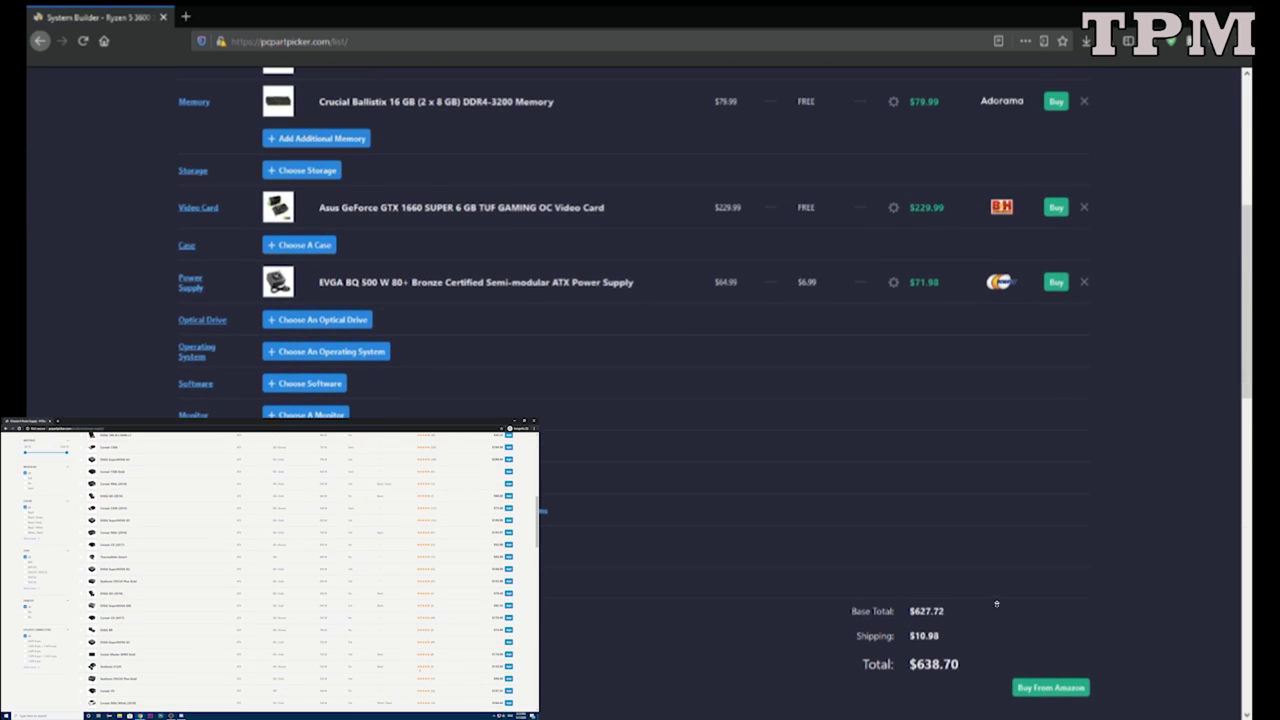
pyautogui.scroll(2, 1003, 610)
pyautogui.scroll(4, 1003, 584)
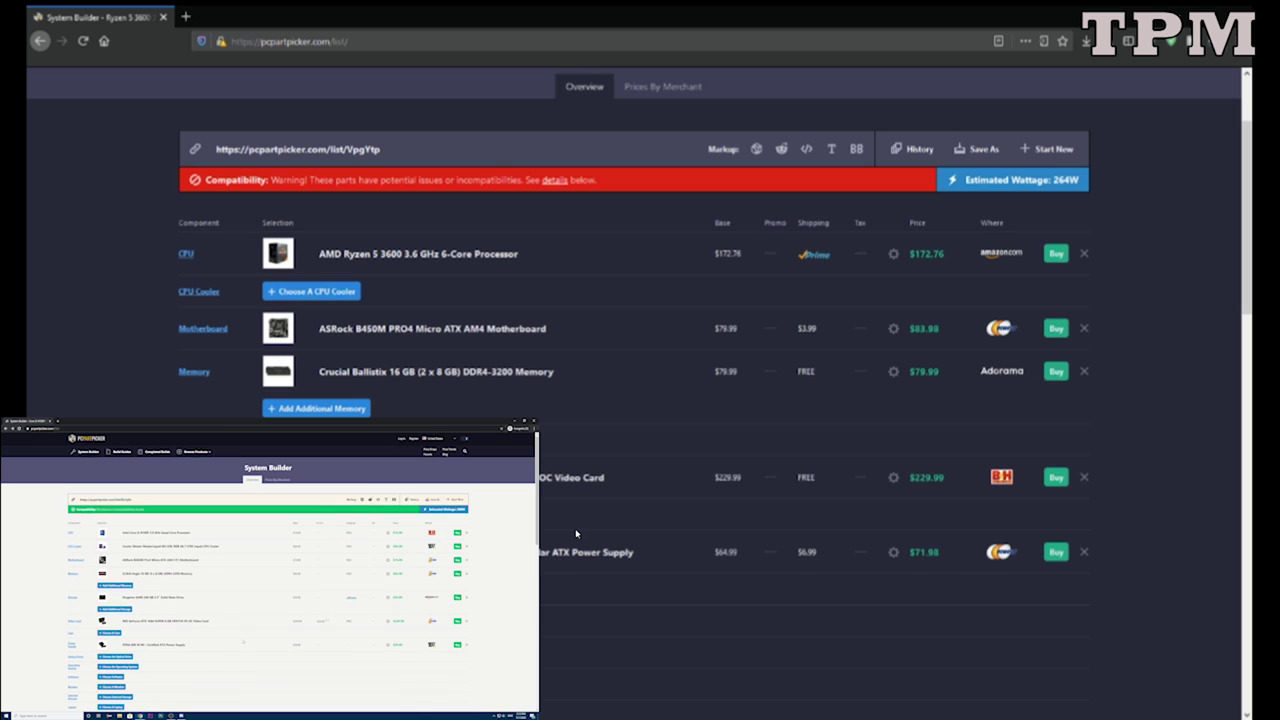
pyautogui.scroll(-3, 329, 268)
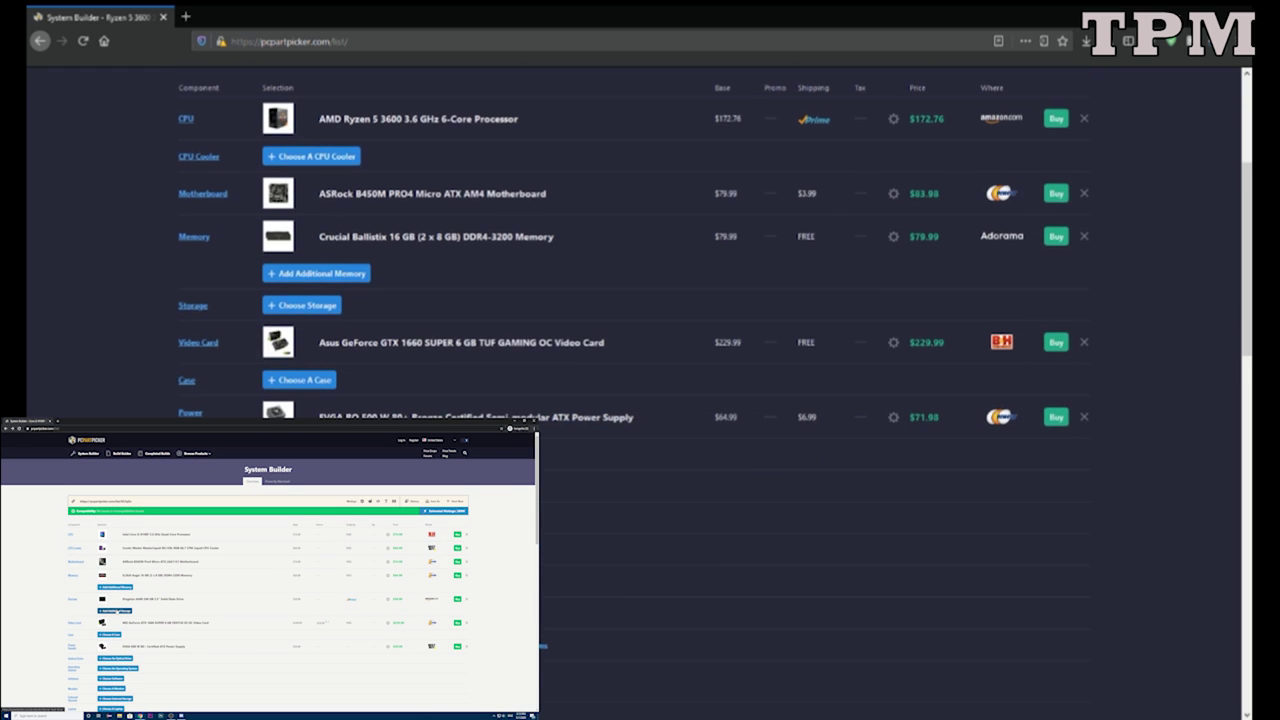
pyautogui.scroll(4, 563, 280)
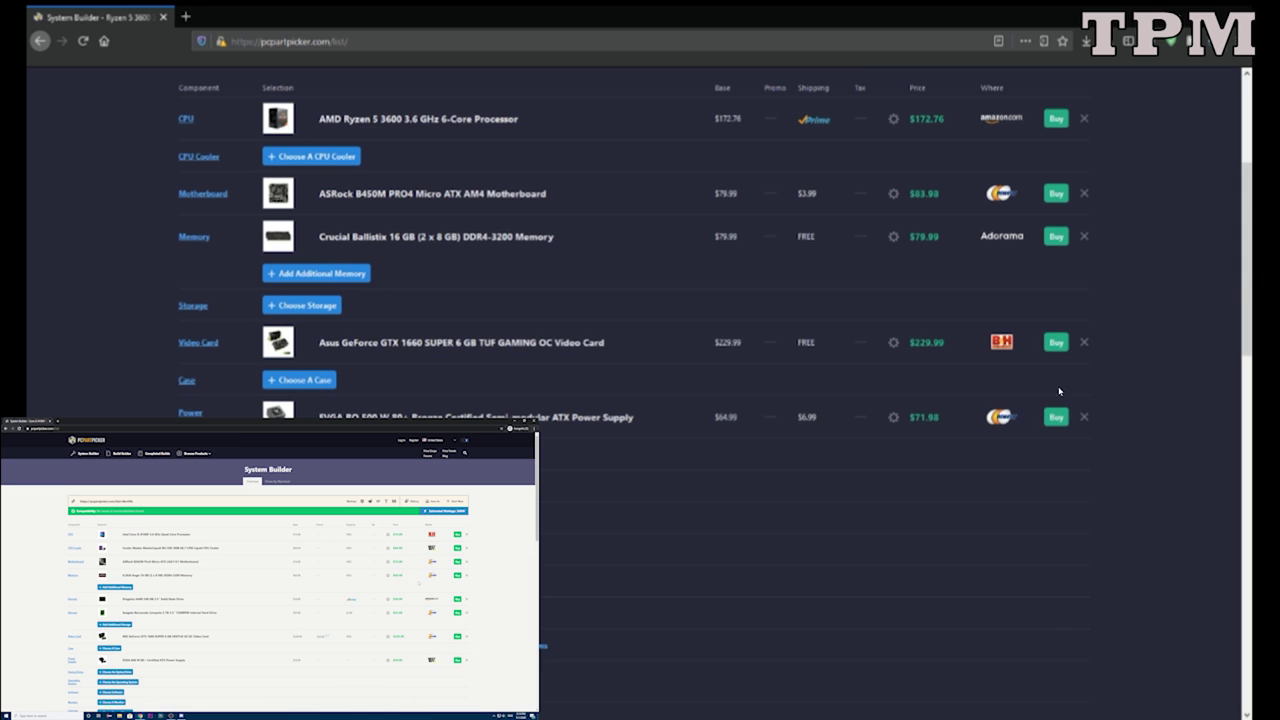
# View the compatible storage list, return to the part list and look over the components still missing.
pyautogui.press('F5')
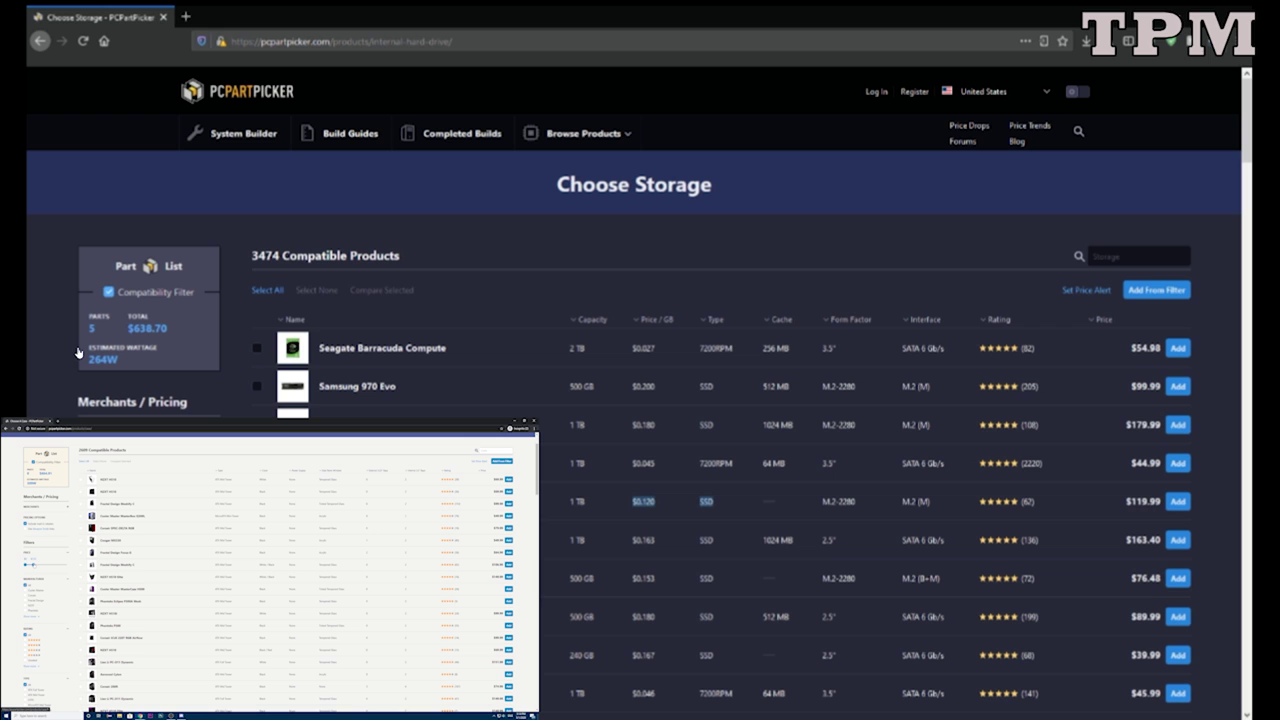
pyautogui.hotkey('alt', 'Left')
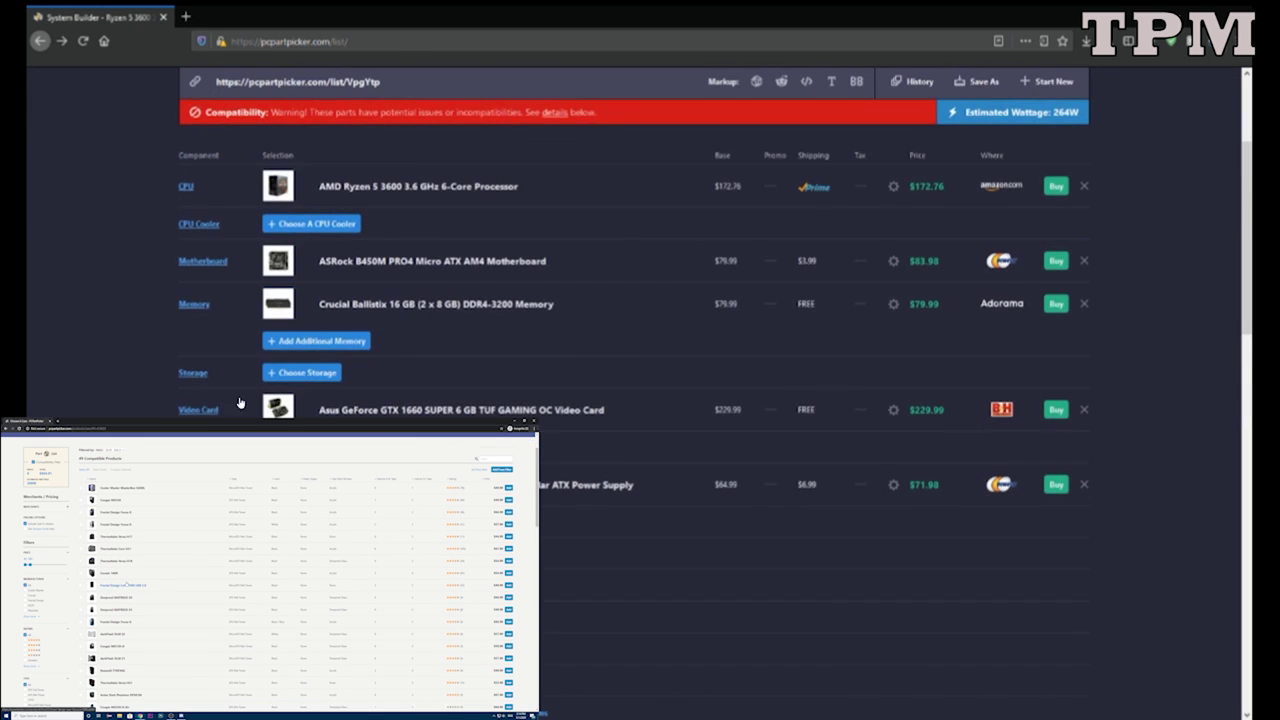
pyautogui.scroll(-5, 400, 240)
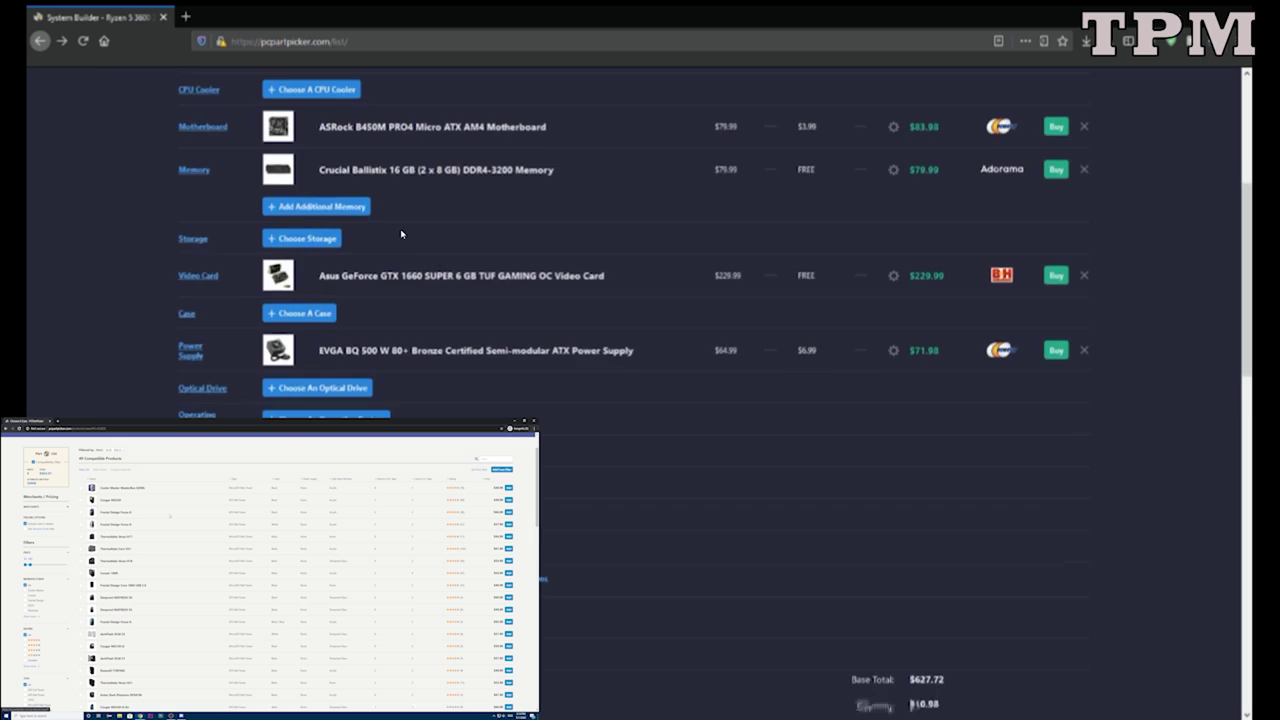
pyautogui.scroll(3, 405, 238)
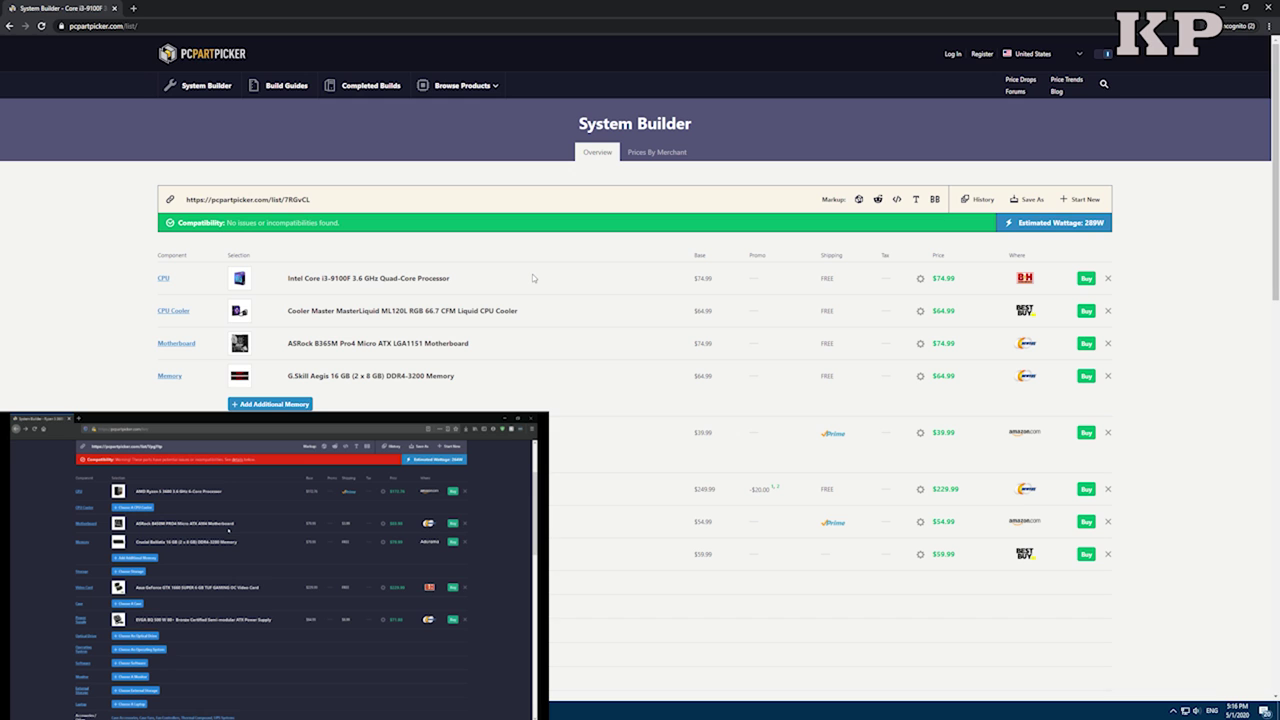
# Review the Core i3-9100F build's parts down to the price summary and highlight its total.
pyautogui.scroll(-5, 482, 338)
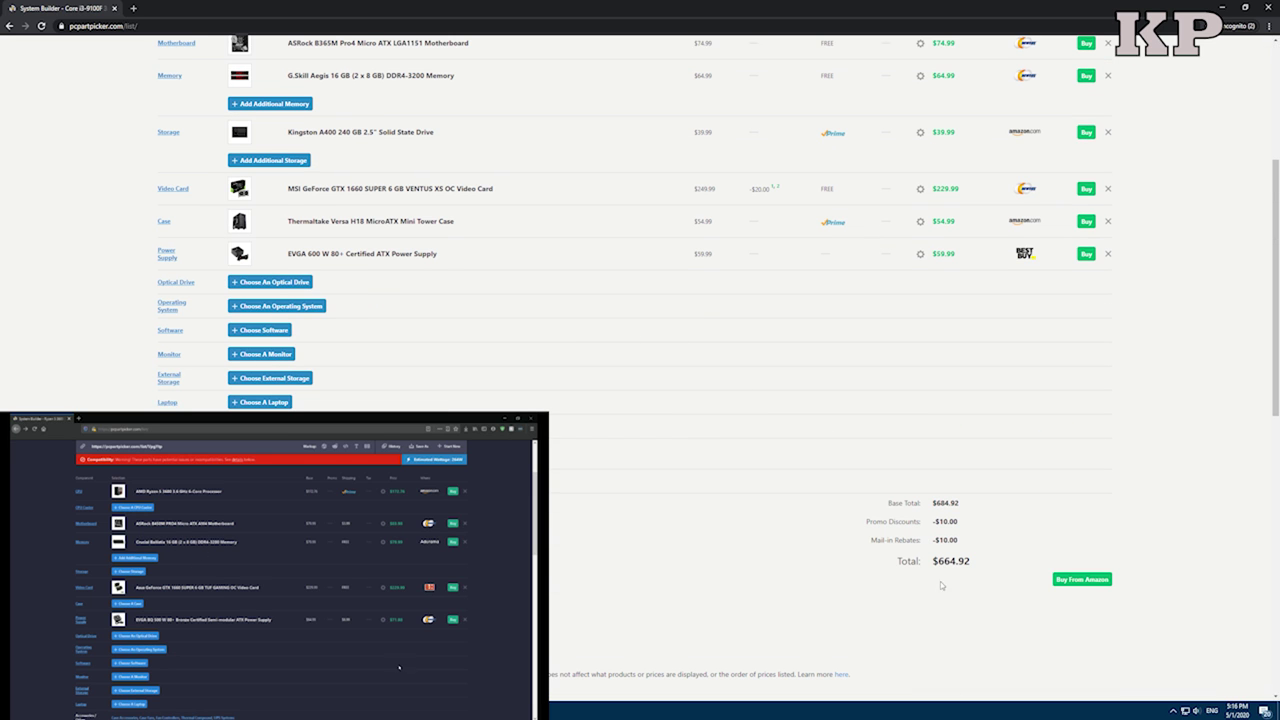
pyautogui.moveTo(939, 560); pyautogui.dragTo(970, 561)
pyautogui.click(970, 561)
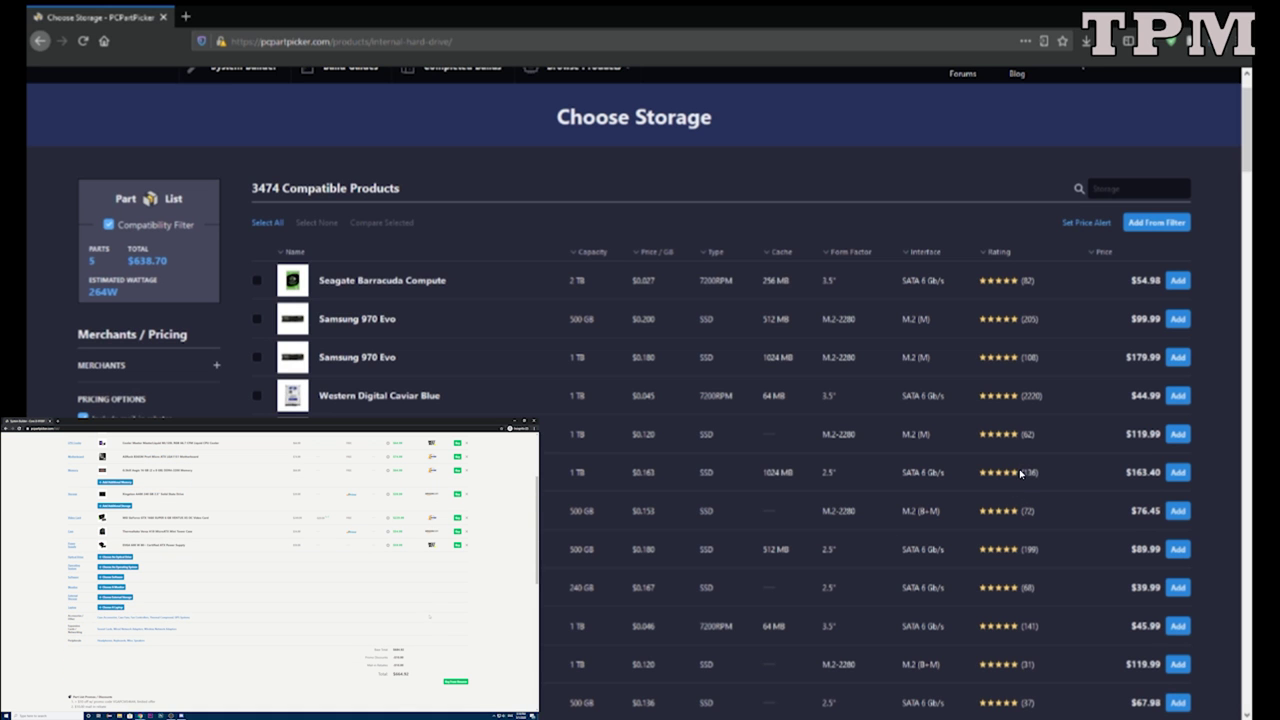
# Compare the capacities, types and prices of the drives in the compatible storage list.
pyautogui.scroll(-2, 1010, 484)
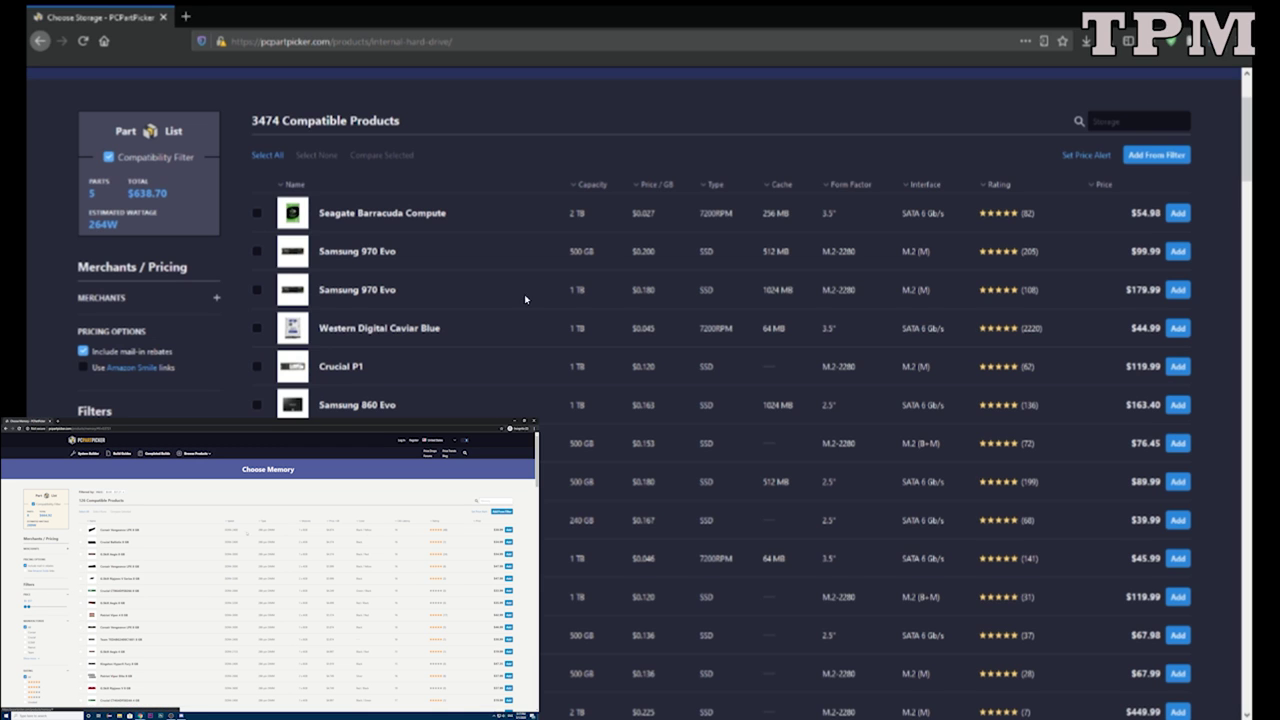
pyautogui.scroll(-2, 1046, 271)
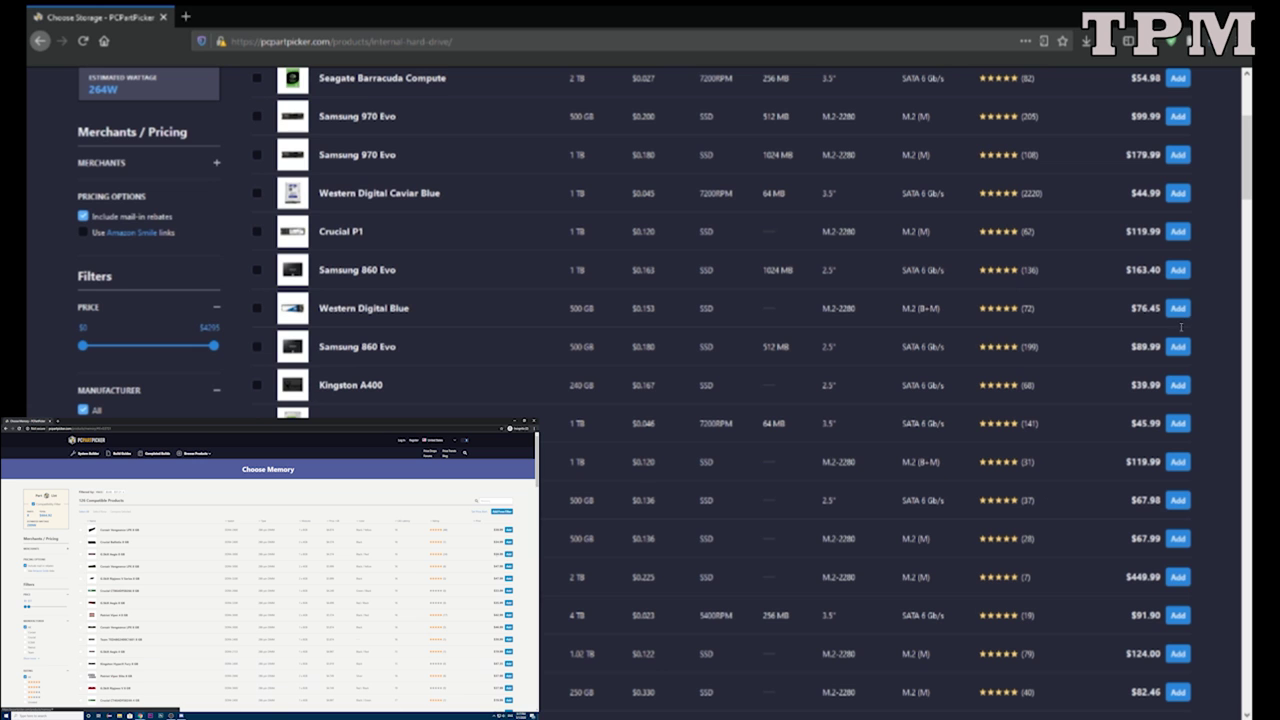
pyautogui.scroll(1, 1208, 379)
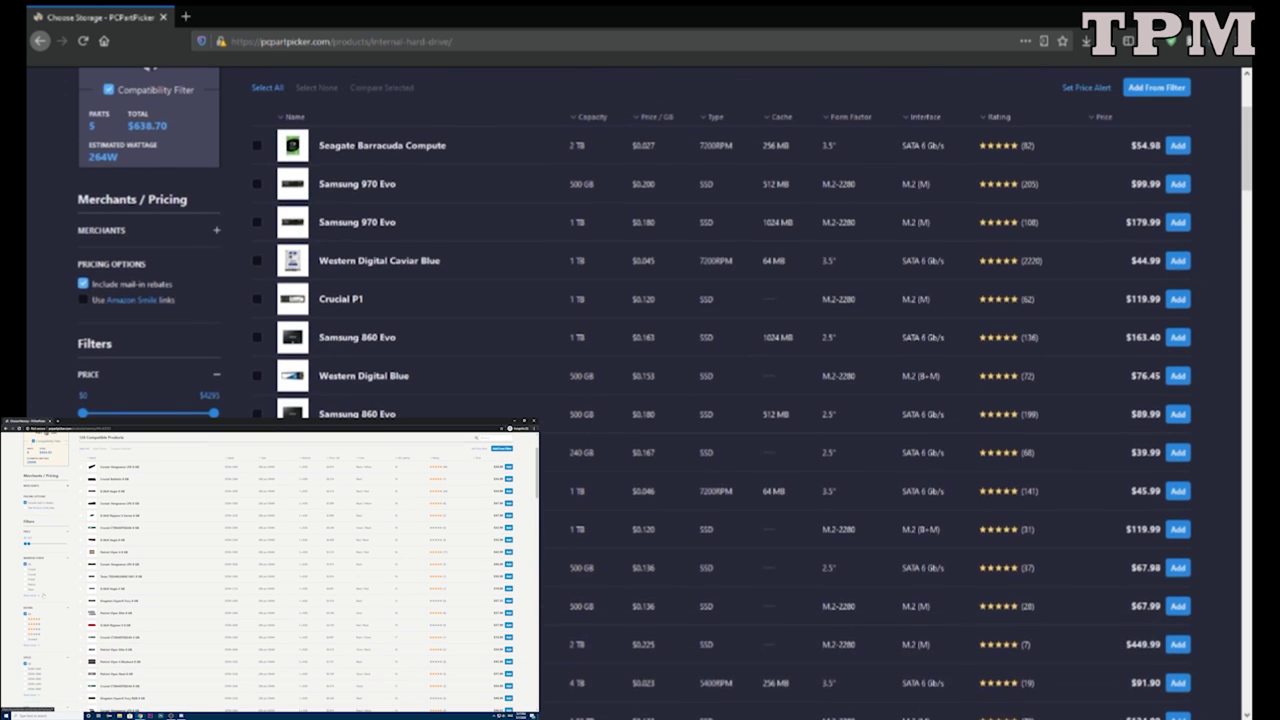
pyautogui.scroll(-2, 100, 376)
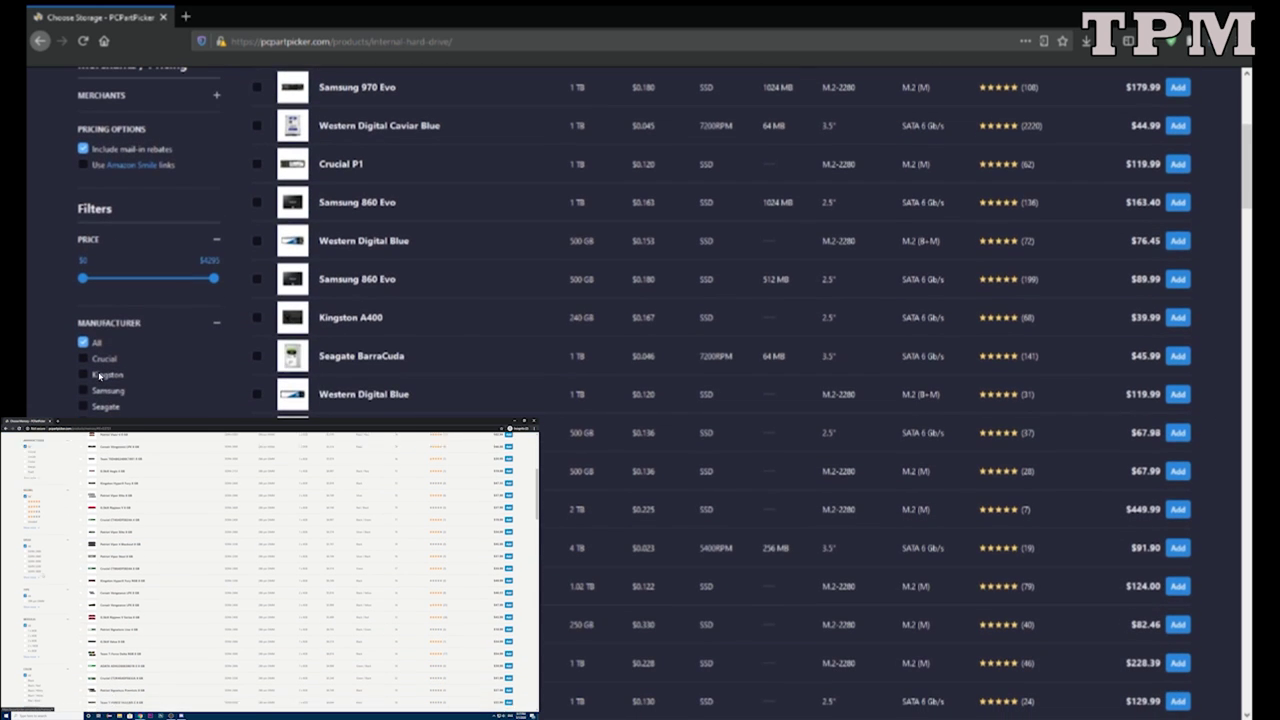
pyautogui.scroll(-1, 700, 390)
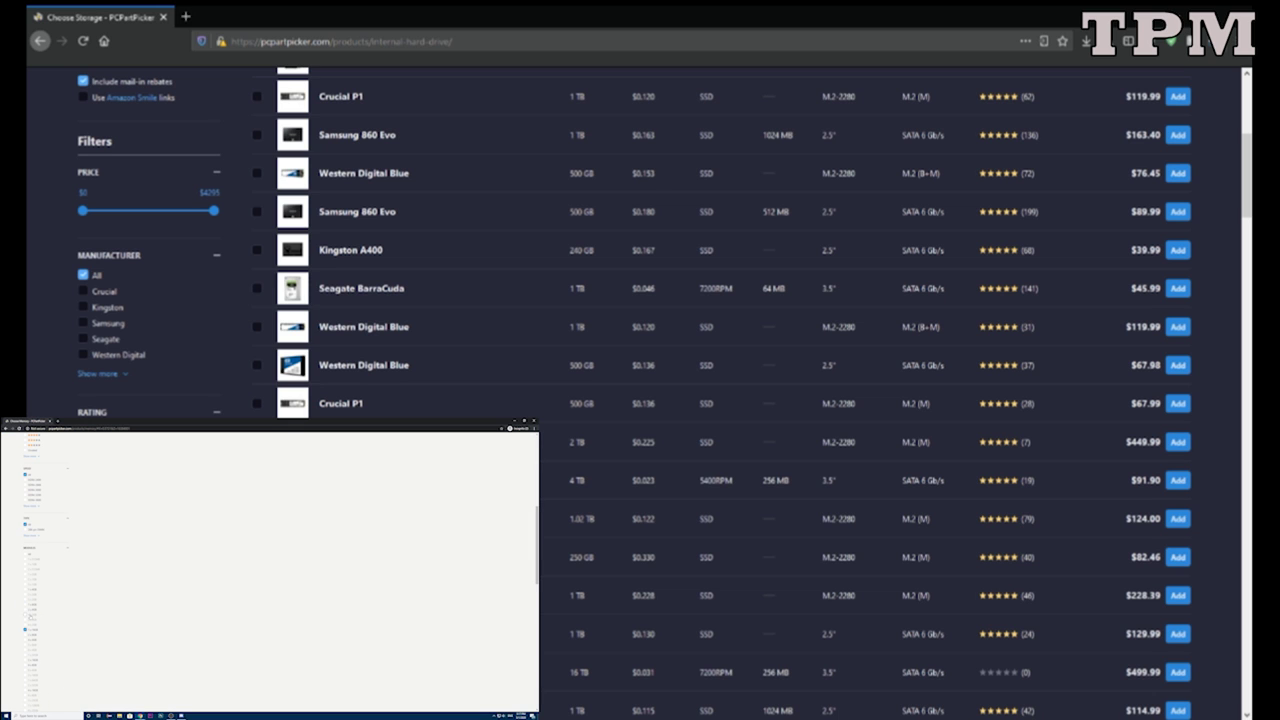
pyautogui.scroll(-3, 640, 390)
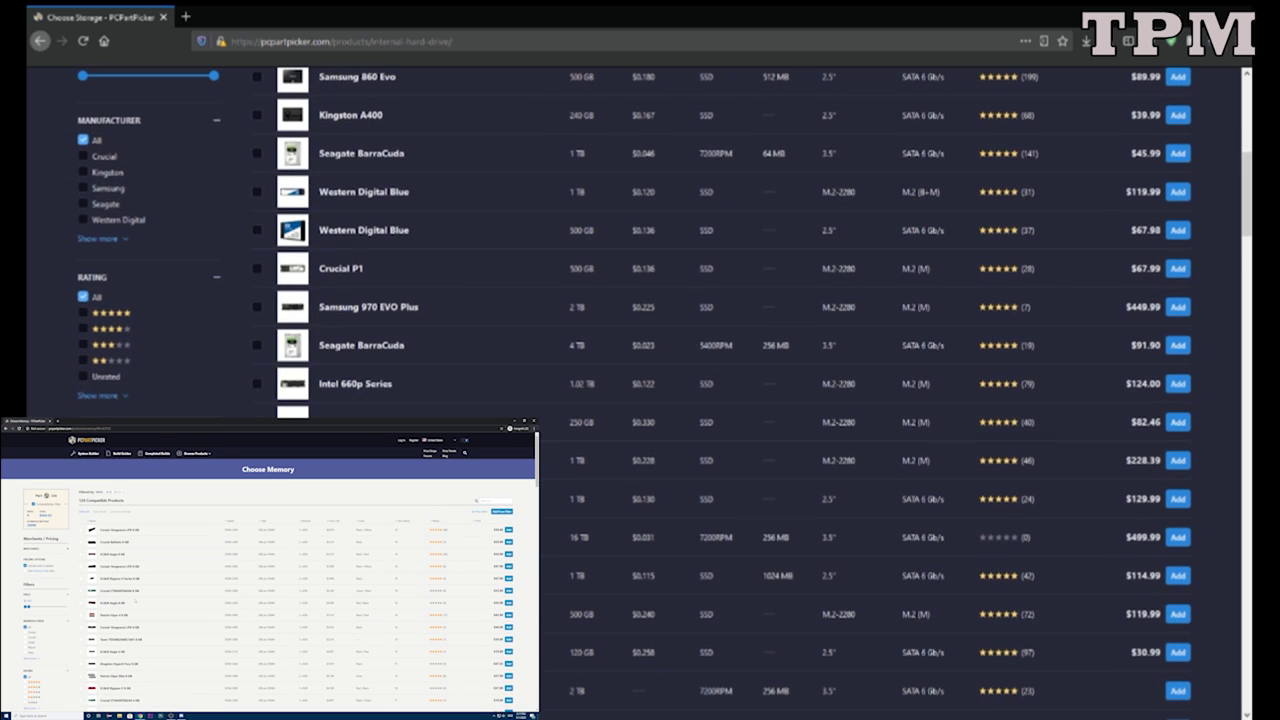
pyautogui.scroll(-3, 640, 390)
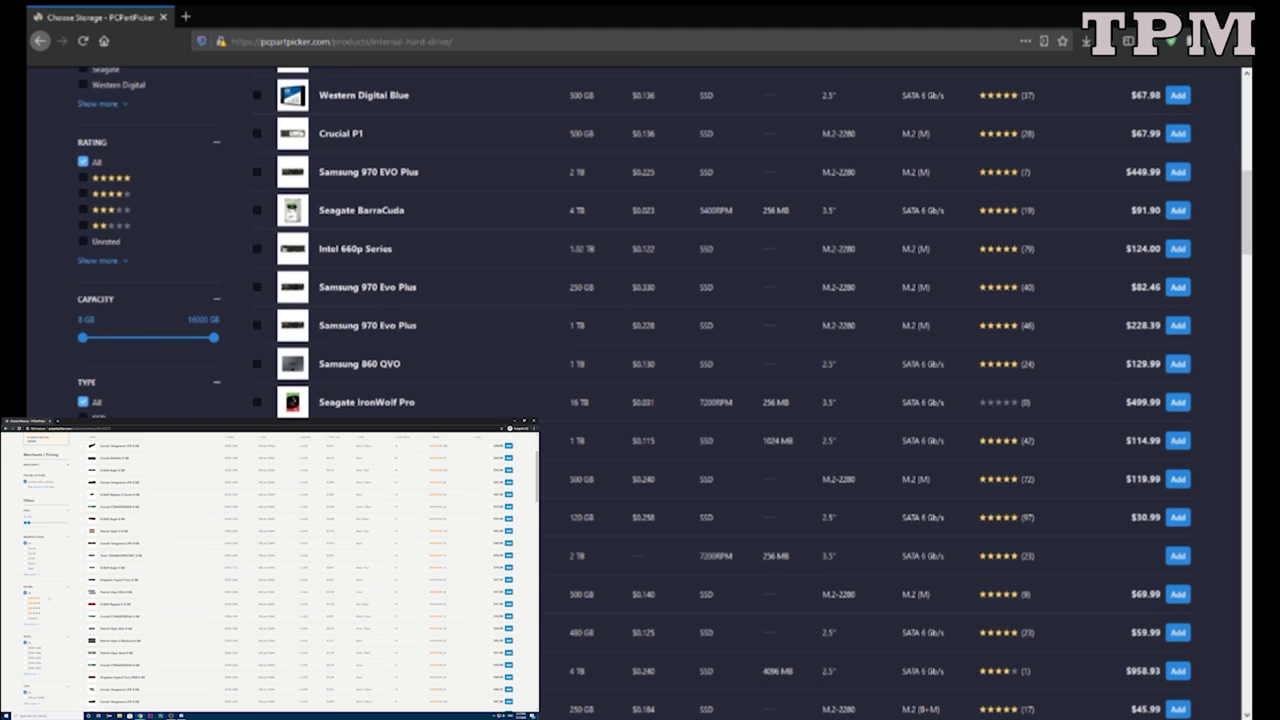
pyautogui.scroll(10, 72, 252)
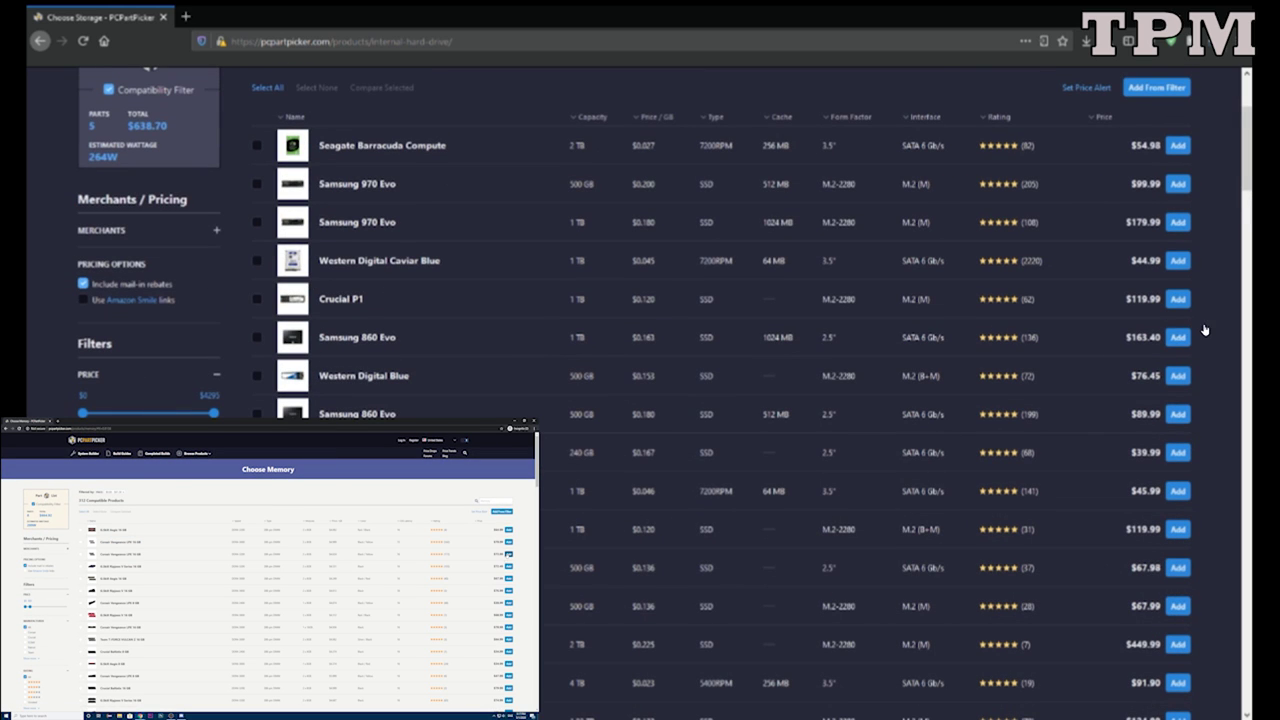
# Add the Western Digital Blue 1 TB M.2-2280 solid state drive to the Ryzen 5 3600 build.
pyautogui.scroll(-3, 1205, 330)
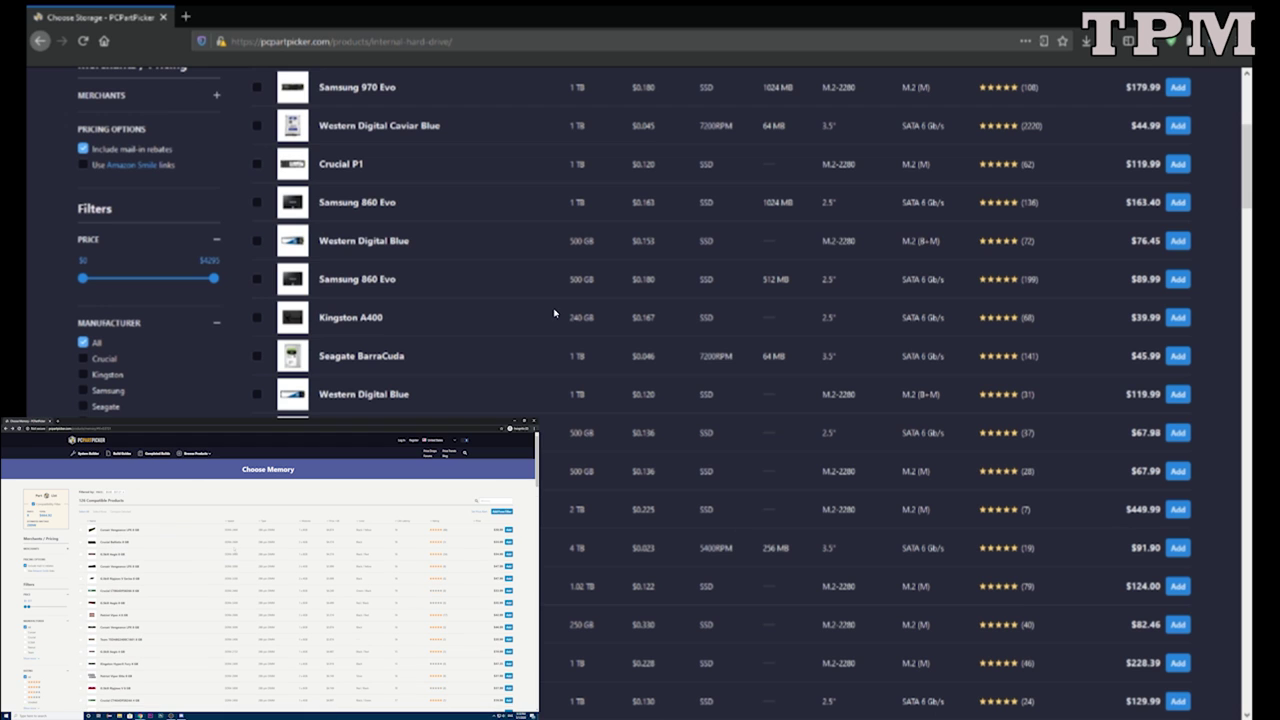
pyautogui.scroll(-3, 174, 272)
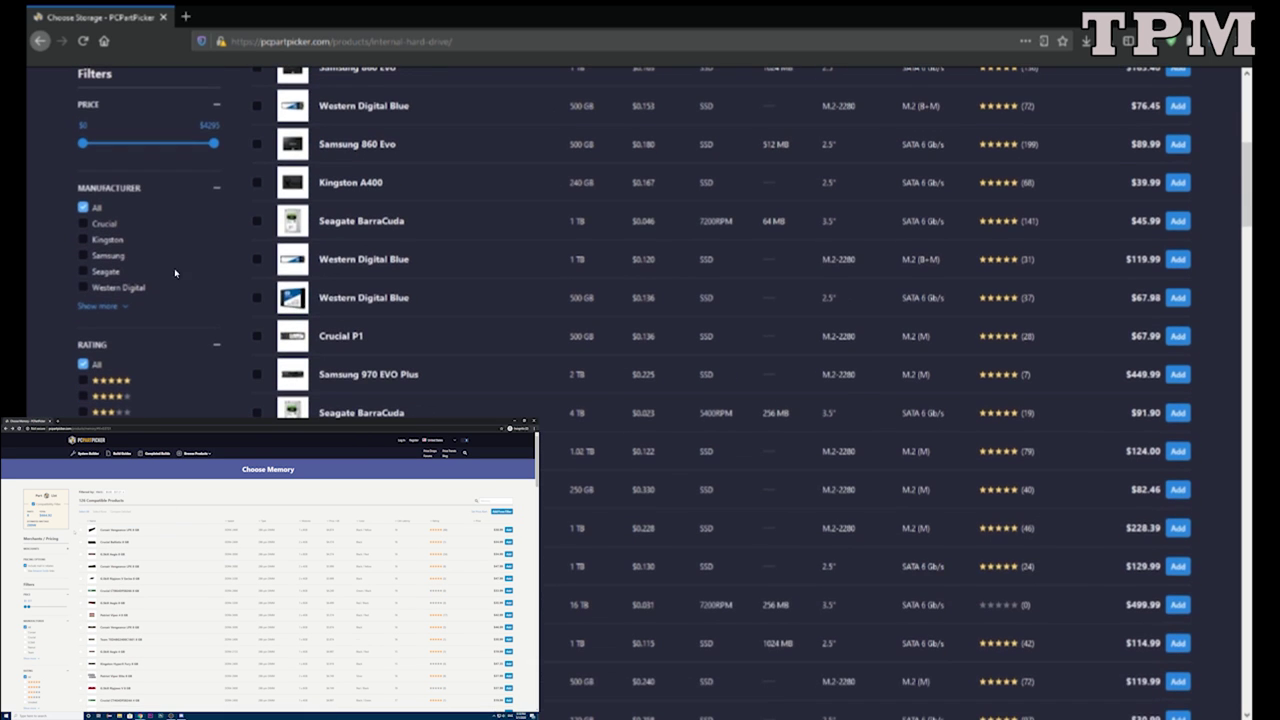
pyautogui.scroll(-2, 409, 263)
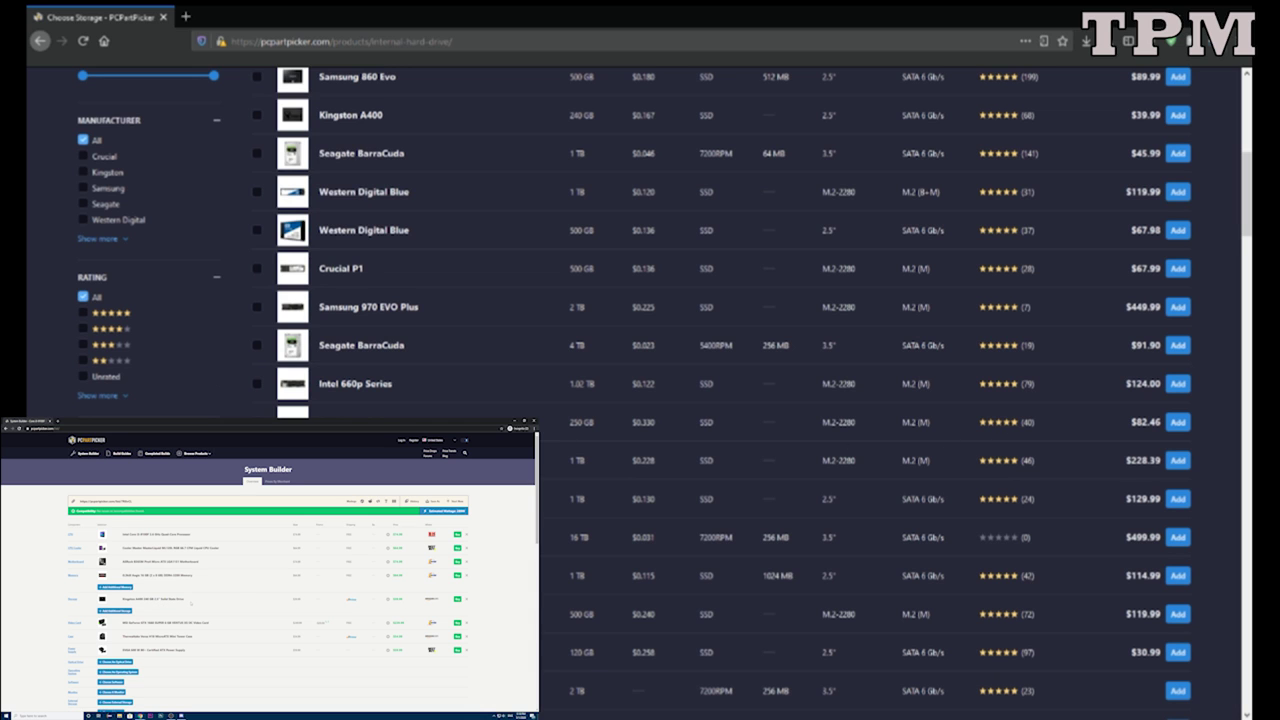
pyautogui.scroll(-2, 409, 263)
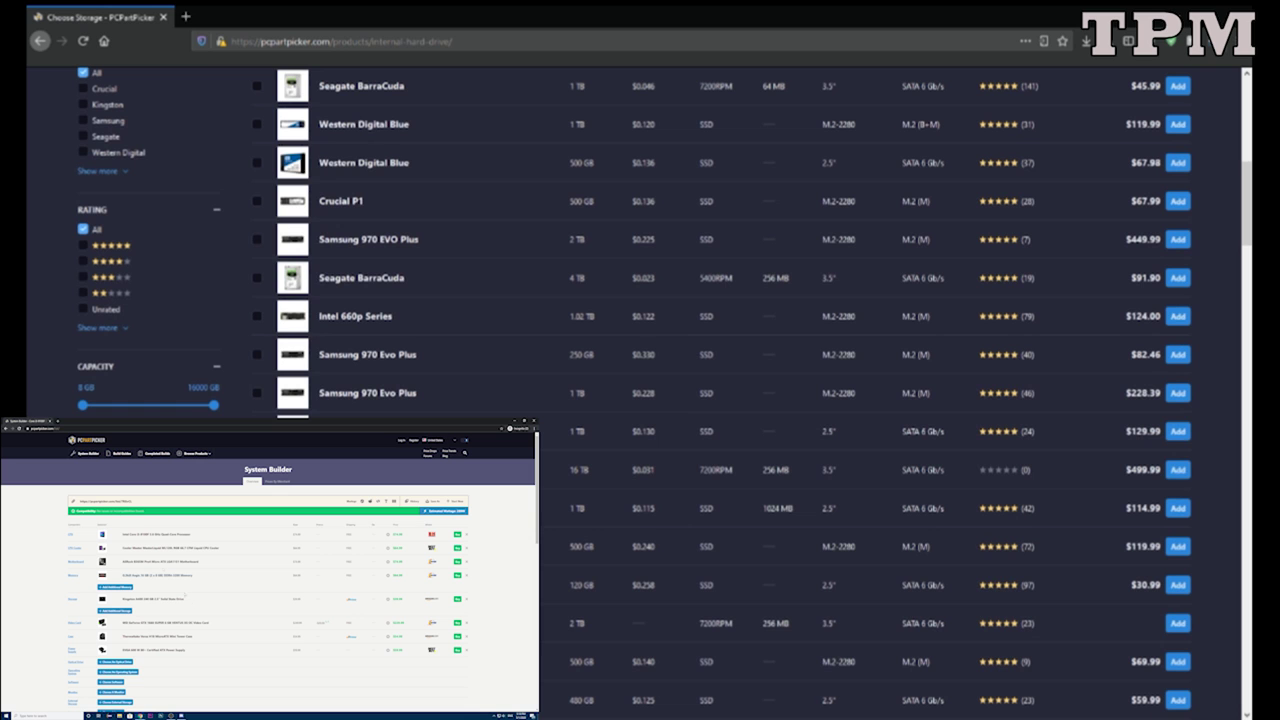
pyautogui.scroll(-2, 405, 305)
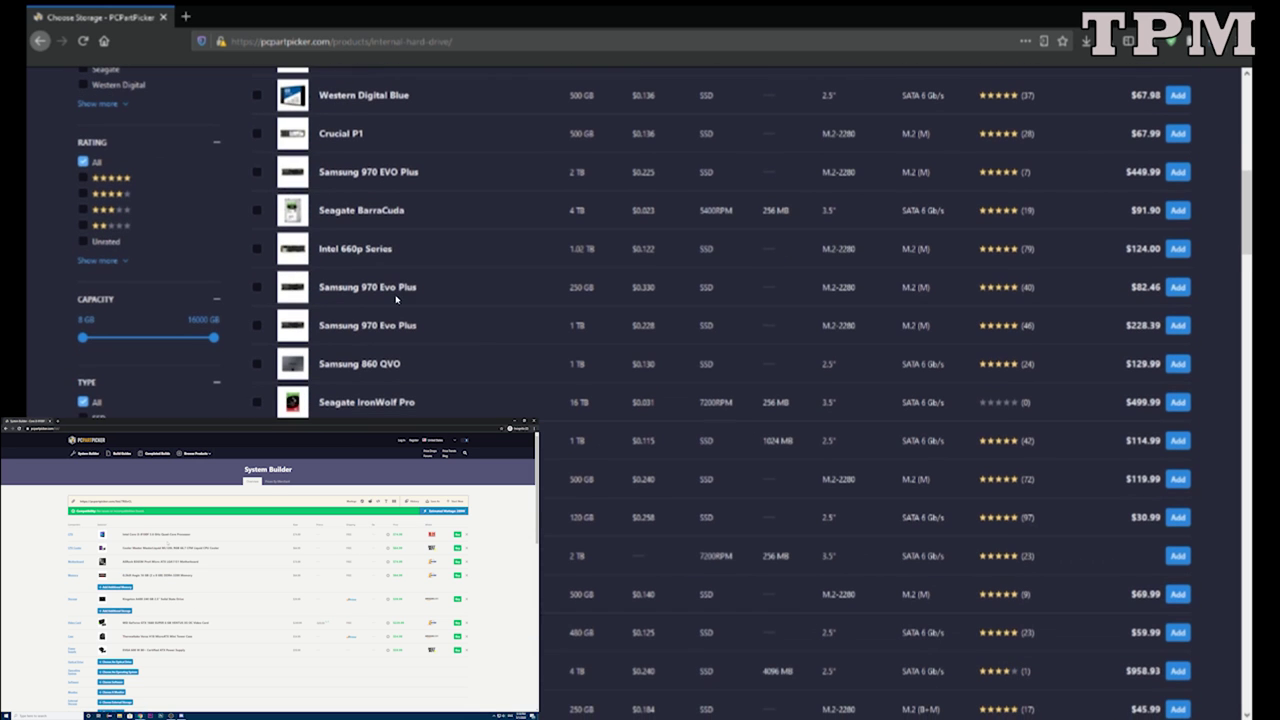
pyautogui.scroll(-2, 412, 336)
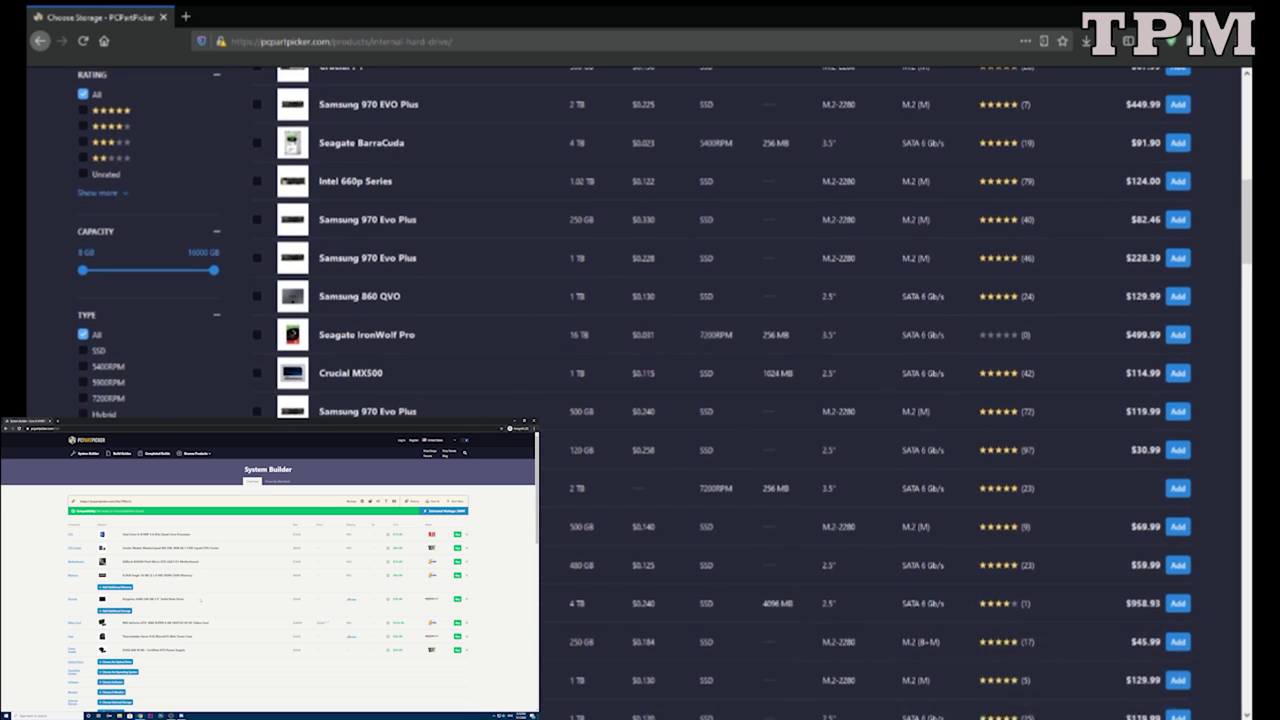
pyautogui.scroll(-4, 412, 336)
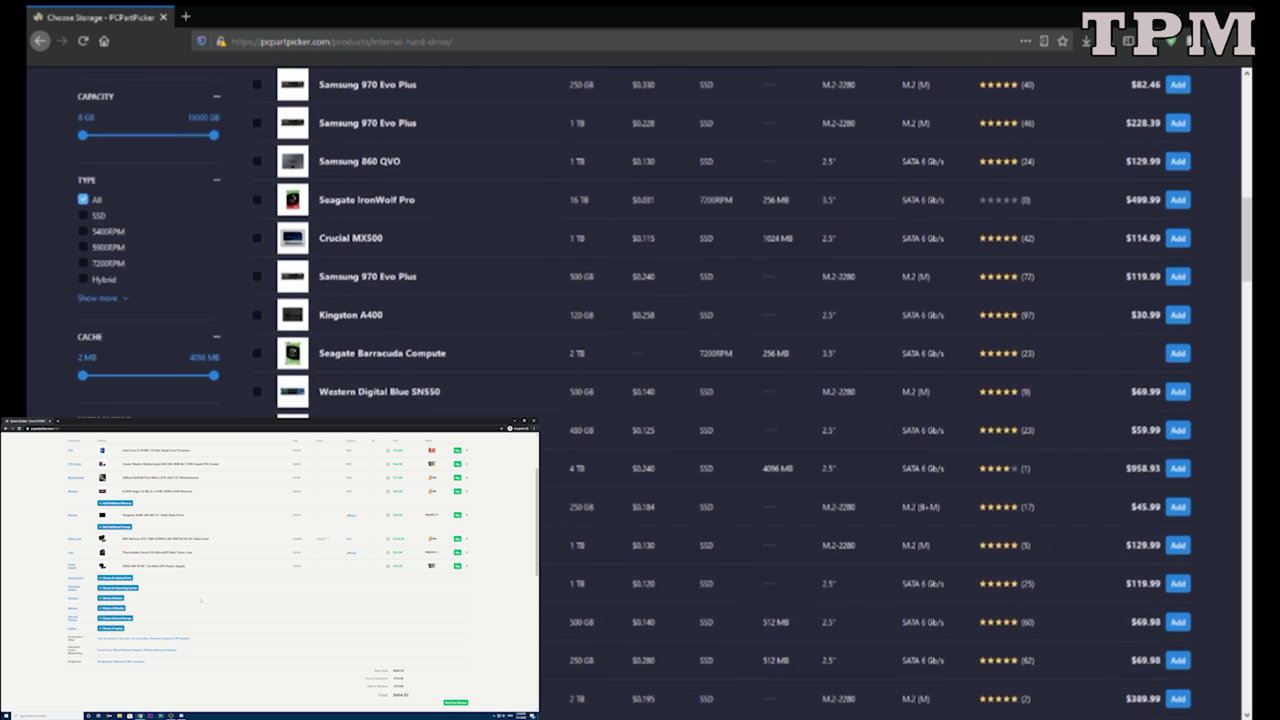
pyautogui.scroll(10, 412, 336)
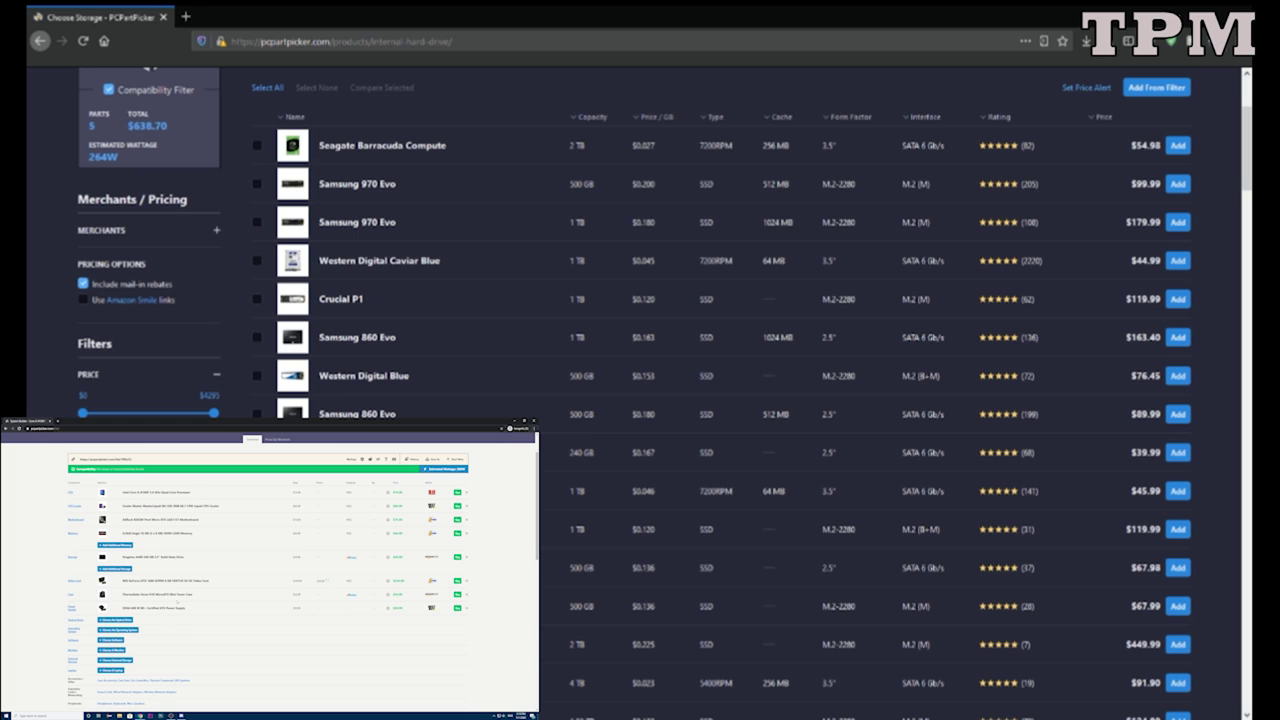
pyautogui.click(1178, 529)
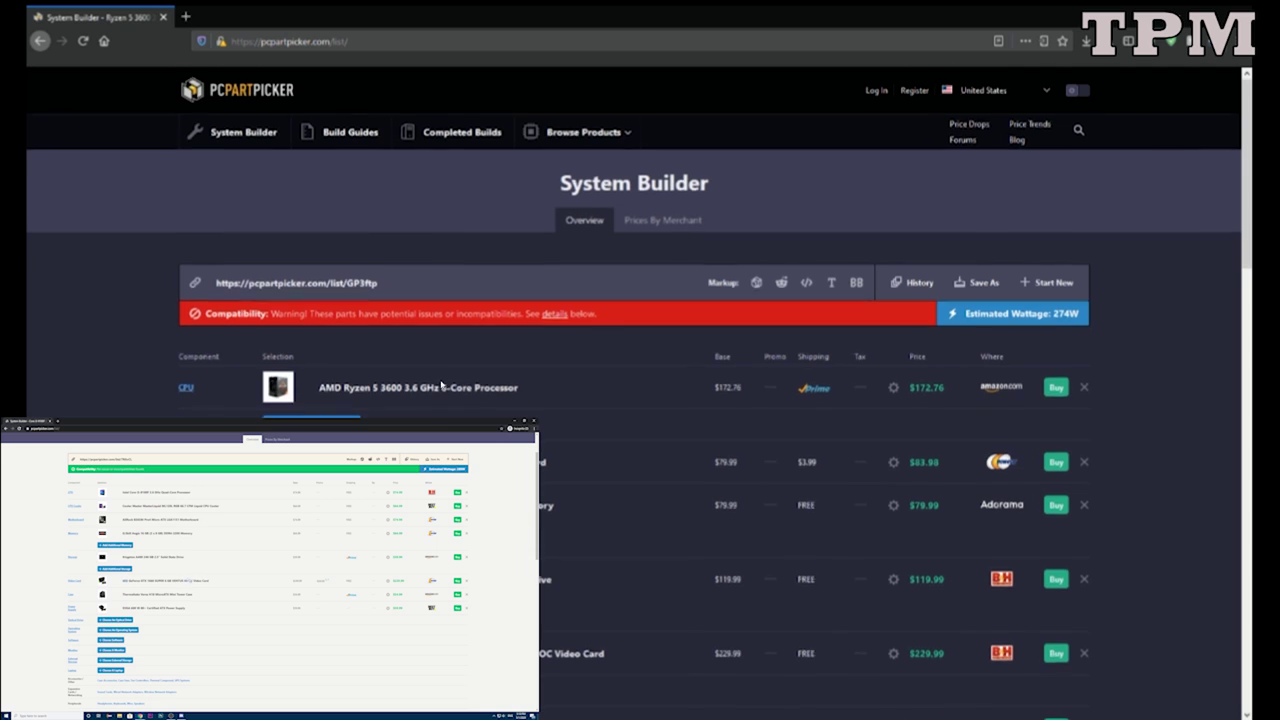
# Review the Ryzen 5 3600 build's part list down to the price total and check which components are missing.
pyautogui.scroll(-2, 600, 420)
pyautogui.scroll(-4, 677, 436)
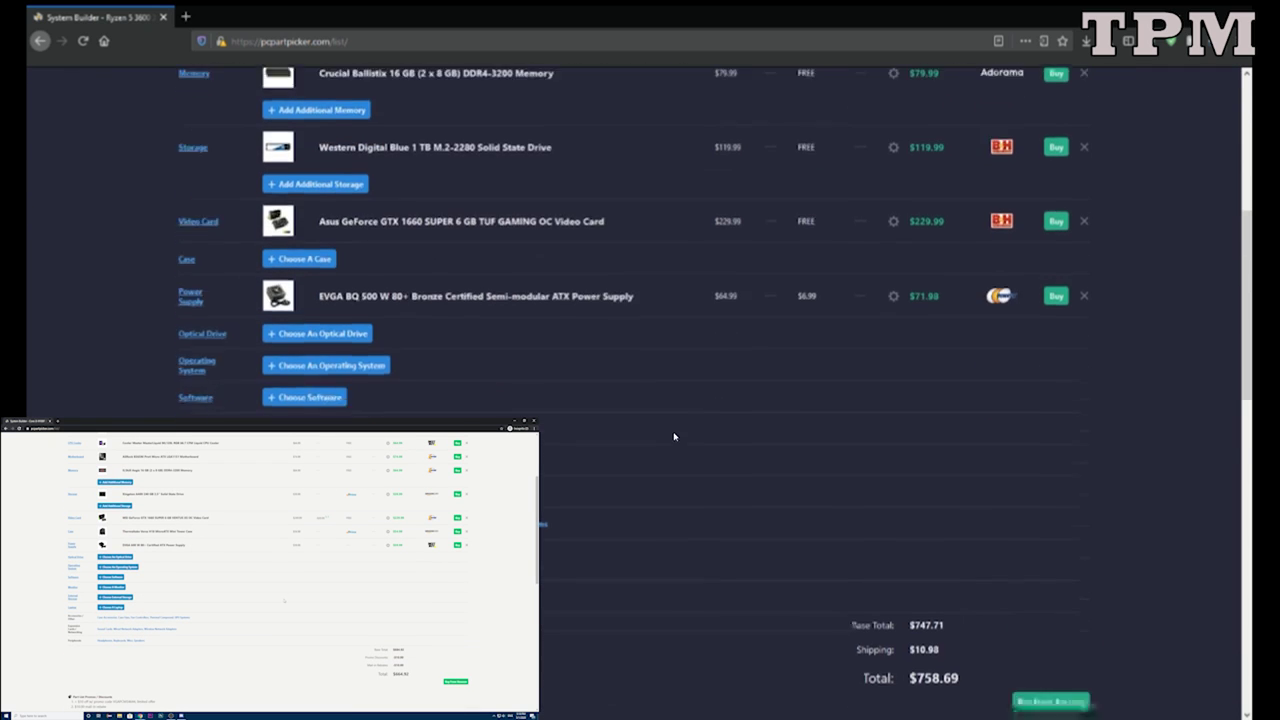
pyautogui.scroll(3, 675, 449)
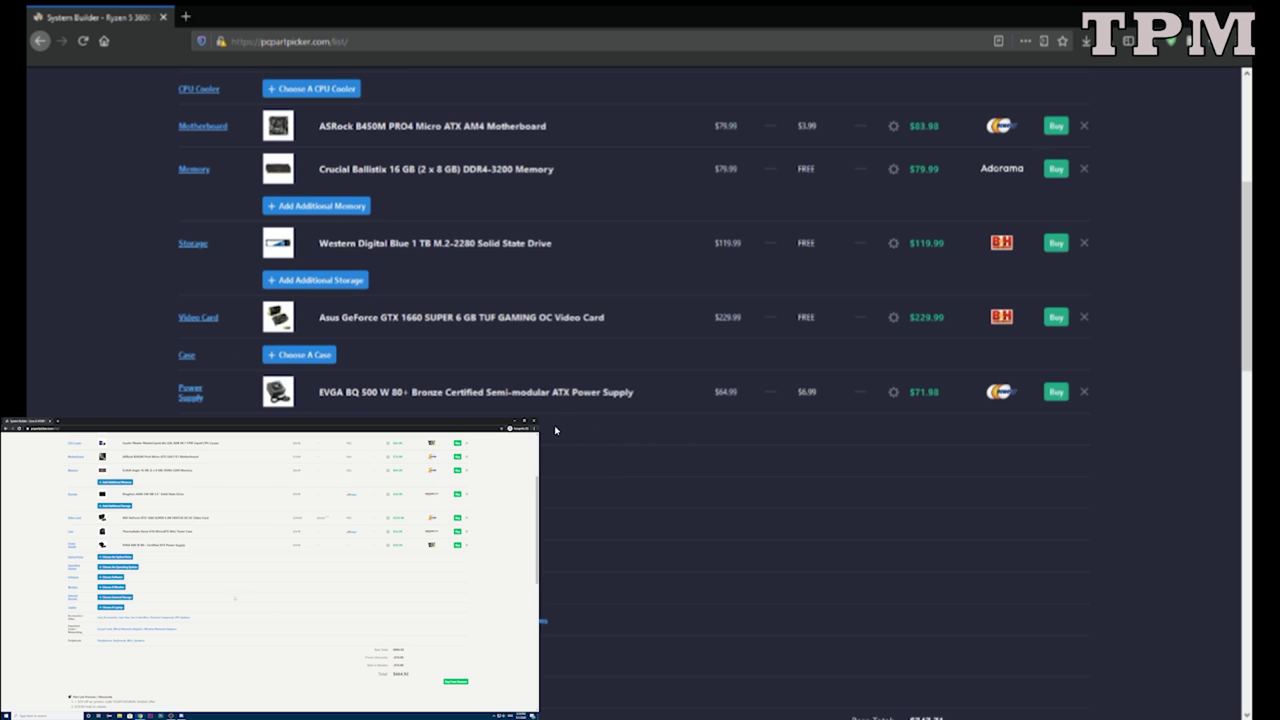
# Start choosing a case for the build and bring up the Cooler Master MasterBox Q300L product page from the case list.
pyautogui.click(300, 354)
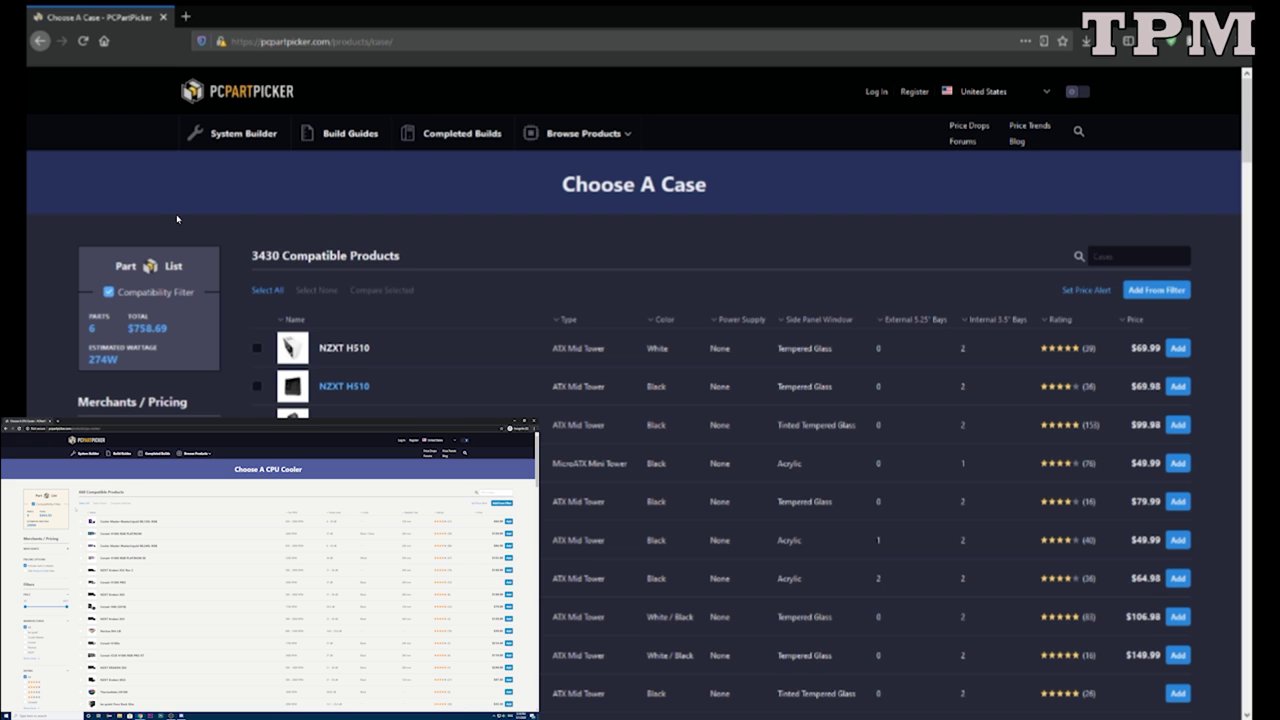
pyautogui.scroll(-2, 308, 385)
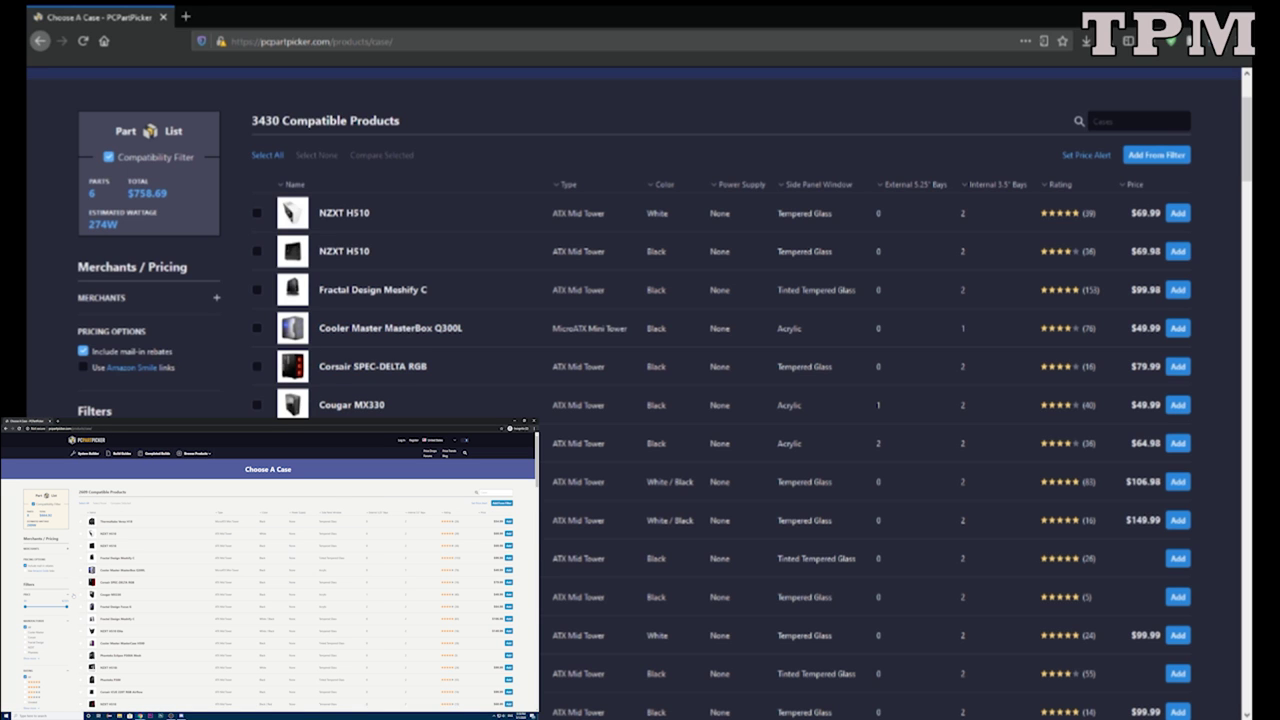
pyautogui.middleClick(390, 328)
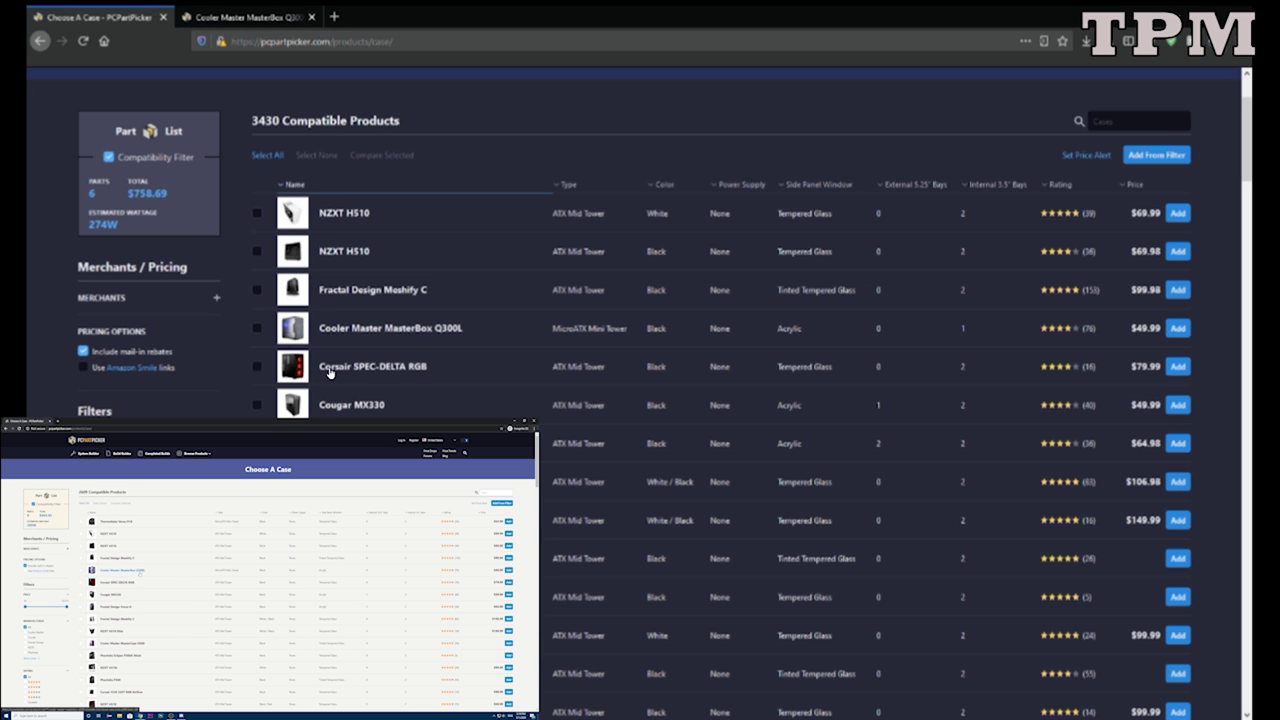
pyautogui.click(245, 17)
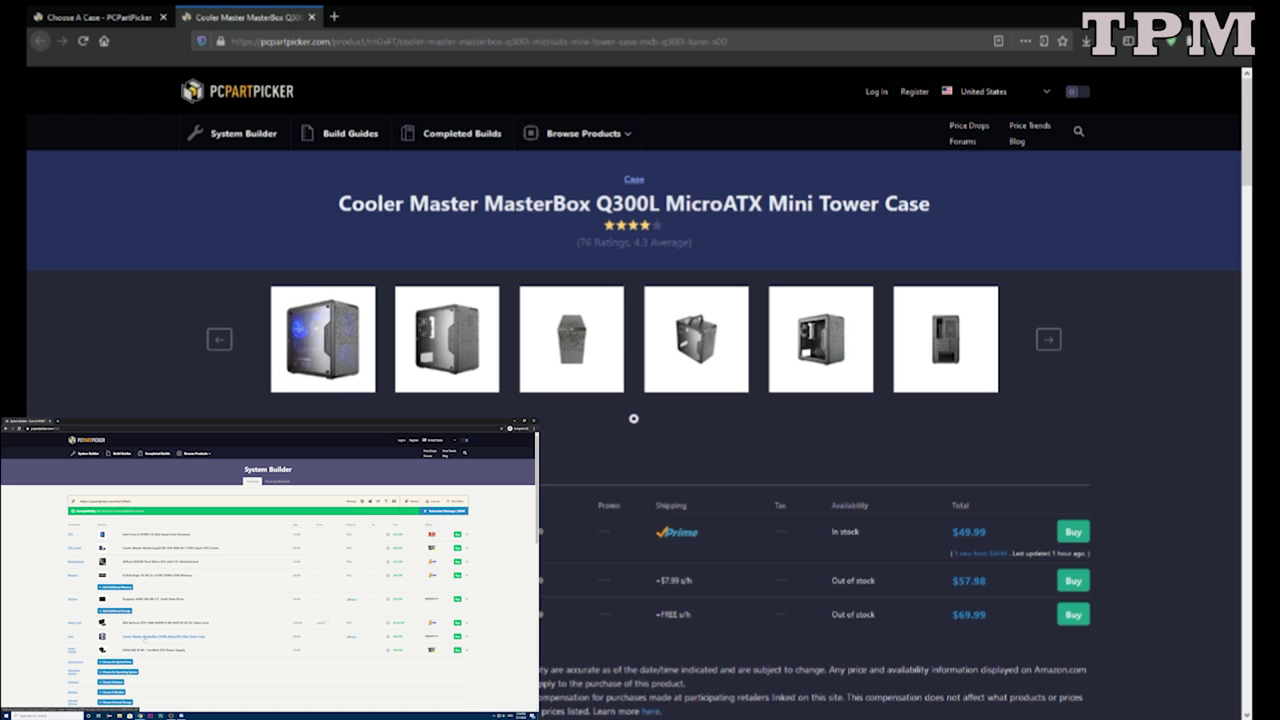
# Look through all the enlarged product photos of the Cooler Master MasterBox Q300L case, closing the gallery when done.
pyautogui.click(323, 339)
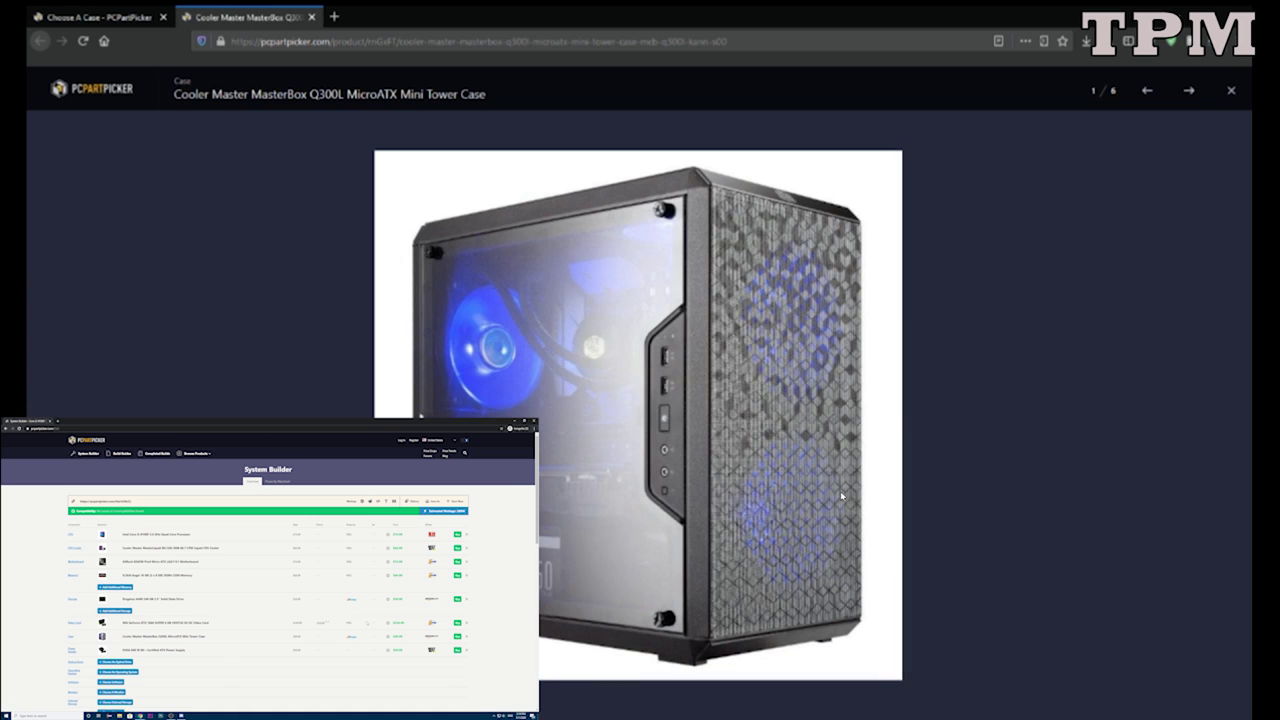
pyautogui.press('Right')
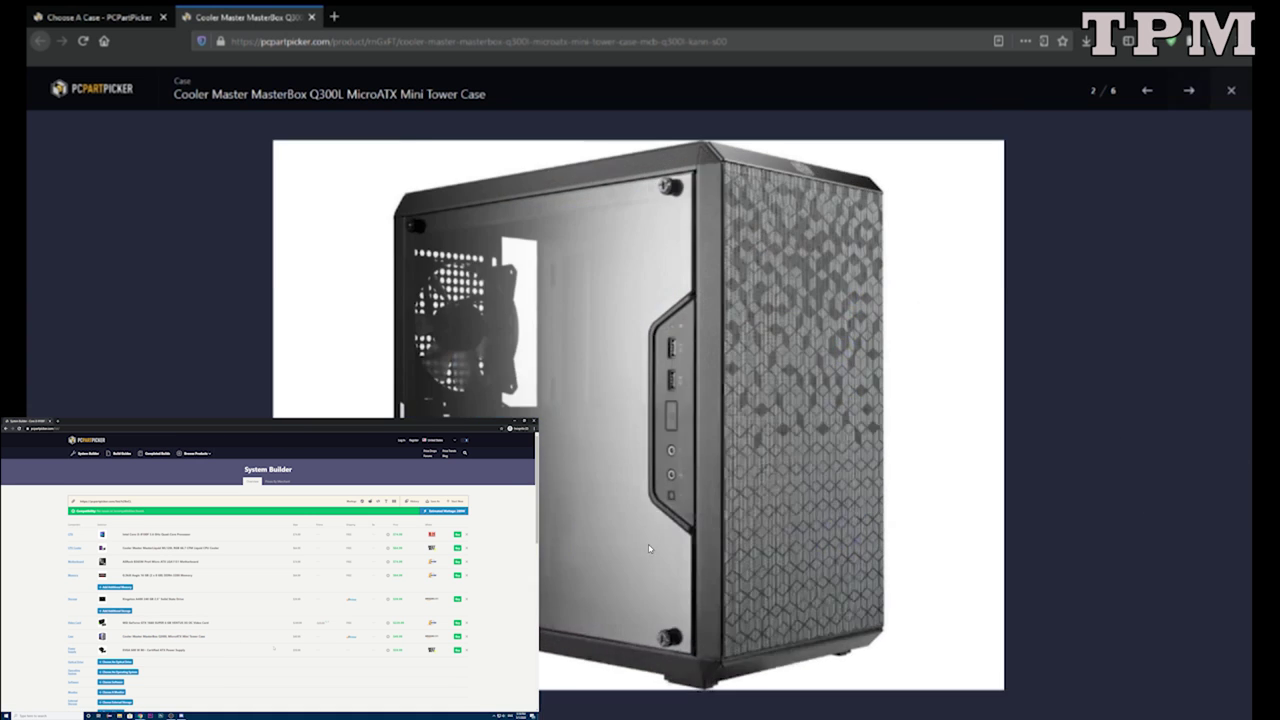
pyautogui.click(1231, 90)
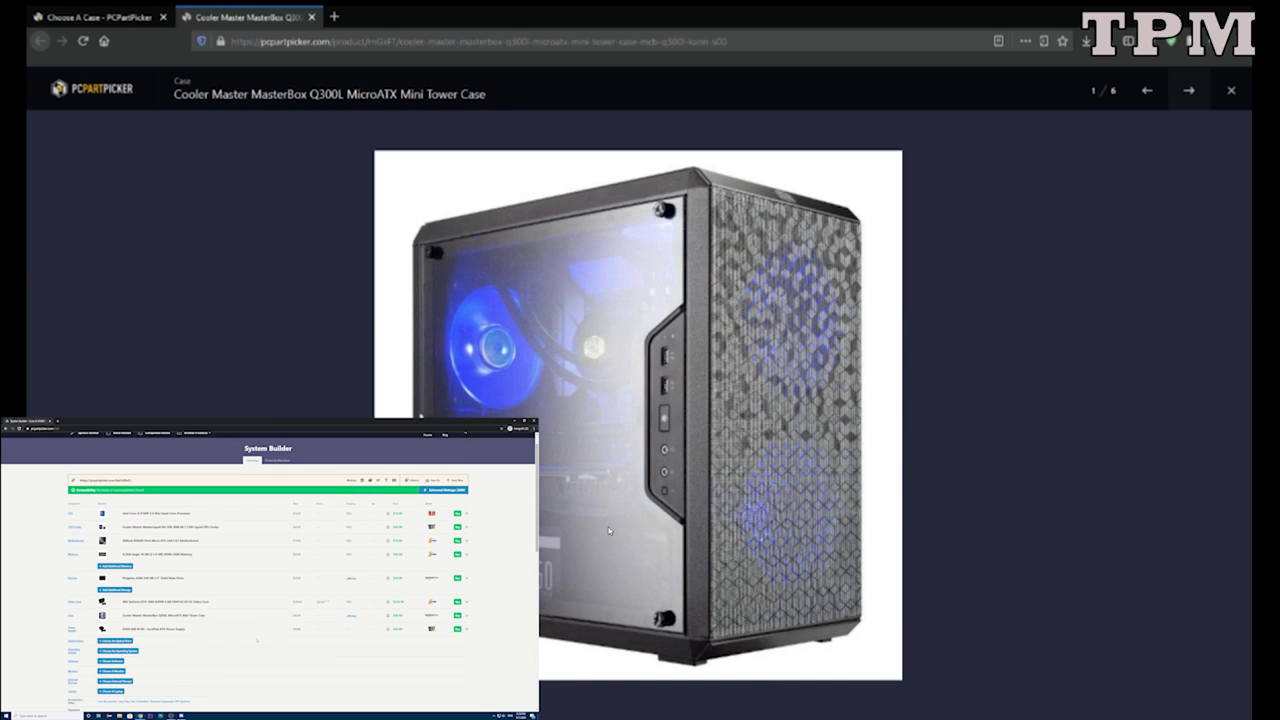
pyautogui.press('Right')
pyautogui.press('Right')
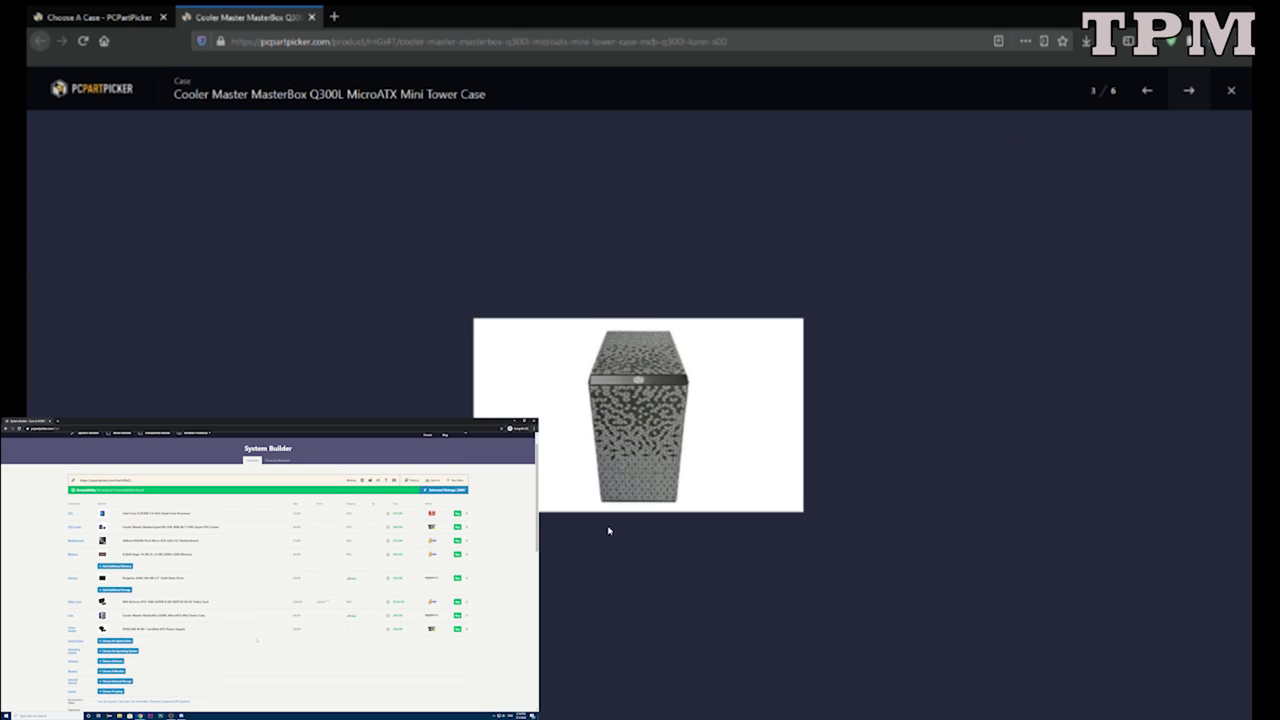
pyautogui.press('Right')
pyautogui.press('Right')
pyautogui.press('Right')
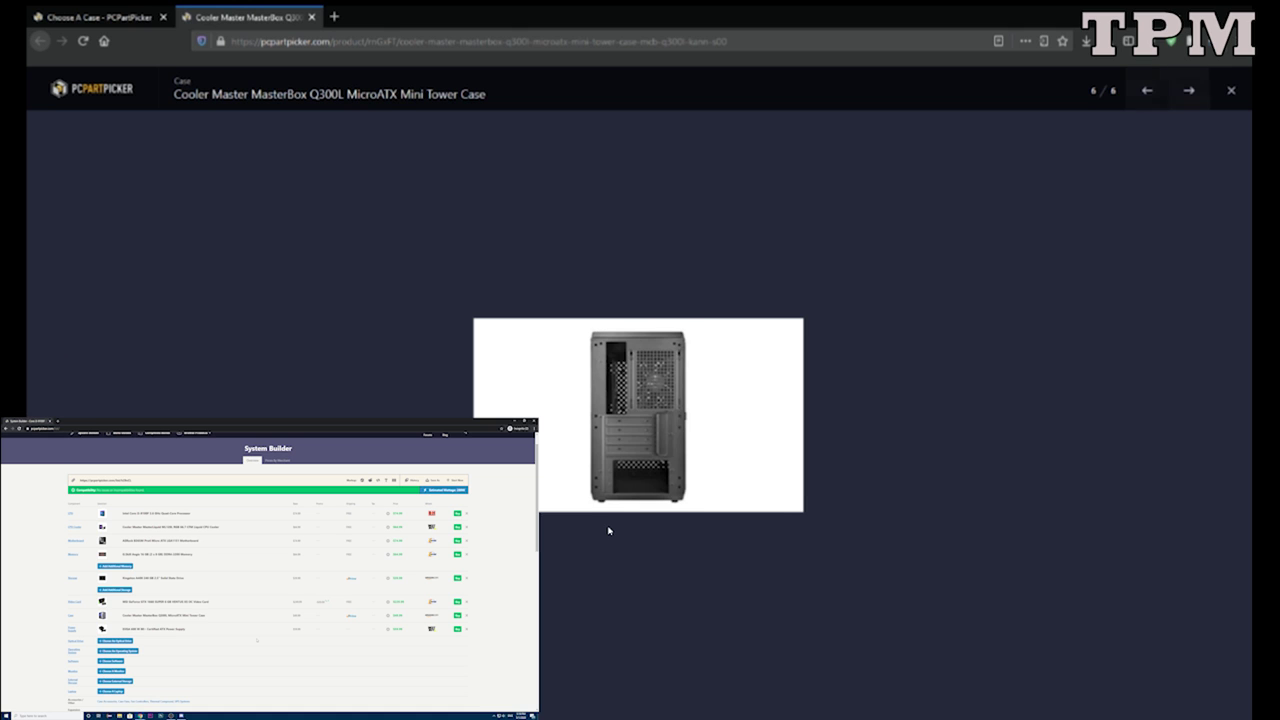
pyautogui.press('Escape')
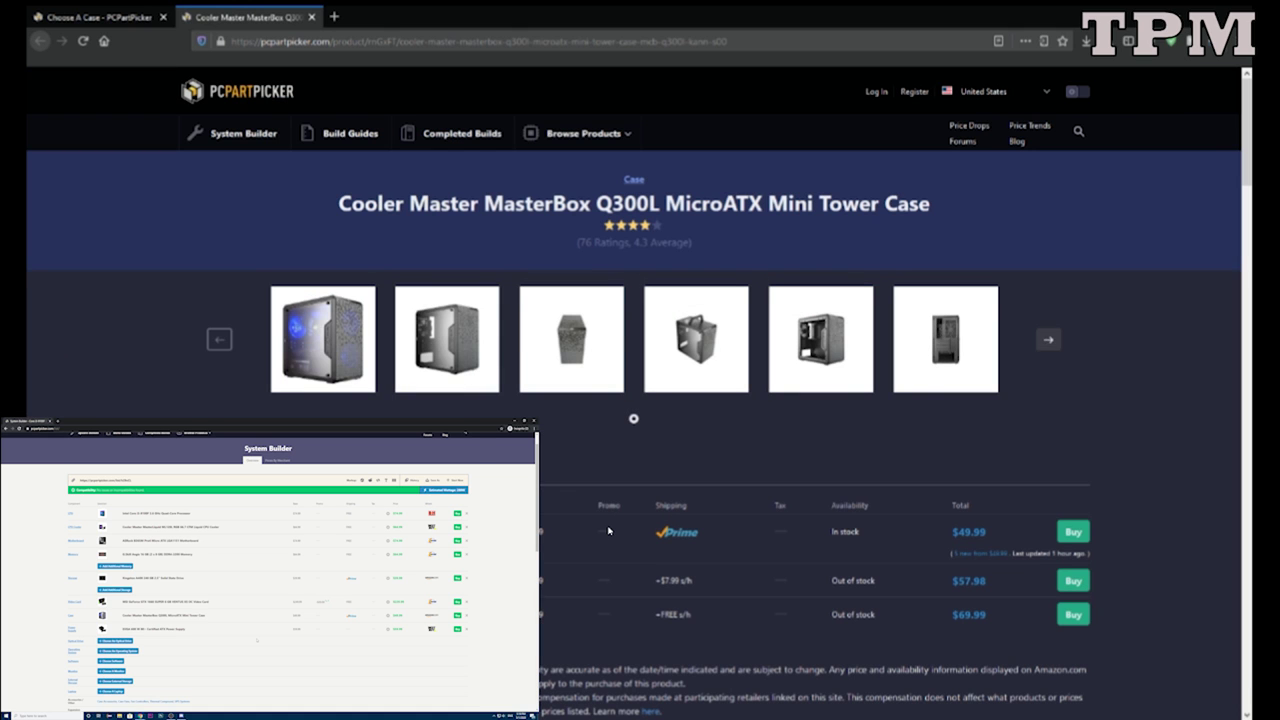
# Filter the compatible case list to the MicroATX Mid Tower and MicroATX Mini Tower types.
pyautogui.hotkey('ctrl', 'shift', 'Tab')
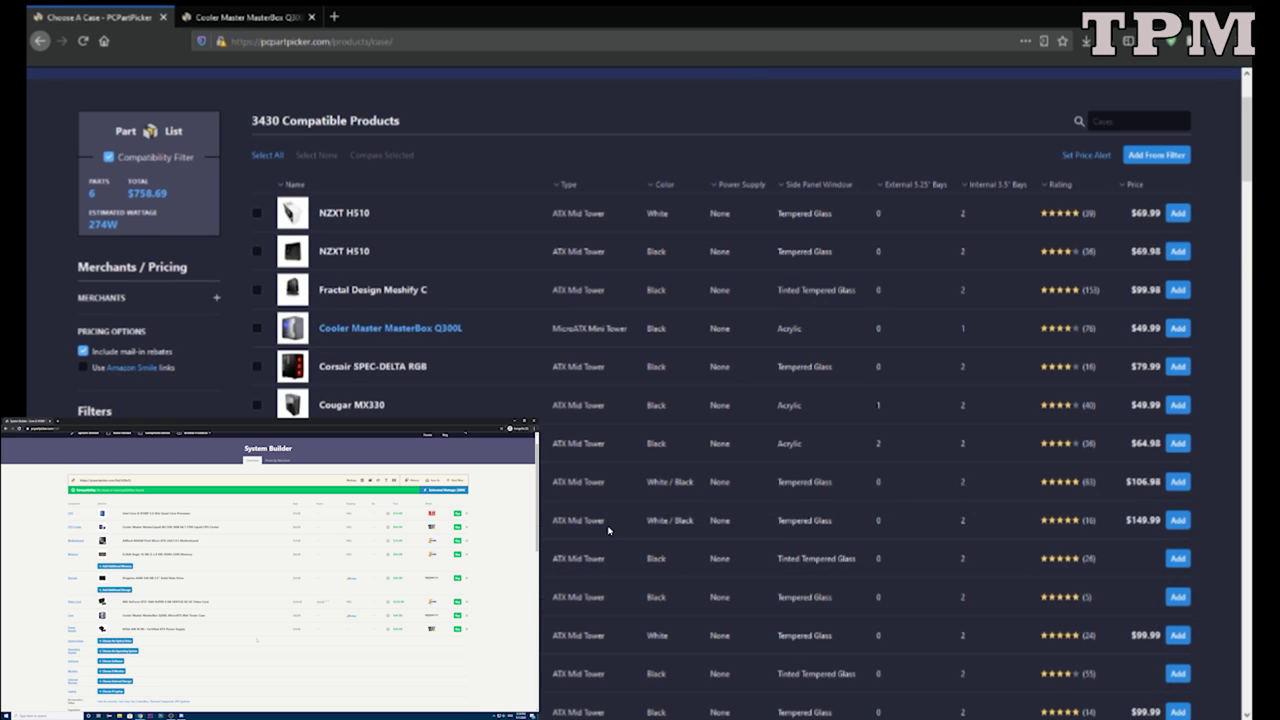
pyautogui.scroll(-10, 608, 530)
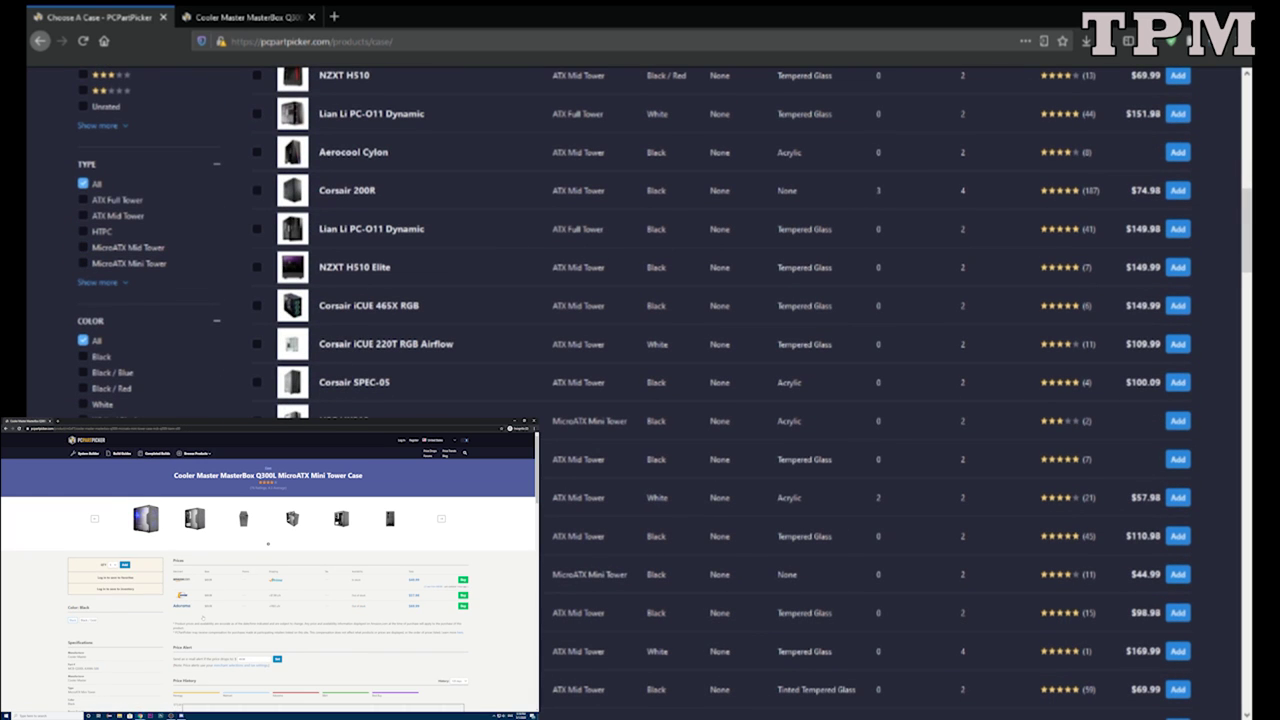
pyautogui.click(82, 263)
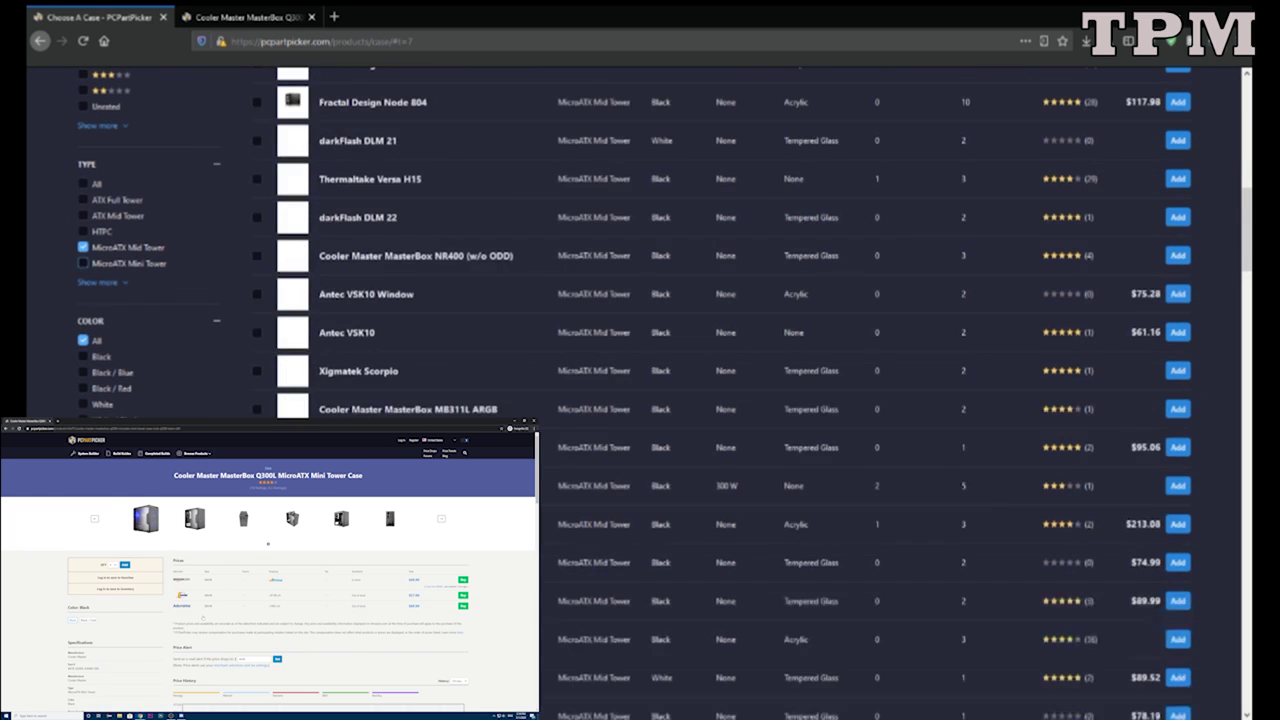
pyautogui.scroll(5, 733, 398)
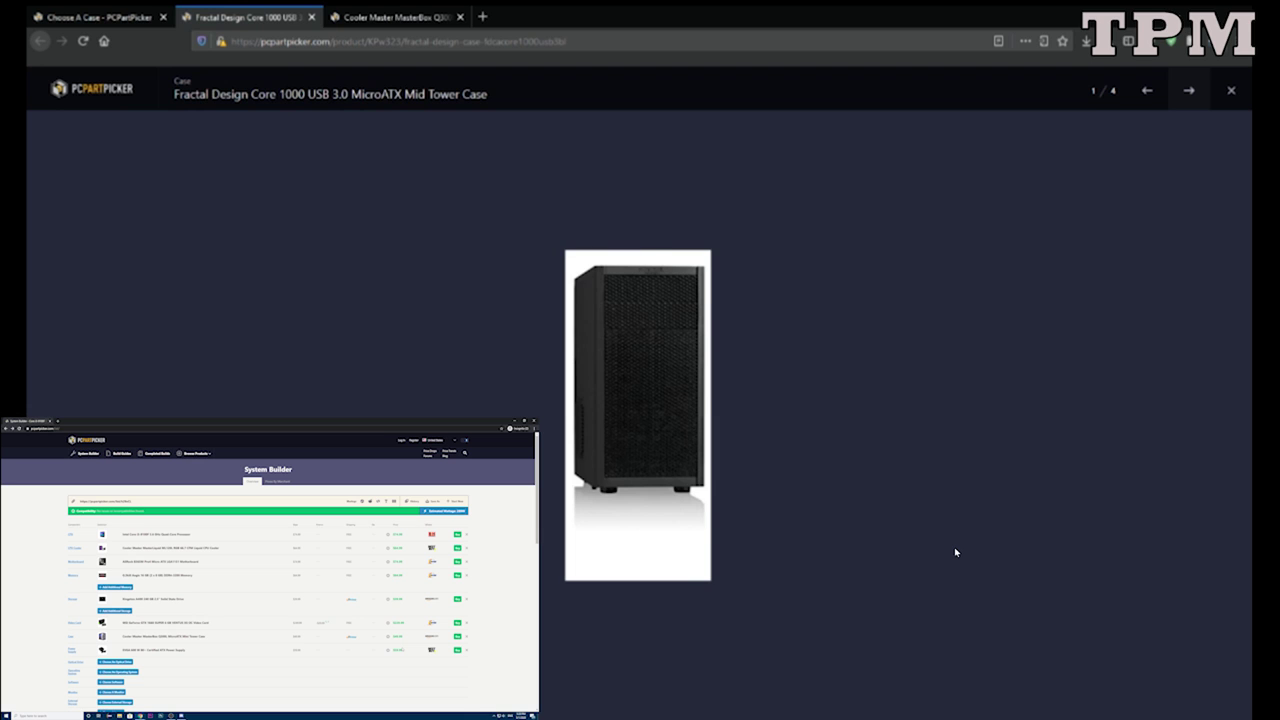
# View the photos of the Fractal Design Core 1000 USB 3.0 case and close its product page.
pyautogui.press('Right')
pyautogui.press('Right')
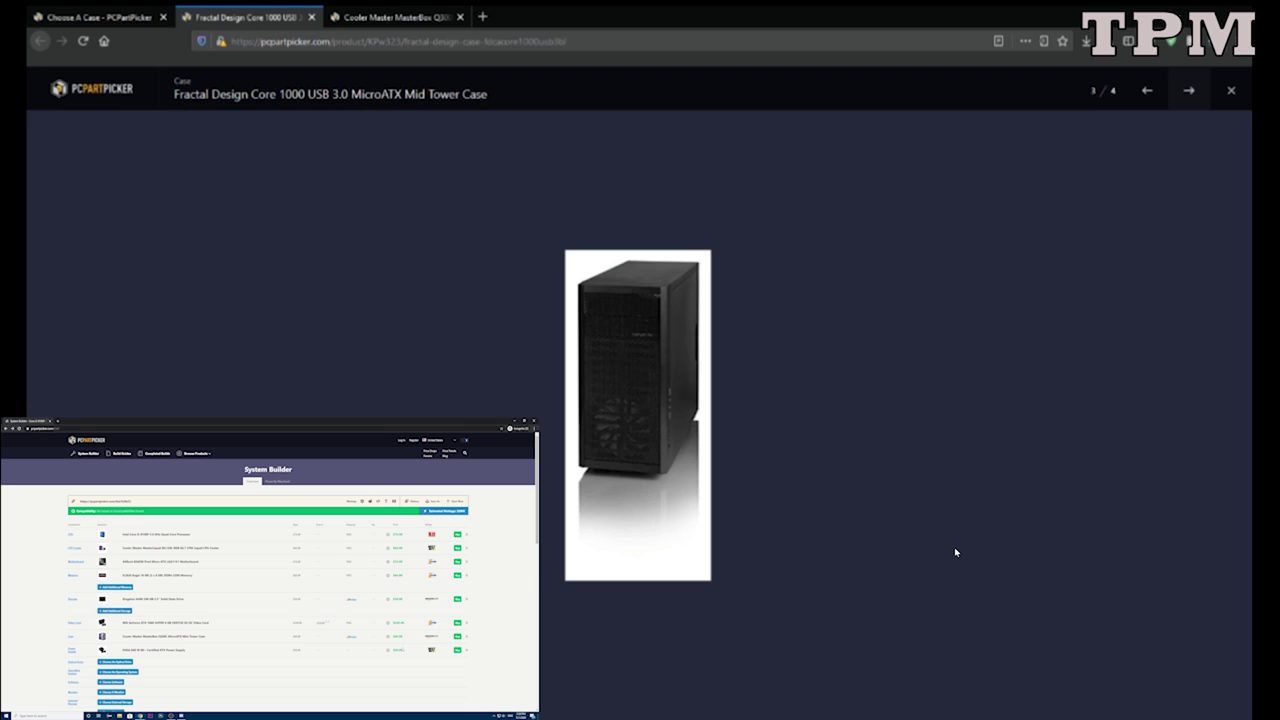
pyautogui.hotkey('ctrl', 'w')
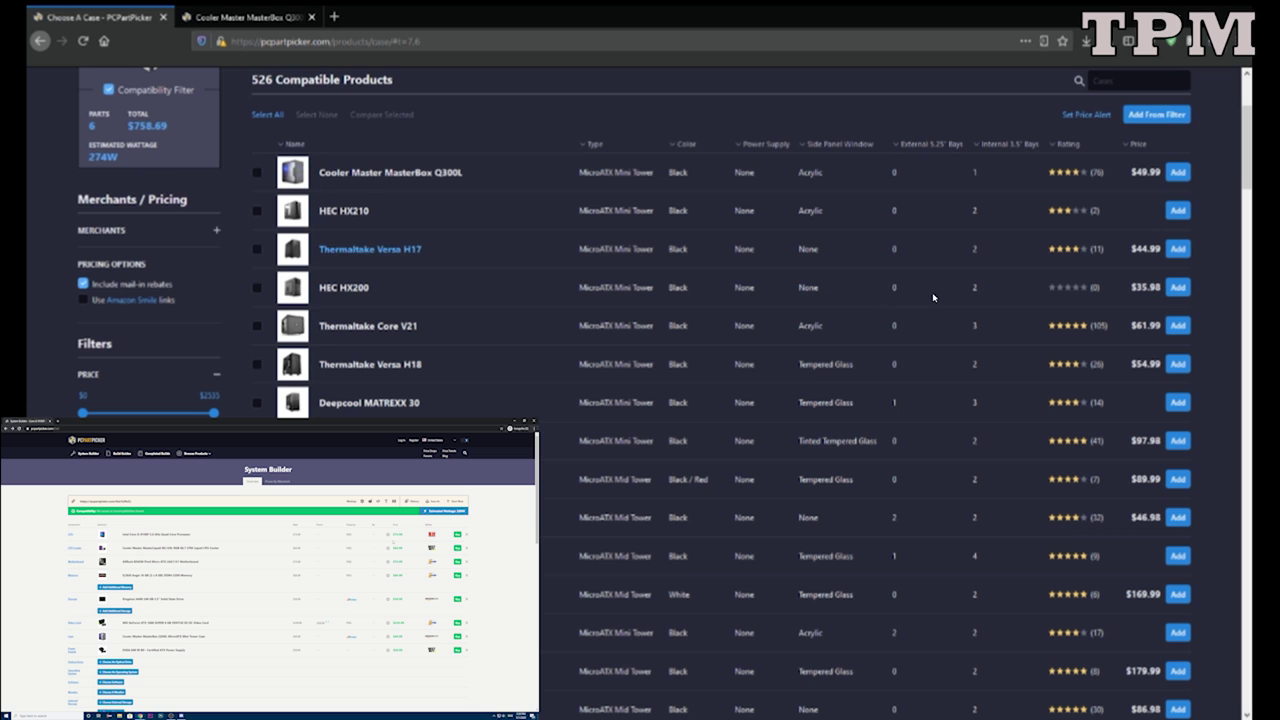
# Check the product page of the Cooler Master N200 MicroATX Mini Tower case and close it.
pyautogui.scroll(-2, 948, 331)
pyautogui.scroll(-2, 948, 331)
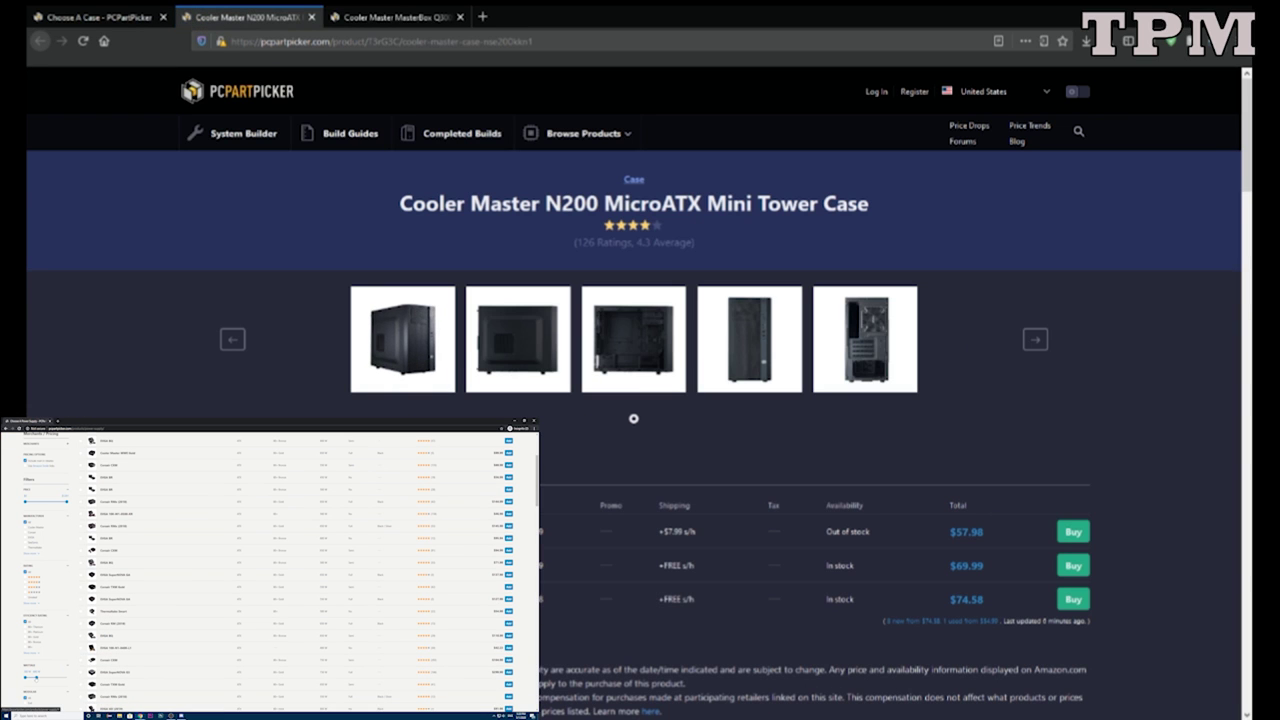
pyautogui.hotkey('ctrl', 'w')
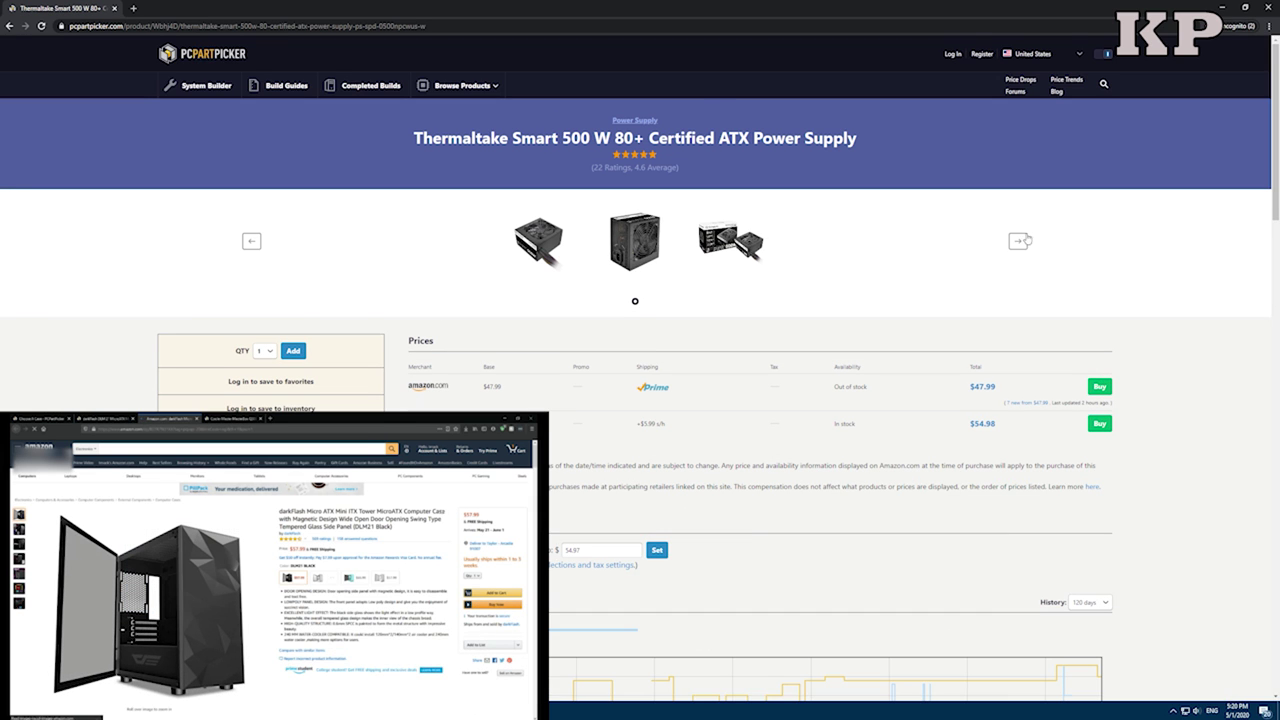
# View the boxed product photo of the Thermaltake Smart 500 W power supply enlarged and return to the power supply list.
pyautogui.click(732, 244)
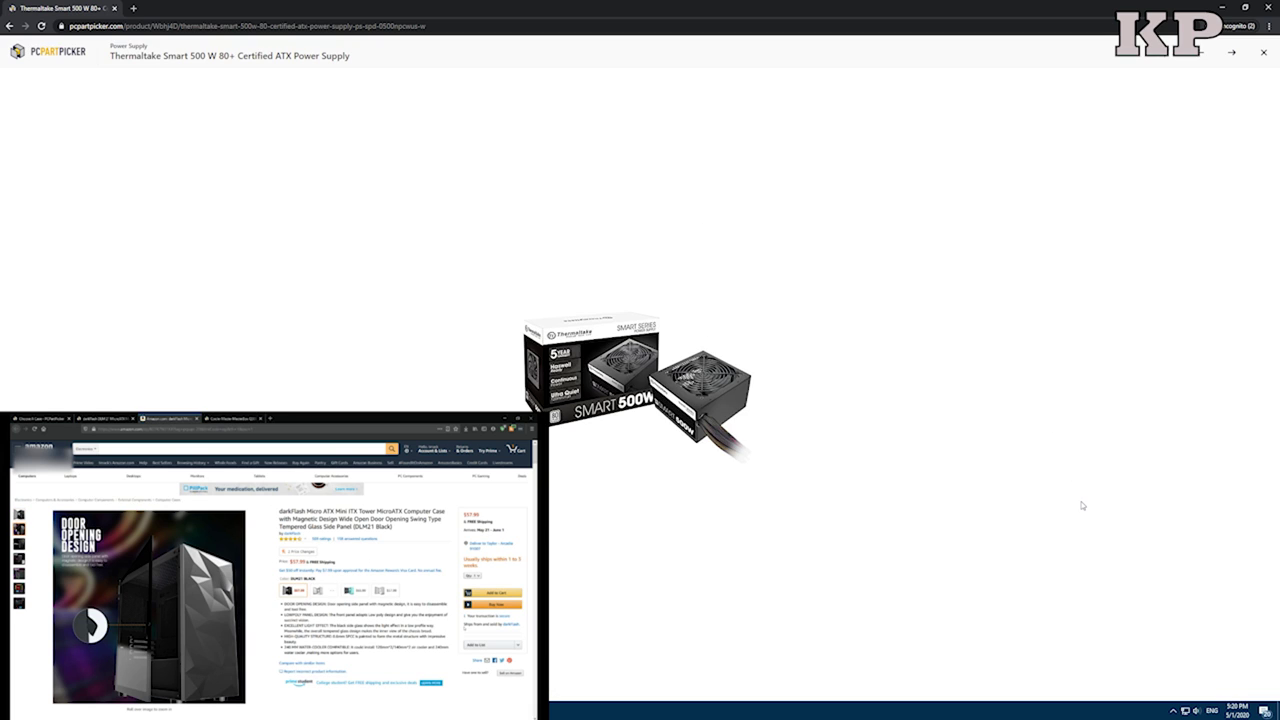
pyautogui.click(1186, 121)
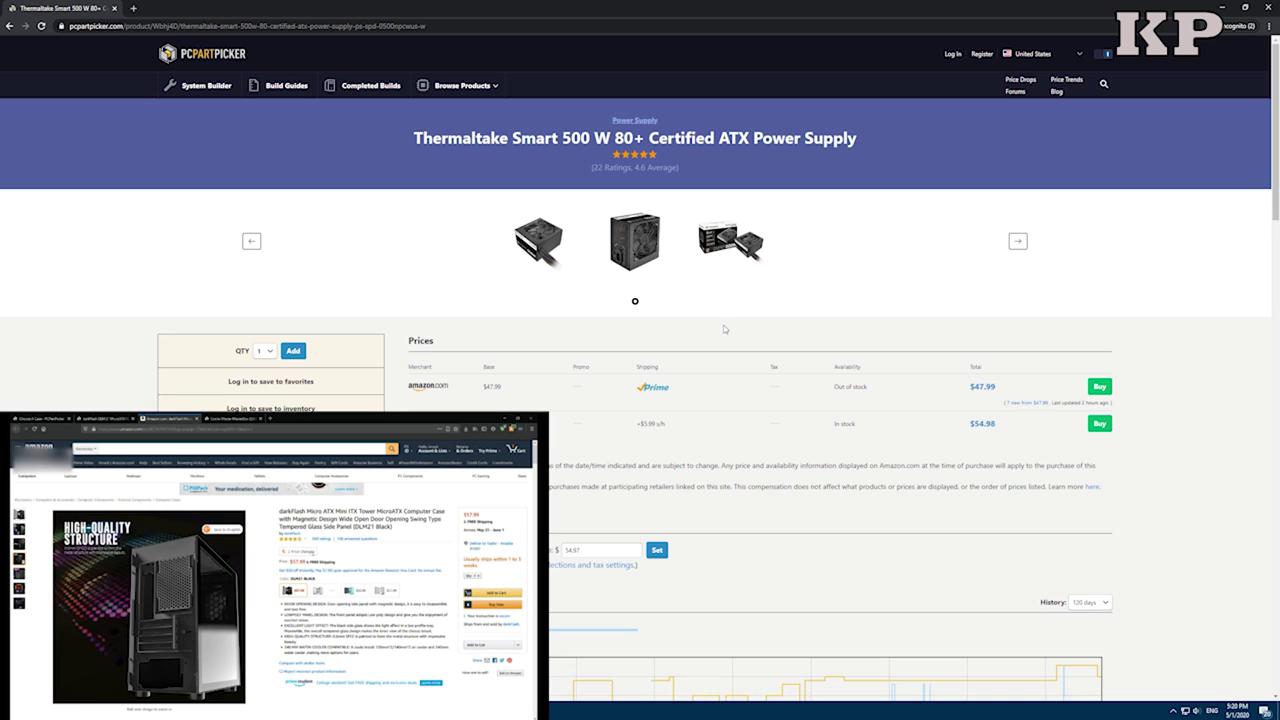
pyautogui.hotkey('alt', 'Left')
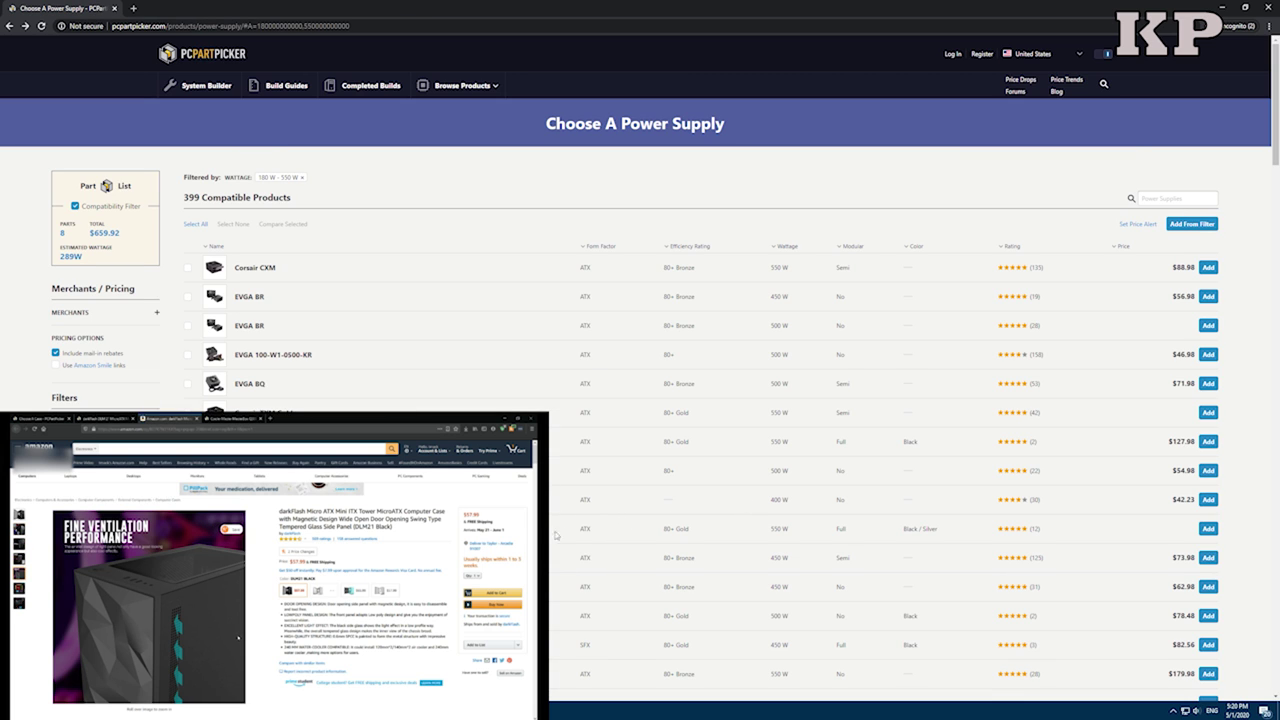
# Look over the compatible power supplies in the 180–550 W range and return to the Core i3-9100F parts list.
pyautogui.scroll(-1, 700, 400)
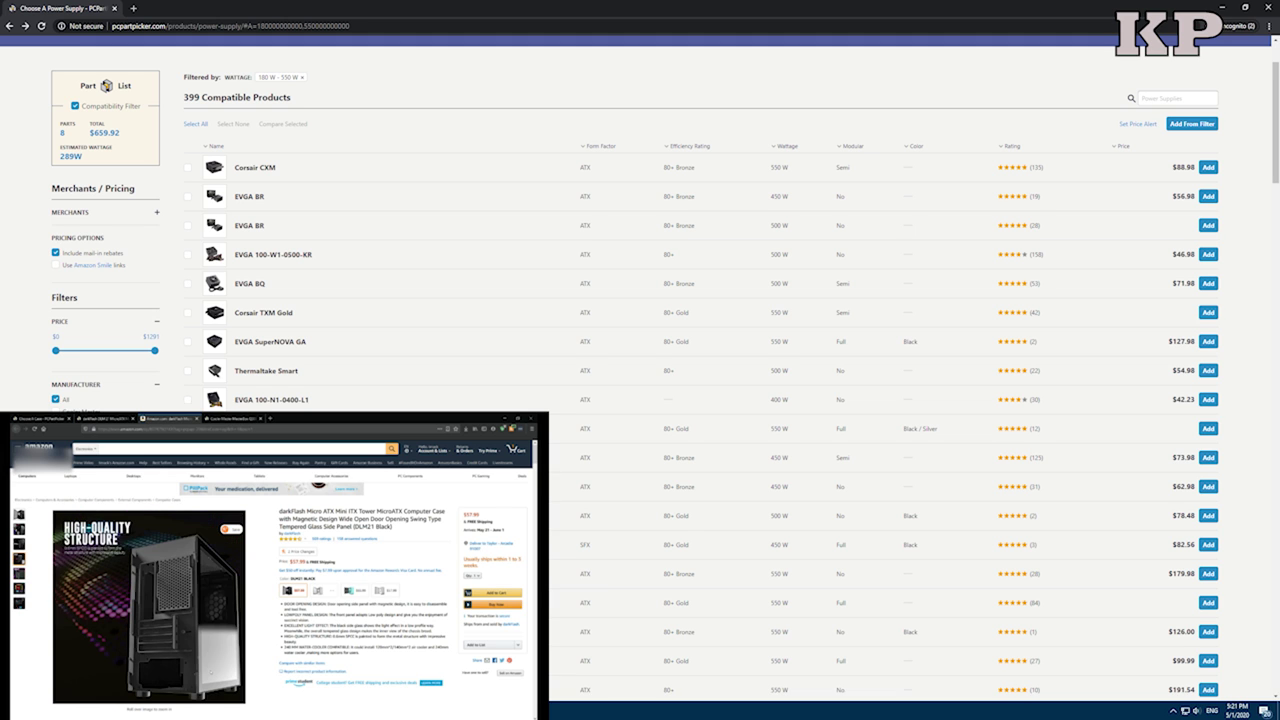
pyautogui.scroll(1, 1135, 570)
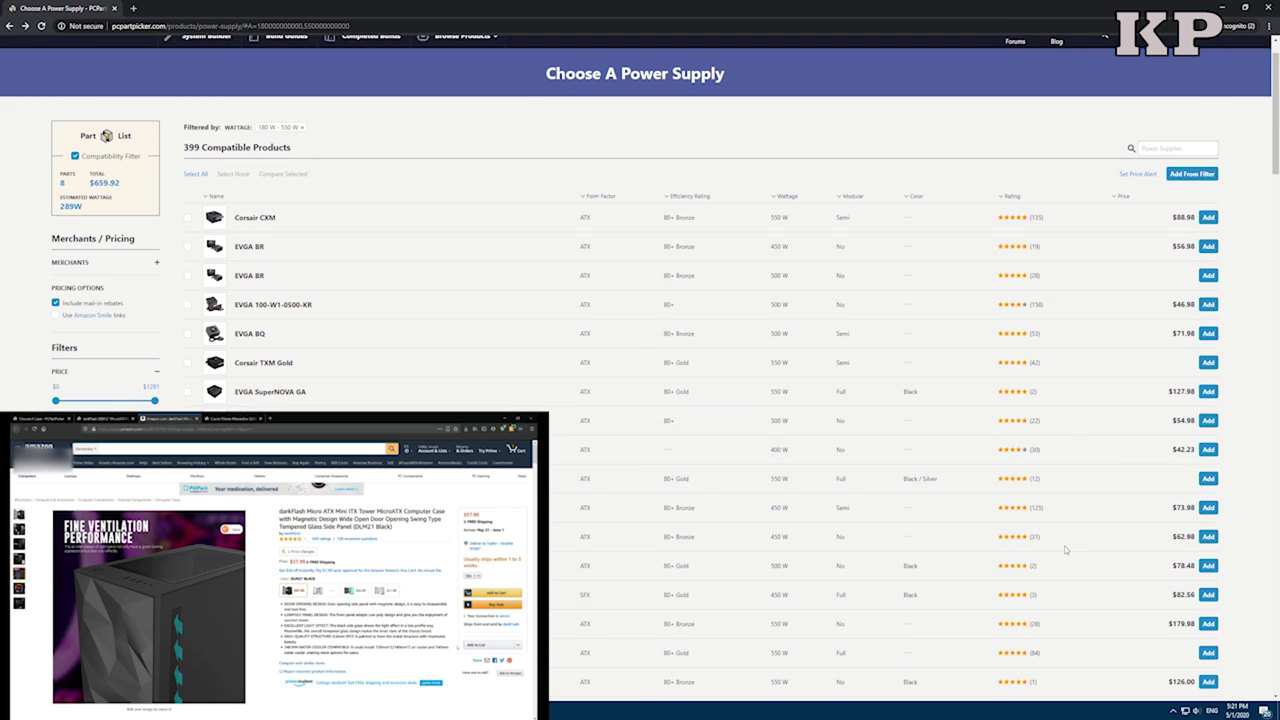
pyautogui.scroll(-2, 620, 443)
pyautogui.hotkey('alt', 'Left')
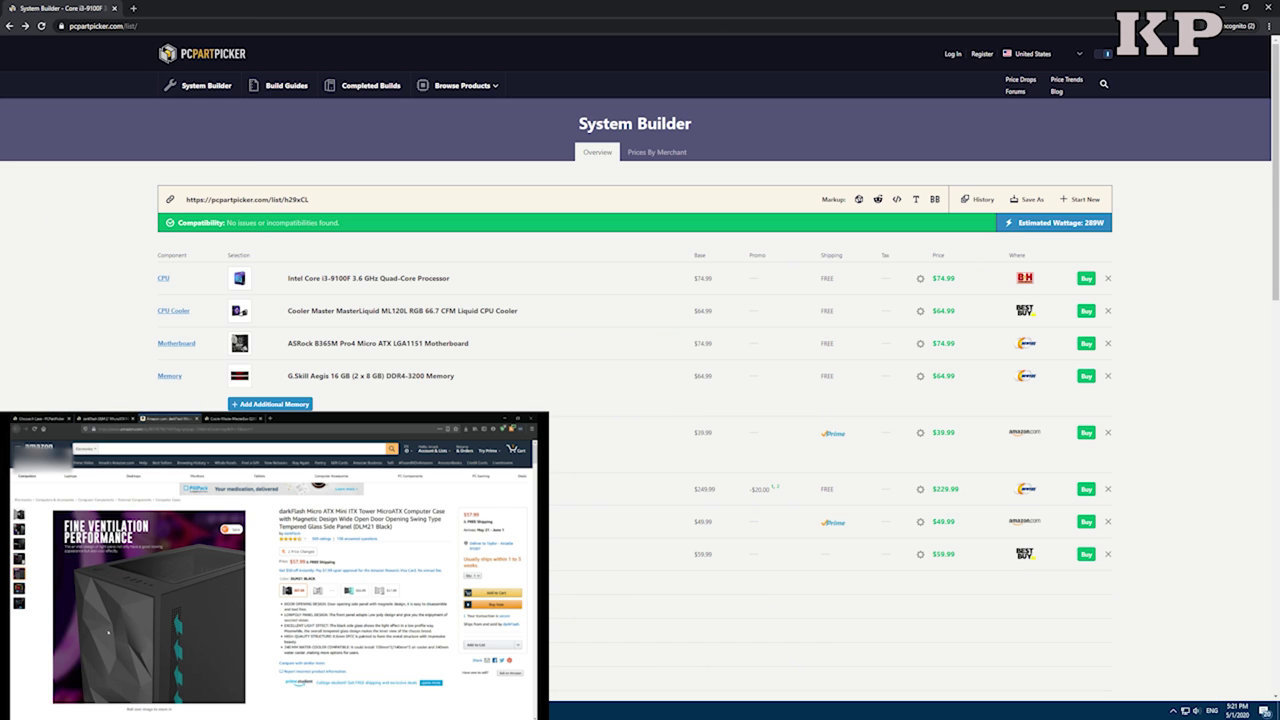
# Bring up the case selection for the Core i3-9100F build and filter it to the MicroATX Mid Tower type.
pyautogui.click(170, 521)
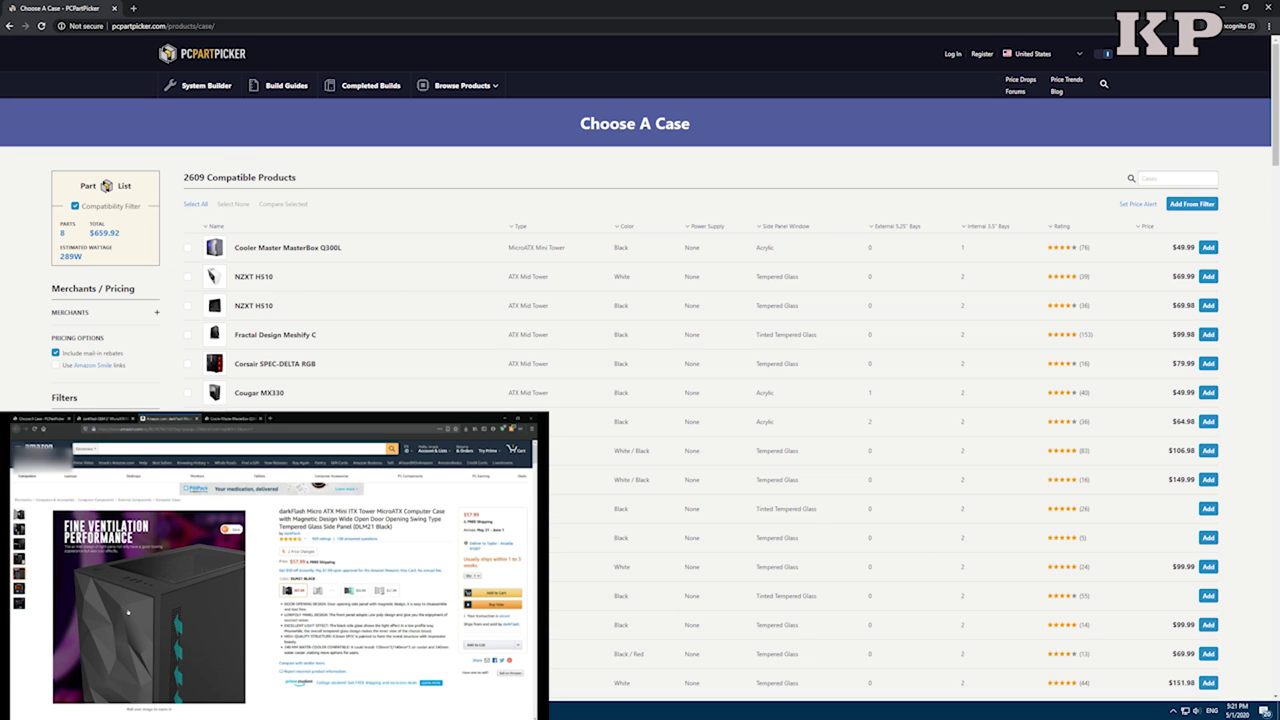
pyautogui.scroll(-2, 276, 363)
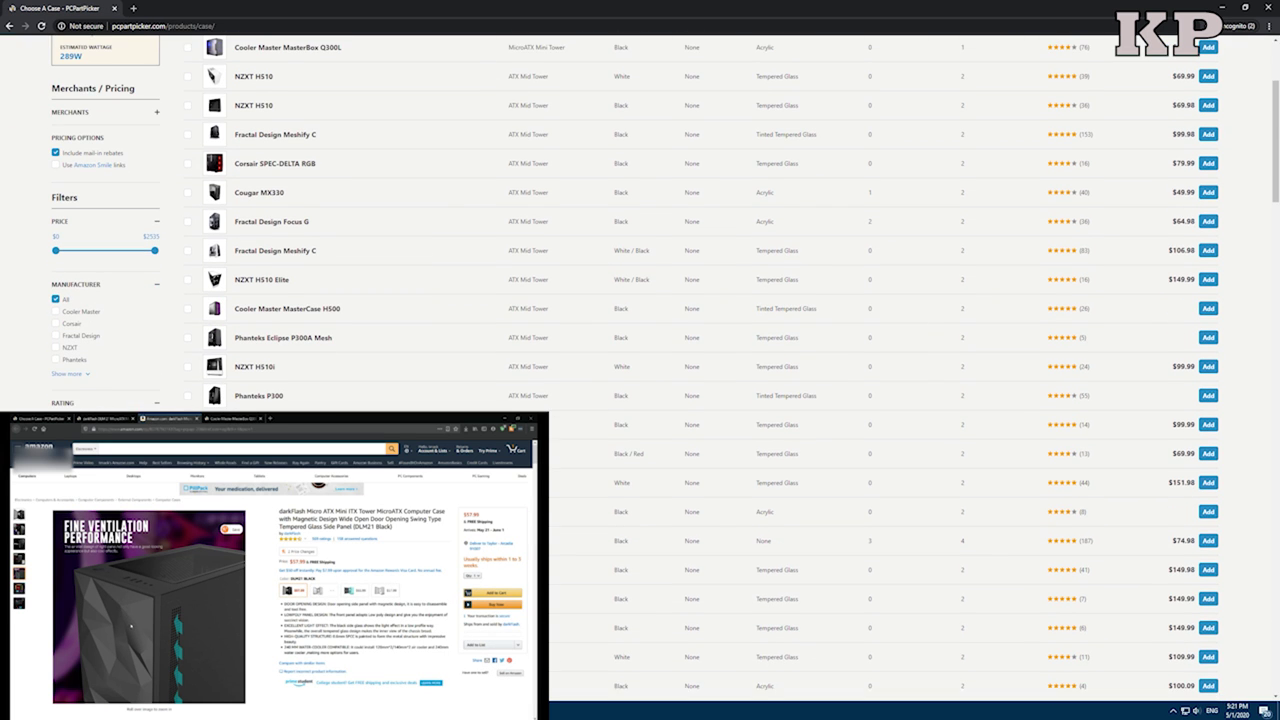
pyautogui.scroll(2, 262, 262)
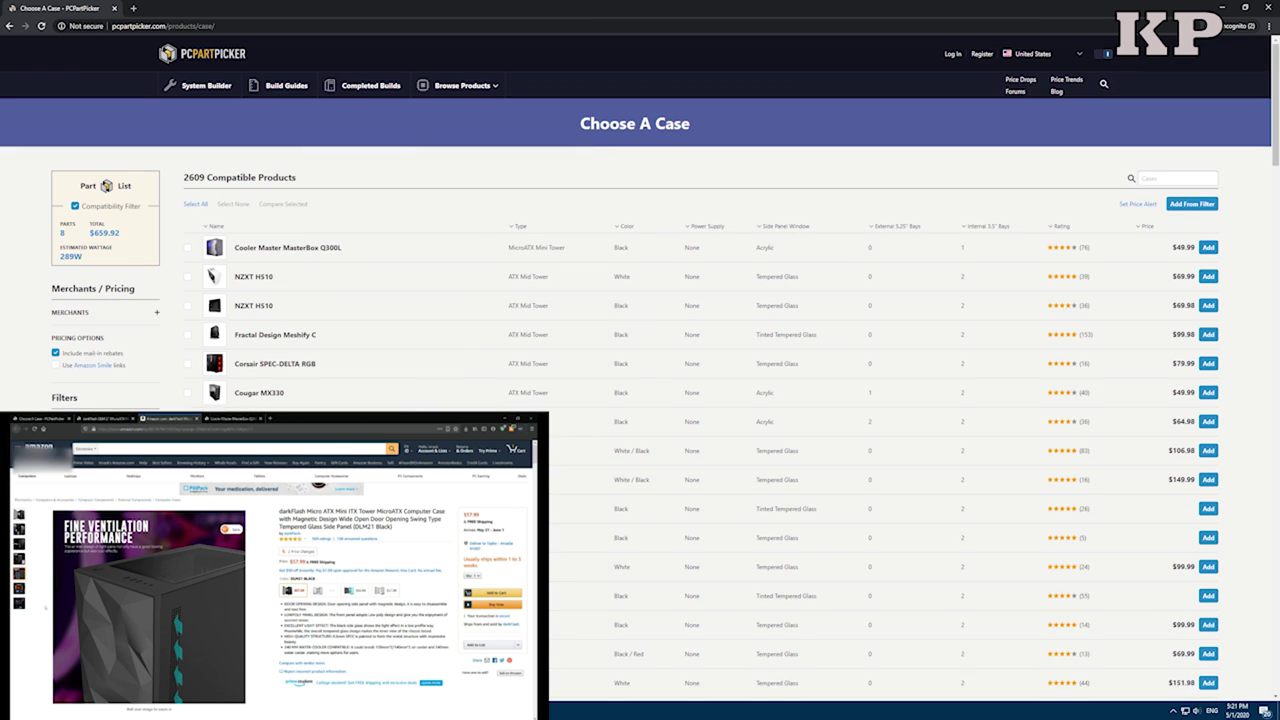
pyautogui.scroll(-3, 640, 377)
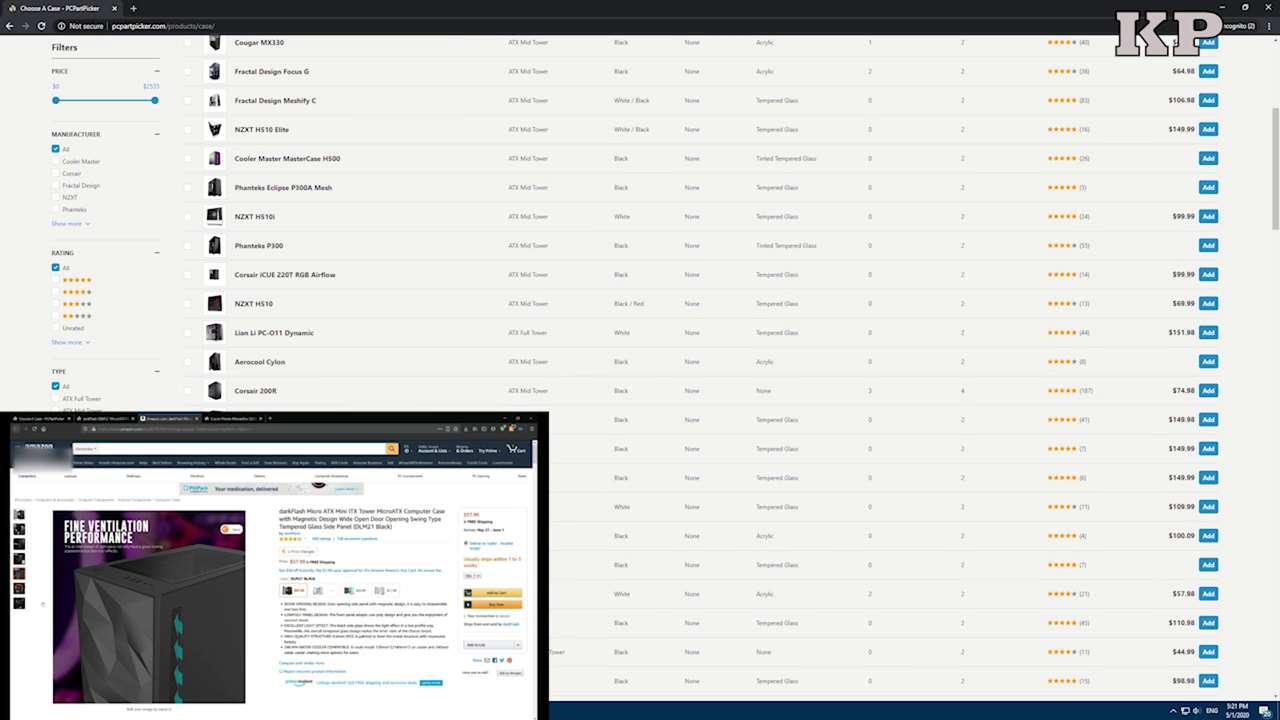
pyautogui.click(60, 422)
pyautogui.scroll(3, 60, 422)
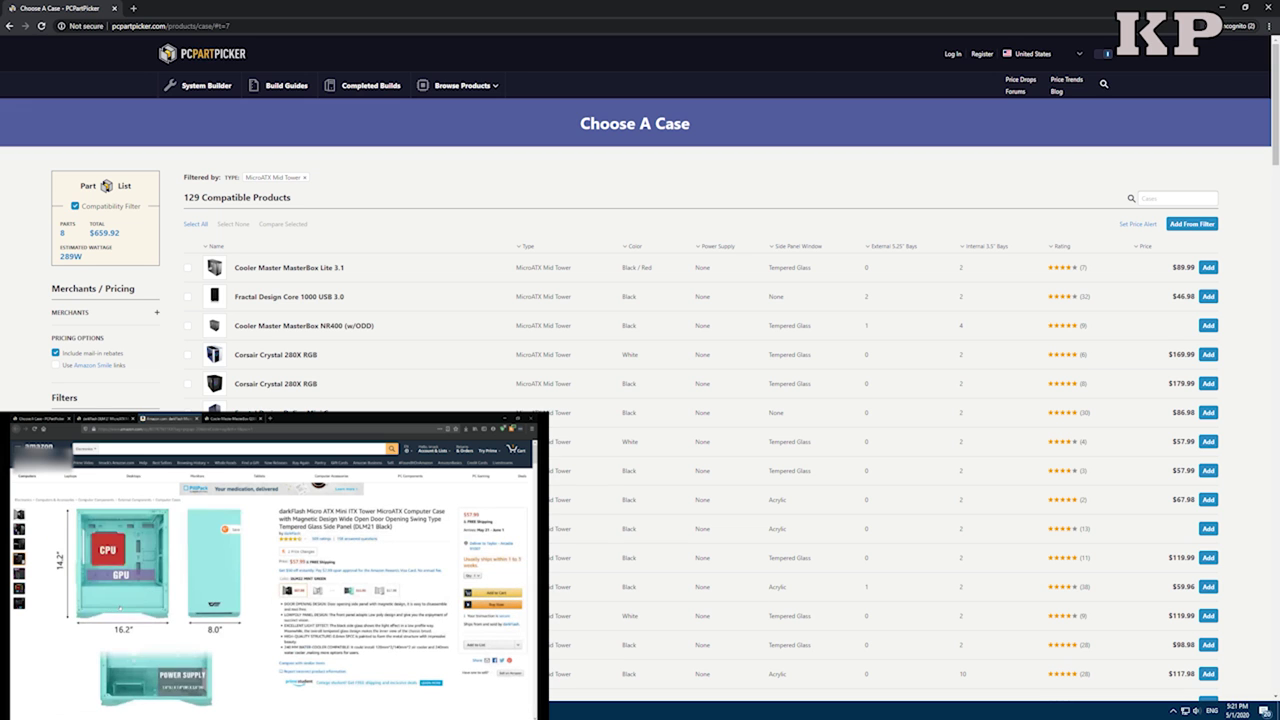
# Find the black darkFlash DLM 21 among the filtered cases, view its enlarged photo and product details, and return to the case list.
pyautogui.scroll(-1, 700, 400)
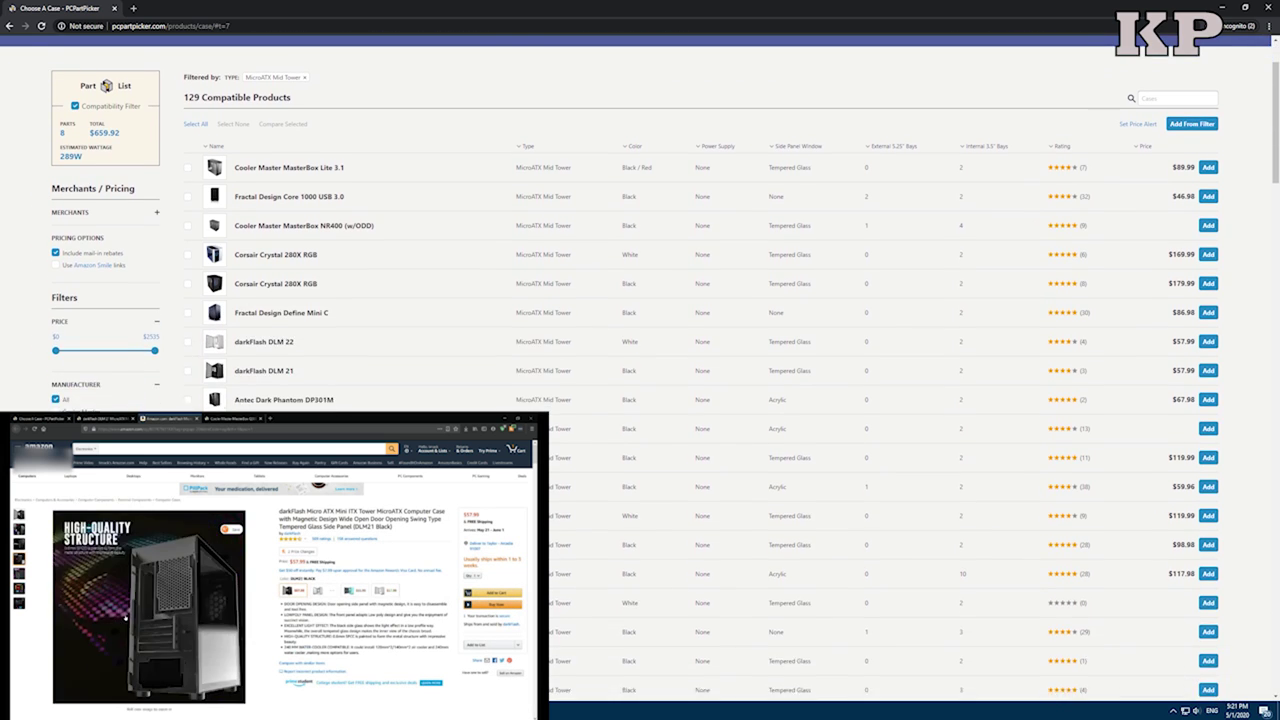
pyautogui.scroll(-1, 700, 400)
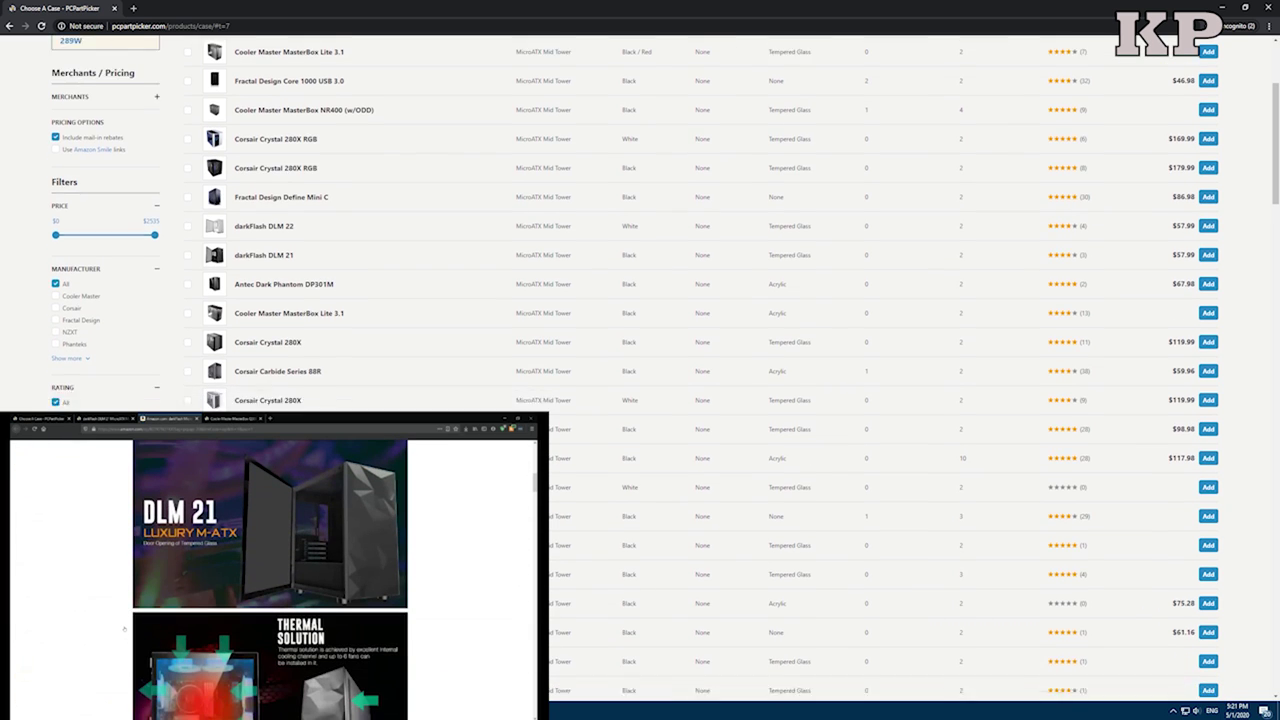
pyautogui.scroll(-3, 700, 400)
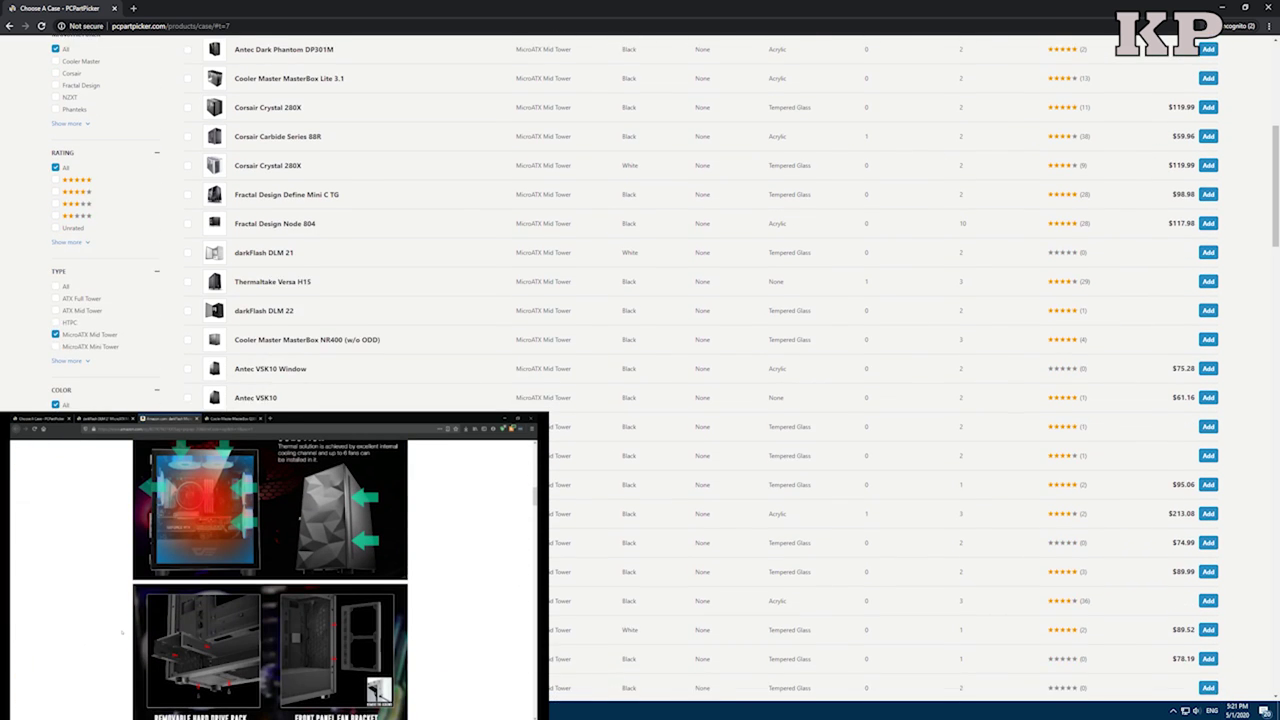
pyautogui.scroll(-3, 700, 400)
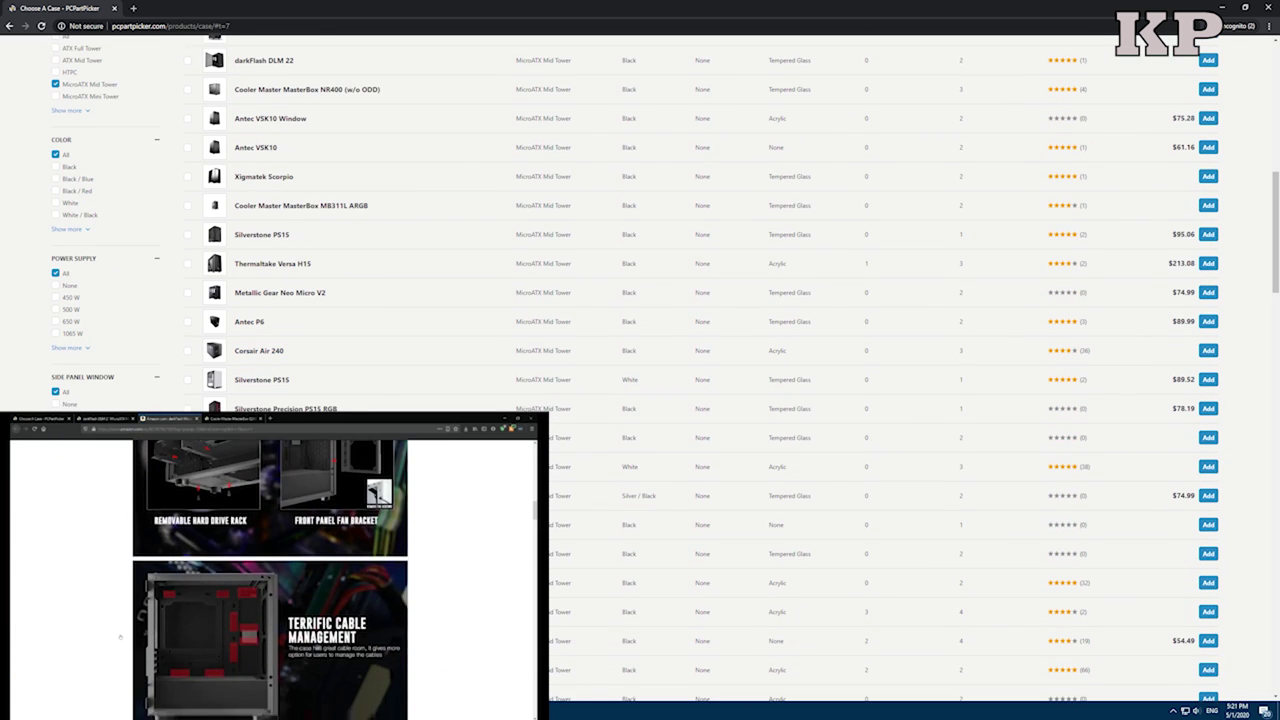
pyautogui.scroll(3, 310, 326)
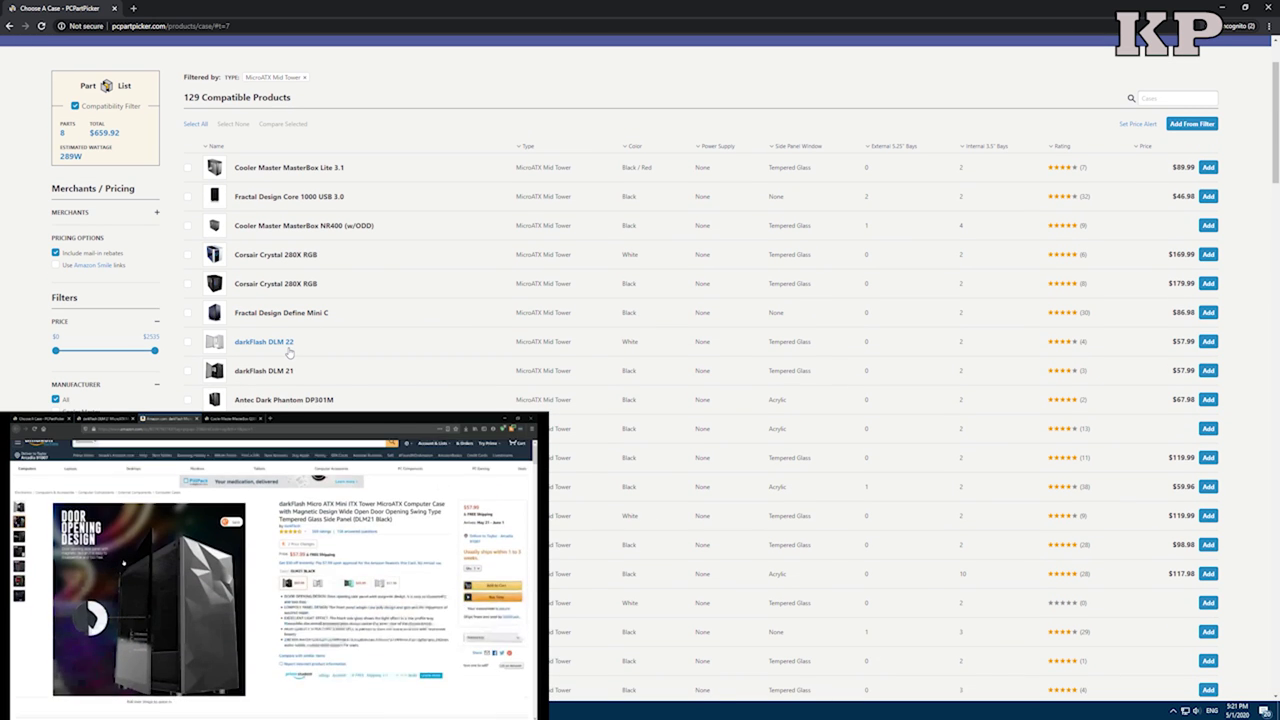
pyautogui.click(268, 381)
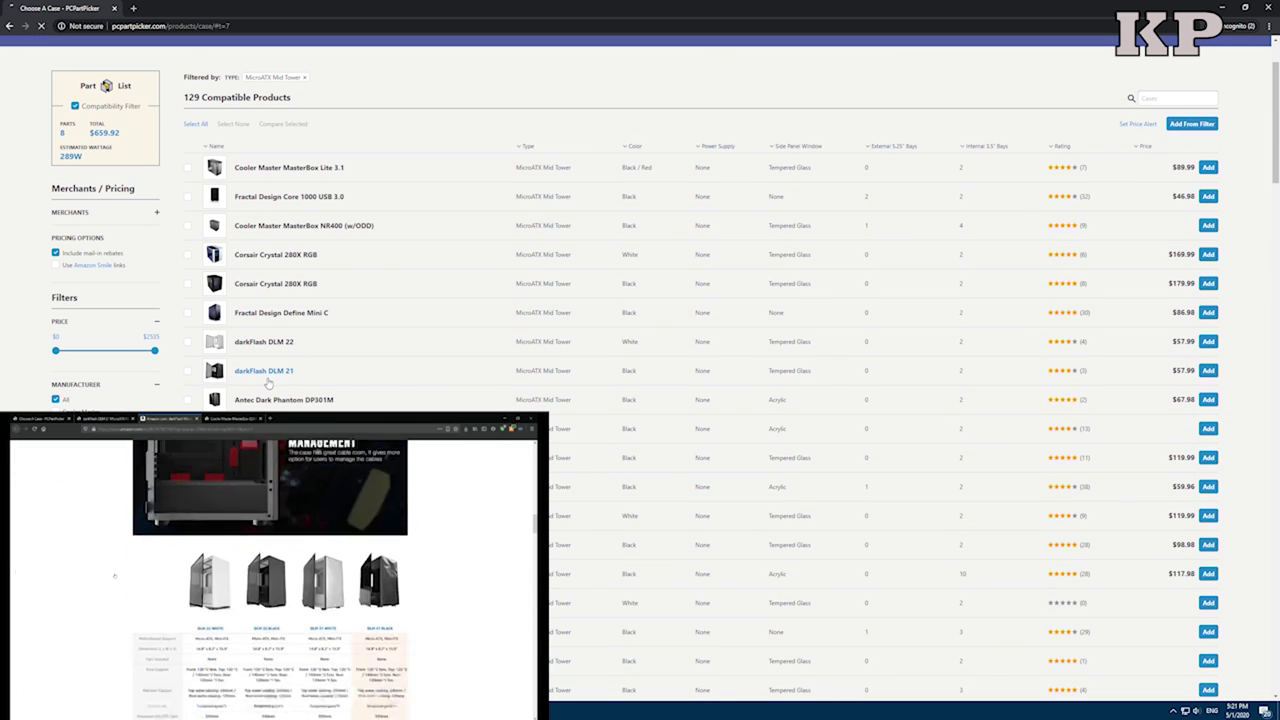
pyautogui.click(270, 280)
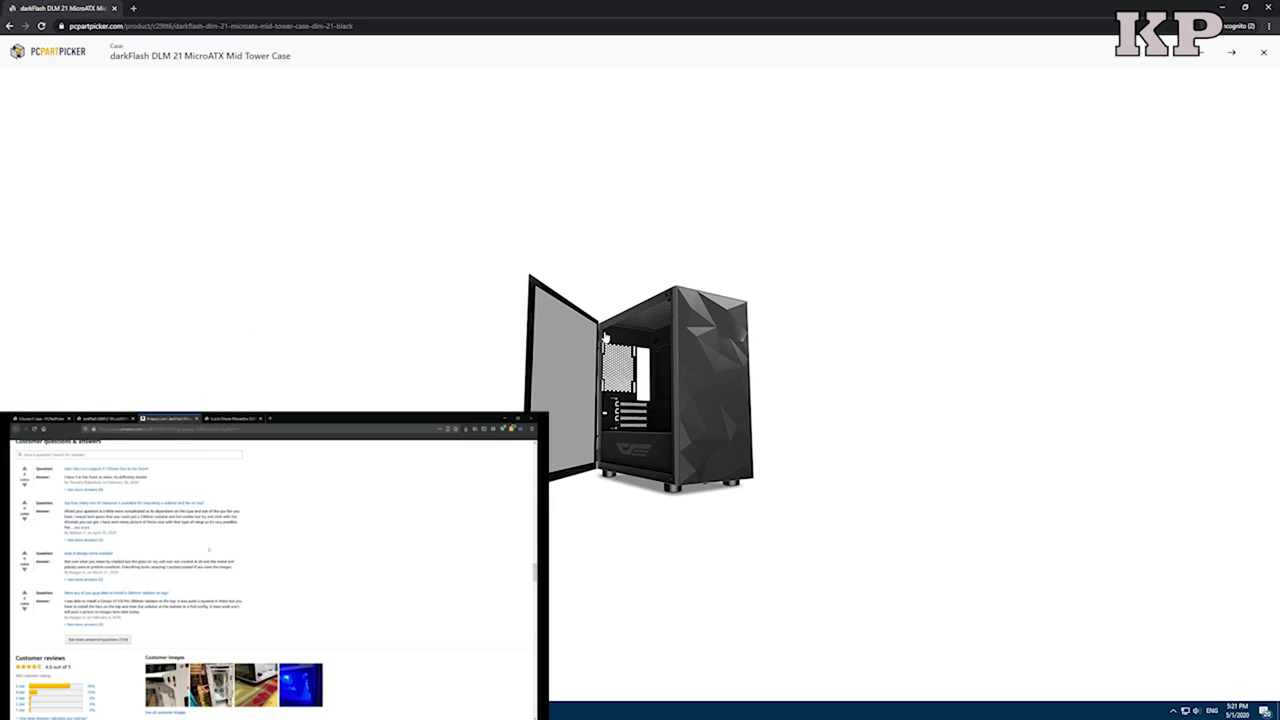
pyautogui.click(866, 404)
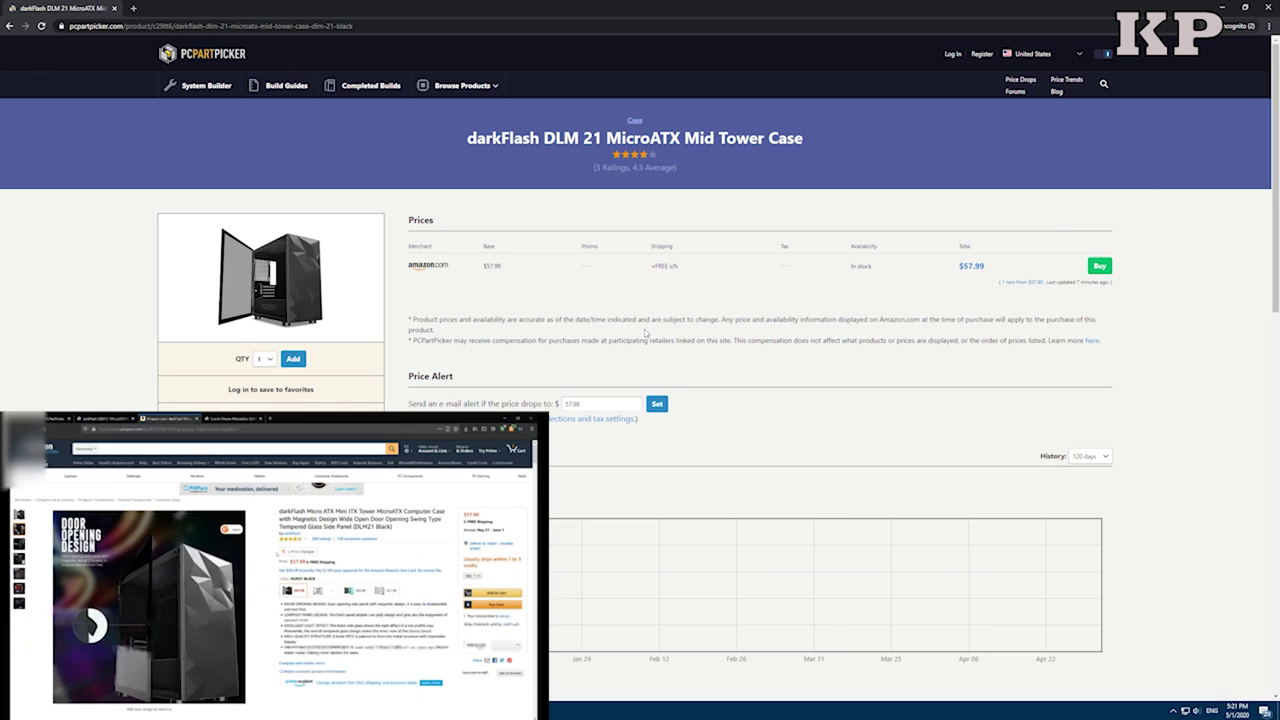
pyautogui.scroll(-3, 645, 338)
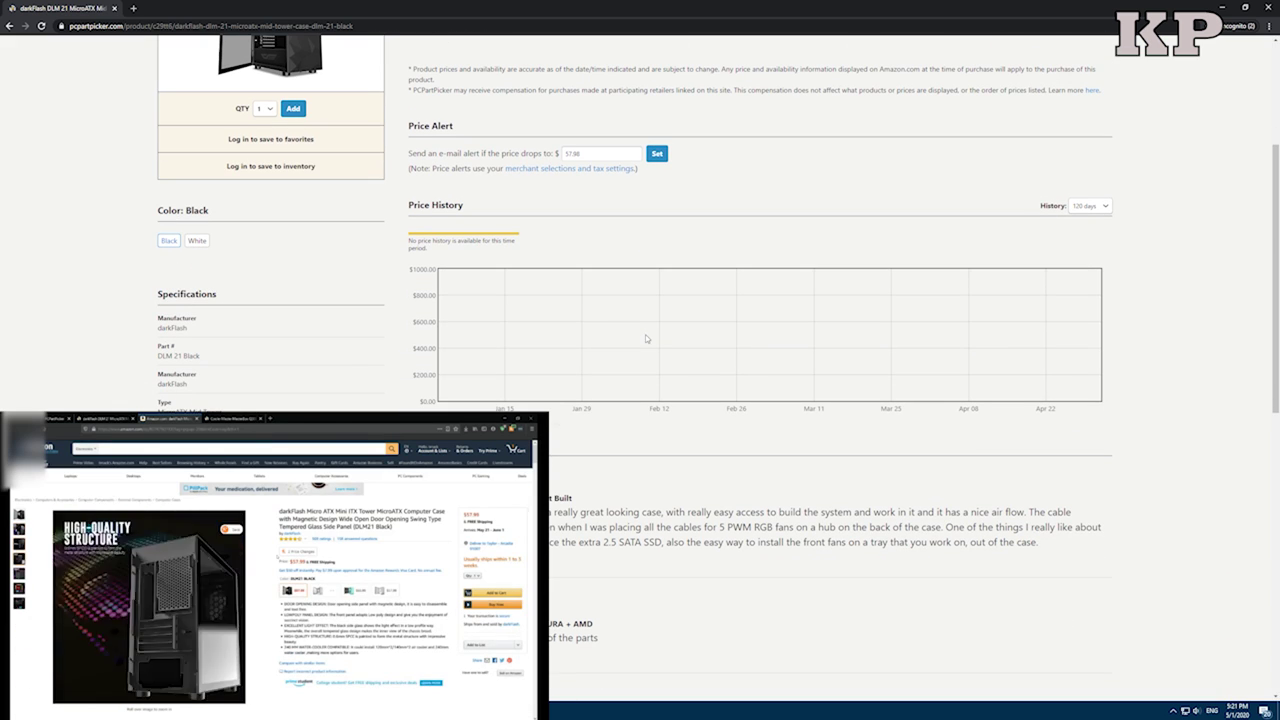
pyautogui.hotkey('alt', 'Left')
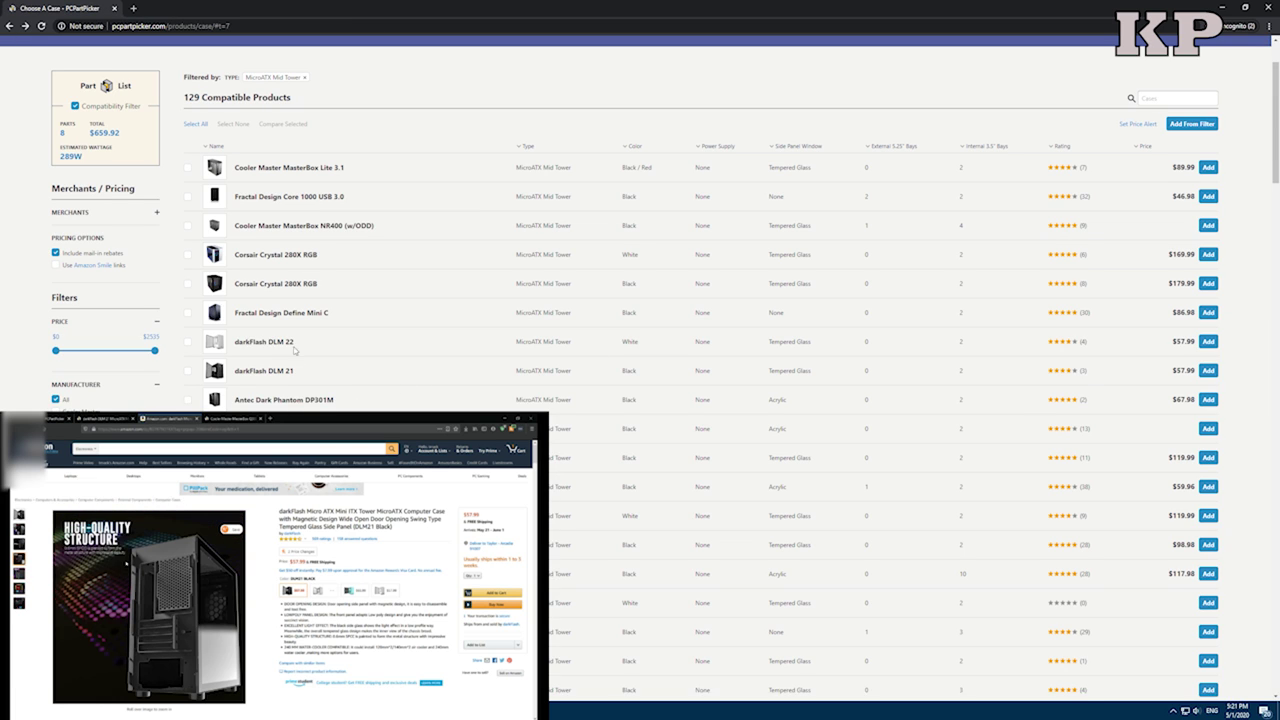
# View the white darkFlash DLM 22 case's enlarged photo, specifications and reviews, and return to the case list.
pyautogui.click(288, 342)
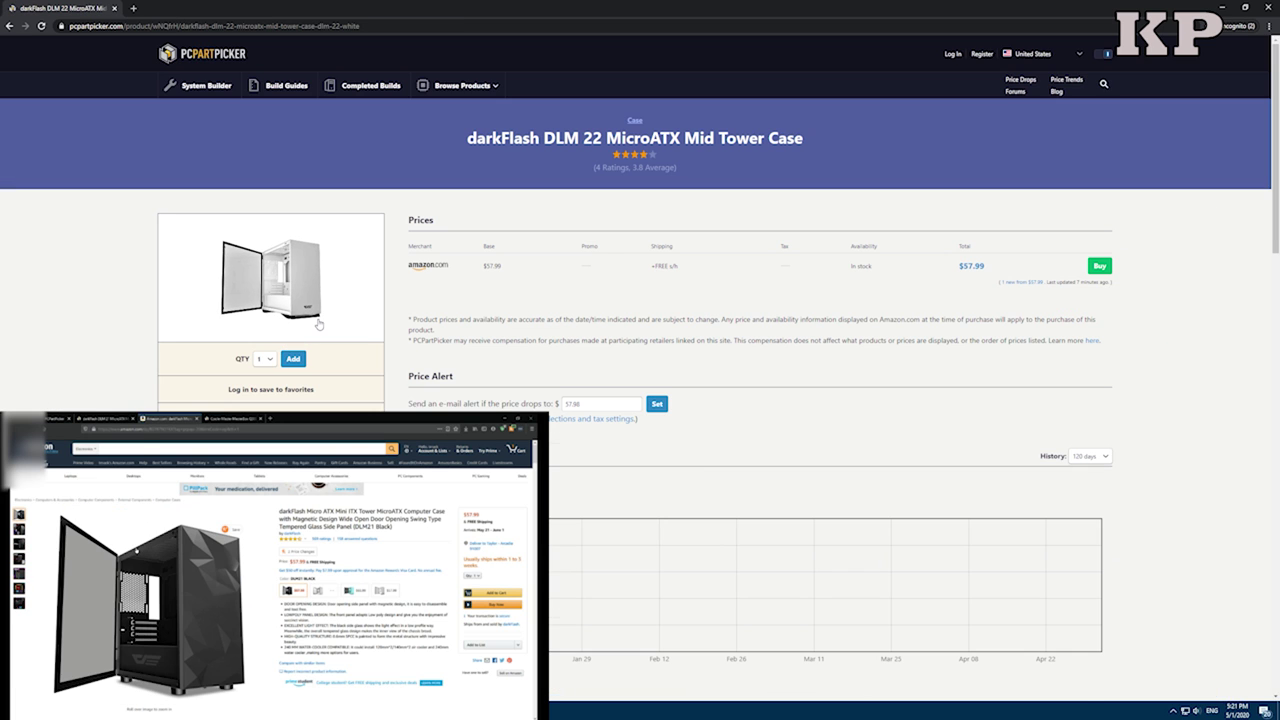
pyautogui.click(318, 319)
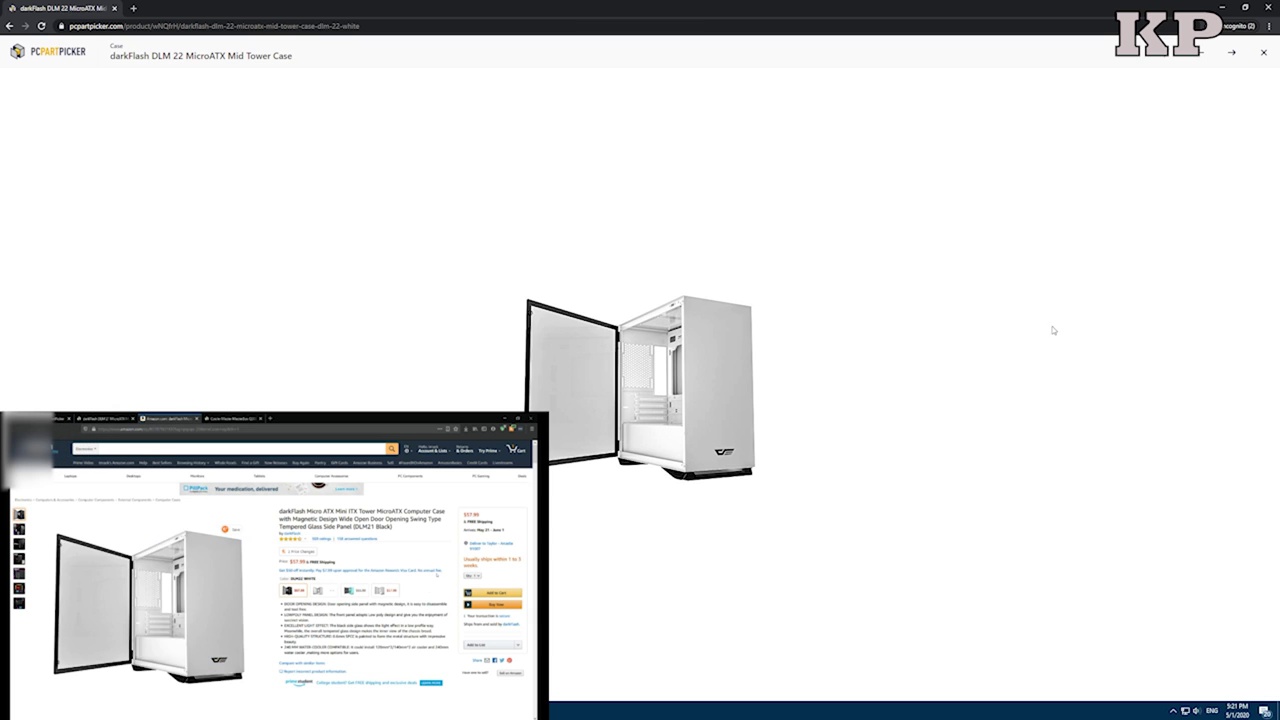
pyautogui.click(1263, 52)
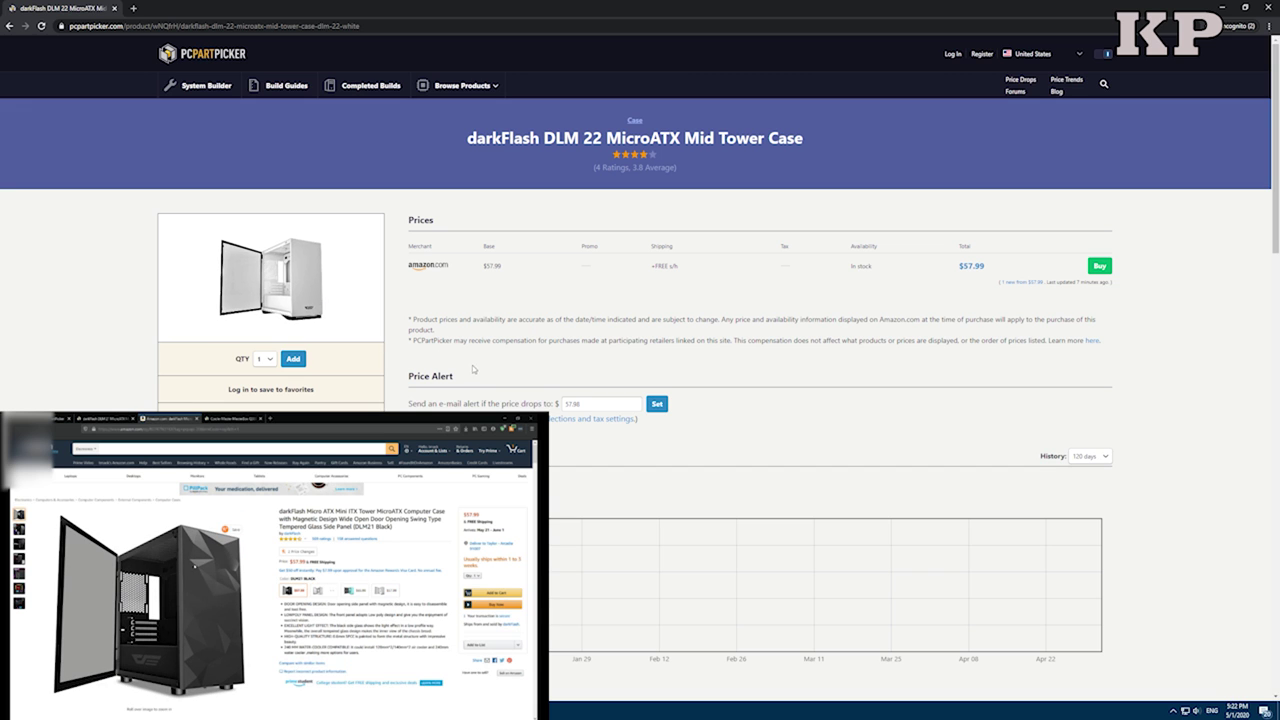
pyautogui.scroll(-6, 466, 395)
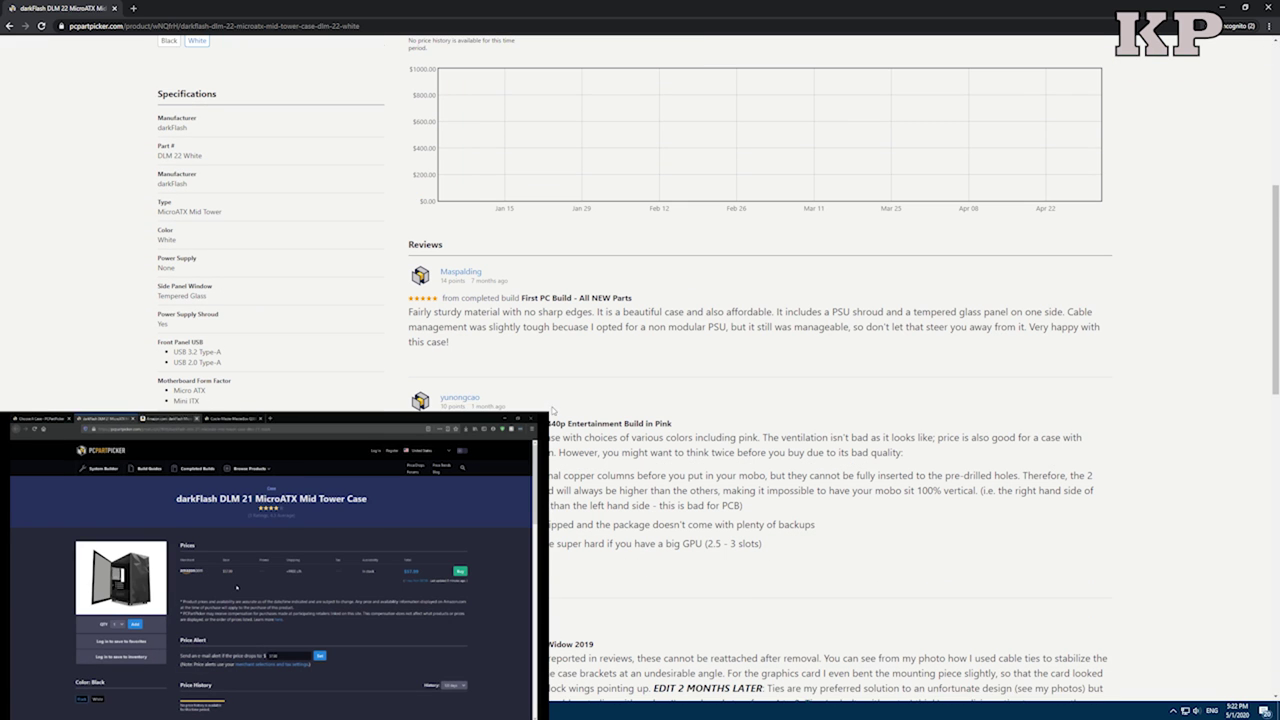
pyautogui.hotkey('alt', 'Left')
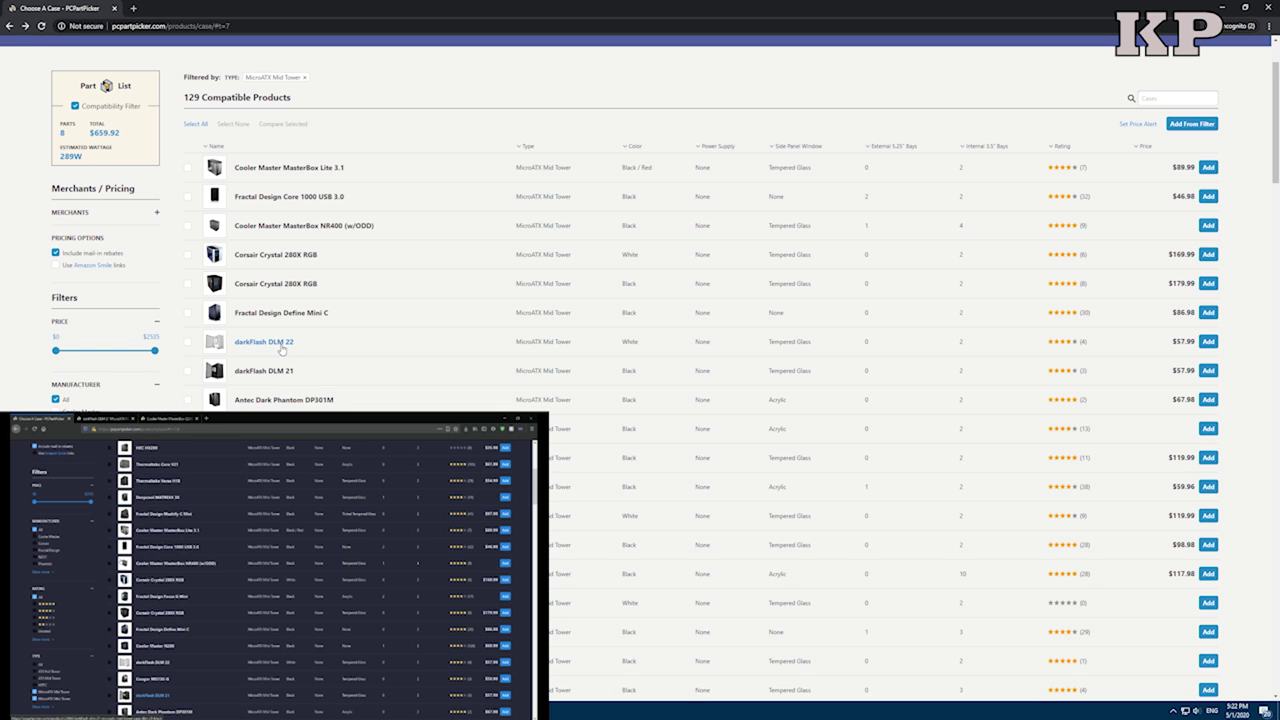
# Check the product page of the white darkFlash DLM 21 case and go back to the build's parts list.
pyautogui.scroll(-2, 293, 387)
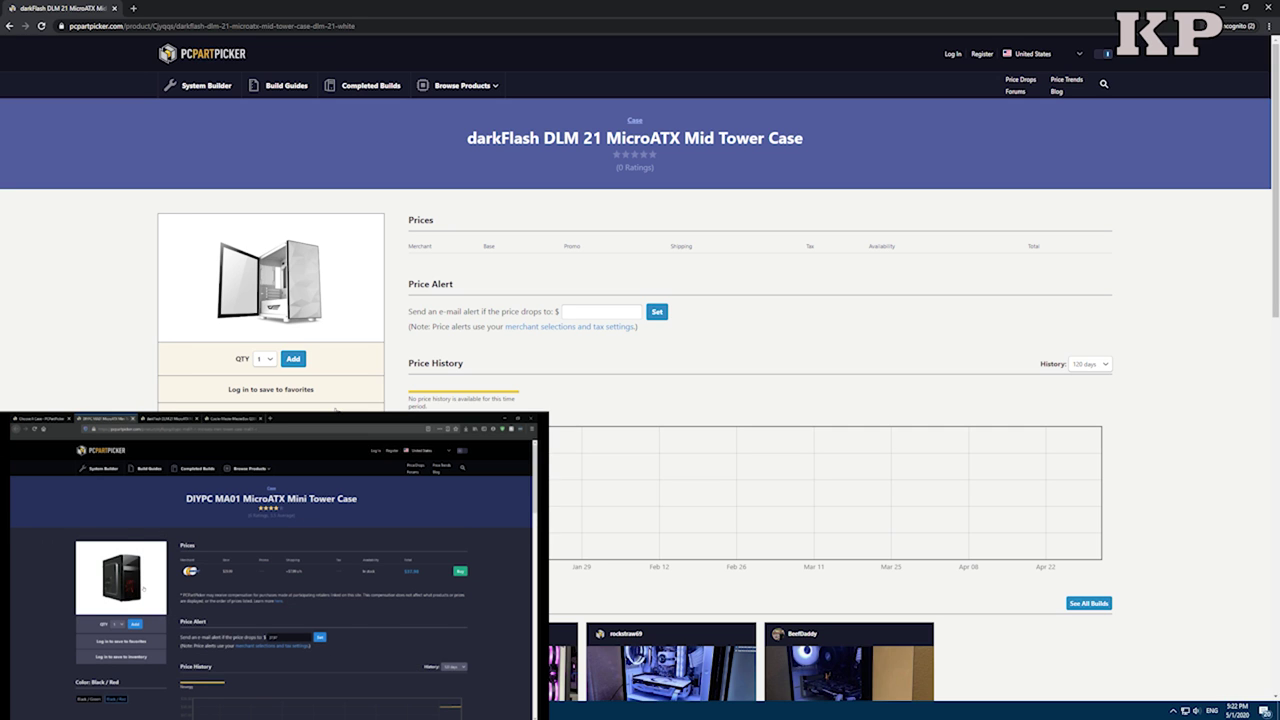
pyautogui.hotkey('alt', 'Left')
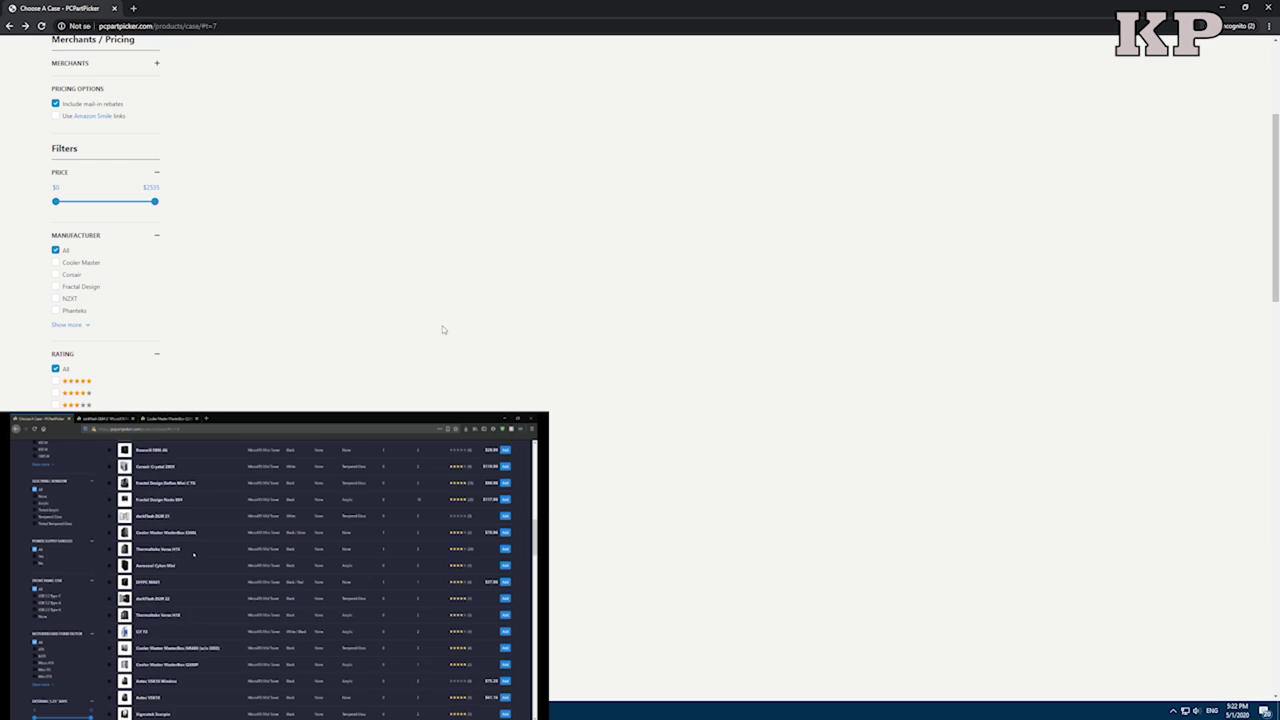
pyautogui.scroll(-1, 443, 335)
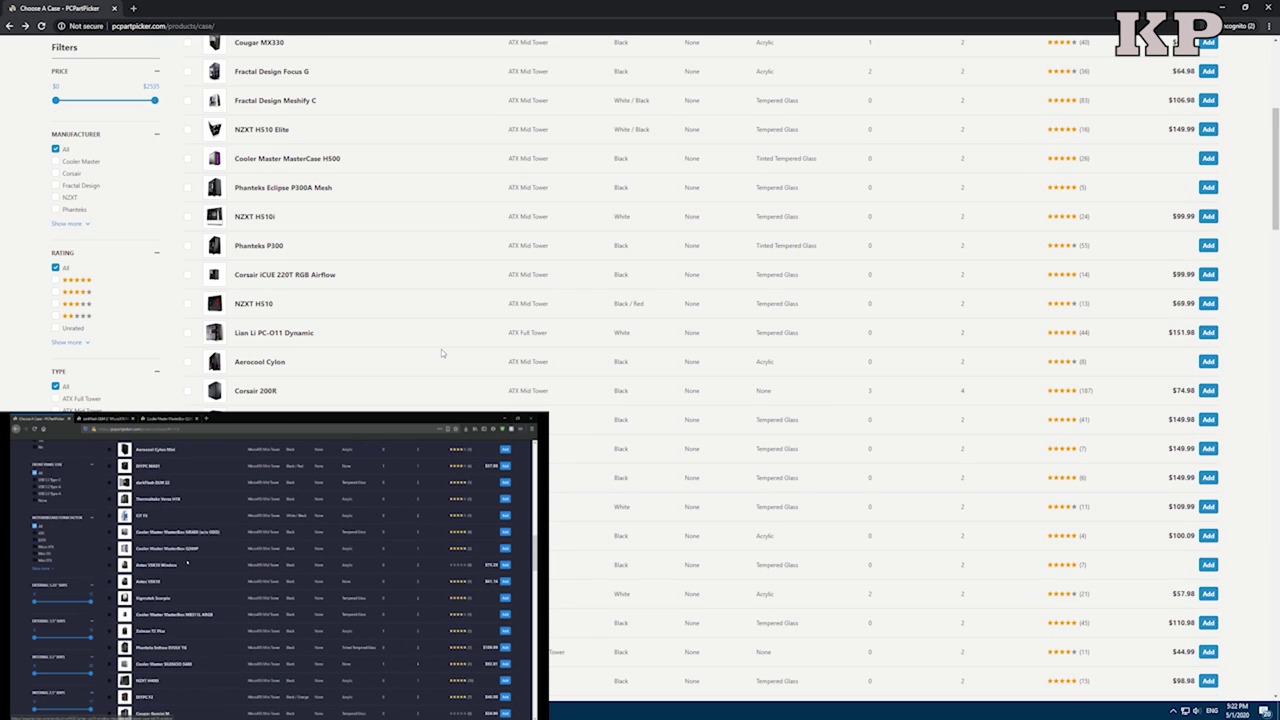
pyautogui.scroll(3, 443, 343)
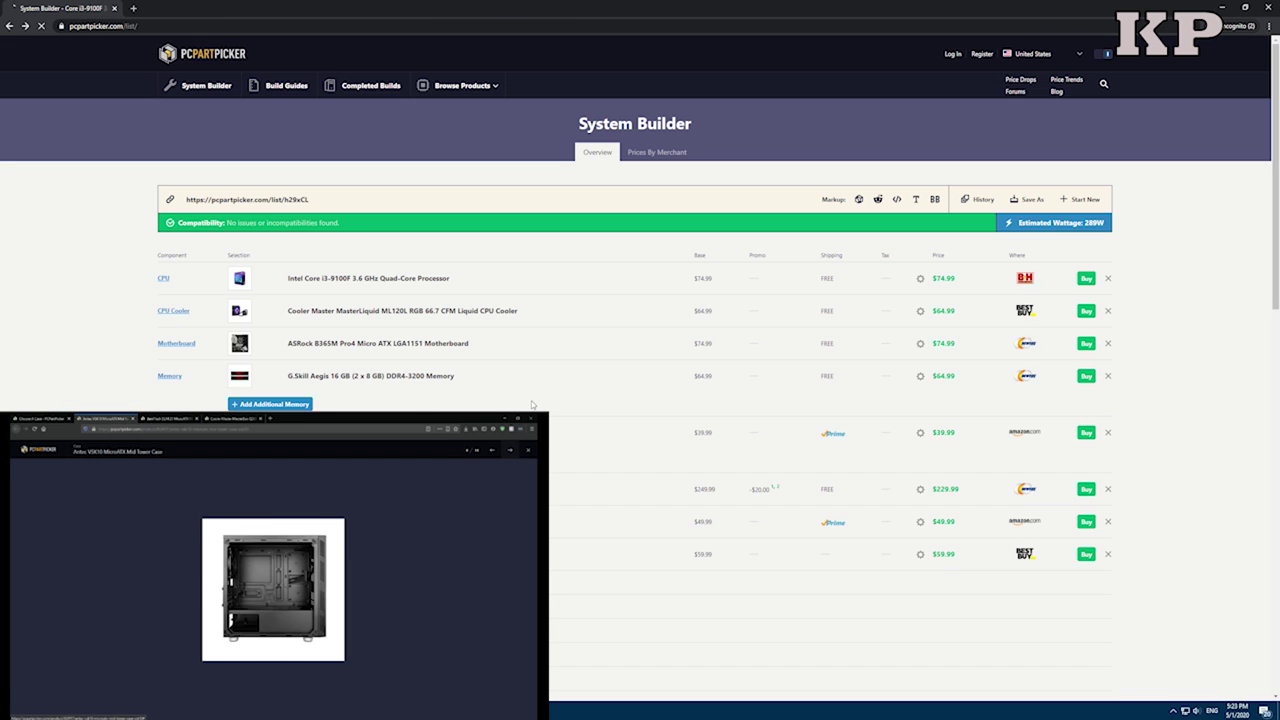
# Review the selected parts, their prices and the total cost of the Core i3-9100F build.
pyautogui.scroll(-3, 830, 300)
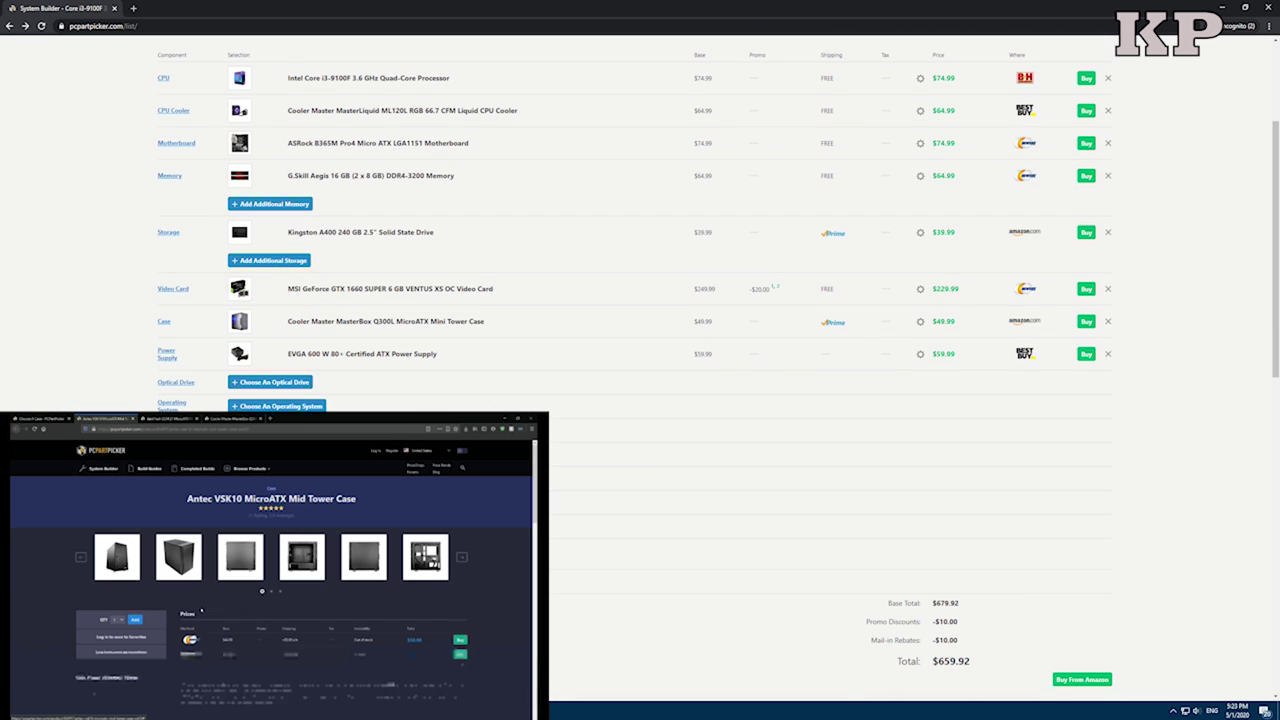
pyautogui.scroll(-2, 830, 300)
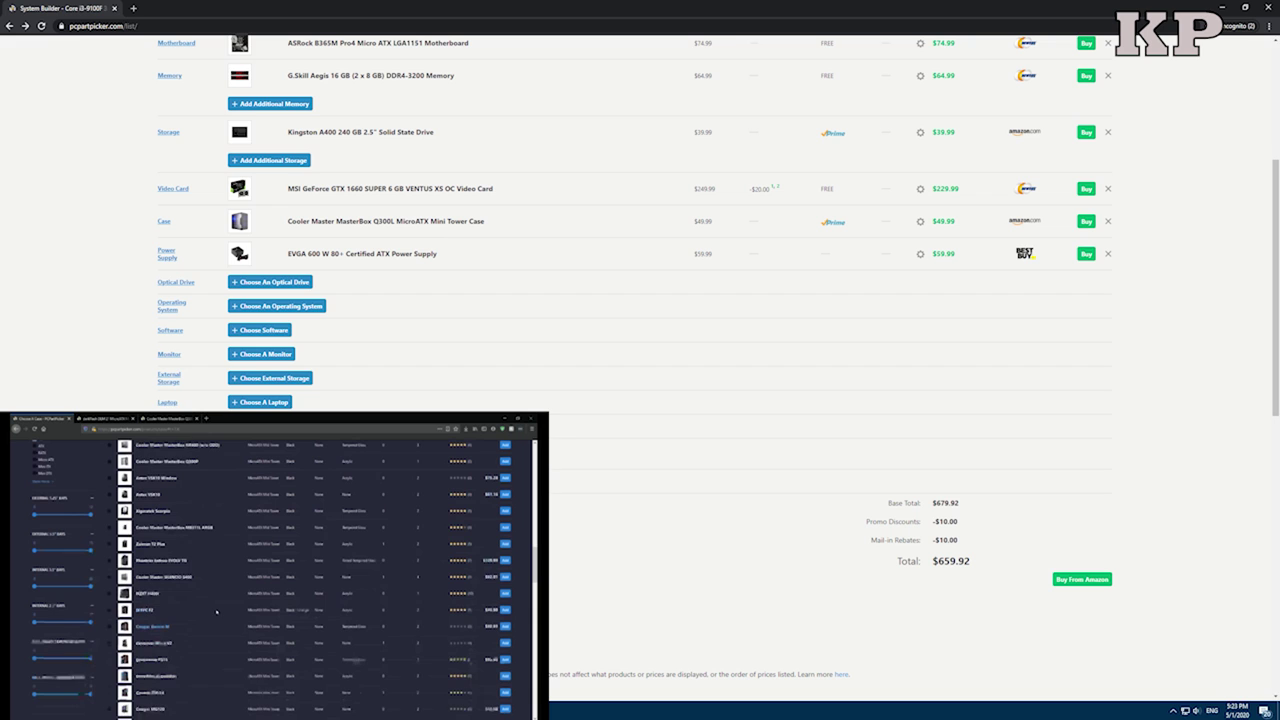
pyautogui.scroll(1, 557, 440)
pyautogui.scroll(1, 557, 440)
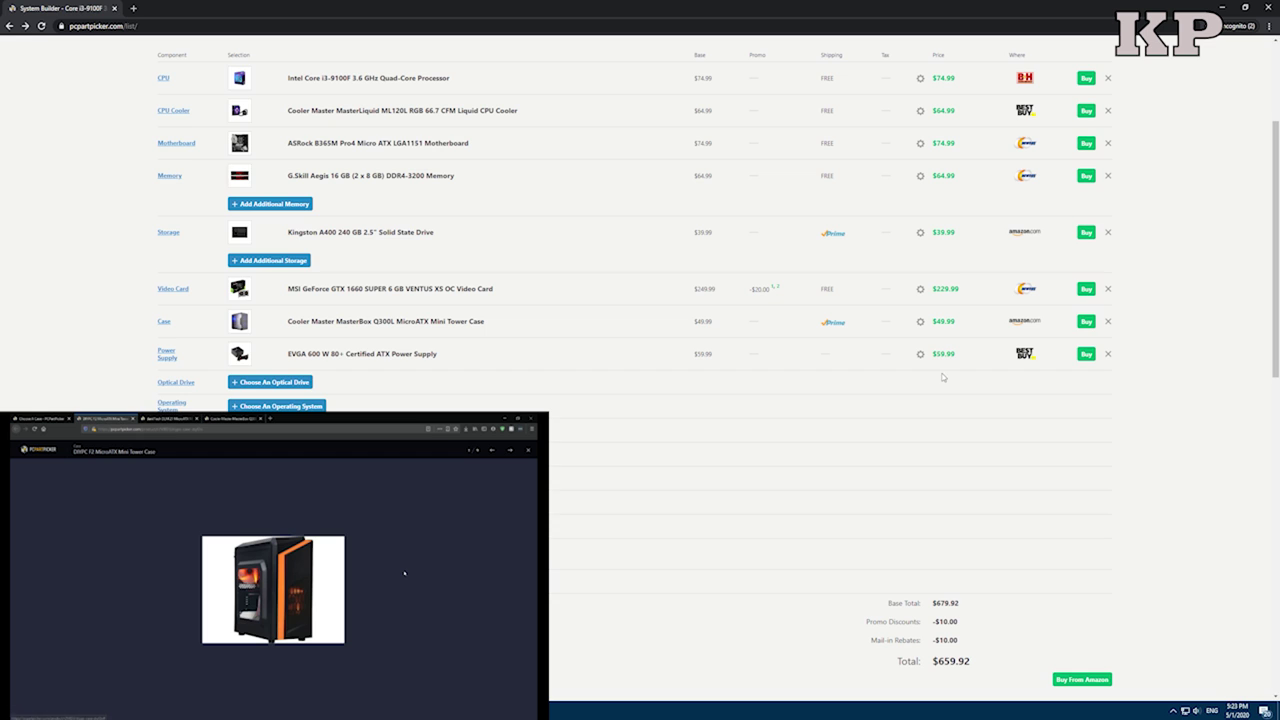
# Browse the compatible CPU coolers for the Core i3-9100F build and open the ARCTIC Freezer 34 eSports DUO product page.
pyautogui.scroll(3, 944, 380)
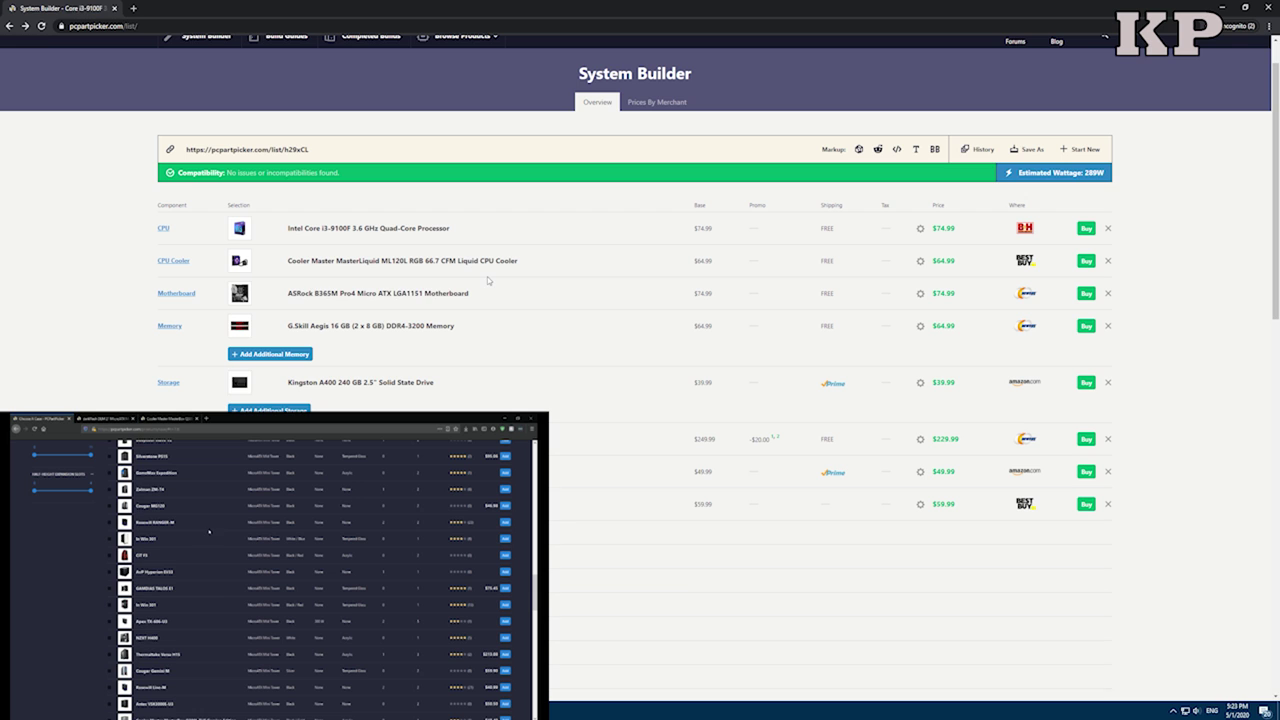
pyautogui.click(176, 262)
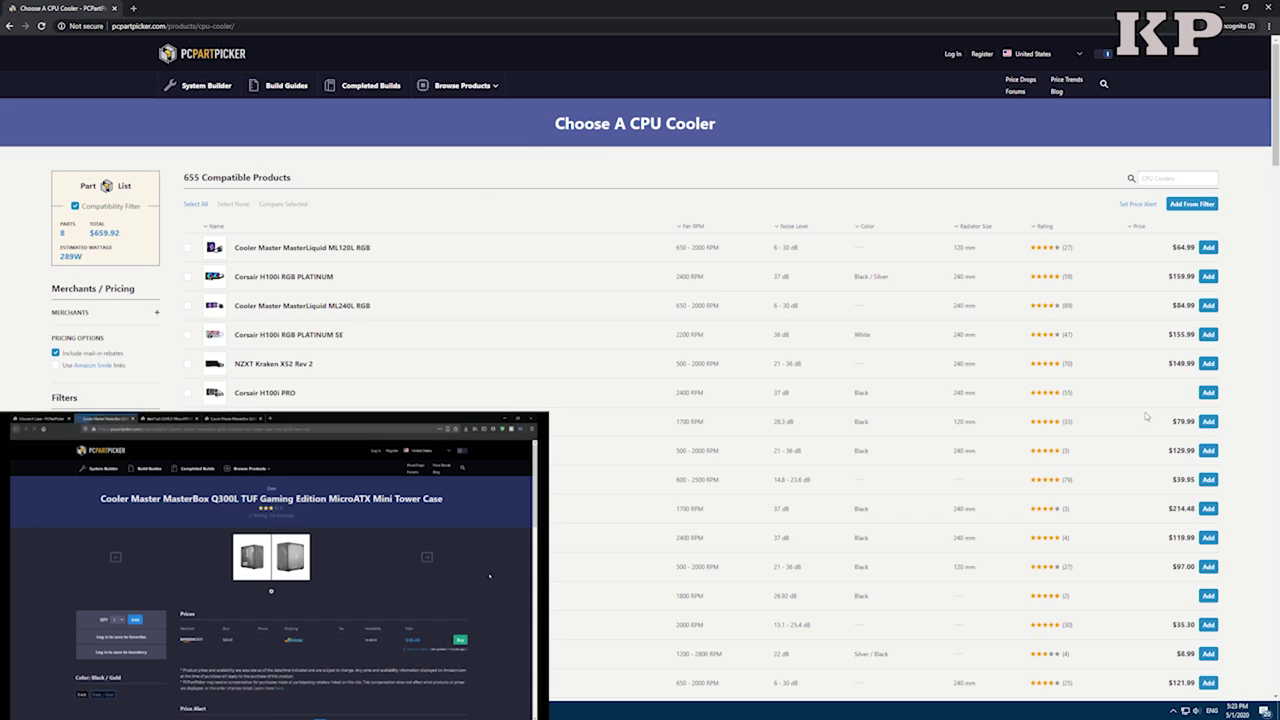
pyautogui.scroll(-2, 1118, 503)
pyautogui.scroll(-1, 1093, 538)
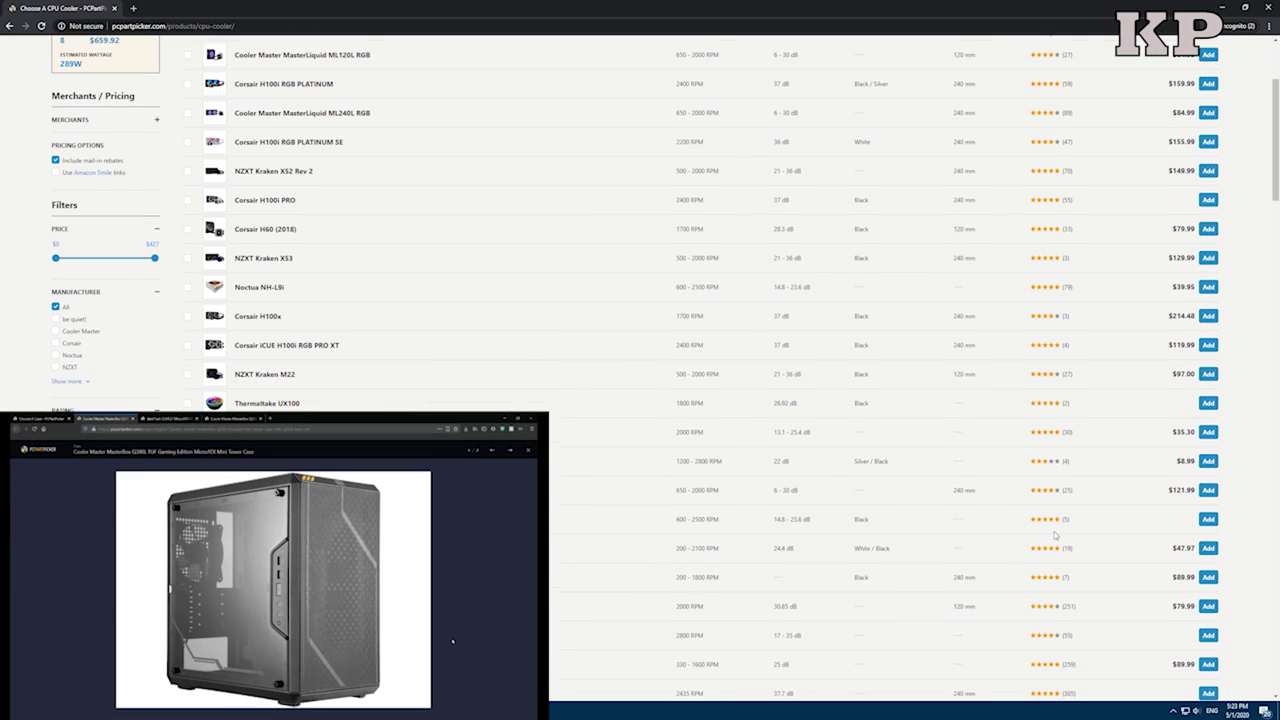
pyautogui.click(268, 540)
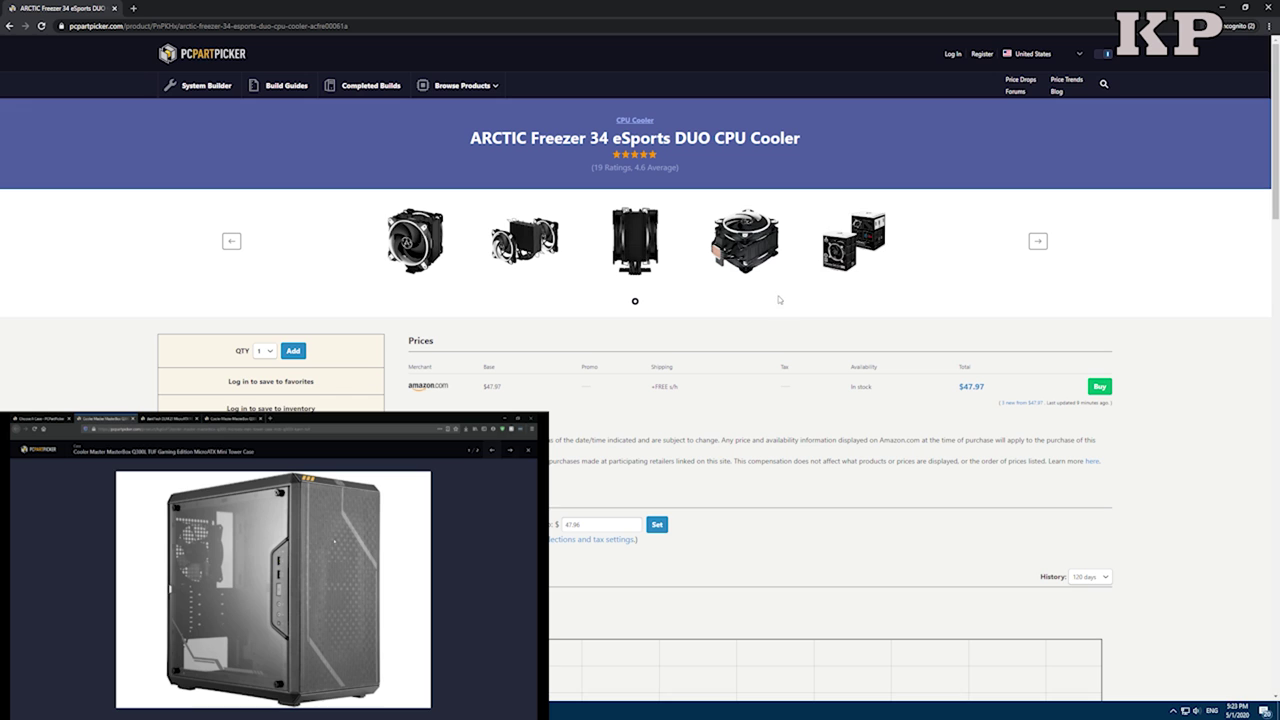
# View several enlarged product photos of the ARCTIC Freezer 34 eSports DUO and close the photo viewer.
pyautogui.click(441, 258)
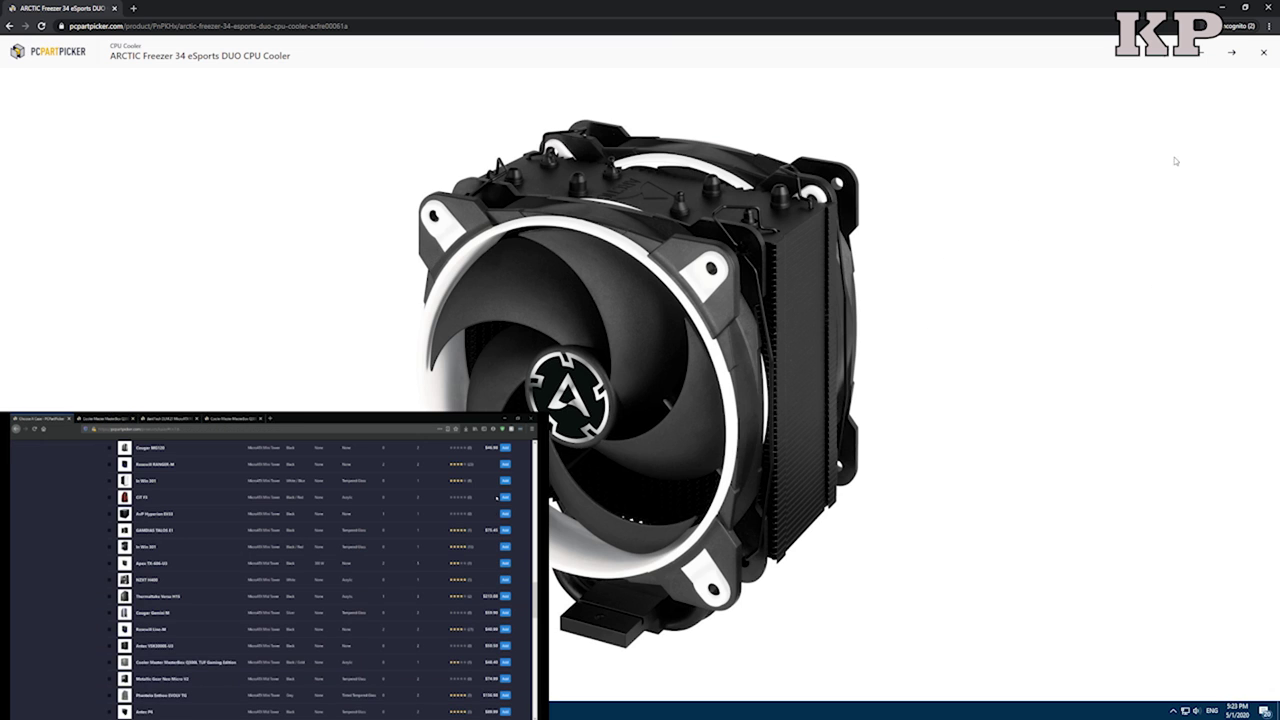
pyautogui.click(1263, 52)
pyautogui.click(745, 241)
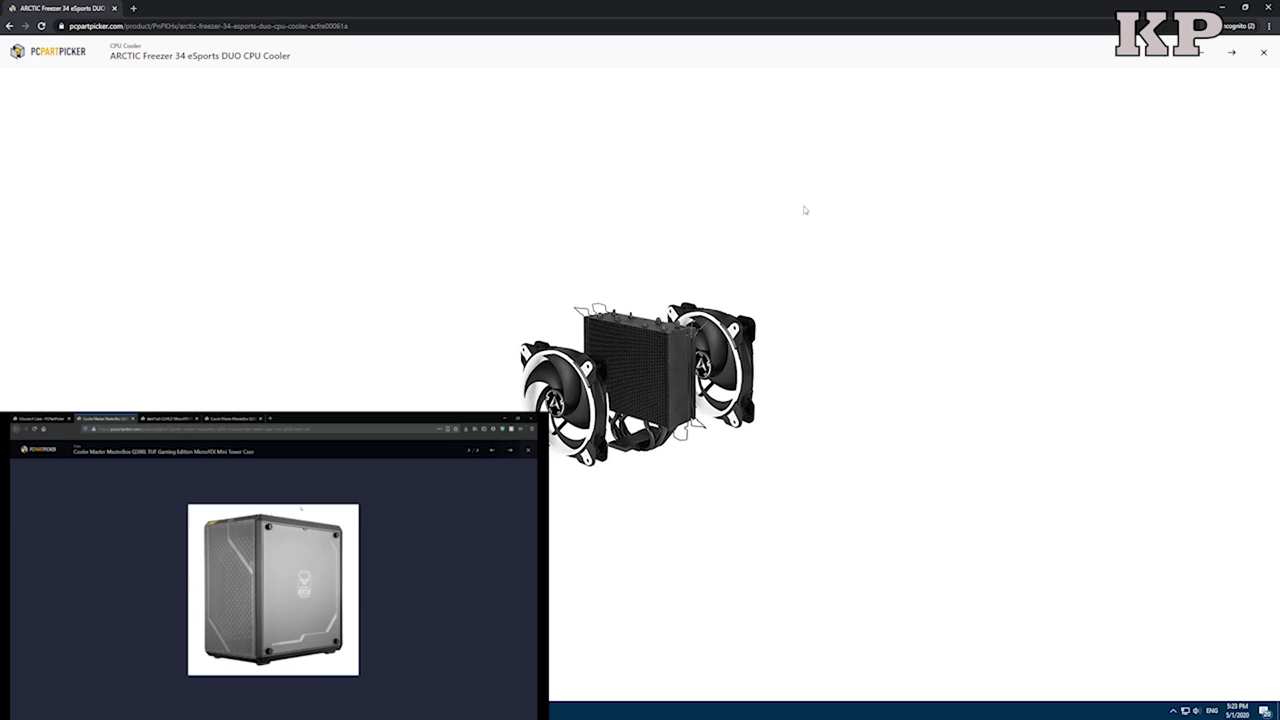
pyautogui.click(1263, 52)
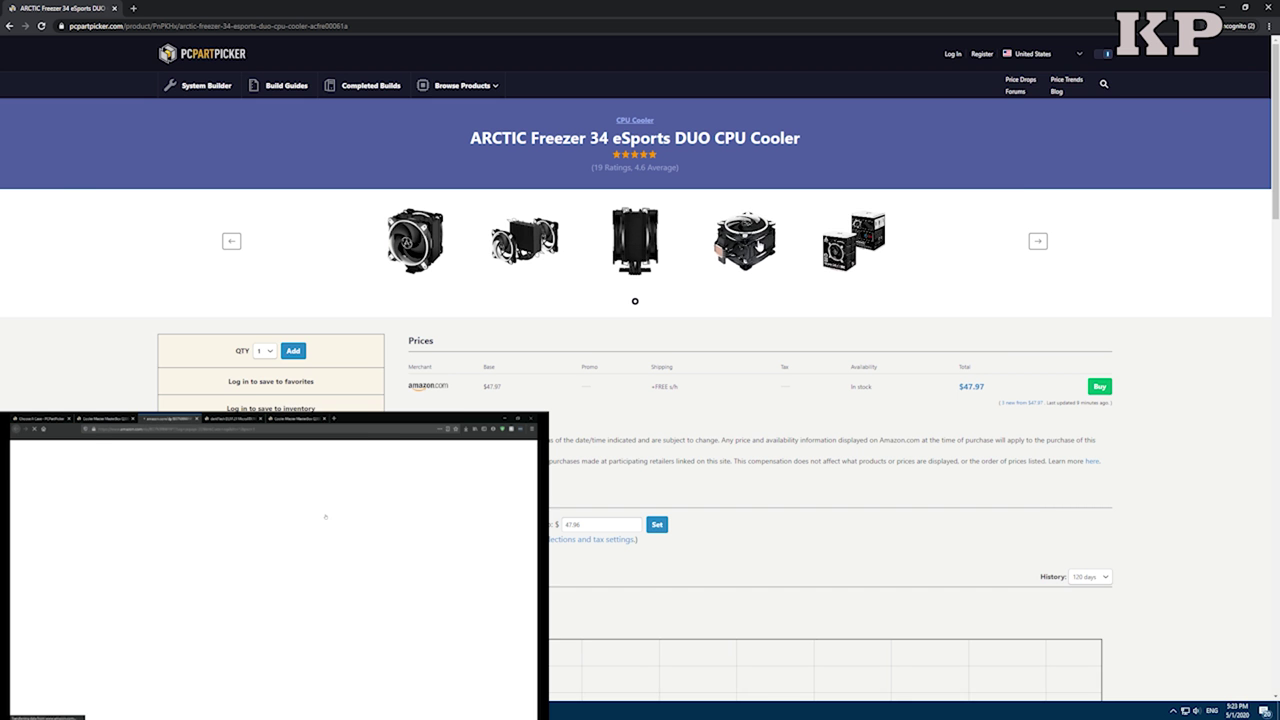
pyautogui.click(1263, 52)
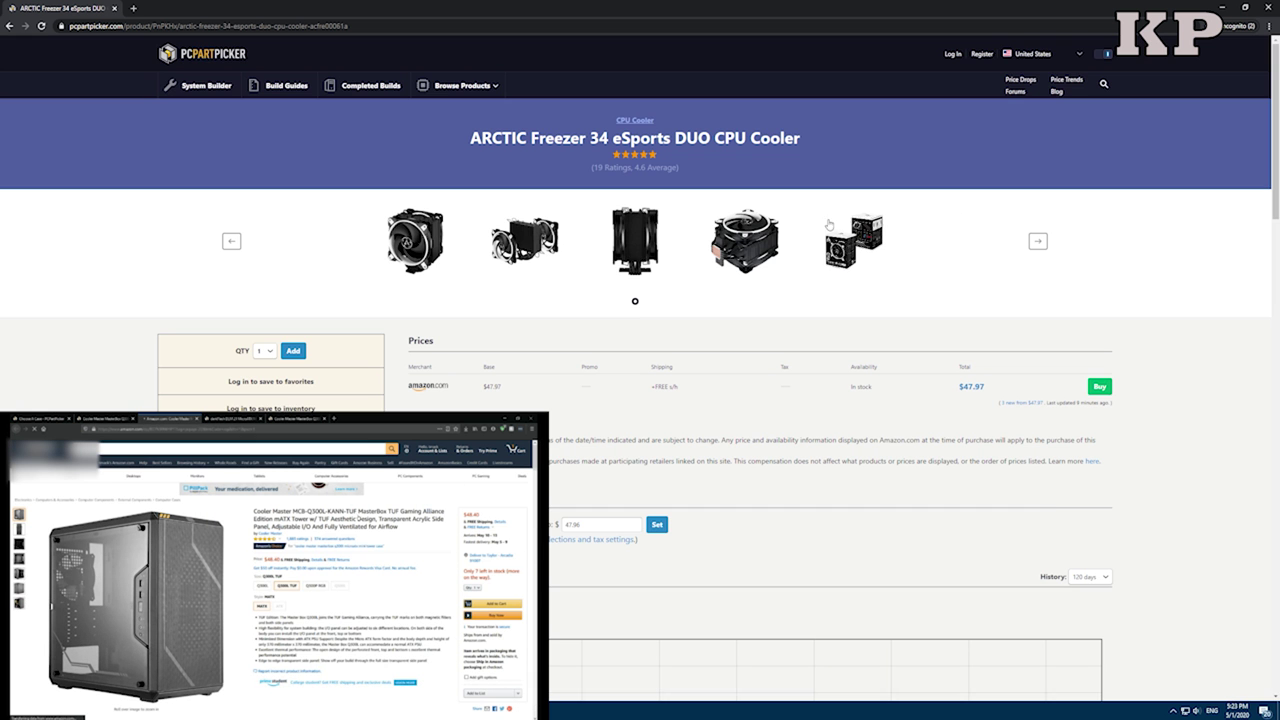
pyautogui.click(745, 241)
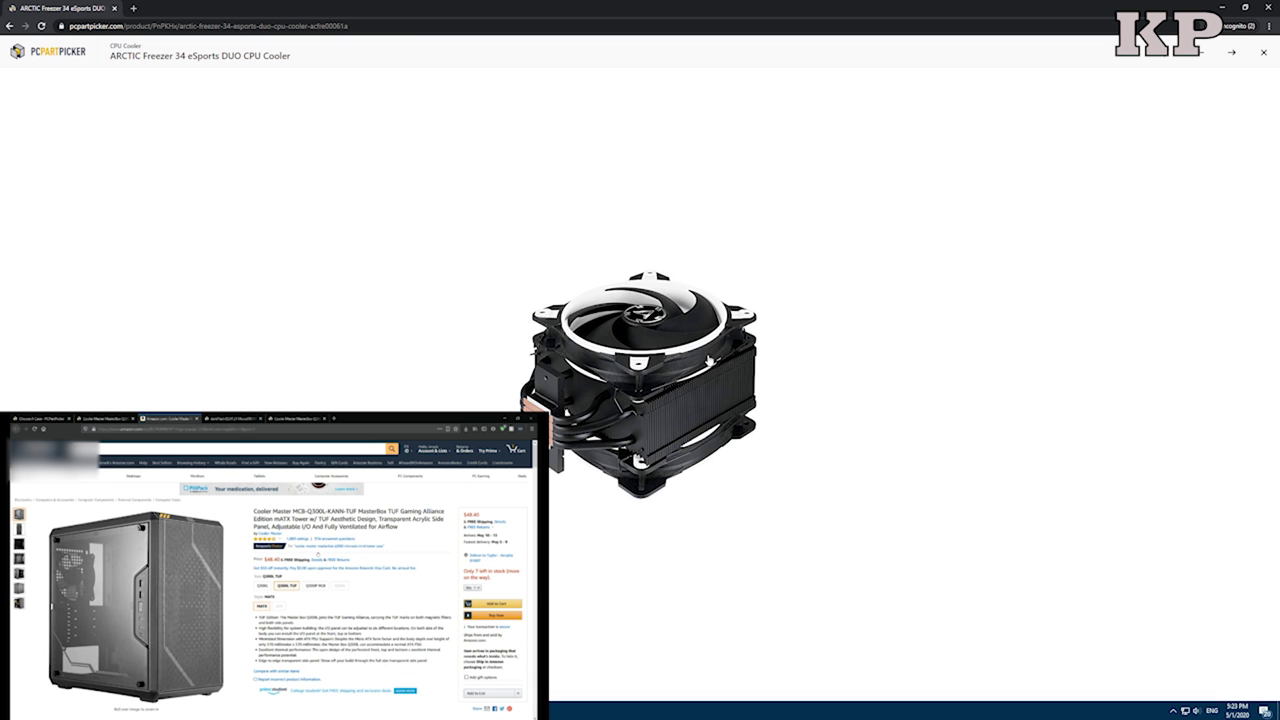
pyautogui.click(1263, 52)
# Check the ARCTIC Freezer 34 eSports DUO's colour options, specifications, price and reviews.
pyautogui.scroll(-3, 640, 400)
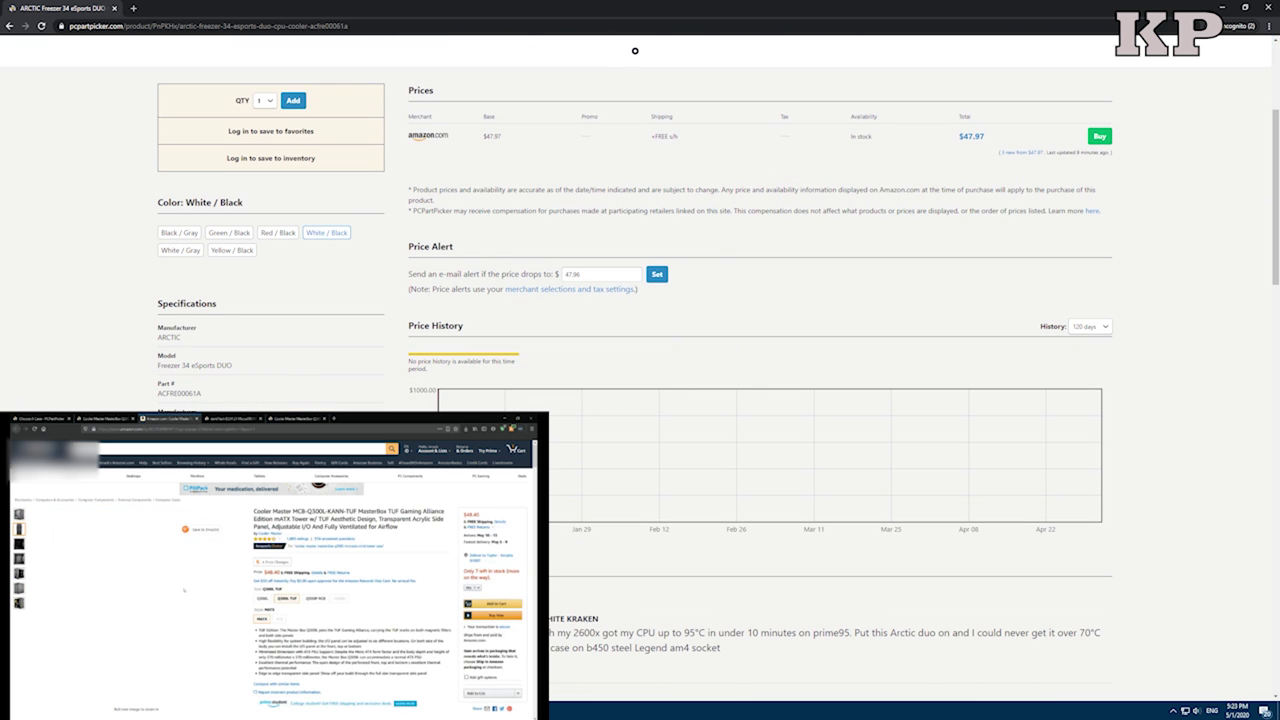
pyautogui.scroll(-2, 634, 50)
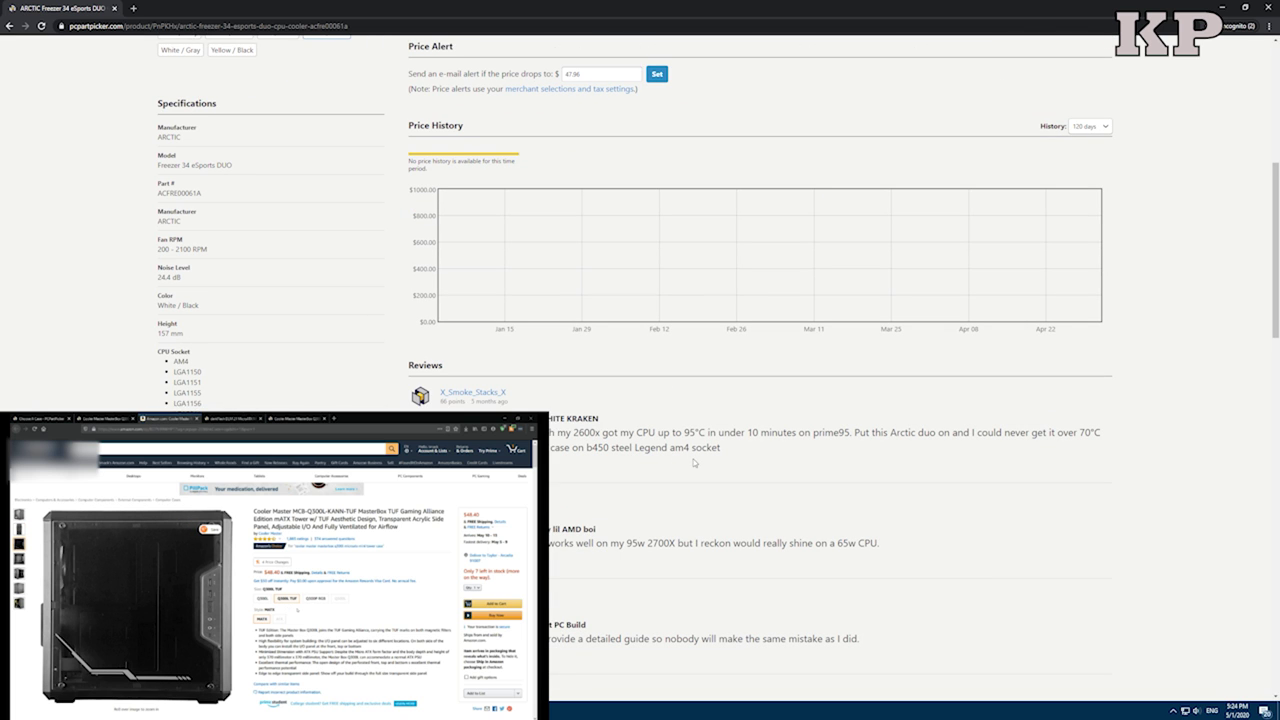
pyautogui.scroll(4, 702, 457)
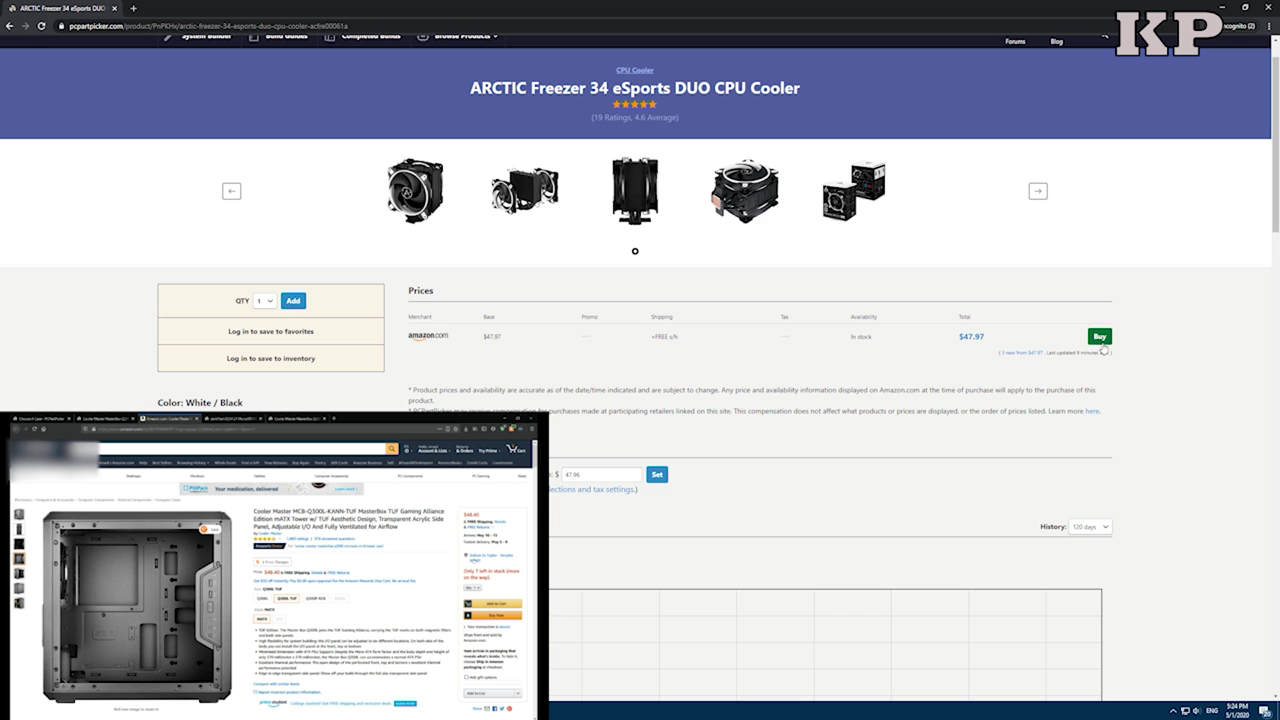
# Replace the Cooler Master MasterLiquid ML120L RGB in the build with the ARCTIC Freezer 34 eSports DUO CPU cooler.
pyautogui.hotkey('alt', 'Left')
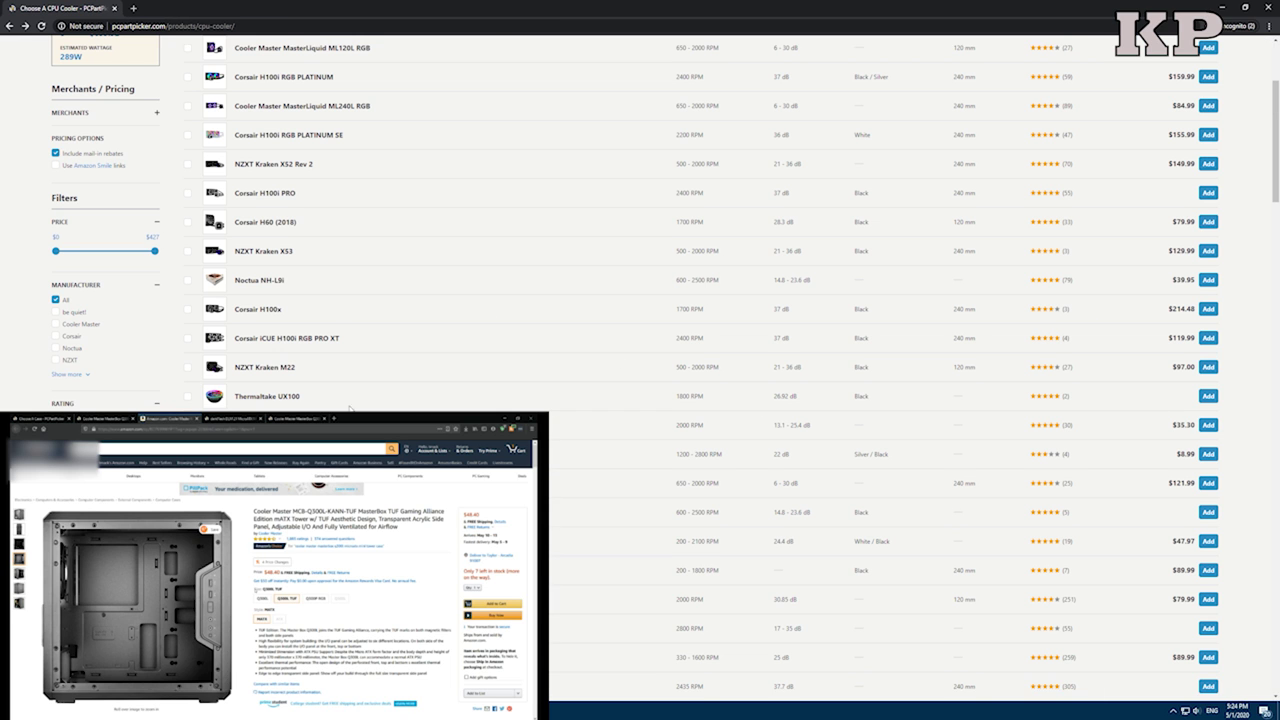
pyautogui.click(1208, 541)
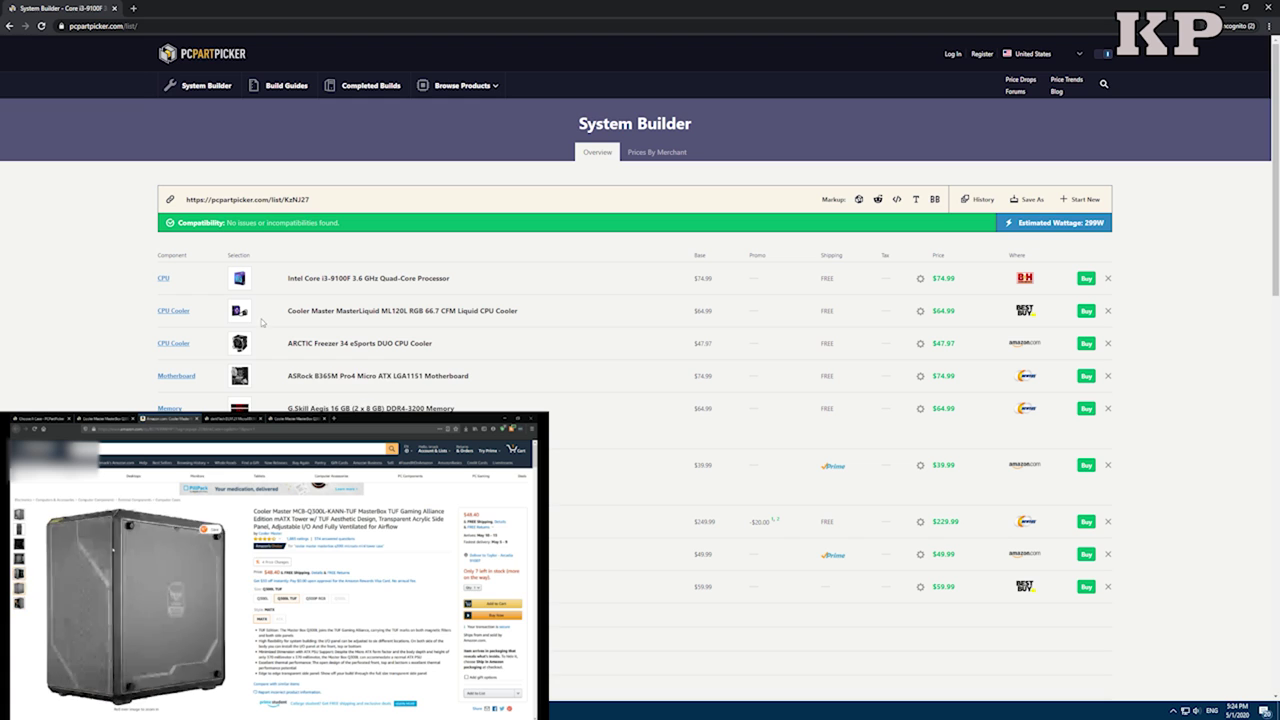
pyautogui.click(1107, 311)
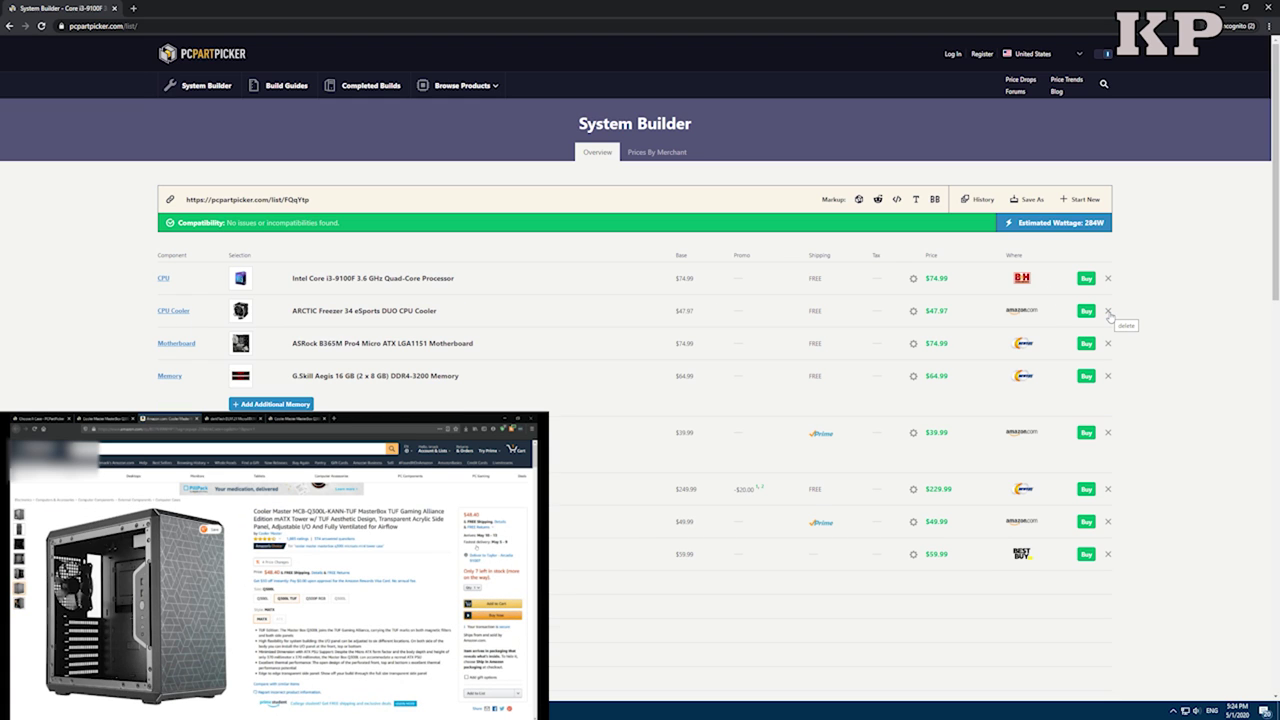
# Reopen the selected ARCTIC cooler's product page, view its enlarged side photo, and go back to the parts list.
pyautogui.click(246, 313)
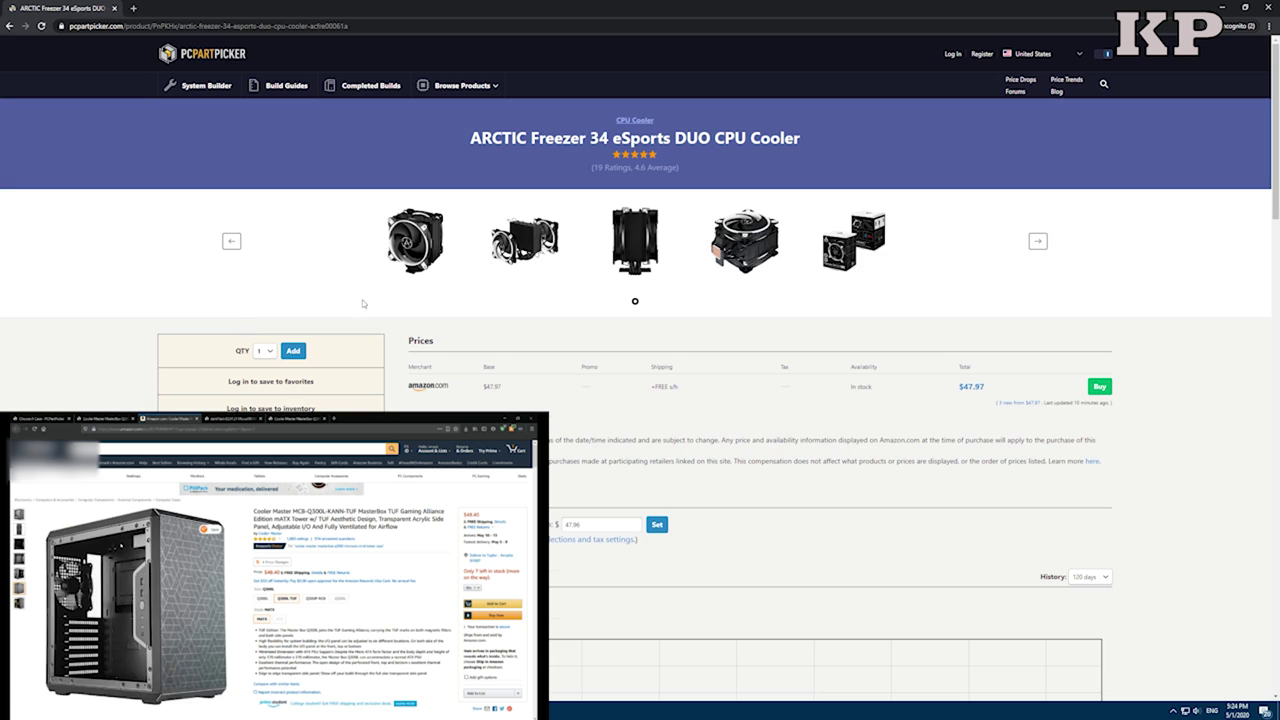
pyautogui.click(631, 253)
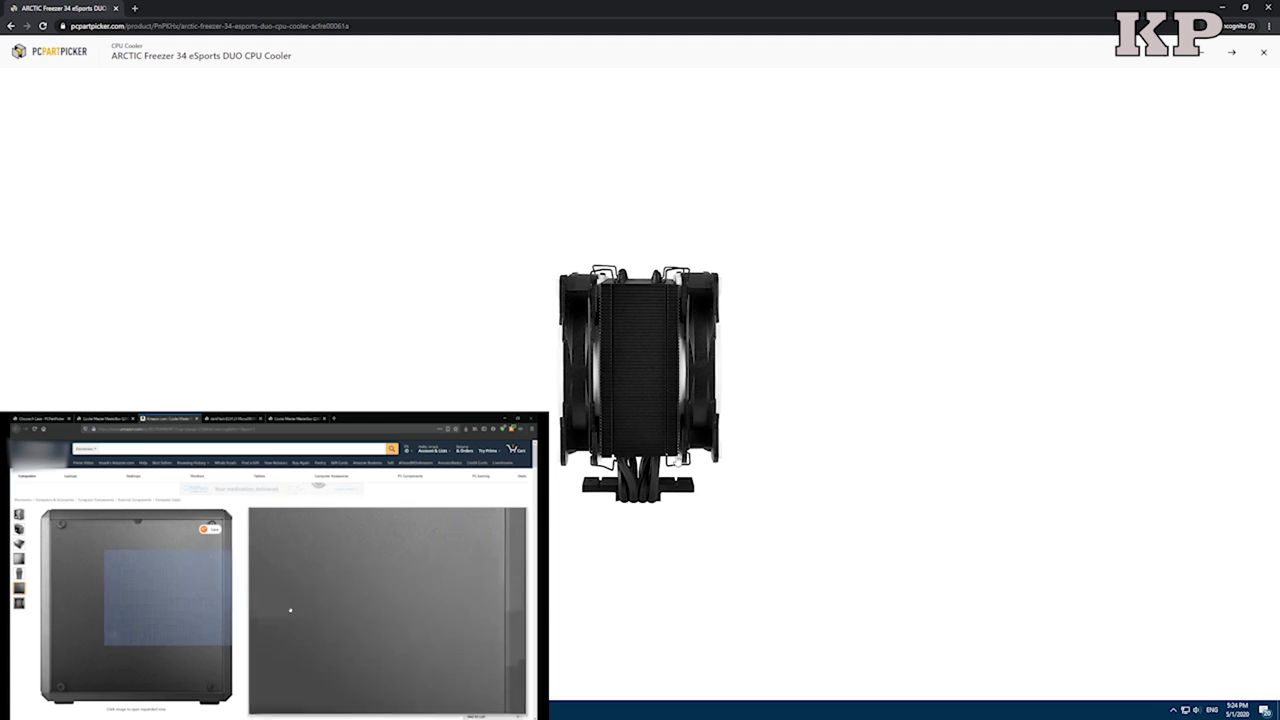
pyautogui.click(1263, 52)
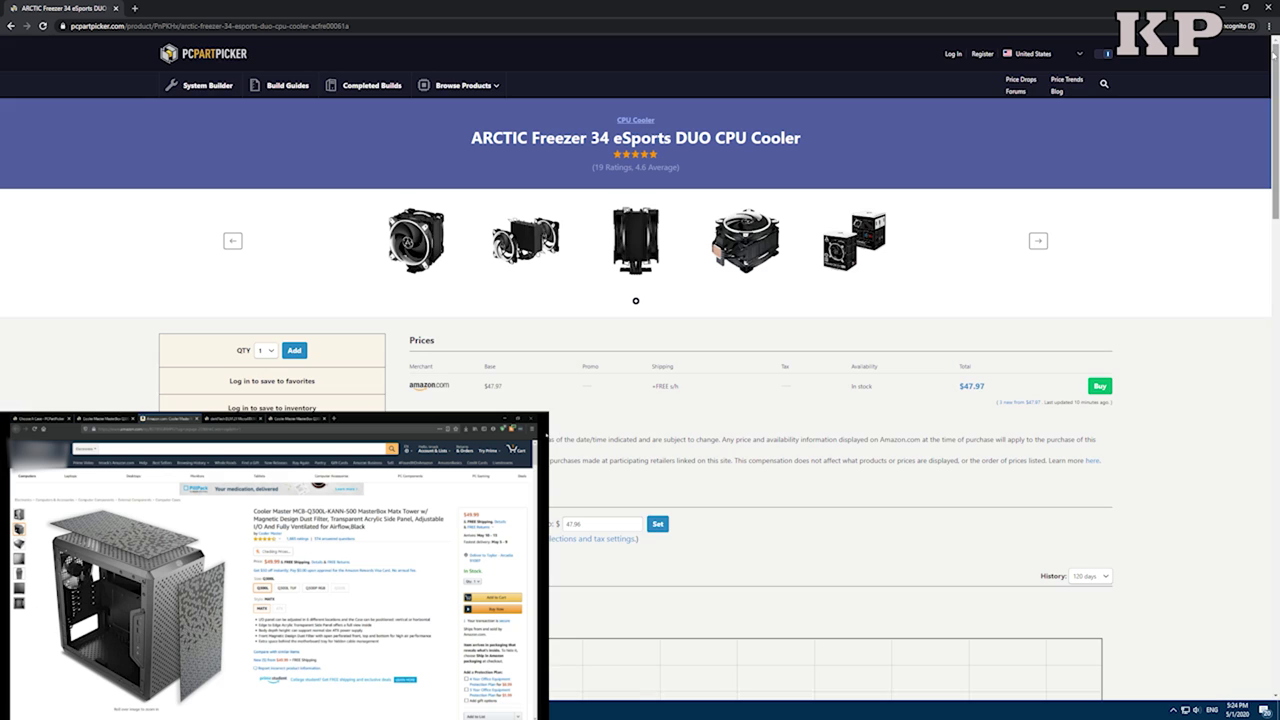
pyautogui.hotkey('alt', 'Left')
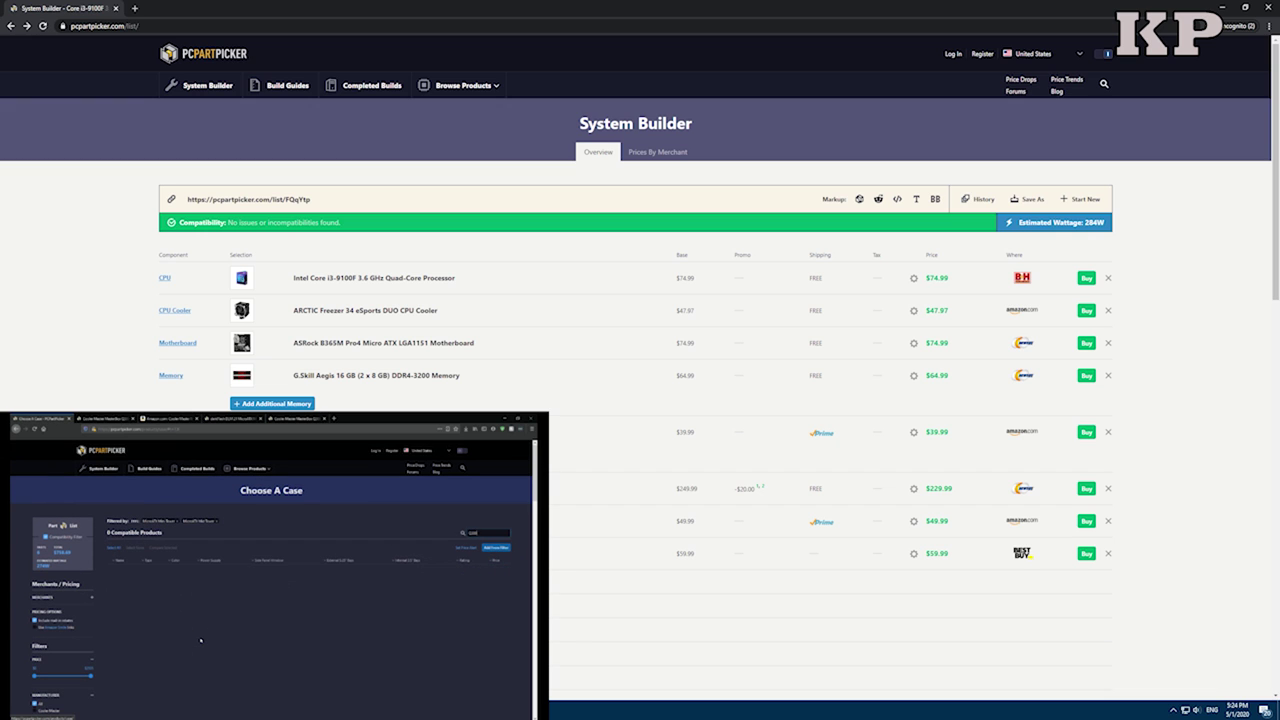
# Check the total cost of the Core i3-9100F build with the ARCTIC cooler selected.
pyautogui.scroll(-4, 781, 519)
pyautogui.scroll(-5, 782, 528)
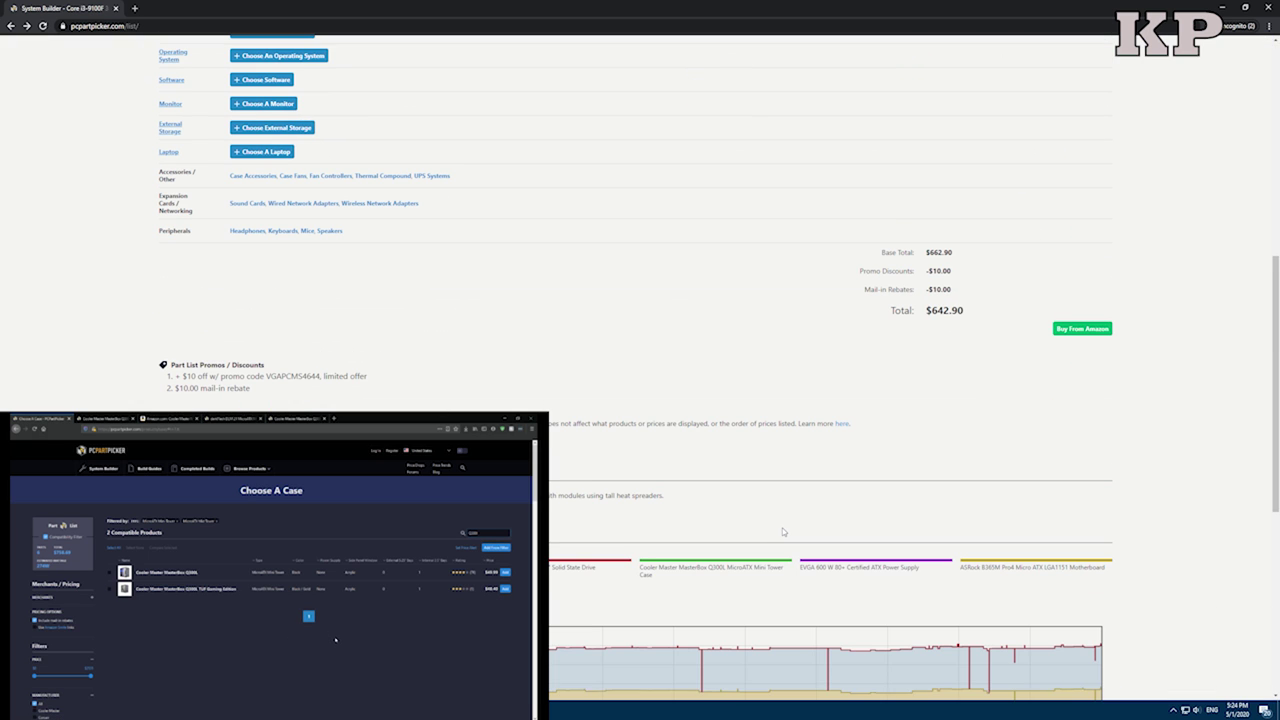
pyautogui.scroll(3, 828, 477)
pyautogui.scroll(3, 828, 477)
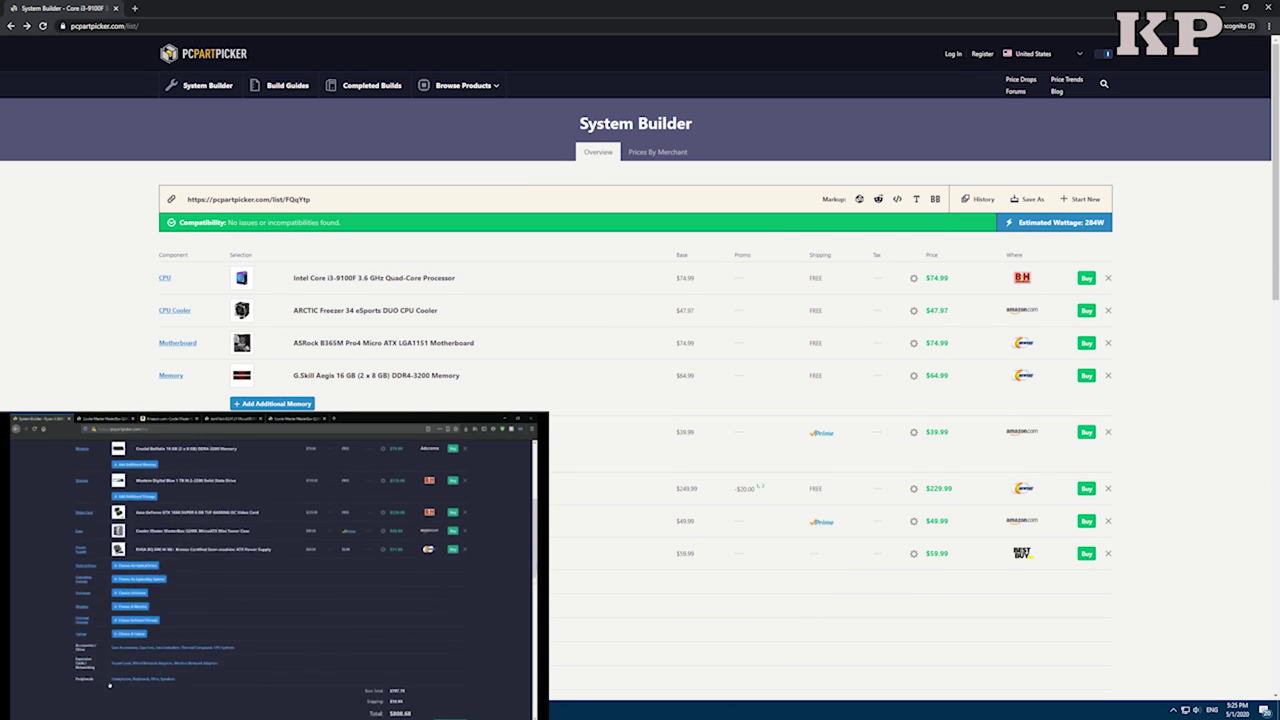
# Calculate 642 × 1.09 in Calculator to estimate the build's price with tax, and close Calculator.
pyautogui.press('XF86Calculator')
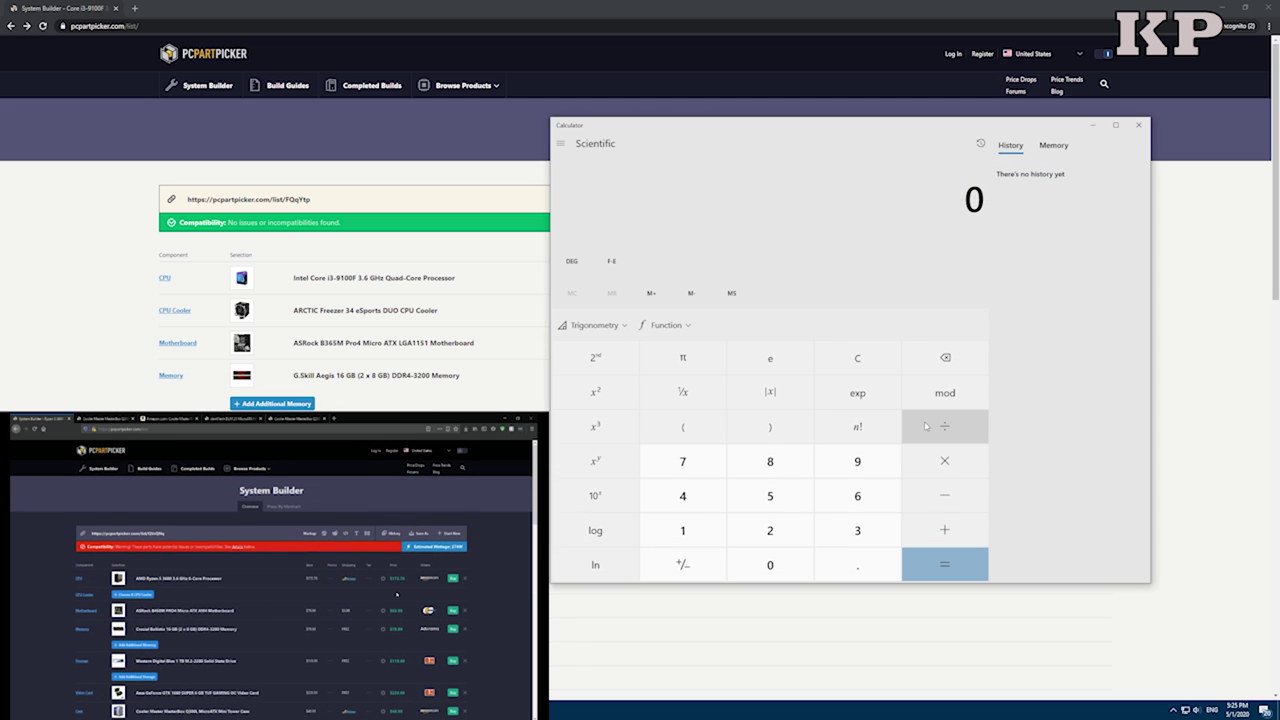
pyautogui.write('642')
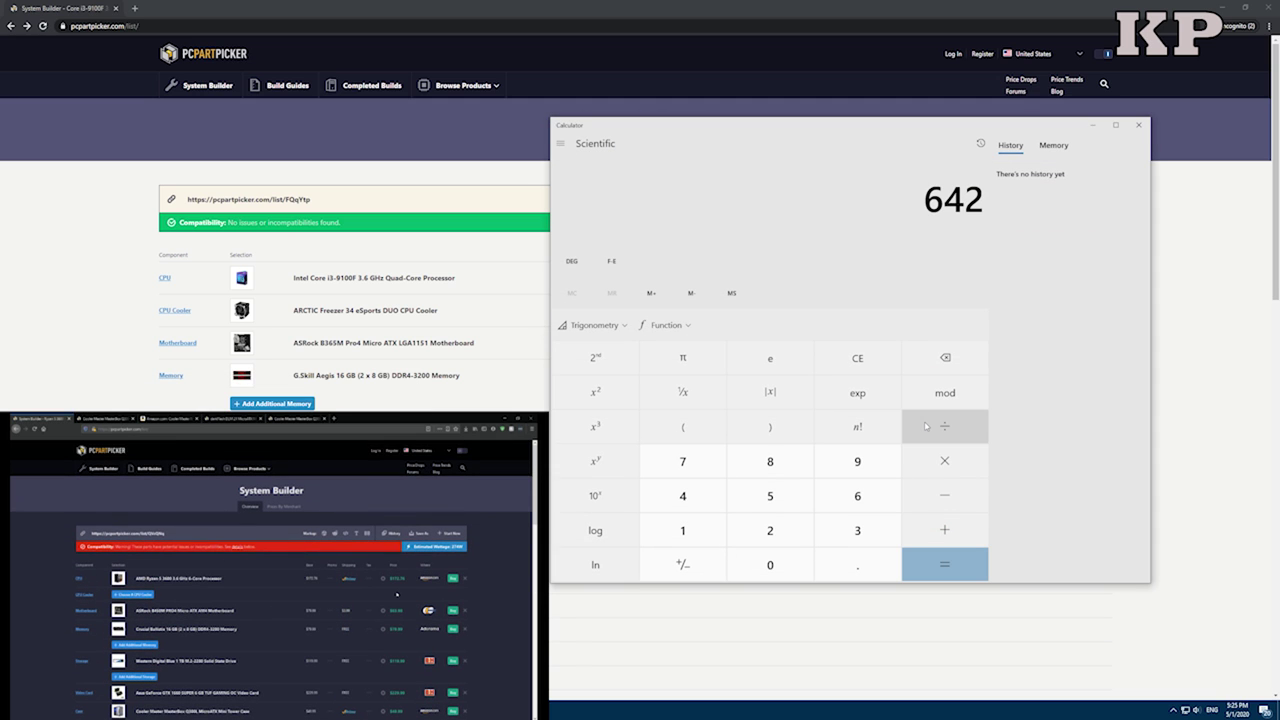
pyautogui.write('*1.09')
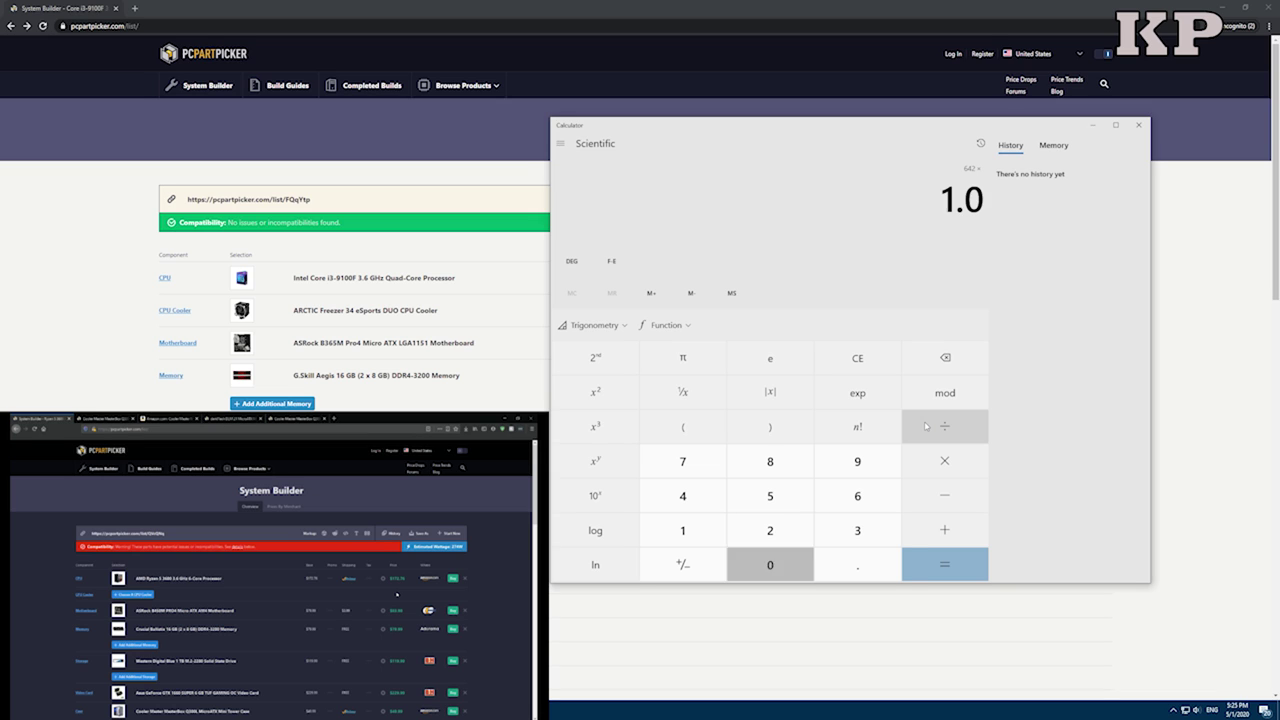
pyautogui.press('Return')
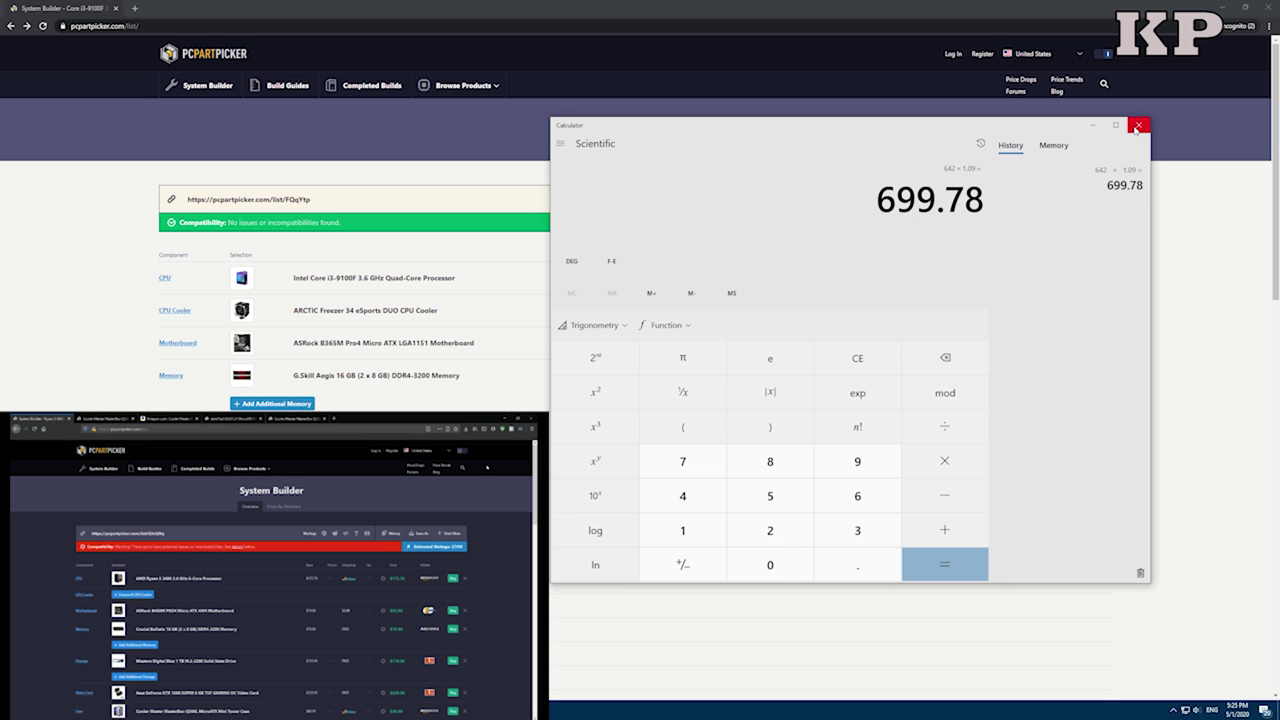
pyautogui.moveTo(897, 200)
pyautogui.mouseDown()
pyautogui.moveTo(916, 200)
pyautogui.moveTo(897, 204)
pyautogui.mouseUp()
pyautogui.click(857, 231)
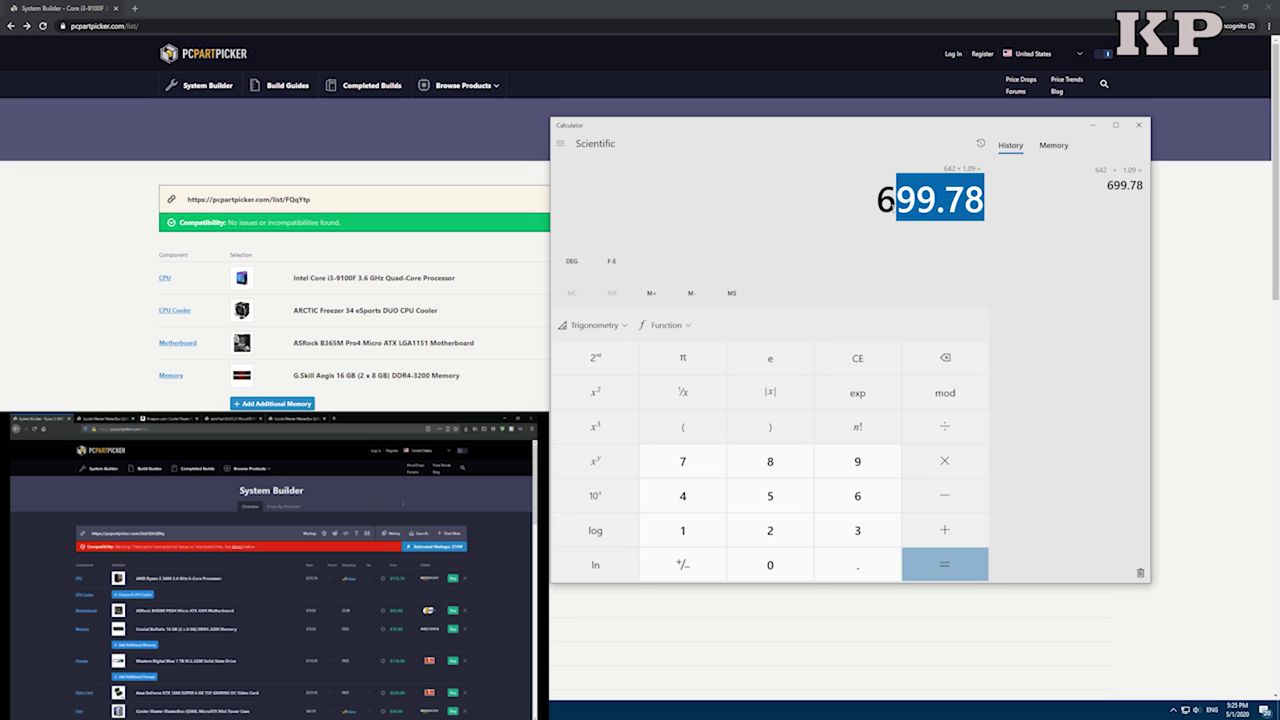
pyautogui.click(918, 263)
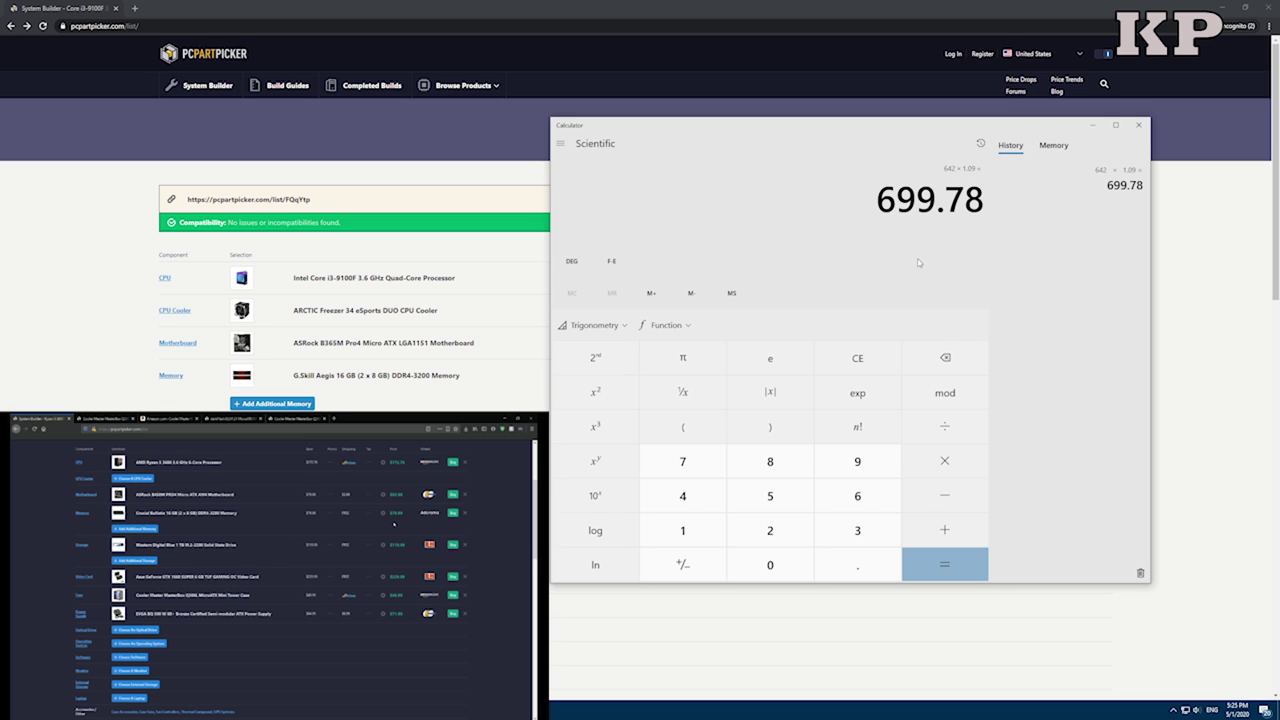
pyautogui.click(1136, 126)
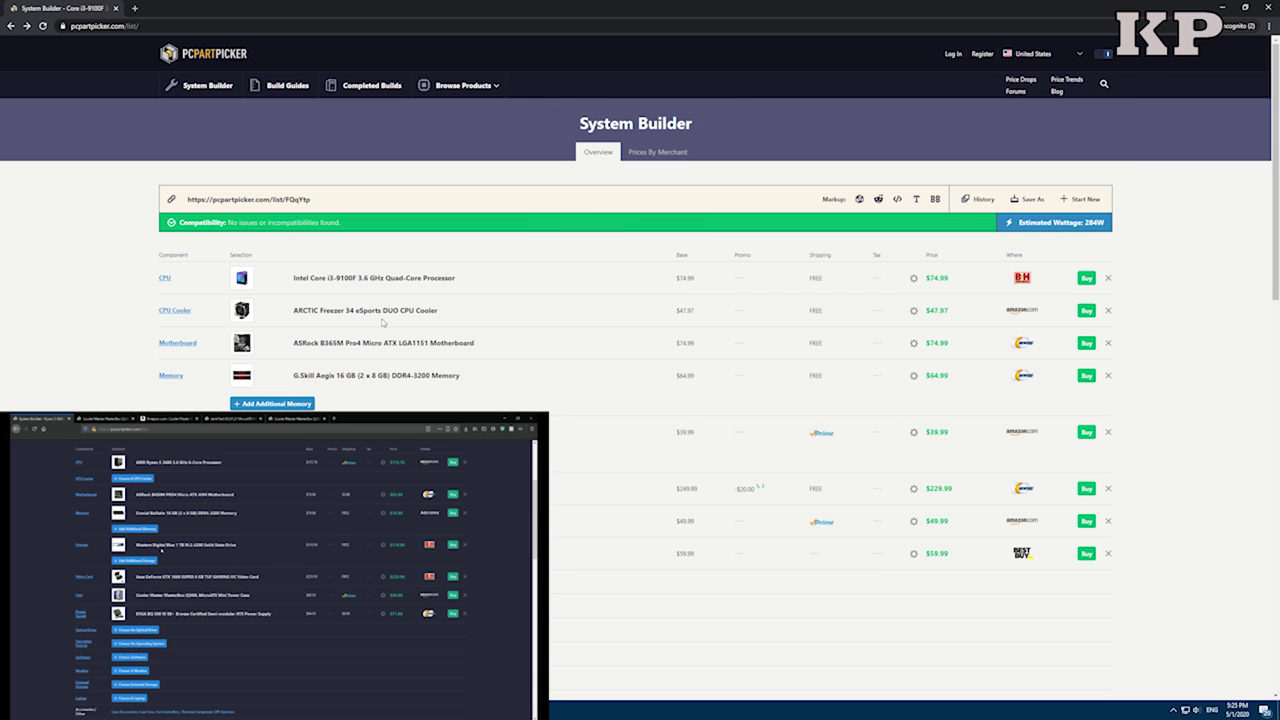
# Review the Core i3-9100F build's complete parts list, total price and price history.
pyautogui.scroll(-4, 383, 322)
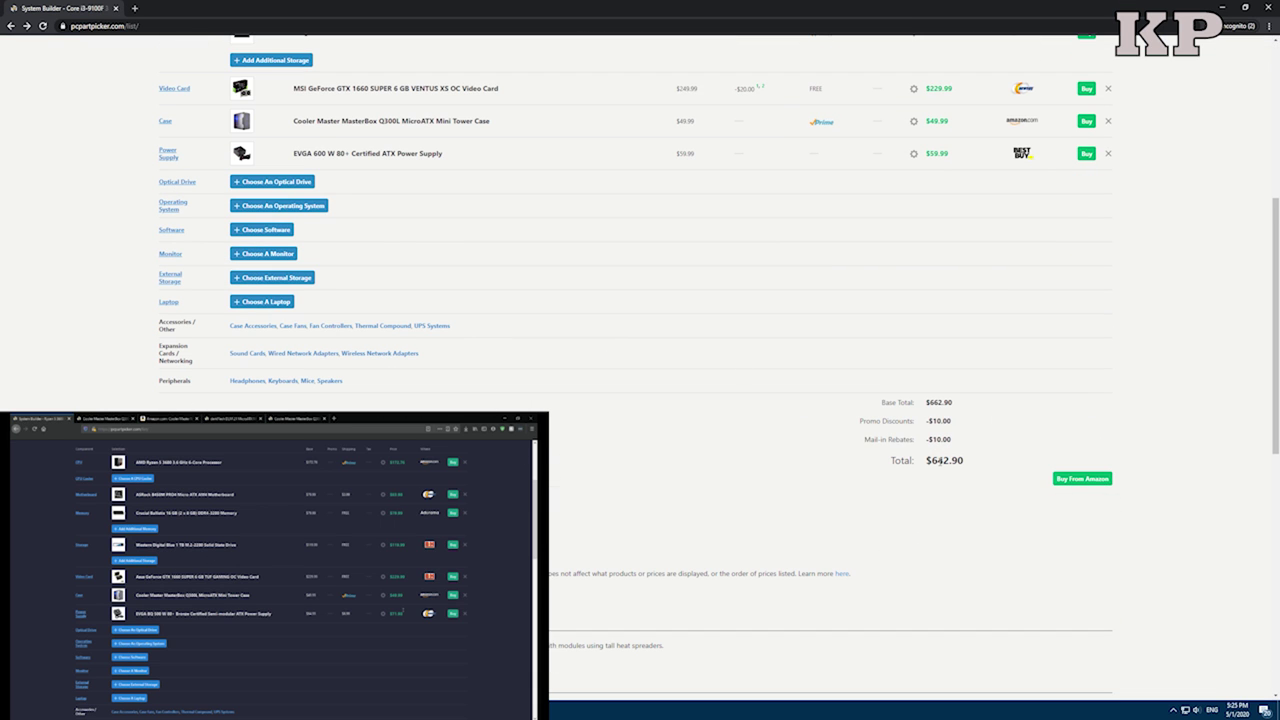
pyautogui.scroll(5, 938, 460)
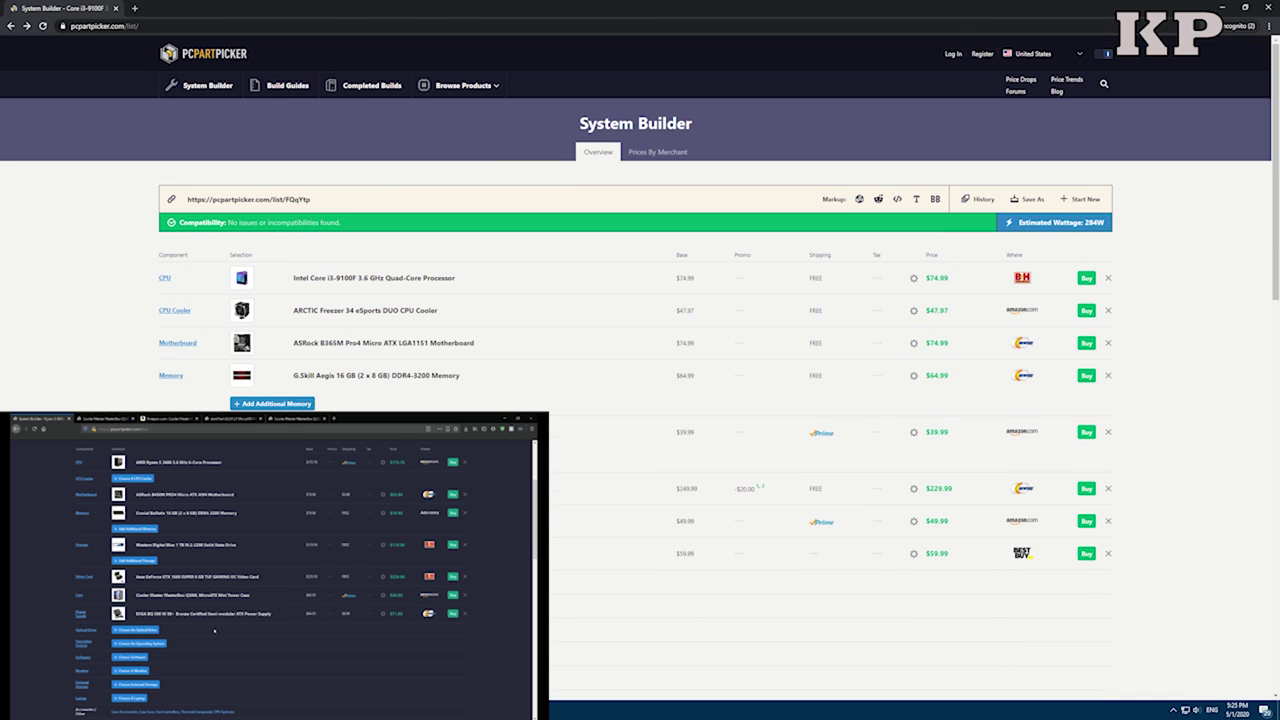
pyautogui.scroll(-2, 640, 400)
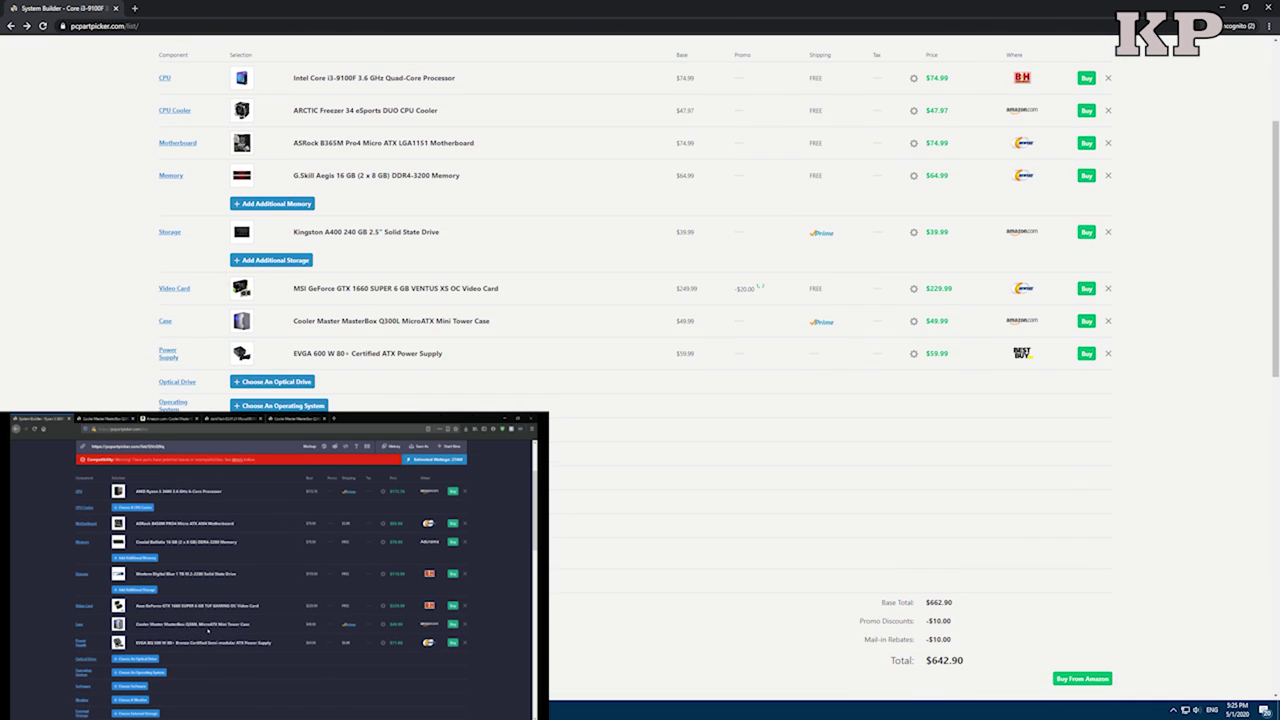
pyautogui.scroll(1, 640, 300)
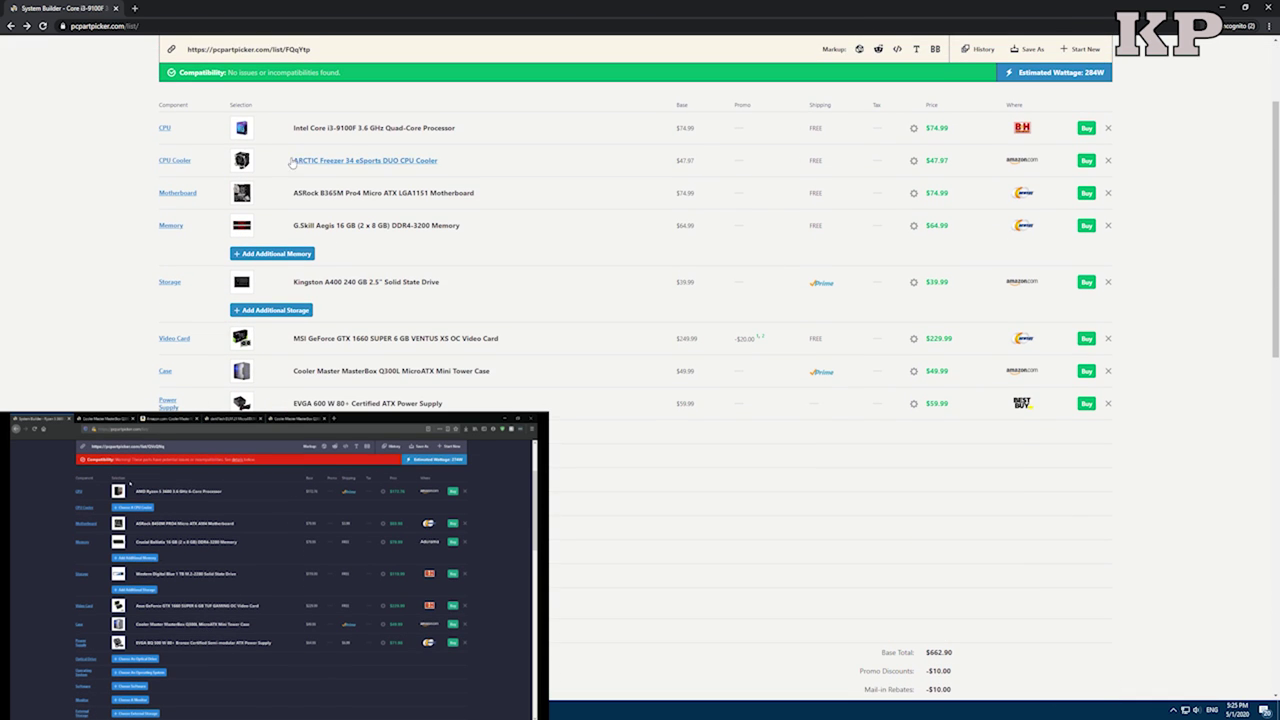
pyautogui.hotkey('ctrl', 'a')
pyautogui.scroll(-10, 640, 400)
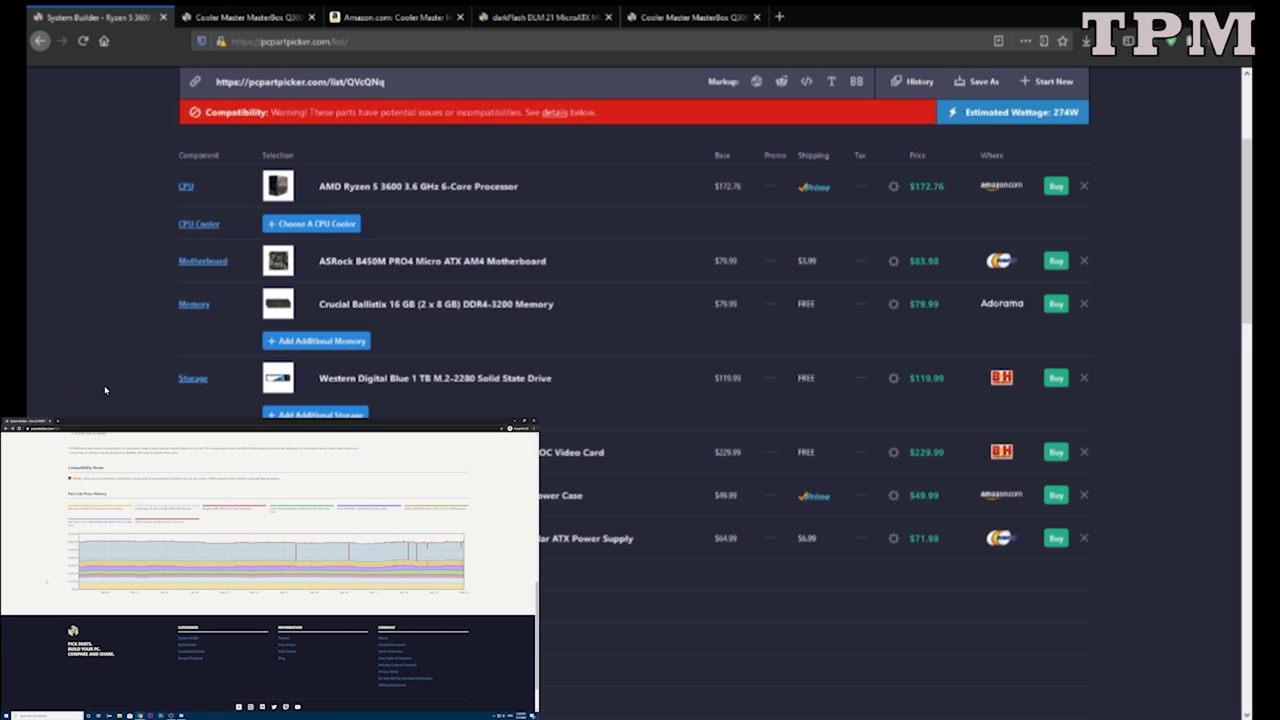
# Remove the Asus GeForce GTX 1660 SUPER video card from the Ryzen 5 3600 build's parts list.
pyautogui.scroll(-1, 104, 390)
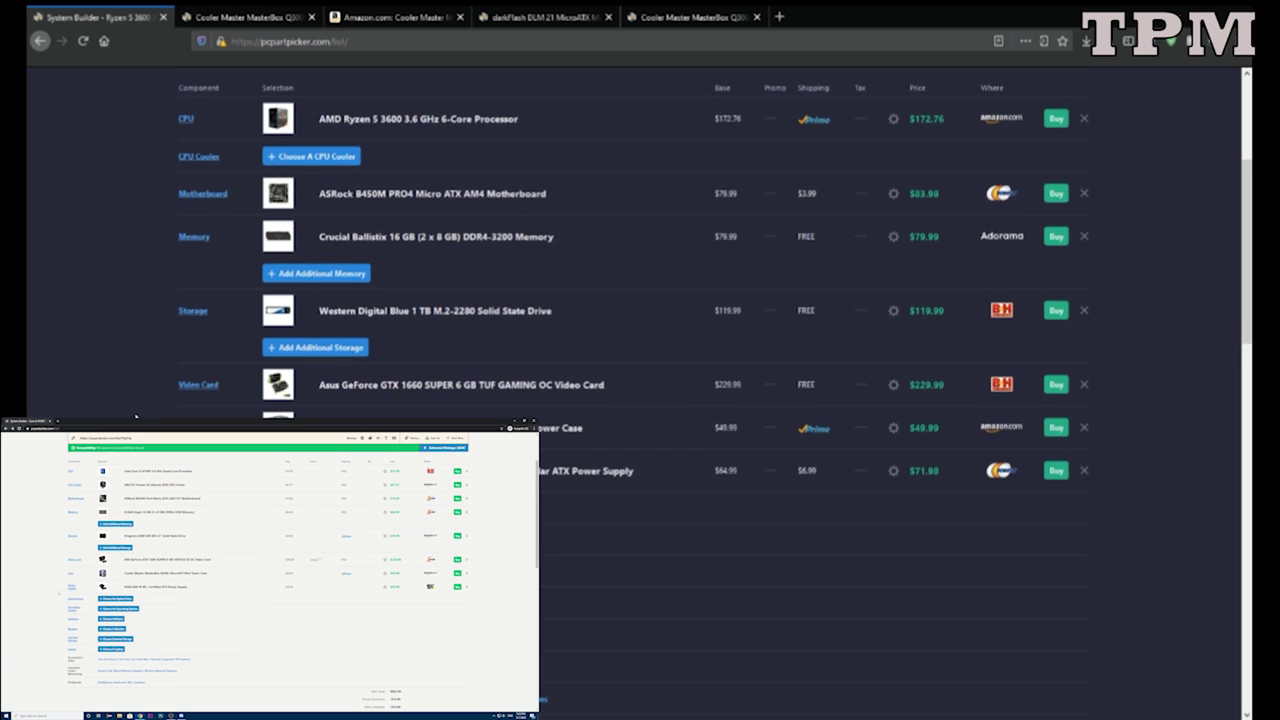
pyautogui.scroll(-1, 136, 417)
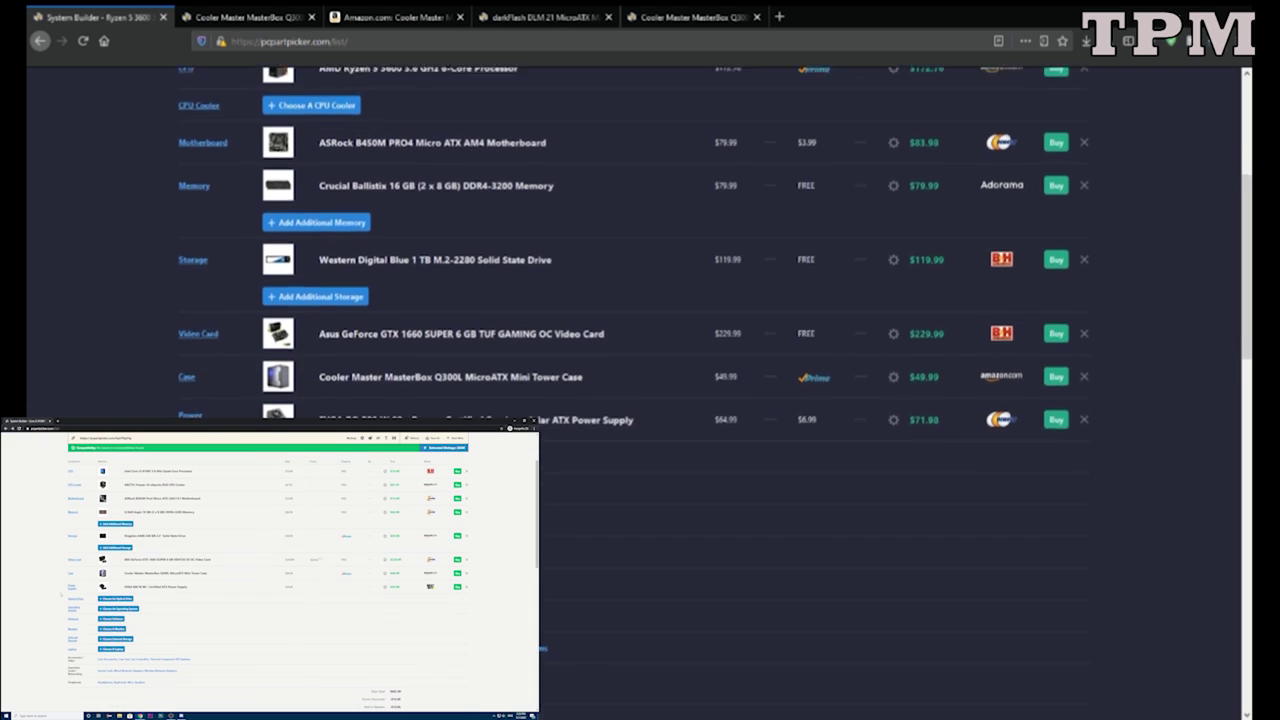
pyautogui.scroll(-1, 715, 250)
pyautogui.scroll(3, 293, 169)
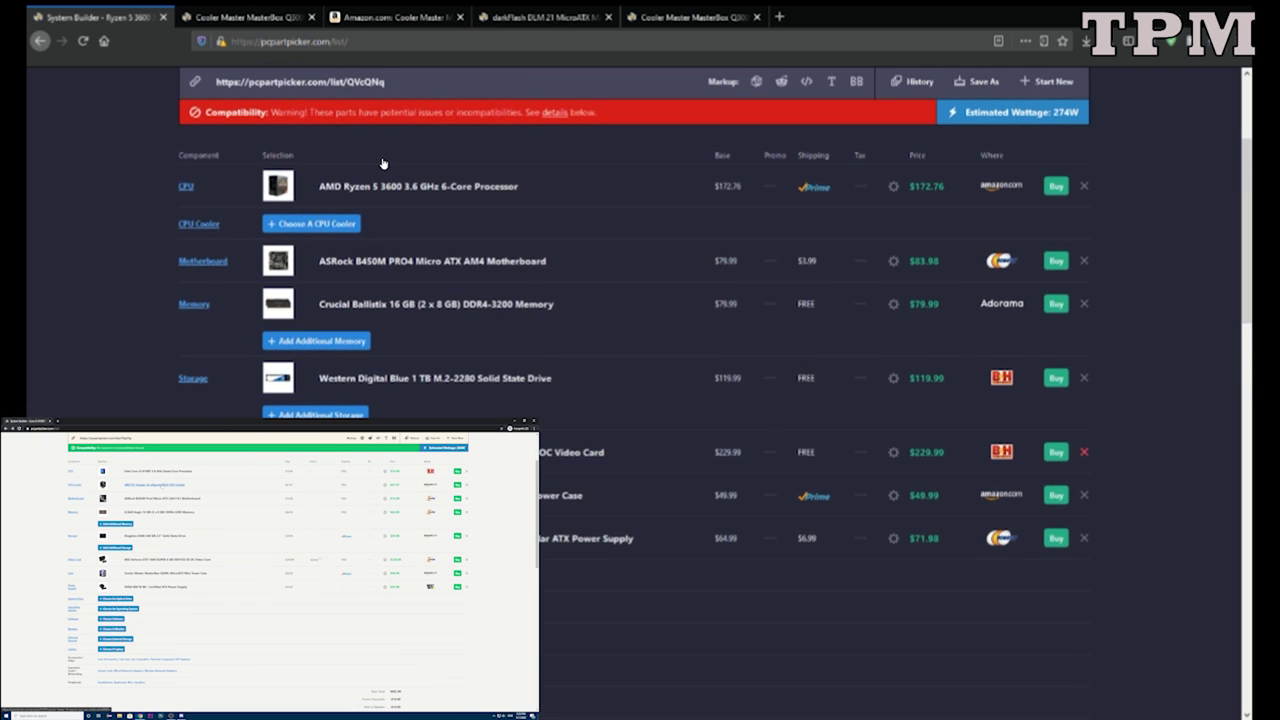
pyautogui.click(1084, 451)
pyautogui.scroll(-2, 382, 163)
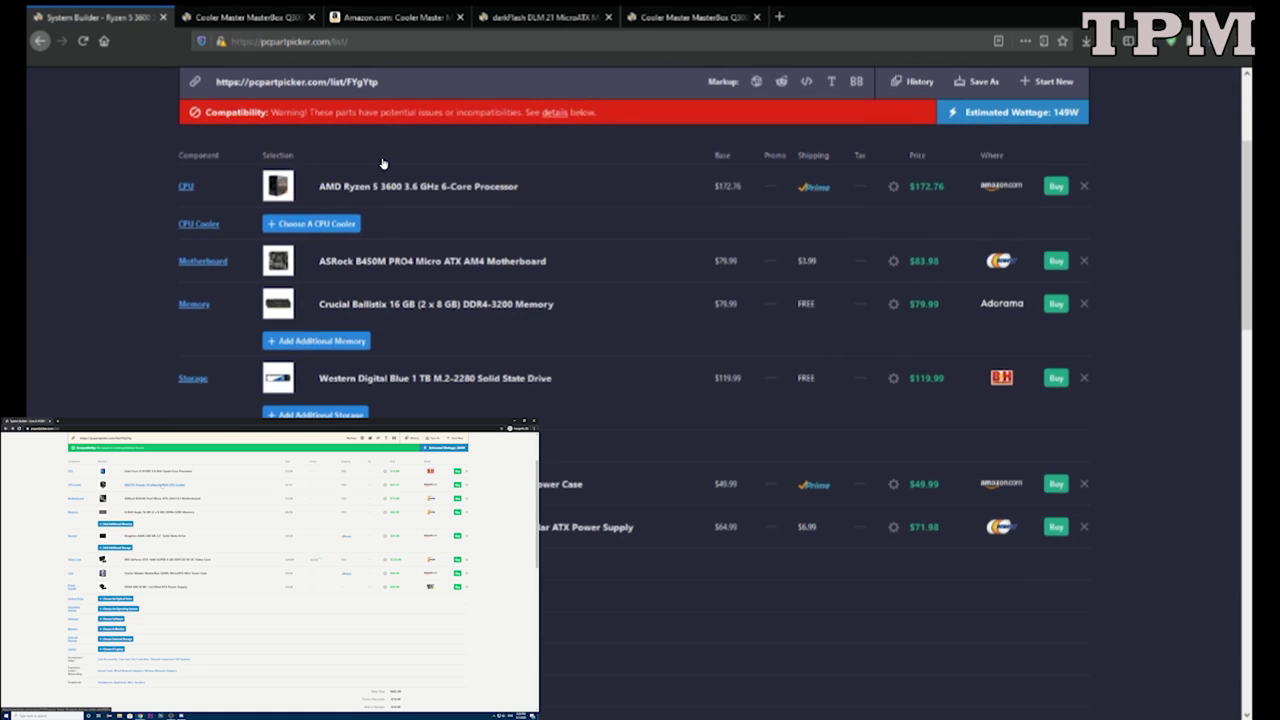
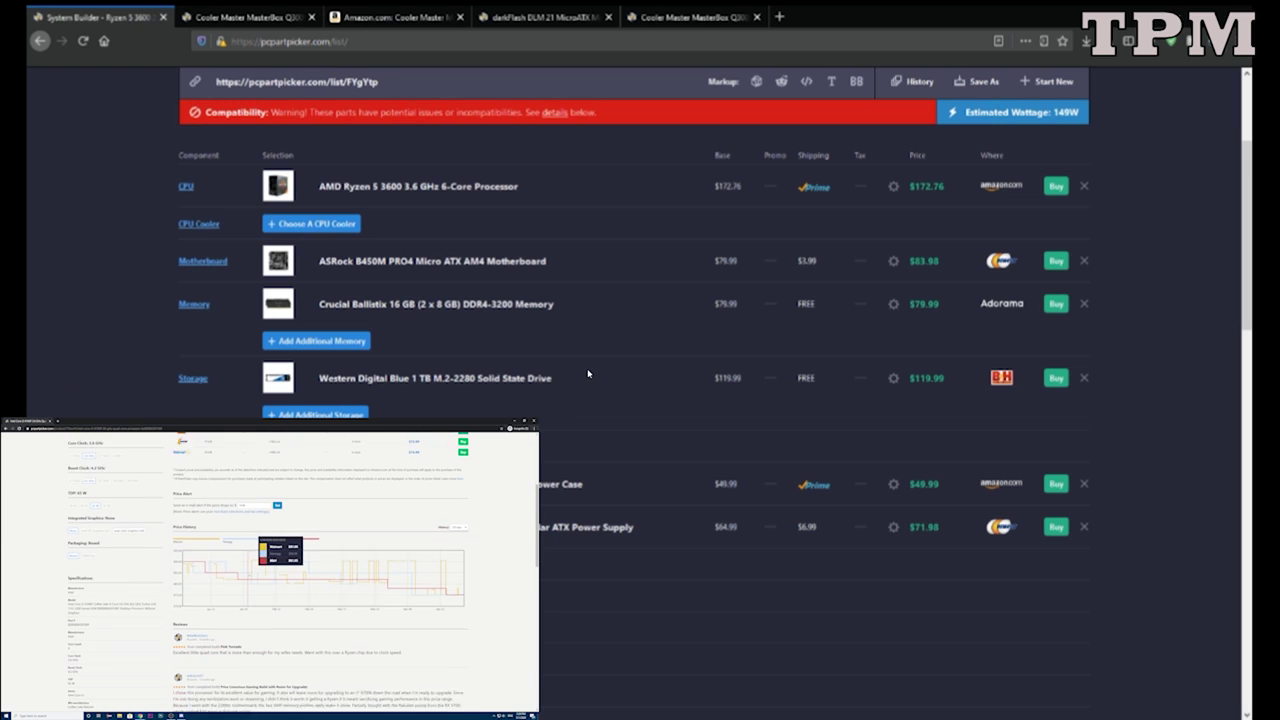
# Open the video card selection for the Ryzen build, search it for "5500xt", and clear the search.
pyautogui.scroll(1, 1055, 300)
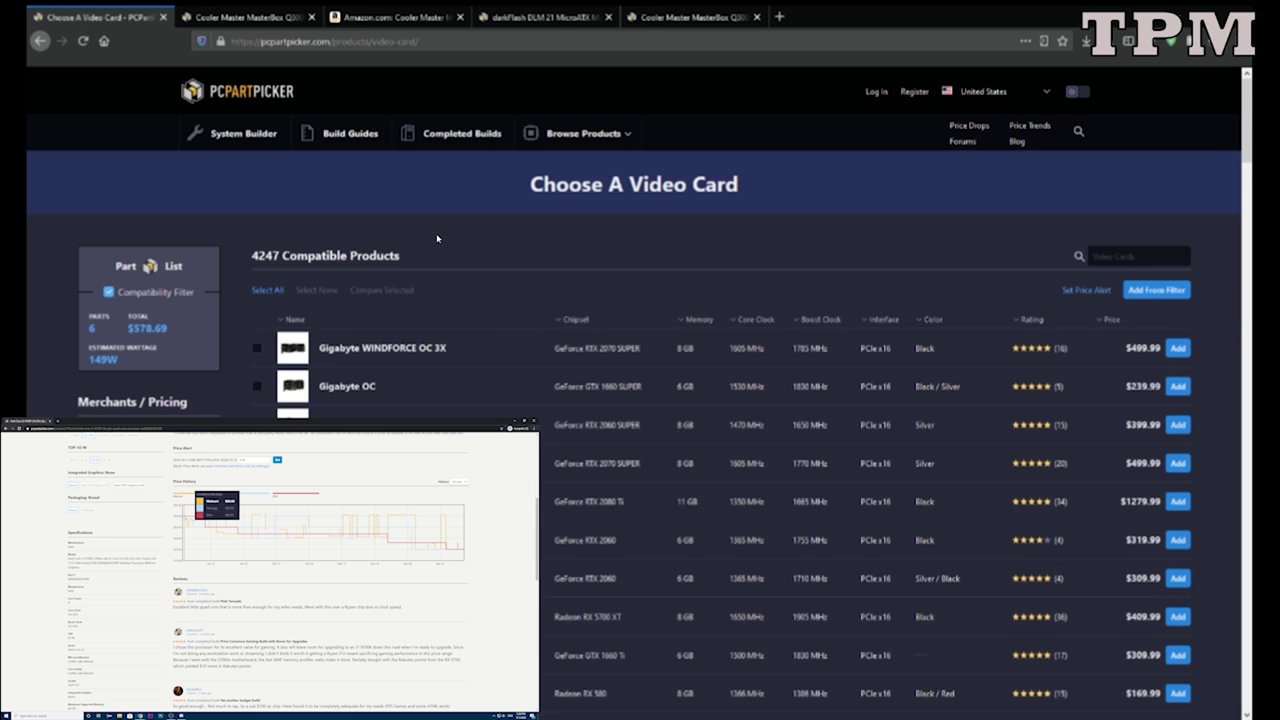
pyautogui.scroll(-2, 431, 247)
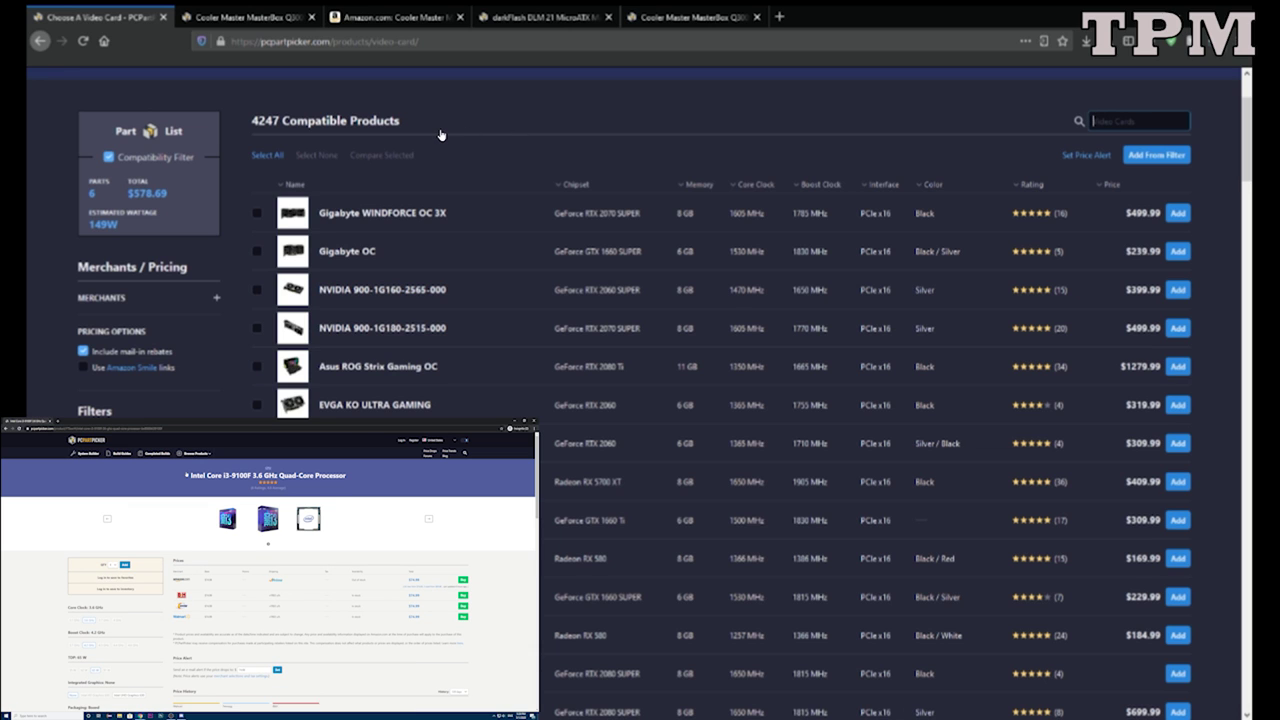
pyautogui.write('5500xt')
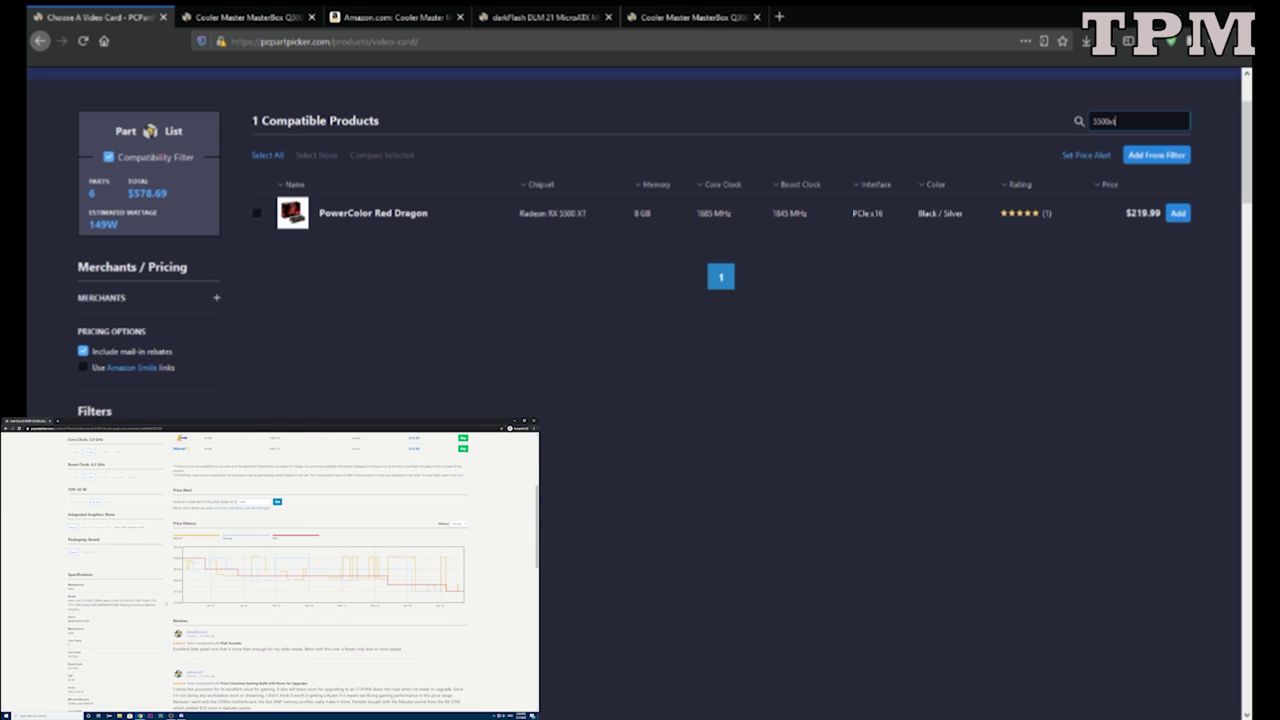
pyautogui.hotkey('ctrl', 'a')
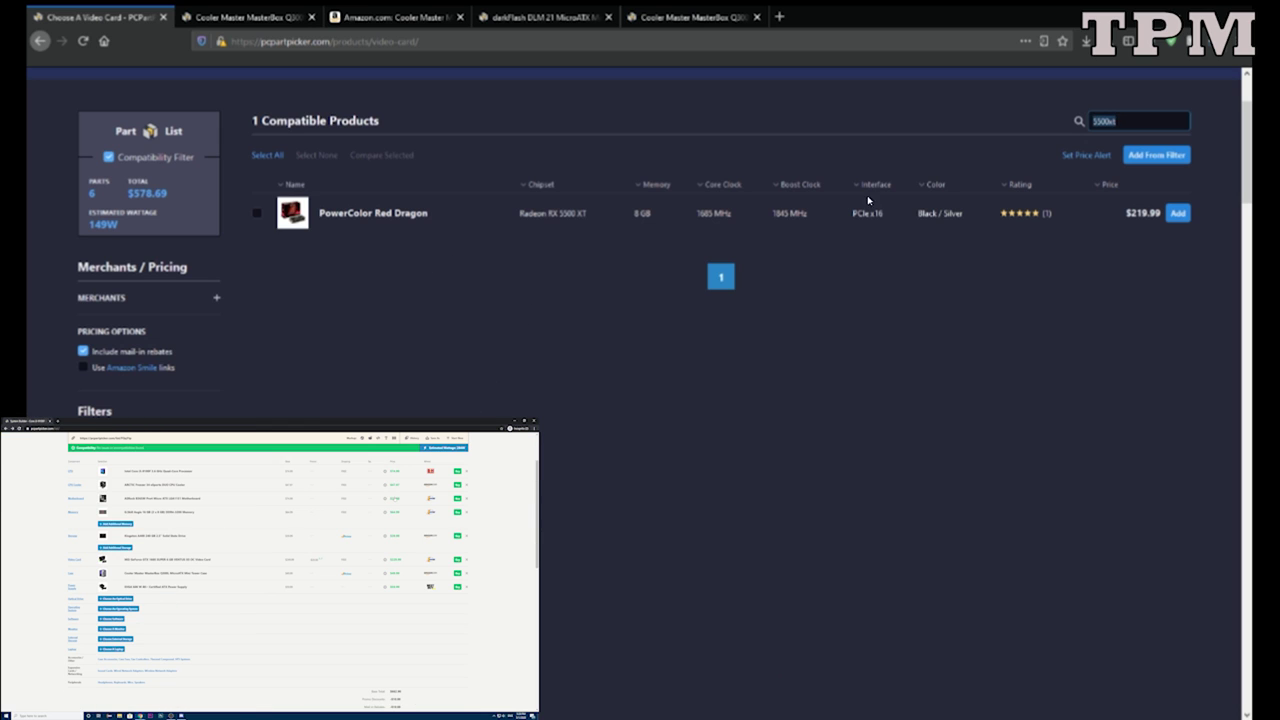
pyautogui.press('BackSpace')
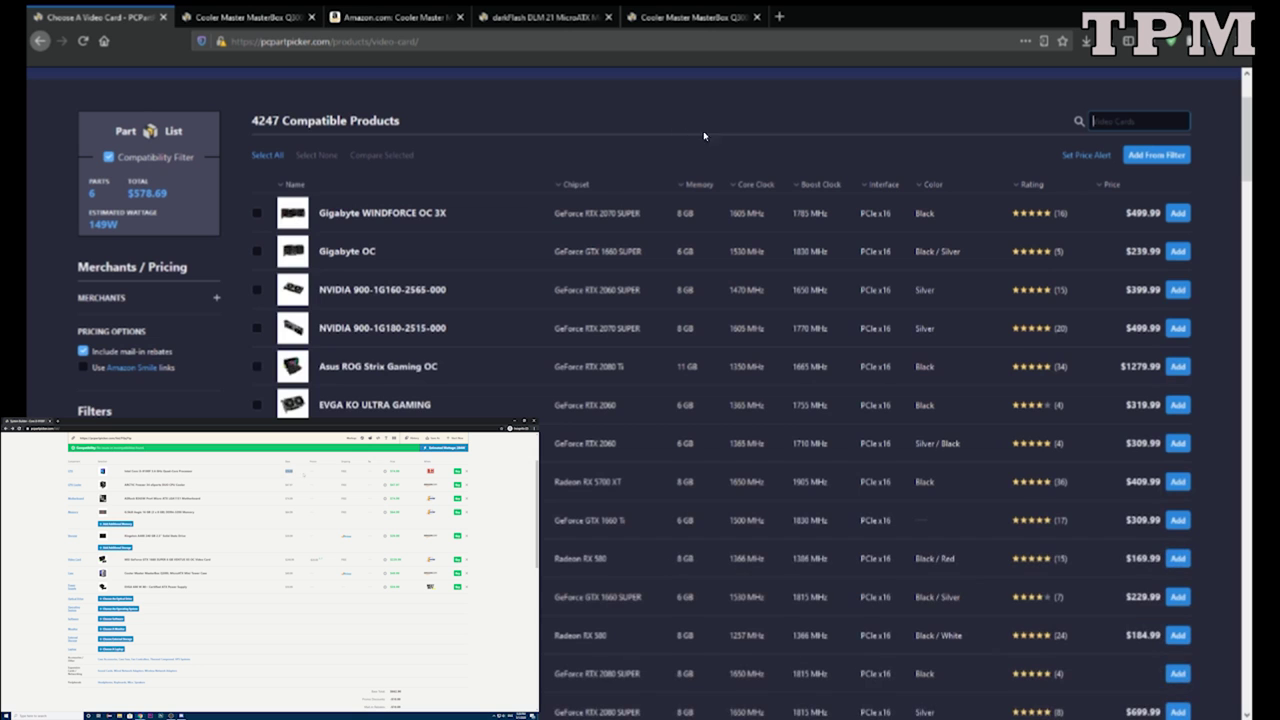
# Filter the compatible video cards by the Radeon RX 5500 XT chipset.
pyautogui.scroll(-1, 708, 134)
pyautogui.scroll(-10, 708, 134)
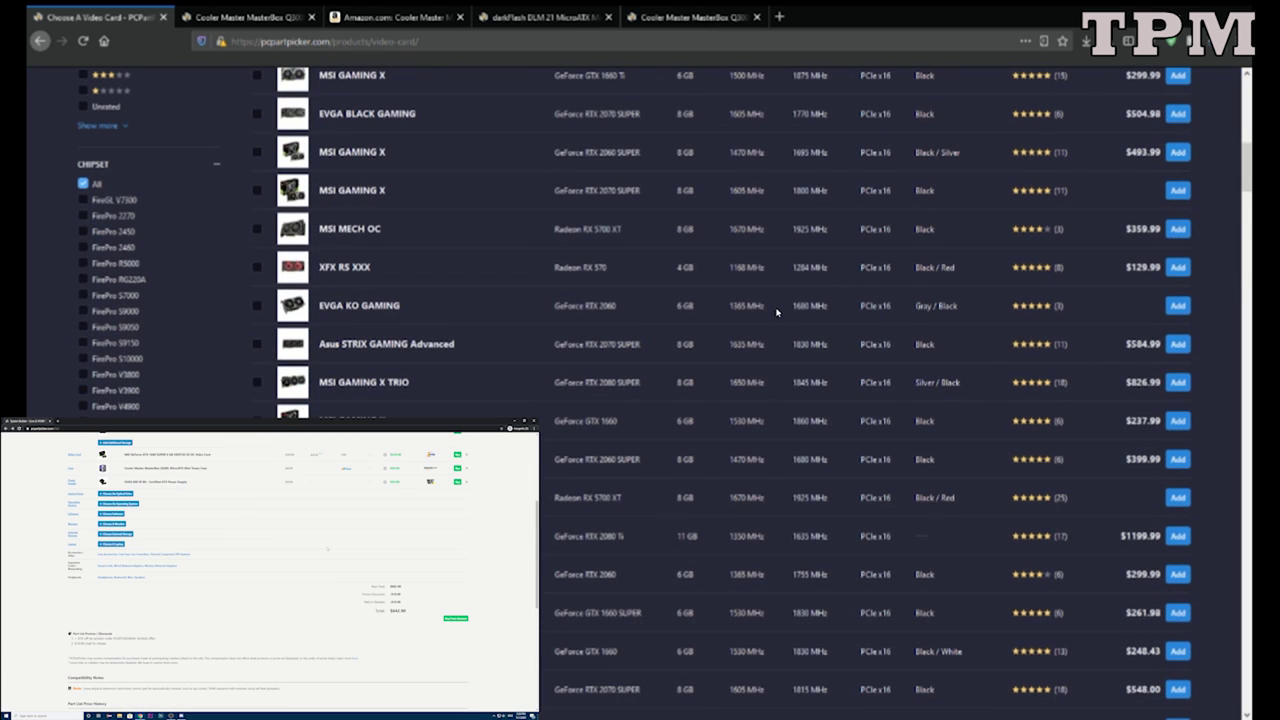
pyautogui.scroll(-1, 780, 310)
pyautogui.scroll(-10, 776, 312)
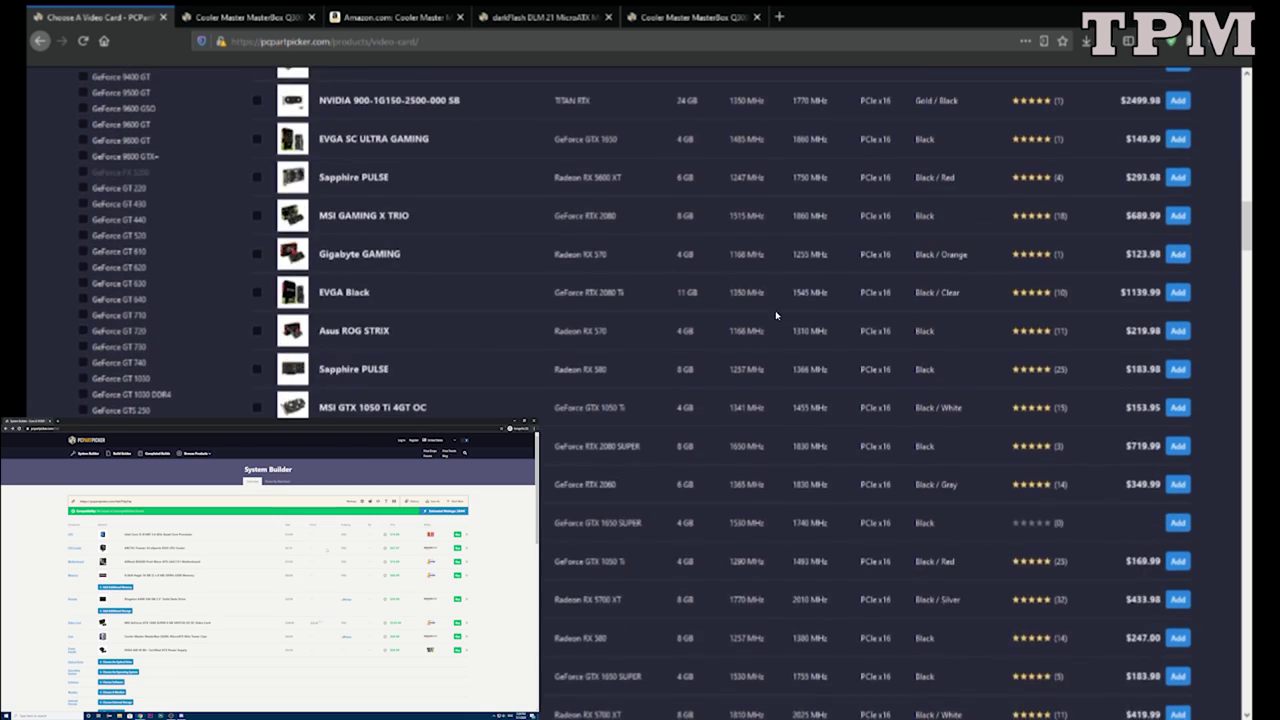
pyautogui.scroll(-7, 750, 323)
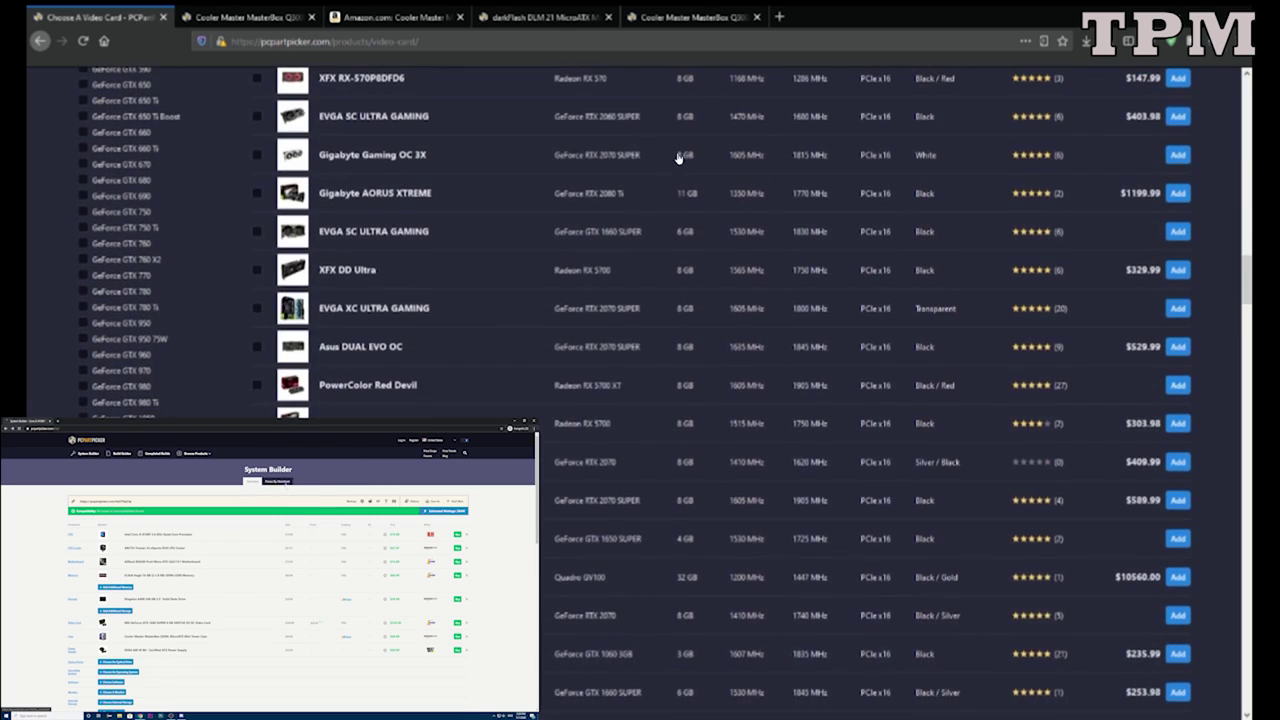
pyautogui.scroll(-3, 526, 369)
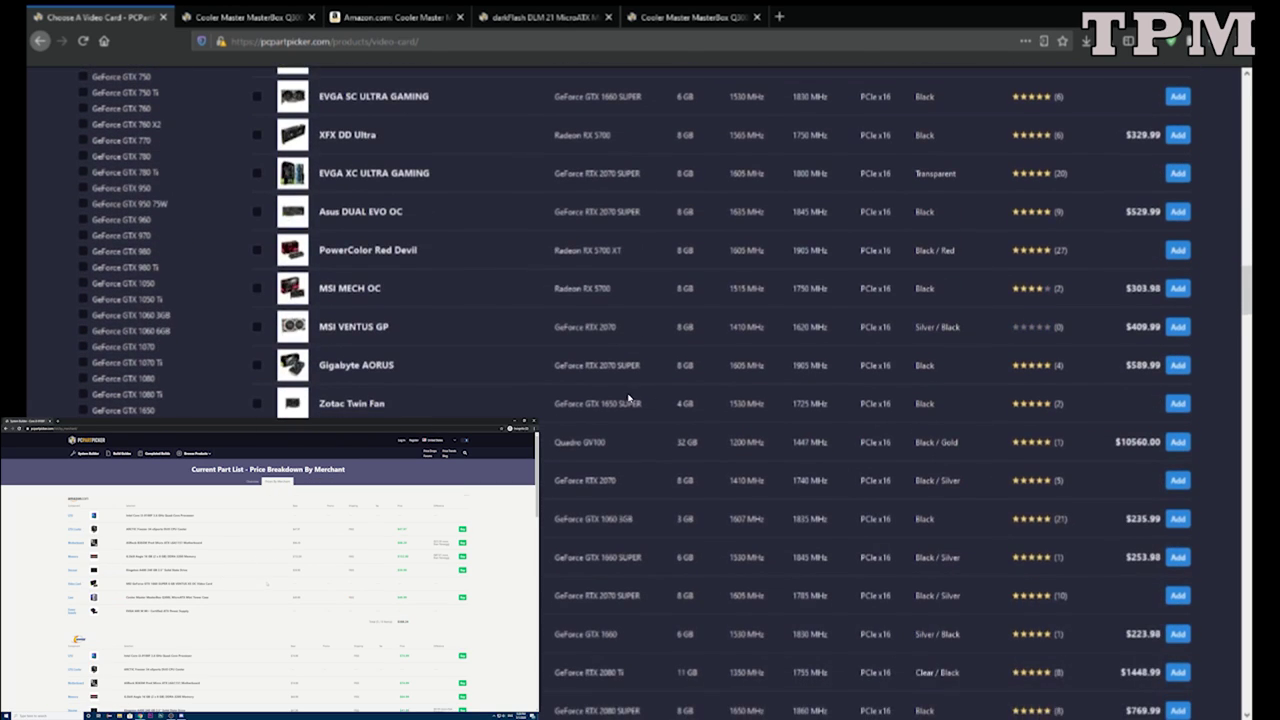
pyautogui.scroll(-4, 643, 390)
pyautogui.scroll(-15, 643, 390)
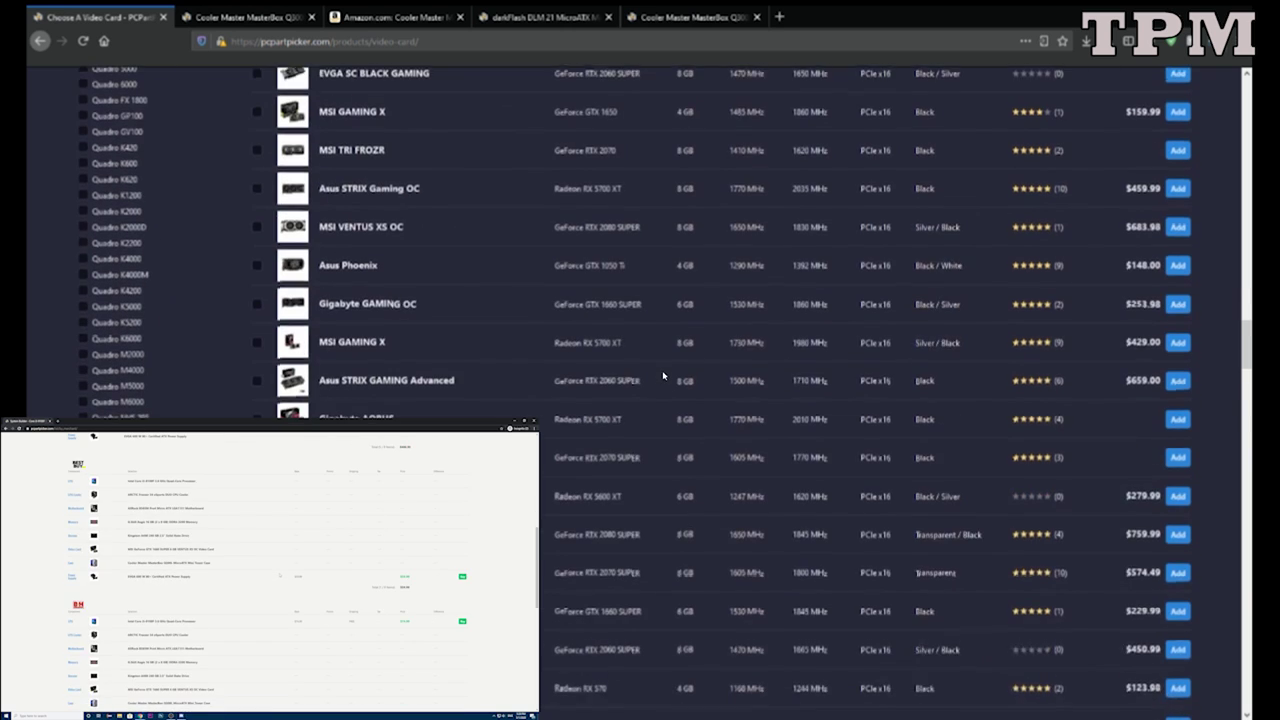
pyautogui.scroll(-10, 655, 385)
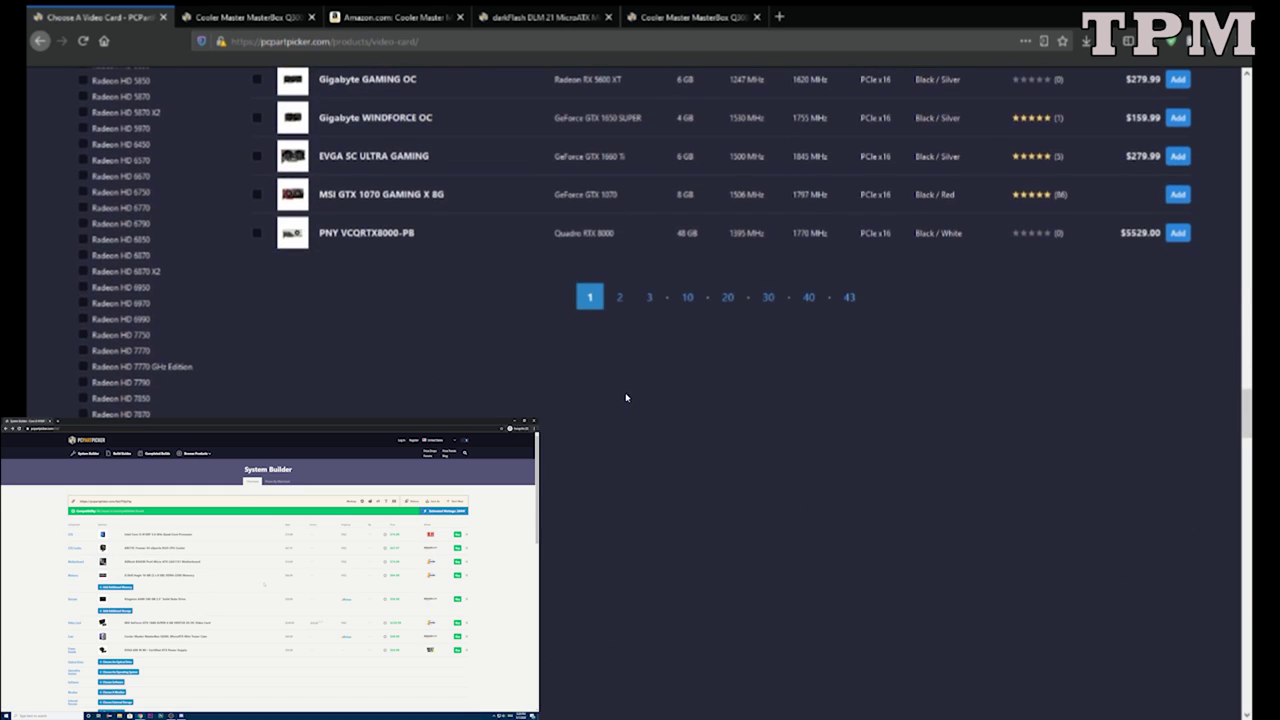
pyautogui.scroll(-10, 590, 397)
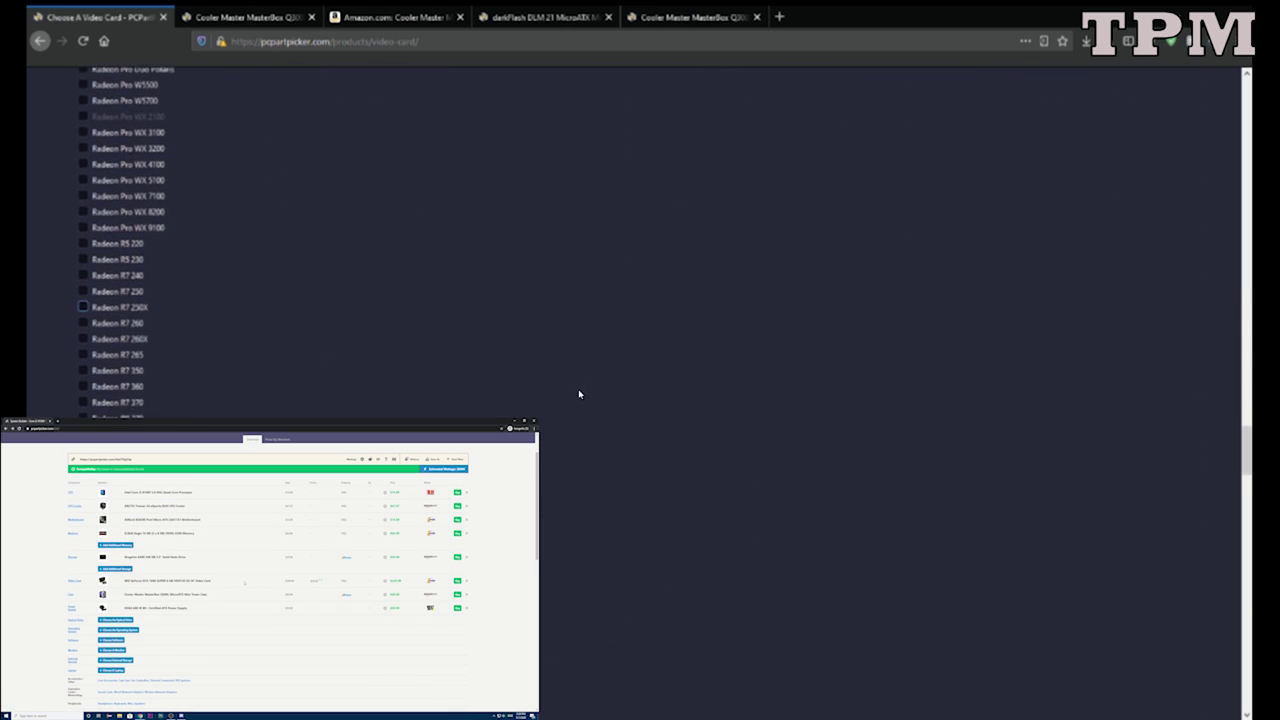
pyautogui.scroll(-3, 577, 396)
pyautogui.scroll(-5, 576, 404)
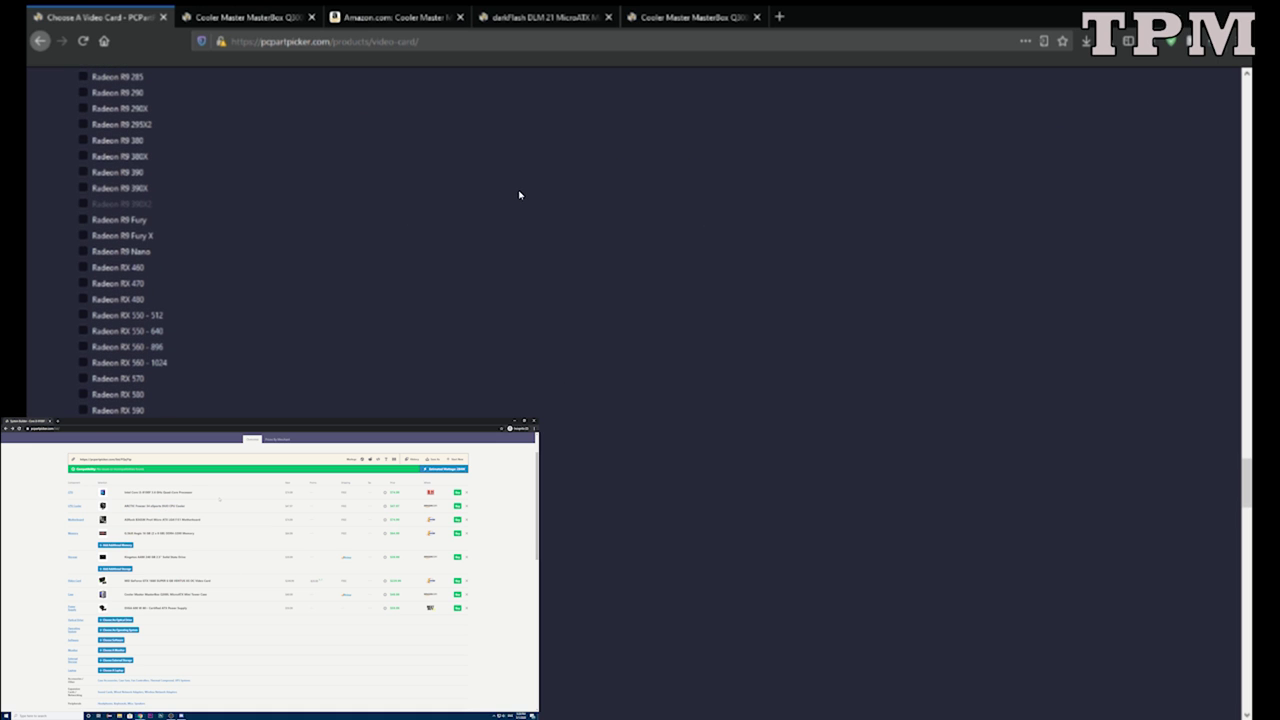
pyautogui.scroll(-8, 540, 235)
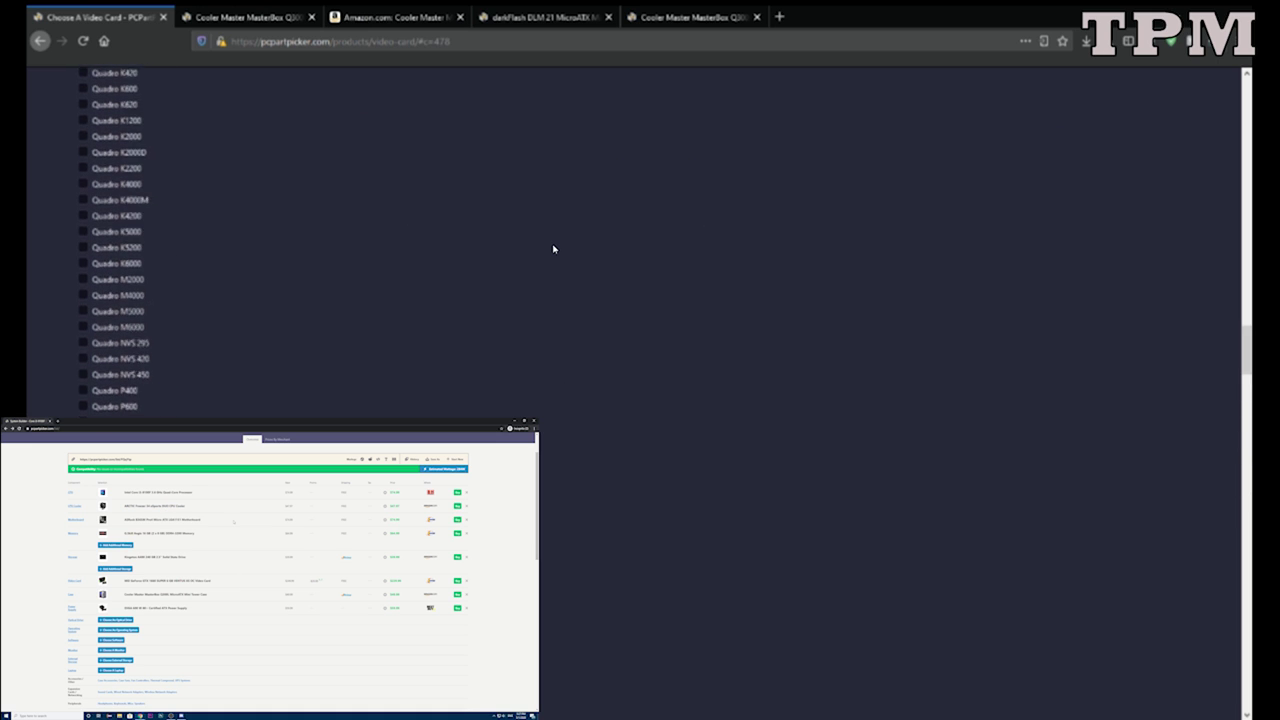
# Compare the listed Radeon RX 5500 XT cards and view the 8 GB MSI MECH OC's product page in a separate tab.
pyautogui.scroll(15, 553, 248)
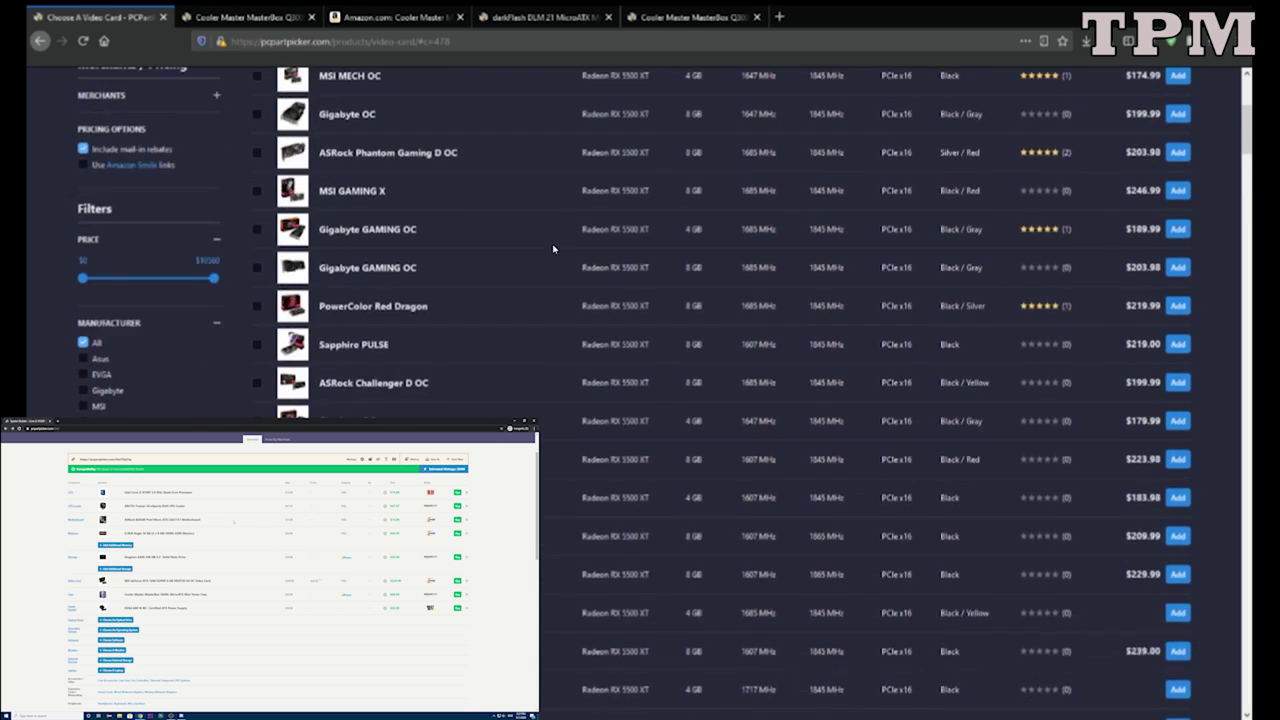
pyautogui.scroll(3, 553, 248)
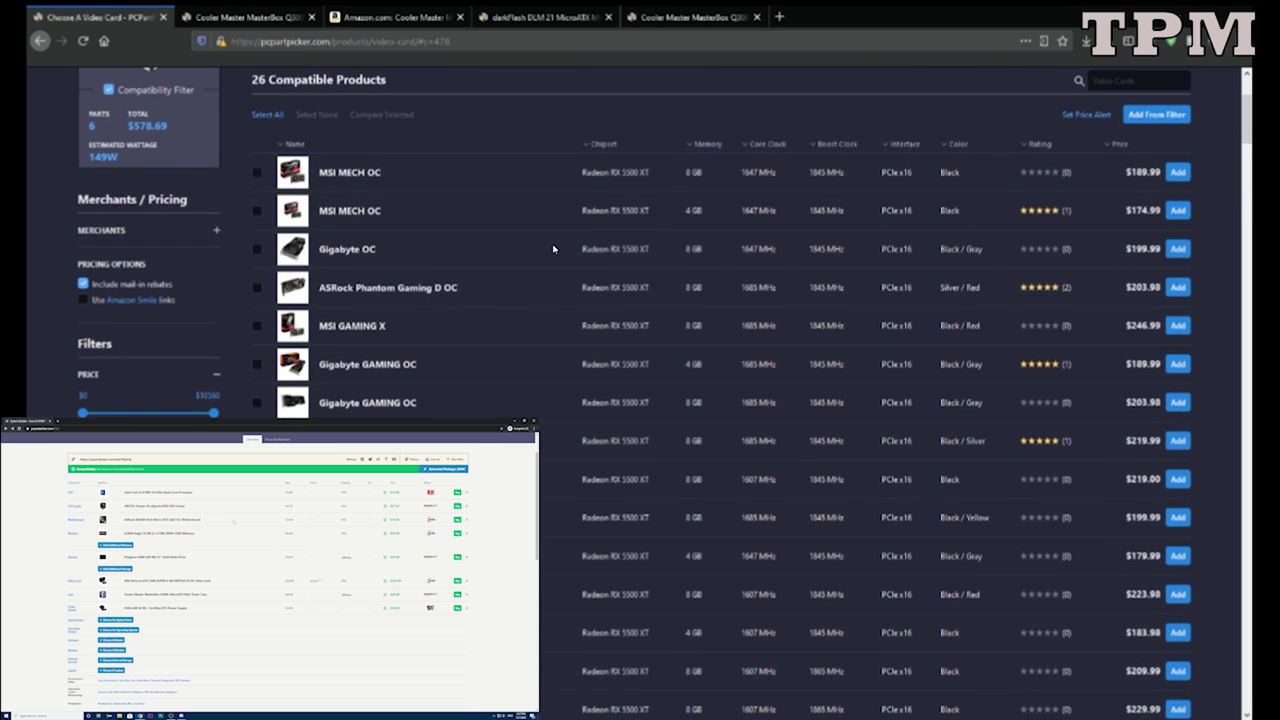
pyautogui.scroll(-1, 553, 248)
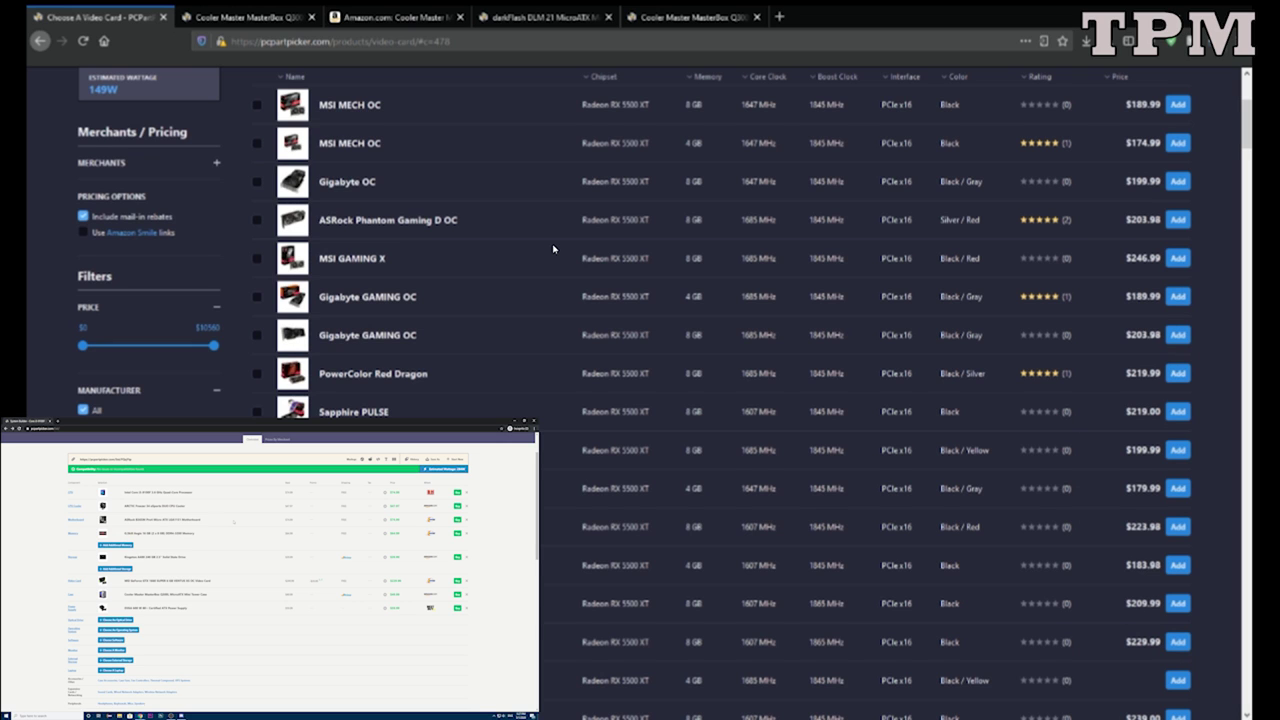
pyautogui.scroll(2, 553, 248)
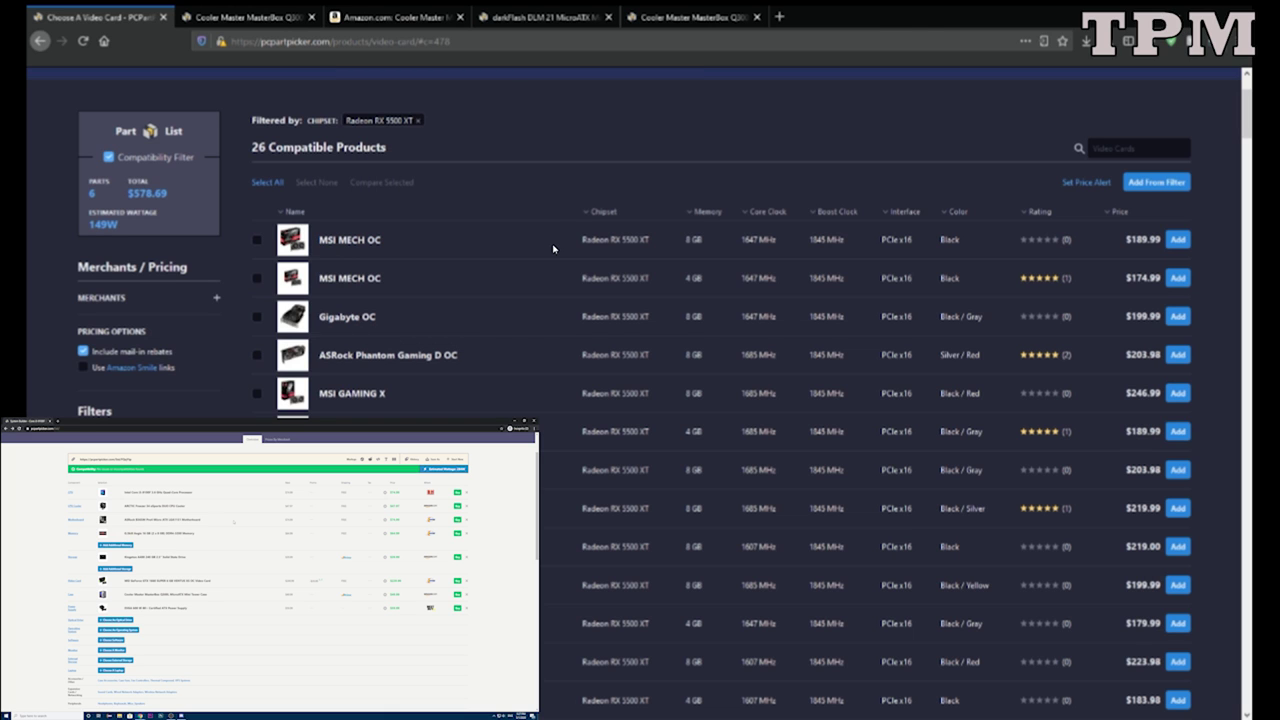
pyautogui.middleClick(349, 240)
pyautogui.hotkey('ctrl', 'Tab')
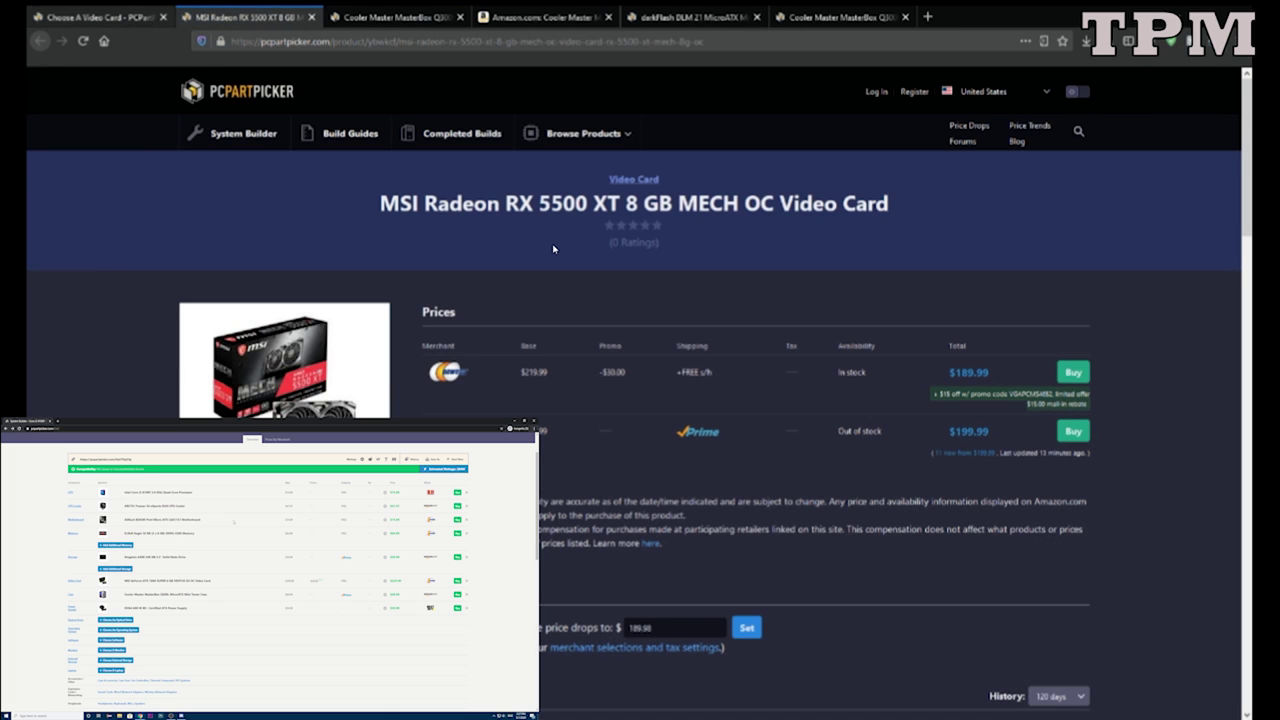
# Return to the filtered card list and add the MSI Radeon RX 5500 XT 8 GB MECH OC to the build.
pyautogui.hotkey('ctrl', 'shift', 'Tab')
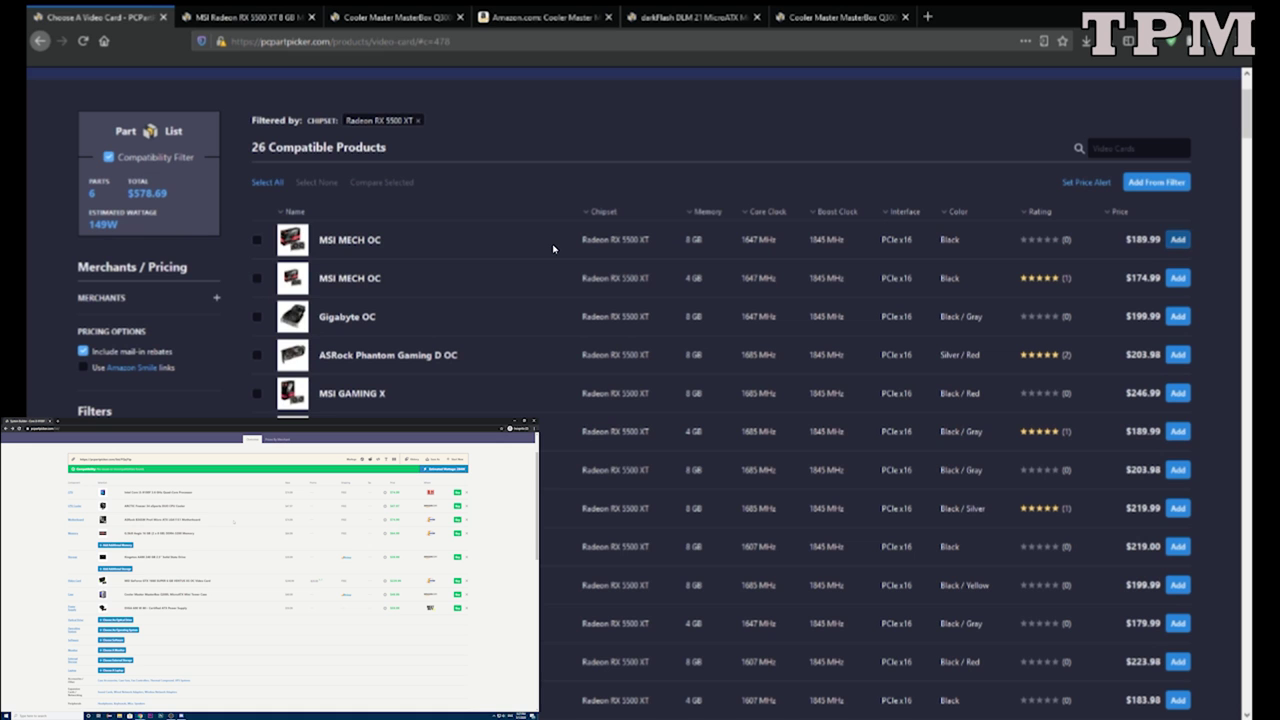
pyautogui.hotkey('alt', 'Left')
pyautogui.scroll(-10, 553, 248)
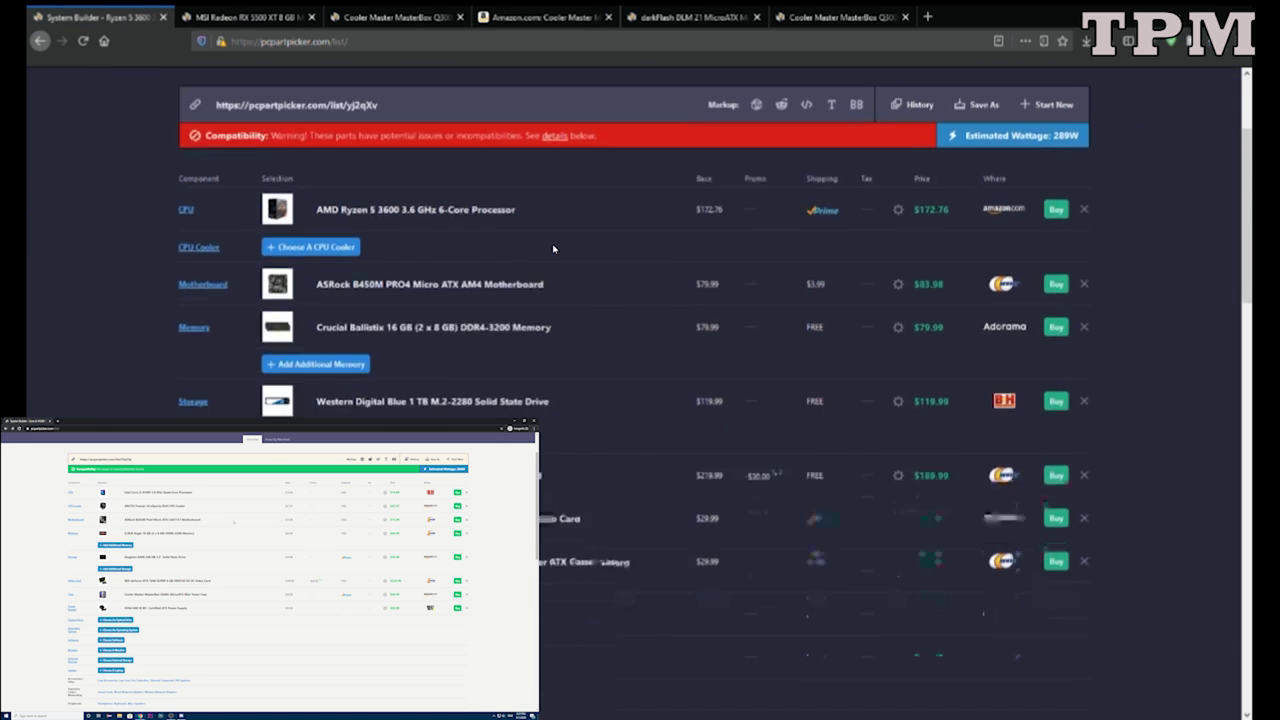
# Review the Ryzen 5 3600 build's parts and total cost with the MSI Radeon RX 5500 XT selected.
pyautogui.scroll(6, 553, 248)
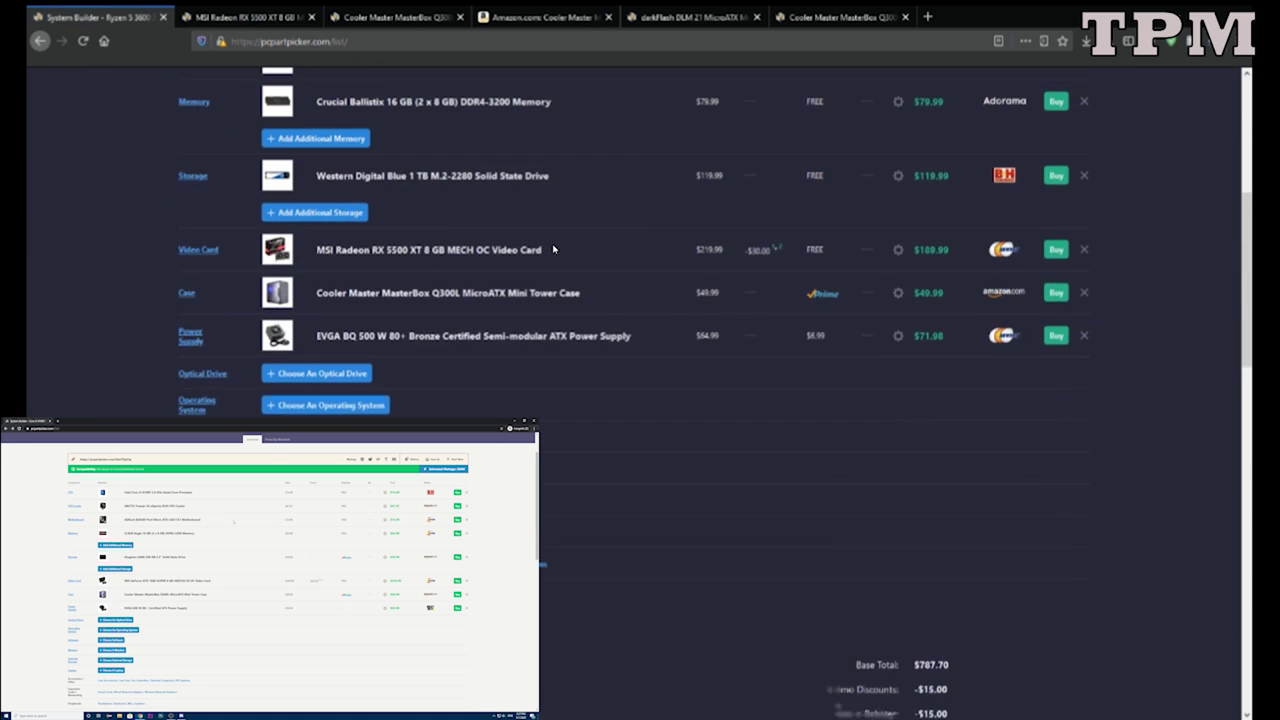
pyautogui.scroll(1, 553, 248)
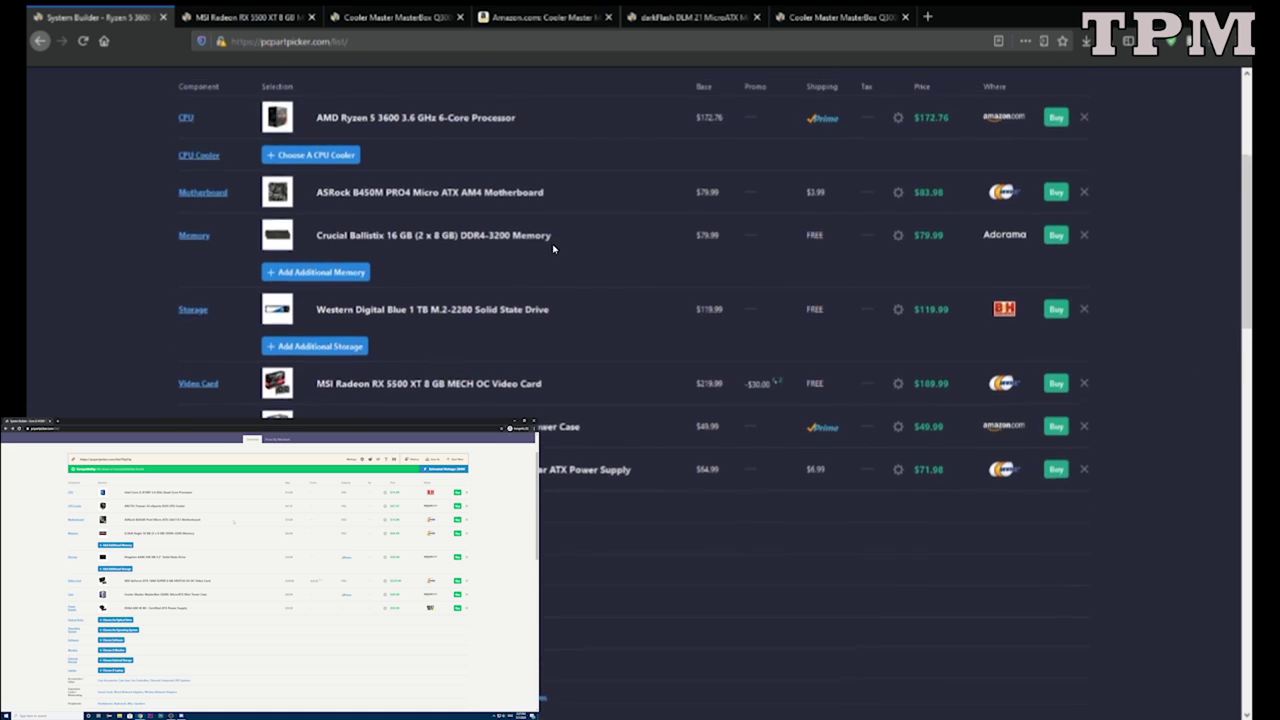
pyautogui.scroll(2, 553, 248)
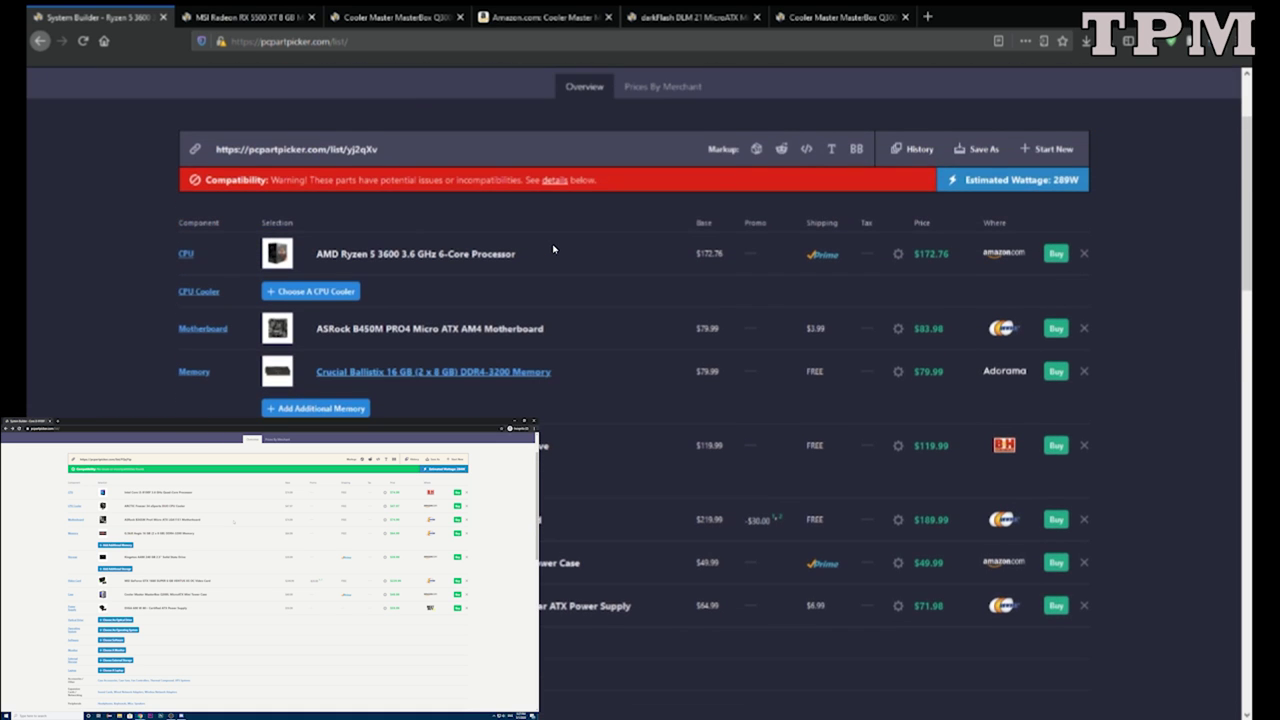
pyautogui.scroll(-4, 553, 248)
pyautogui.scroll(-3, 553, 248)
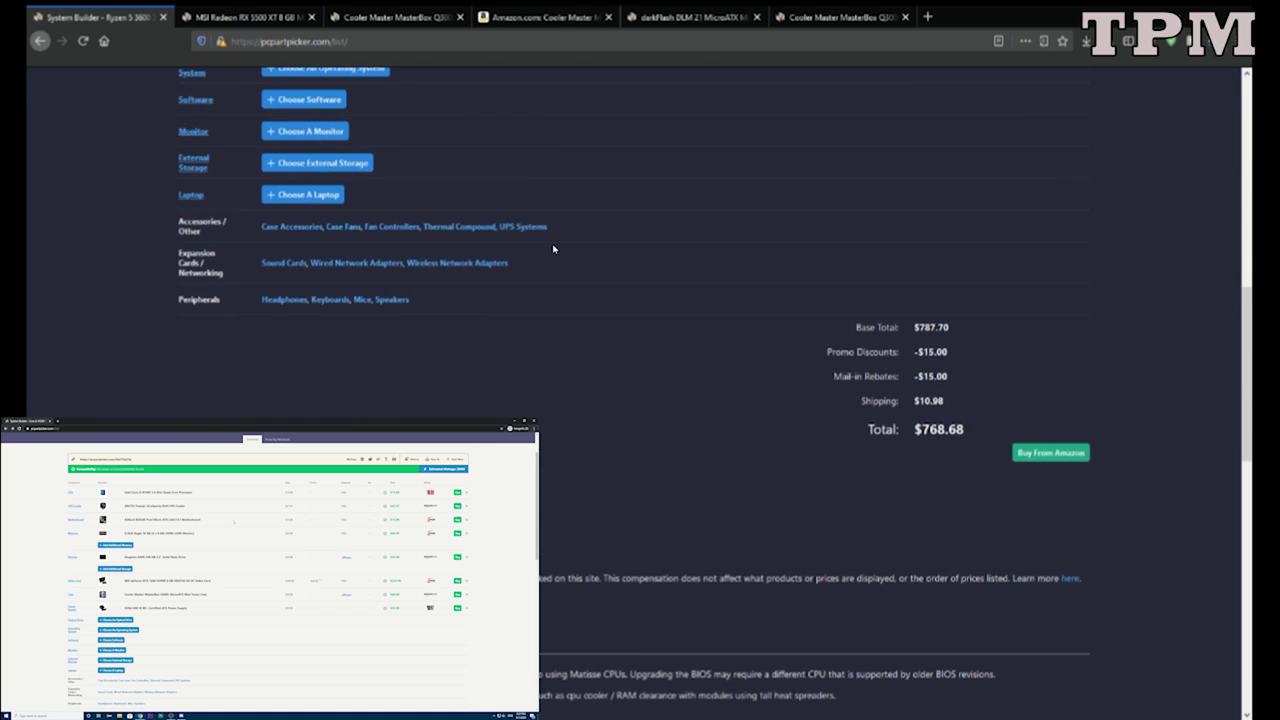
pyautogui.scroll(3, 553, 248)
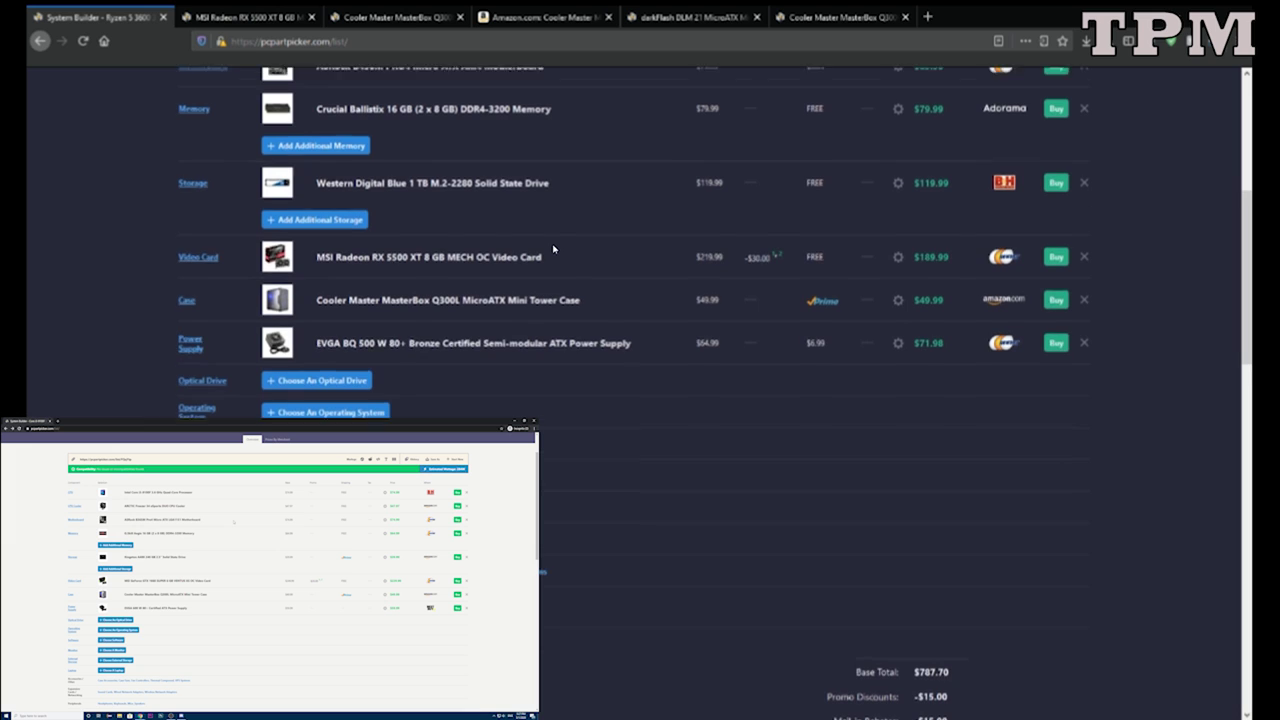
# Replace the Western Digital Blue 1 TB drive with the 2 TB Seagate Barracuda and reopen the storage selection.
pyautogui.scroll(2, 553, 248)
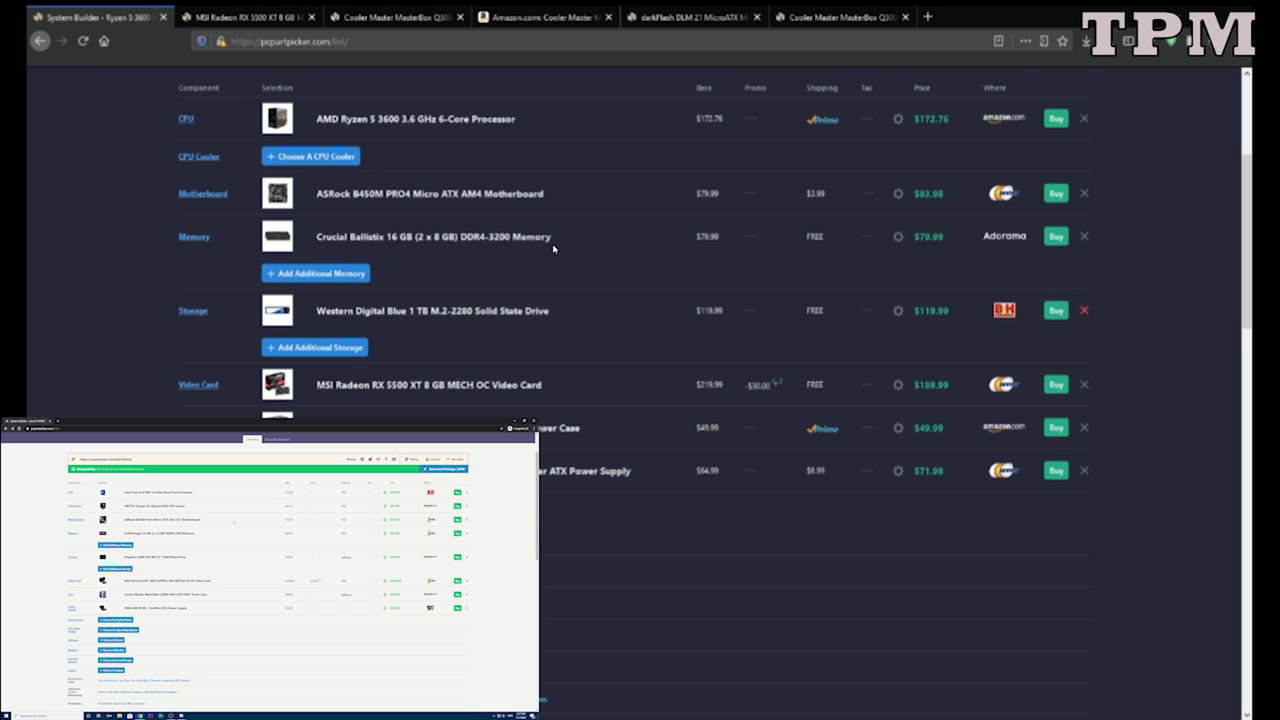
pyautogui.scroll(-5, 553, 248)
pyautogui.scroll(7, 580, 224)
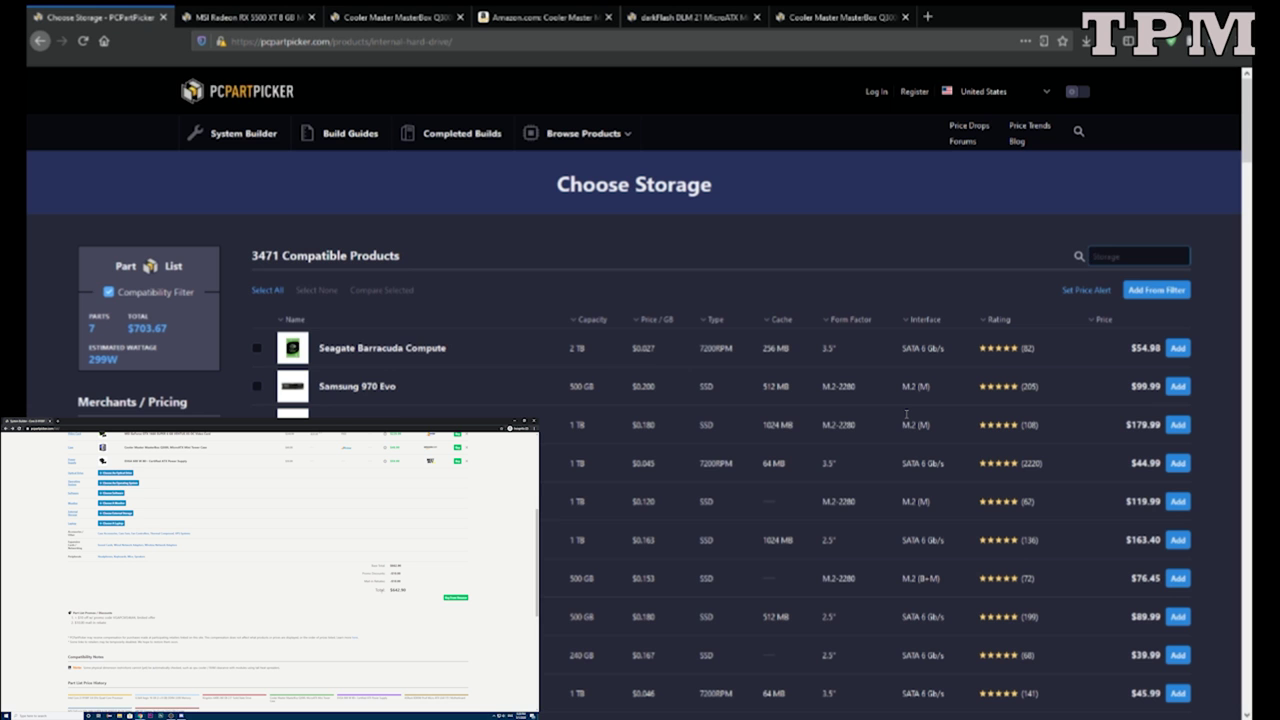
# Filter the compatible storage products by the SSD type and browse the listed drives.
pyautogui.scroll(-10, 906, 413)
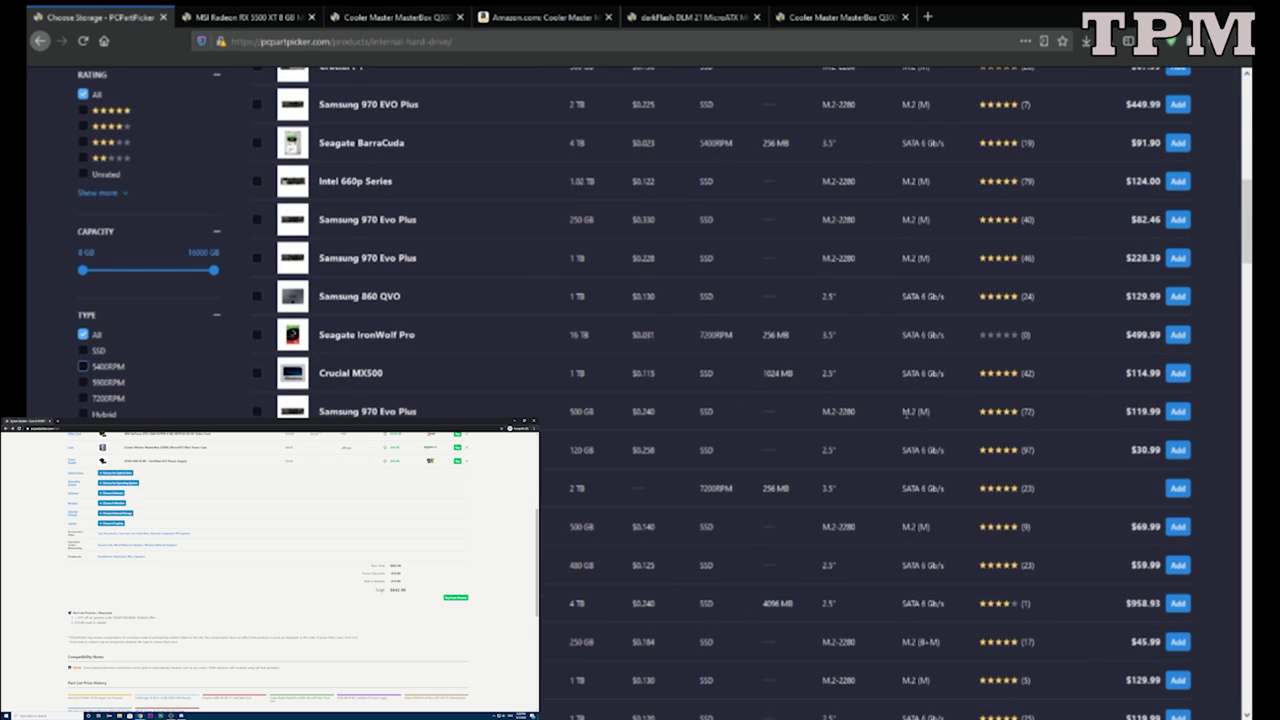
pyautogui.press('space')
pyautogui.scroll(-5, 906, 413)
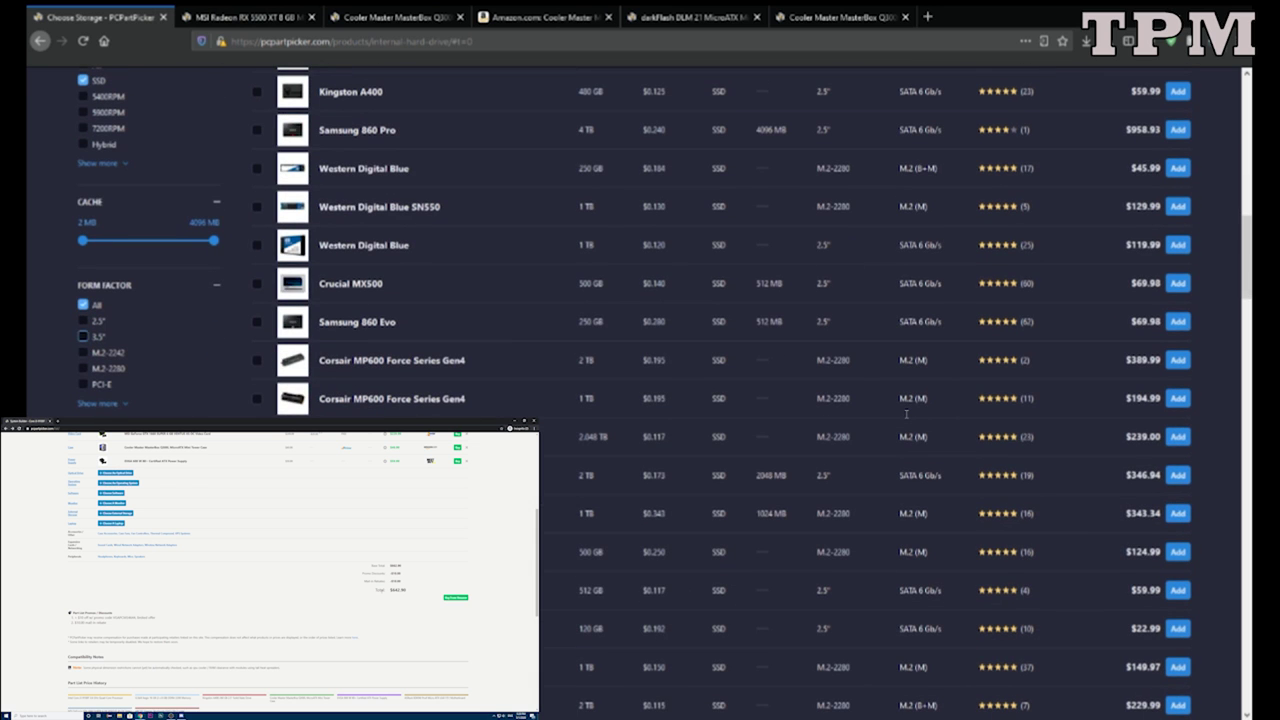
# Limit the SSD list to a maximum price of $93.63 and add the Kingston A400 240 GB drive to the build.
pyautogui.scroll(-3, 906, 413)
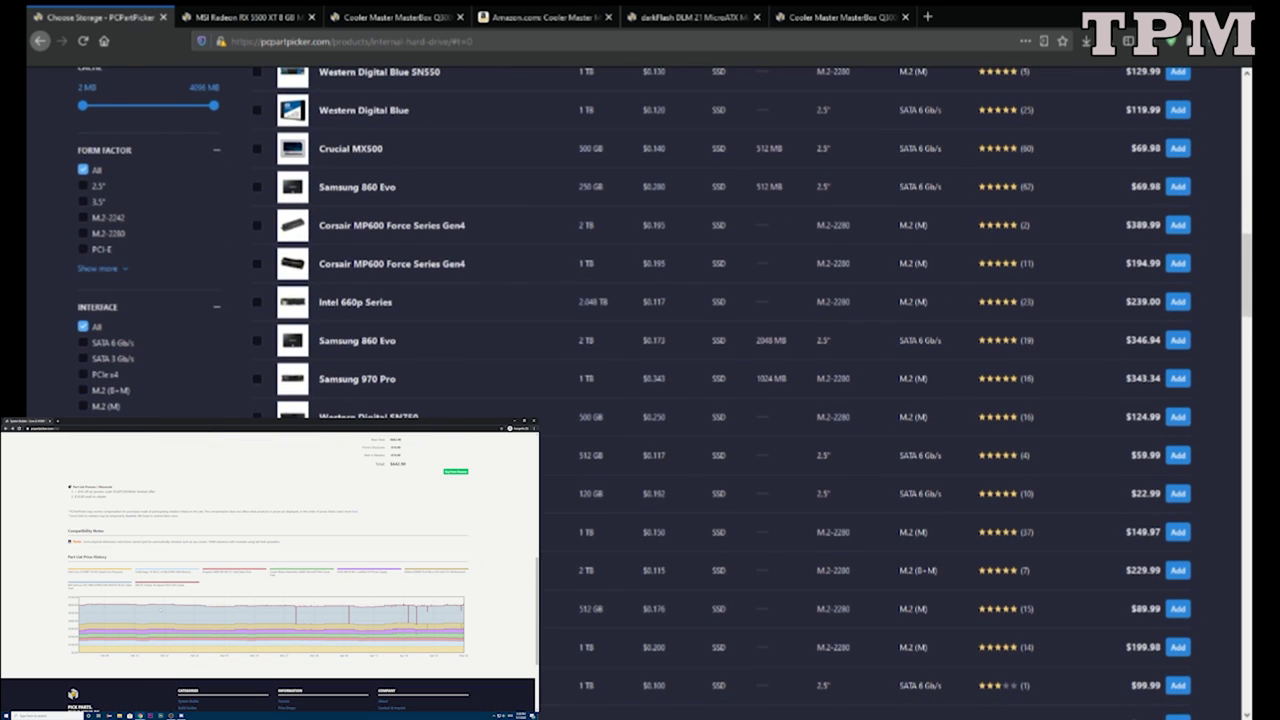
pyautogui.scroll(5, 622, 409)
pyautogui.scroll(3, 740, 390)
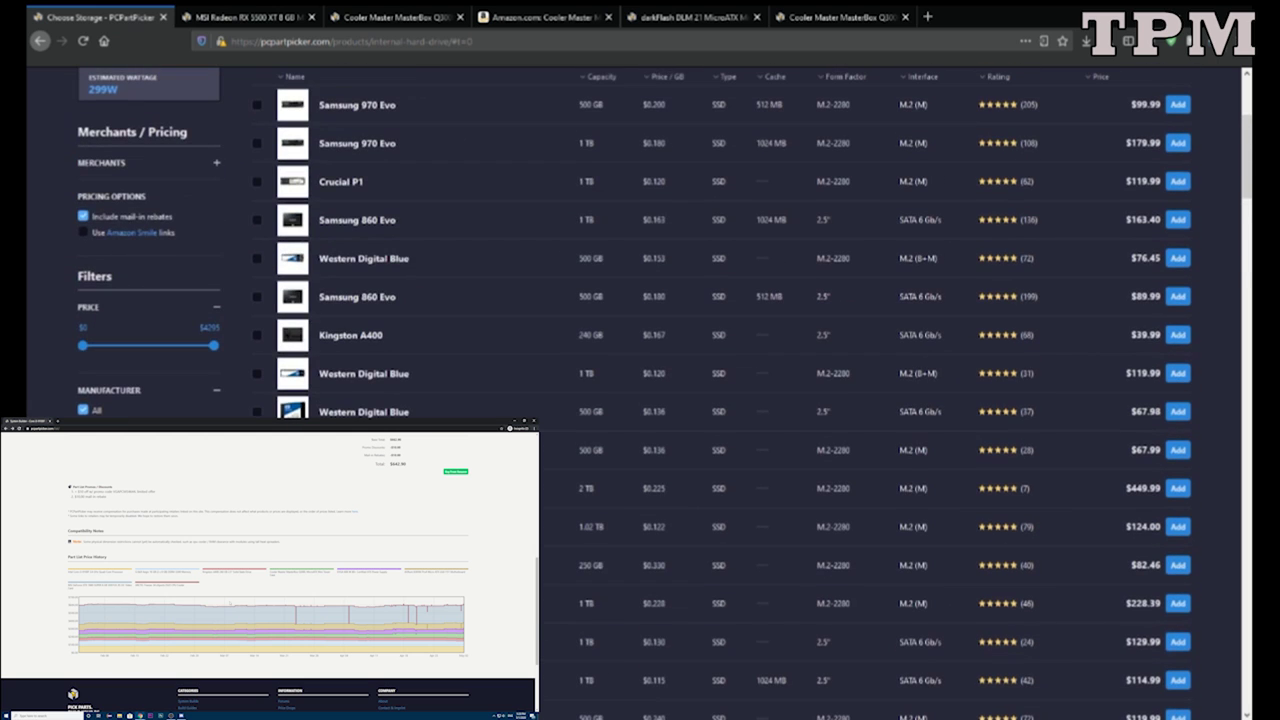
pyautogui.moveTo(213, 345); pyautogui.dragTo(100, 345)
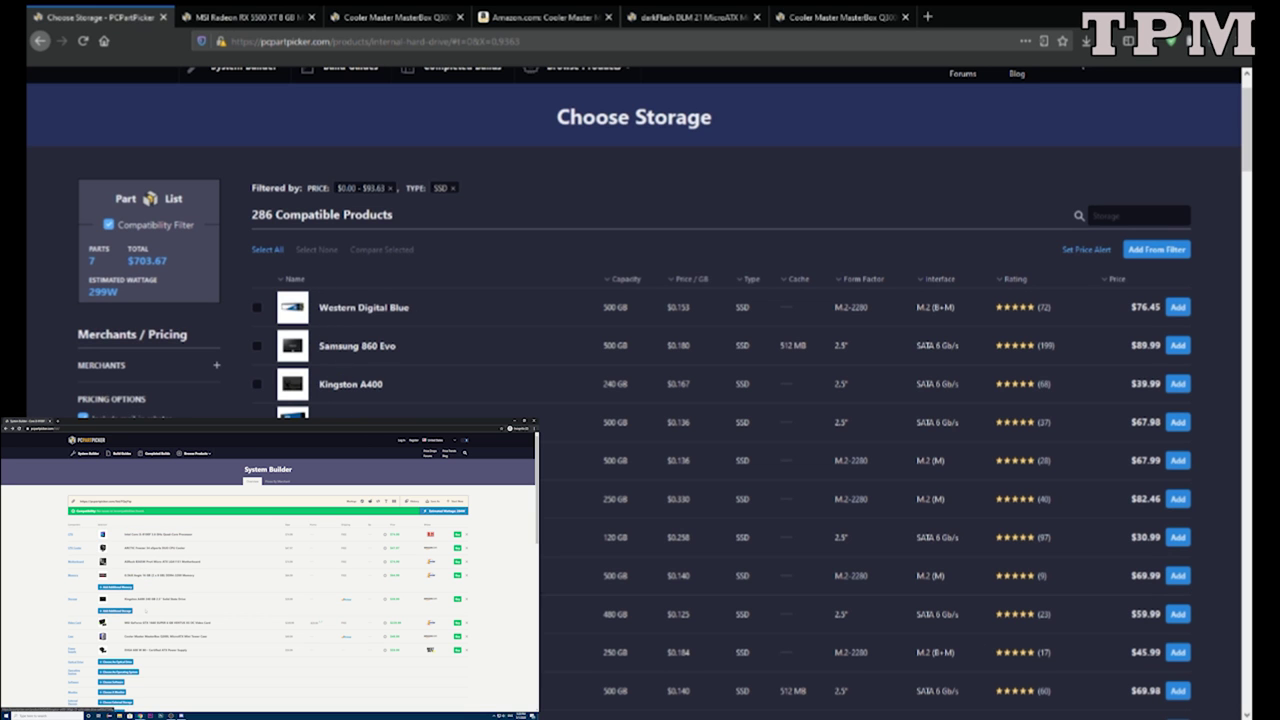
pyautogui.scroll(-5, 343, 385)
pyautogui.scroll(-1, 640, 390)
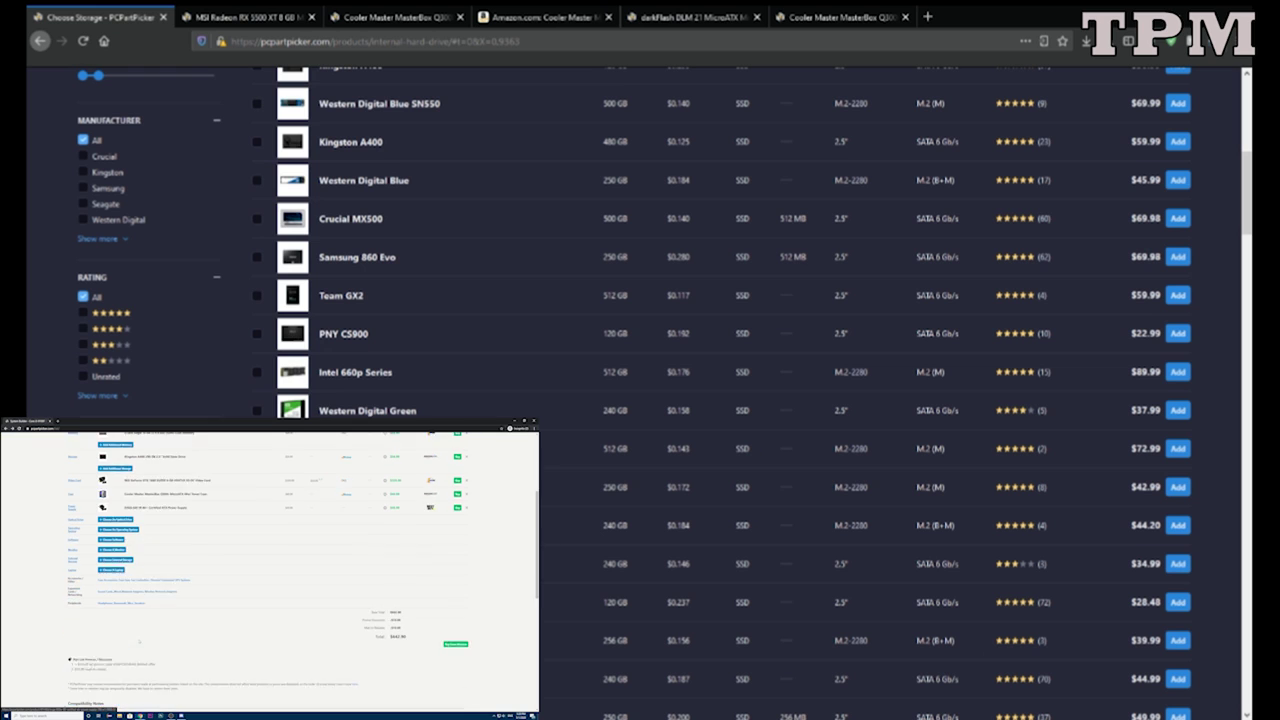
pyautogui.scroll(3, 640, 400)
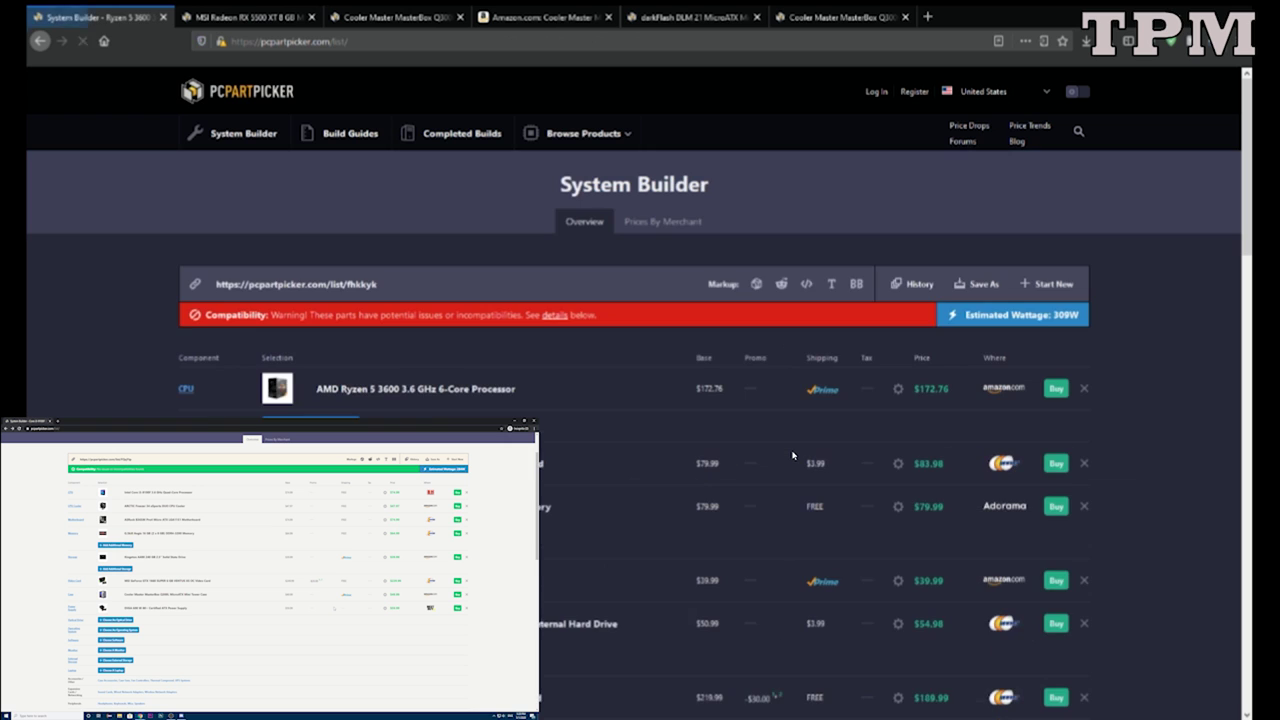
# Review the Ryzen 5 3600 build's complete parts list, including both storage drives, and its total cost.
pyautogui.scroll(-3, 792, 455)
pyautogui.scroll(-6, 792, 455)
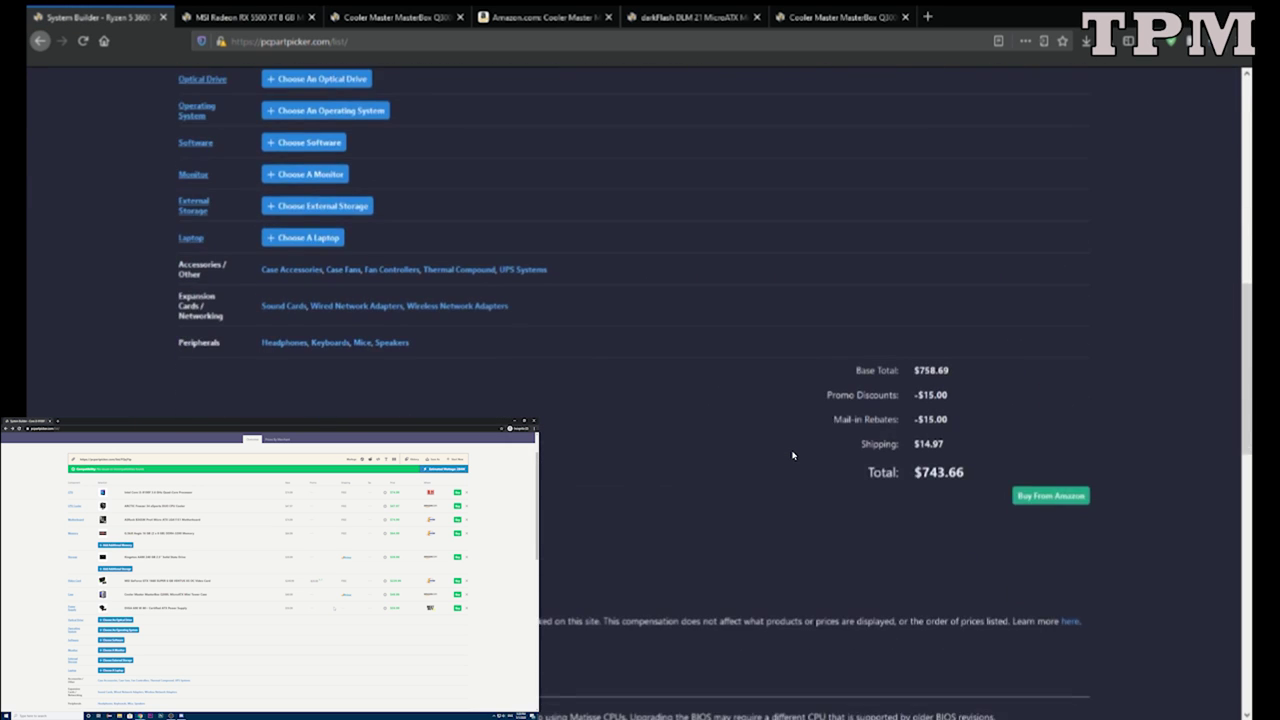
pyautogui.scroll(3, 792, 455)
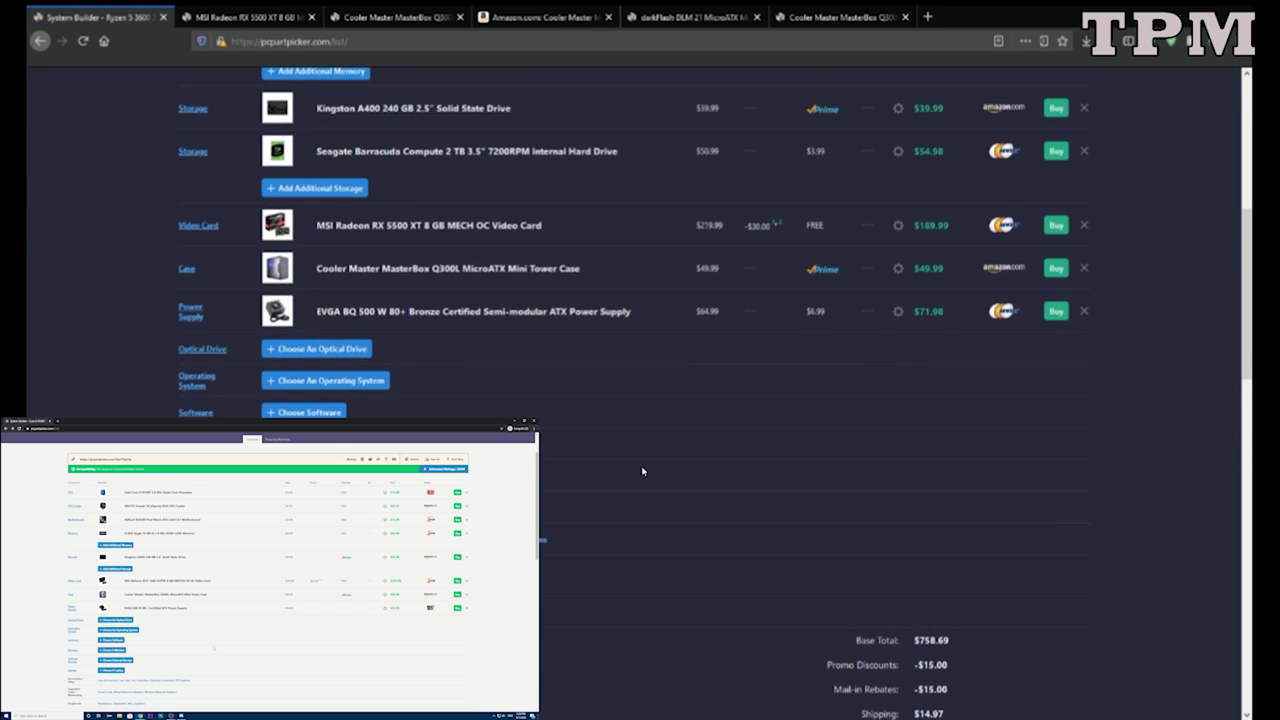
pyautogui.scroll(1, 646, 393)
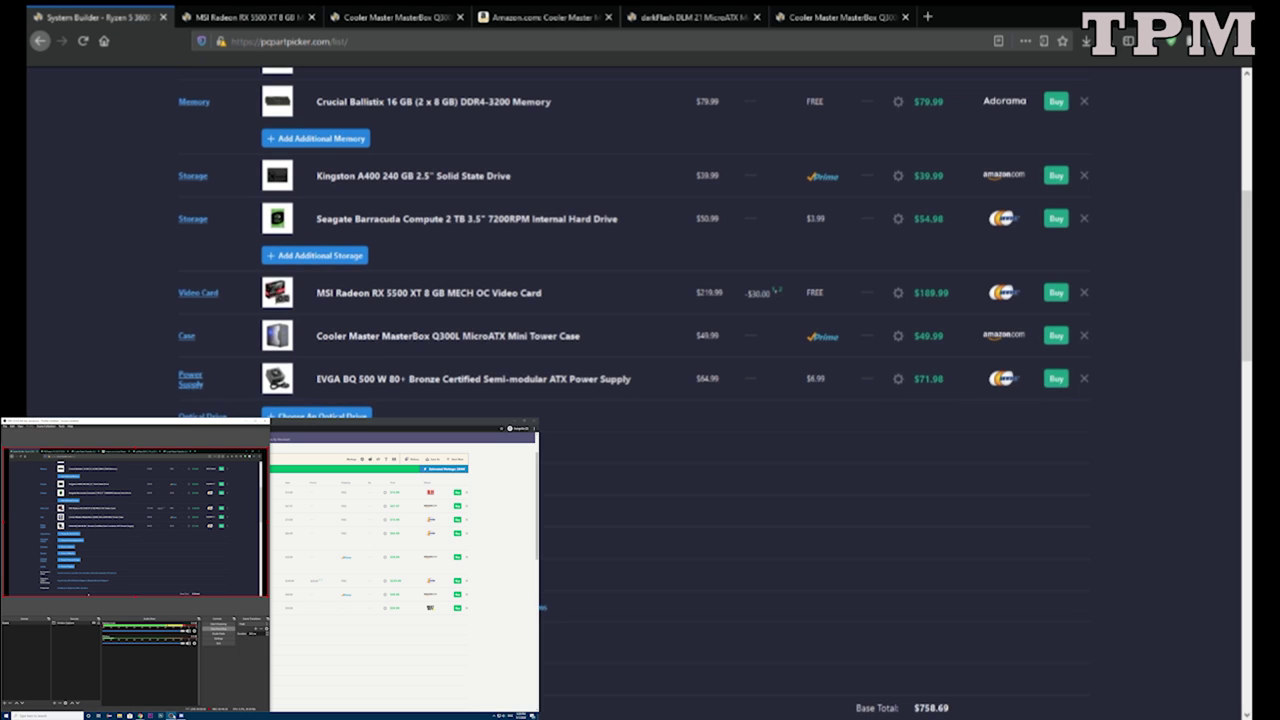
pyautogui.scroll(2, 640, 390)
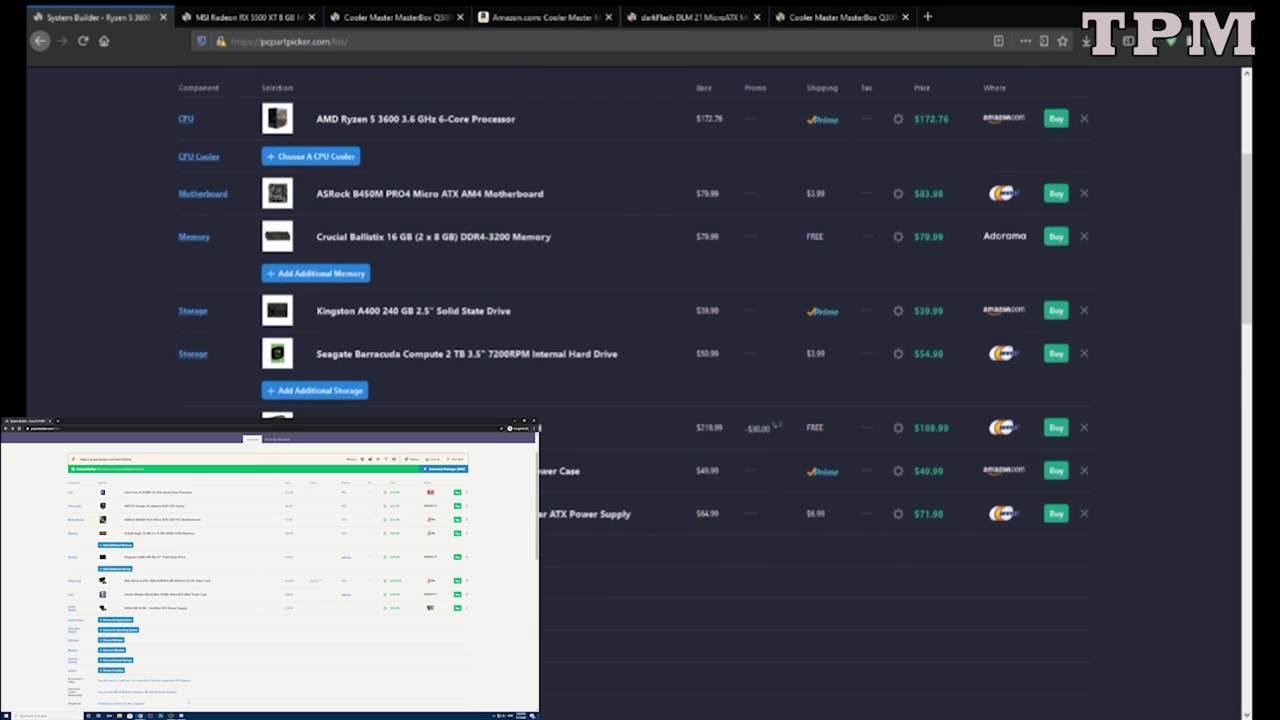
pyautogui.scroll(-8, 640, 390)
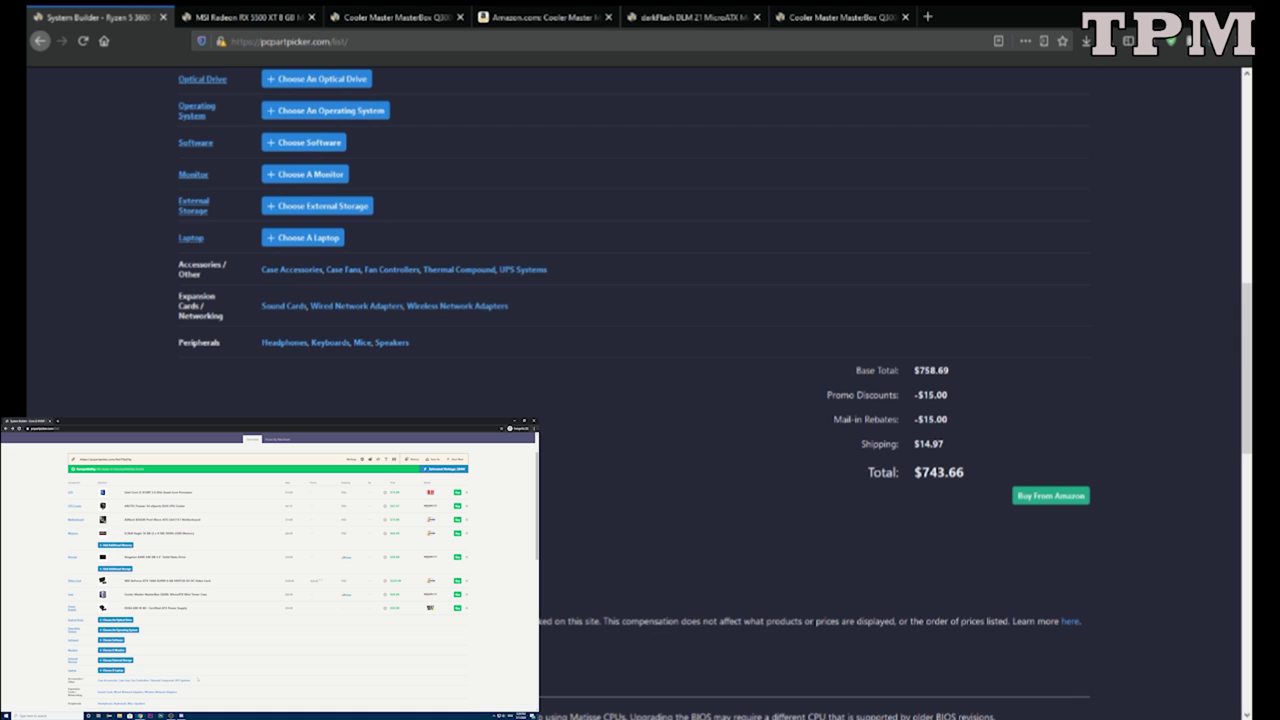
pyautogui.scroll(8, 640, 390)
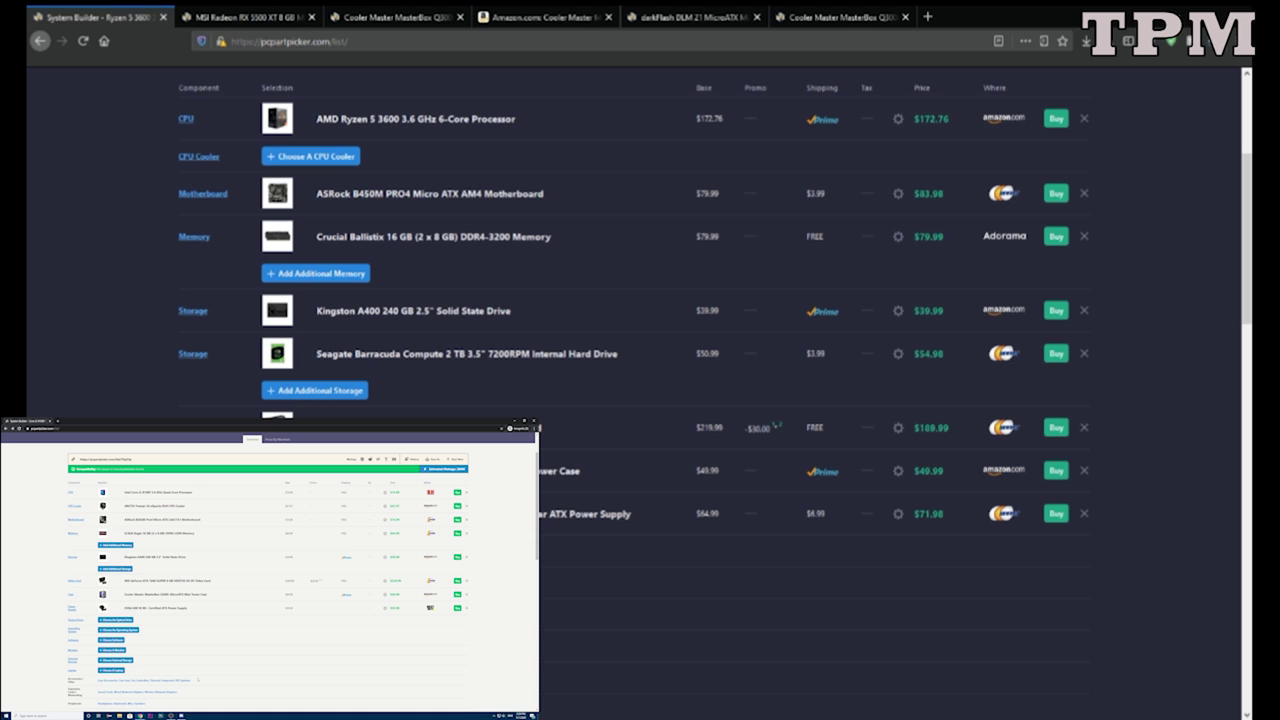
# Remove the Crucial Ballistix memory from the part list and open the memory selection.
pyautogui.scroll(3, 640, 390)
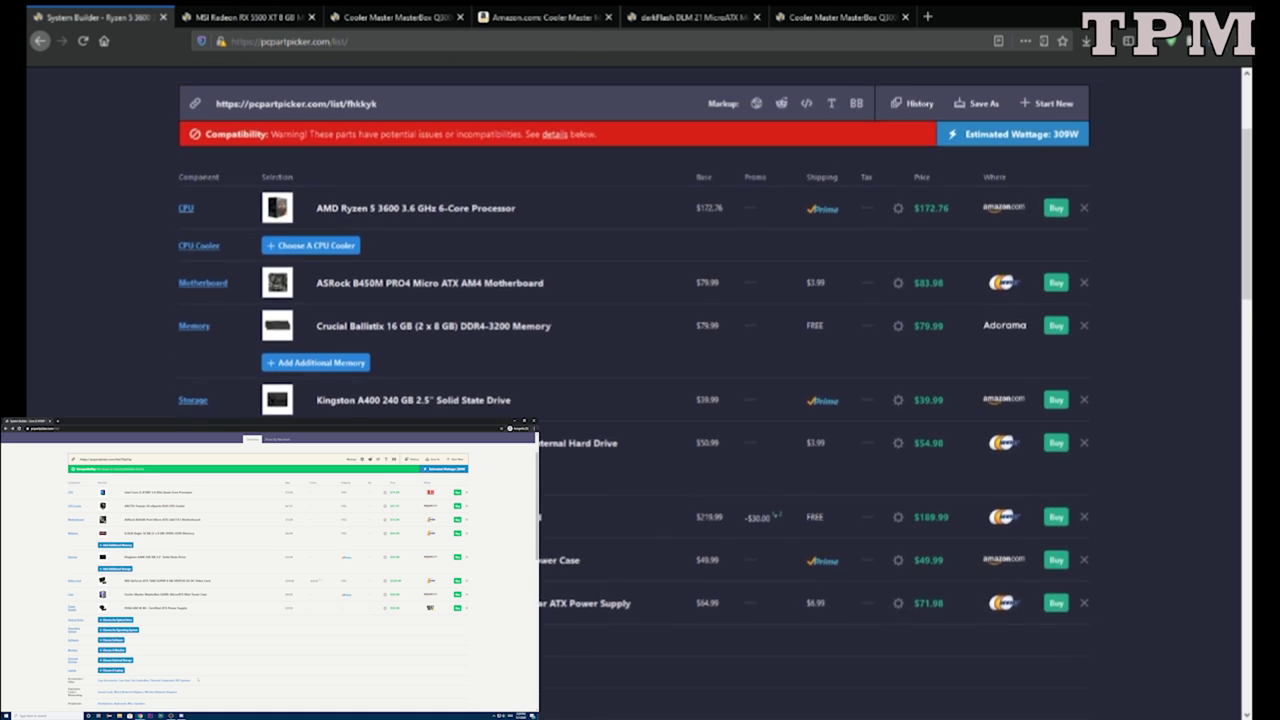
pyautogui.scroll(-10, 640, 390)
pyautogui.scroll(10, 932, 413)
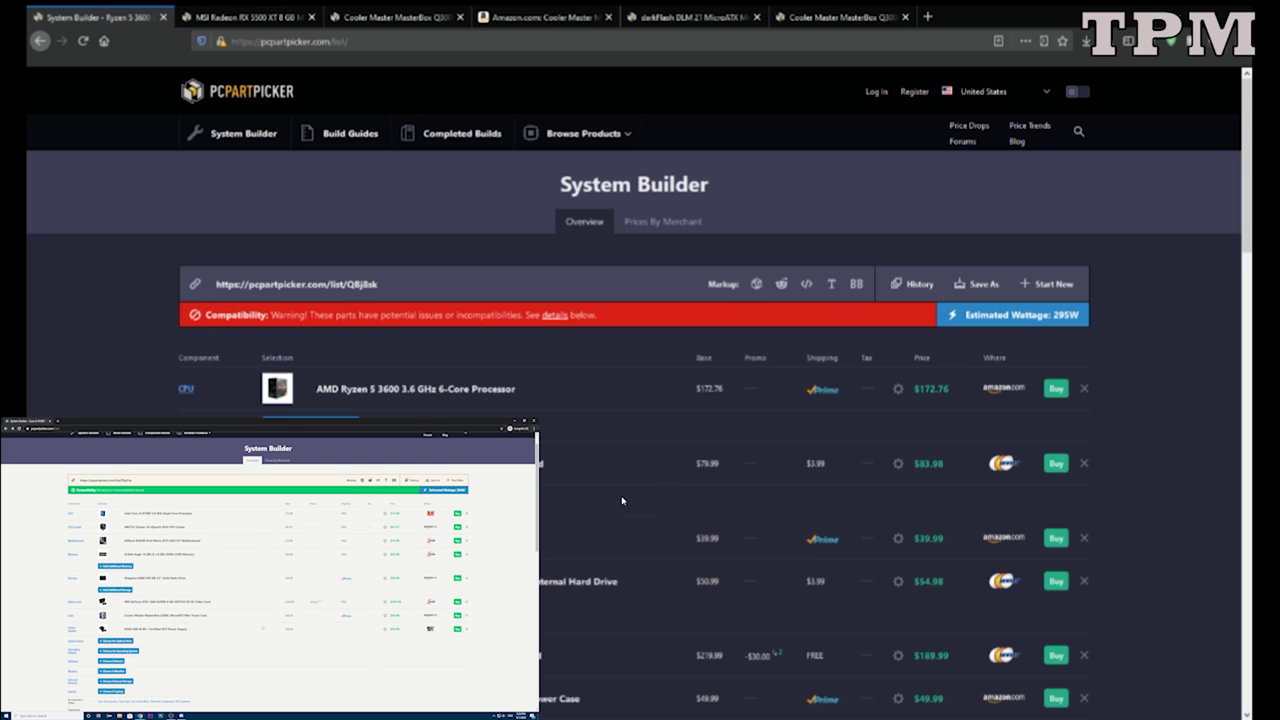
pyautogui.click(621, 500)
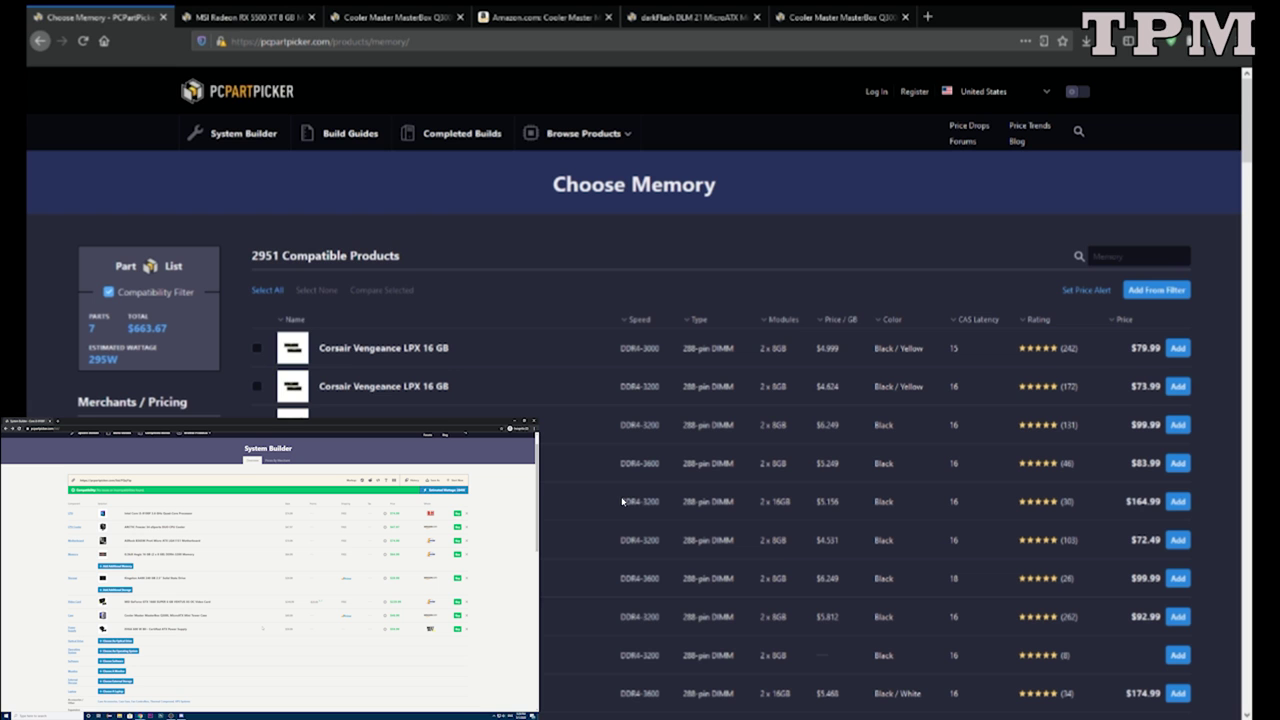
# Browse the compatible memory and open the G.Skill Ripjaws V 16 GB (2 x 8 GB) DDR4-3600 product page separately.
pyautogui.scroll(-2, 621, 500)
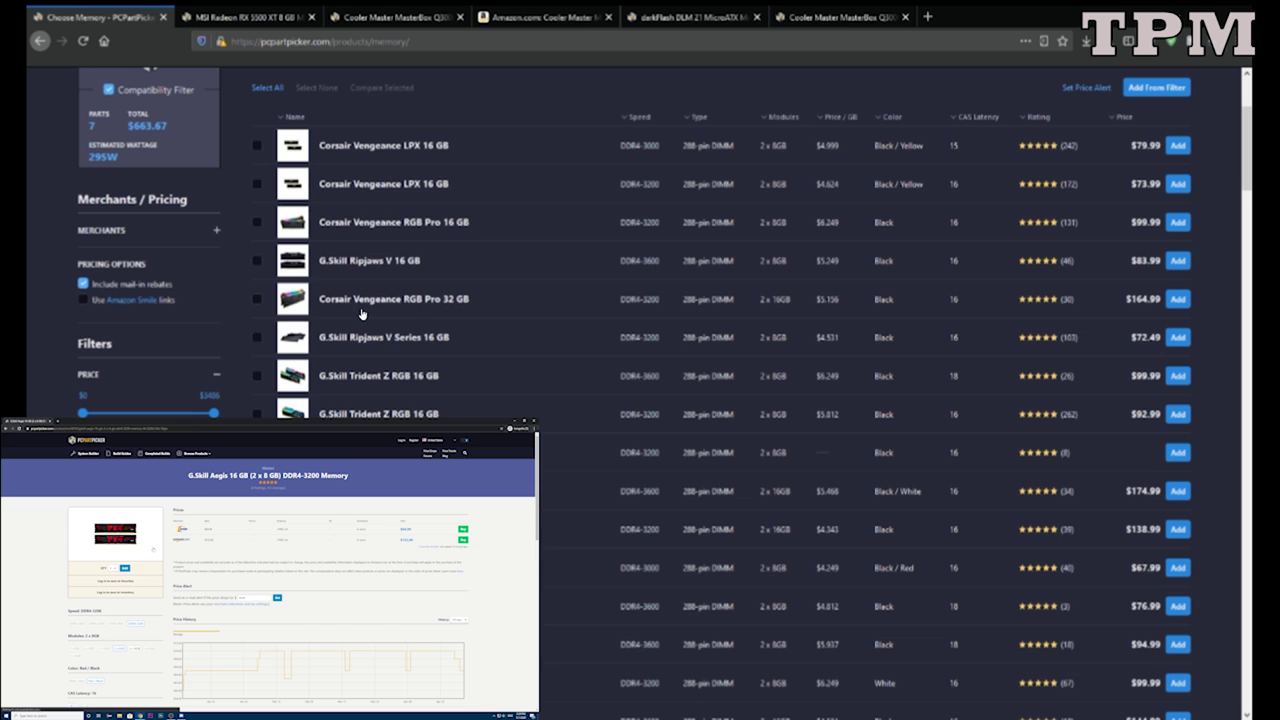
pyautogui.scroll(-1, 338, 335)
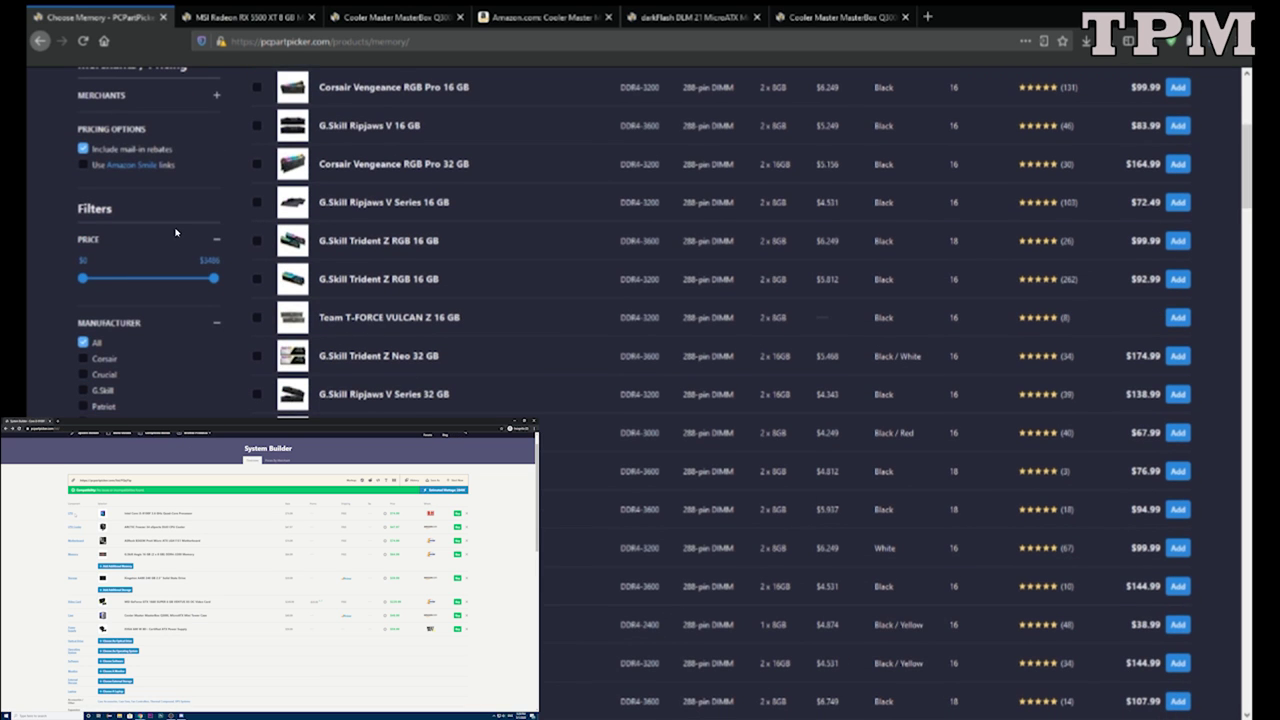
pyautogui.scroll(-1, 175, 232)
pyautogui.scroll(-2, 174, 232)
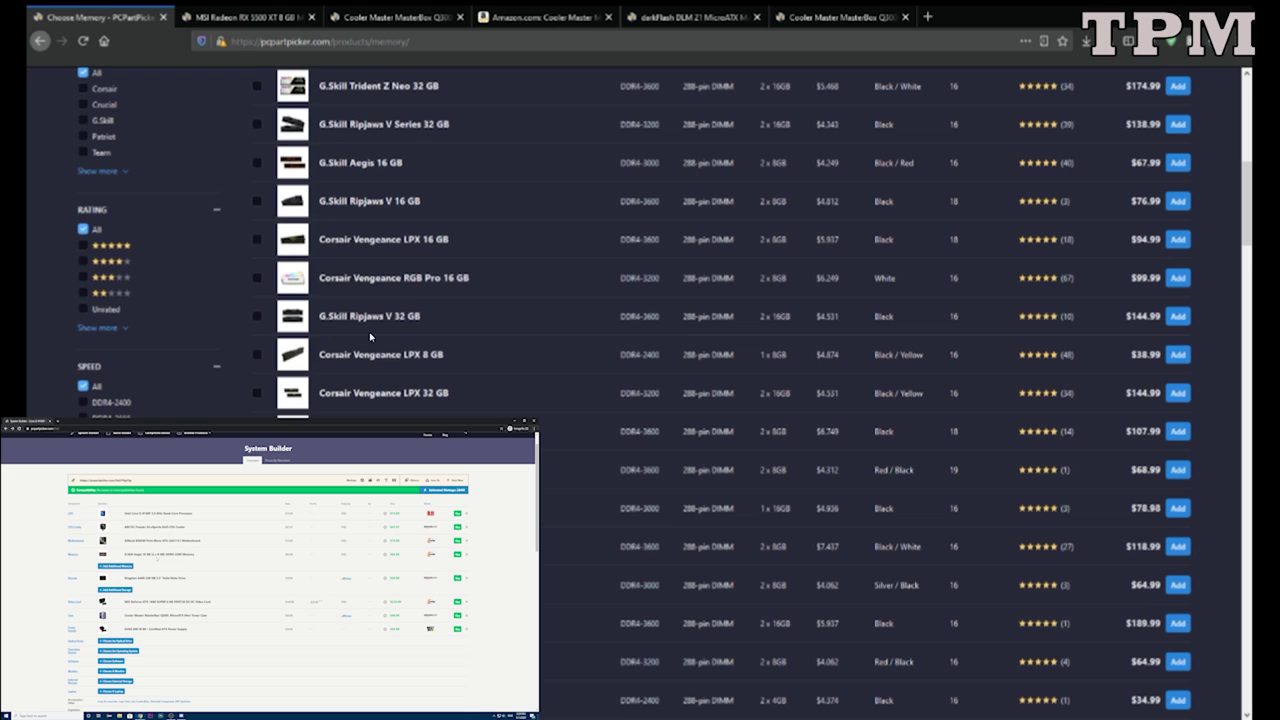
pyautogui.click(862, 351)
pyautogui.hotkey('ctrl', 'Tab')
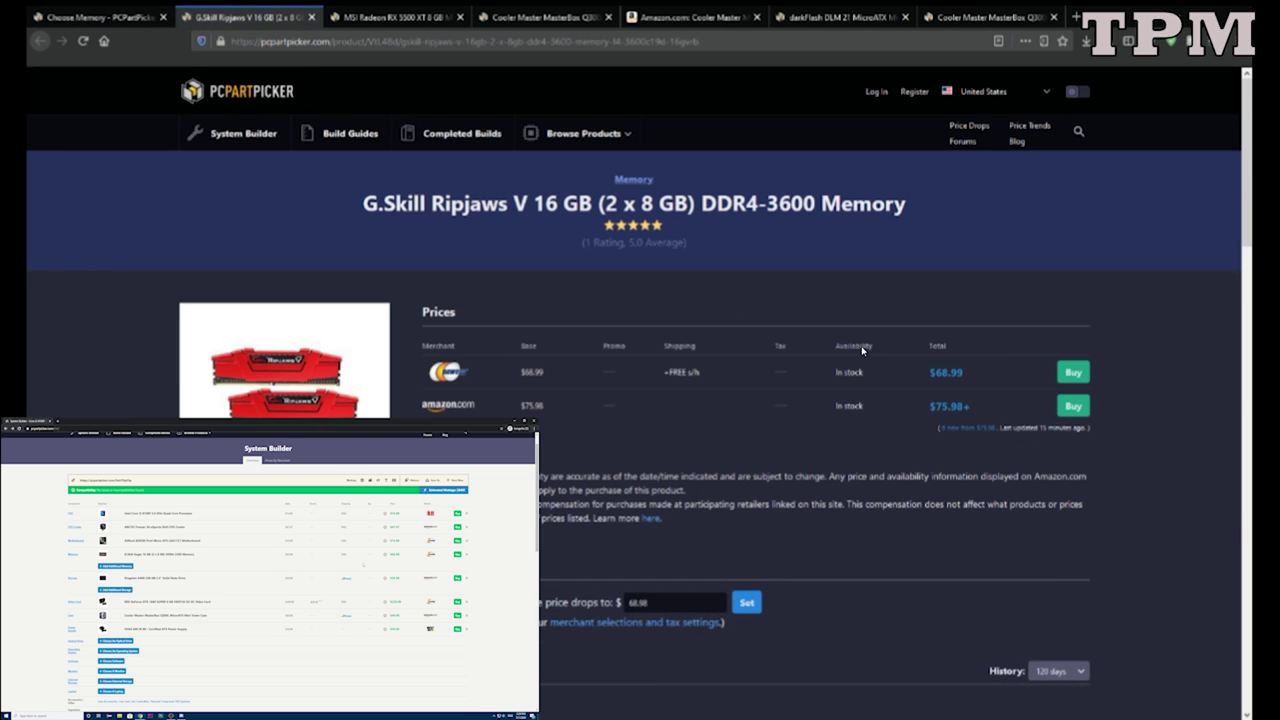
# Examine the G.Skill Ripjaws V kit's merchant prices, price history and reviews, and close its product page.
pyautogui.scroll(-3, 862, 349)
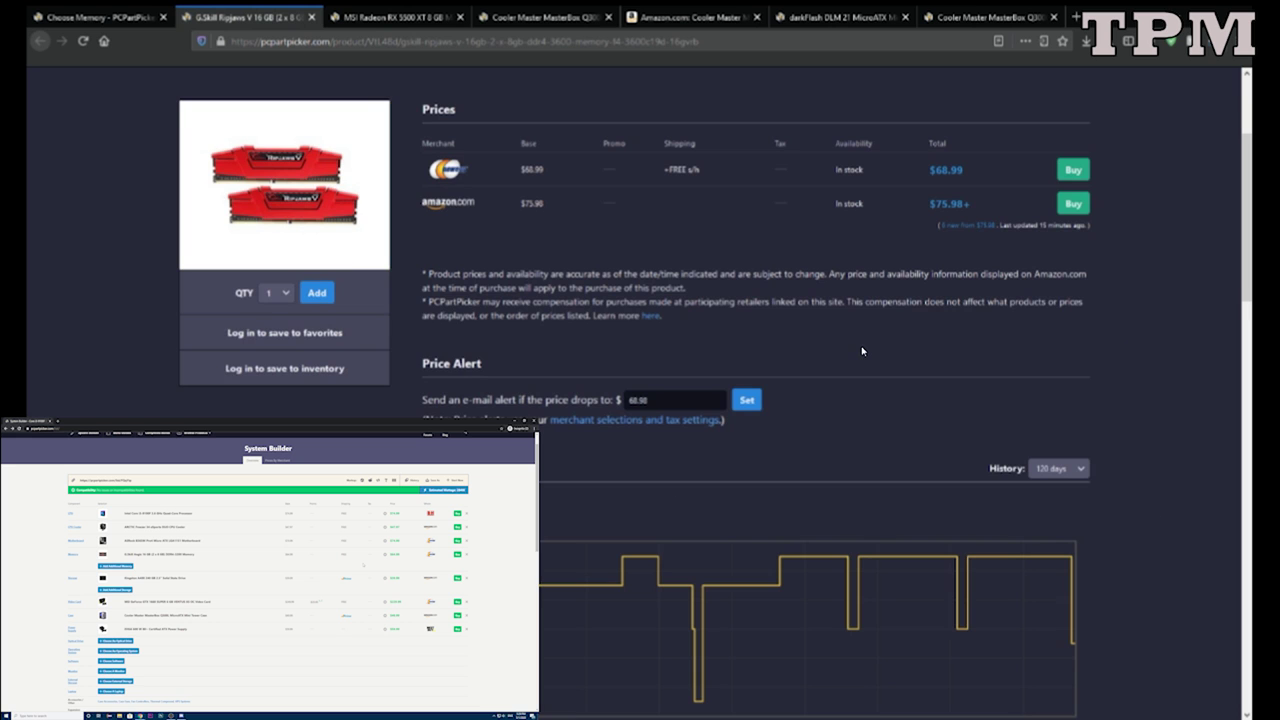
pyautogui.scroll(-5, 862, 351)
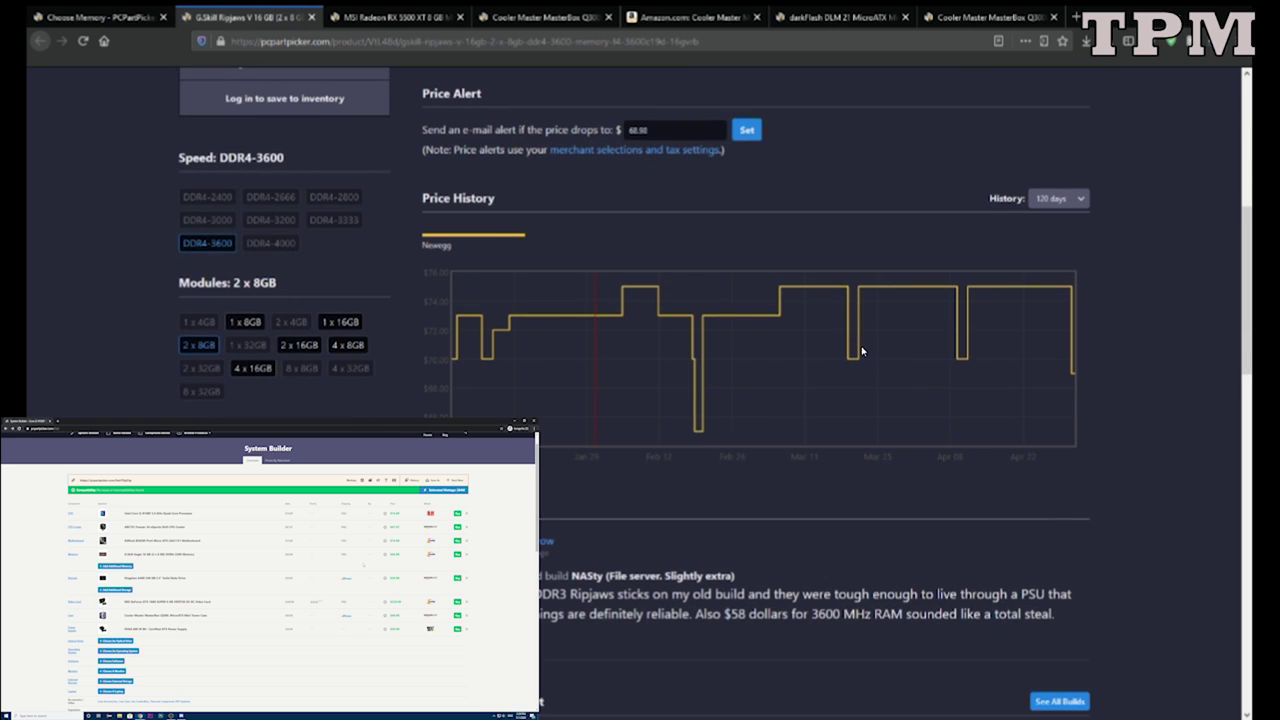
pyautogui.scroll(-3, 862, 351)
pyautogui.scroll(10, 862, 351)
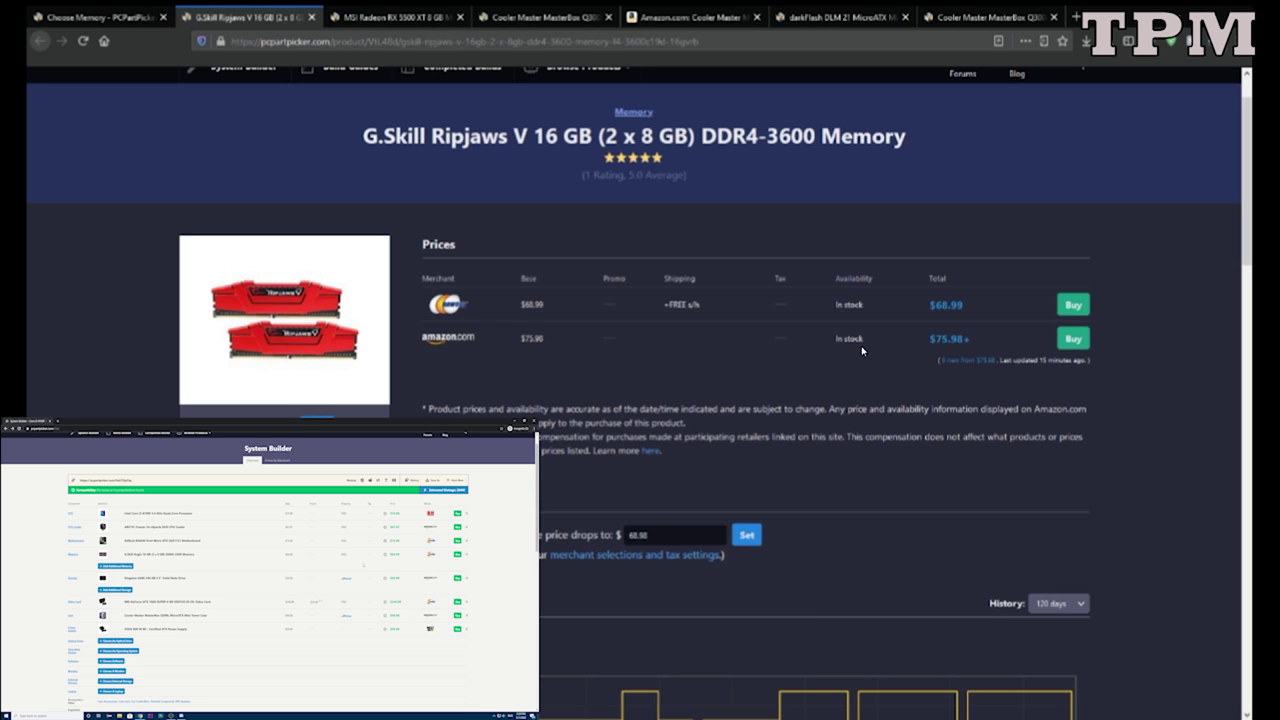
pyautogui.hotkey('ctrl', 'w')
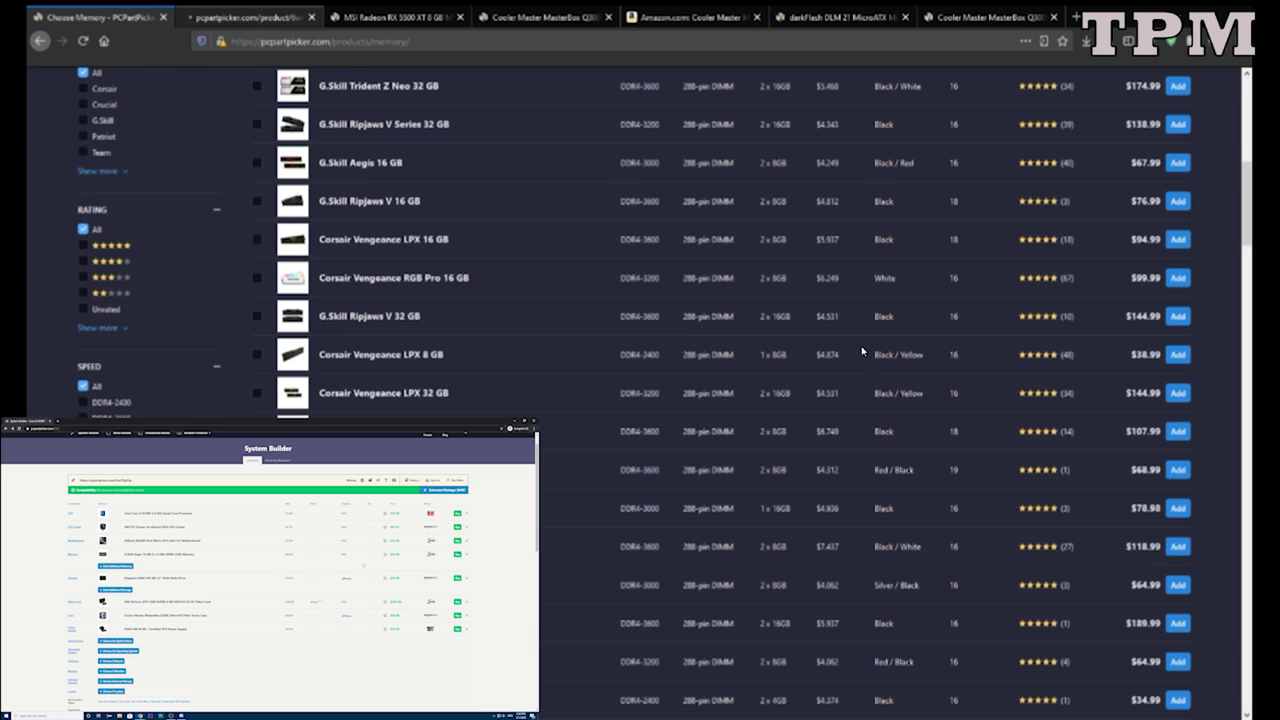
# Check the prices and price history of the Team T-FORCE VULCAN Z 16 GB DDR4-3000 kit and return to the memory list.
pyautogui.hotkey('ctrl', 'Tab')
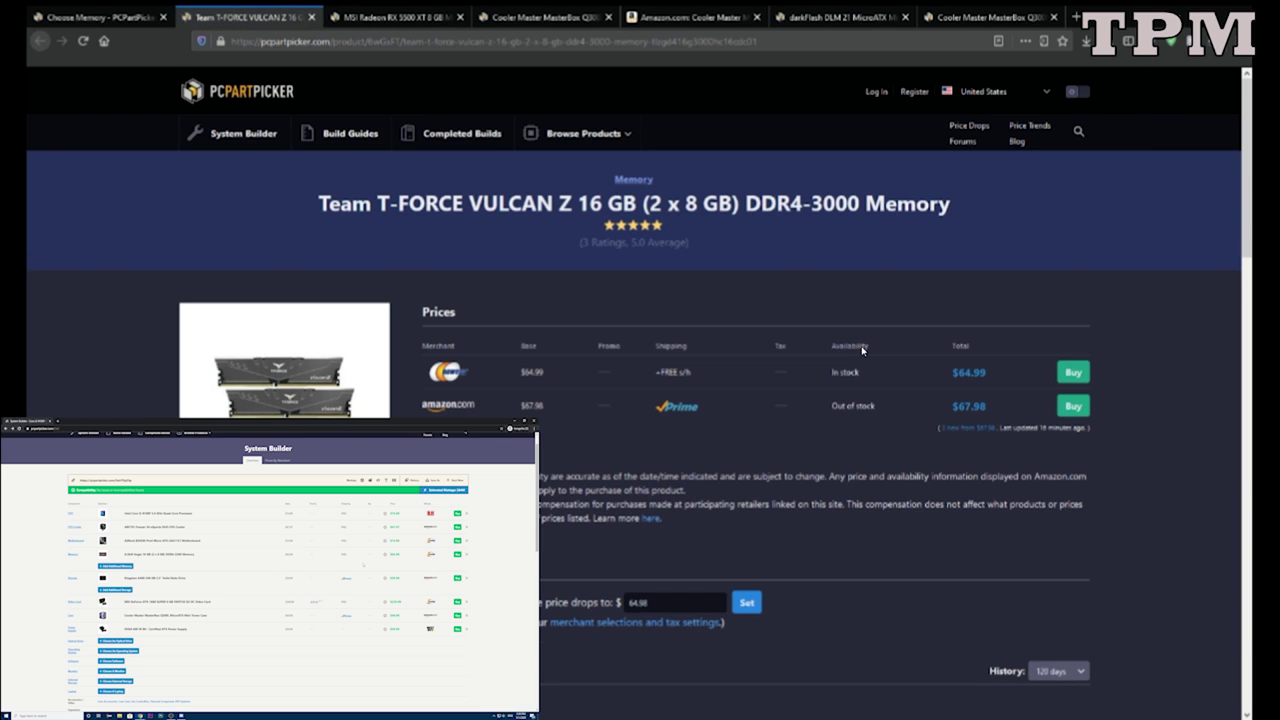
pyautogui.hotkey('ctrl', 'shift', 'Tab')
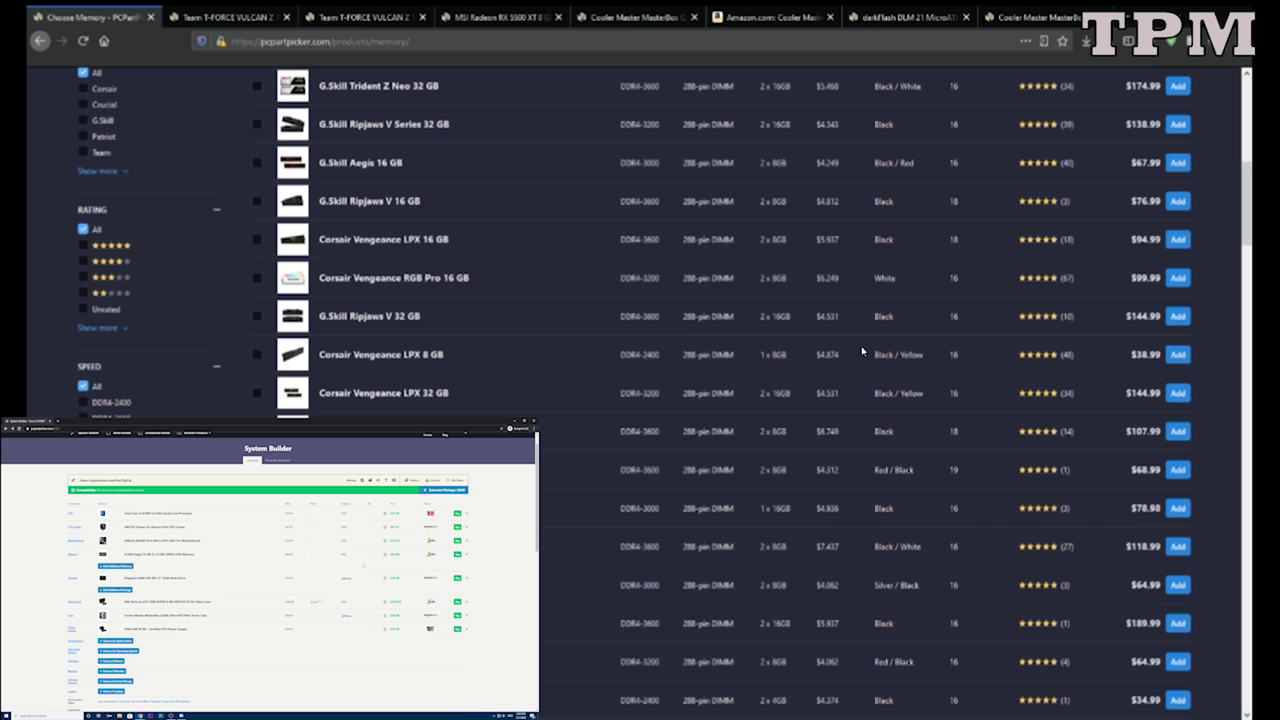
pyautogui.hotkey('ctrl', 'Tab')
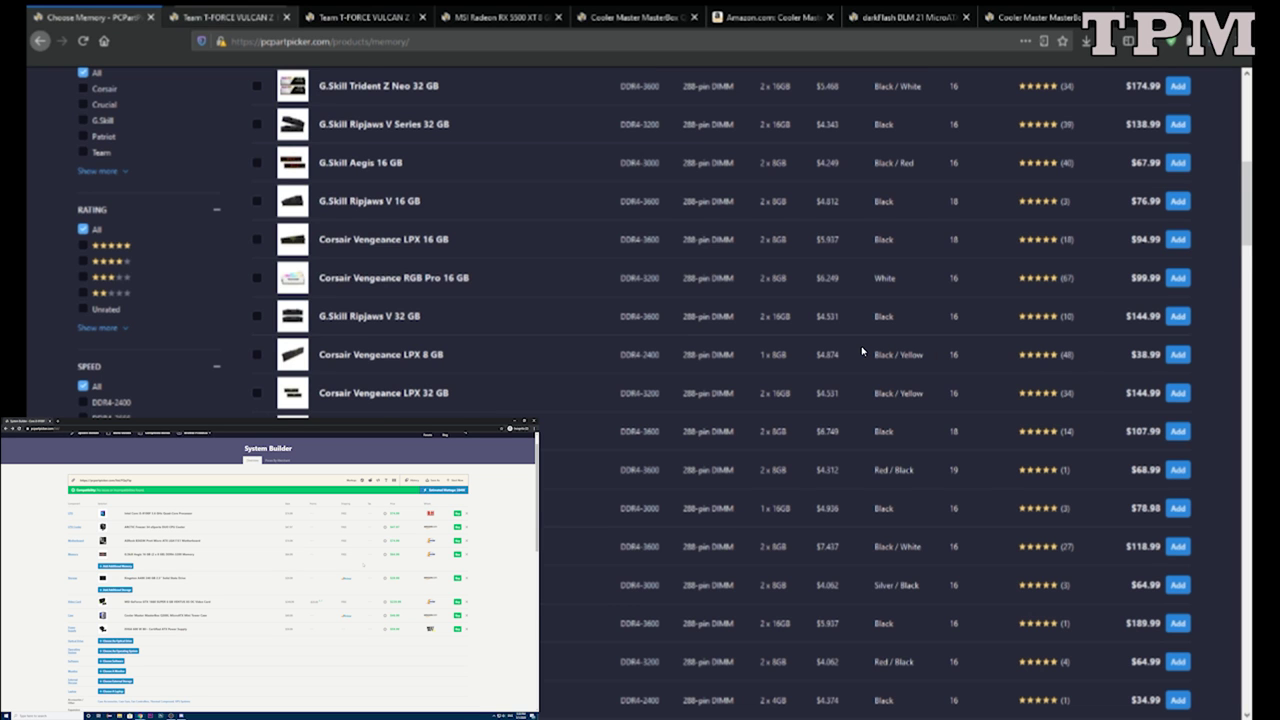
pyautogui.scroll(-5, 862, 350)
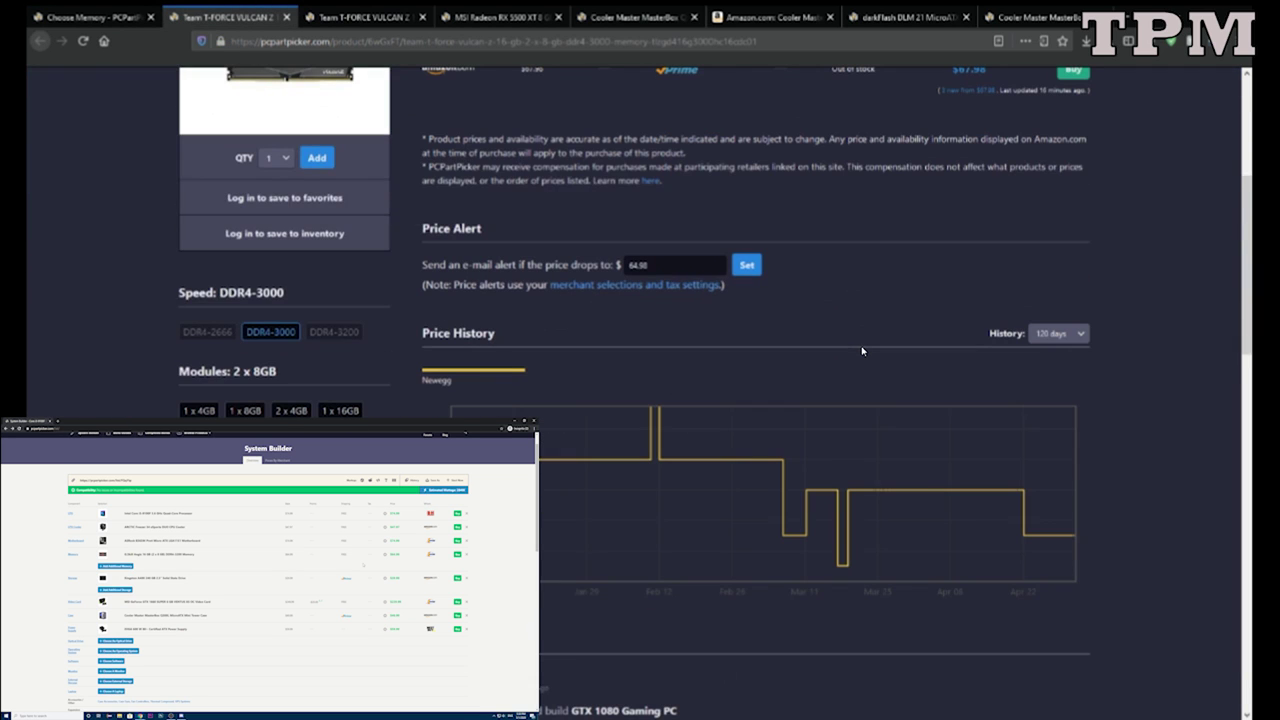
pyautogui.scroll(-2, 862, 350)
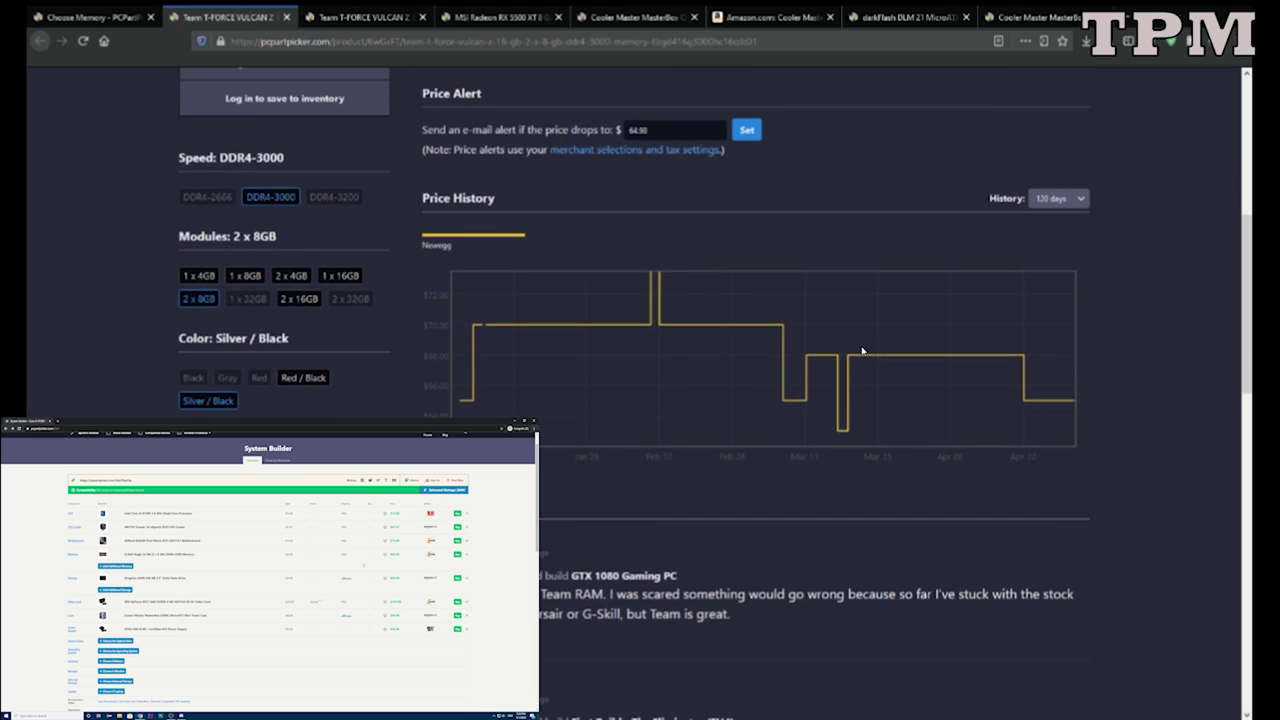
pyautogui.hotkey('ctrl', 'shift', 'Tab')
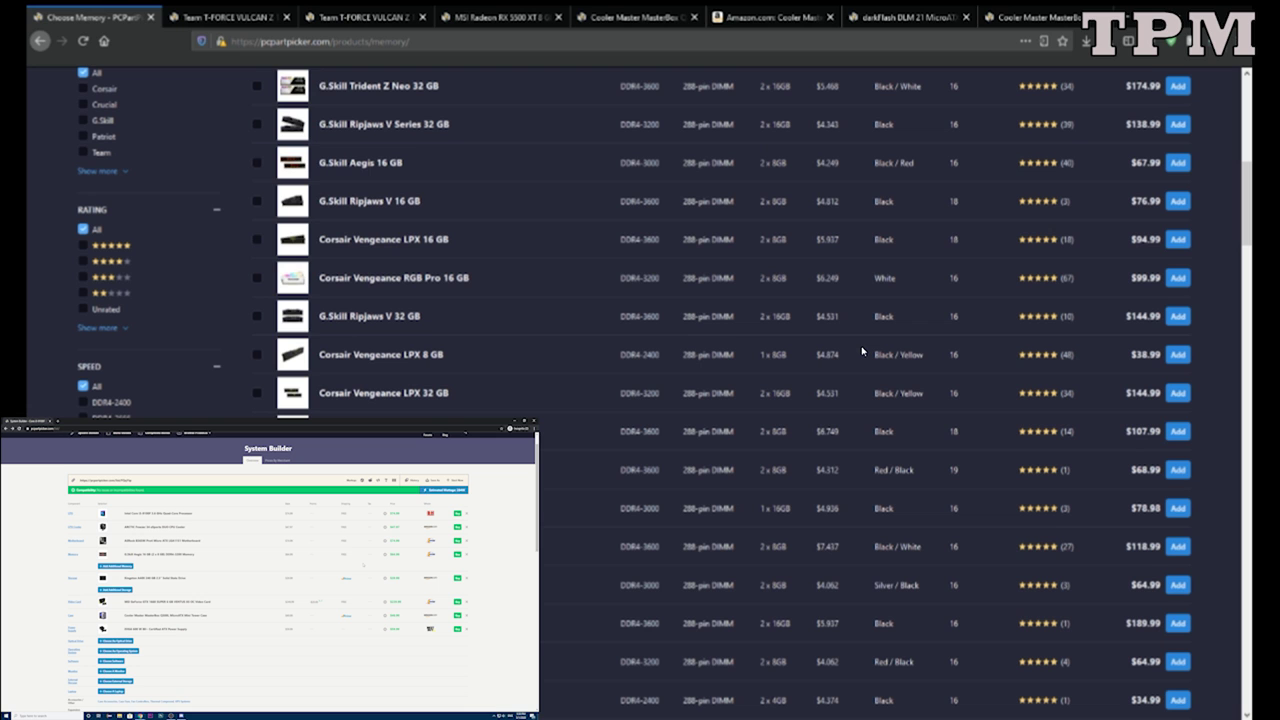
# Add the Team T-FORCE VULCAN Z 16 GB DDR4-3000 kit to the part list and review the build's total cost.
pyautogui.hotkey('alt', 'Left')
pyautogui.scroll(-1, 862, 350)
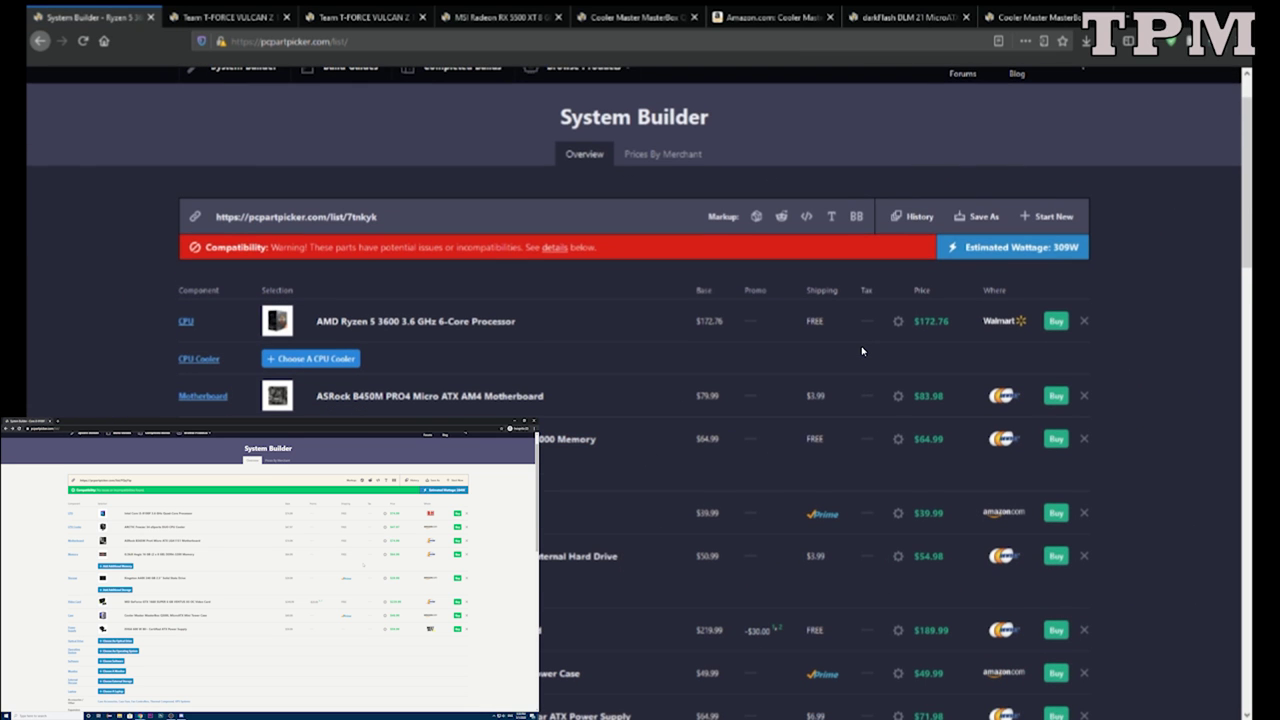
pyautogui.scroll(-5, 862, 350)
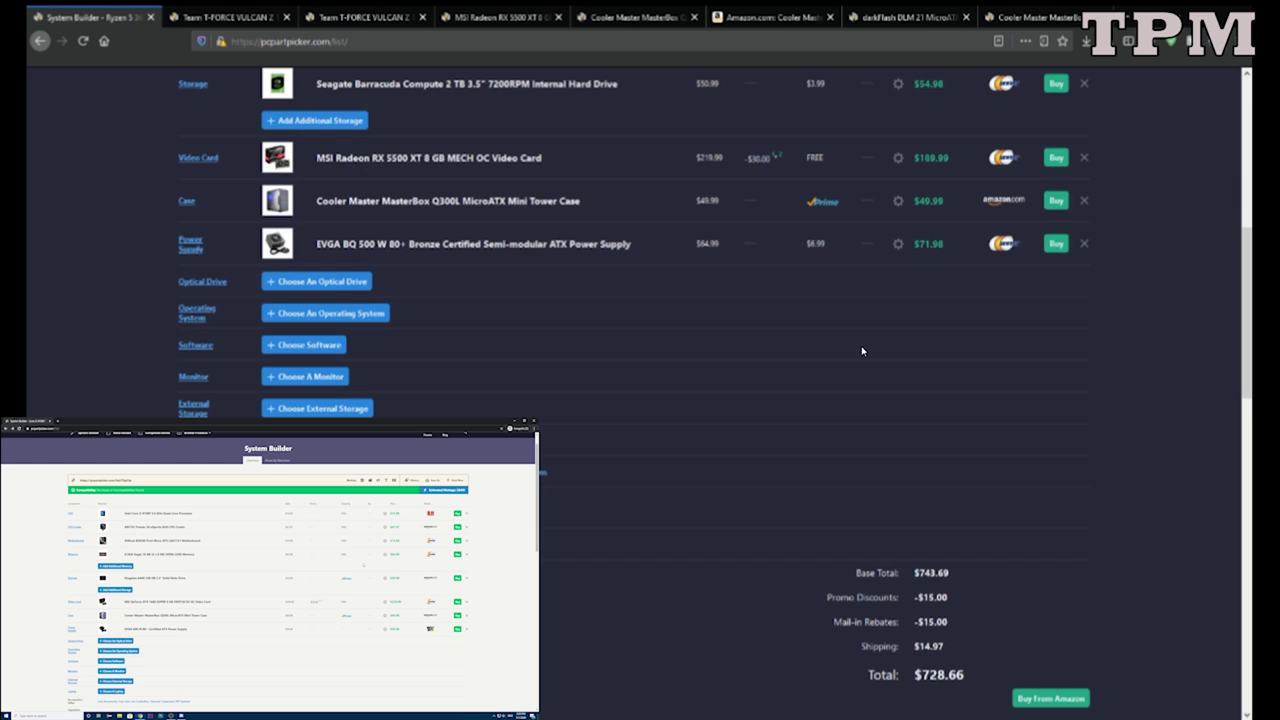
pyautogui.scroll(5, 862, 350)
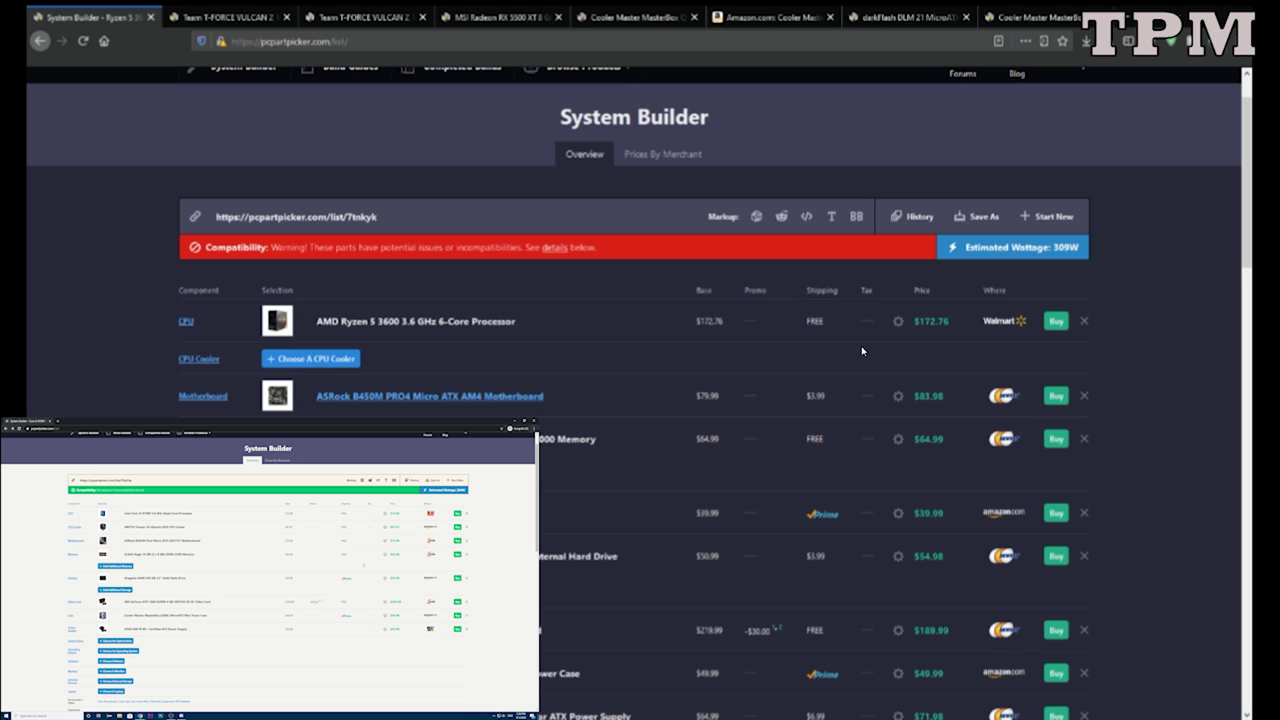
# Replace the part list's memory with the G.Skill Ripjaws V 16 GB (2 x 8 GB) DDR4-3600 kit.
pyautogui.scroll(-1, 862, 350)
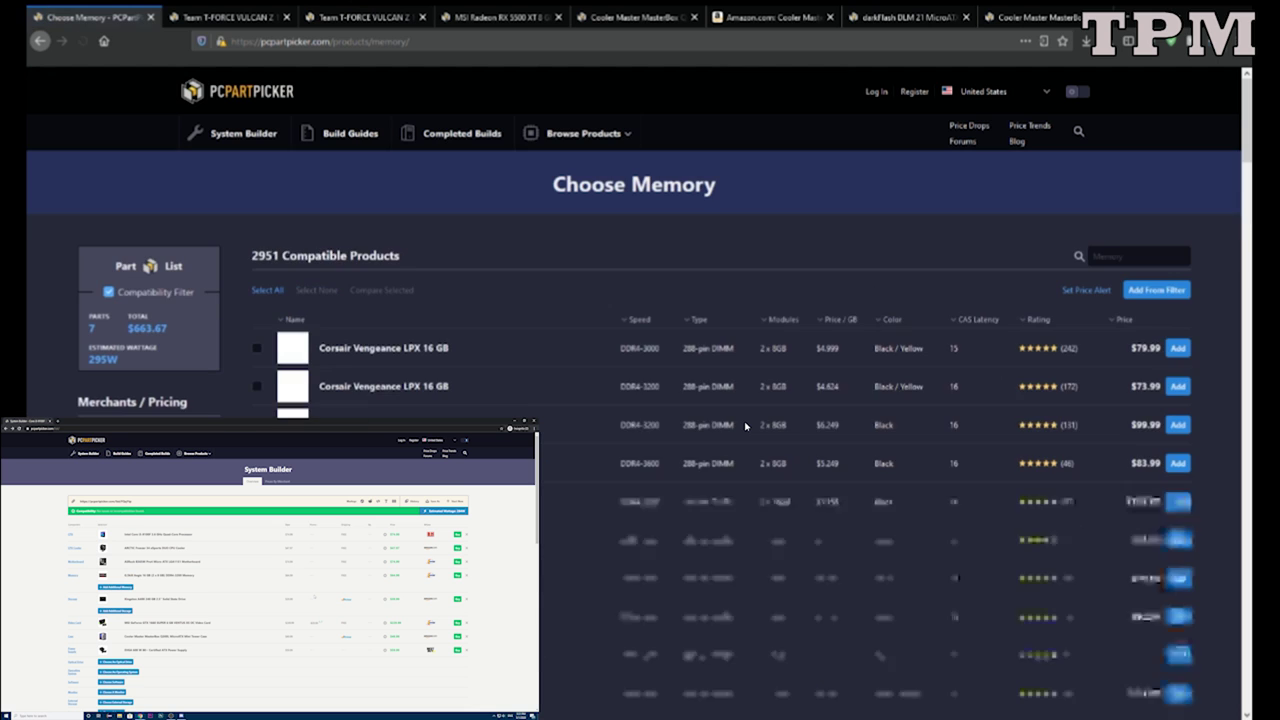
pyautogui.scroll(-3, 745, 426)
pyautogui.scroll(-4, 745, 426)
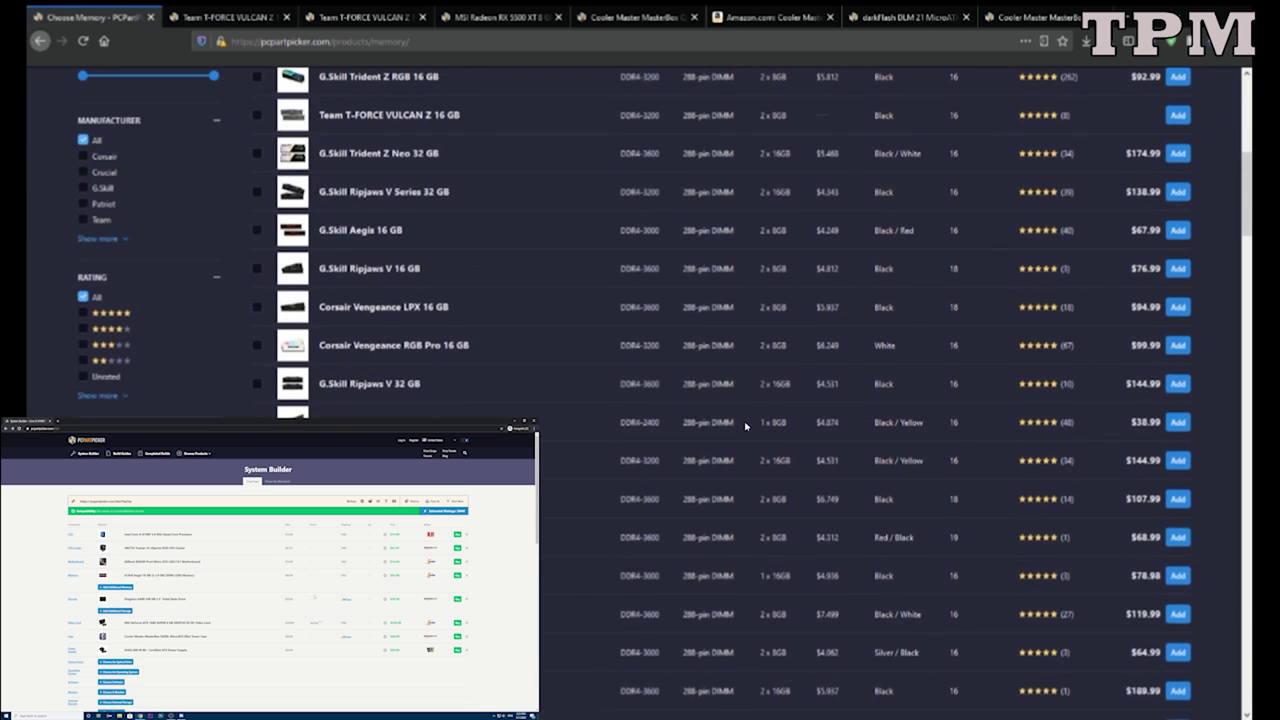
# Remove the CPU from the part list, search the compatible CPUs for 3300 and 3100, and clear the search.
pyautogui.hotkey('alt', 'Left')
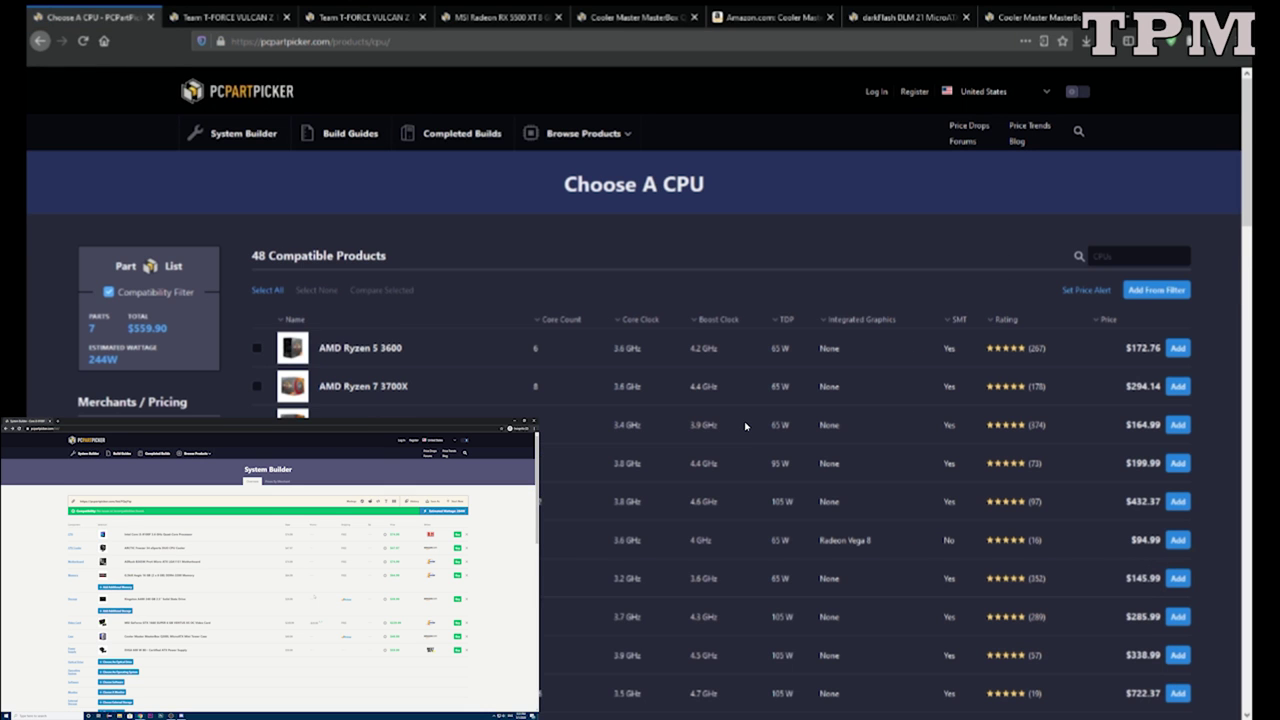
pyautogui.scroll(-1, 745, 426)
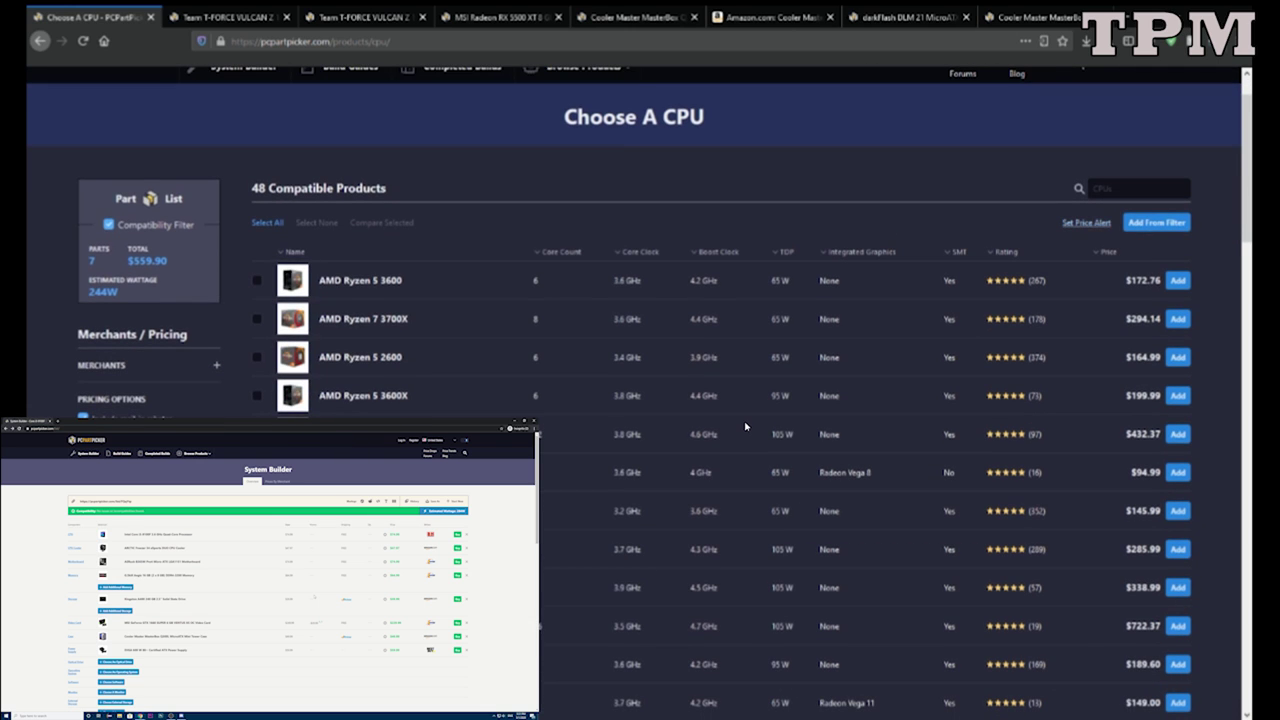
pyautogui.write('3300')
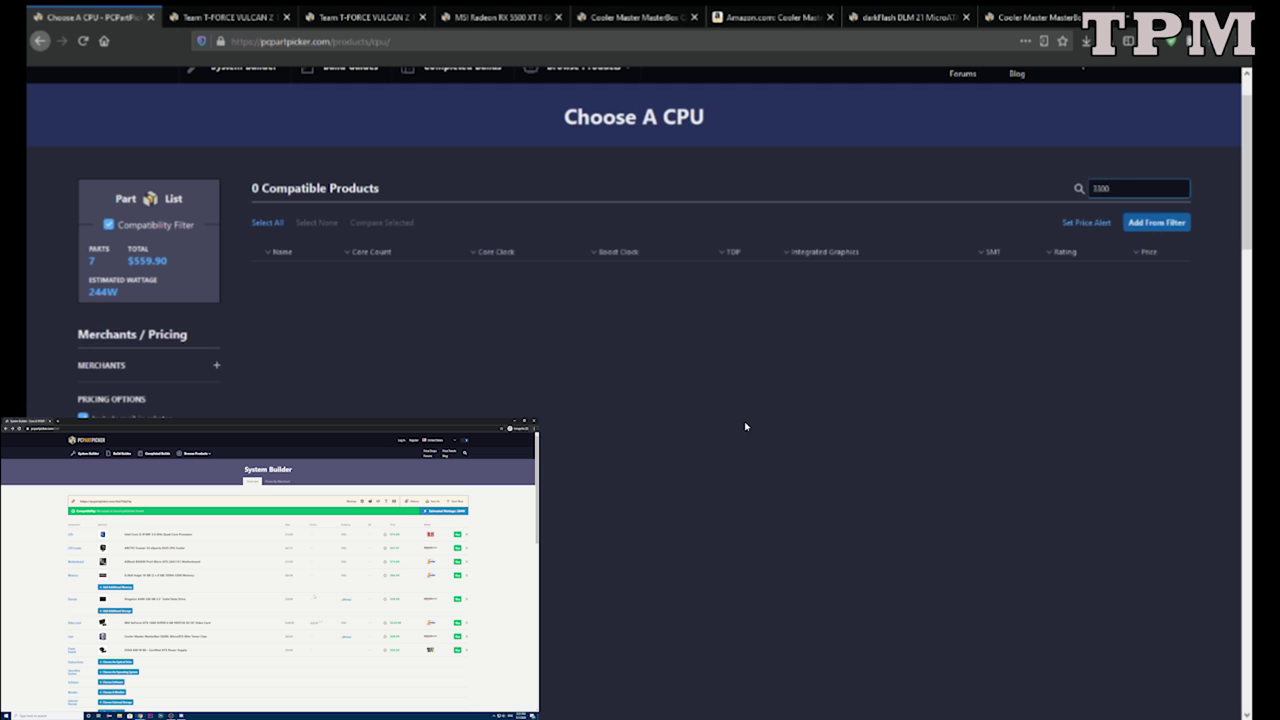
pyautogui.press('BackSpace')
pyautogui.press('BackSpace')
pyautogui.press('BackSpace')
pyautogui.write('100')
pyautogui.press('BackSpace')
pyautogui.press('BackSpace')
pyautogui.press('BackSpace')
pyautogui.press('BackSpace')
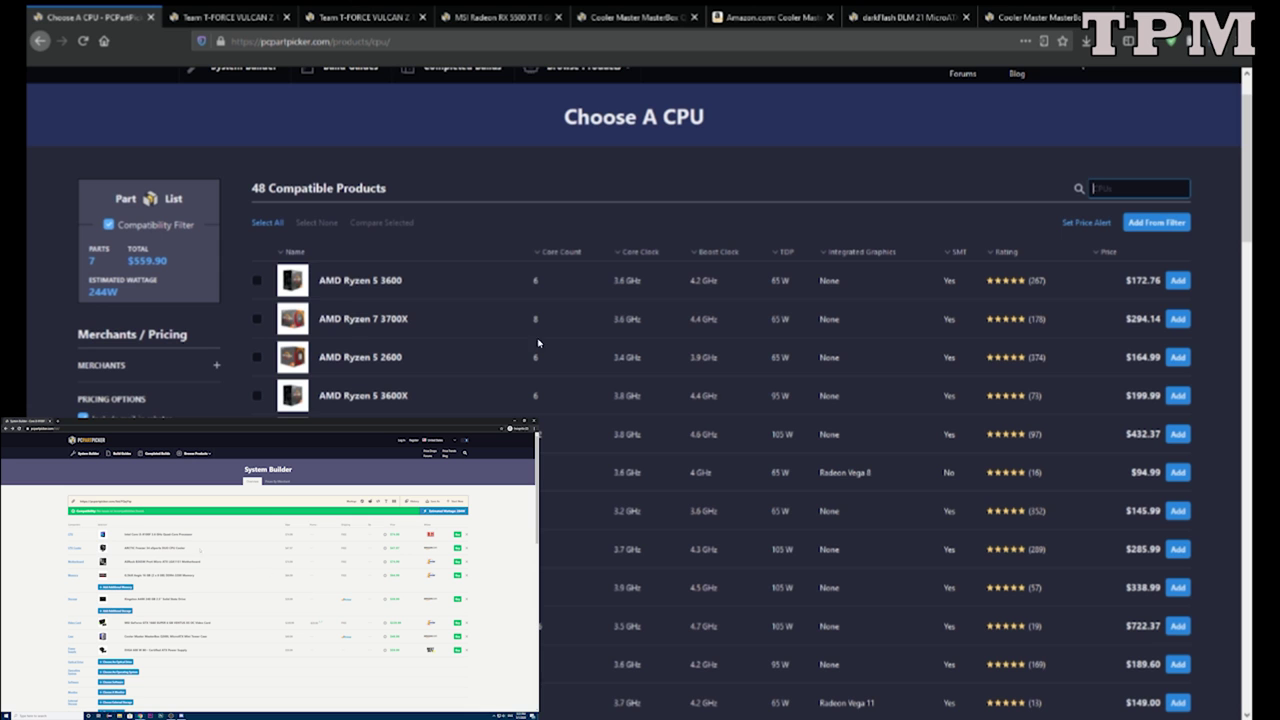
# Browse the compatible CPUs and add the AMD Ryzen 5 3600 to the part list.
pyautogui.scroll(-2, 340, 370)
pyautogui.scroll(-3, 344, 287)
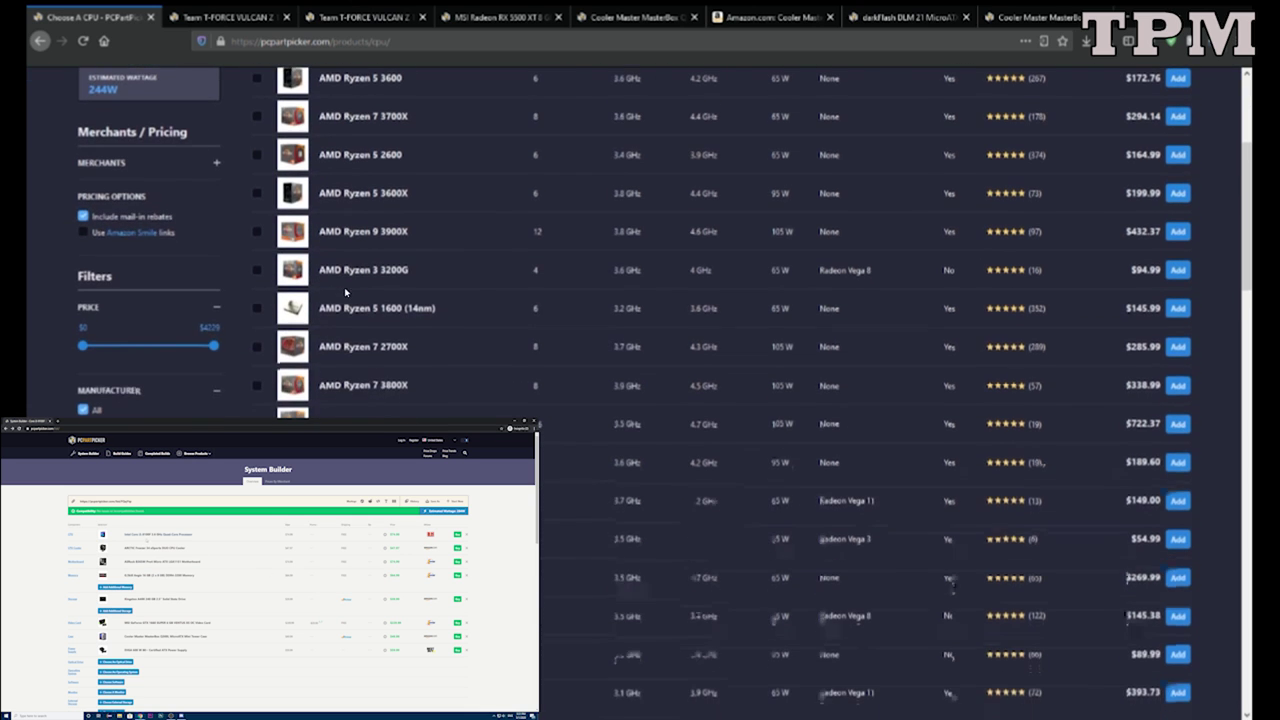
pyautogui.scroll(-1, 1000, 265)
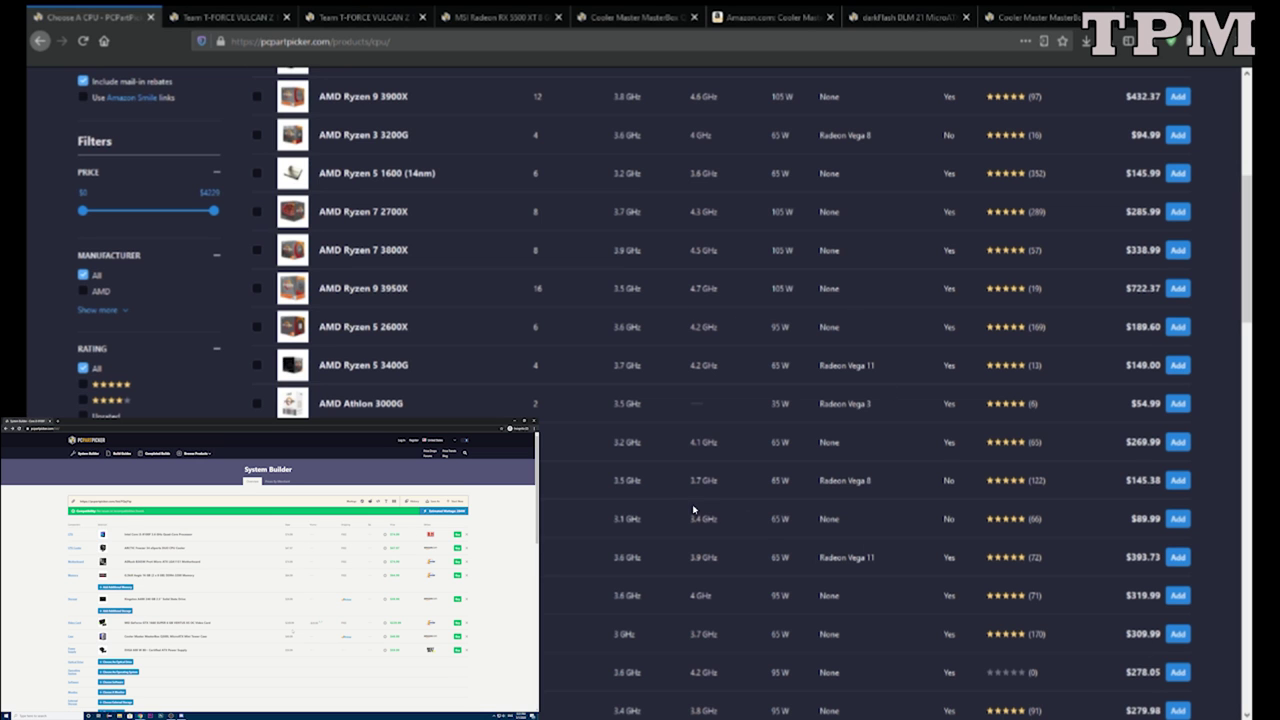
pyautogui.scroll(1, 1108, 648)
pyautogui.scroll(5, 1200, 610)
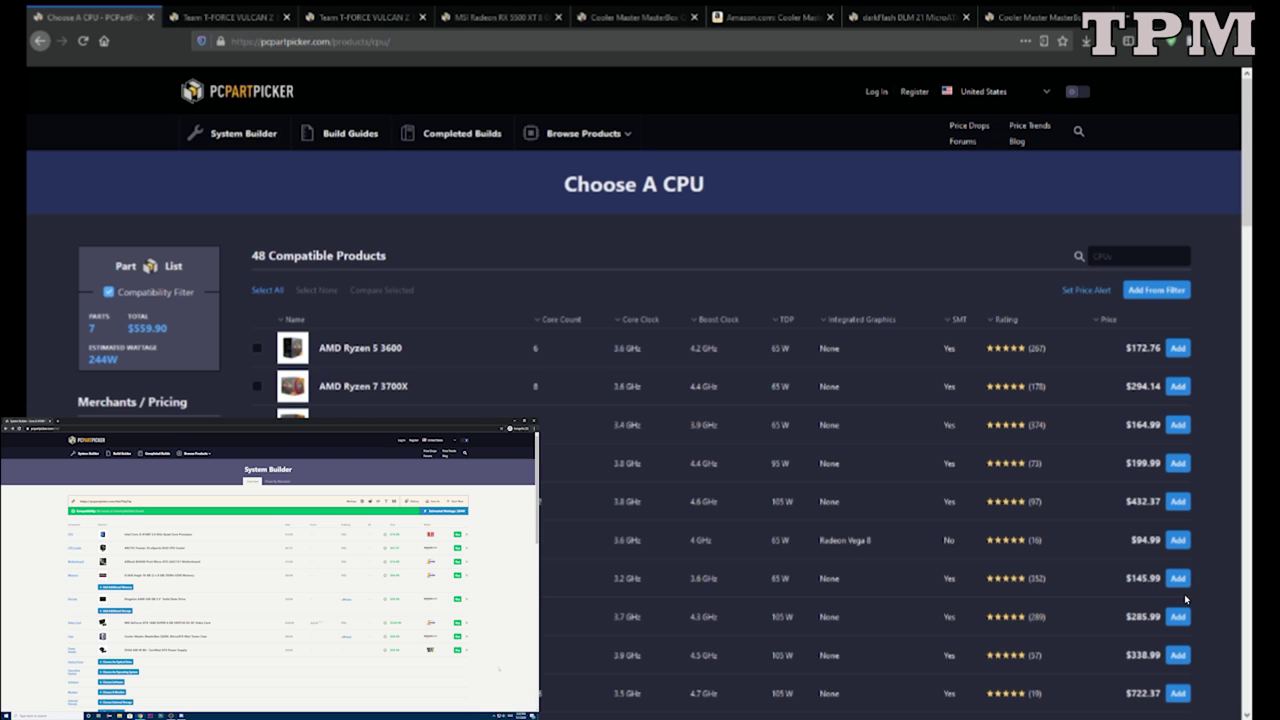
pyautogui.click(1178, 348)
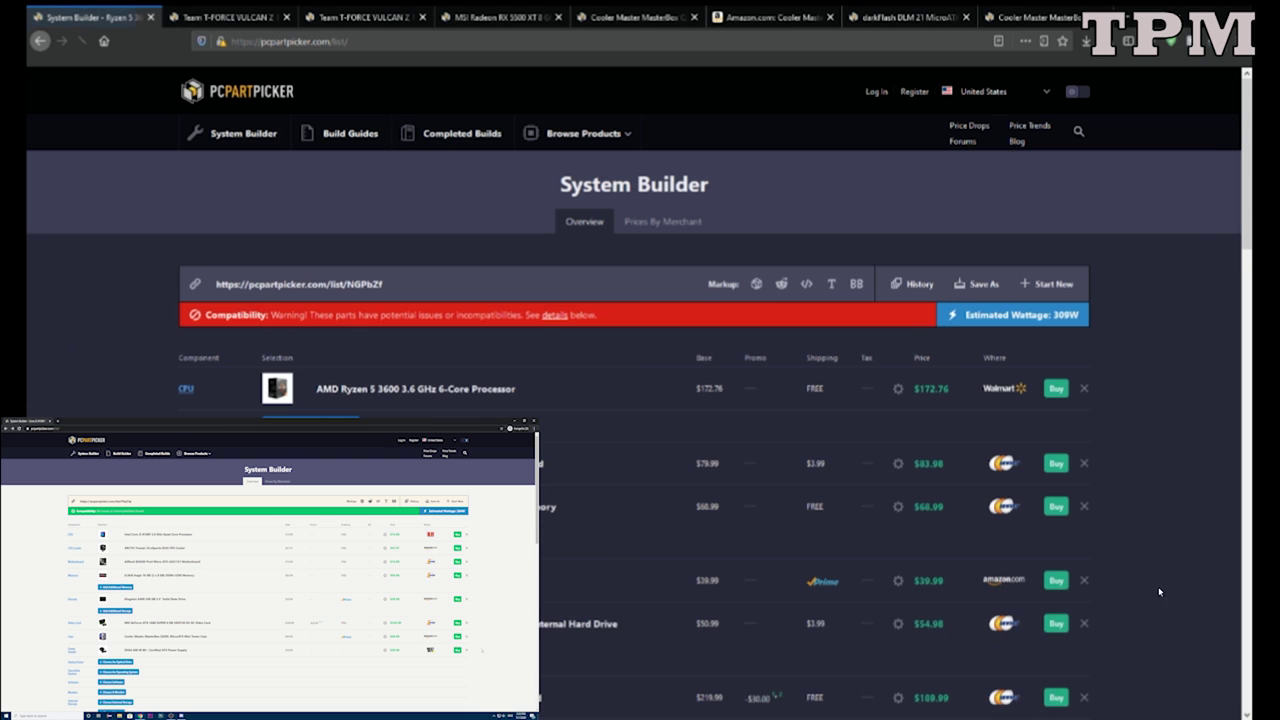
# Check the AMD Ryzen 5 3600's merchant prices and price history, and return to the part list.
pyautogui.click(415, 389)
pyautogui.scroll(-3, 323, 292)
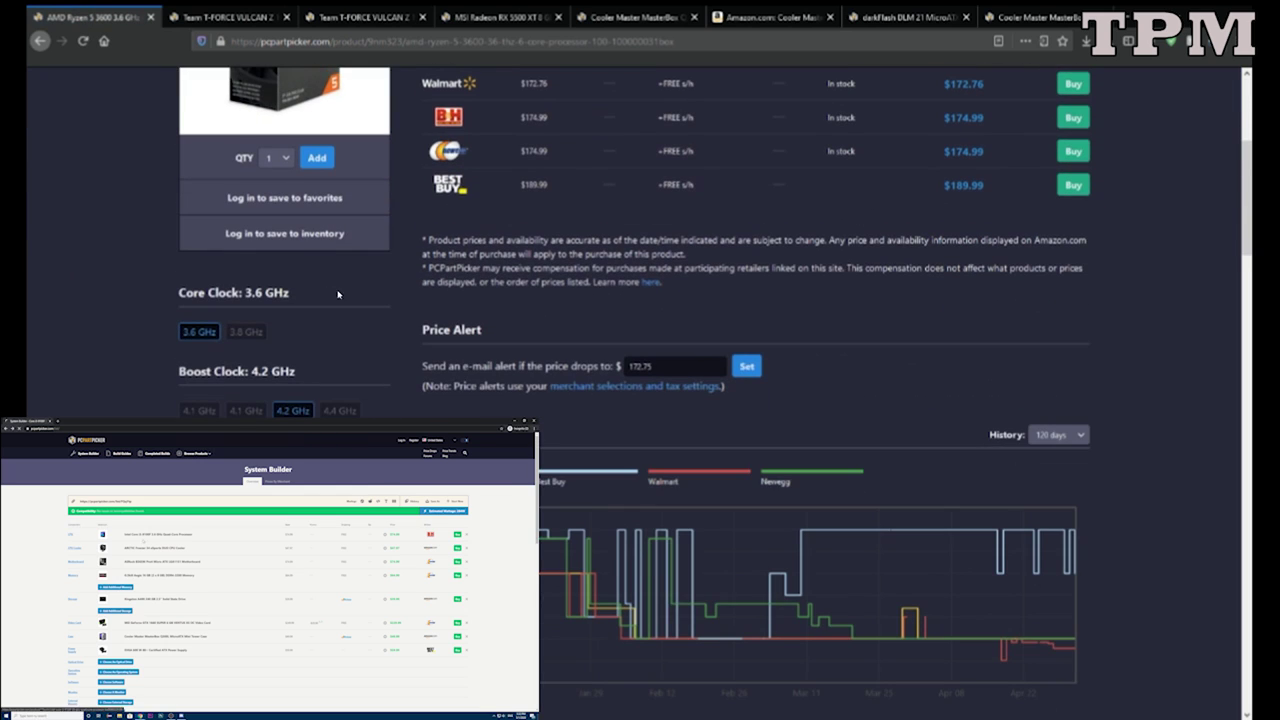
pyautogui.moveTo(837, 520)
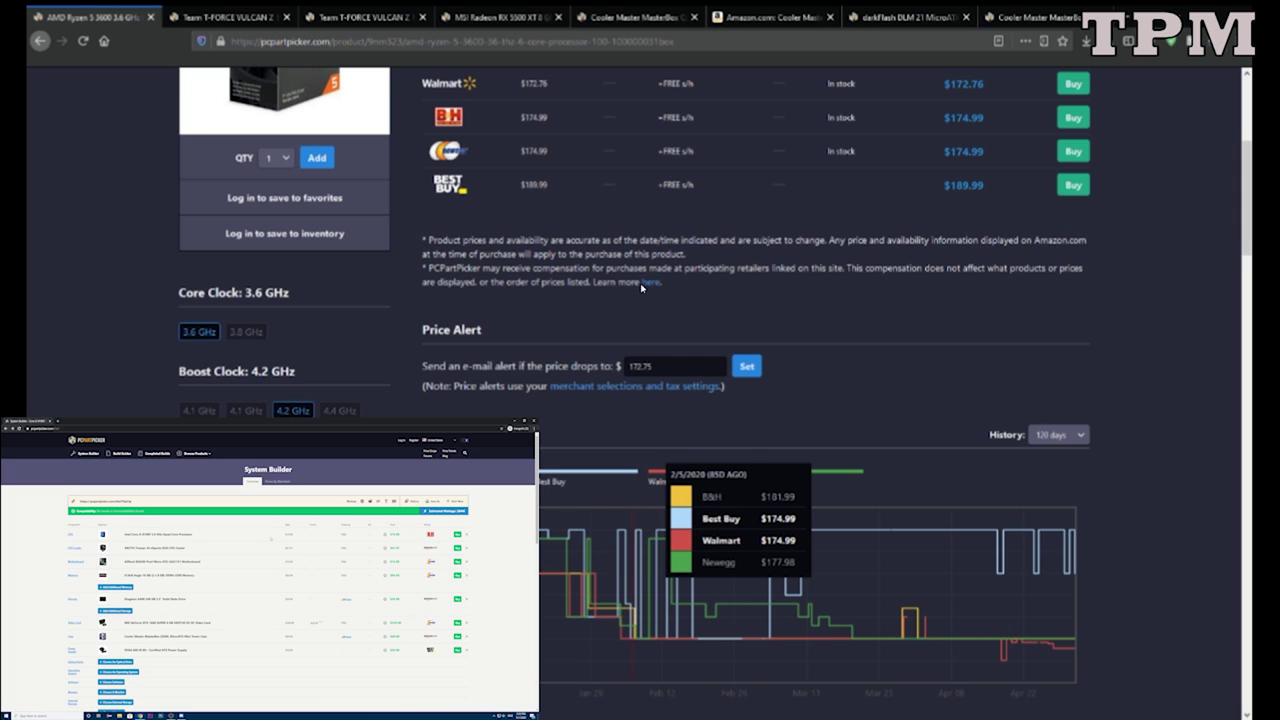
pyautogui.hotkey('alt', 'Left')
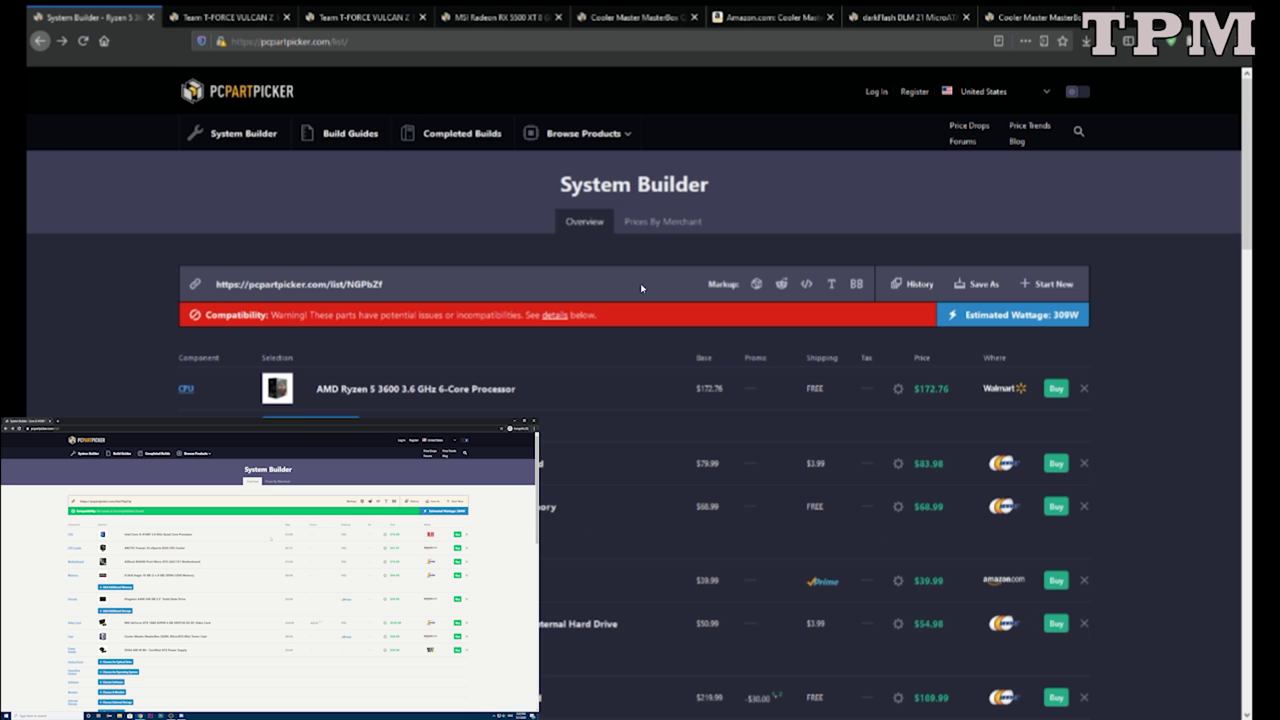
# Review the complete part list and the build's cost totals.
pyautogui.scroll(-10, 698, 289)
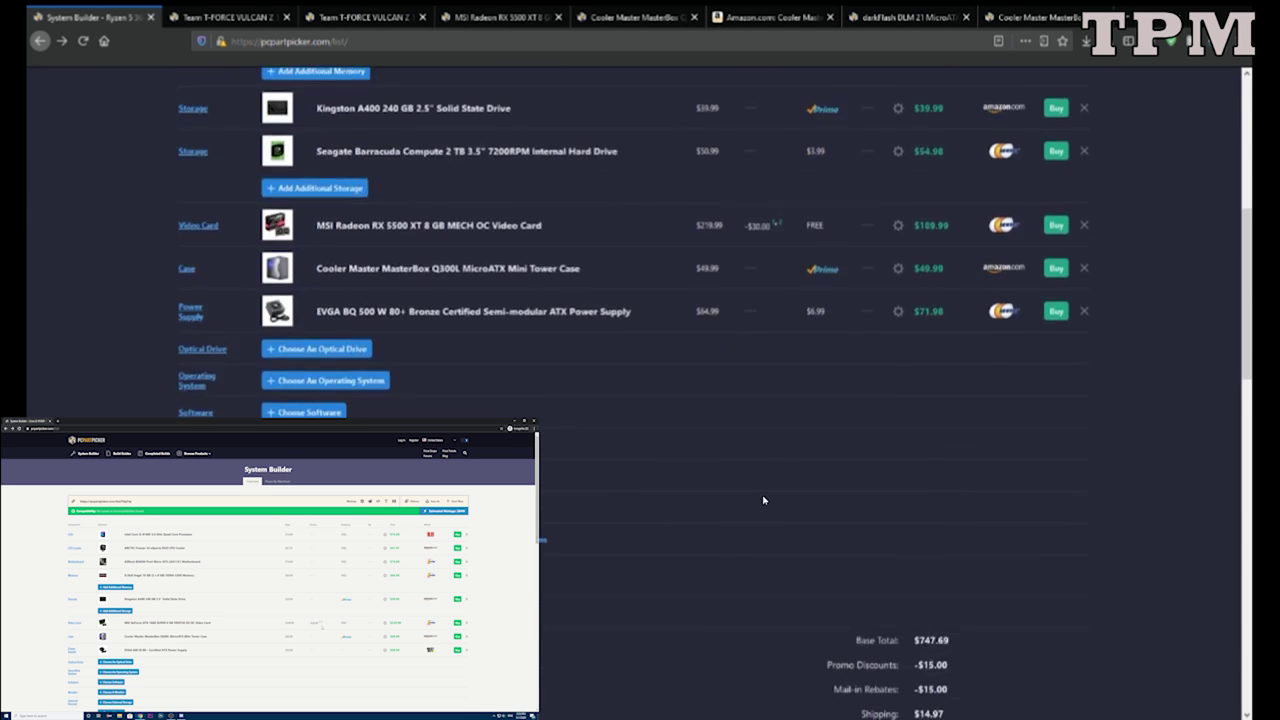
pyautogui.scroll(-3, 763, 500)
pyautogui.scroll(7, 700, 490)
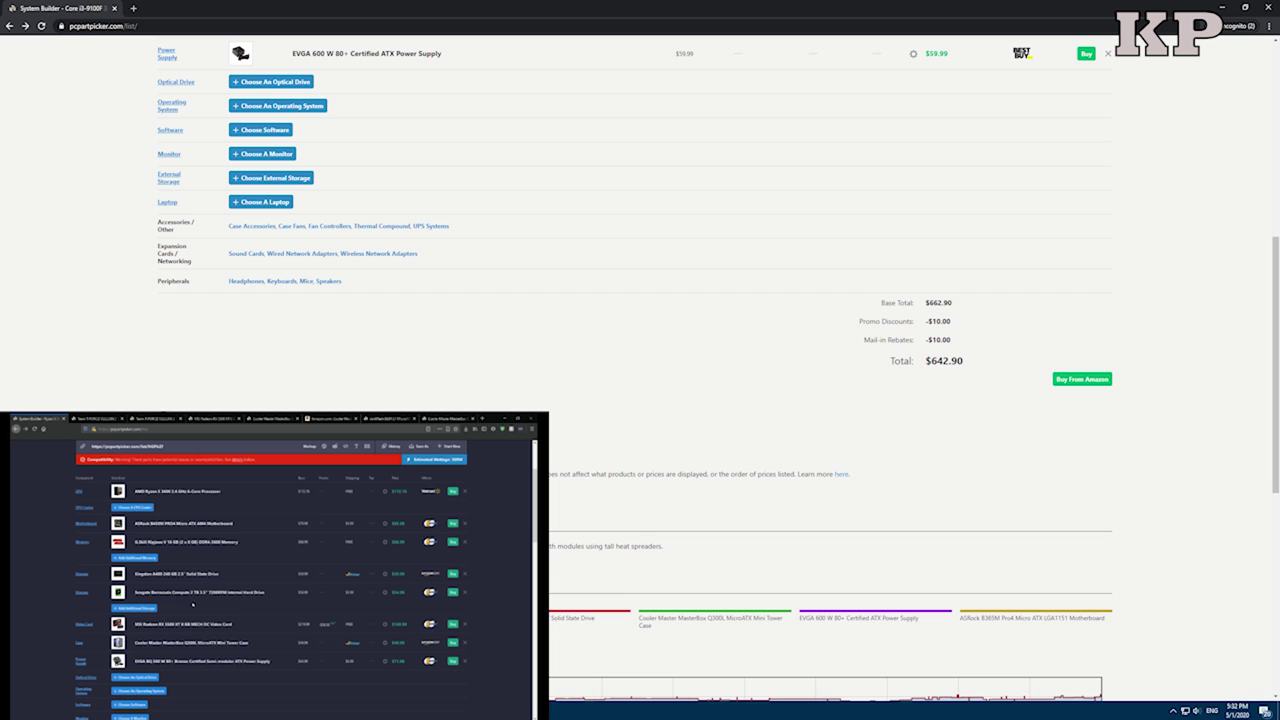
# Check the merchant prices and price history of the MSI GeForce GTX 1660 SUPER VENTUS XS OC, and return to the part list.
pyautogui.scroll(1, 724, 425)
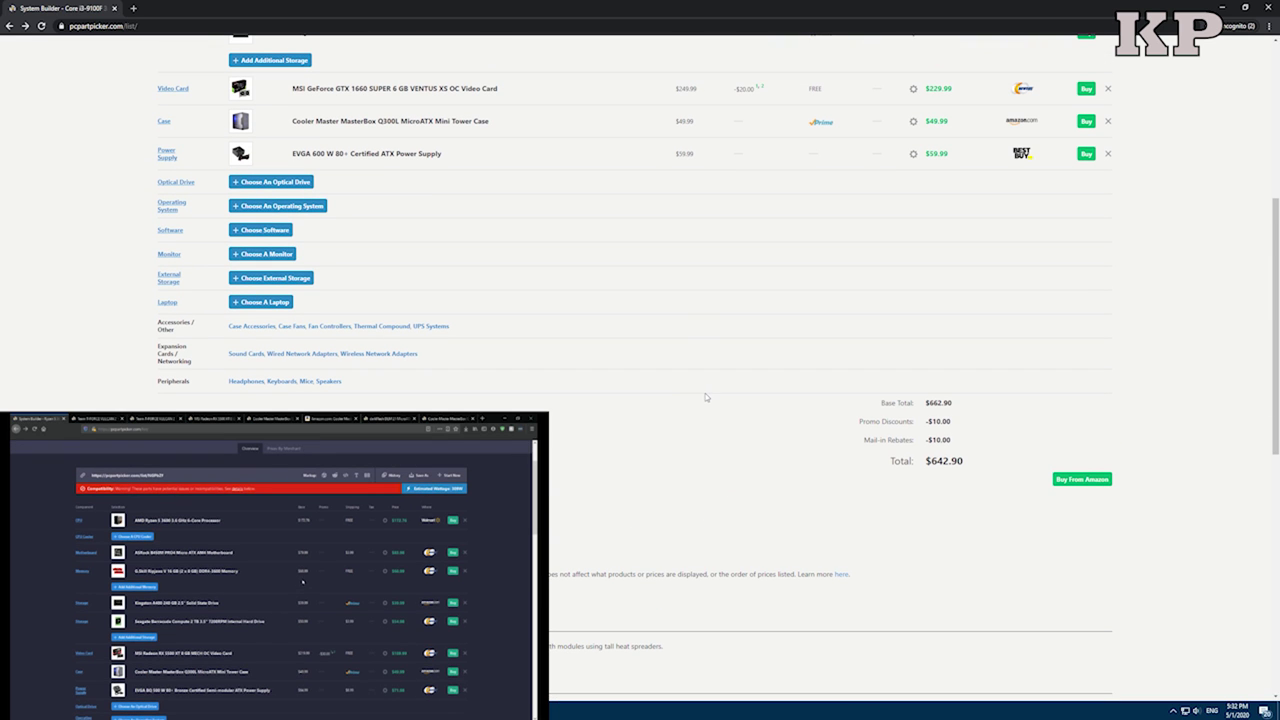
pyautogui.scroll(3, 705, 397)
pyautogui.click(383, 346)
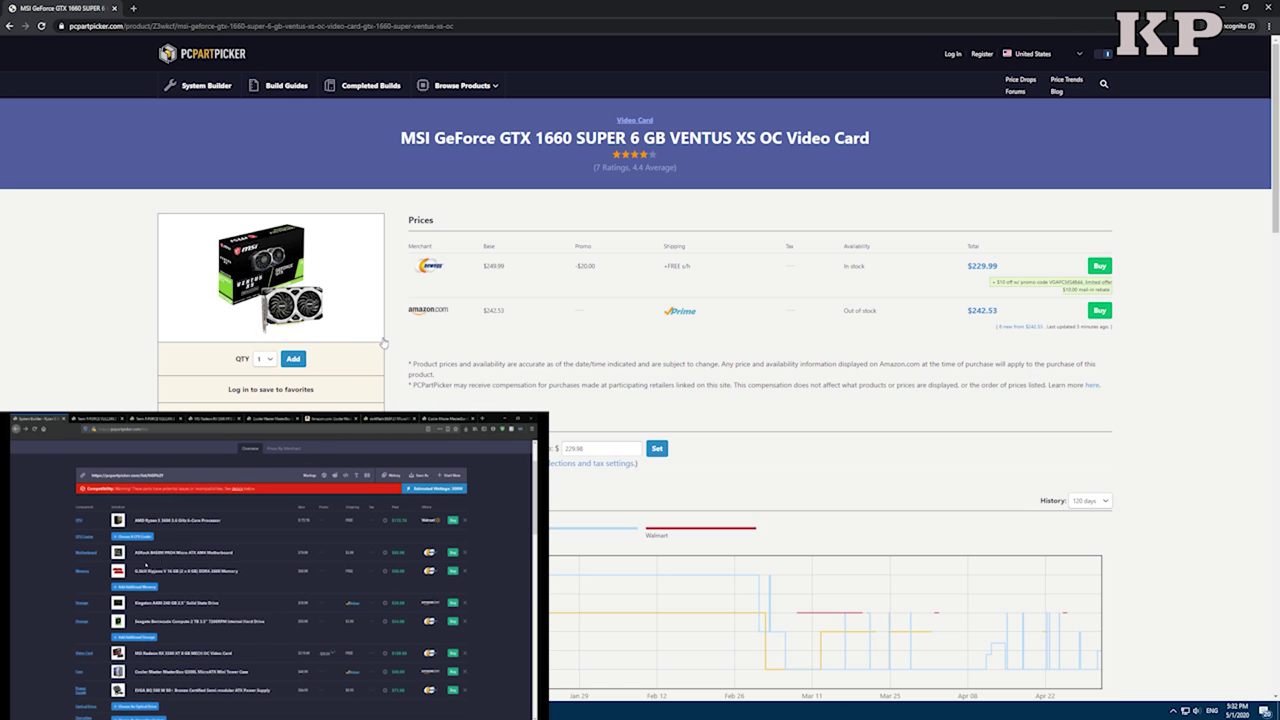
pyautogui.scroll(-3, 383, 344)
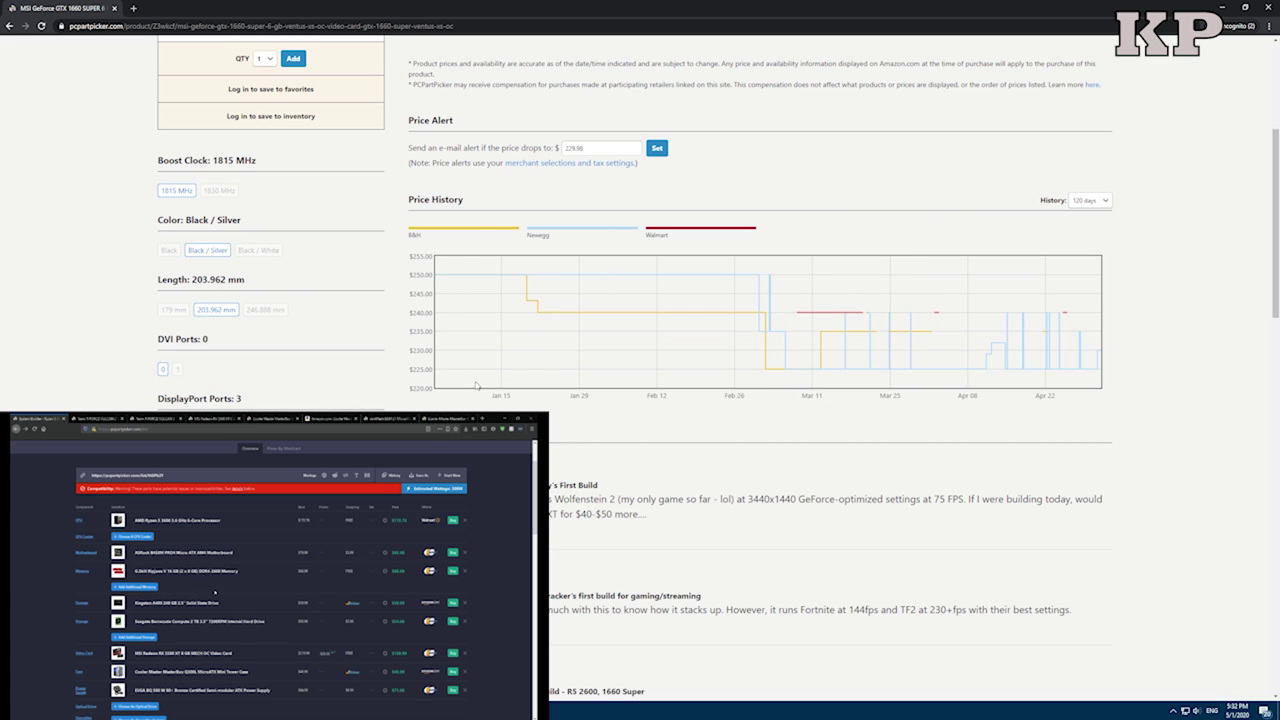
pyautogui.scroll(3, 476, 385)
pyautogui.hotkey('alt', 'Left')
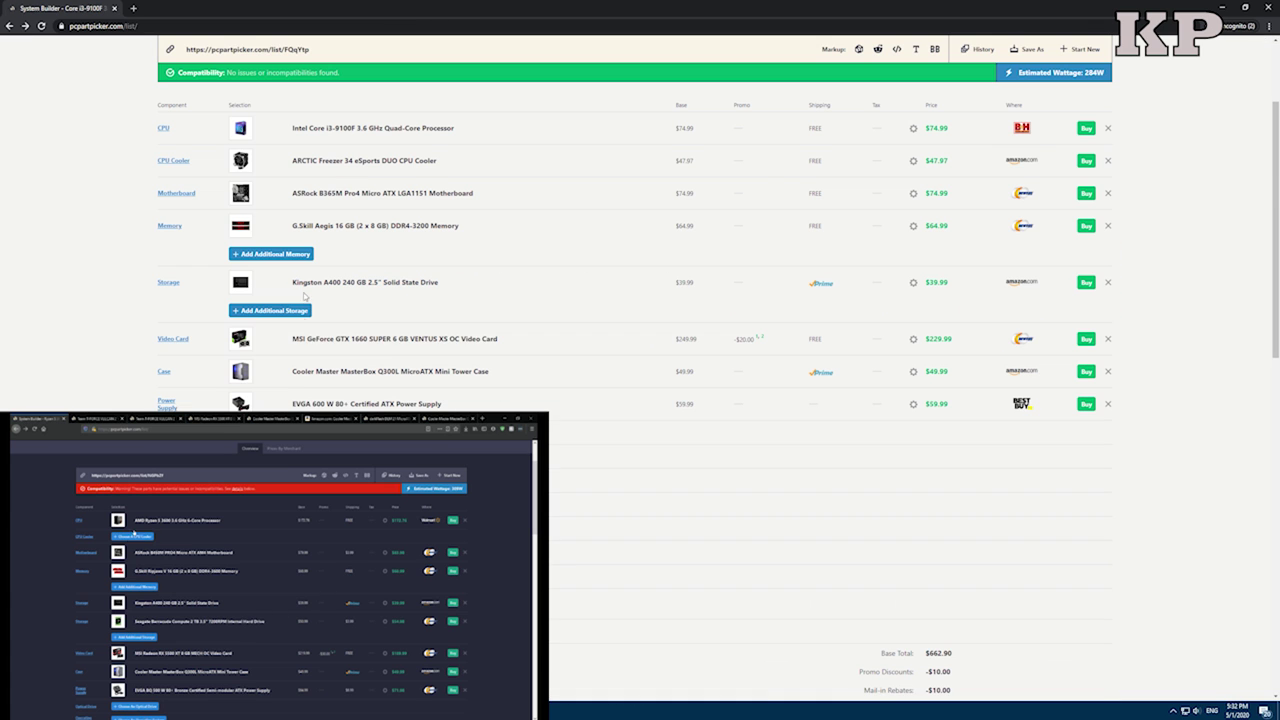
# Filter the compatible video cards to the GeForce GTX 1660 SUPER chipset and compare the models' prices.
pyautogui.click(177, 344)
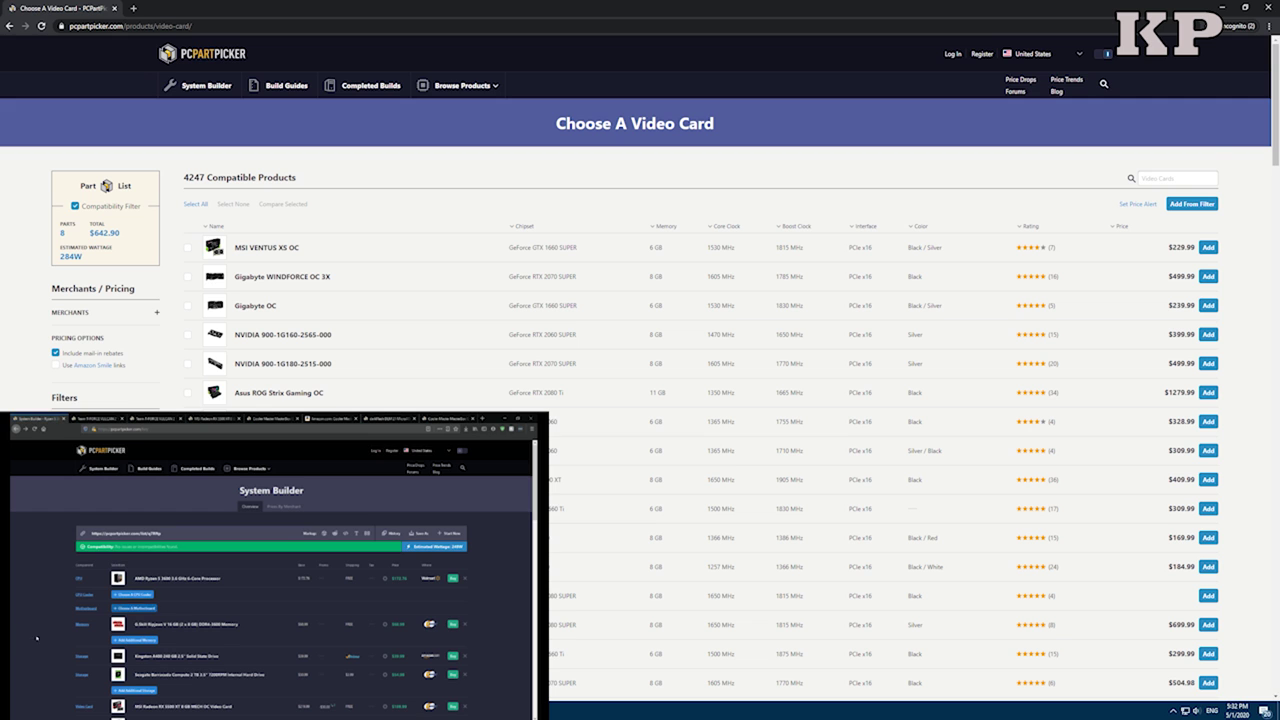
pyautogui.scroll(-3, 800, 300)
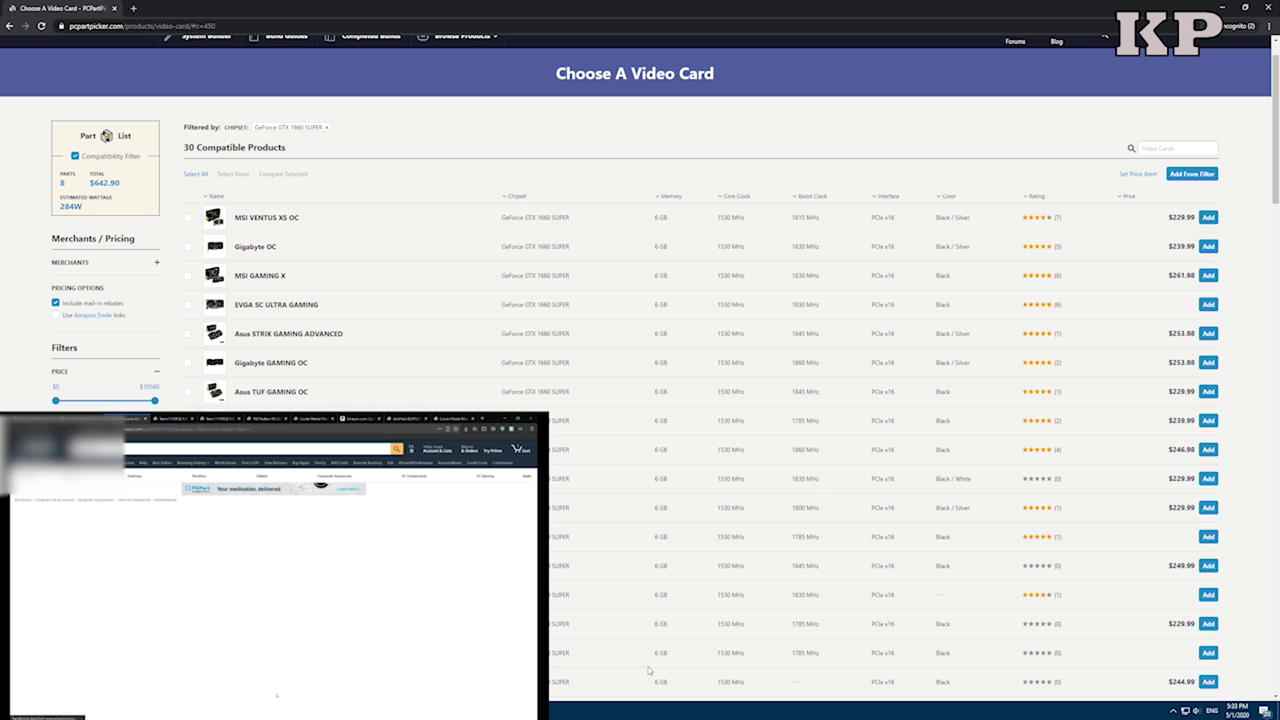
pyautogui.scroll(-2, 1213, 660)
pyautogui.scroll(1, 1190, 620)
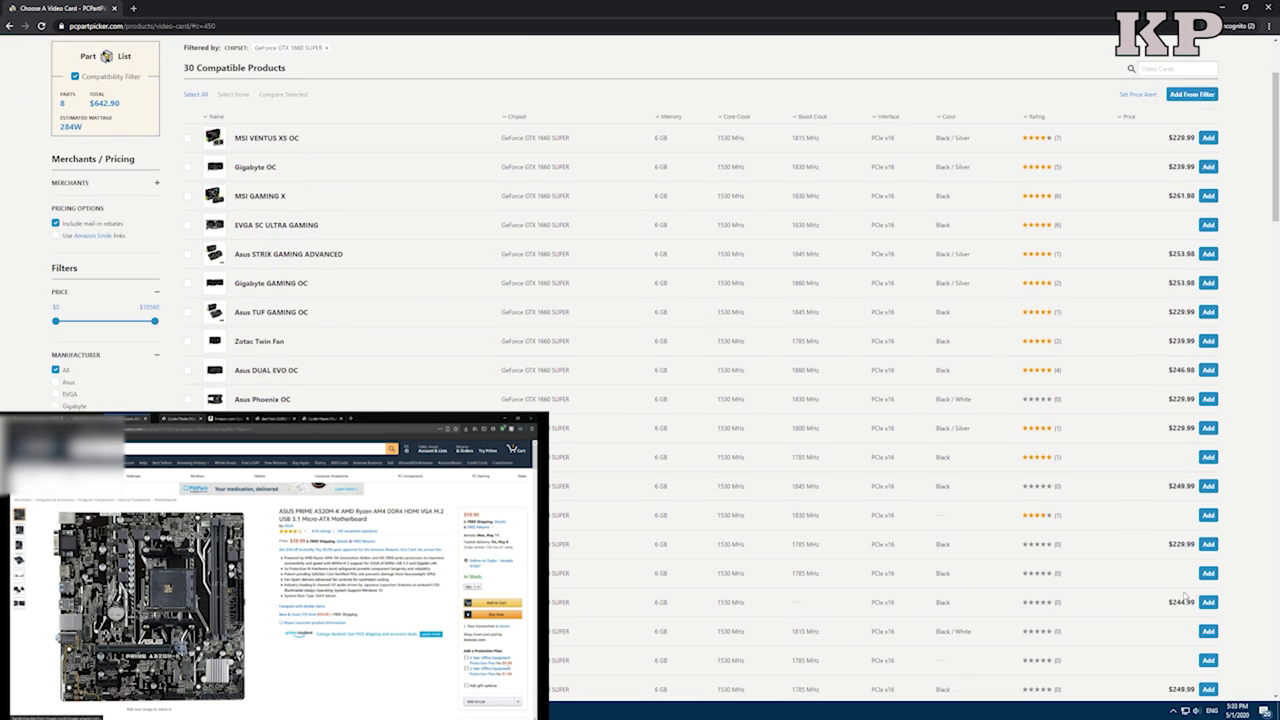
pyautogui.scroll(-2, 1177, 599)
pyautogui.scroll(-3, 1177, 599)
pyautogui.scroll(10, 1269, 411)
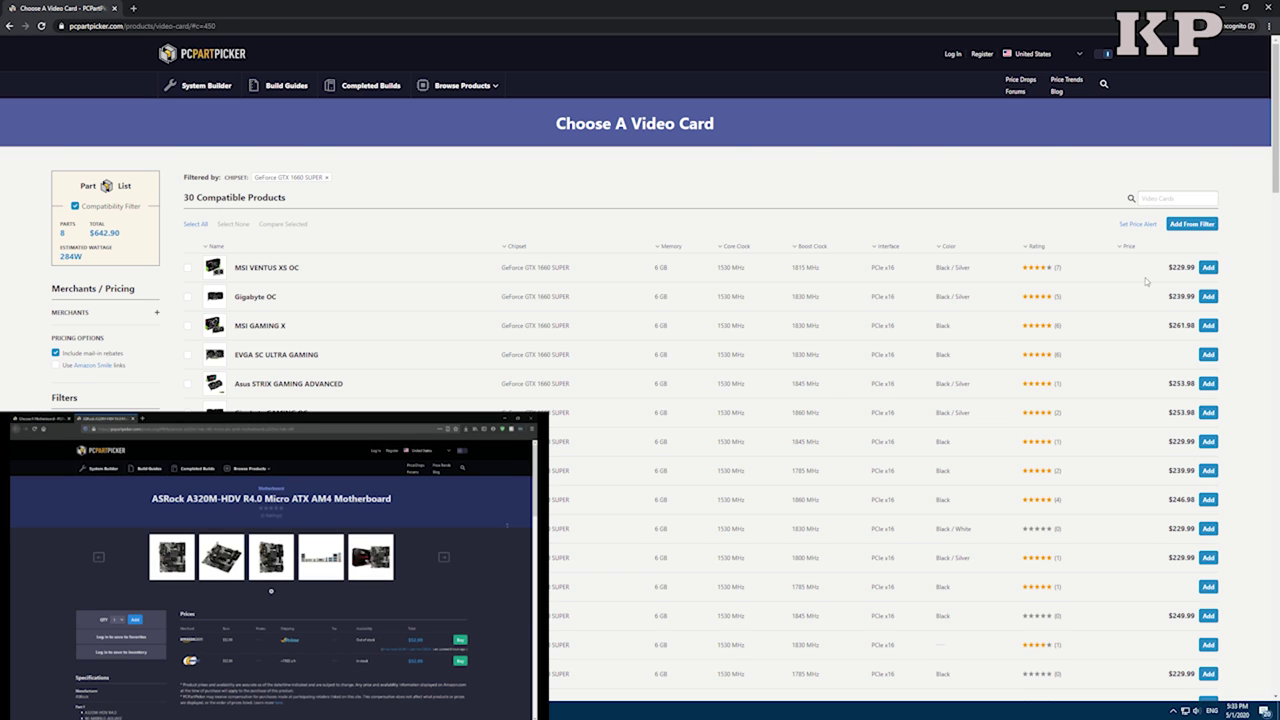
pyautogui.scroll(-3, 1146, 282)
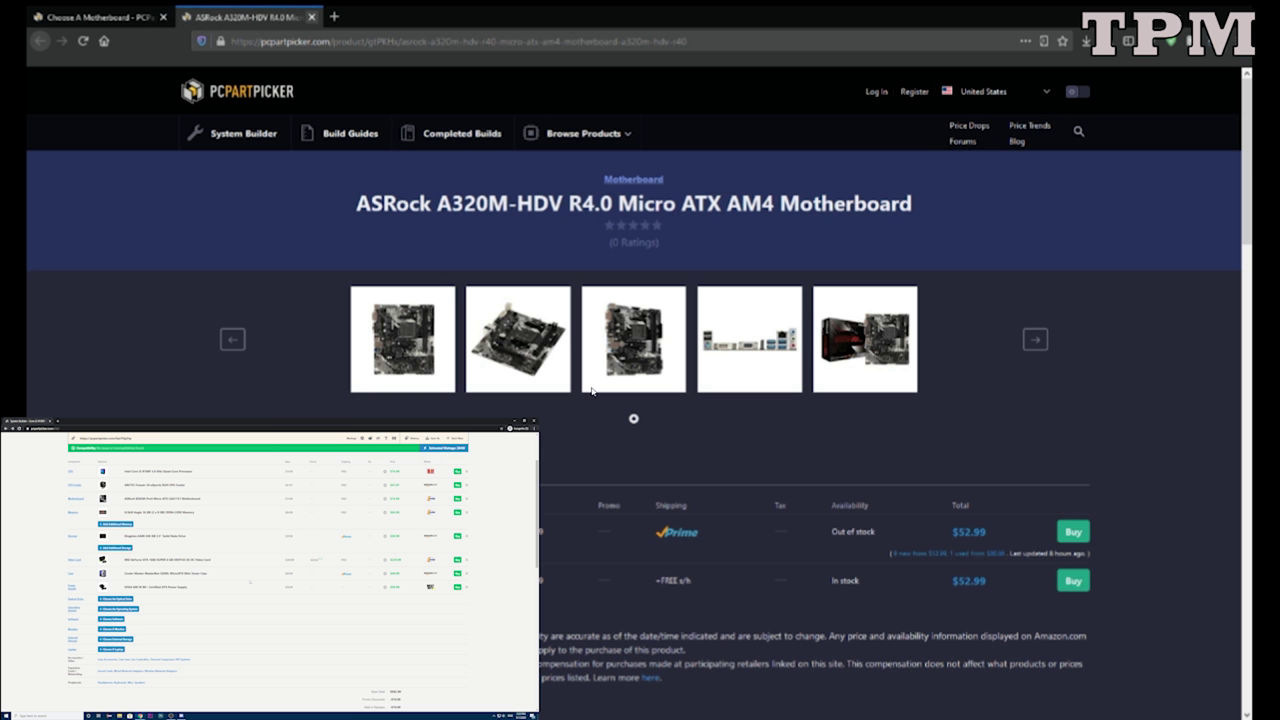
# Close the ASRock A320M-HDV R4.0 product page and browse the compatible AM4 motherboards, comparing models and prices.
pyautogui.hotkey('ctrl', 'w')
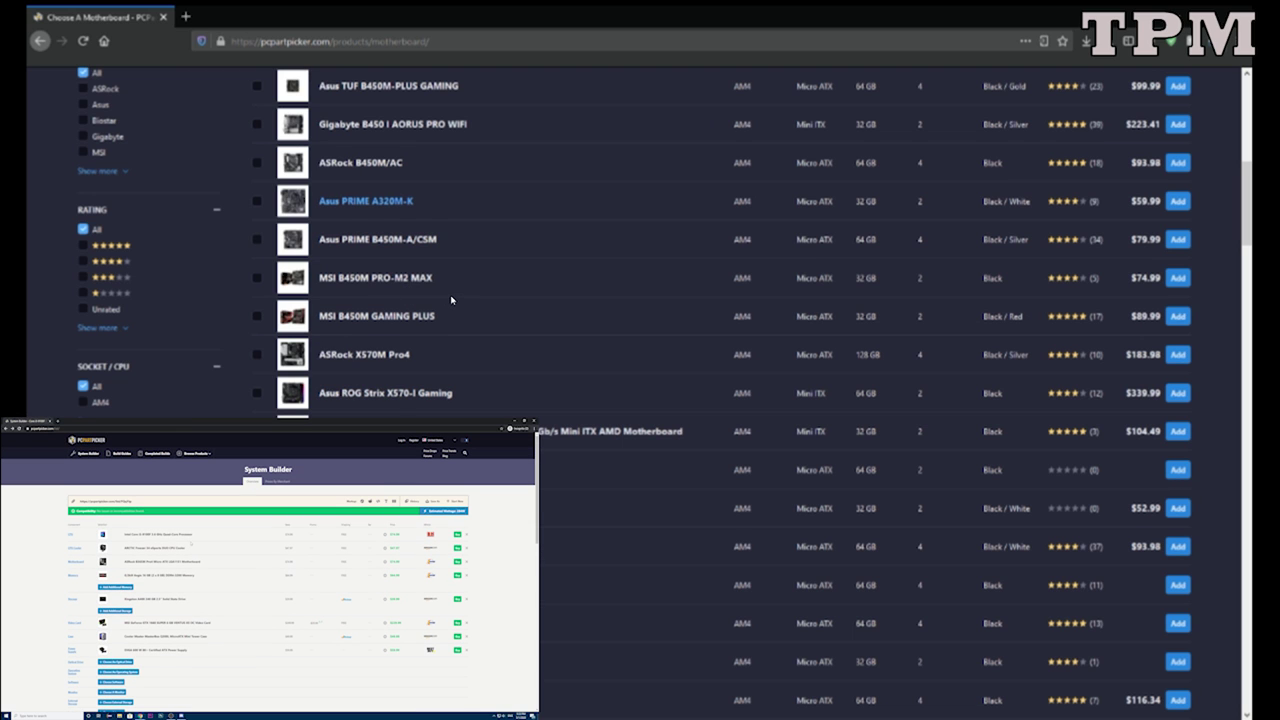
pyautogui.scroll(-3, 451, 299)
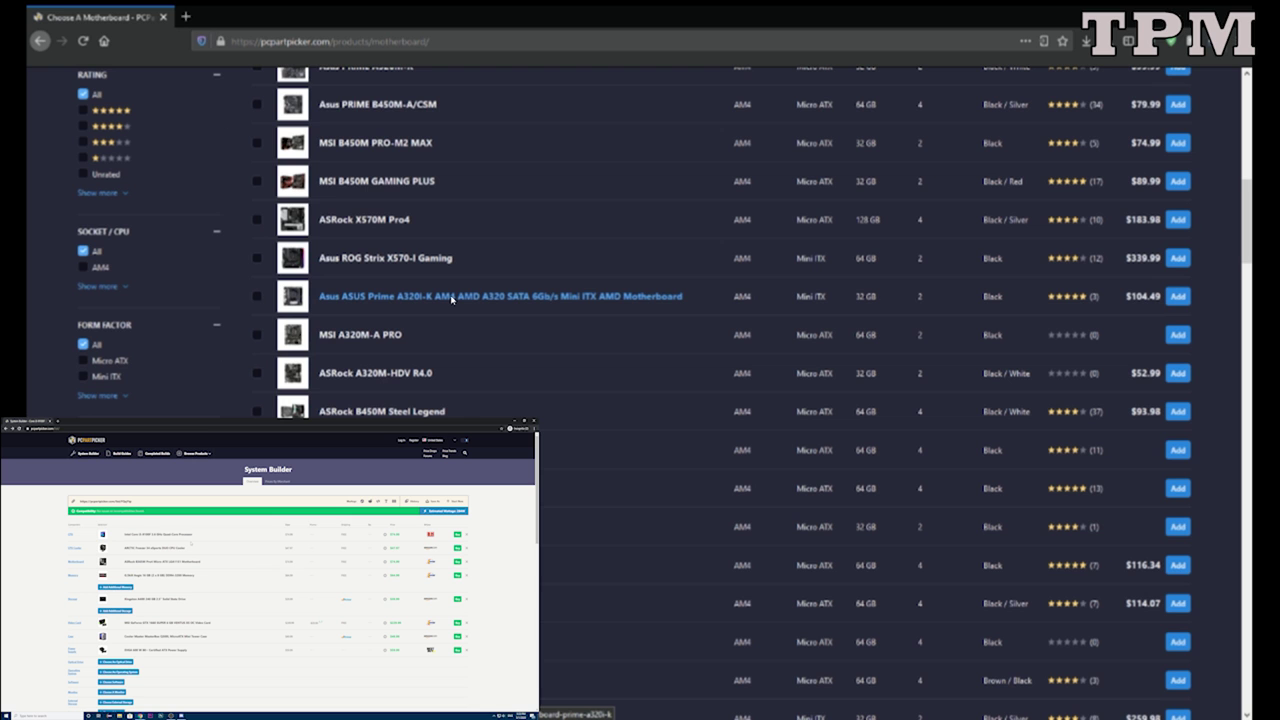
pyautogui.scroll(-10, 451, 299)
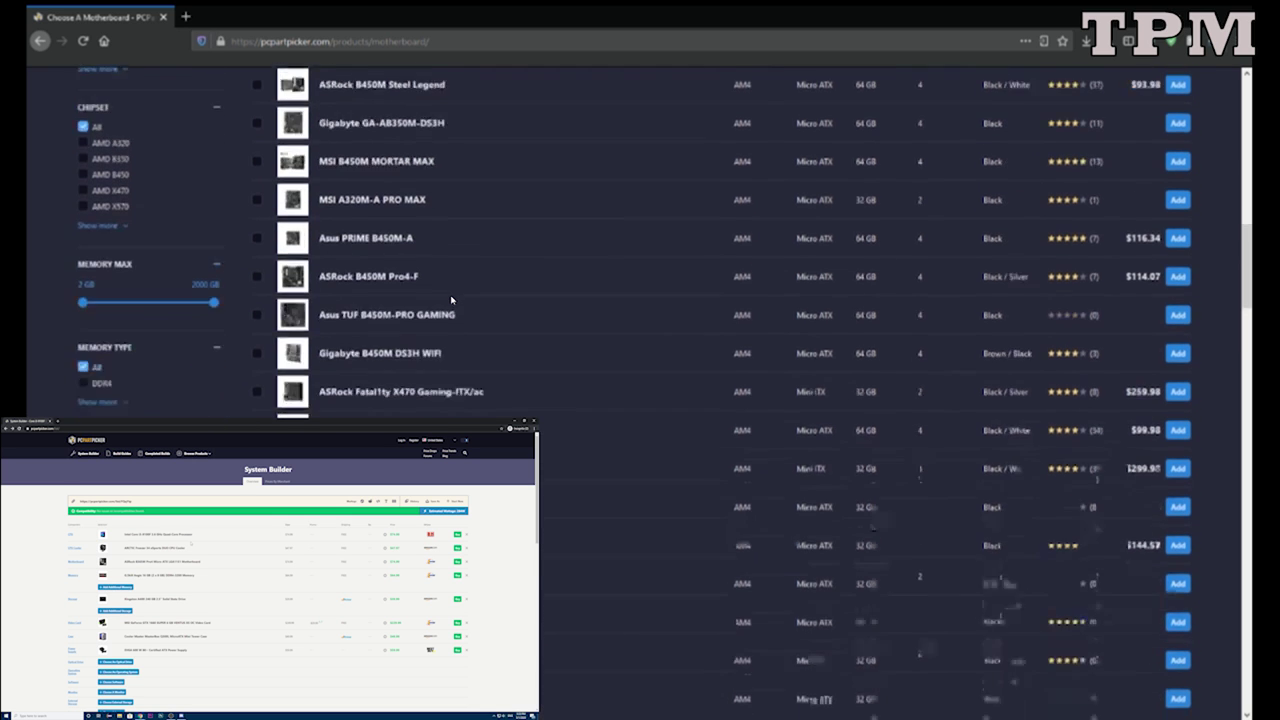
pyautogui.scroll(-8, 451, 299)
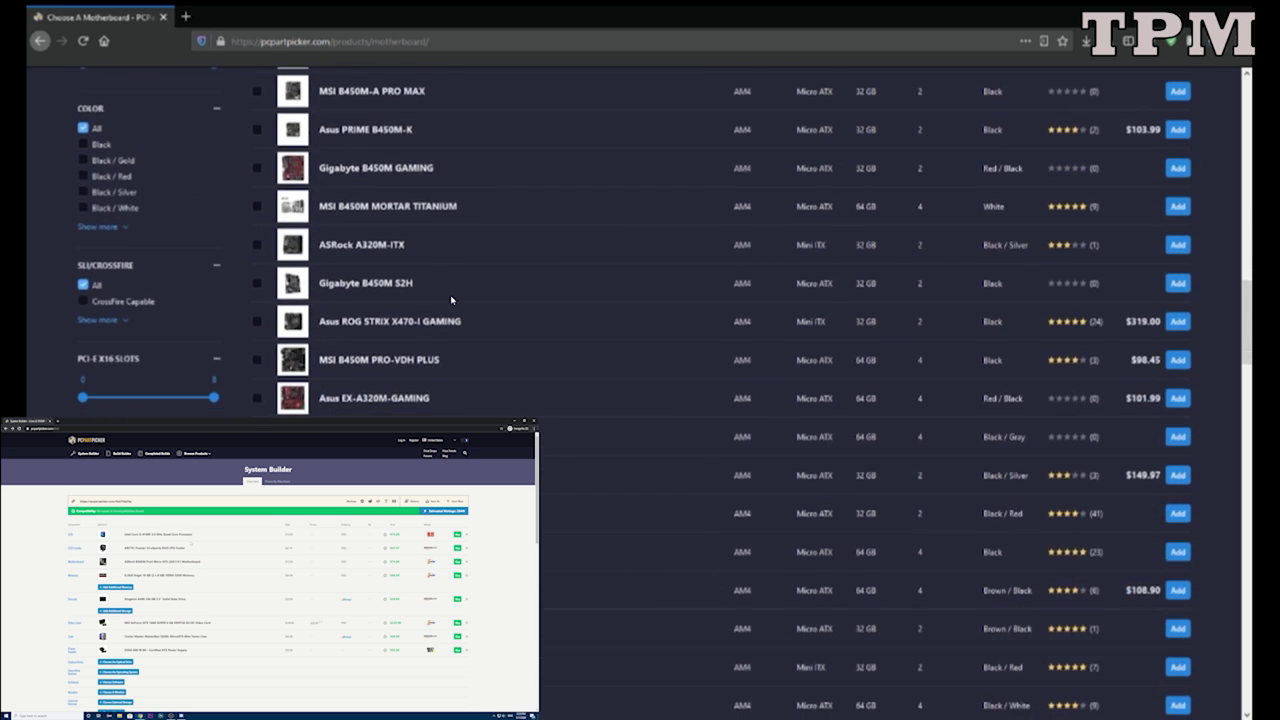
pyautogui.scroll(12, 451, 299)
pyautogui.scroll(6, 451, 299)
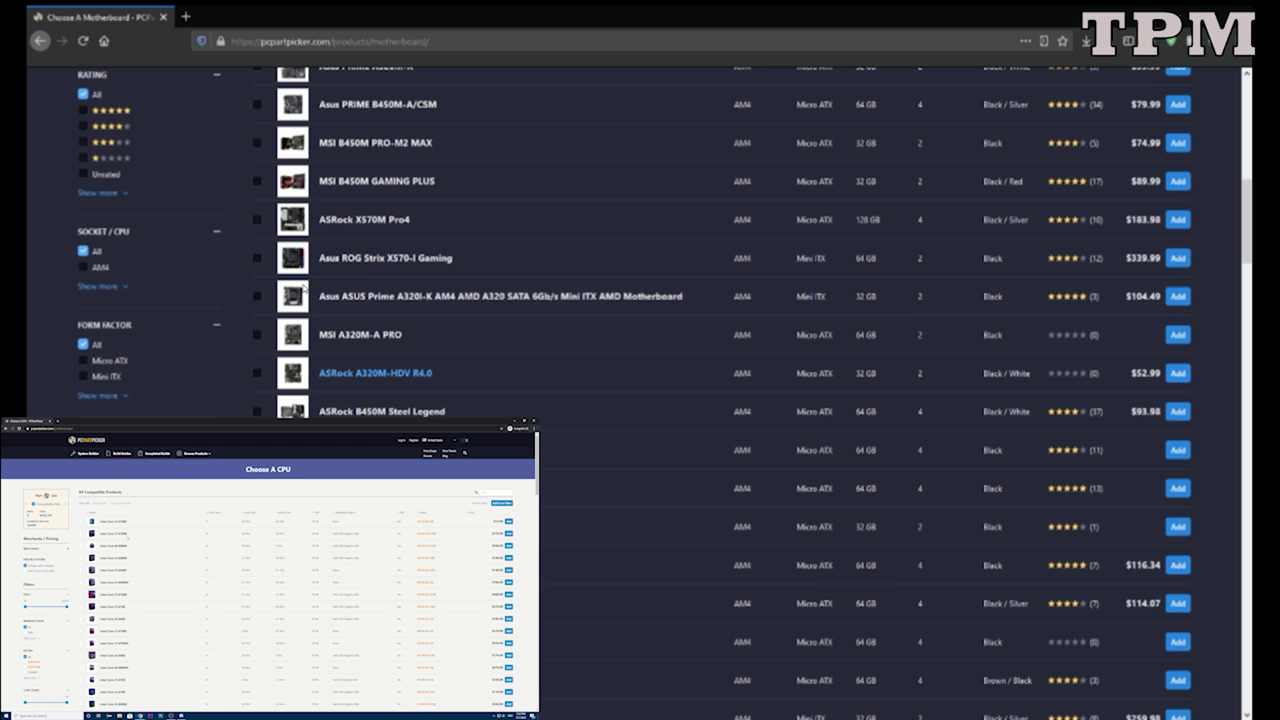
pyautogui.scroll(3, 289, 280)
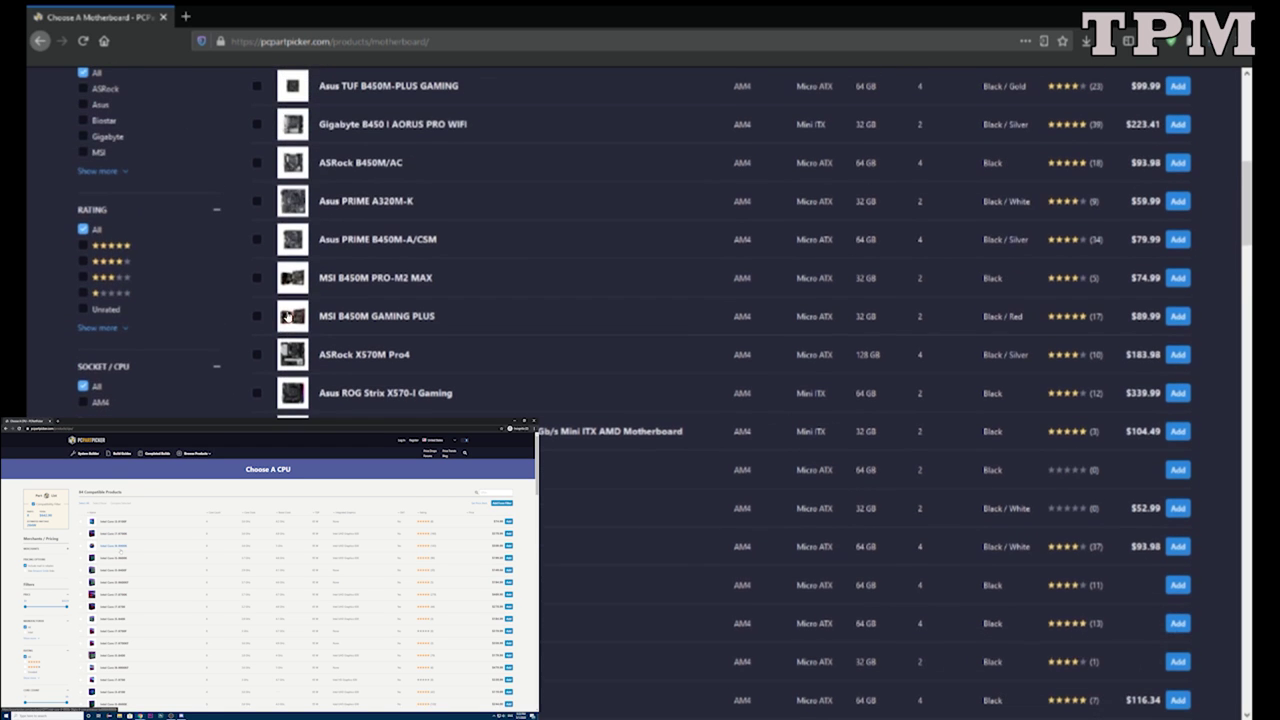
pyautogui.scroll(3, 298, 340)
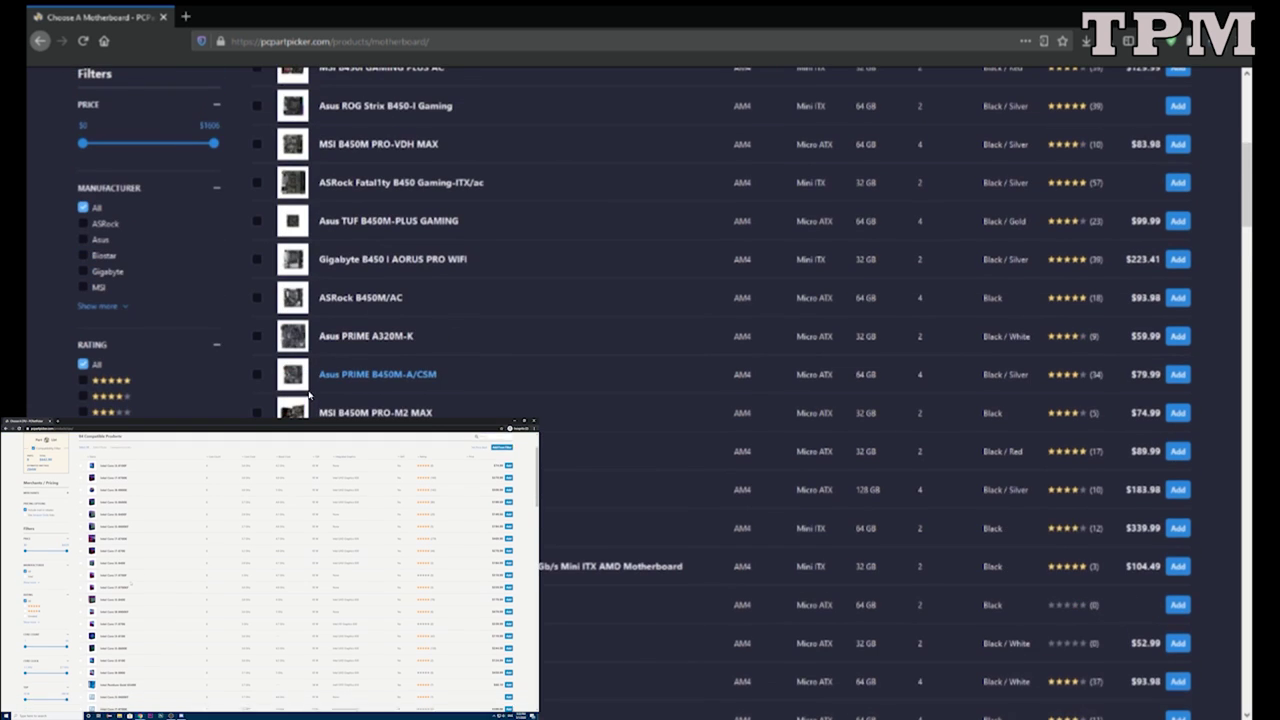
pyautogui.scroll(2, 298, 340)
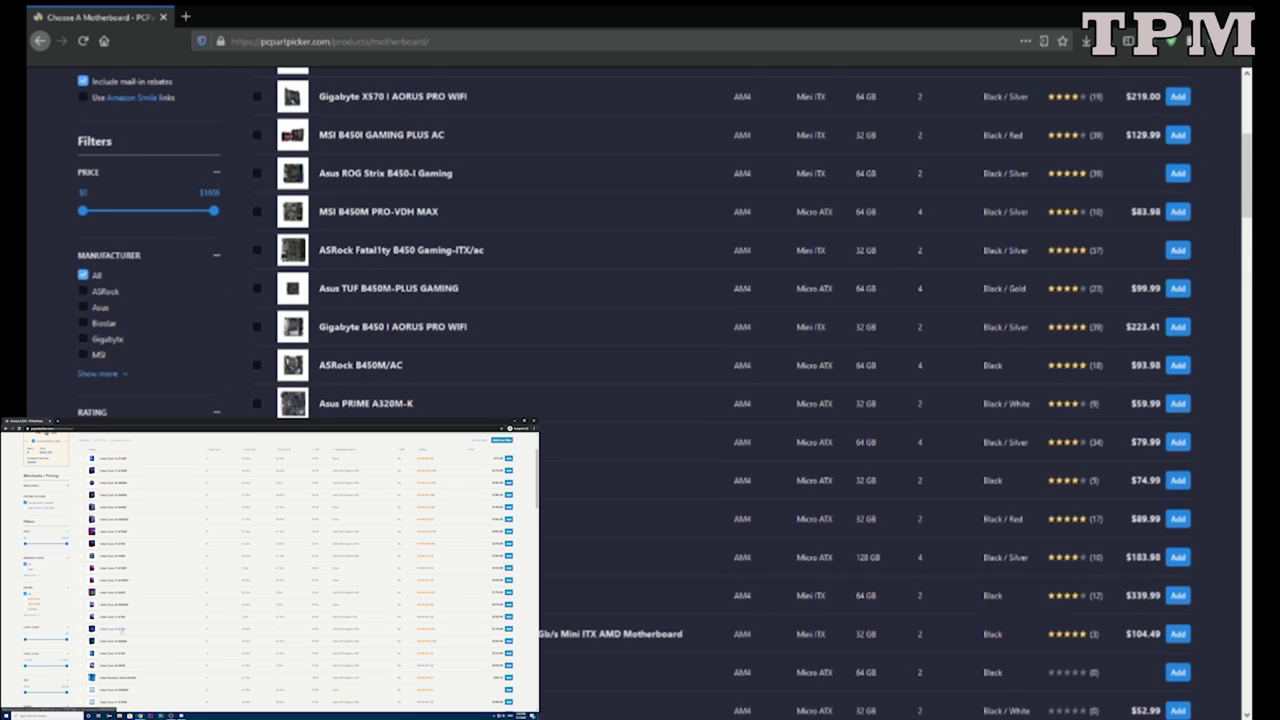
pyautogui.scroll(3, 293, 385)
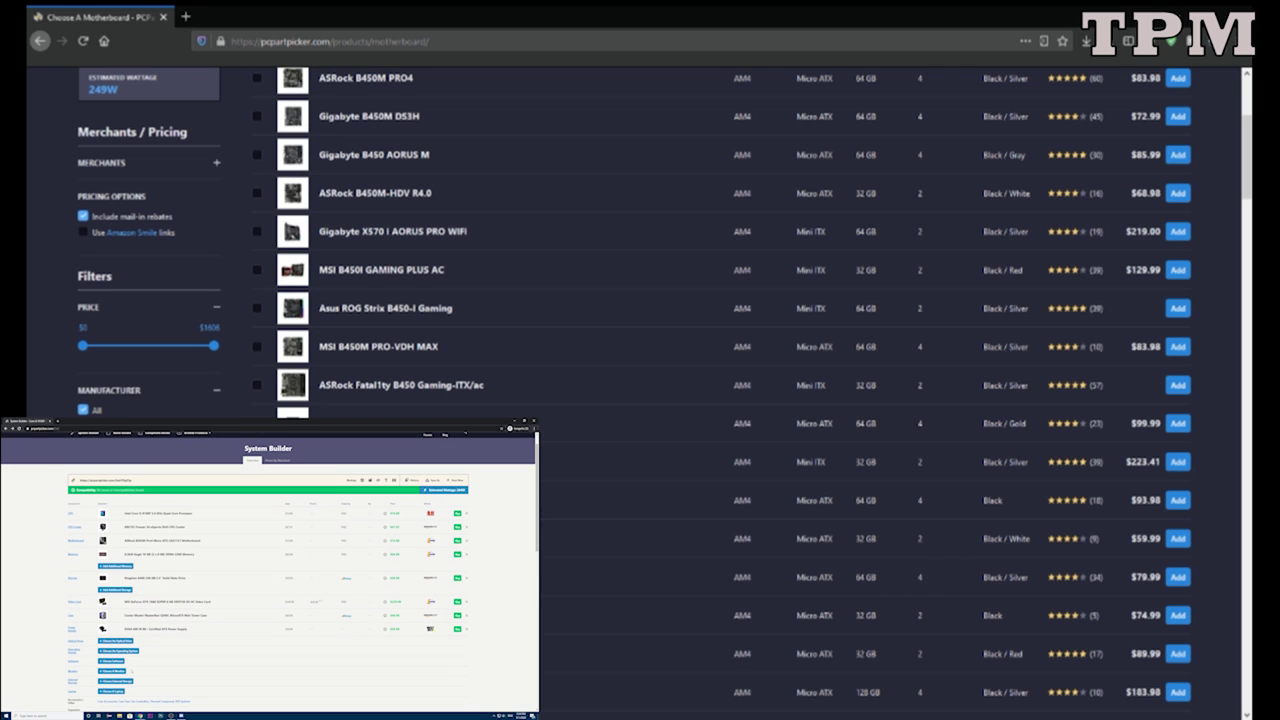
# Add the ASRock A320M-HDV R4.0 motherboard to the part list.
pyautogui.scroll(-1, 735, 380)
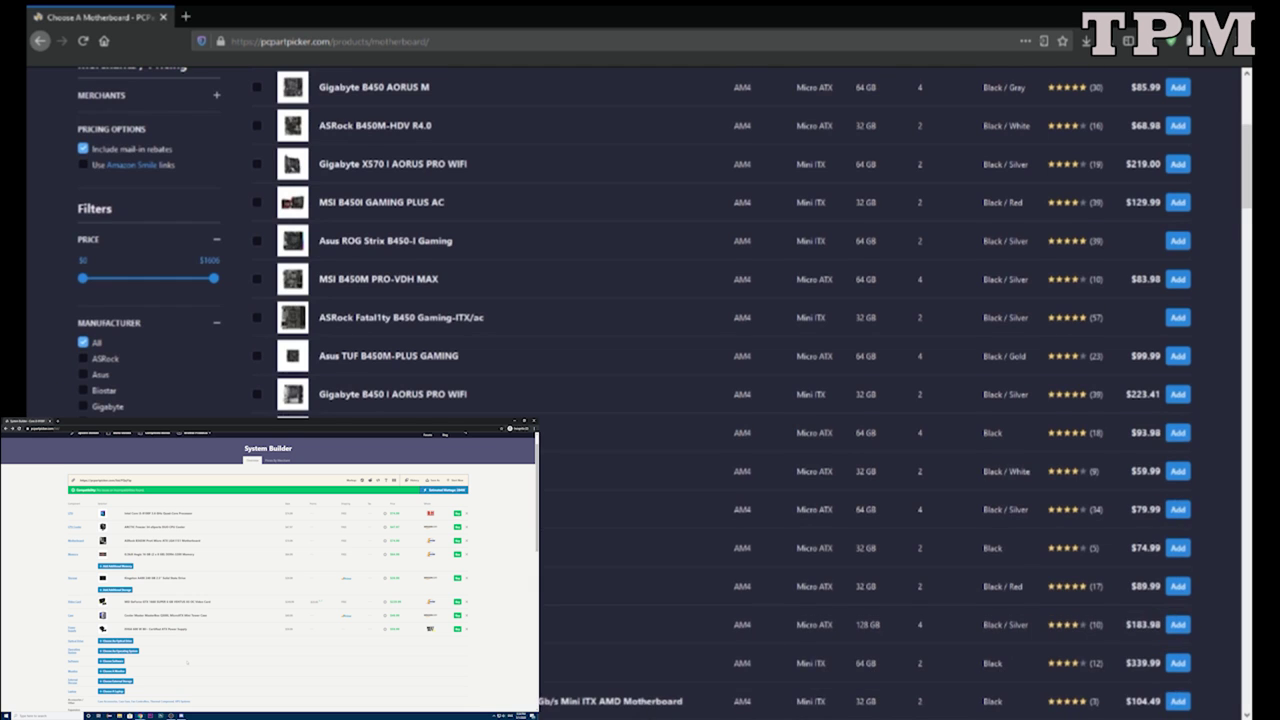
pyautogui.scroll(-3, 735, 380)
pyautogui.scroll(-1, 735, 380)
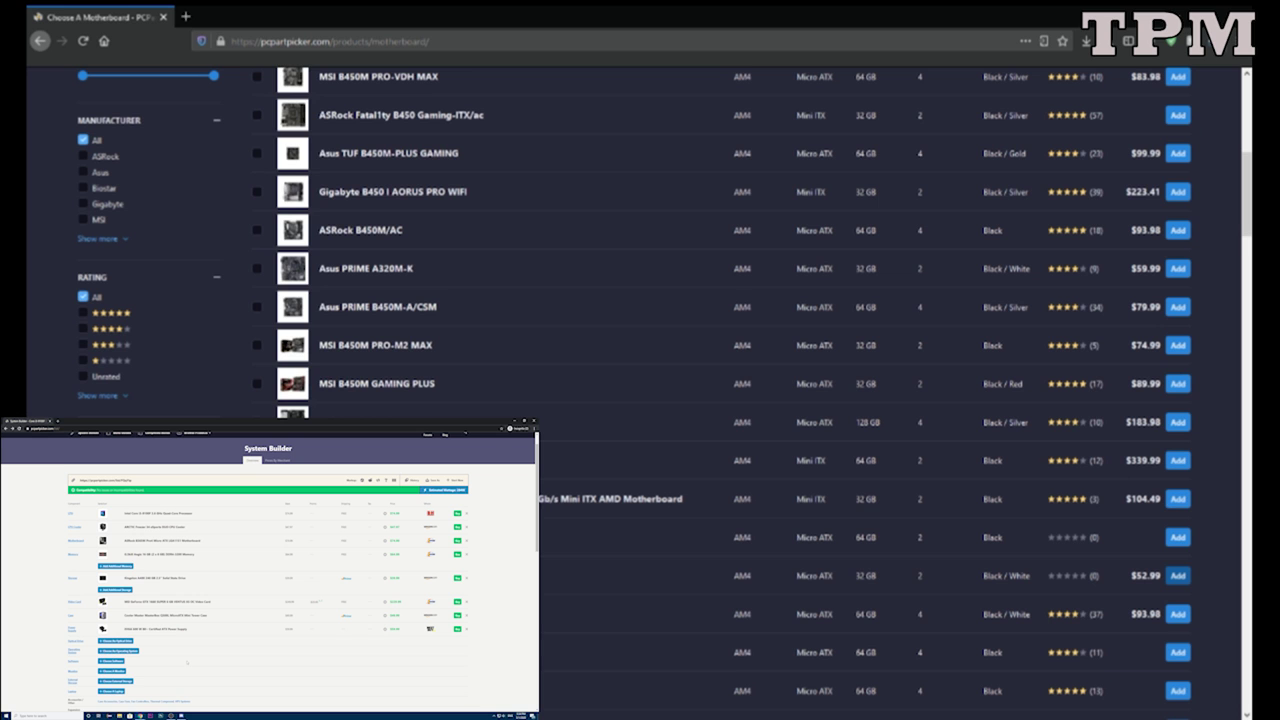
pyautogui.click(1178, 576)
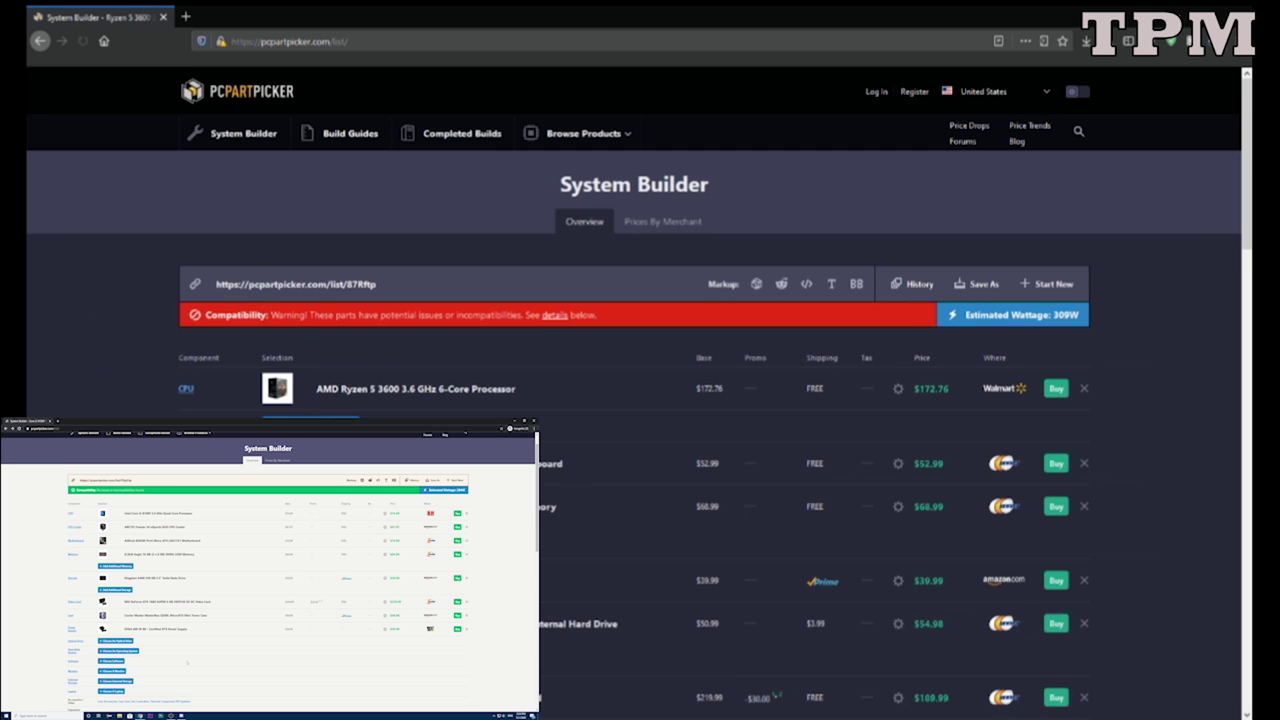
# Review the cost totals and selected parts of the build with the ASRock A320M-HDV R4.0 motherboard.
pyautogui.scroll(-3, 1178, 576)
pyautogui.scroll(-10, 640, 380)
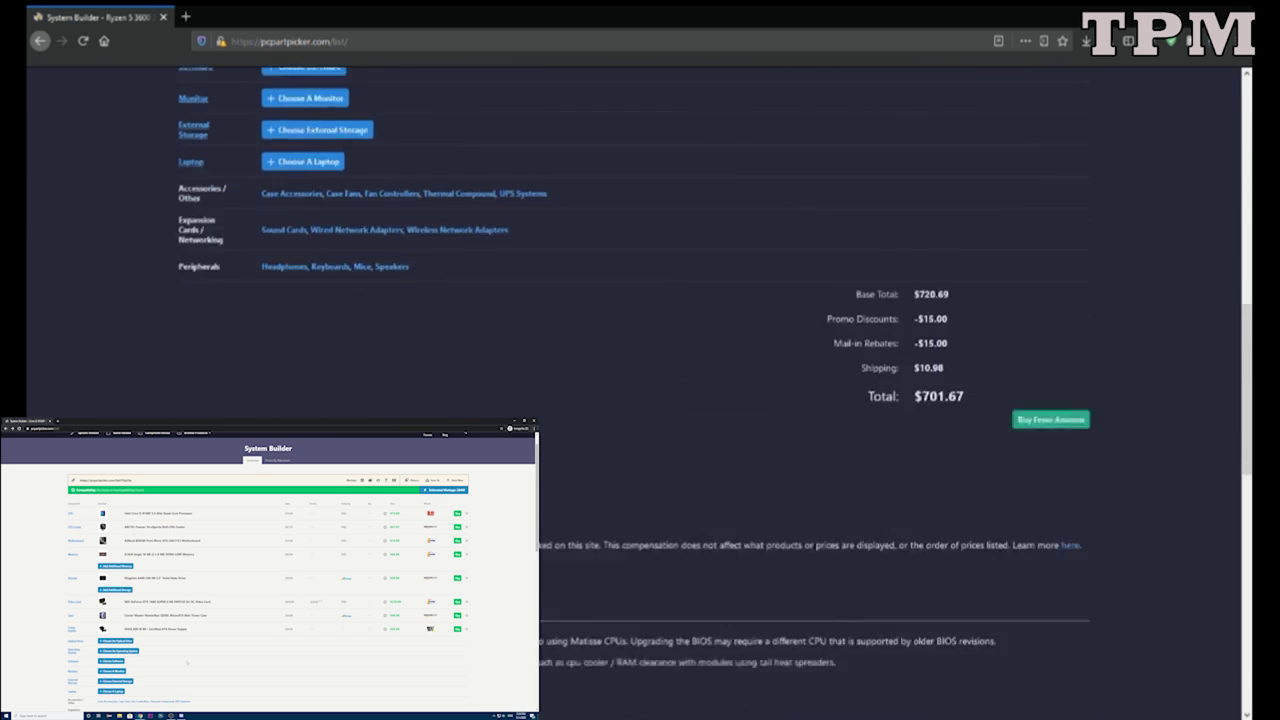
pyautogui.scroll(6, 640, 380)
pyautogui.scroll(5, 640, 380)
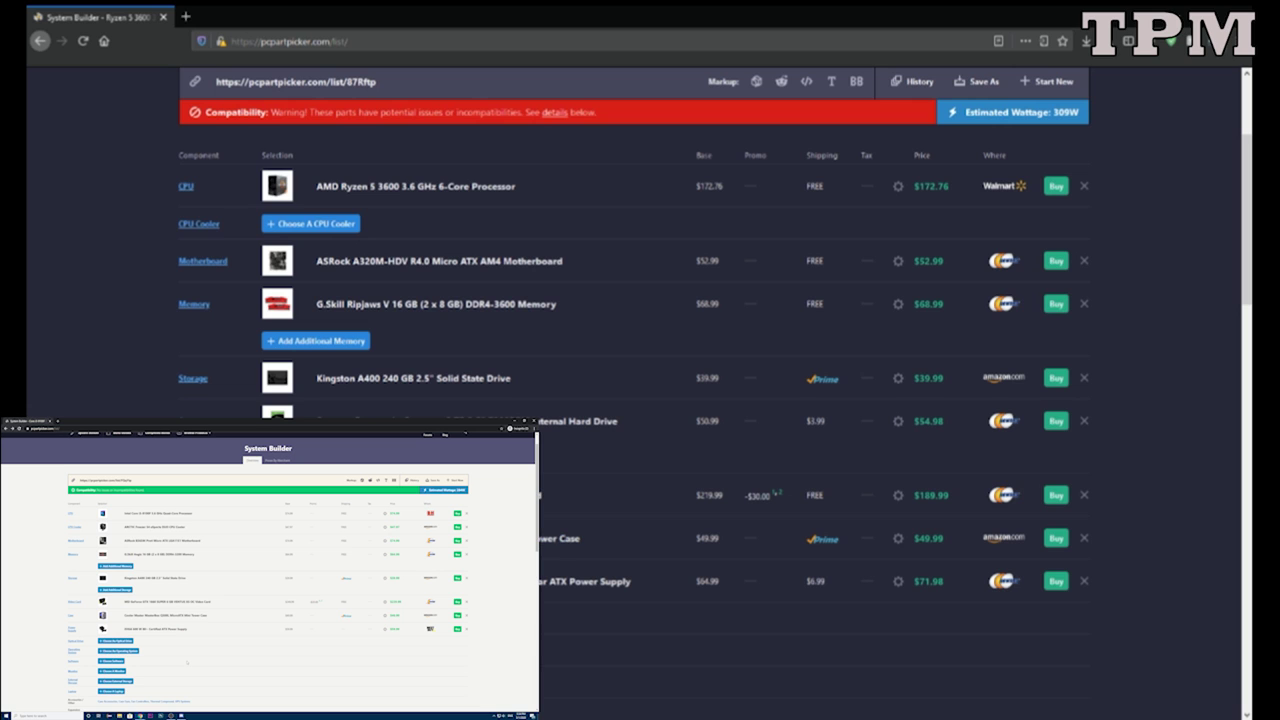
# Remove the Seagate Barracuda Compute 2 TB hard drive from the part list and search the compatible storage for seagate.
pyautogui.press('F5')
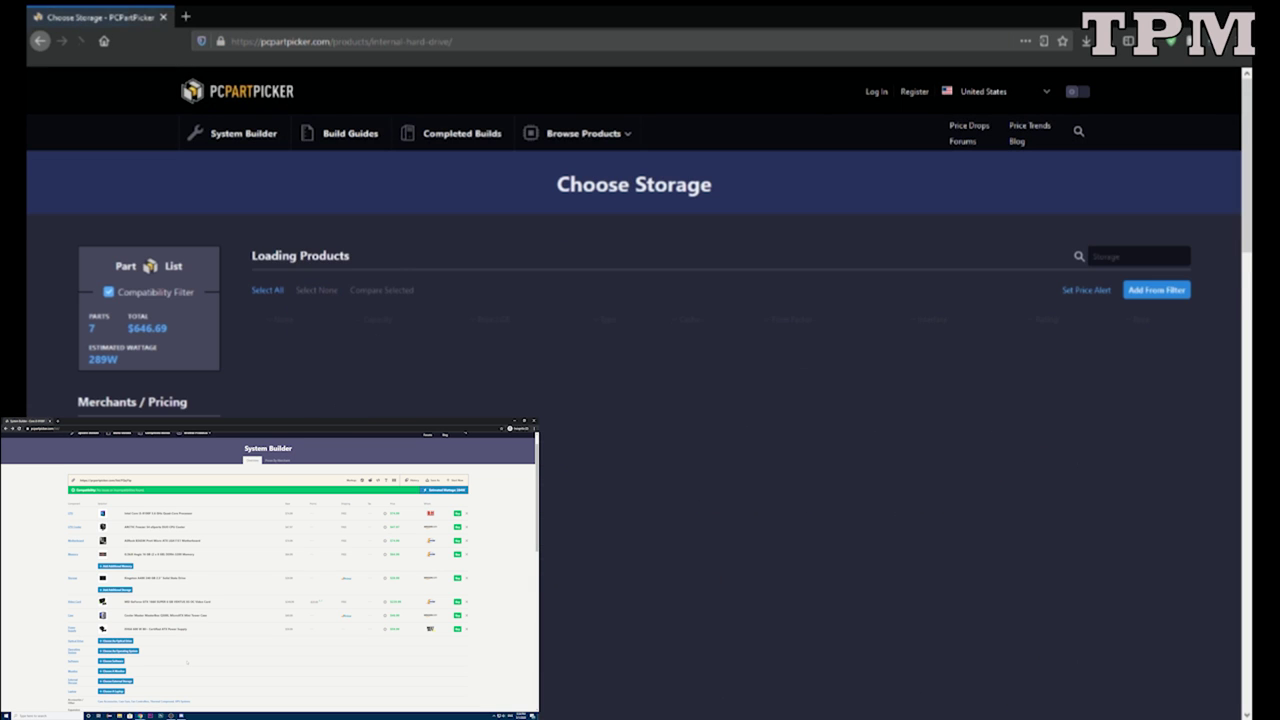
pyautogui.scroll(-1, 380, 390)
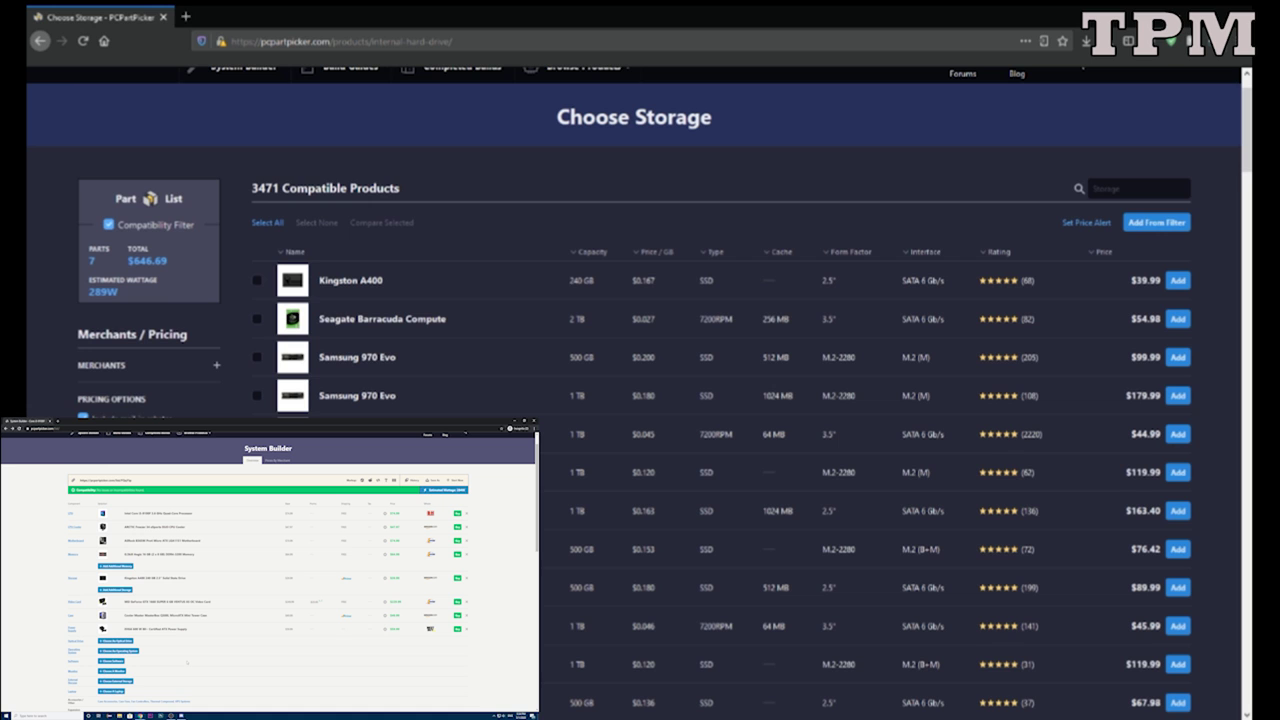
pyautogui.scroll(-1, 634, 400)
pyautogui.scroll(1, 634, 400)
pyautogui.click(1138, 188)
pyautogui.write('seagate')
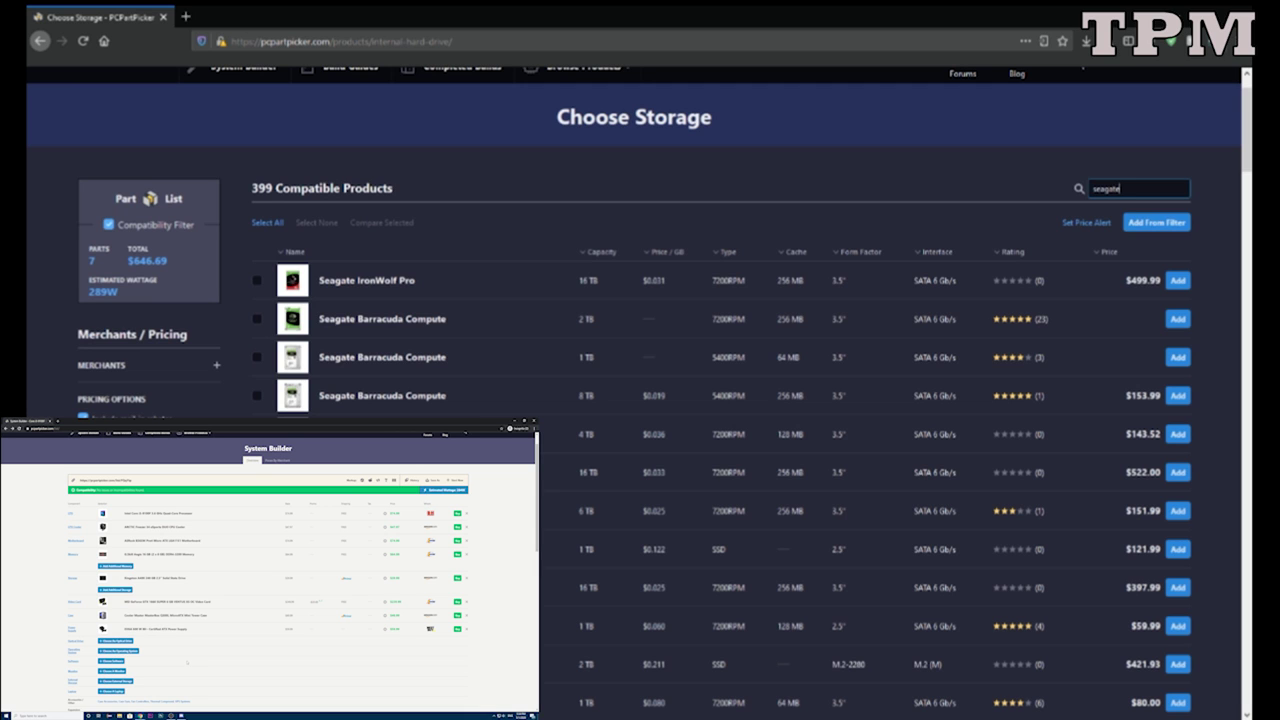
# Clear the storage search and add the Western Digital Caviar Blue 1 TB hard drive to the part list.
pyautogui.press('BackSpace')
pyautogui.press('BackSpace')
pyautogui.press('BackSpace')
pyautogui.press('BackSpace')
pyautogui.press('BackSpace')
pyautogui.press('BackSpace')
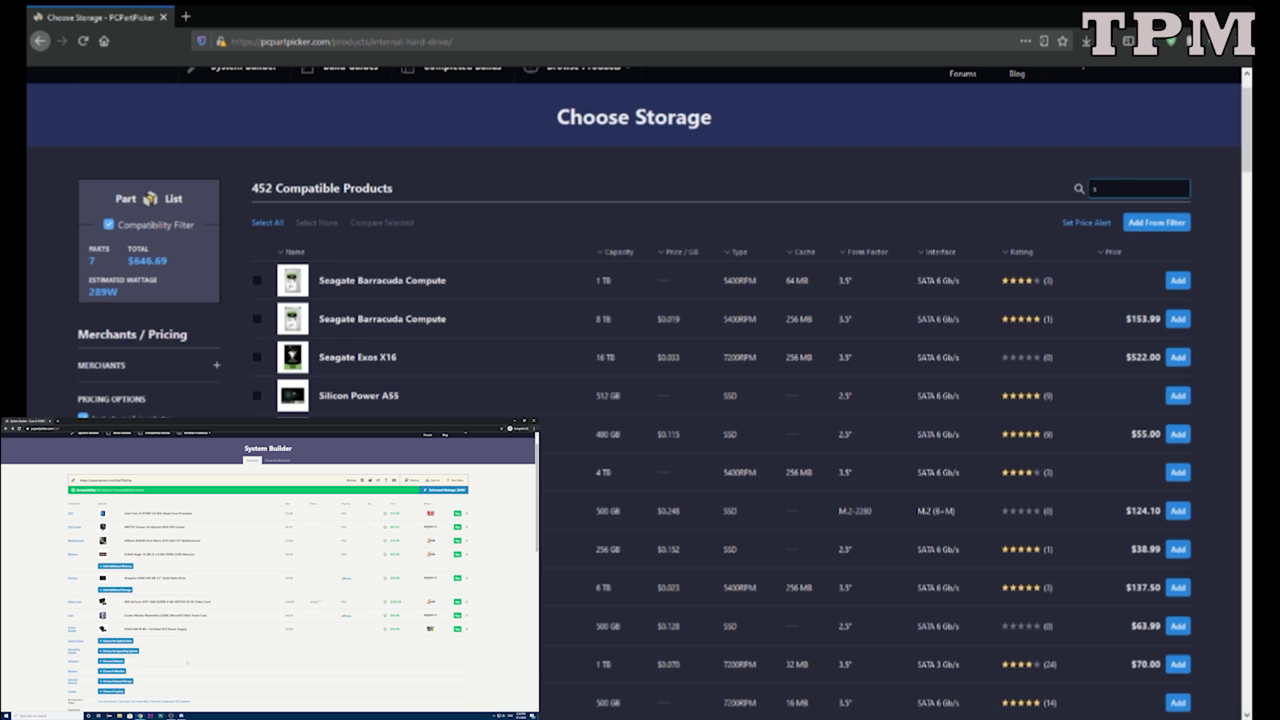
pyautogui.press('BackSpace')
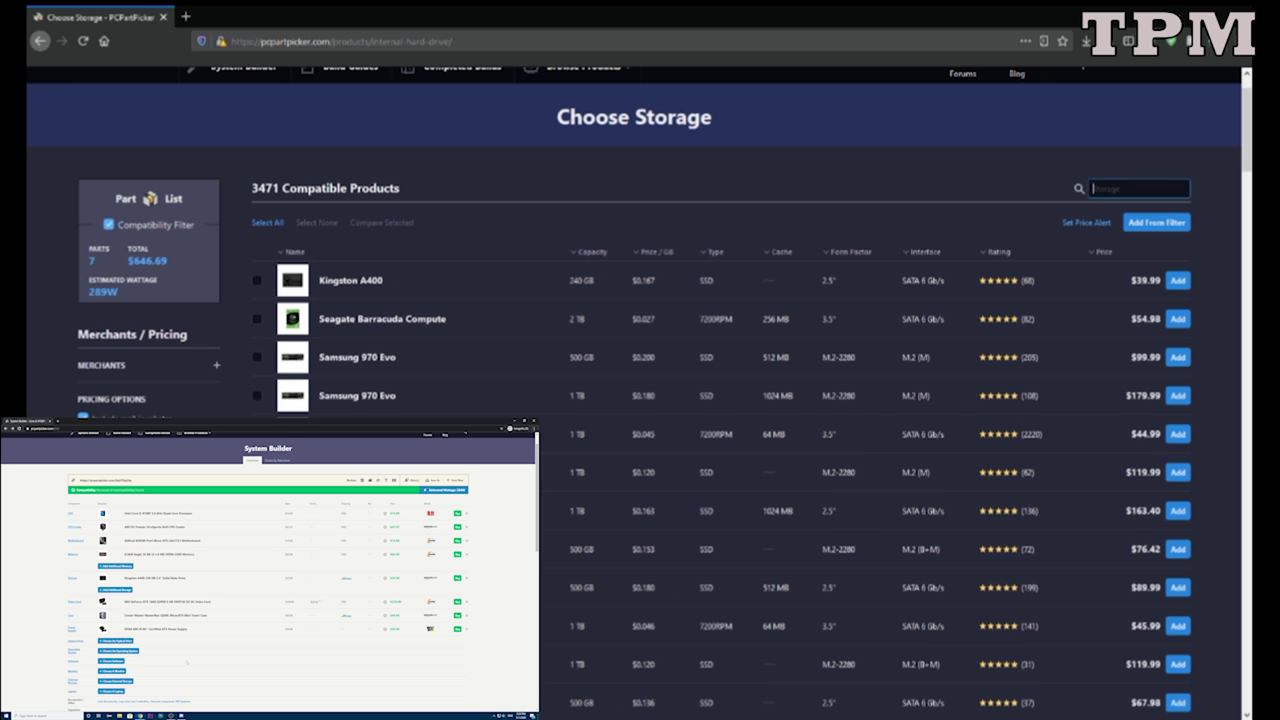
pyautogui.hotkey('alt', 'Left')
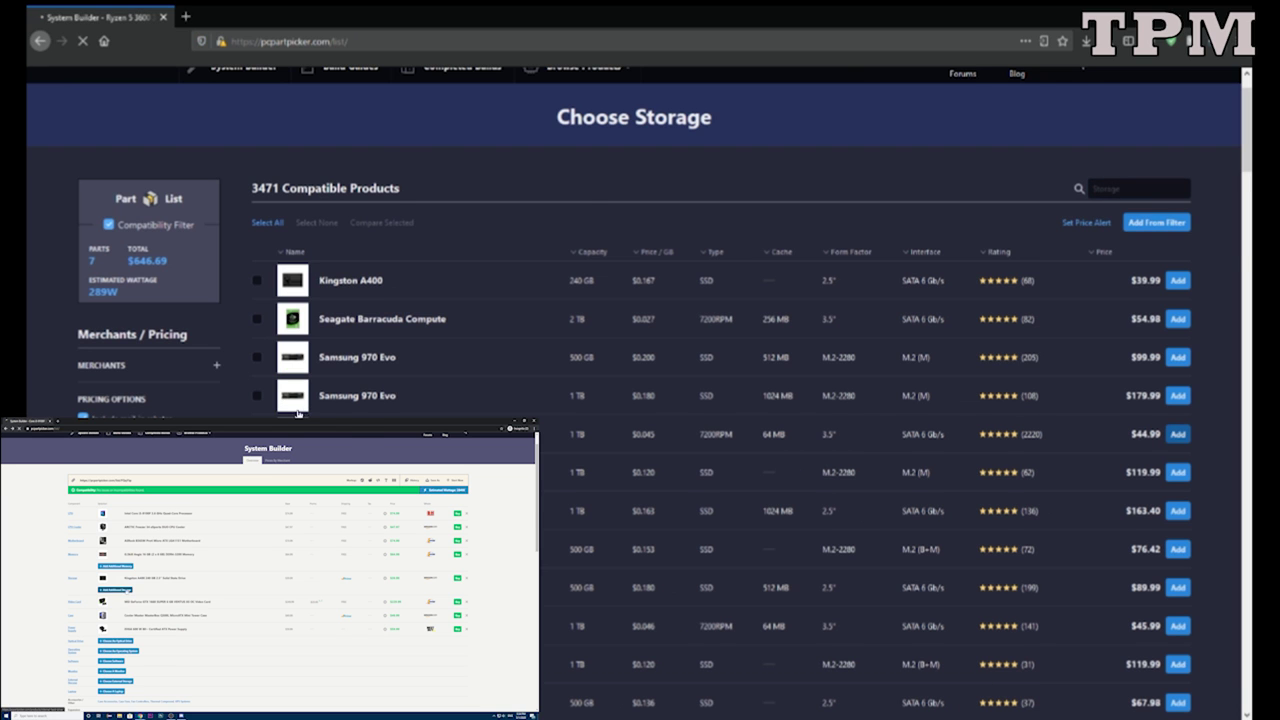
# Review the part list with the Western Digital Caviar Blue drive, checking the cost totals and each part's price.
pyautogui.scroll(-10, 245, 408)
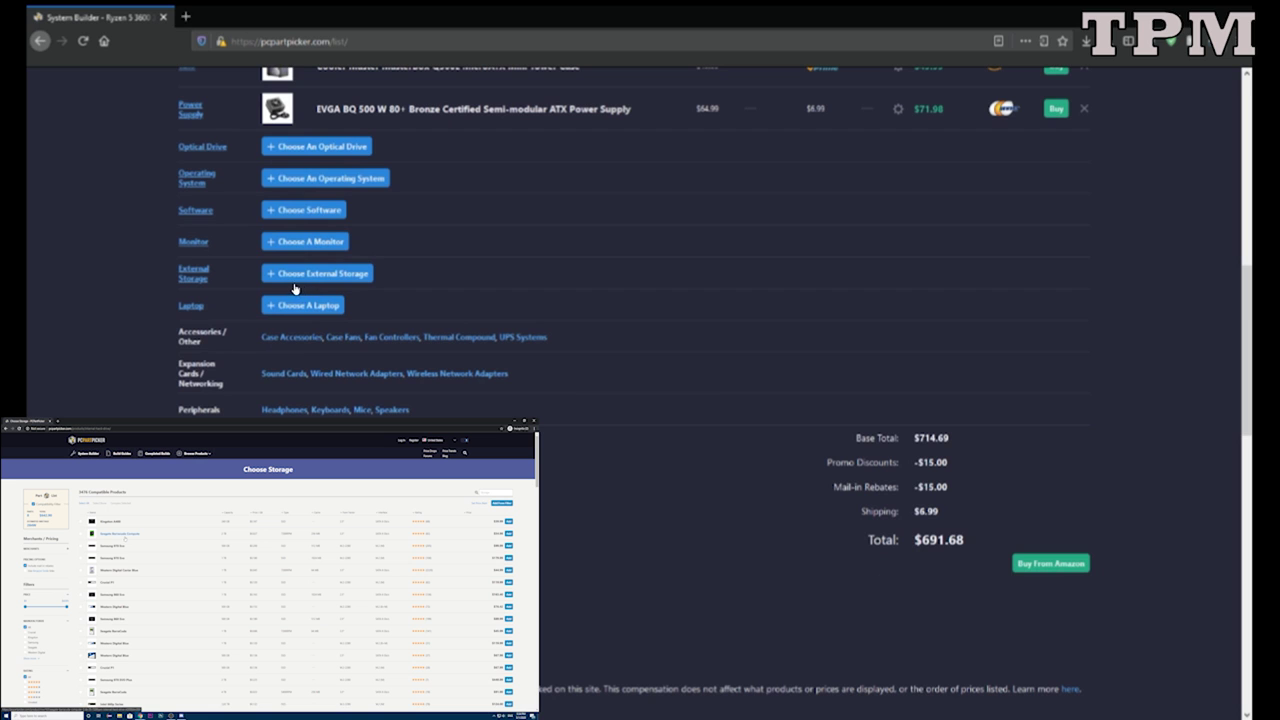
pyautogui.scroll(5, 316, 368)
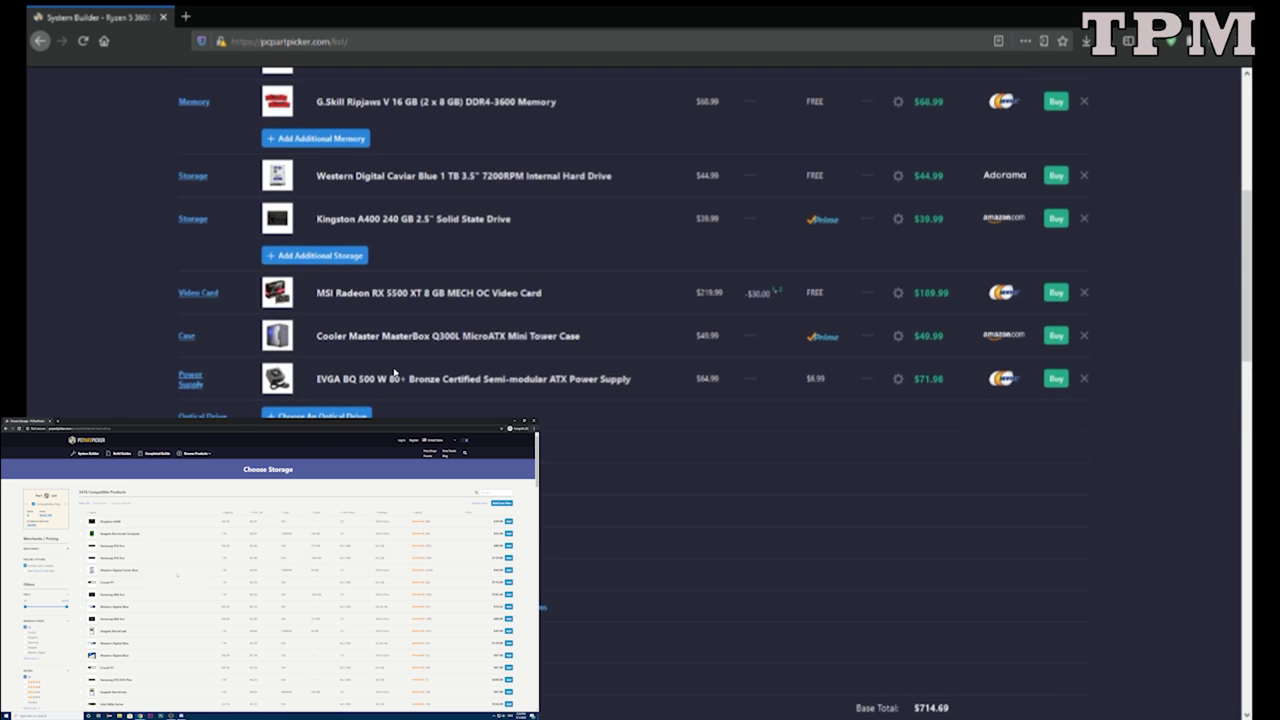
pyautogui.scroll(-3, 774, 382)
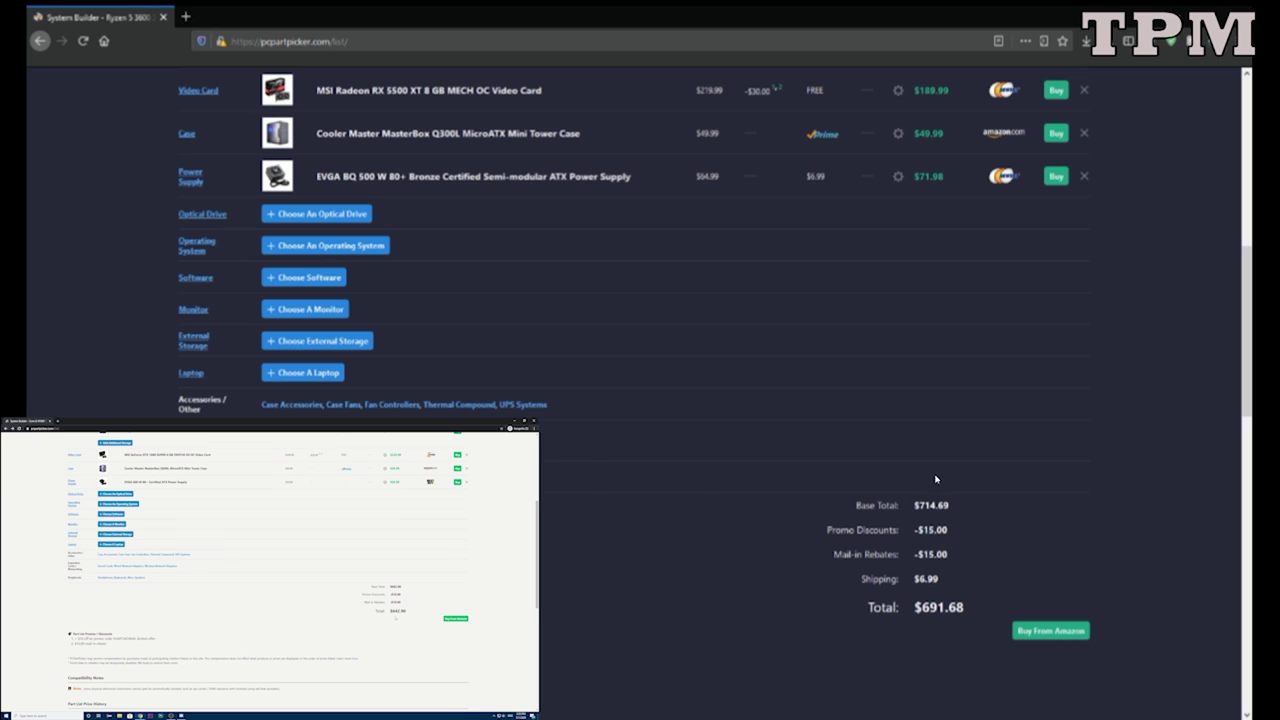
pyautogui.scroll(6, 955, 503)
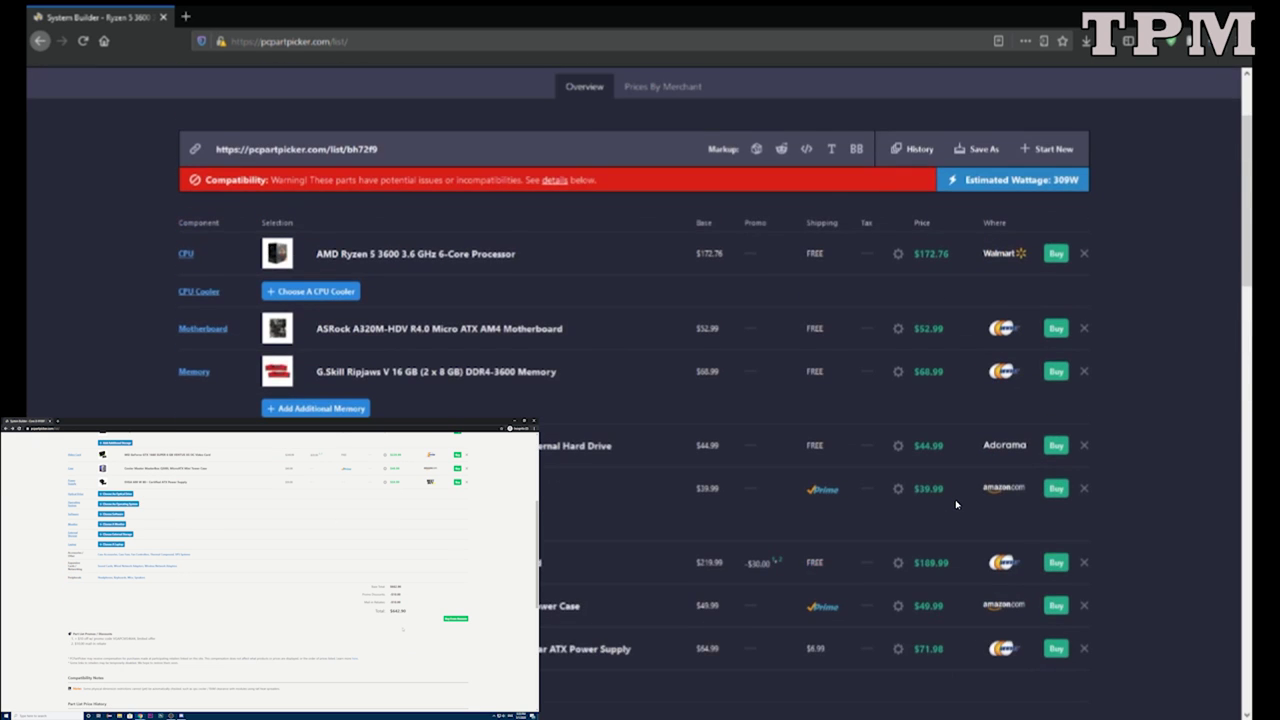
pyautogui.scroll(-2, 815, 580)
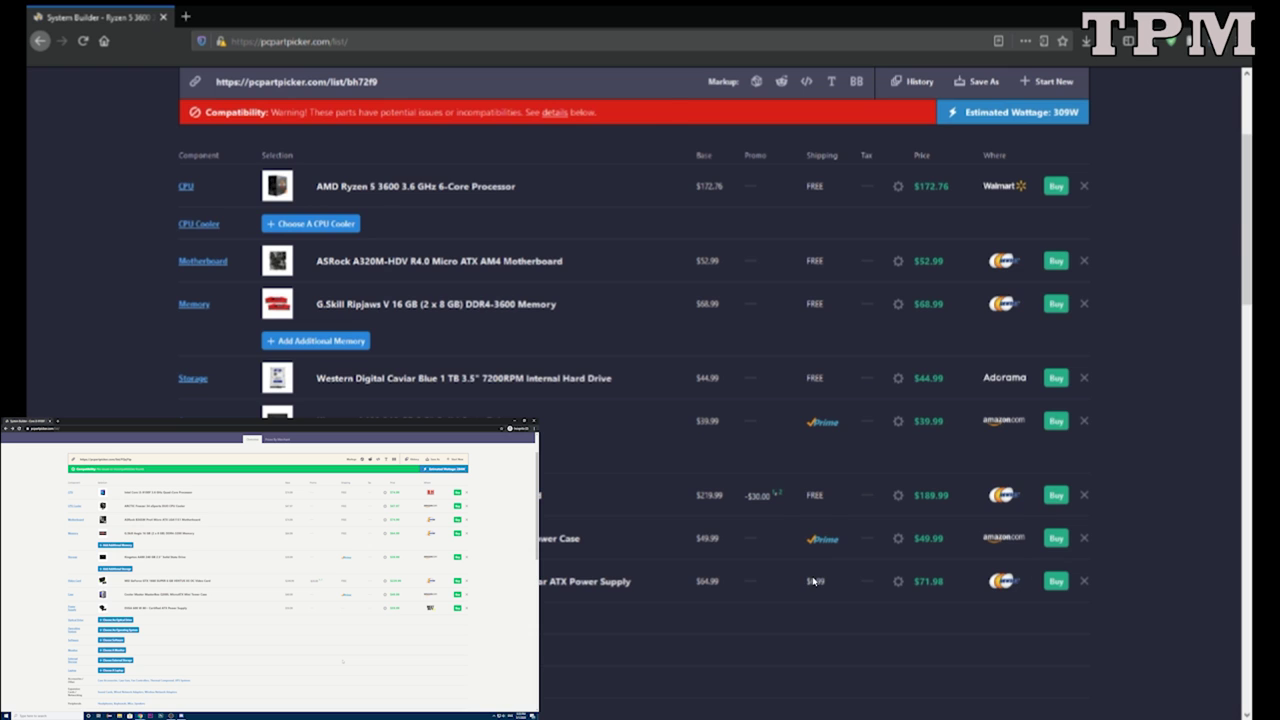
# Replace the AMD Ryzen 5 3600 with the AMD Ryzen 3 3200G in the part list and check the cost totals.
pyautogui.hotkey('alt', 'Left')
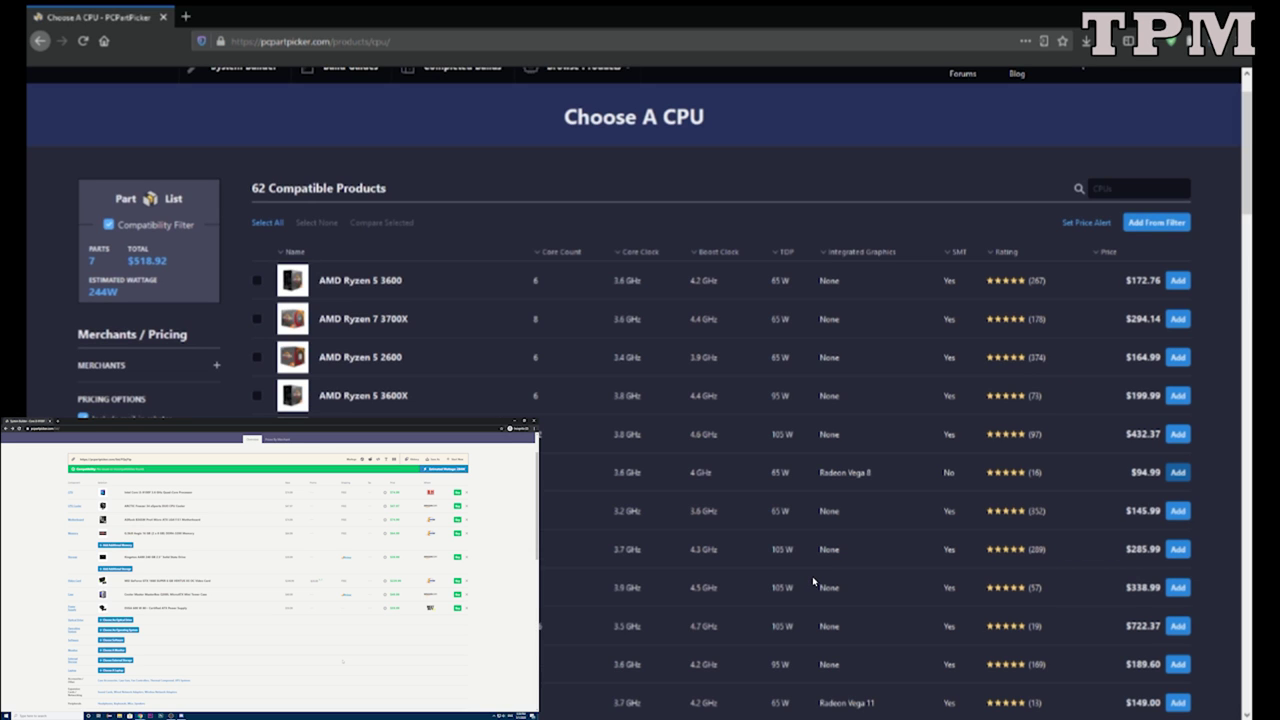
pyautogui.press('Return')
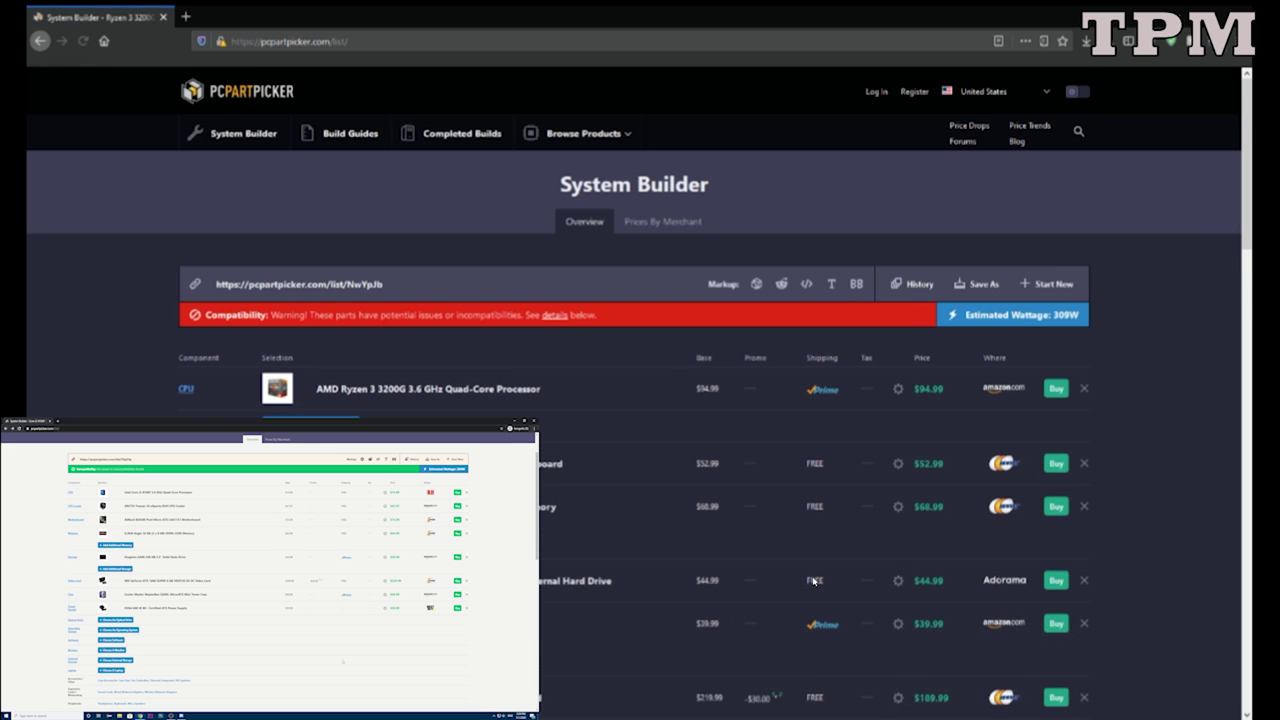
pyautogui.scroll(-2, 813, 581)
pyautogui.scroll(-4, 813, 581)
pyautogui.scroll(2, 813, 581)
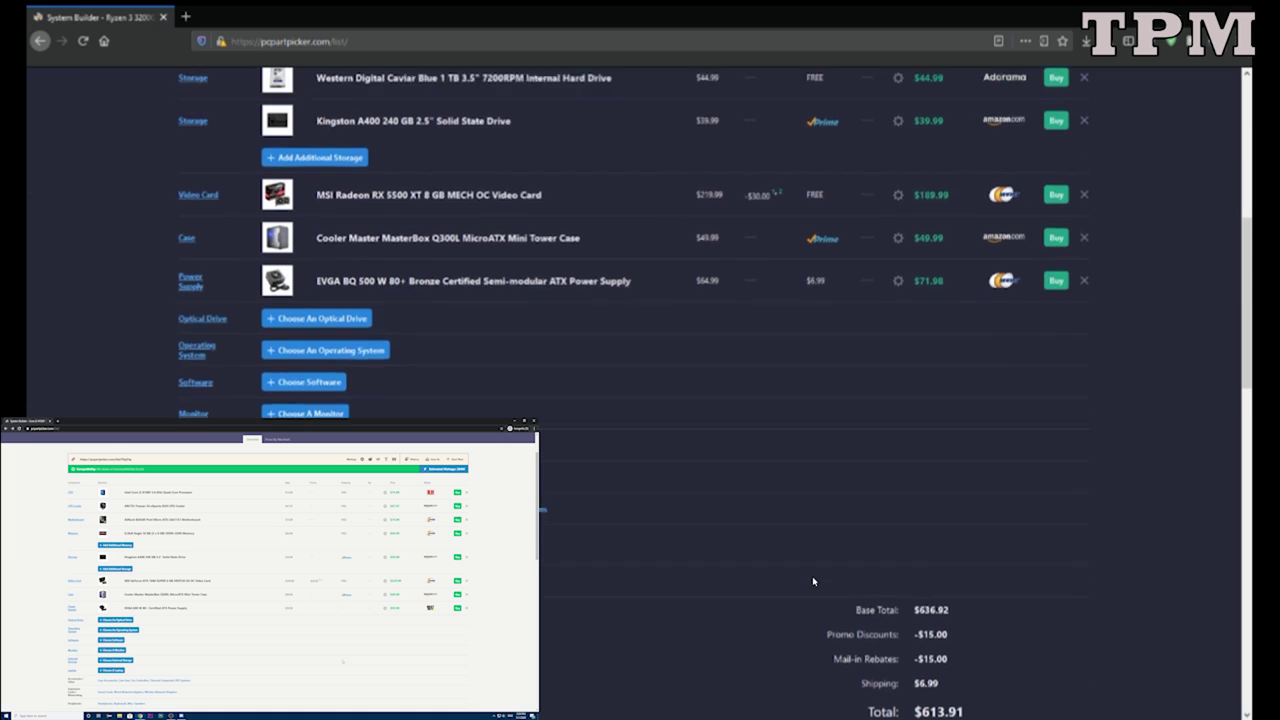
pyautogui.scroll(2, 813, 581)
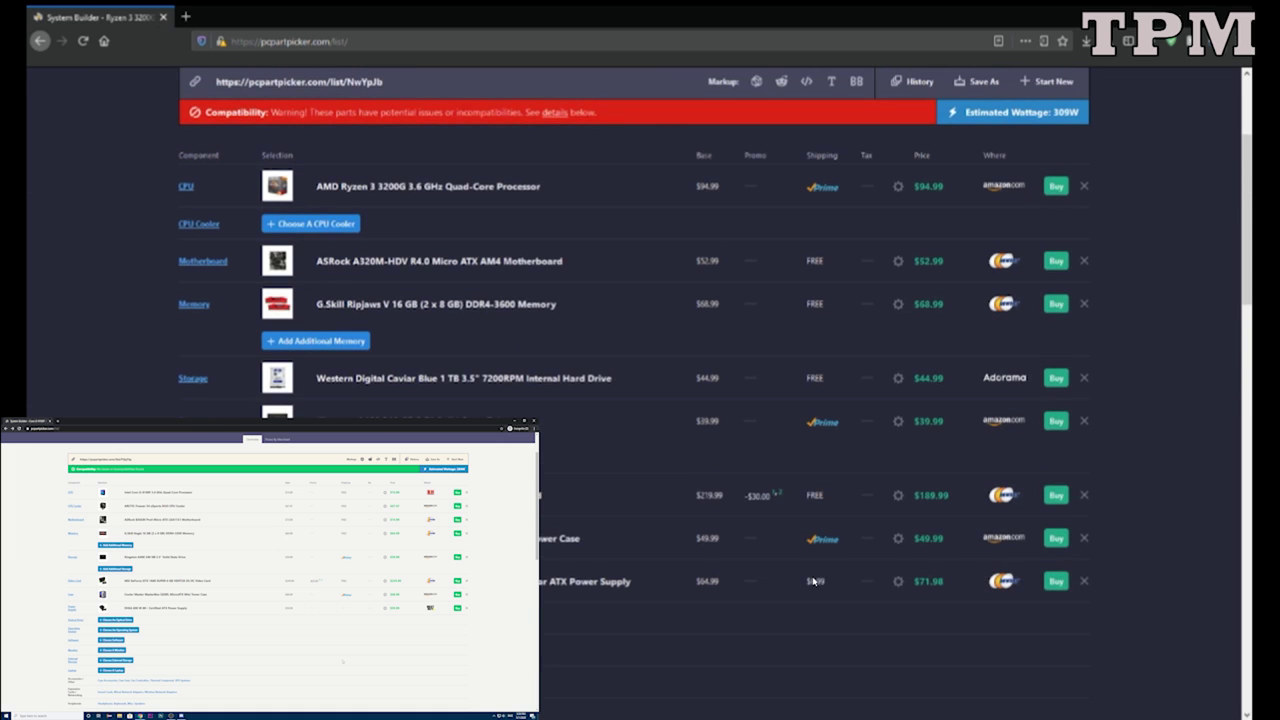
# Compare the compatible CPUs and swap the Ryzen 3 3200G for the AMD Ryzen 5 3400G.
pyautogui.hotkey('alt', 'Left')
pyautogui.scroll(-1, 813, 581)
pyautogui.scroll(1, 813, 581)
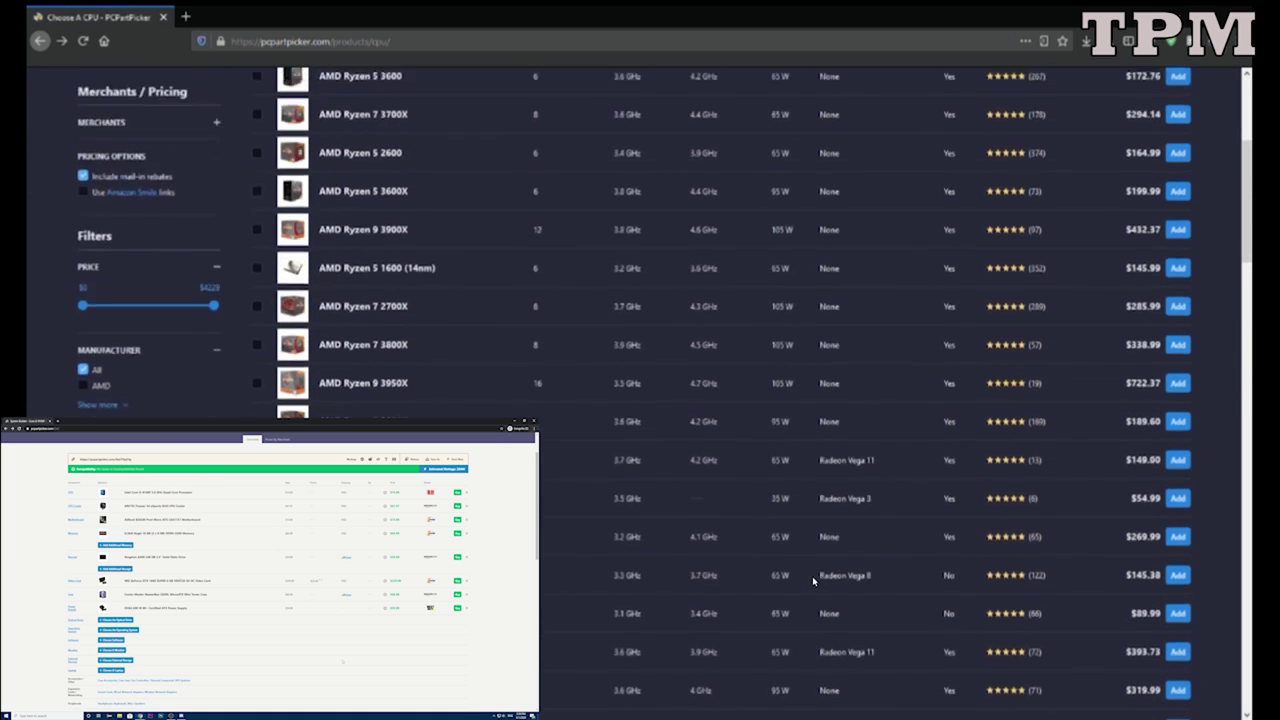
pyautogui.scroll(1, 813, 581)
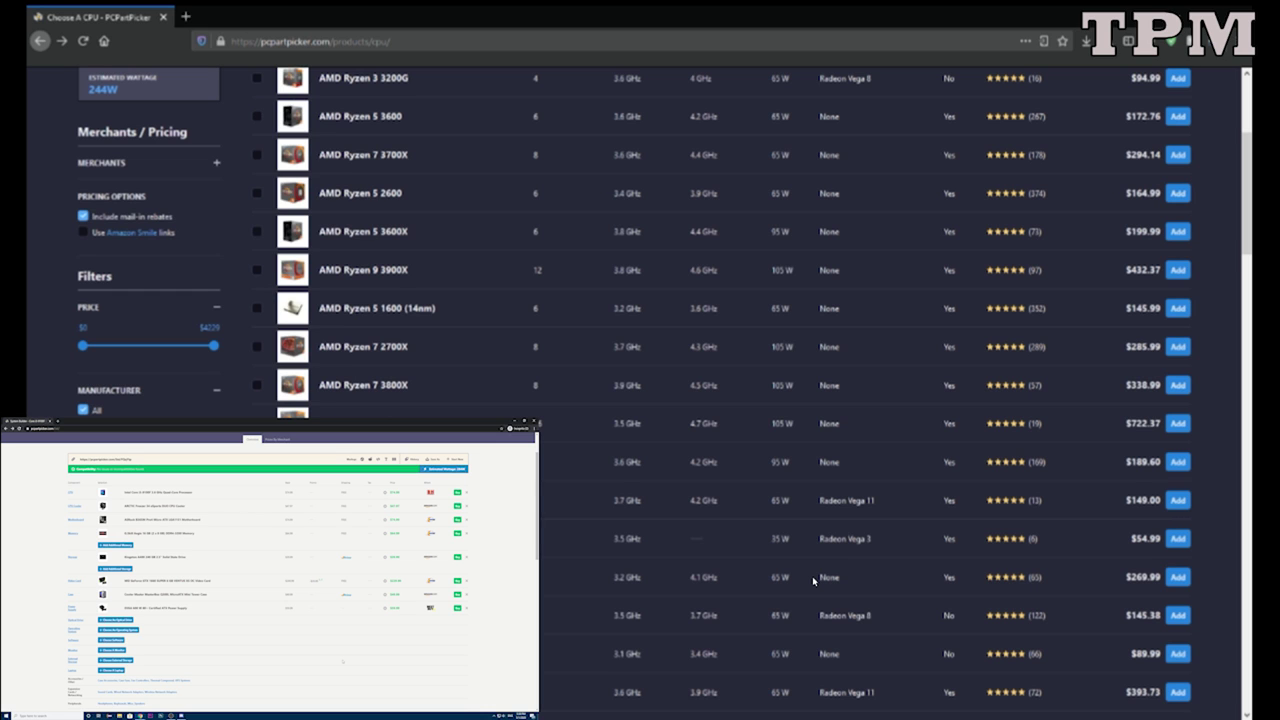
pyautogui.scroll(1, 813, 580)
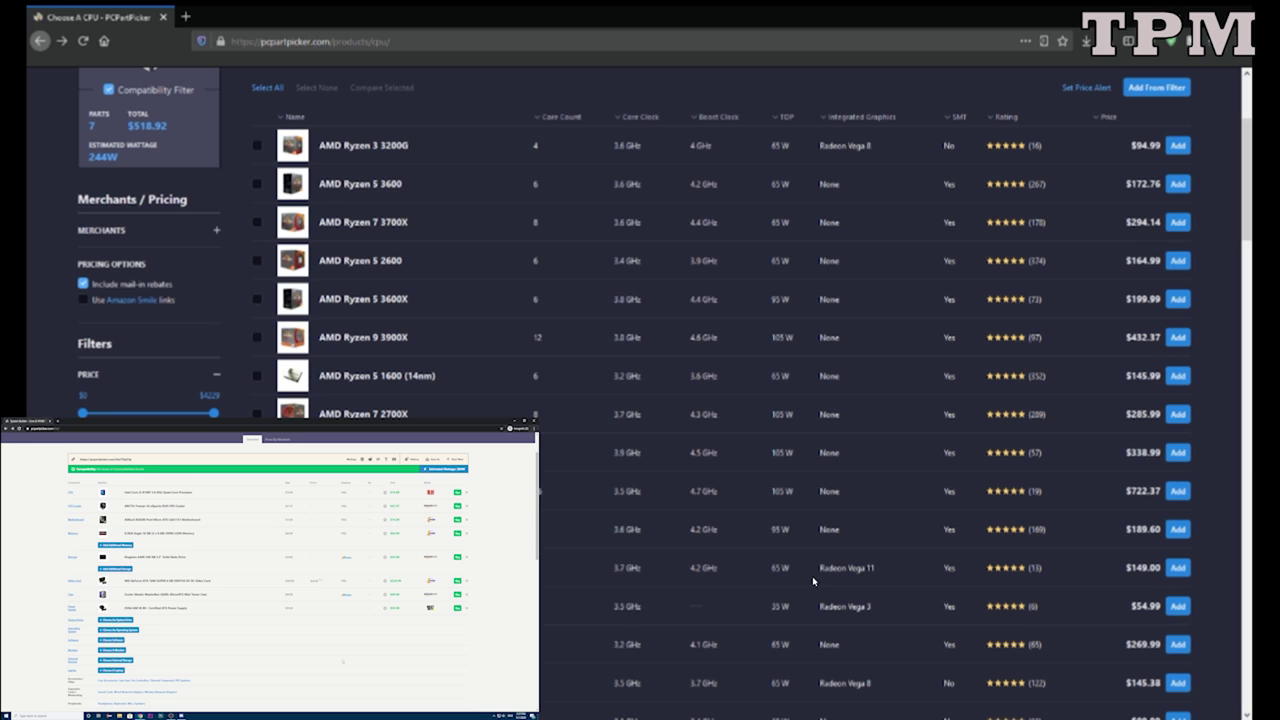
pyautogui.click(1178, 567)
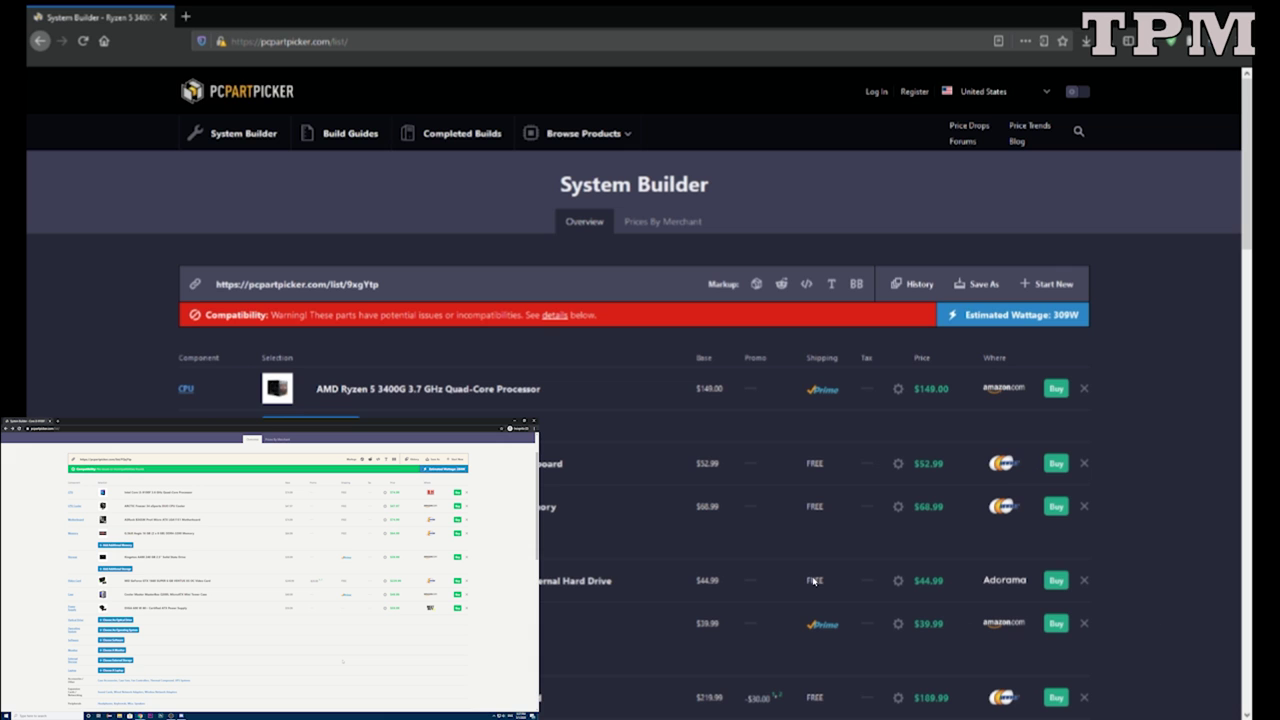
# Review the cost totals and each part's price for the build with the Ryzen 5 3400G.
pyautogui.scroll(-5, 813, 580)
pyautogui.scroll(3, 813, 580)
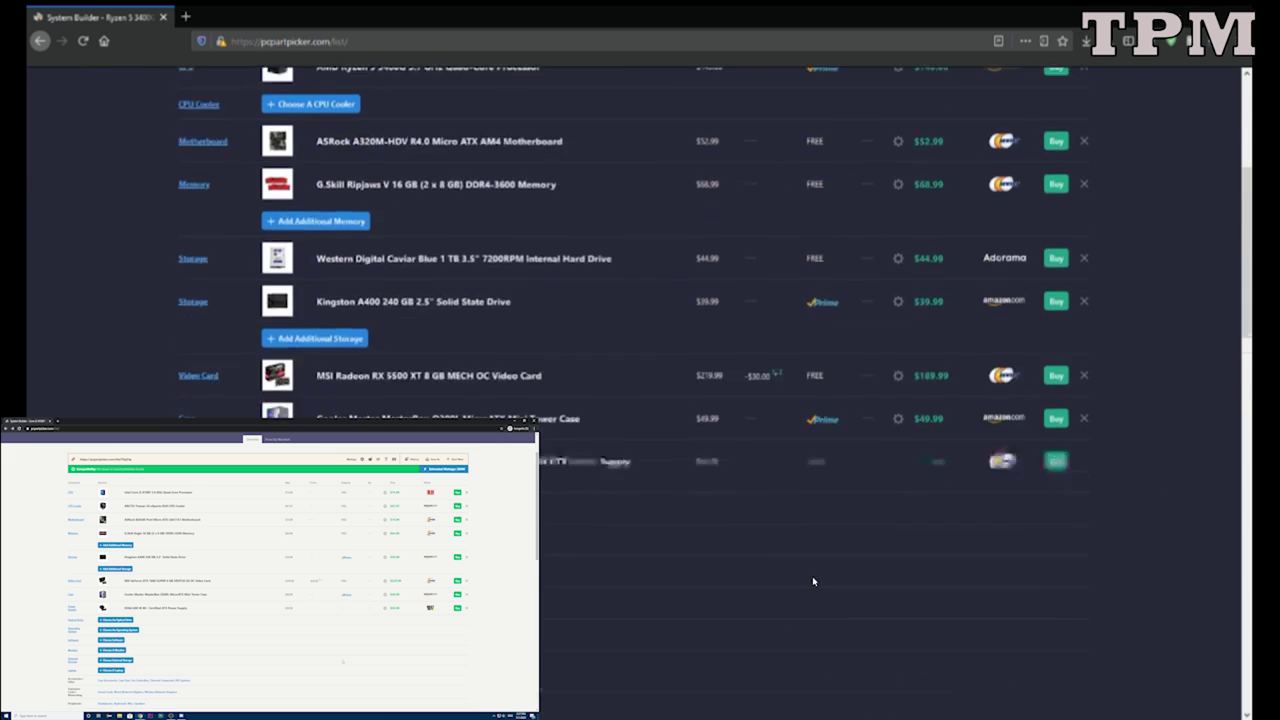
pyautogui.scroll(1, 813, 580)
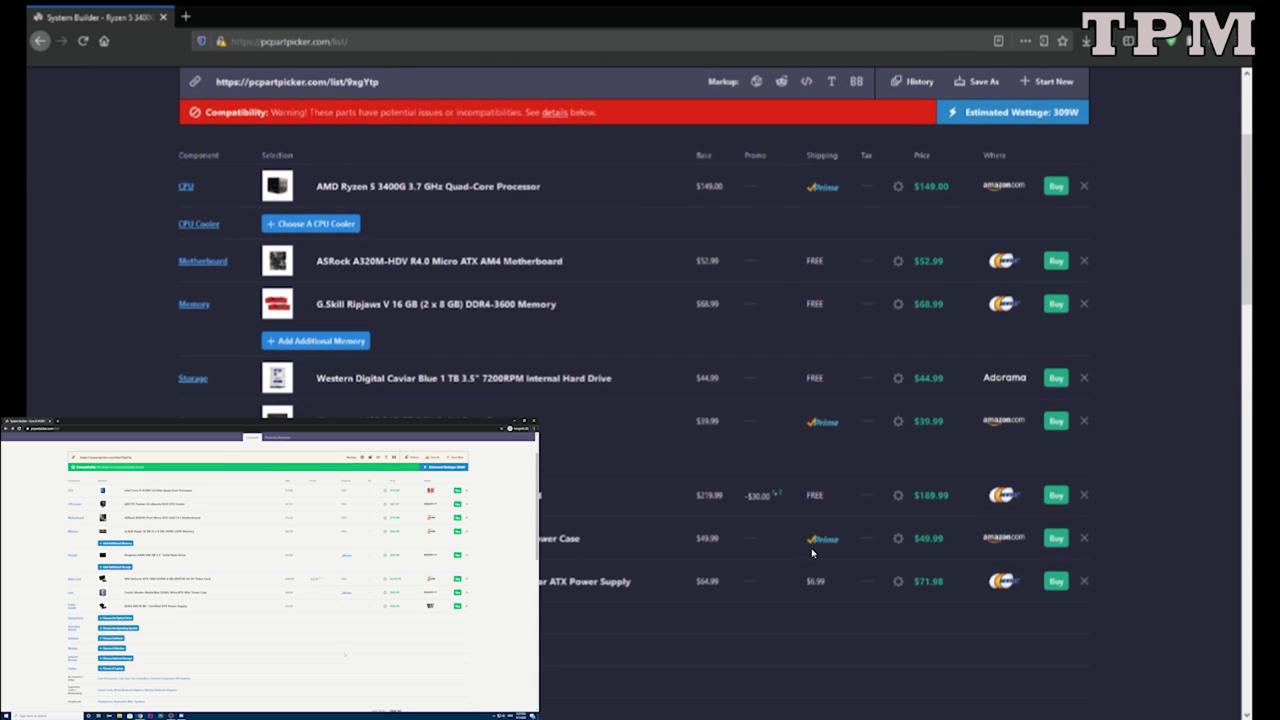
pyautogui.scroll(-4, 925, 462)
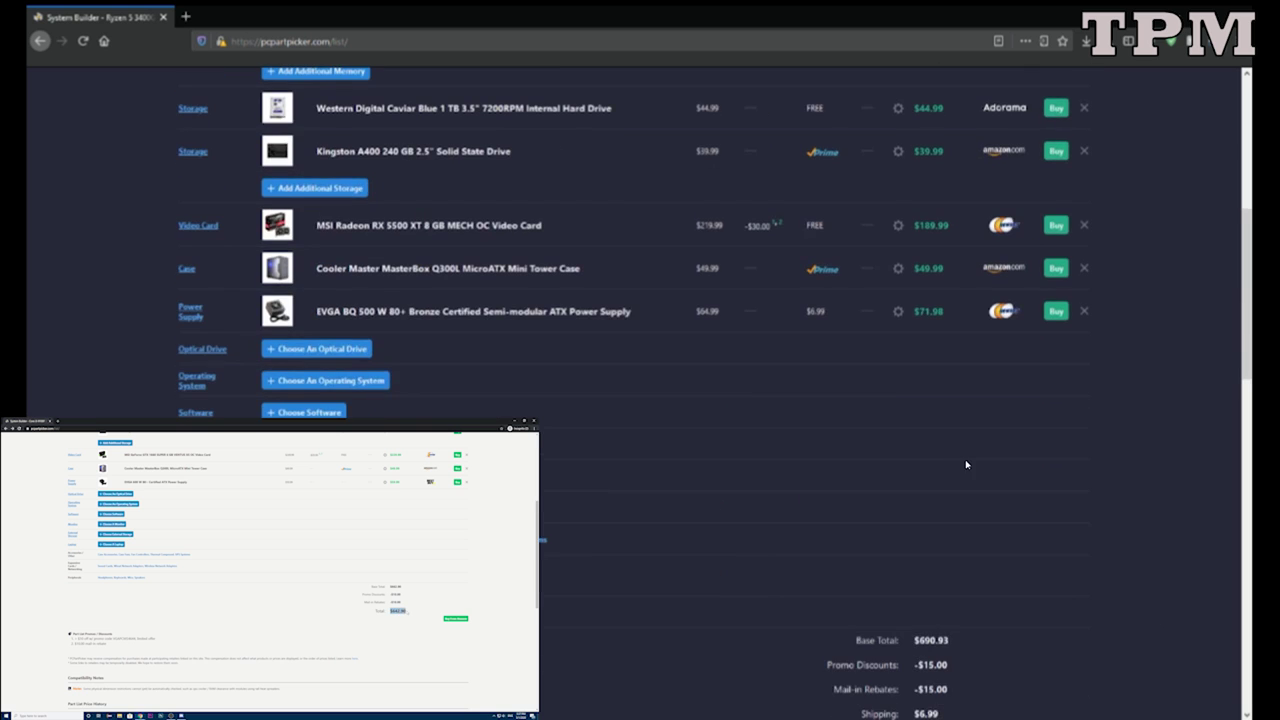
pyautogui.scroll(3, 966, 464)
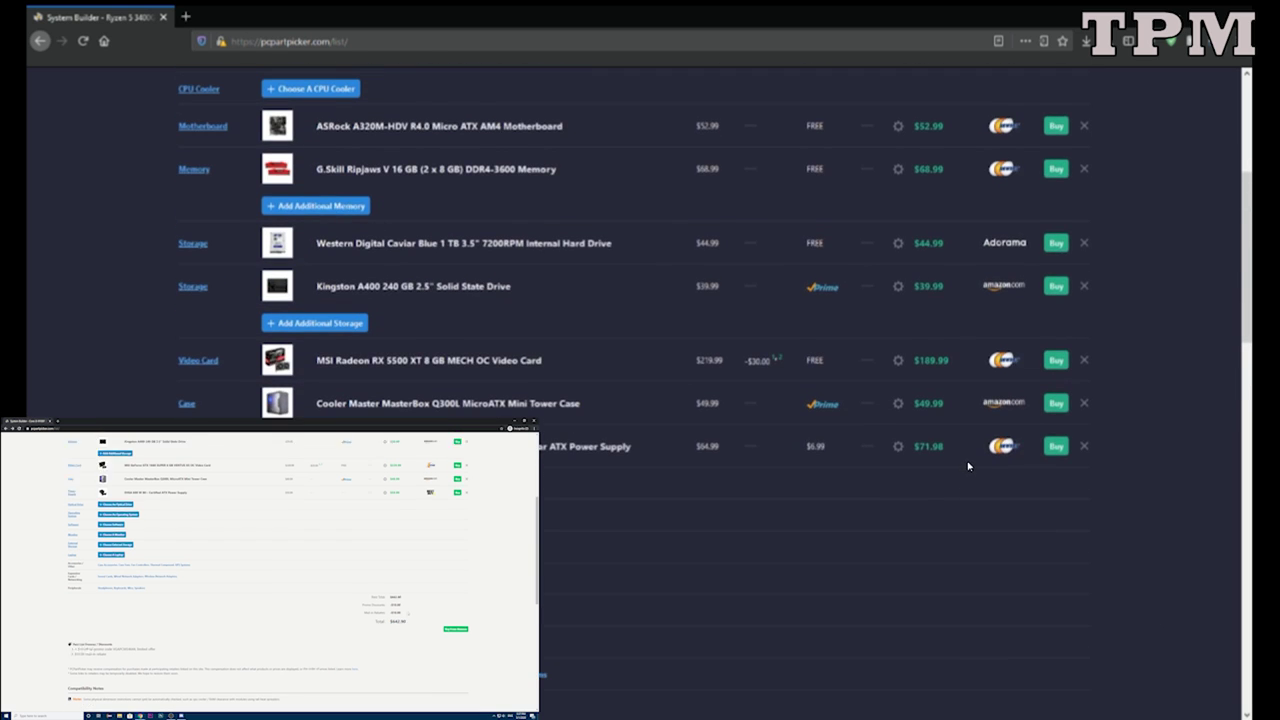
# Replace the AMD Ryzen 5 3400G with the AMD Ryzen 3 3200G in the part list.
pyautogui.scroll(1, 960, 460)
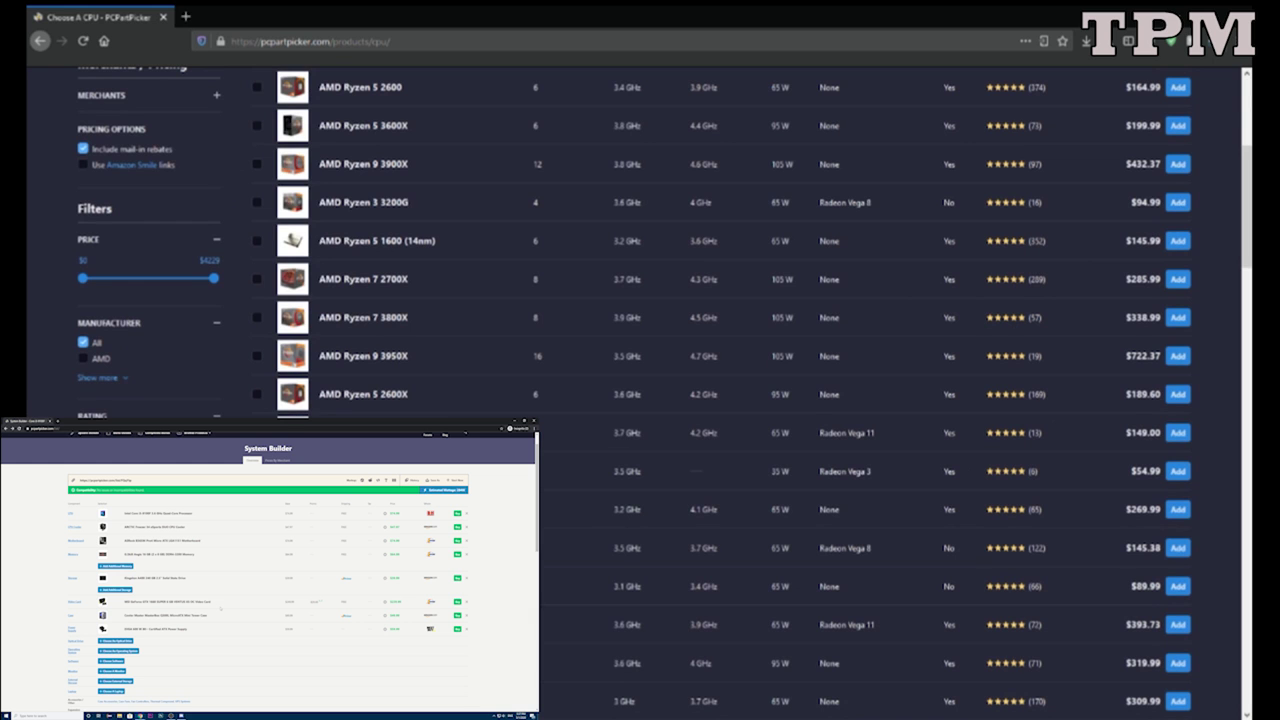
pyautogui.scroll(3, 634, 394)
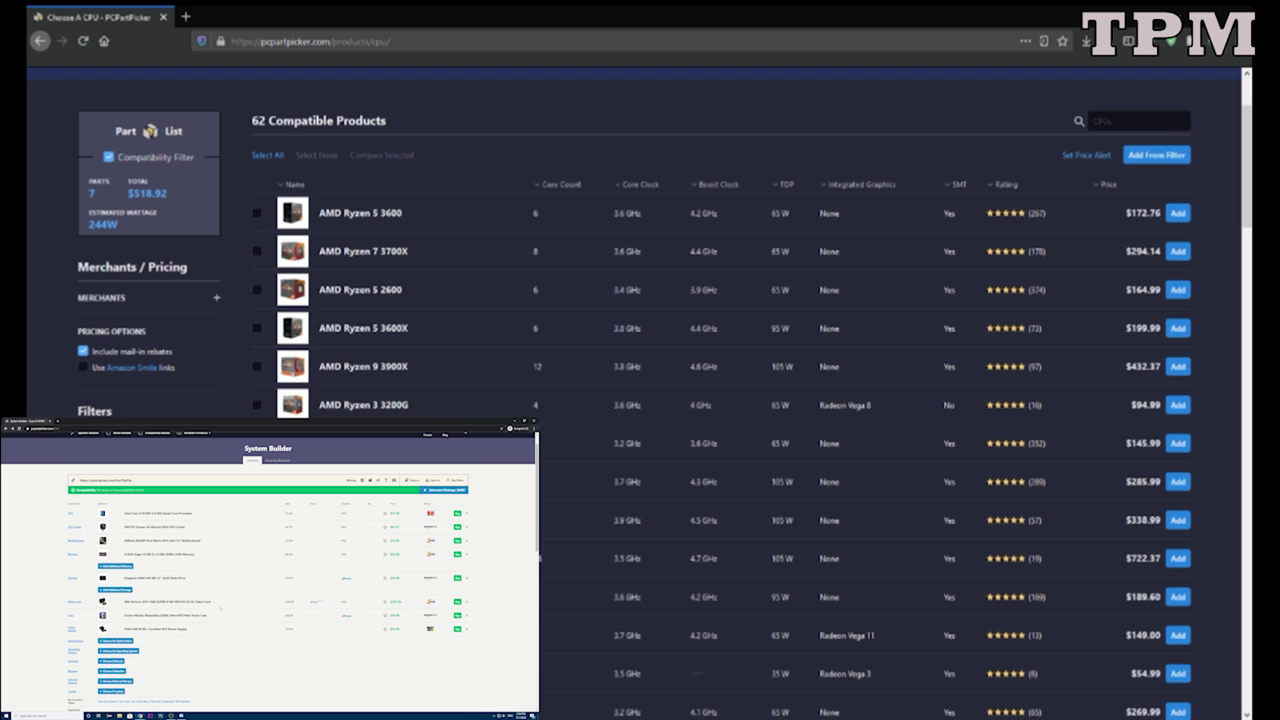
pyautogui.click(1178, 405)
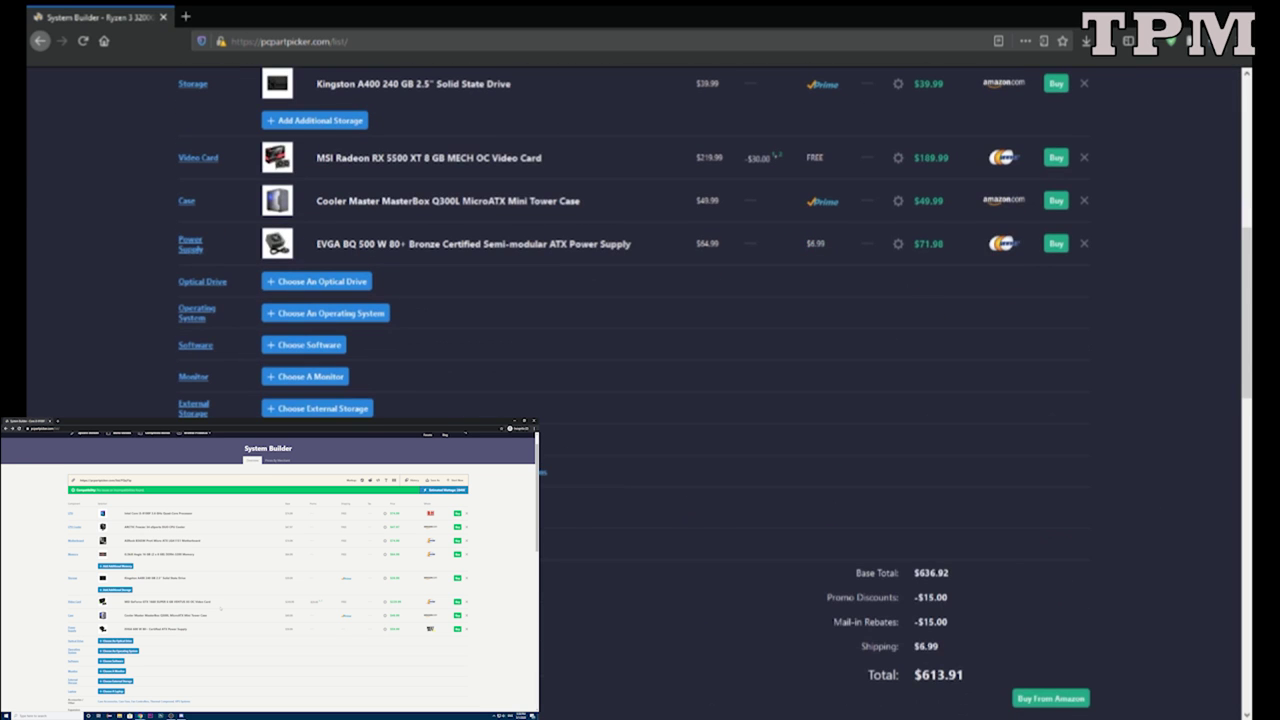
# Examine the G.Skill Ripjaws V memory's merchant prices, specifications, price history and reviews, and return to the part list.
pyautogui.scroll(5, 640, 390)
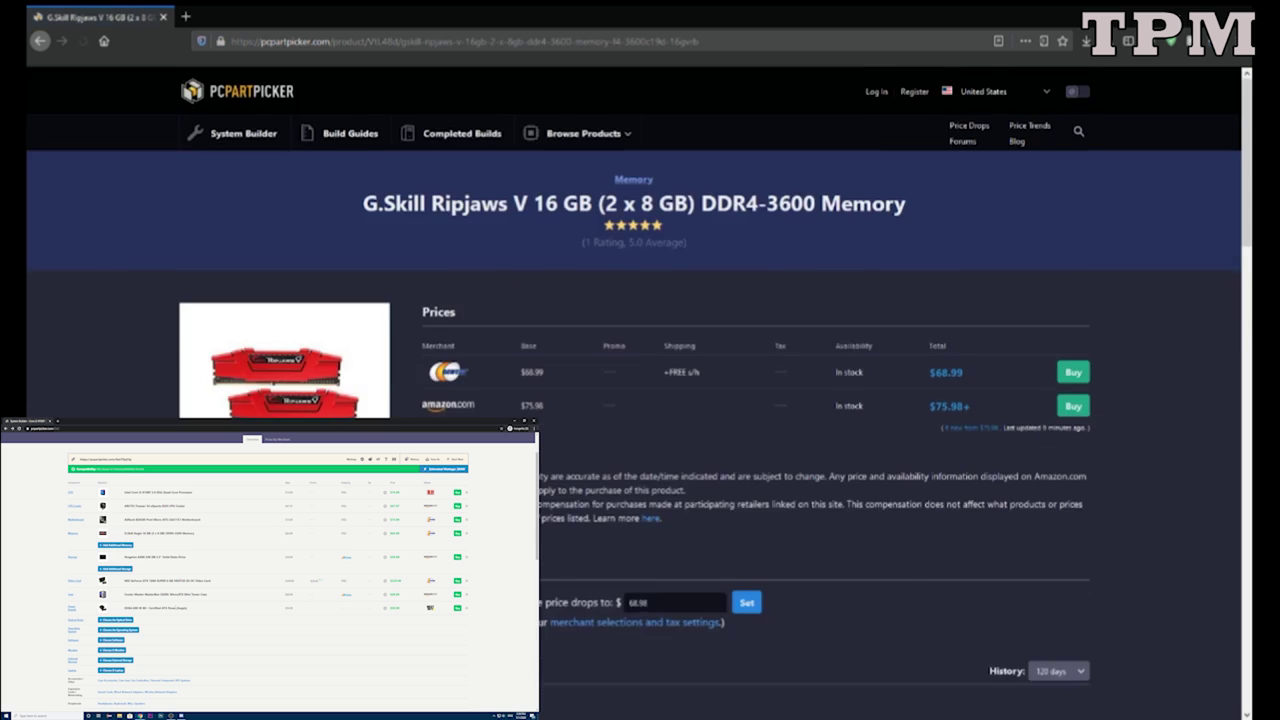
pyautogui.scroll(-6, 715, 393)
pyautogui.scroll(-1, 715, 393)
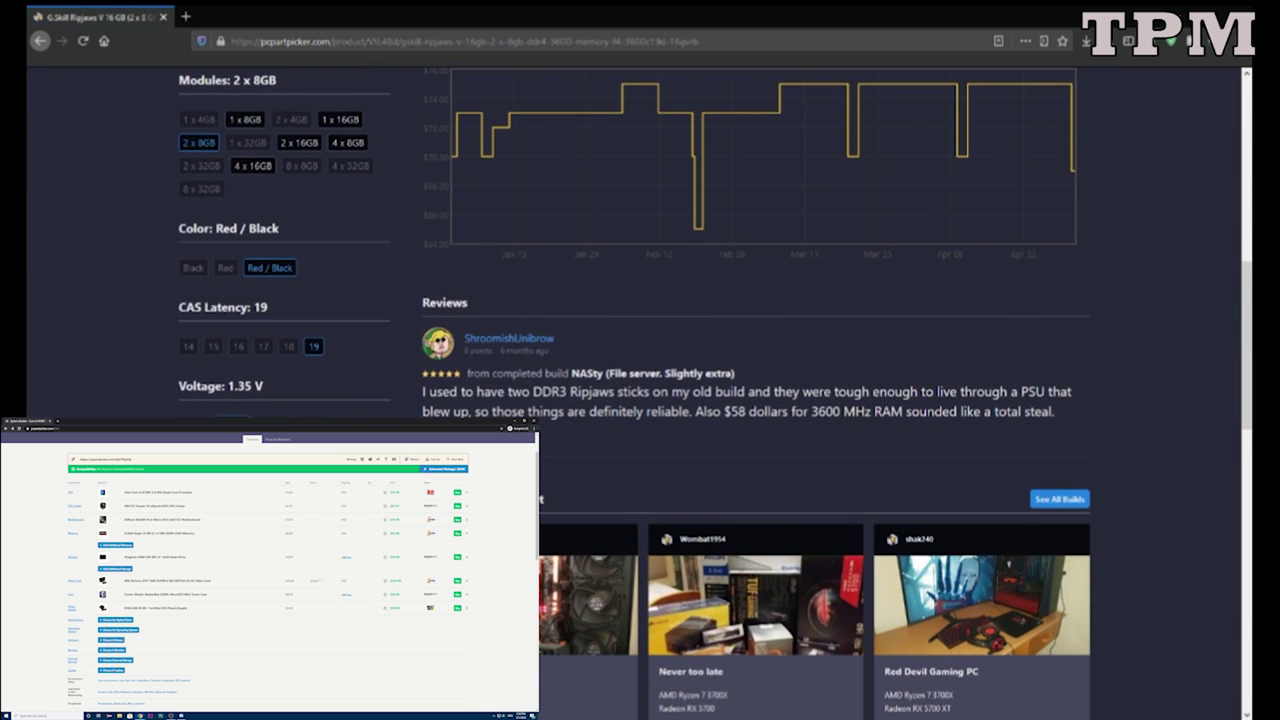
pyautogui.click(40, 40)
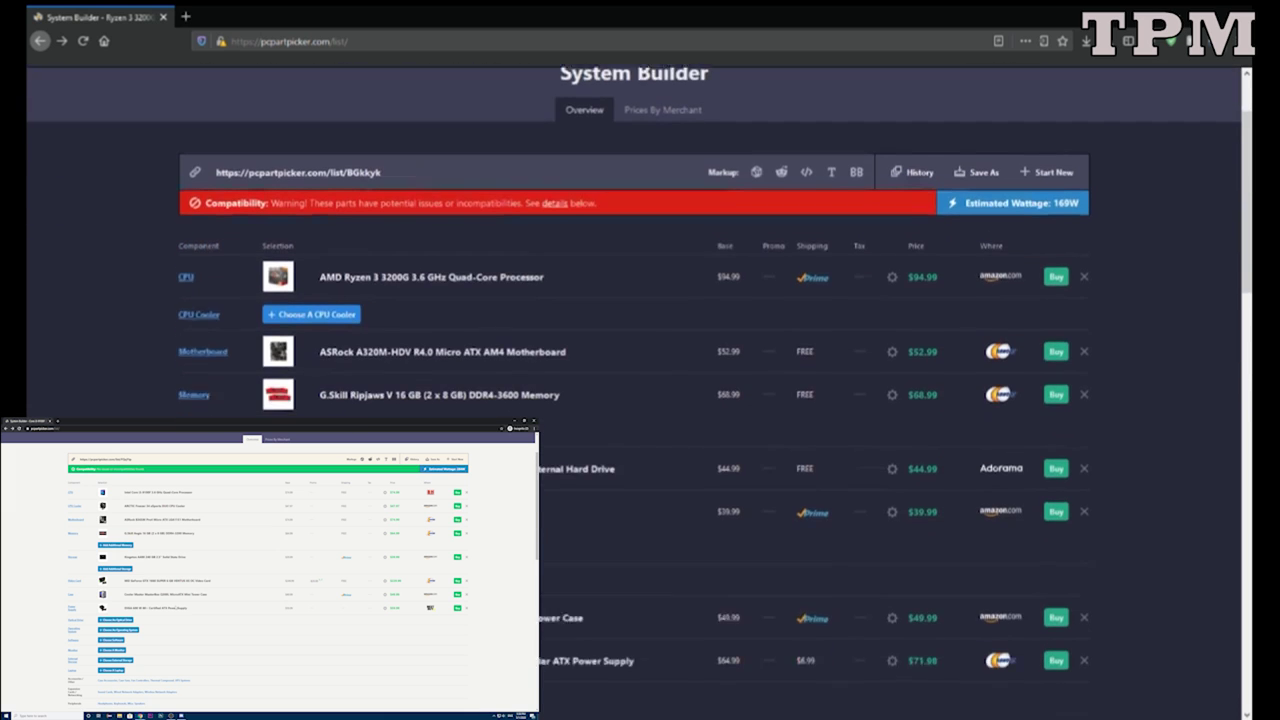
# Filter the video cards to the GeForce GTX 1660 SUPER chipset, add the MSI VENTUS XS OC and check the cost totals.
pyautogui.click(40, 40)
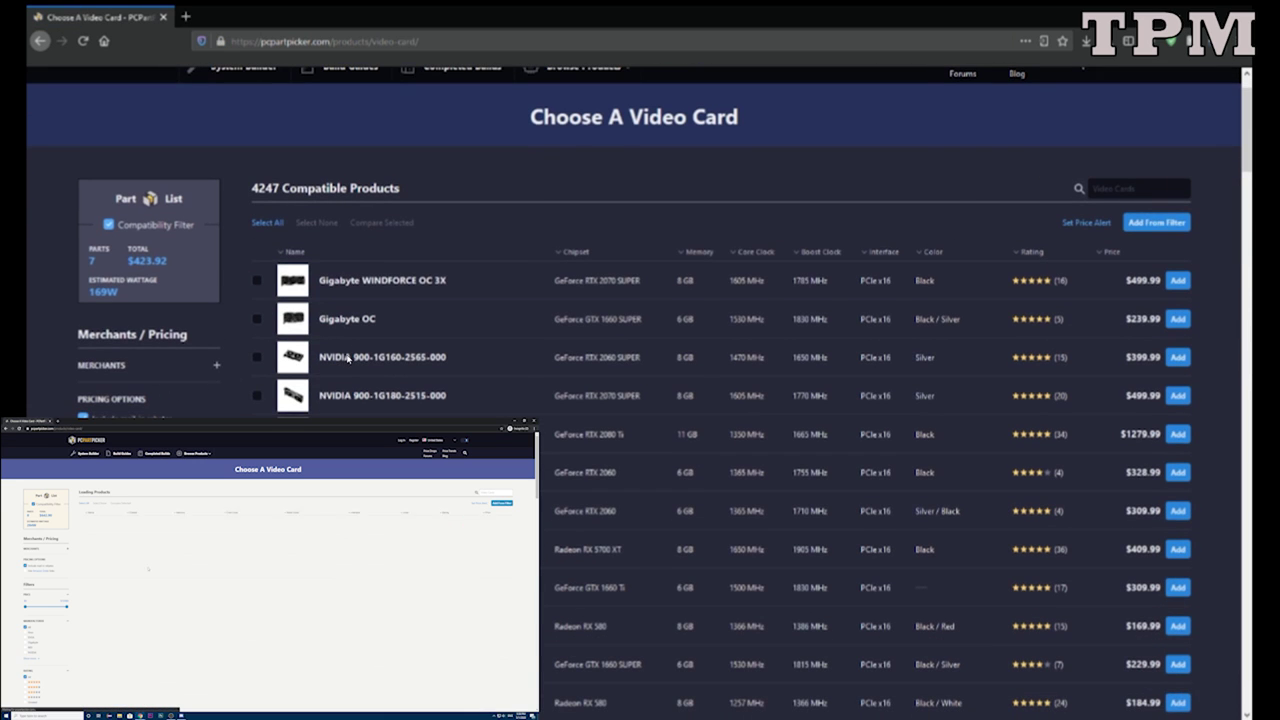
pyautogui.scroll(-3, 548, 317)
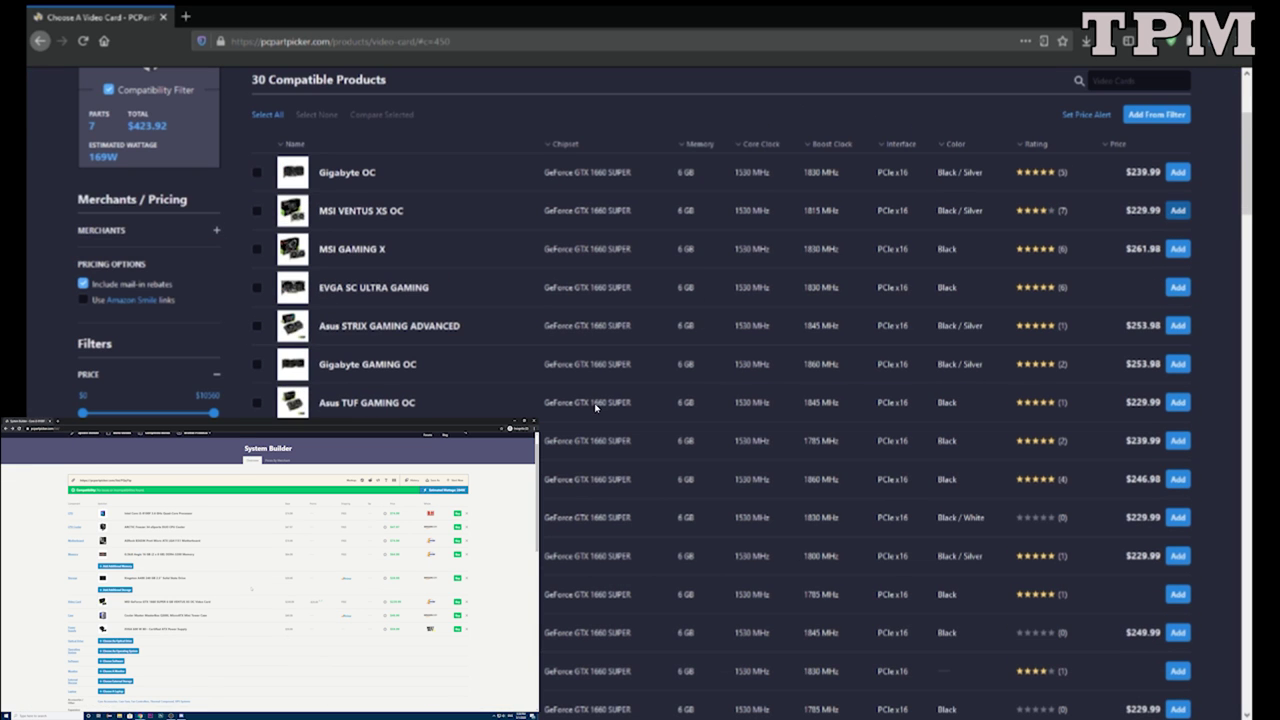
pyautogui.scroll(-5, 326, 285)
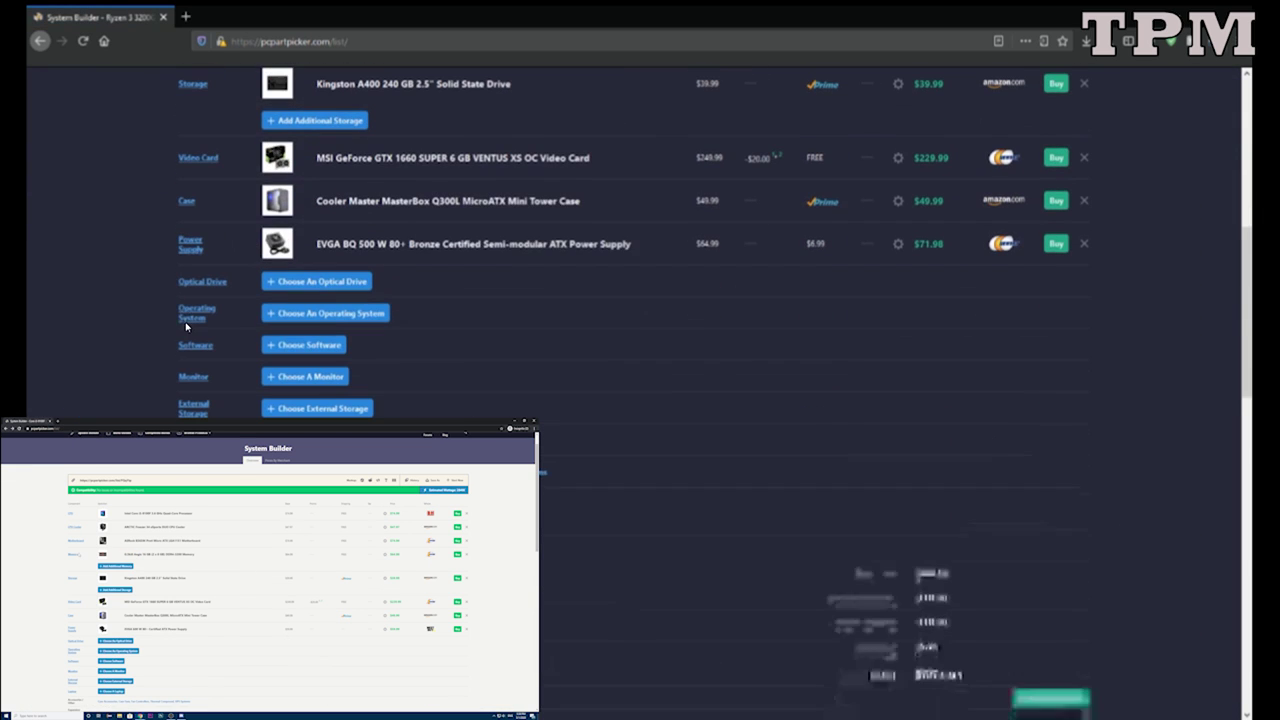
pyautogui.scroll(2, 319, 355)
pyautogui.scroll(1, 319, 355)
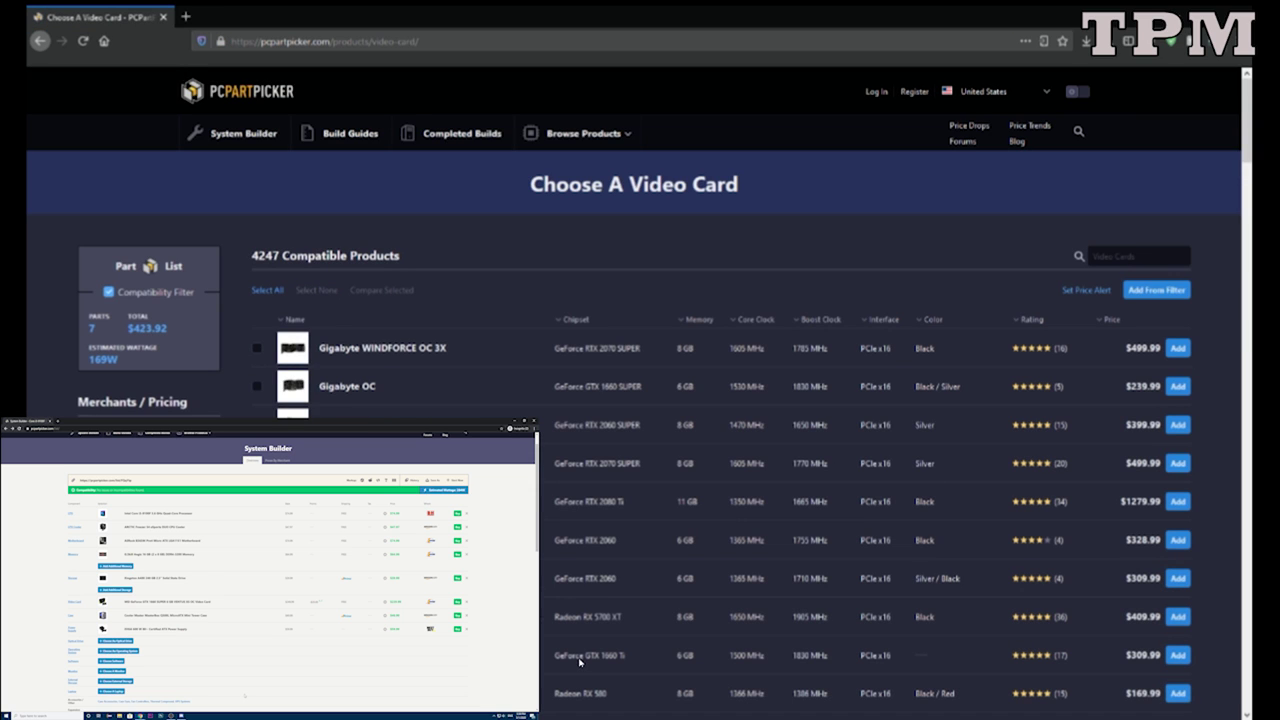
# Reopen the video card selection and filter the compatible cards by the Radeon RX 5500 XT chipset.
pyautogui.scroll(-10, 579, 662)
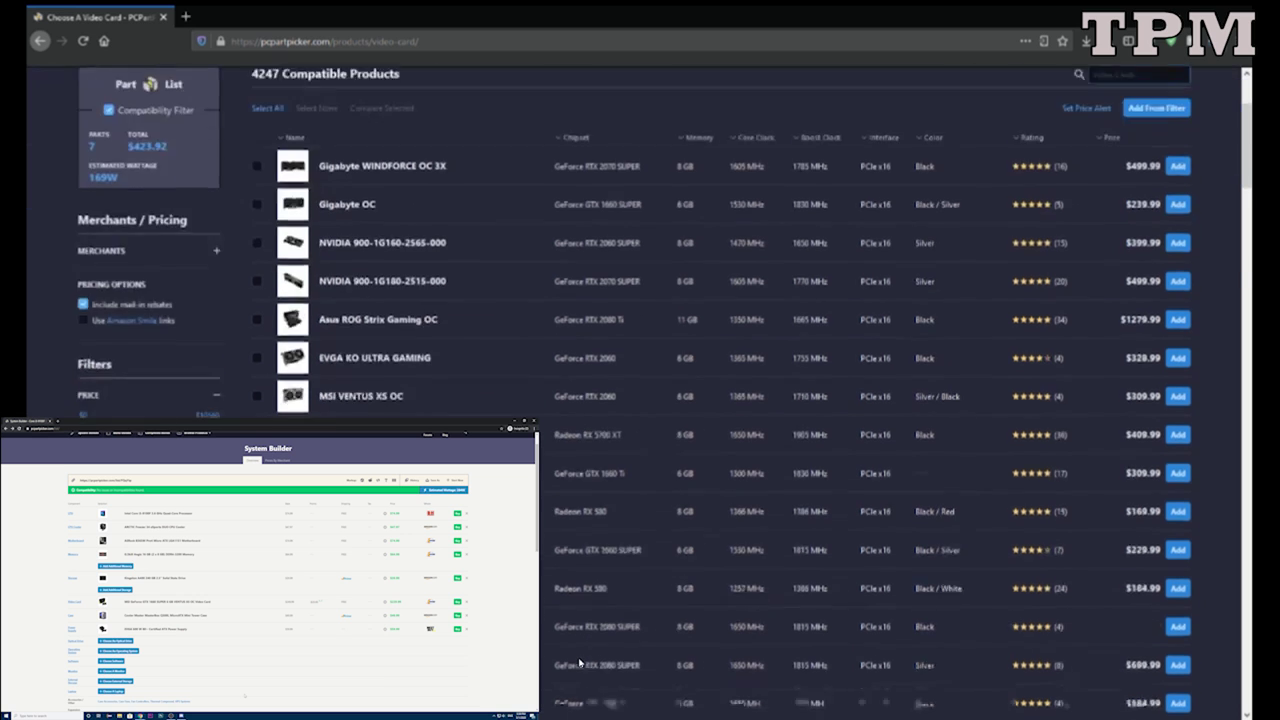
pyautogui.scroll(-10, 579, 662)
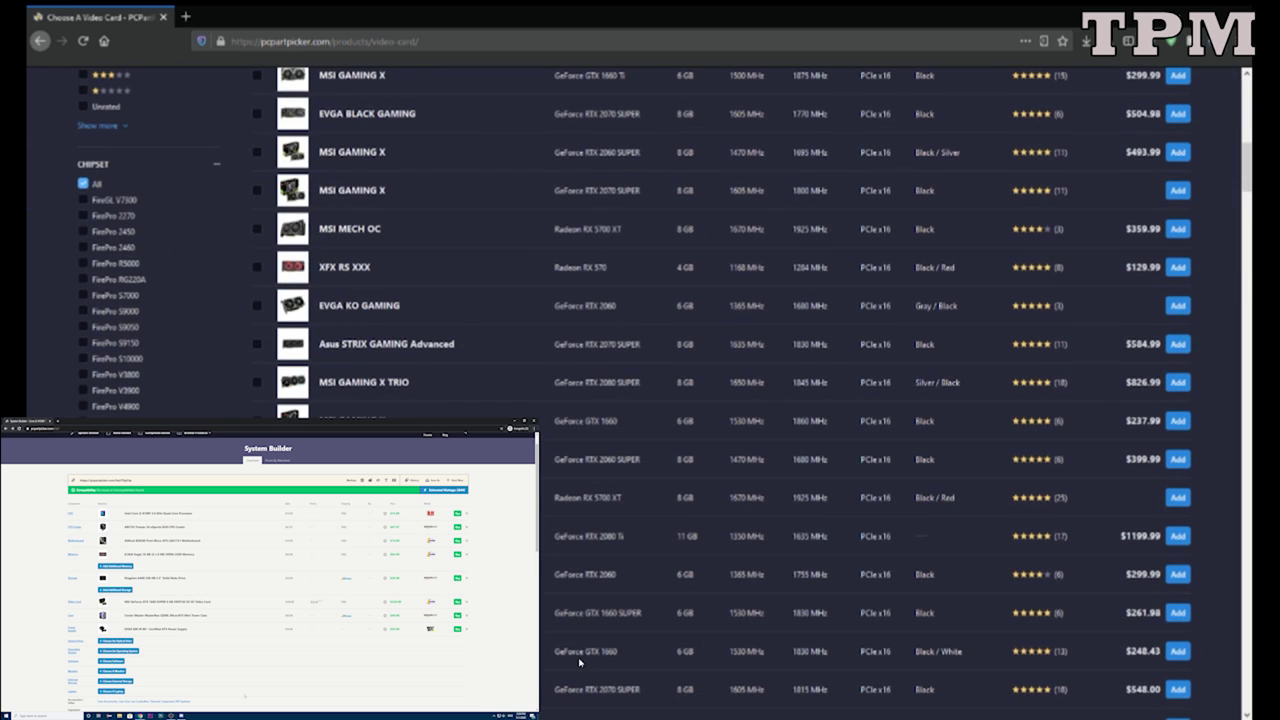
pyautogui.scroll(-10, 579, 662)
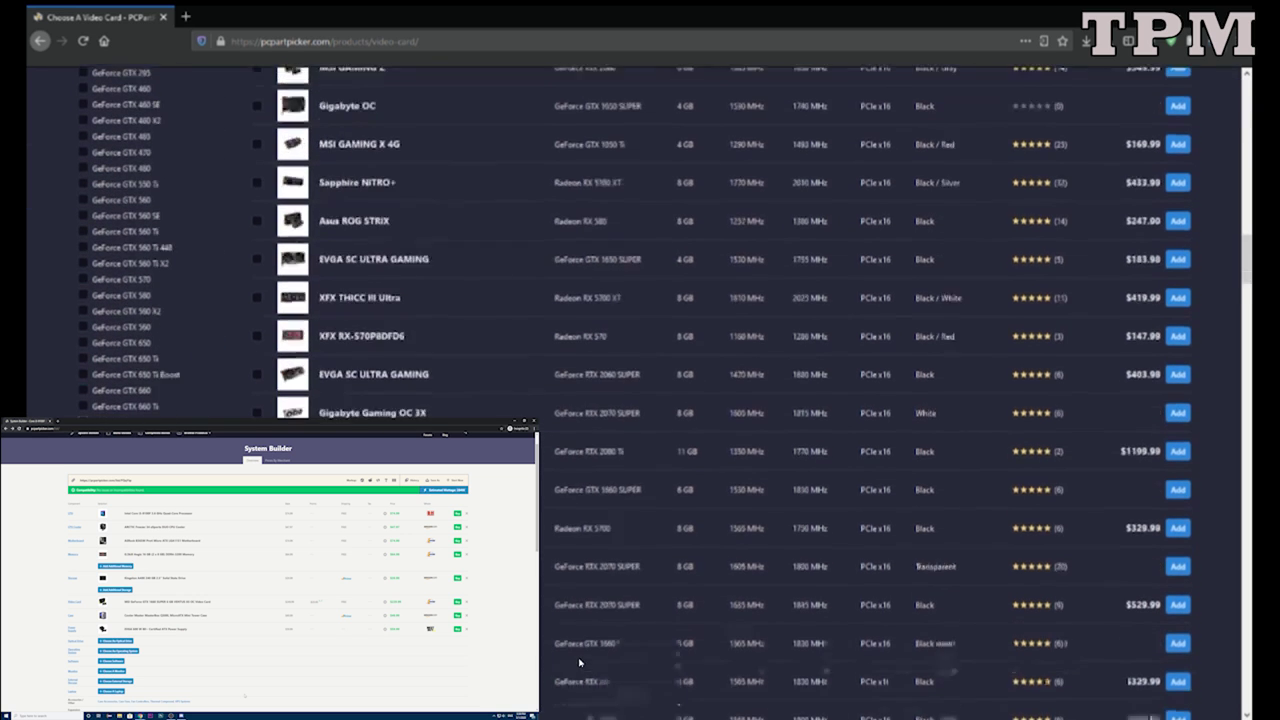
pyautogui.scroll(-15, 579, 662)
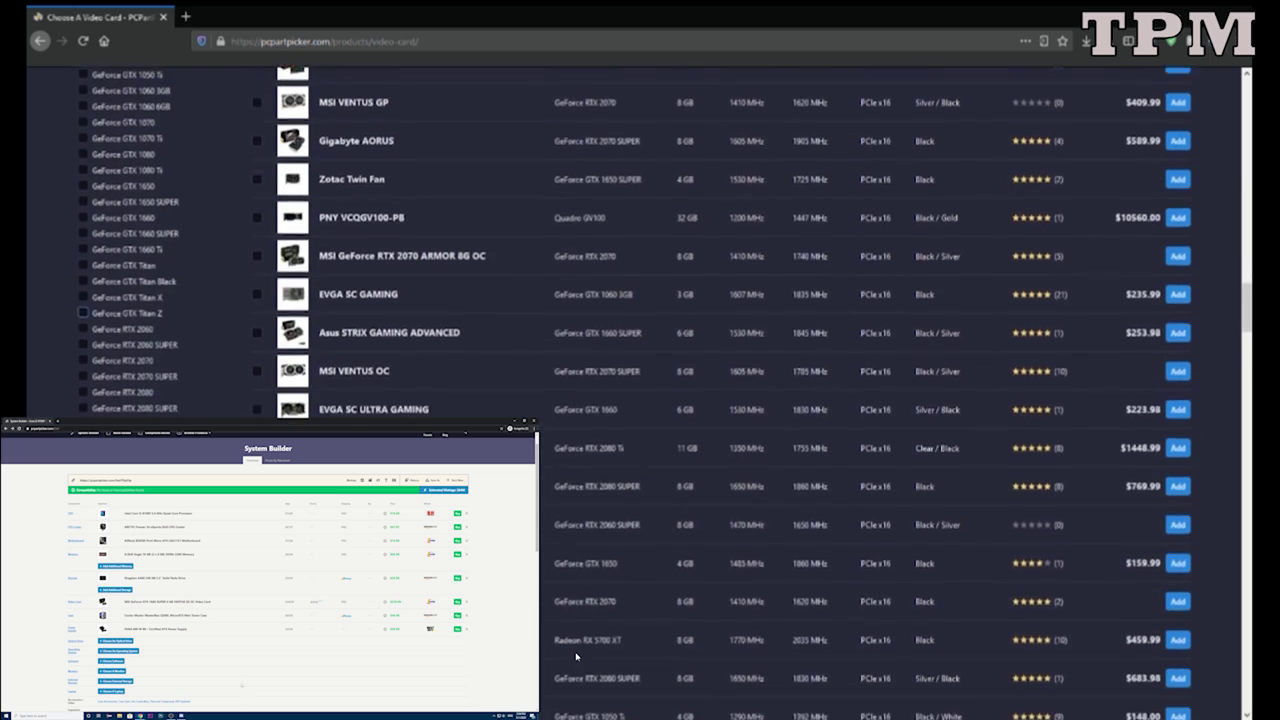
pyautogui.scroll(5, 329, 205)
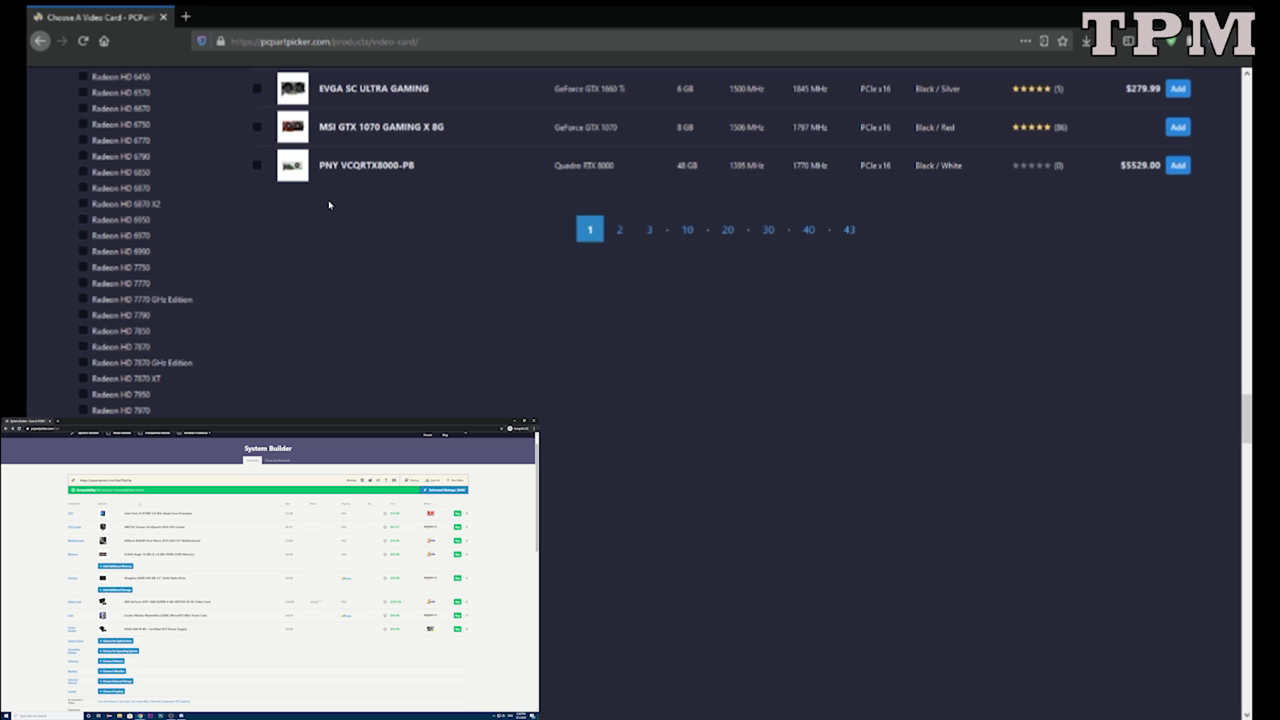
pyautogui.scroll(8, 329, 205)
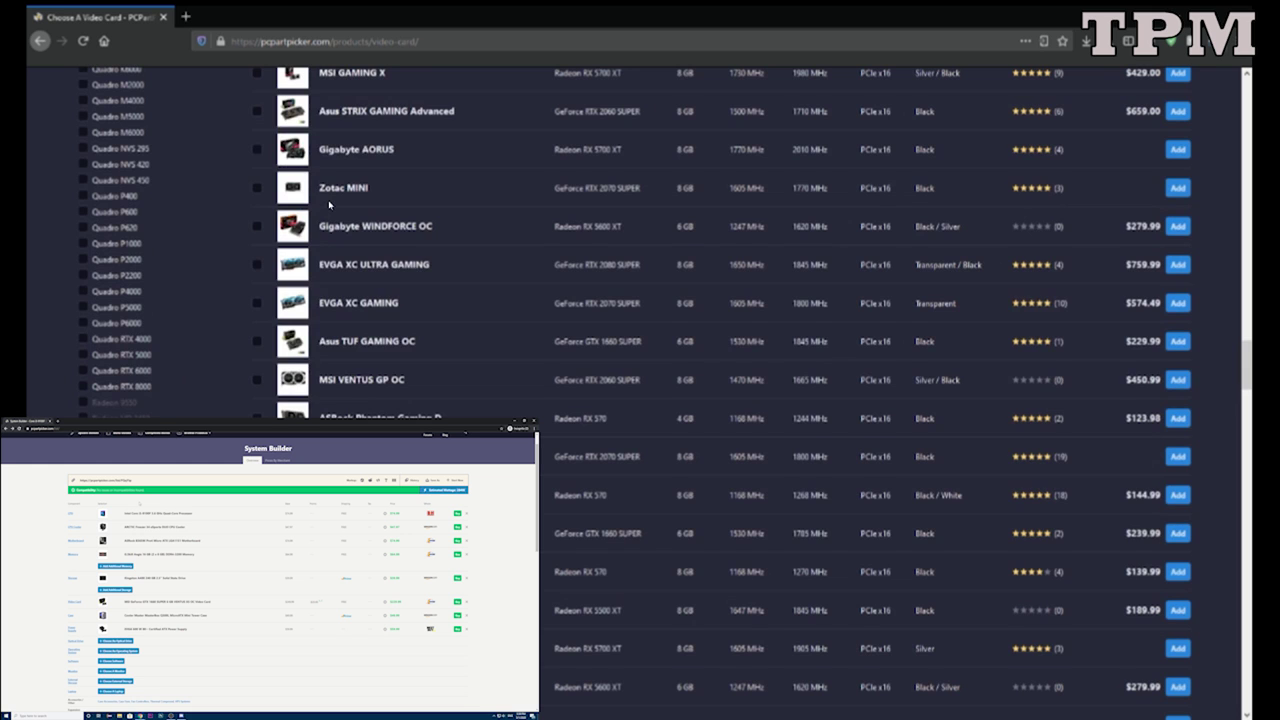
pyautogui.scroll(-5, 329, 205)
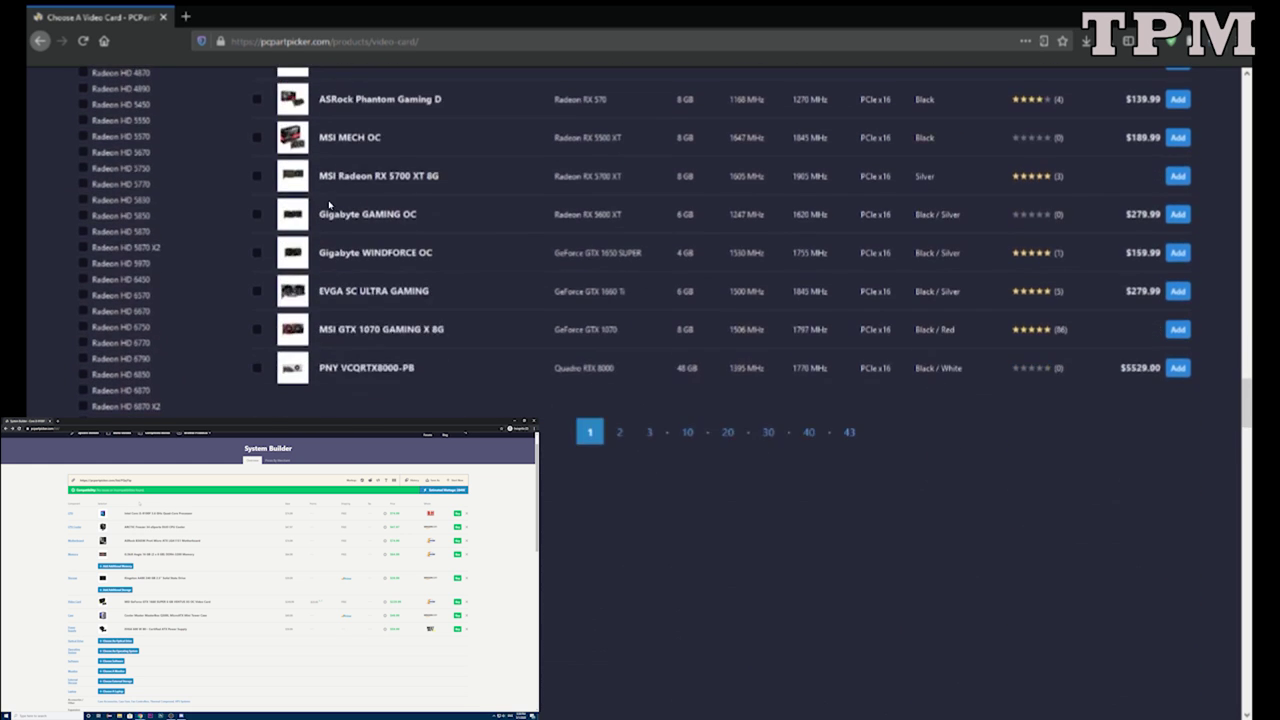
pyautogui.scroll(-10, 329, 205)
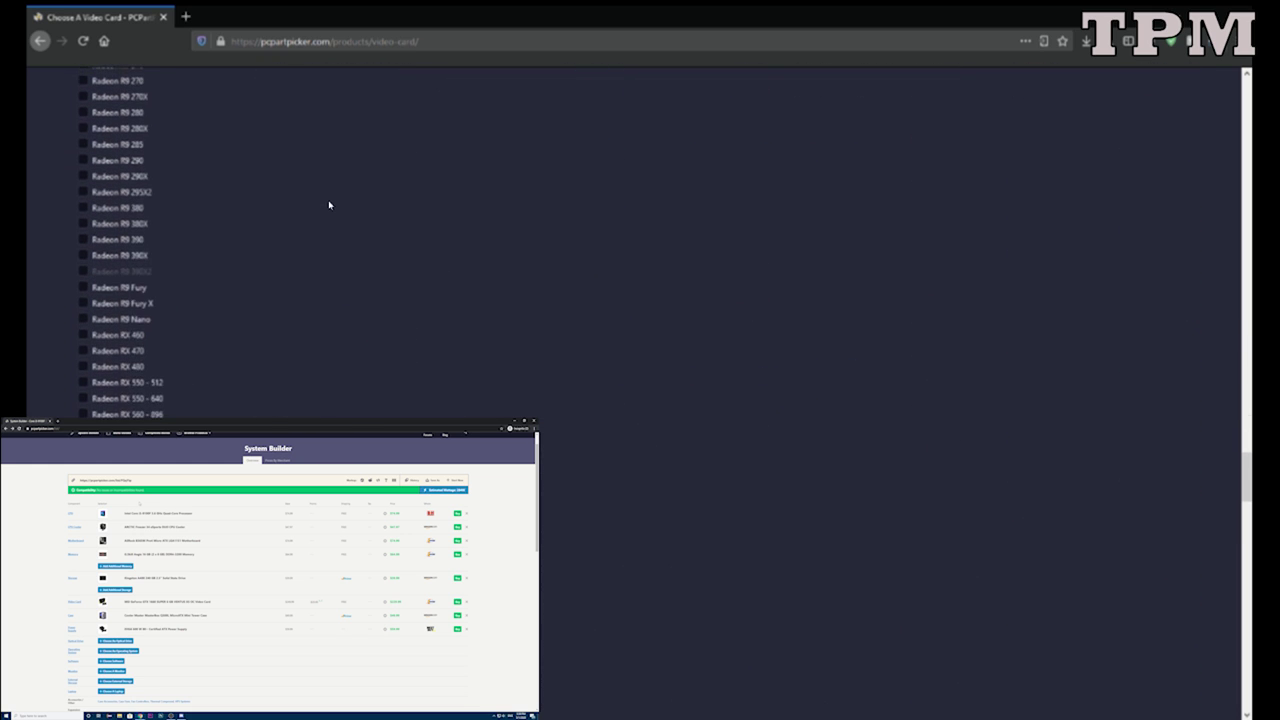
pyautogui.scroll(-3, 329, 205)
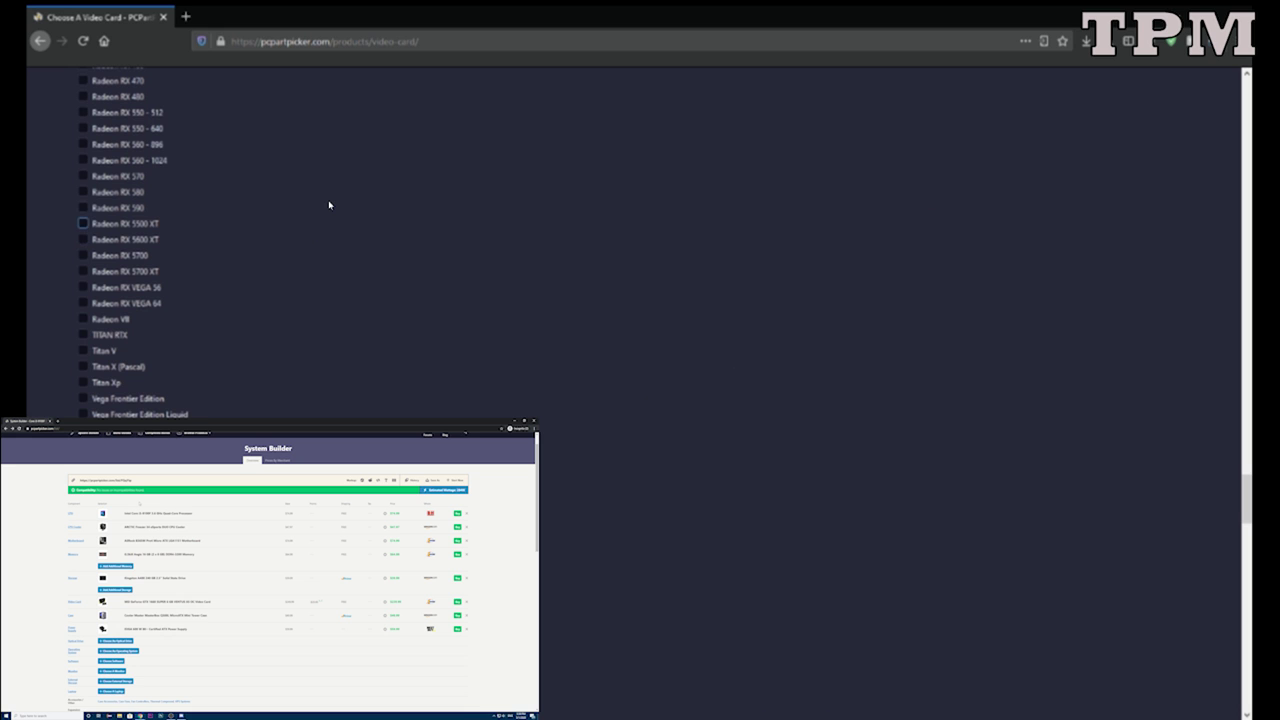
pyautogui.press('space')
pyautogui.scroll(-5, 329, 205)
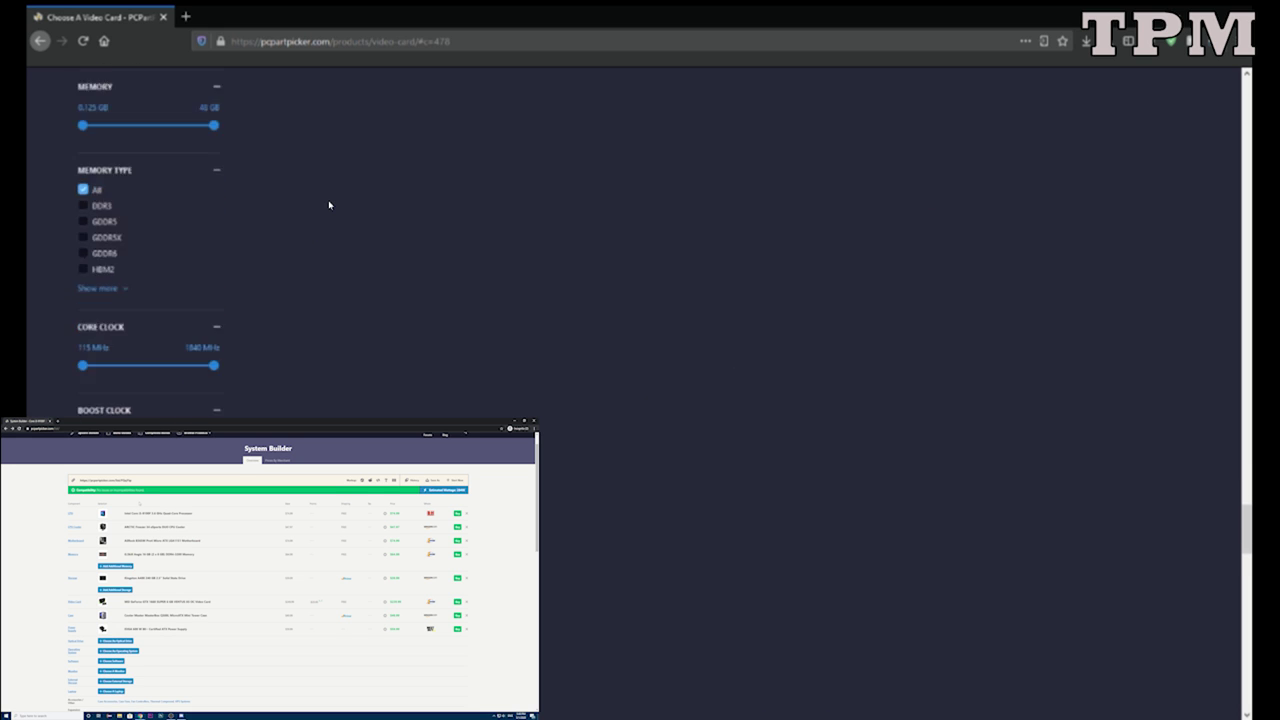
# Add the 8 GB MSI MECH OC Radeon RX 5500 XT to the part list and review the selected parts.
pyautogui.scroll(15, 329, 205)
pyautogui.scroll(2, 329, 205)
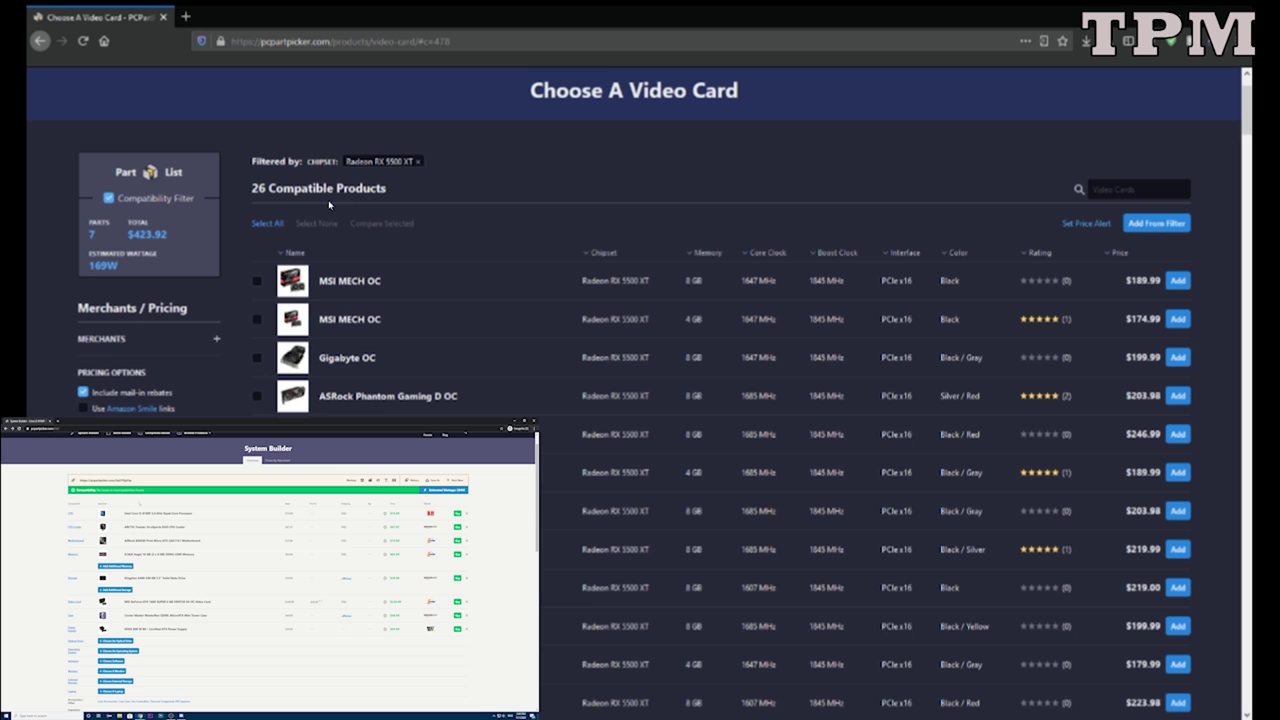
pyautogui.press('Return')
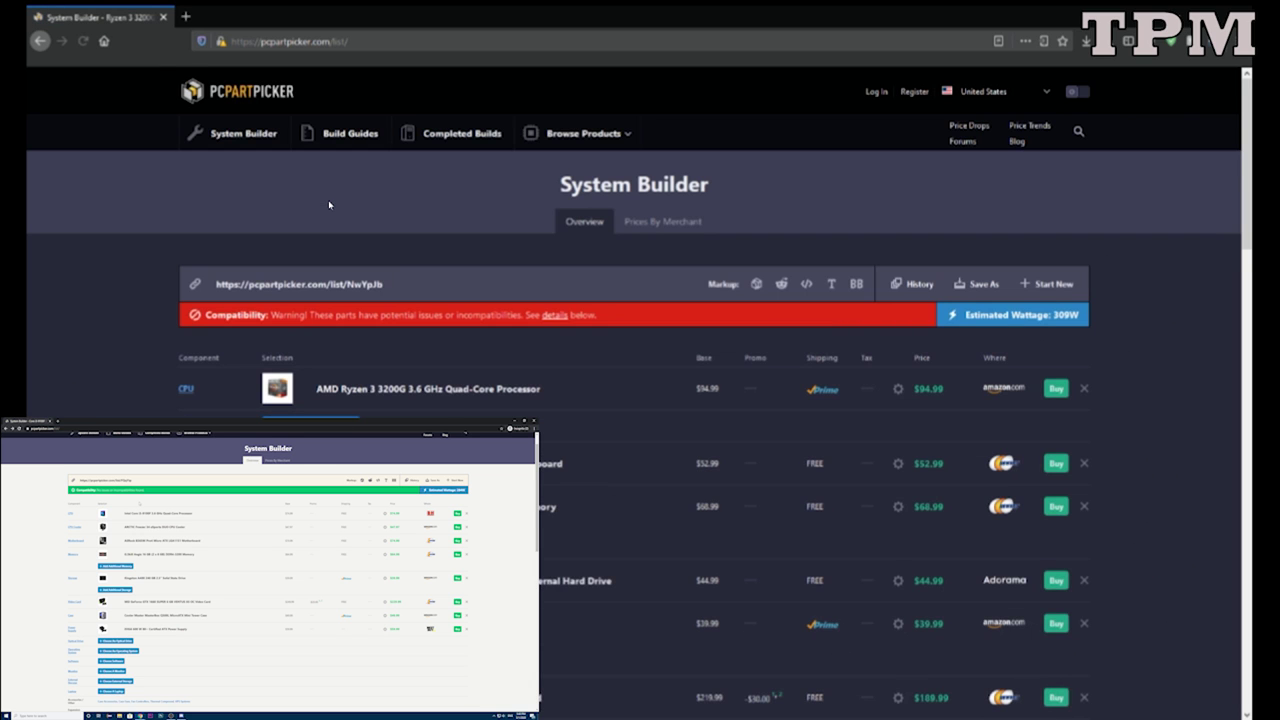
pyautogui.scroll(-3, 329, 205)
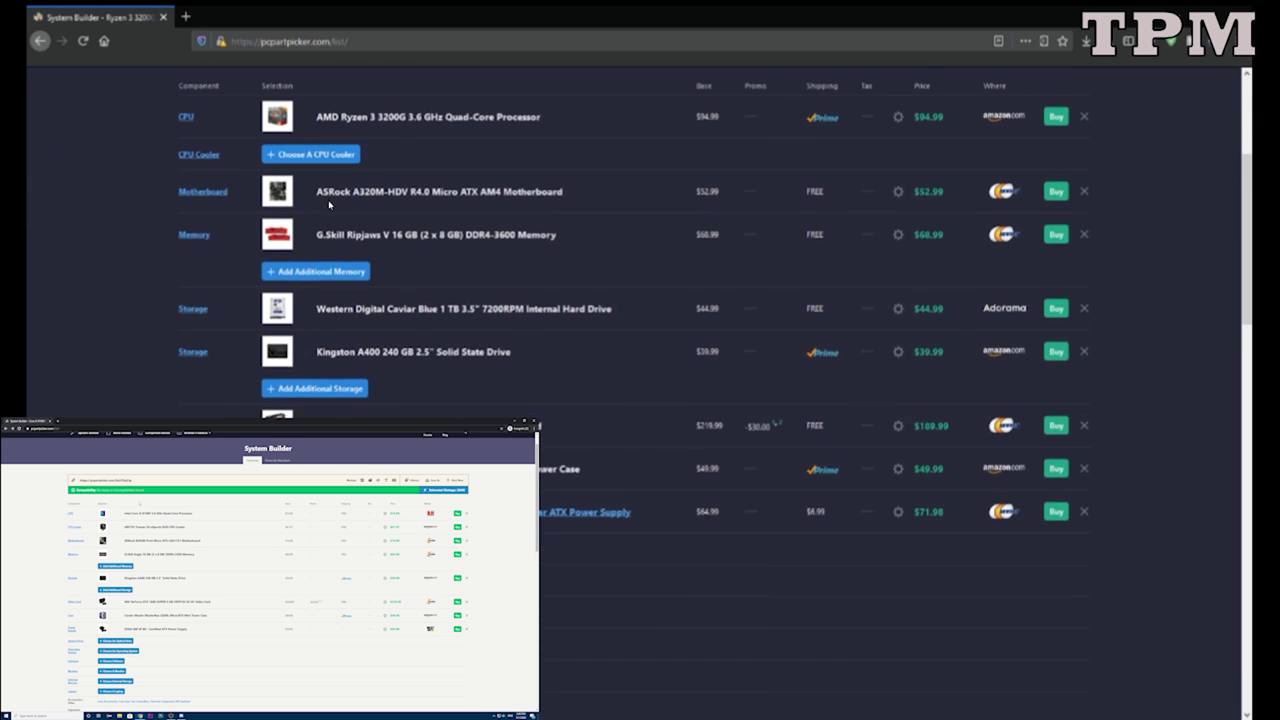
# Remove the Western Digital Caviar Blue and Kingston A400 drives from the part list and open the storage selection.
pyautogui.scroll(-5, 329, 205)
pyautogui.scroll(3, 329, 205)
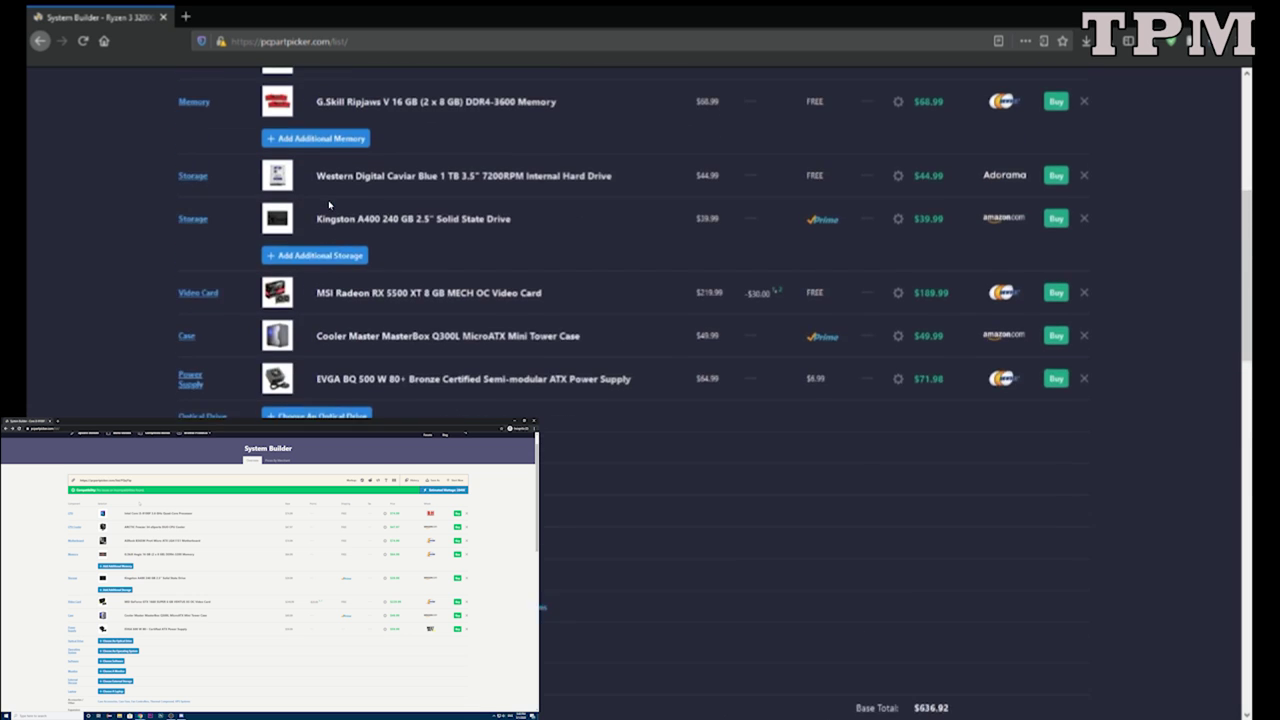
pyautogui.scroll(1, 329, 205)
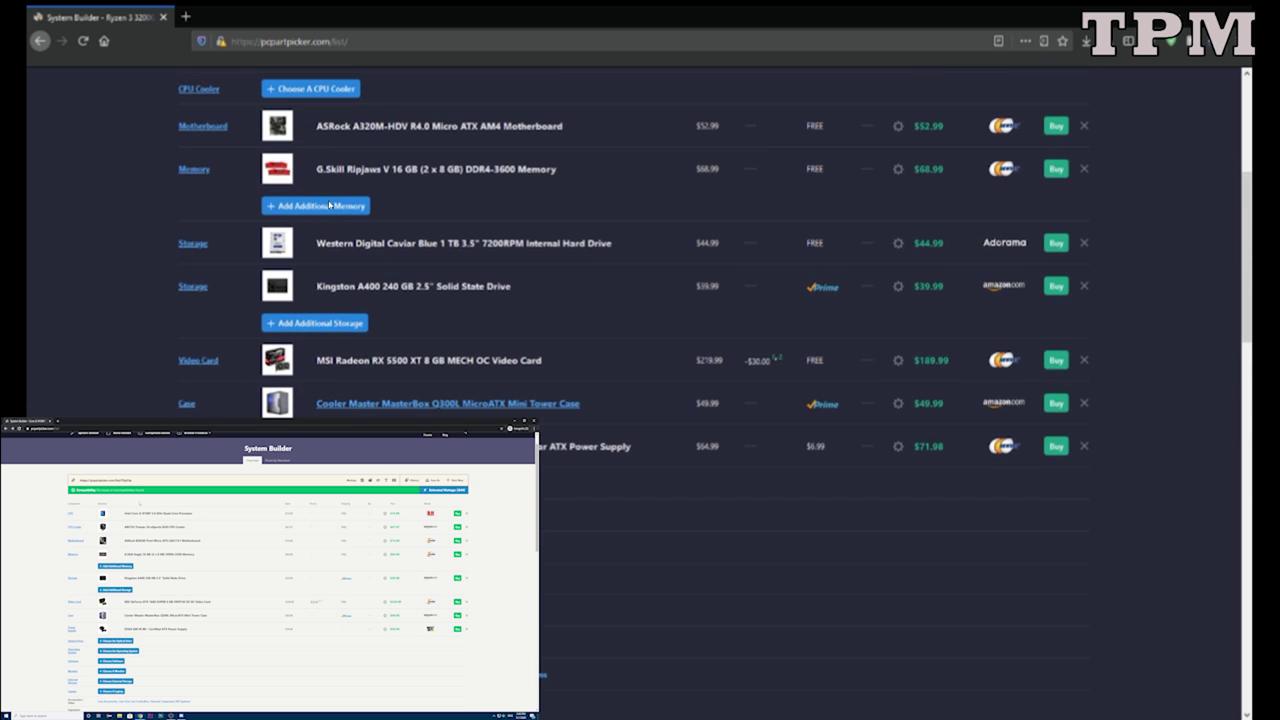
pyautogui.scroll(1, 329, 205)
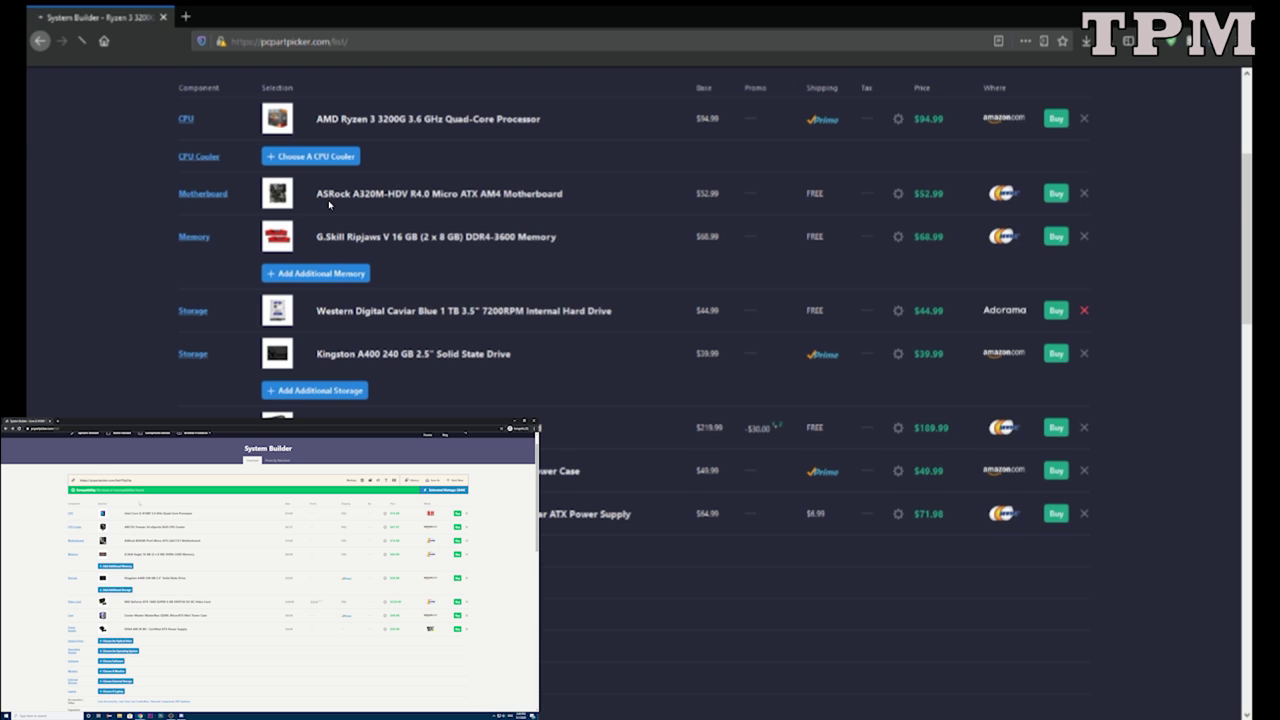
pyautogui.scroll(-2, 329, 205)
pyautogui.scroll(-1, 329, 205)
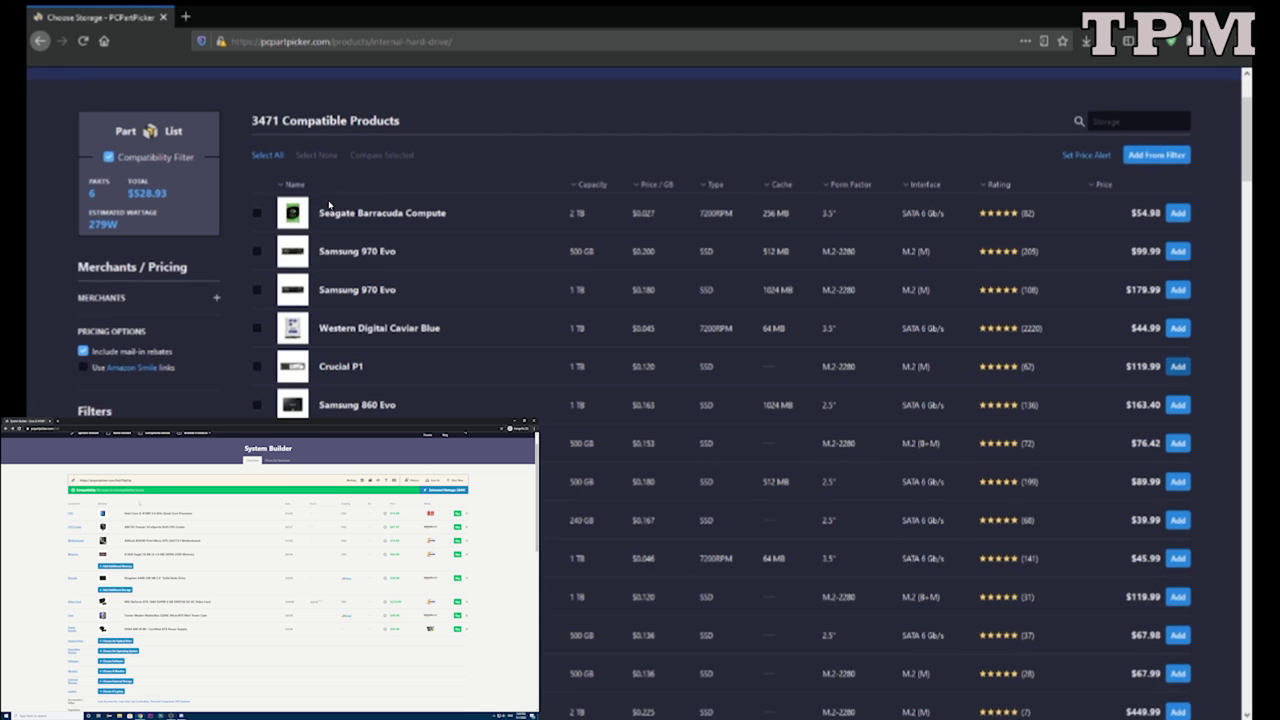
# Add the Crucial P1 1 TB M.2-2280 NVMe solid state drive to the part list and check the cost totals.
pyautogui.hotkey('alt', 'Left')
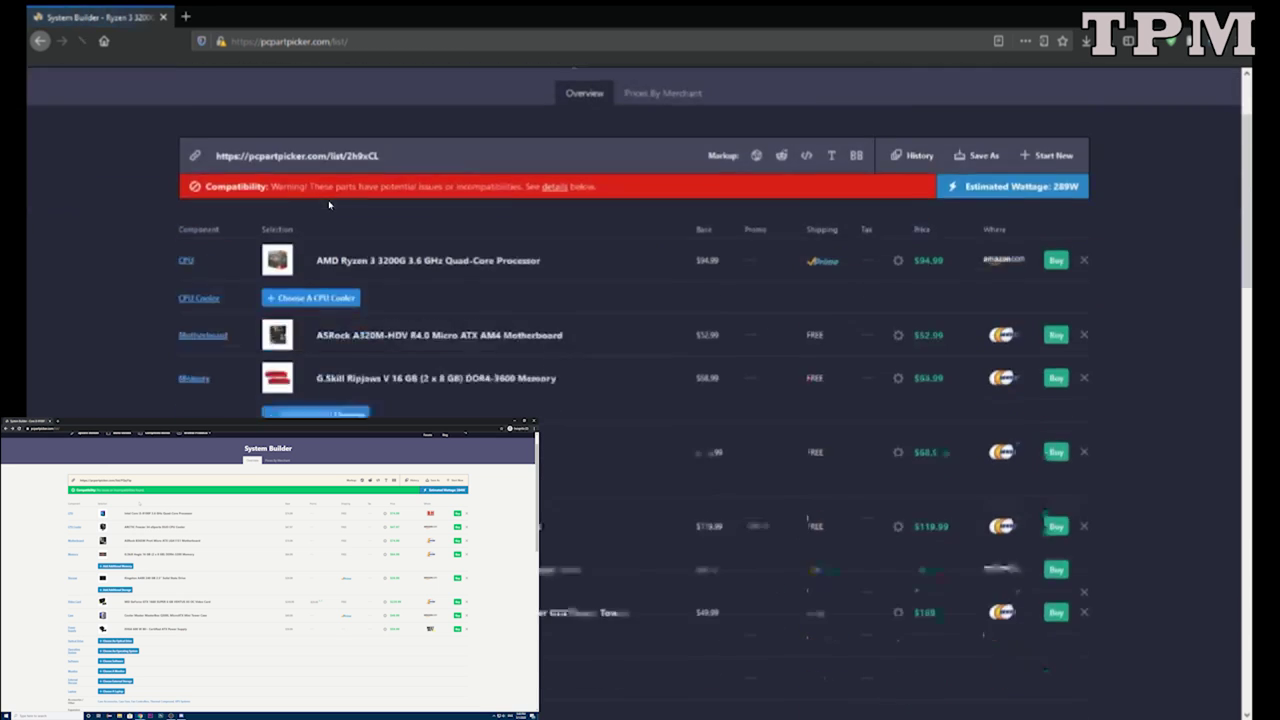
pyautogui.scroll(3, 329, 204)
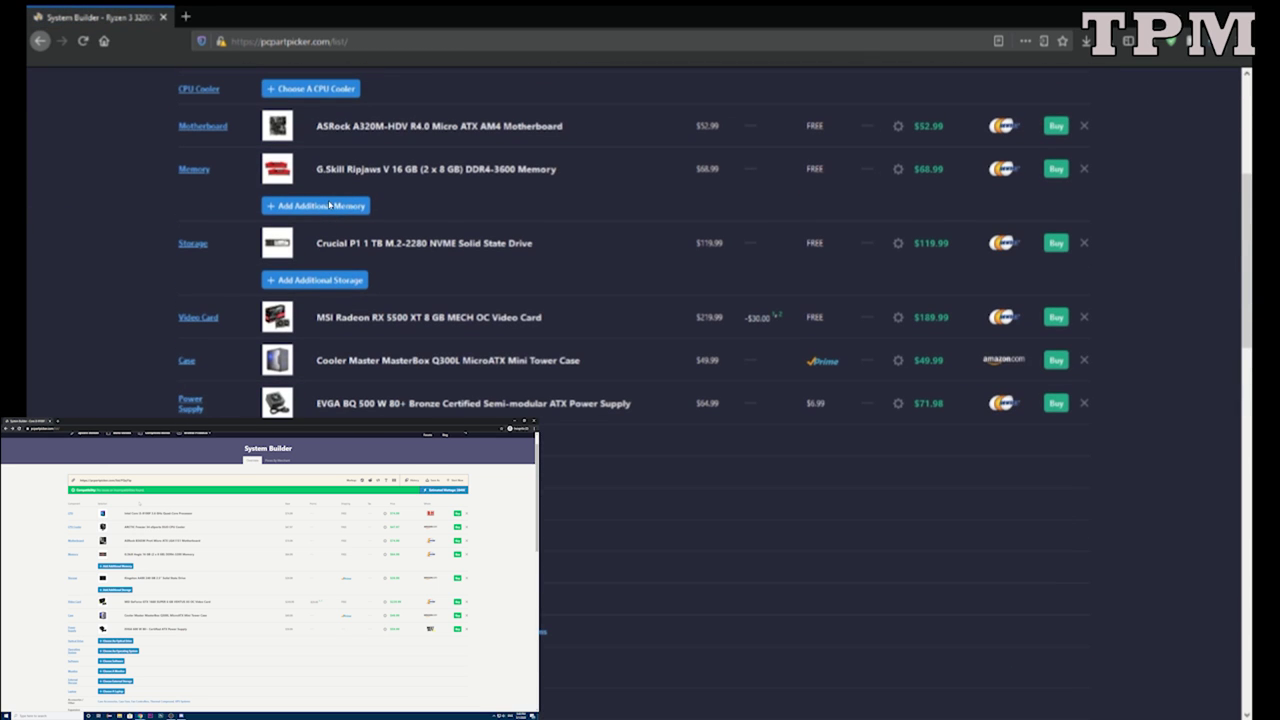
pyautogui.scroll(-2, 329, 197)
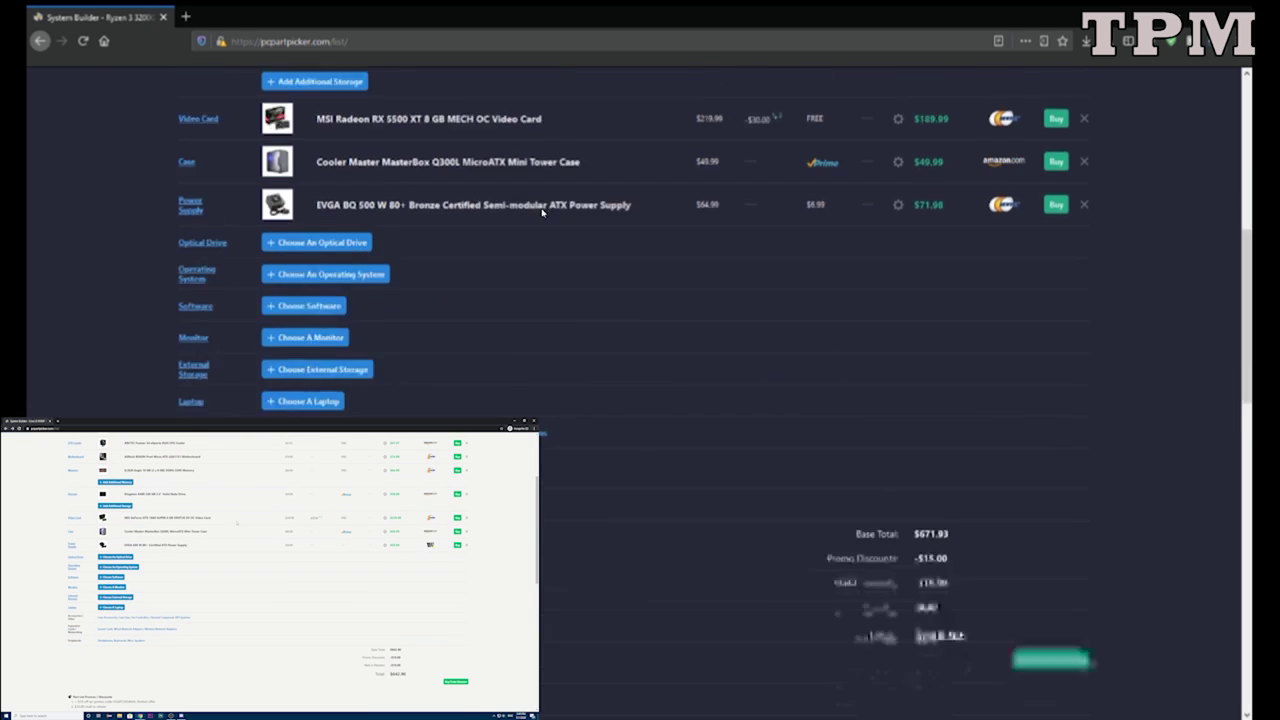
# Remove the Crucial P1, filter storage to SSDs up to about $102, and view the TCSunBow X3 1 TB drive's product images.
pyautogui.hotkey('alt', 'Right')
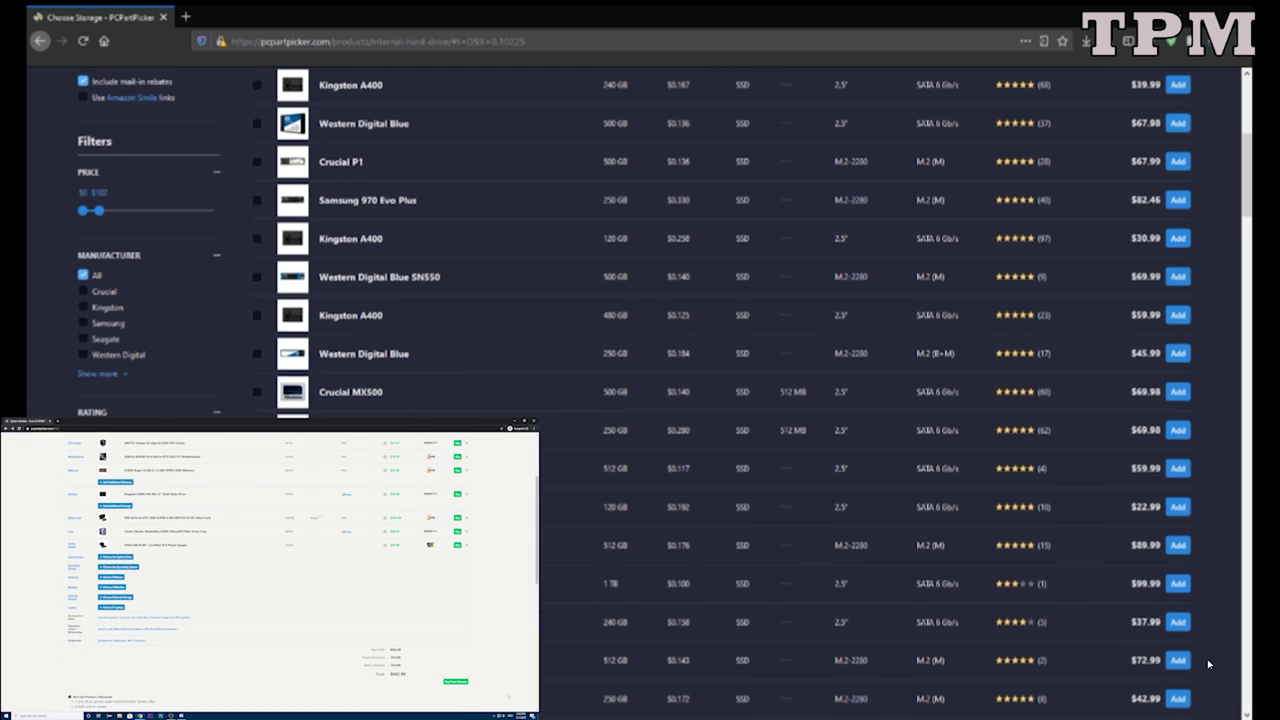
pyautogui.scroll(-5, 1208, 664)
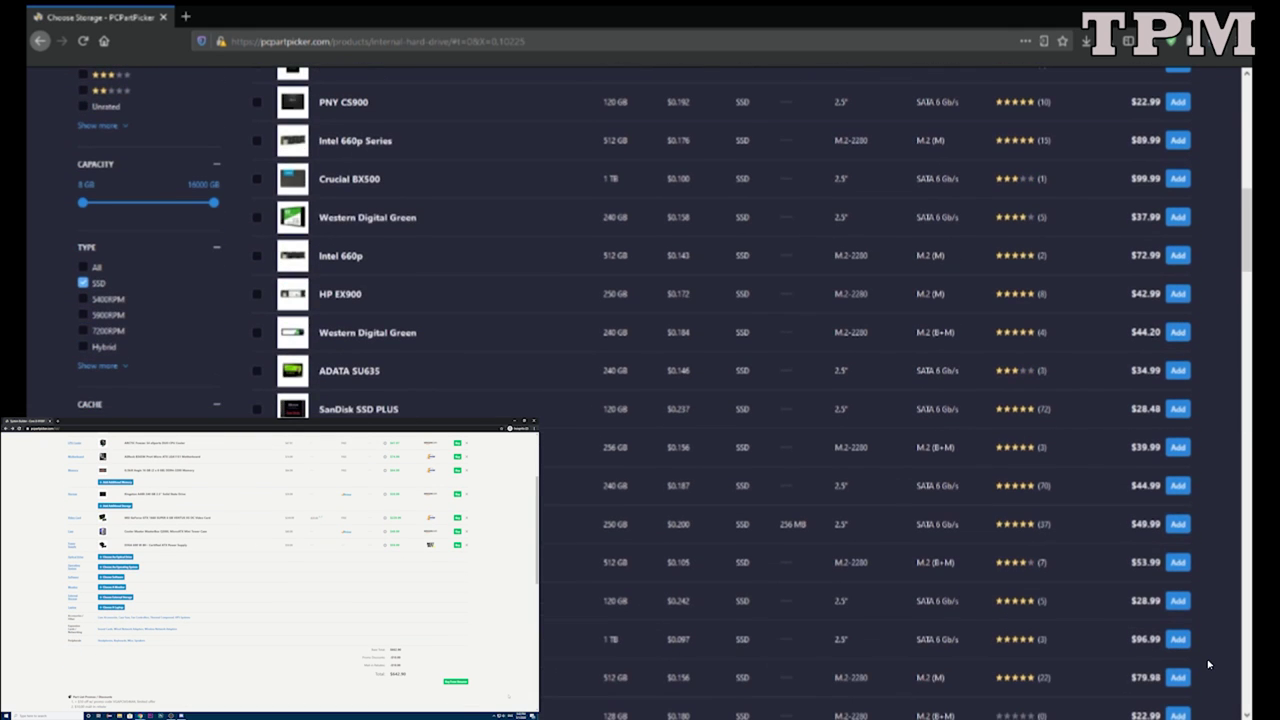
pyautogui.scroll(-2, 1208, 664)
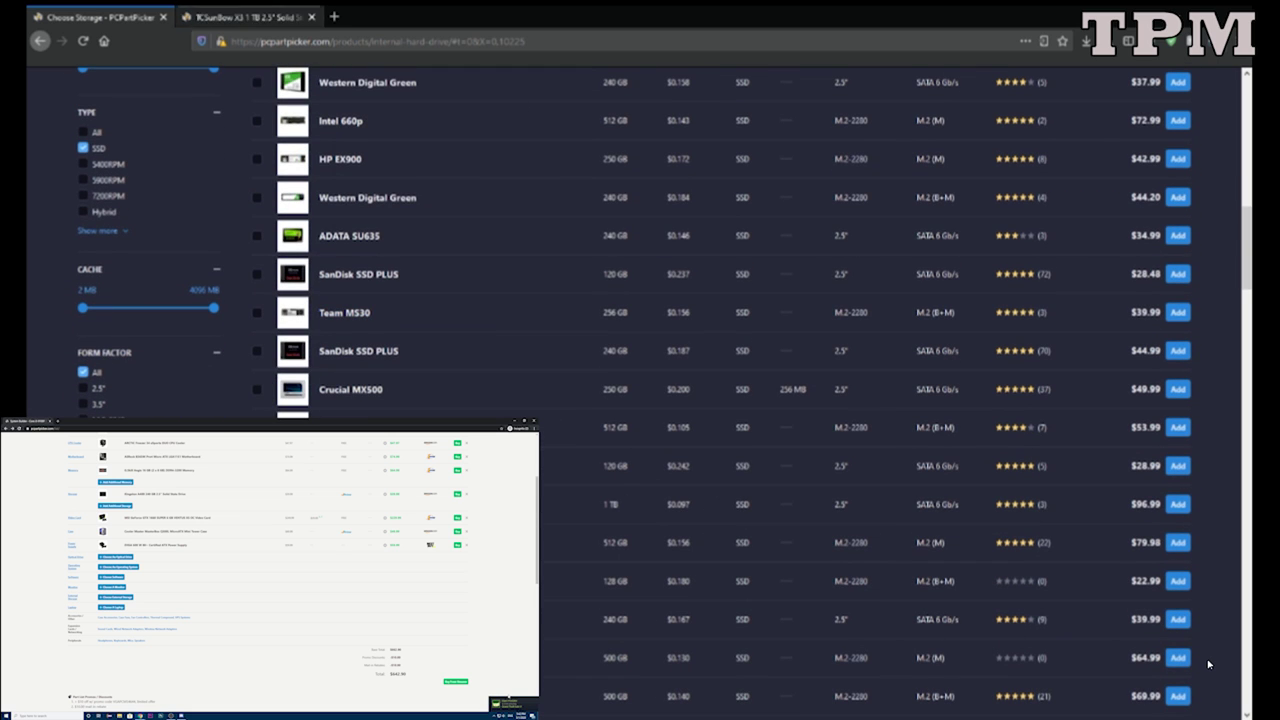
pyautogui.hotkey('ctrl', 'Tab')
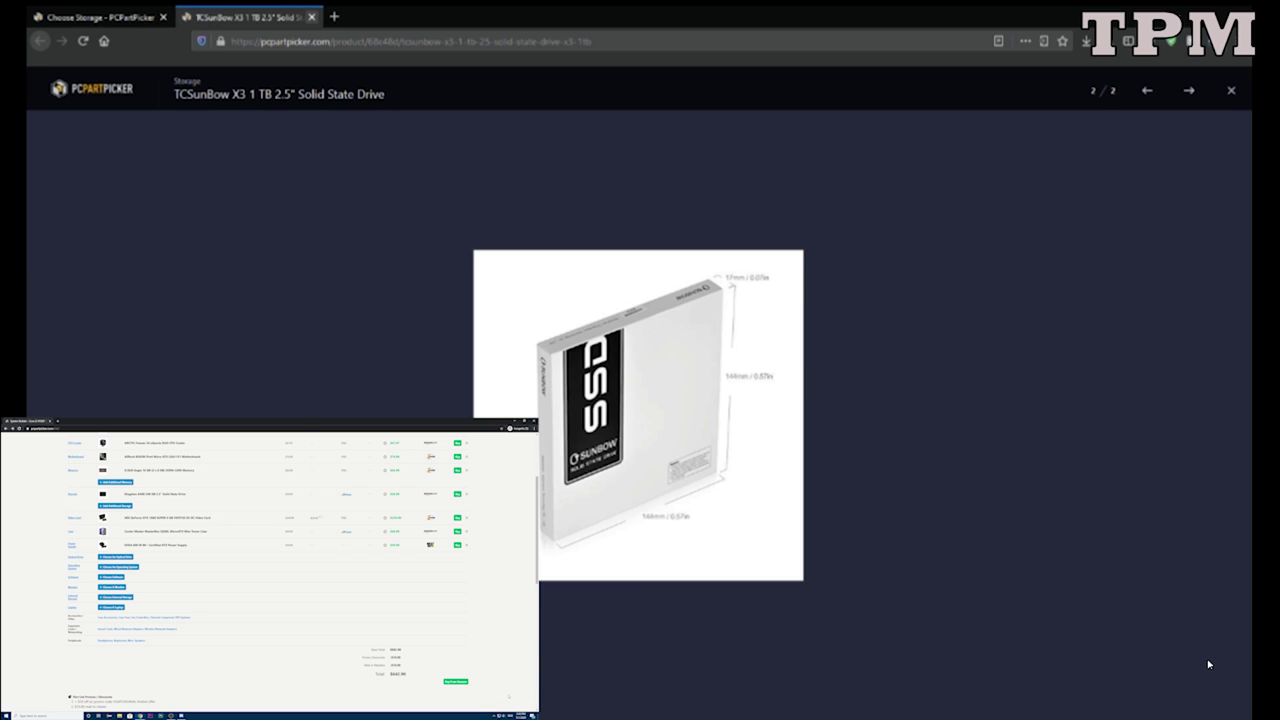
pyautogui.hotkey('ctrl', 'w')
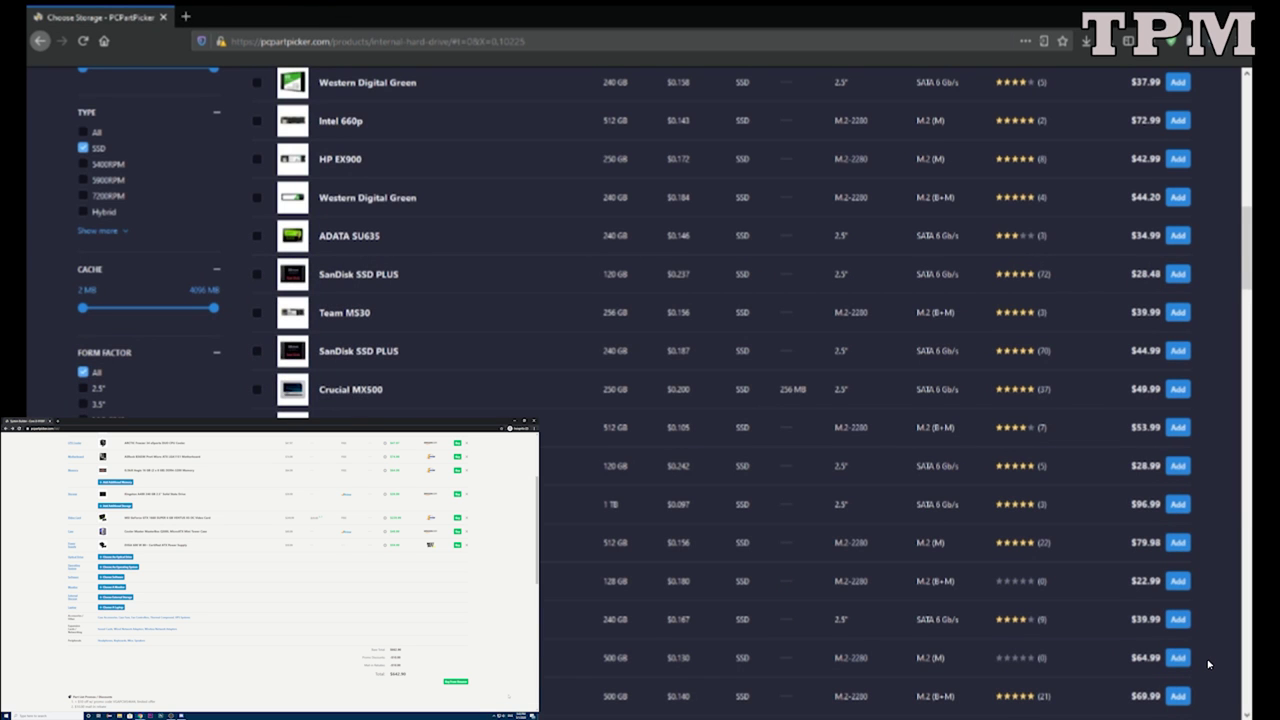
# Add the TCSunBow X3 1 TB 2.5" solid state drive to the part list and review the totals and selected parts.
pyautogui.scroll(-4, 1208, 664)
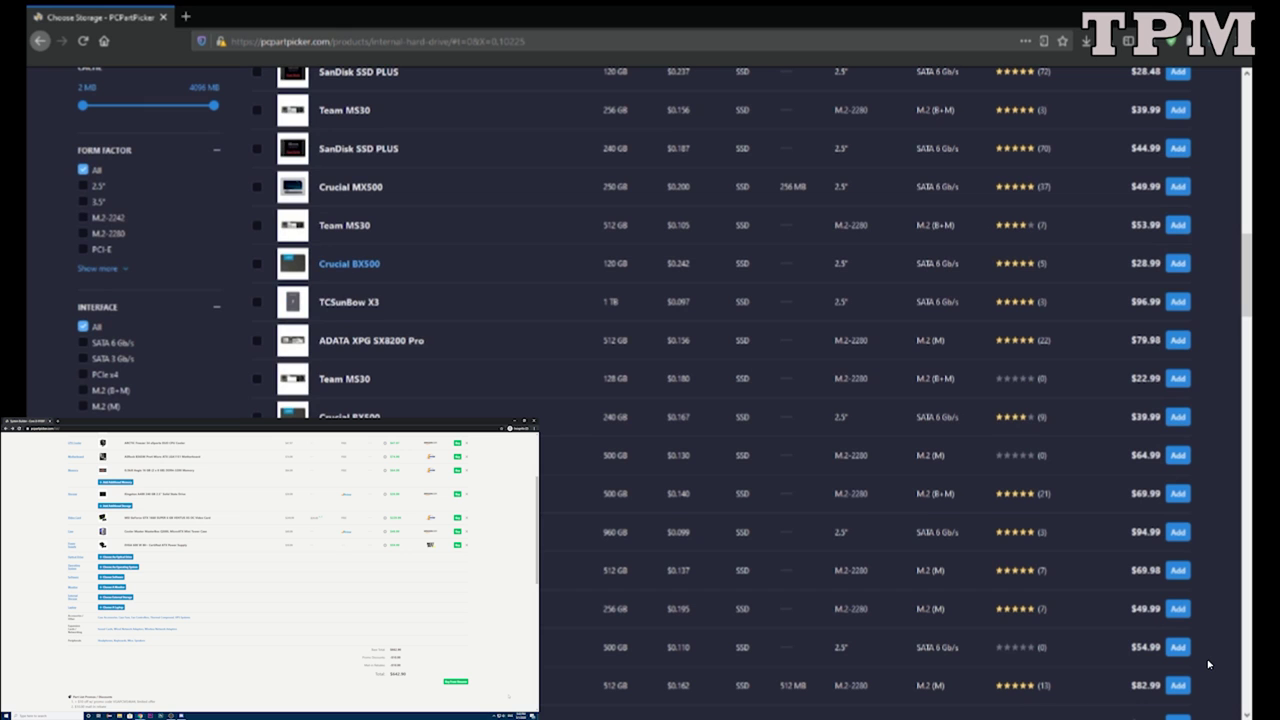
pyautogui.click(1178, 301)
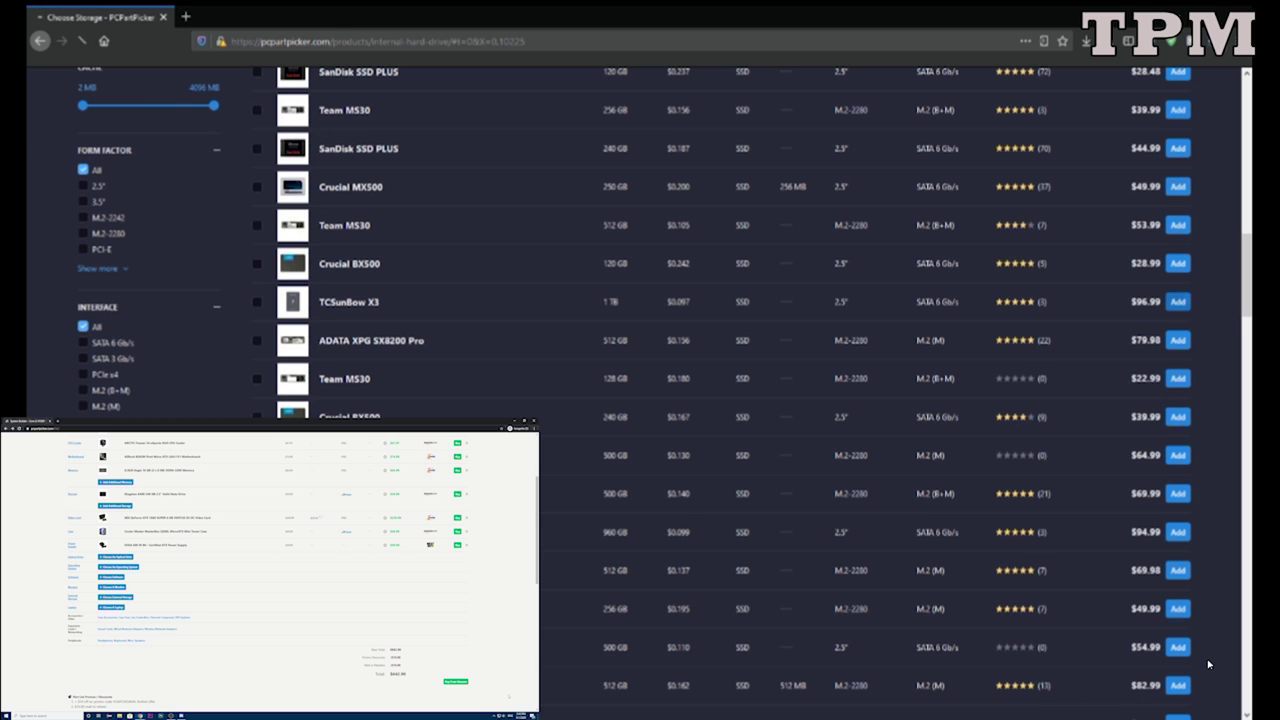
pyautogui.scroll(-5, 1208, 664)
pyautogui.scroll(-3, 1208, 664)
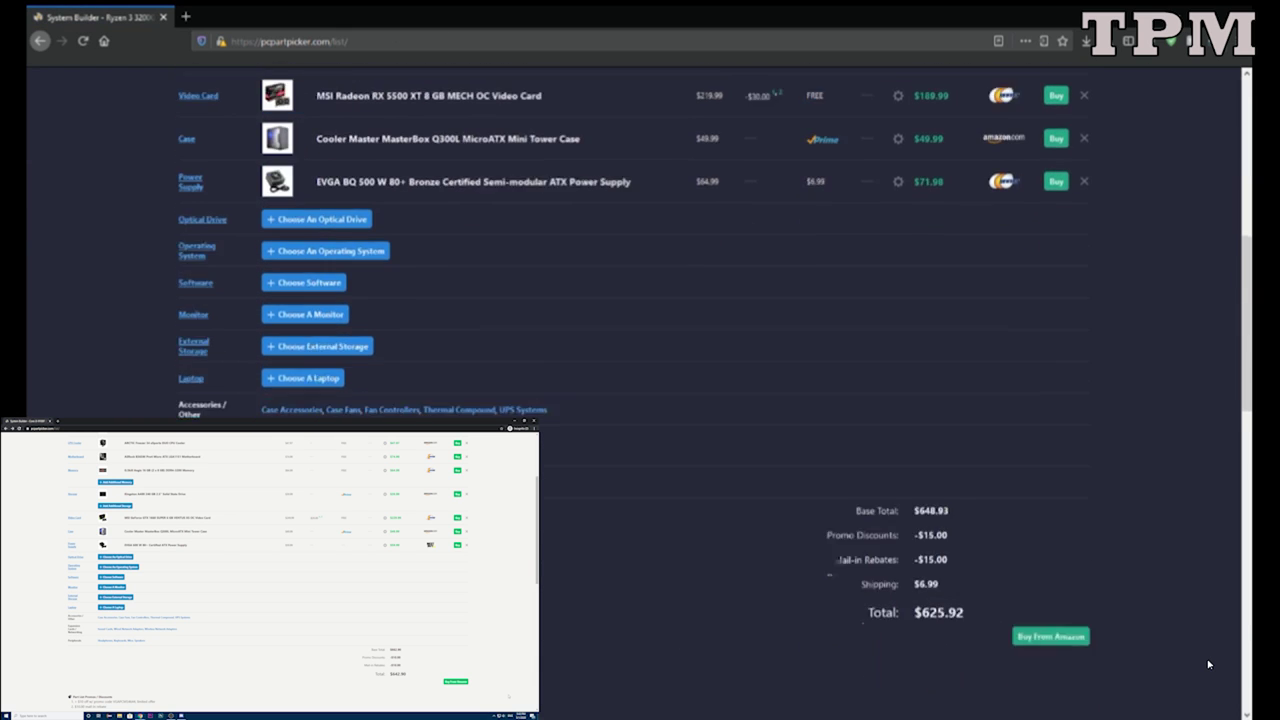
pyautogui.scroll(2, 1208, 664)
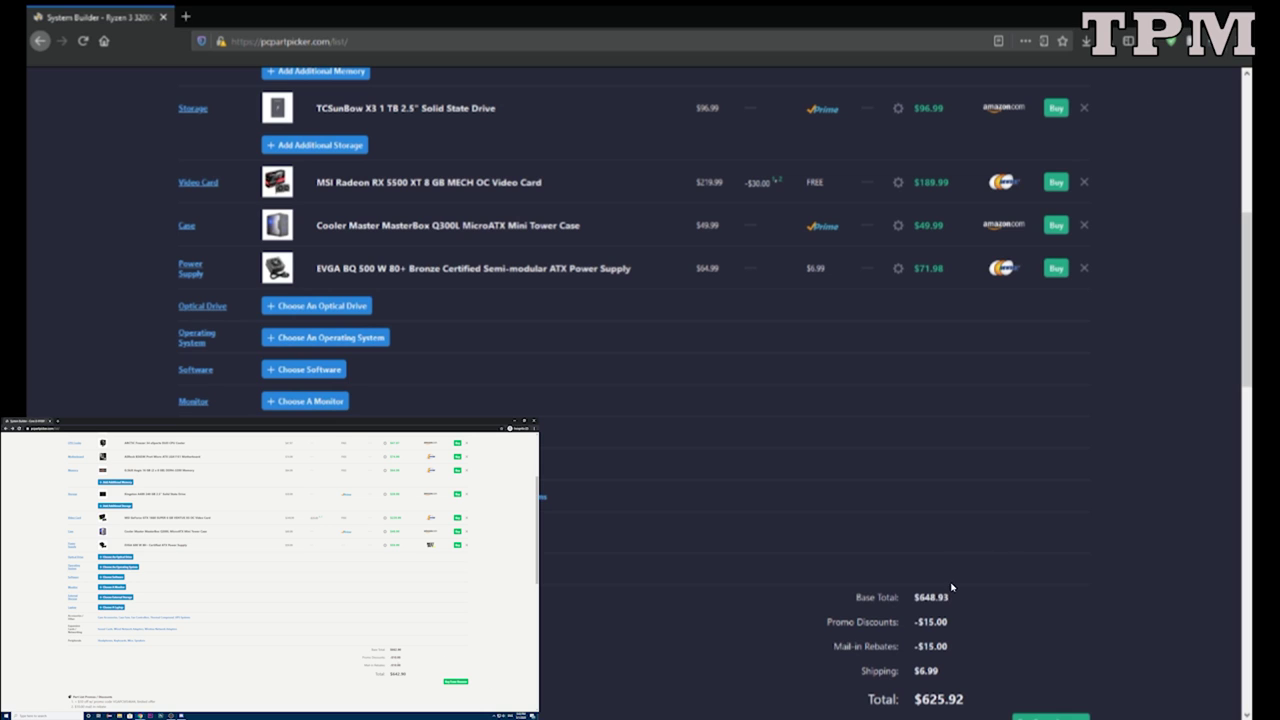
pyautogui.scroll(2, 289, 408)
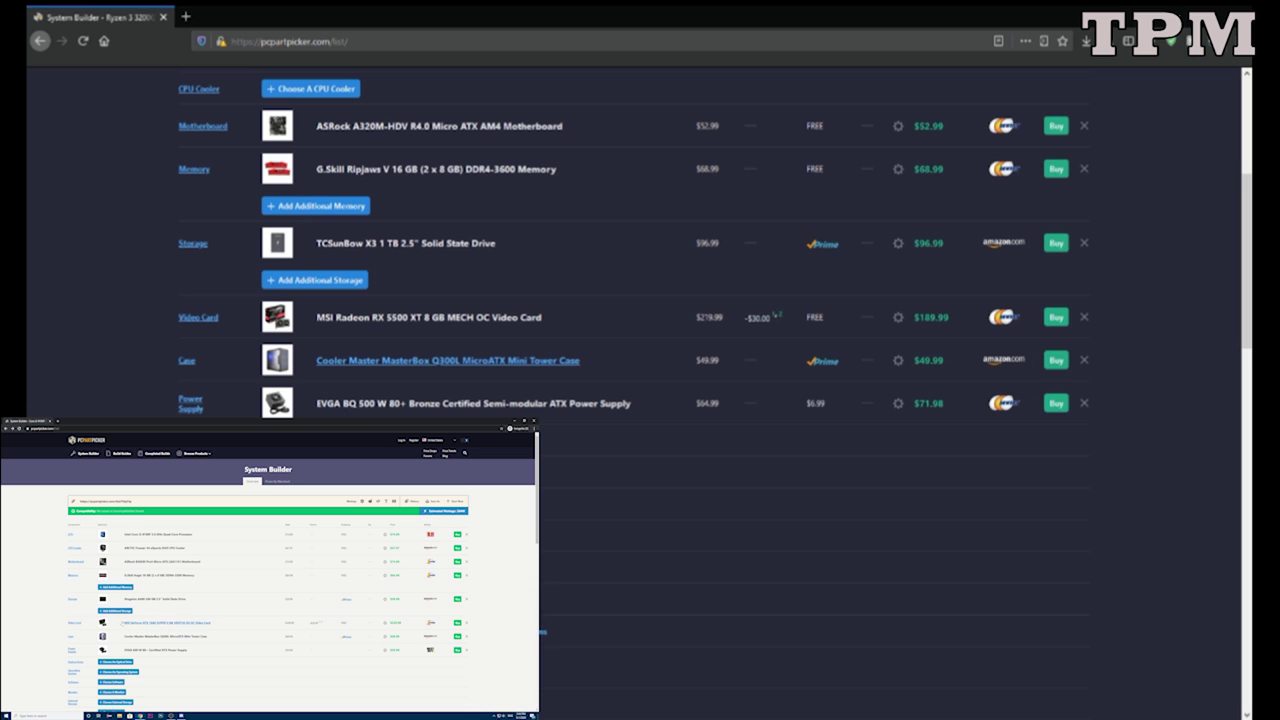
# View the product images of the Cooler Master MasterBox Q300L case and return to the part list.
pyautogui.click(447, 360)
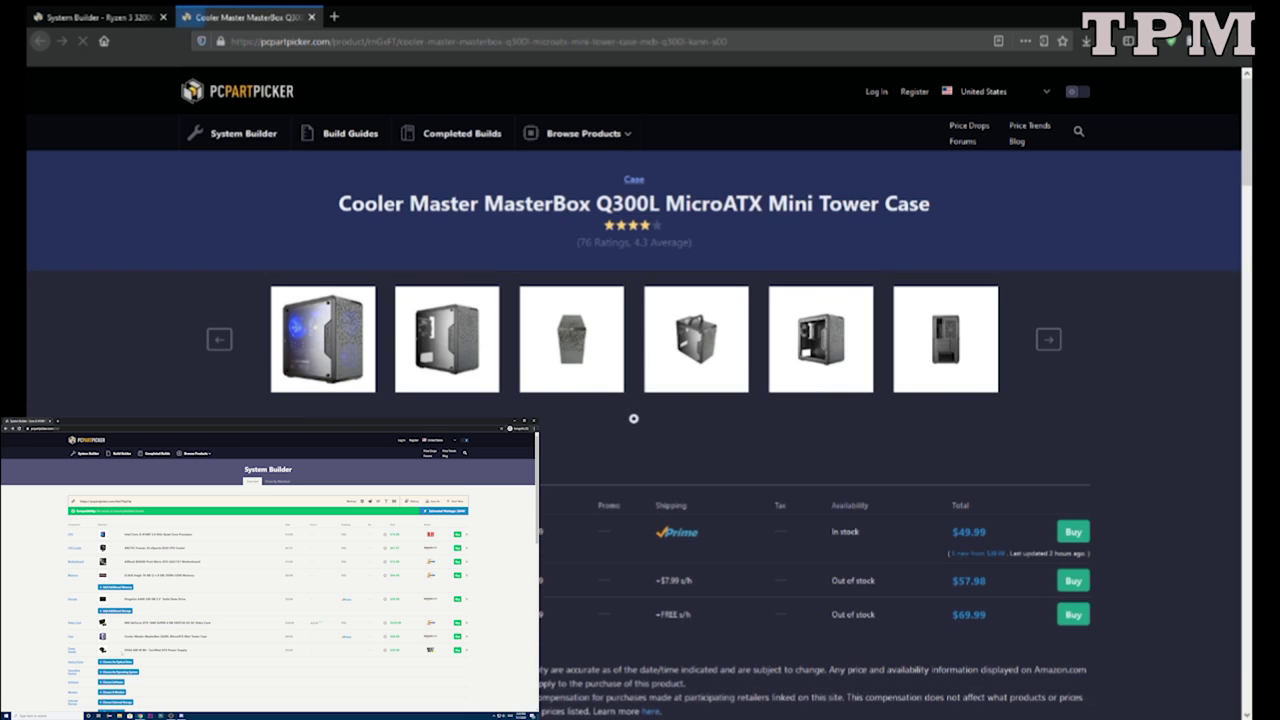
pyautogui.click(696, 339)
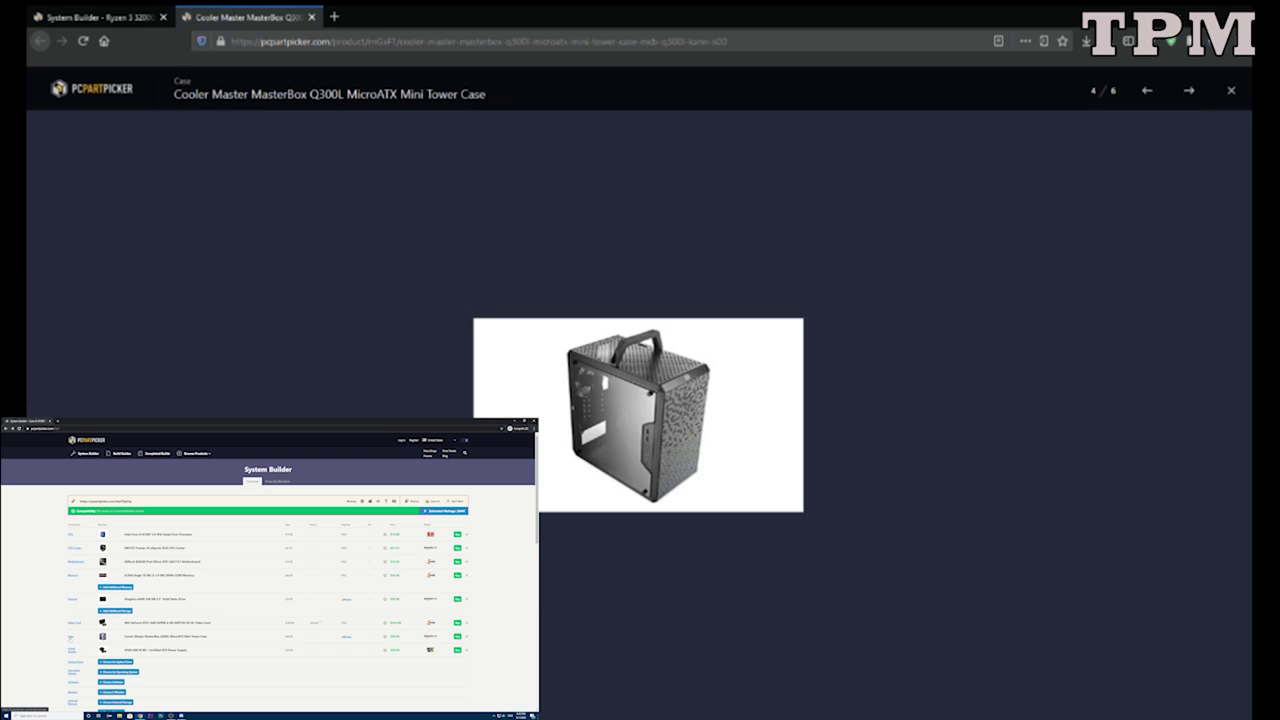
pyautogui.click(1231, 90)
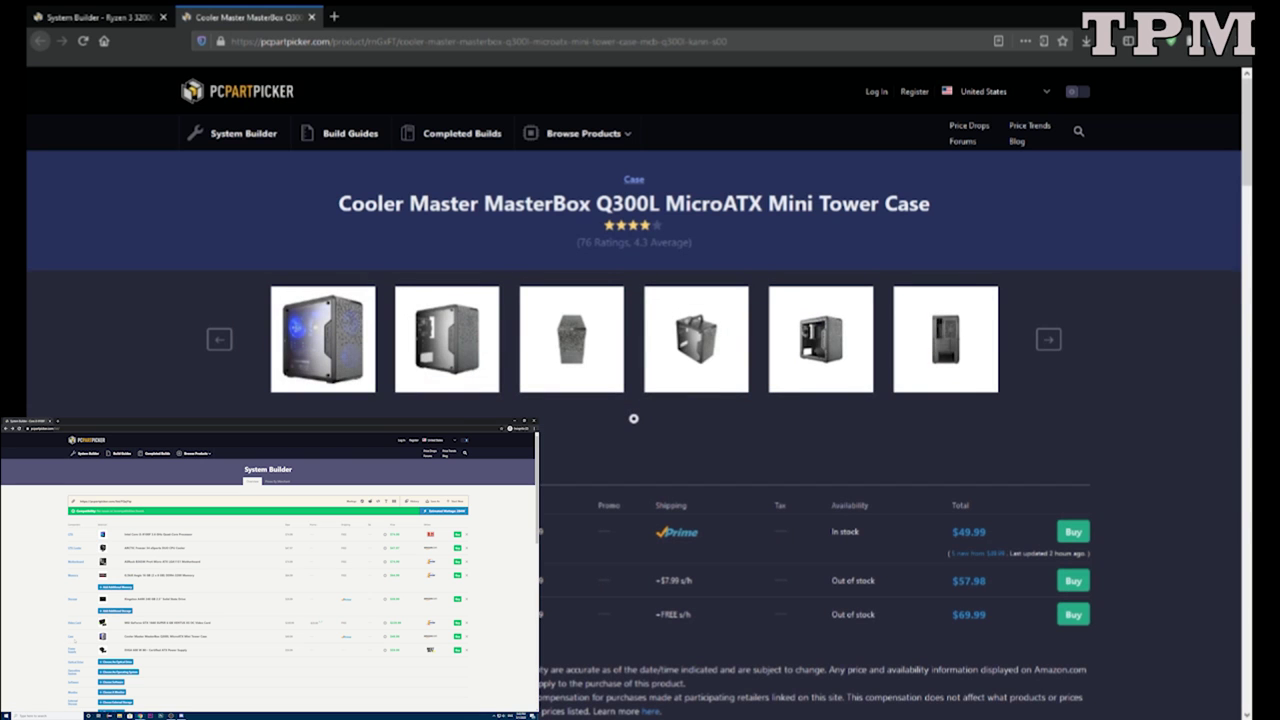
pyautogui.click(311, 17)
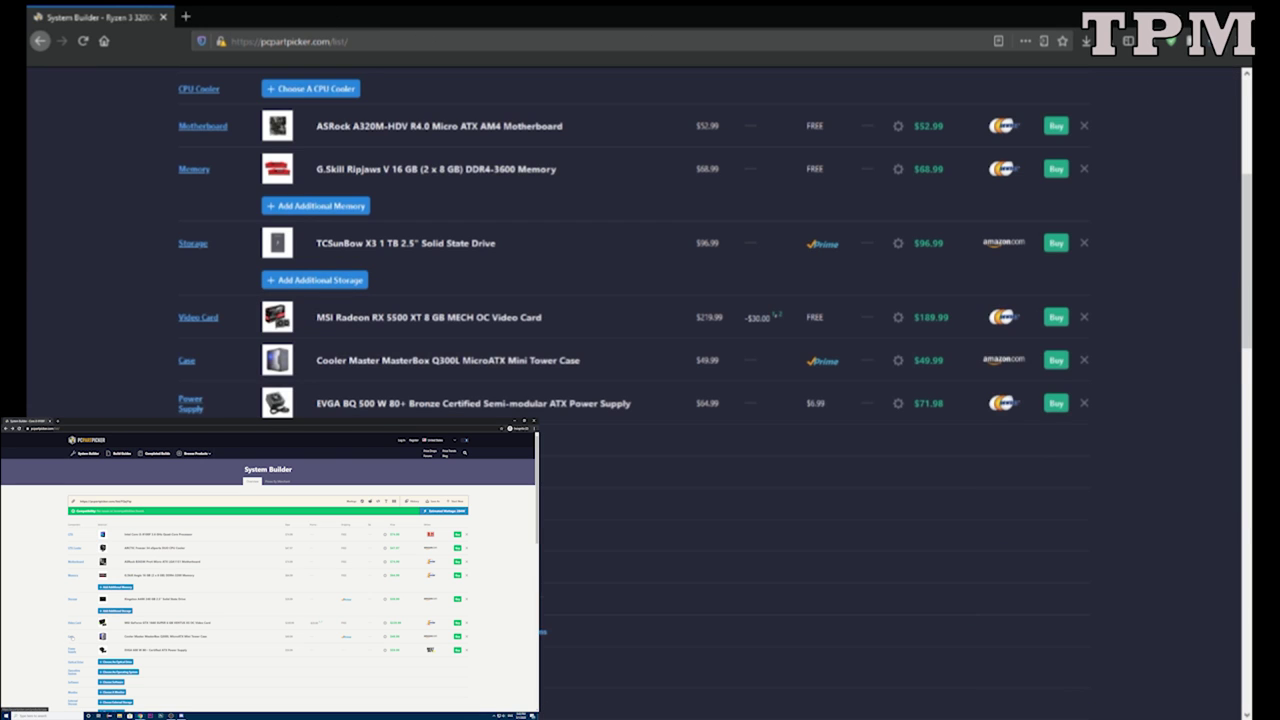
# Filter storage to SSDs of at least 900 GB up to $110, and replace the TCSunBow X3 with the 960 GB ADATA SU635.
pyautogui.scroll(-1, 715, 392)
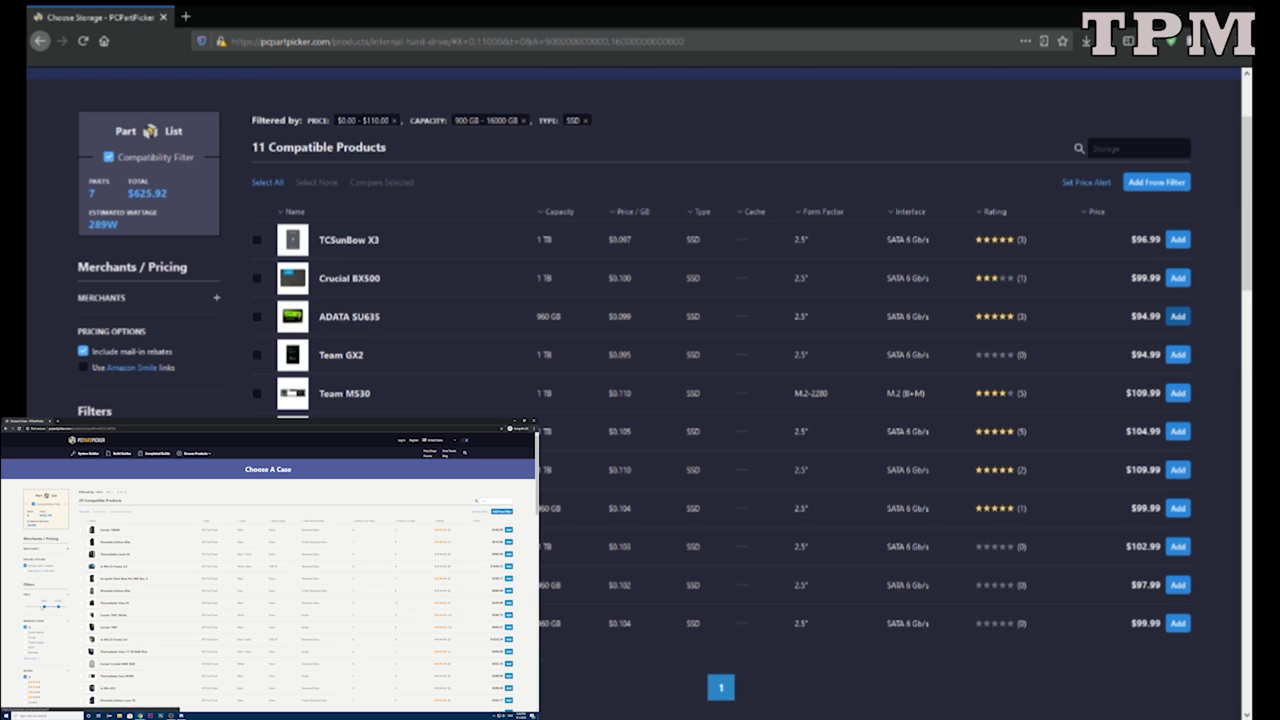
pyautogui.click(1178, 316)
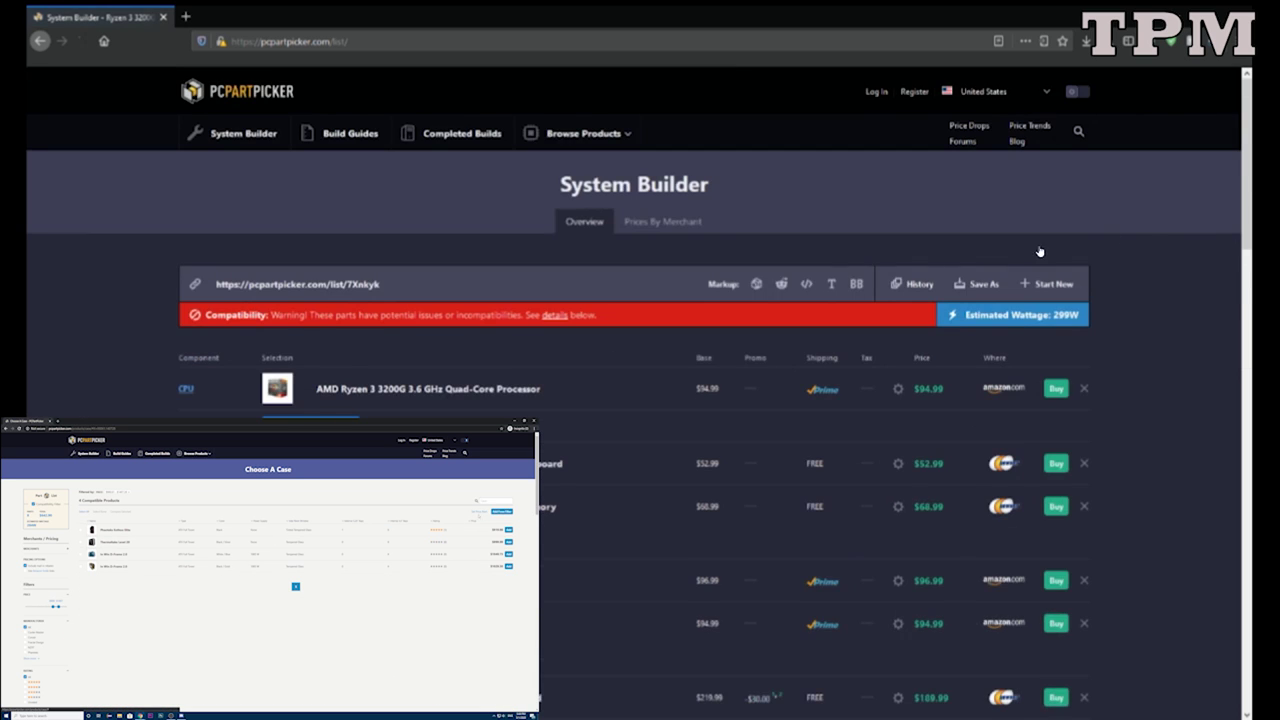
pyautogui.scroll(-3, 1188, 305)
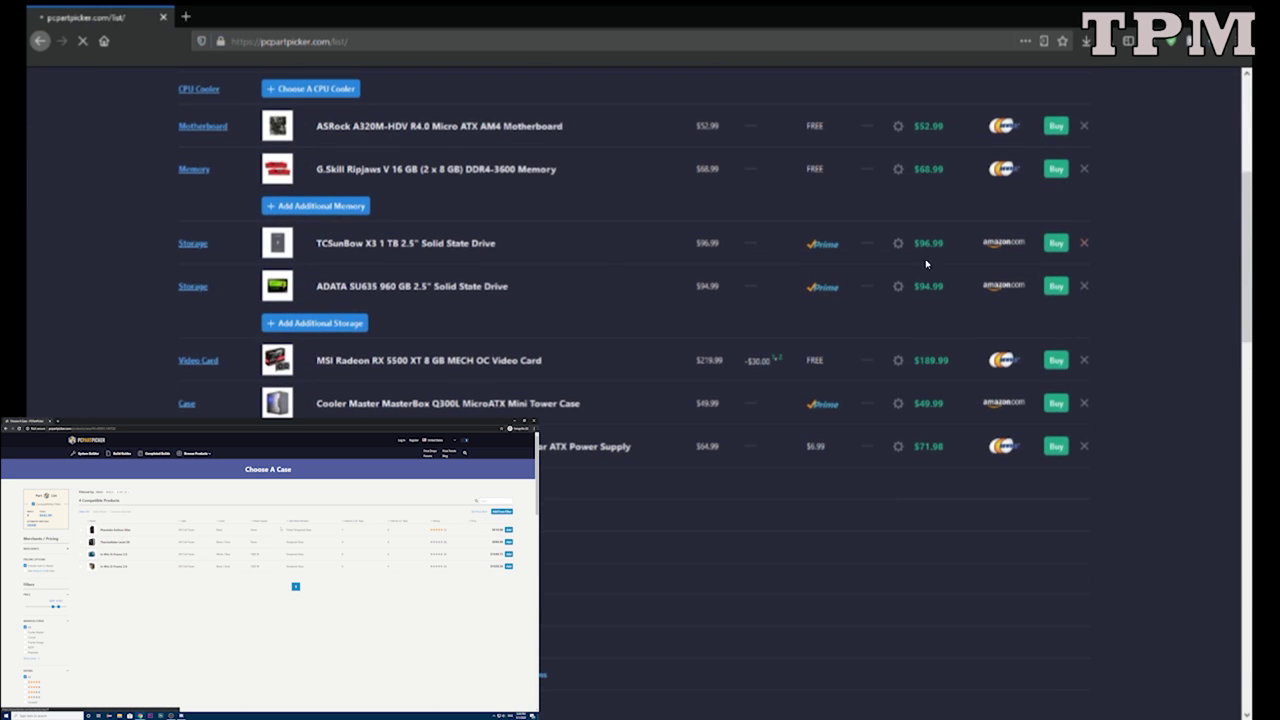
pyautogui.scroll(-3, 285, 290)
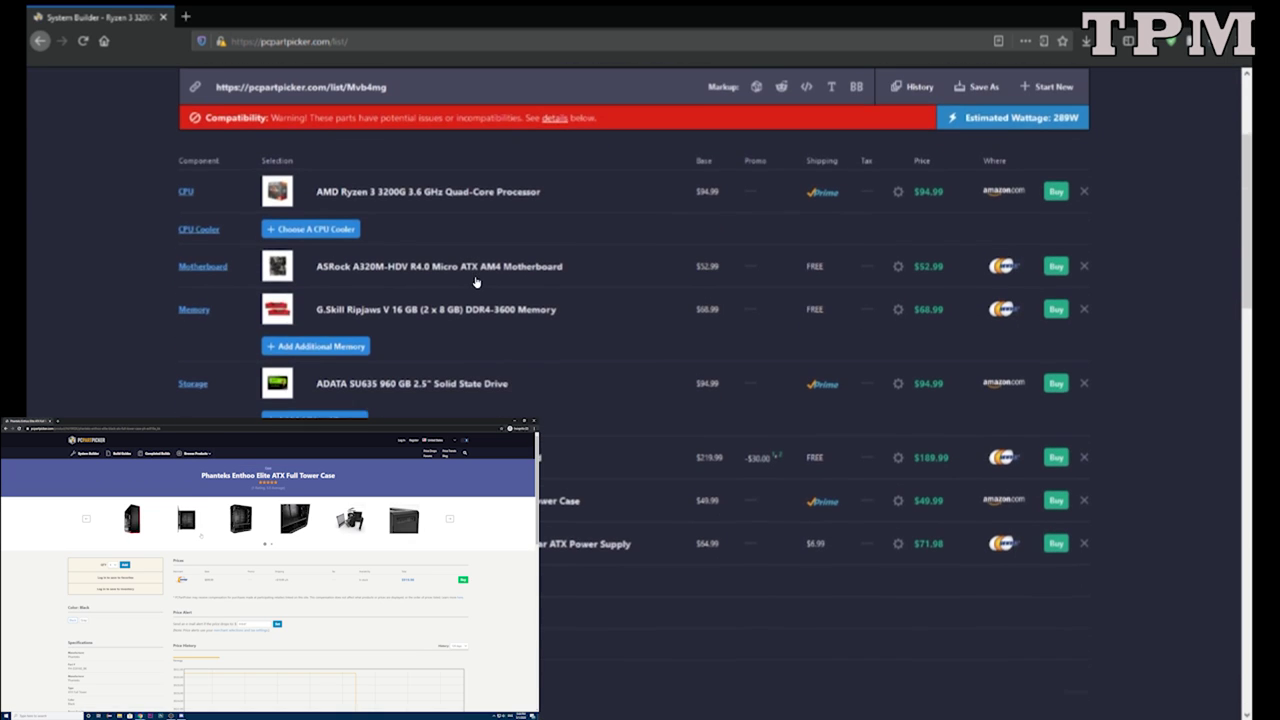
# Review the part list's cost totals and the selected components, from the power supply up to the CPU.
pyautogui.scroll(-5, 466, 297)
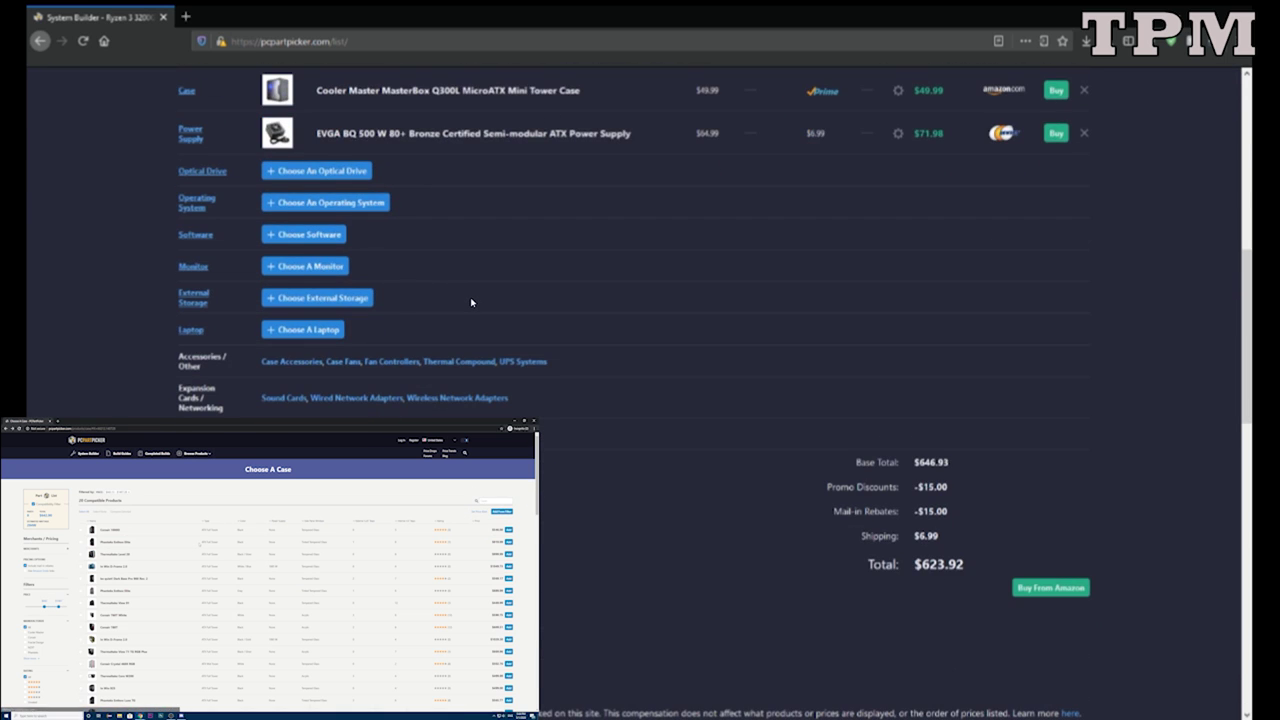
pyautogui.scroll(2, 471, 302)
pyautogui.scroll(-1, 471, 302)
pyautogui.scroll(3, 494, 306)
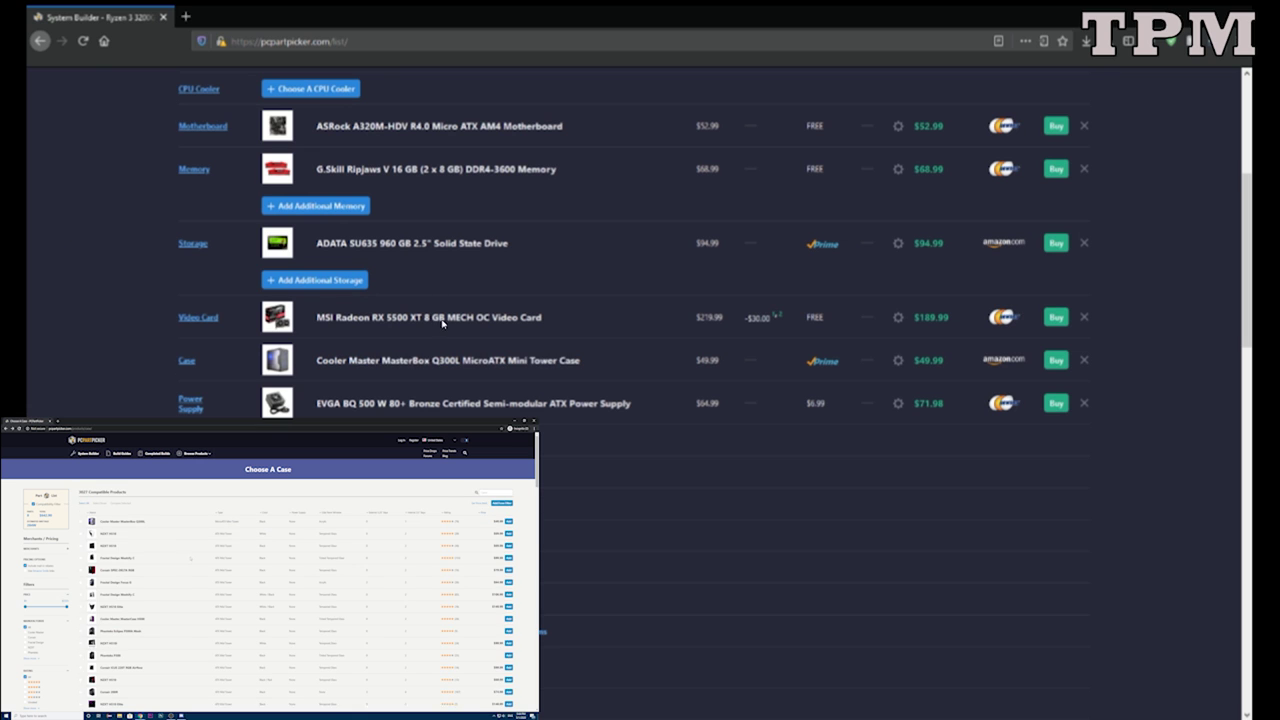
pyautogui.scroll(-2, 450, 340)
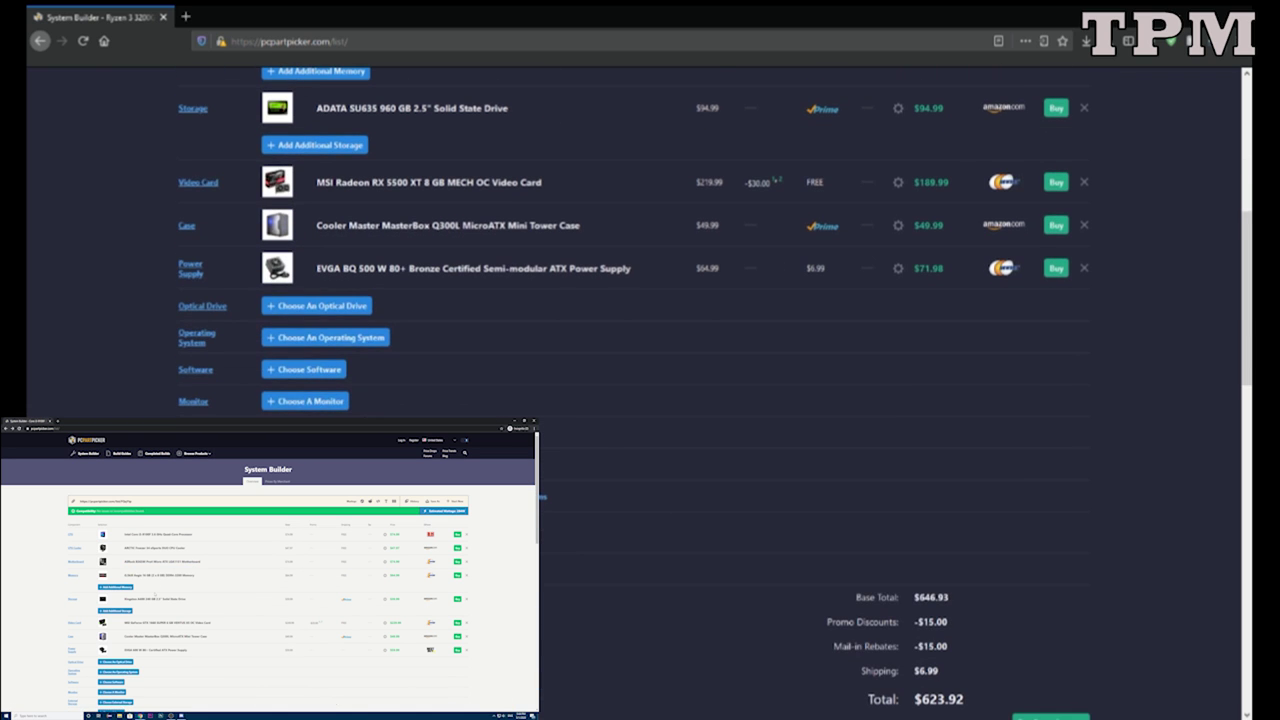
pyautogui.scroll(1, 634, 392)
pyautogui.scroll(-3, 634, 392)
pyautogui.scroll(4, 634, 392)
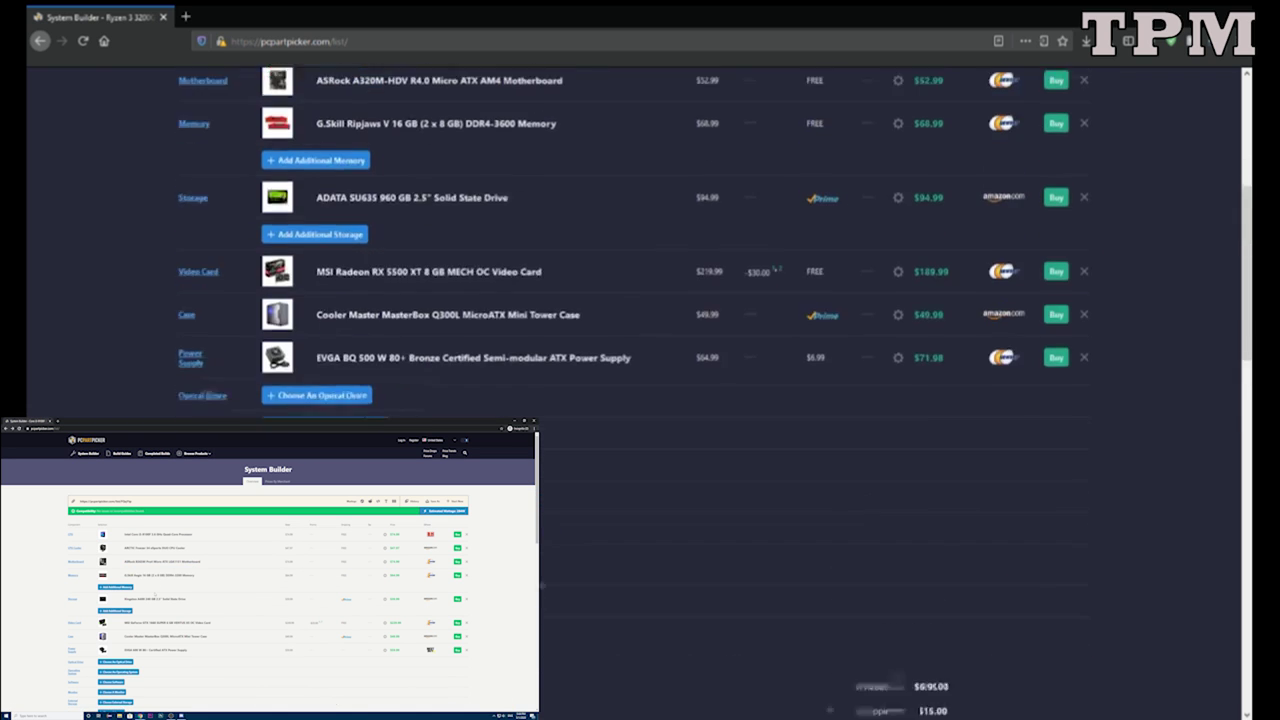
pyautogui.scroll(1, 640, 240)
pyautogui.scroll(3, 640, 240)
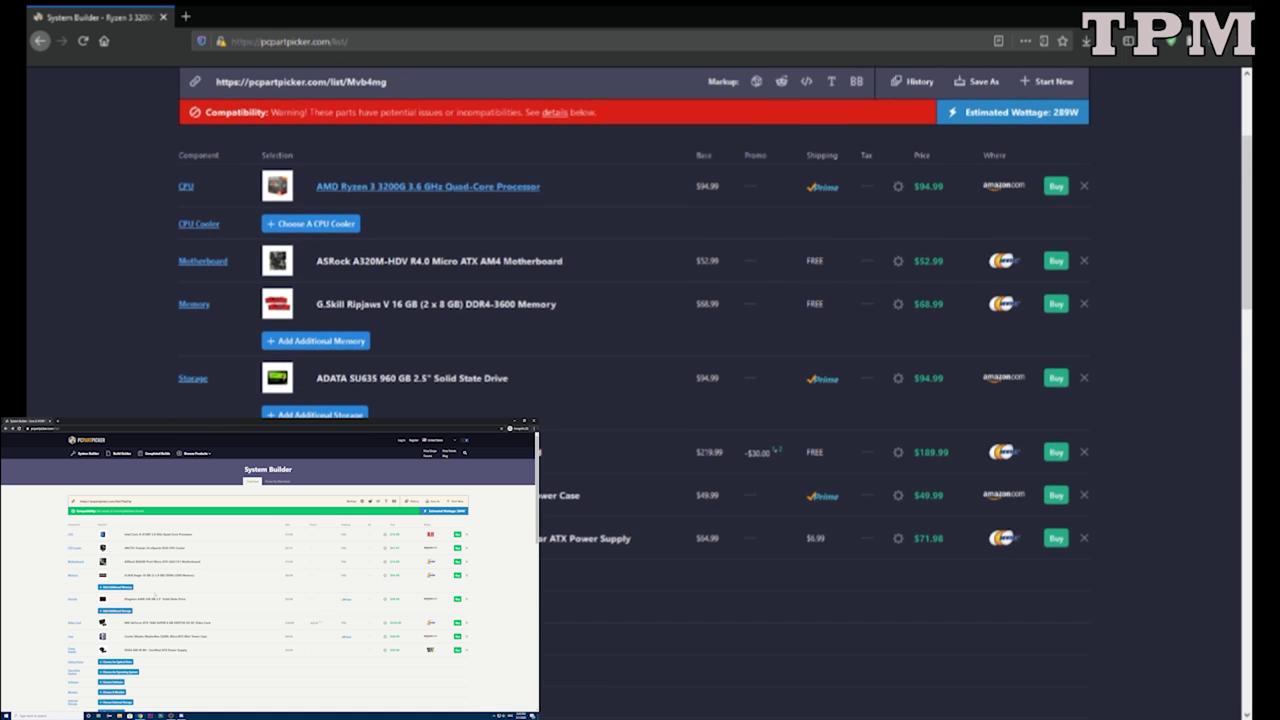
# Remove the CPU, search the compatible CPUs for 3200, add the AMD Ryzen 3 3200G again and review the part list.
pyautogui.click(185, 186)
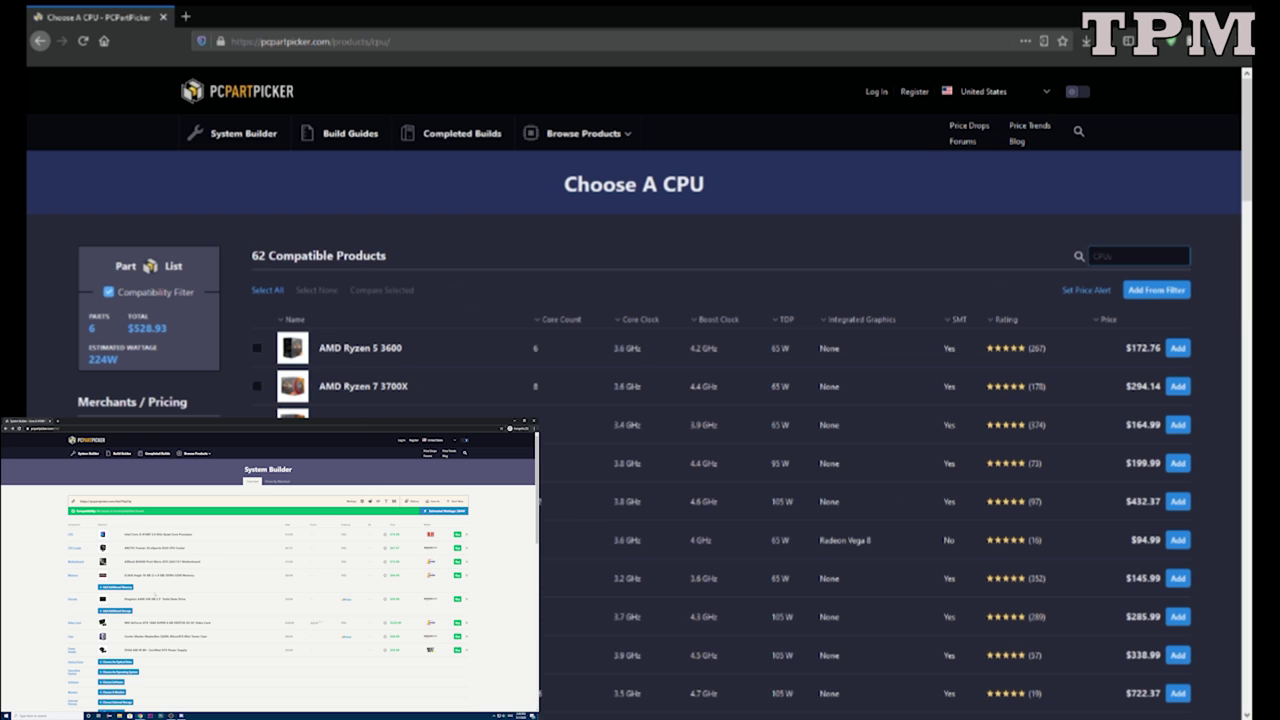
pyautogui.click(1135, 256)
pyautogui.write('3200')
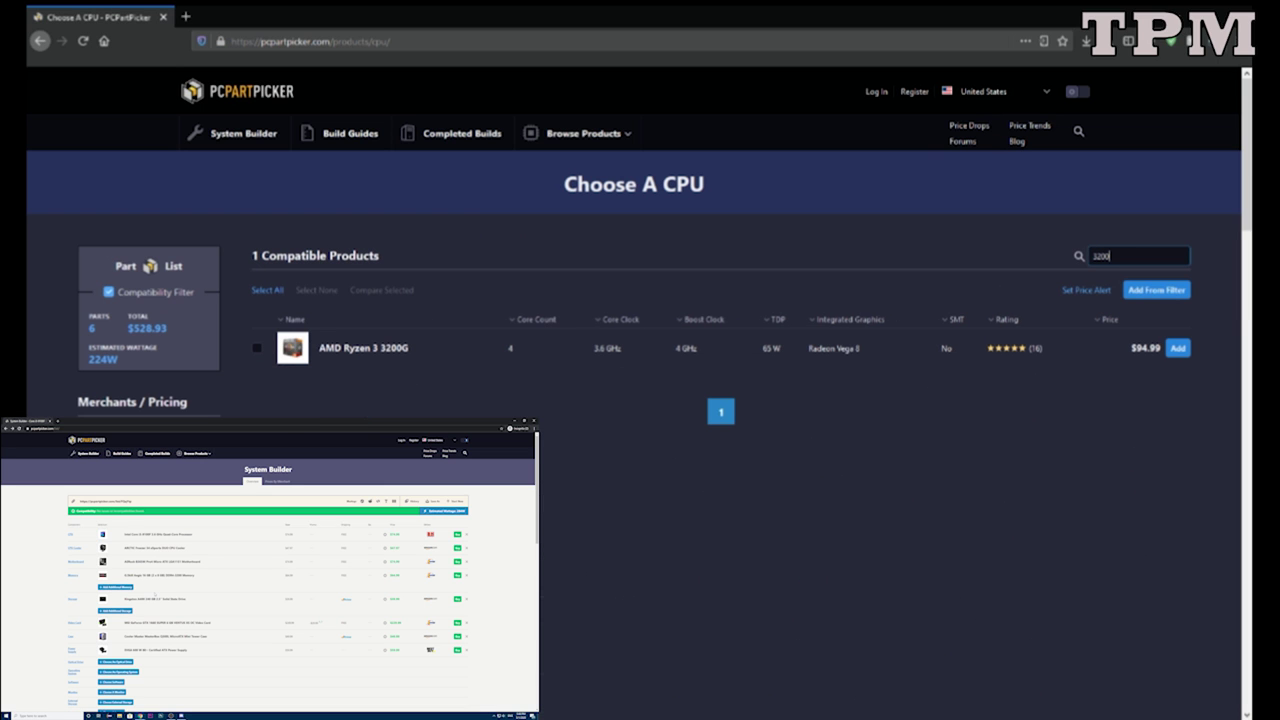
pyautogui.click(1178, 348)
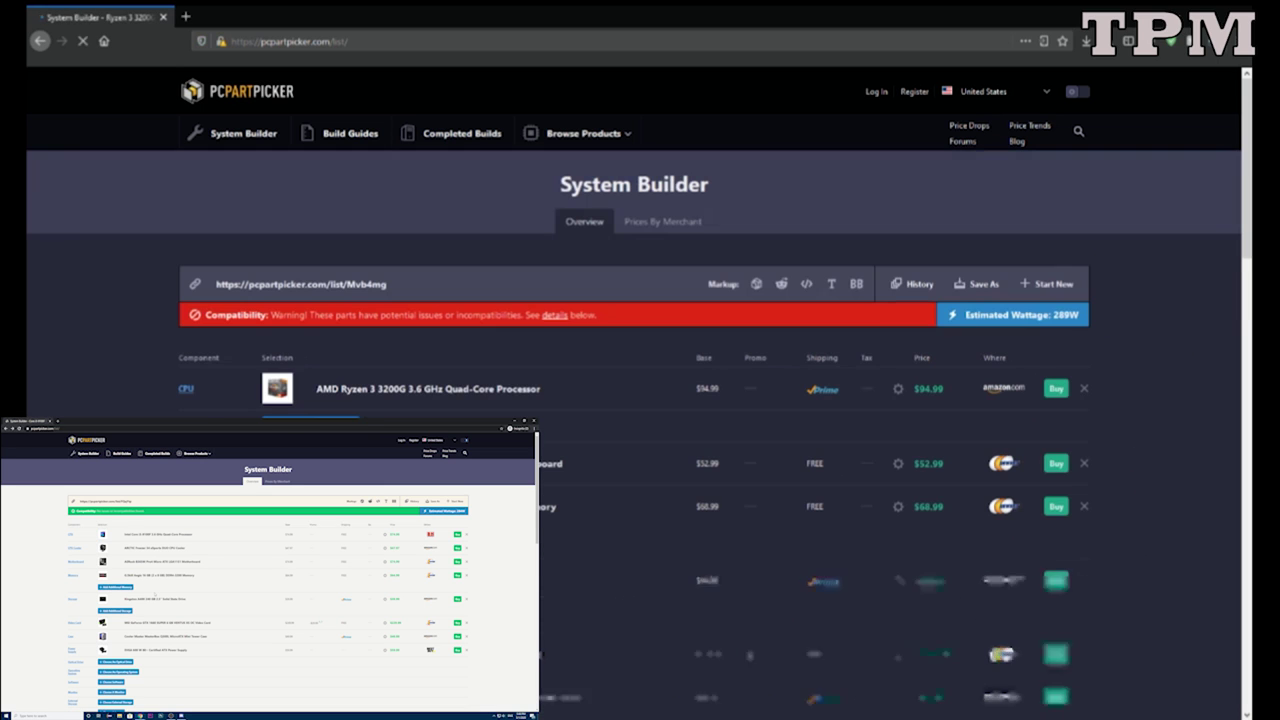
pyautogui.scroll(-3, 640, 400)
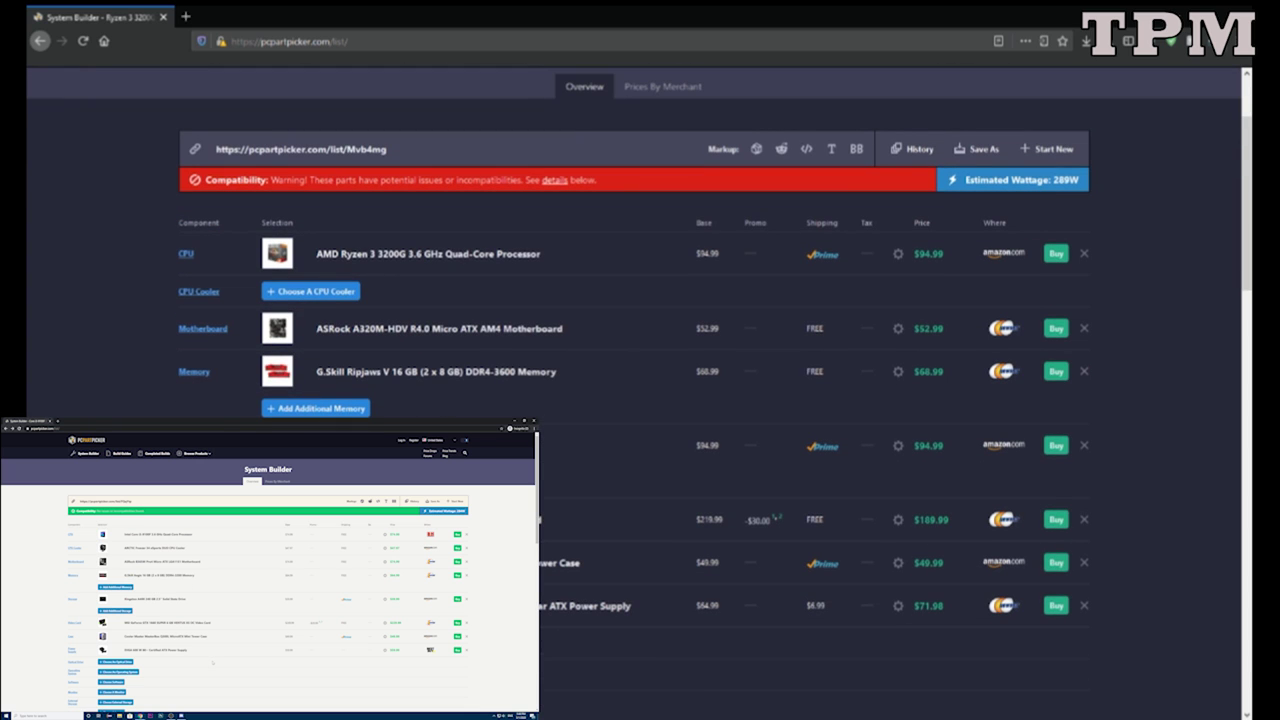
pyautogui.scroll(-3, 640, 400)
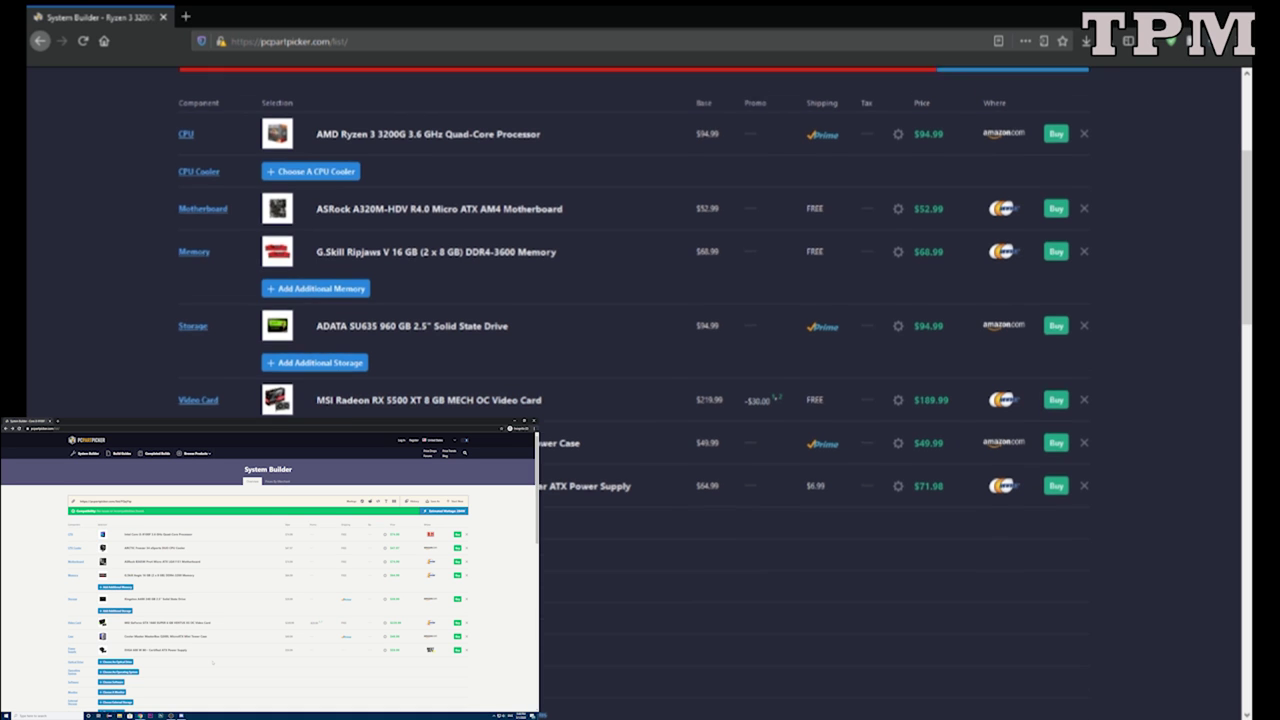
# Review the part list from the compatibility notice and selected components down to the cost totals.
pyautogui.scroll(-5, 428, 384)
pyautogui.scroll(6, 640, 400)
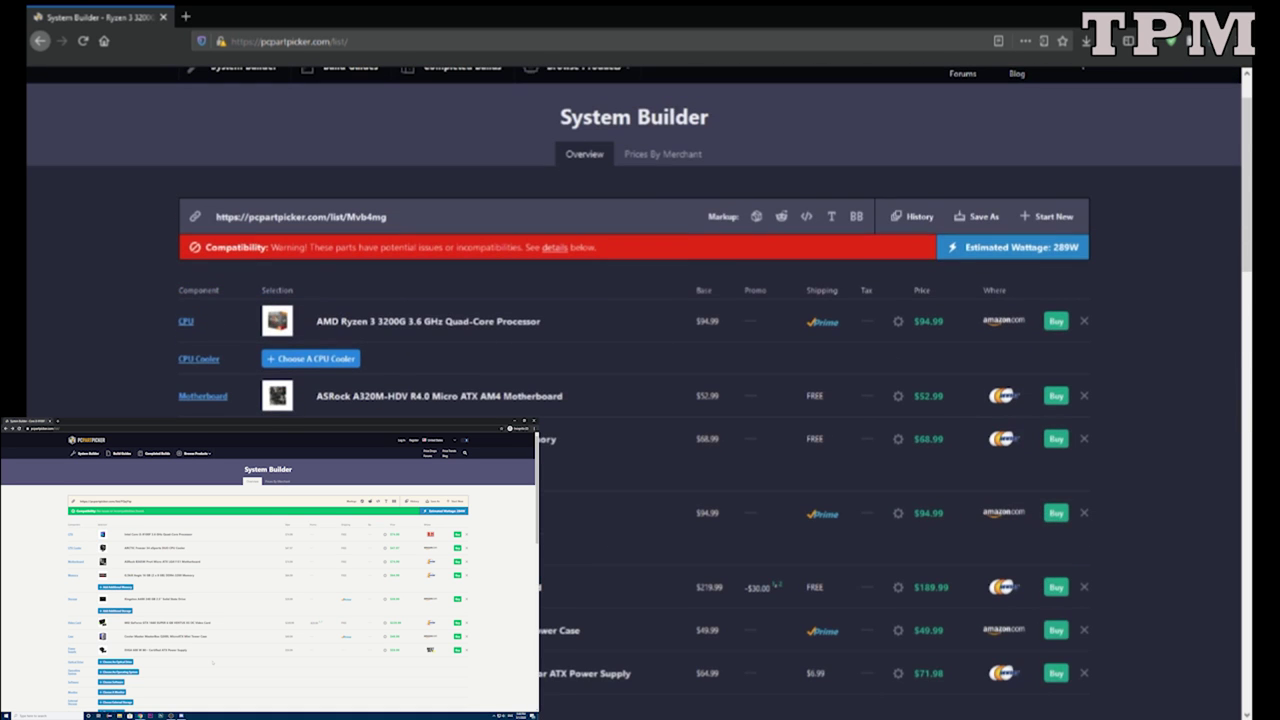
pyautogui.scroll(-4, 640, 400)
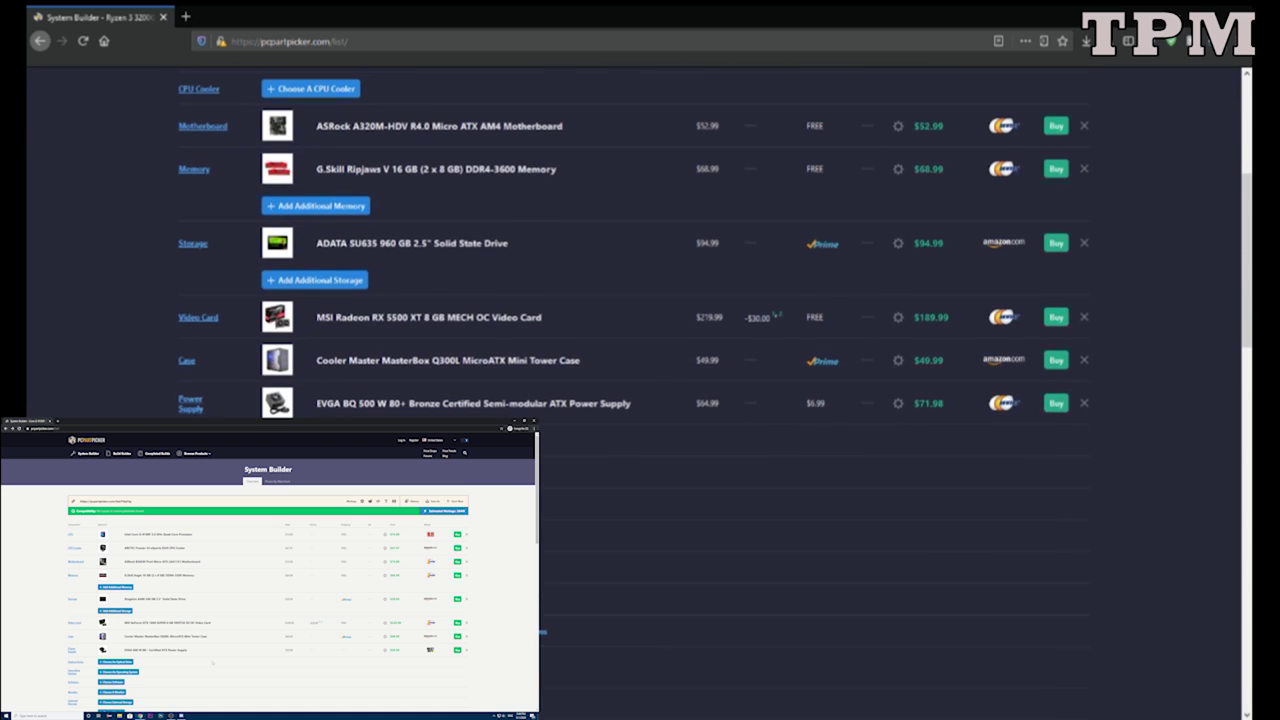
pyautogui.scroll(-5, 640, 400)
pyautogui.scroll(4, 640, 400)
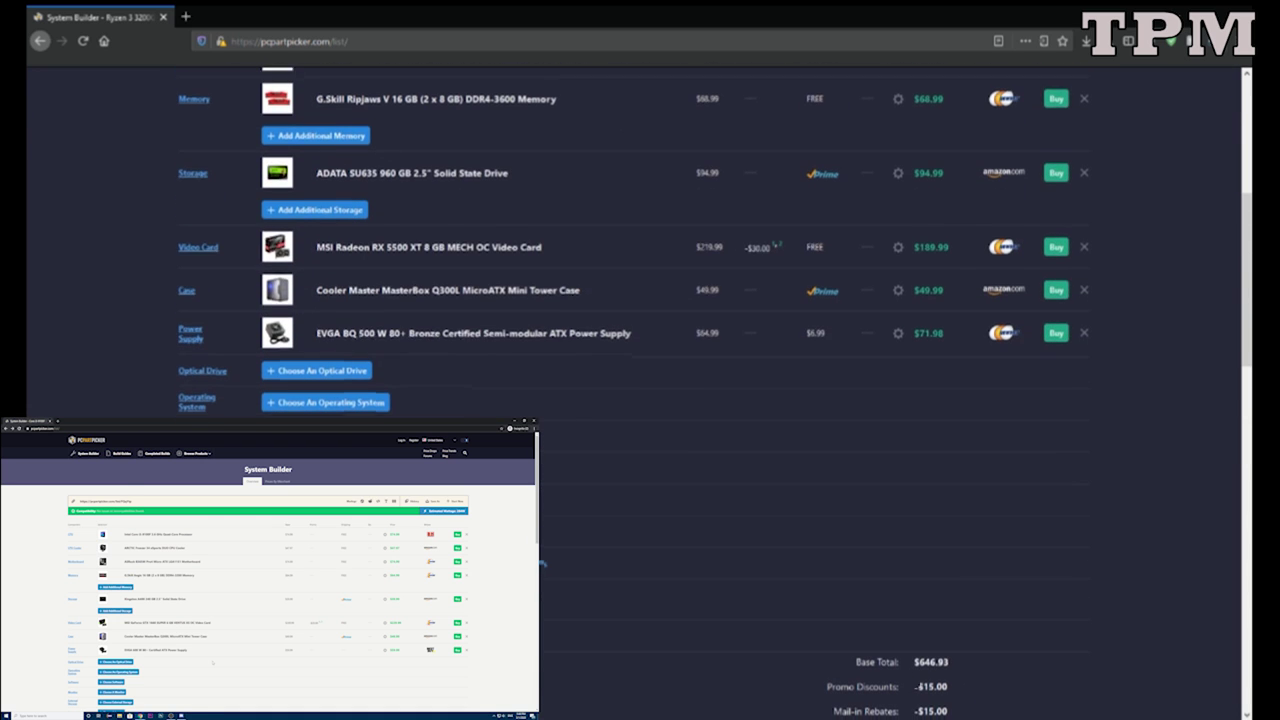
pyautogui.scroll(-2, 745, 420)
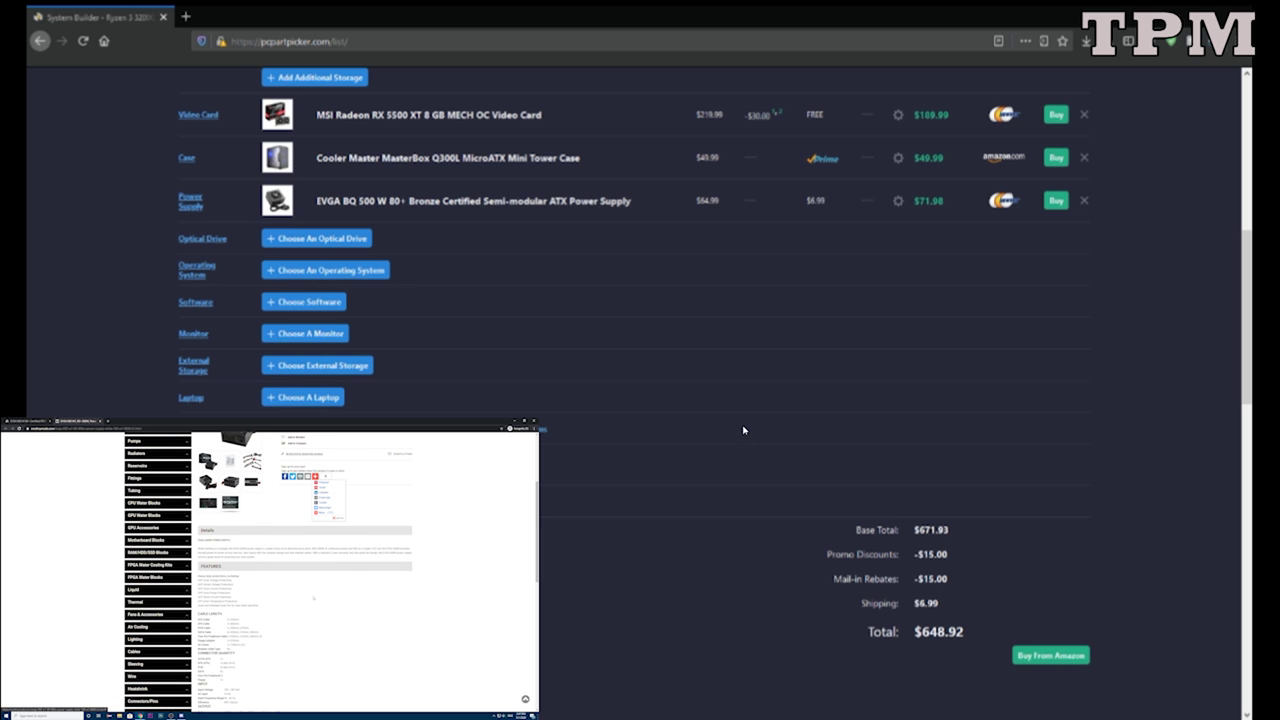
# Remove the Crucial P1, filter storage to SSDs of at least 900 GB up to $110, and add the 960 GB ADATA SU635.
pyautogui.scroll(3, 744, 430)
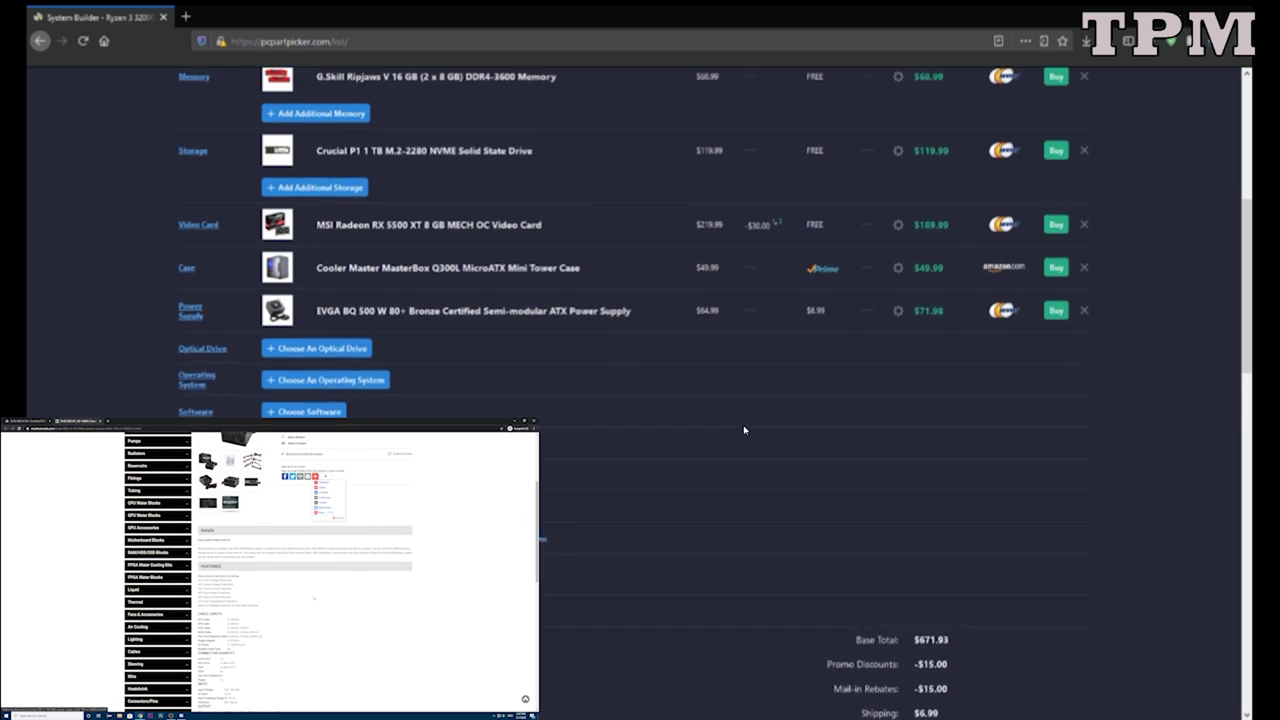
pyautogui.scroll(1, 744, 430)
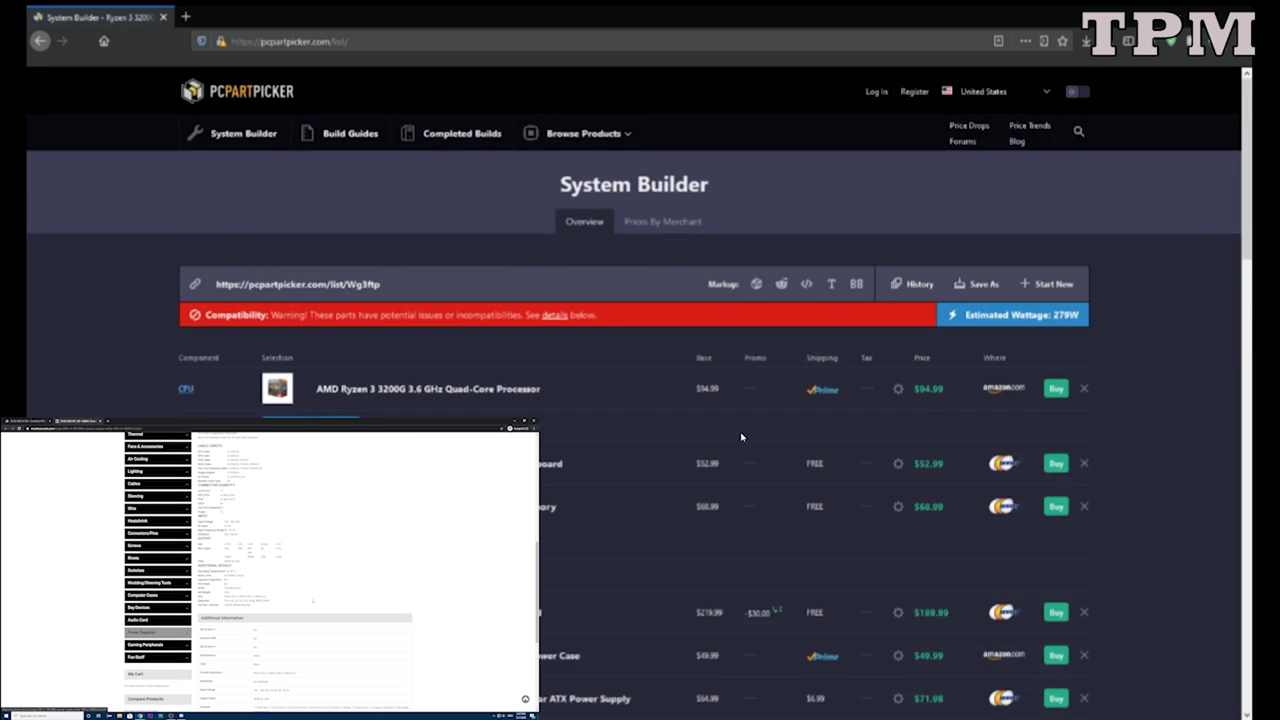
pyautogui.scroll(-2, 741, 438)
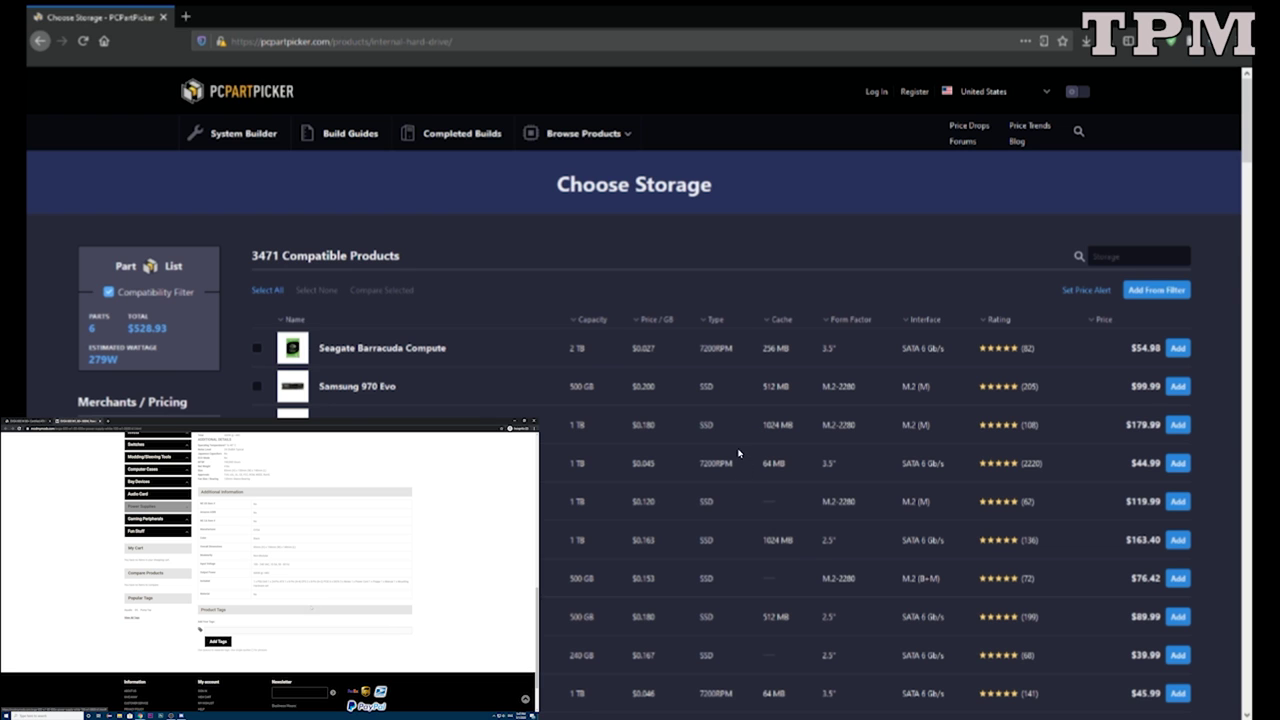
pyautogui.scroll(-2, 566, 488)
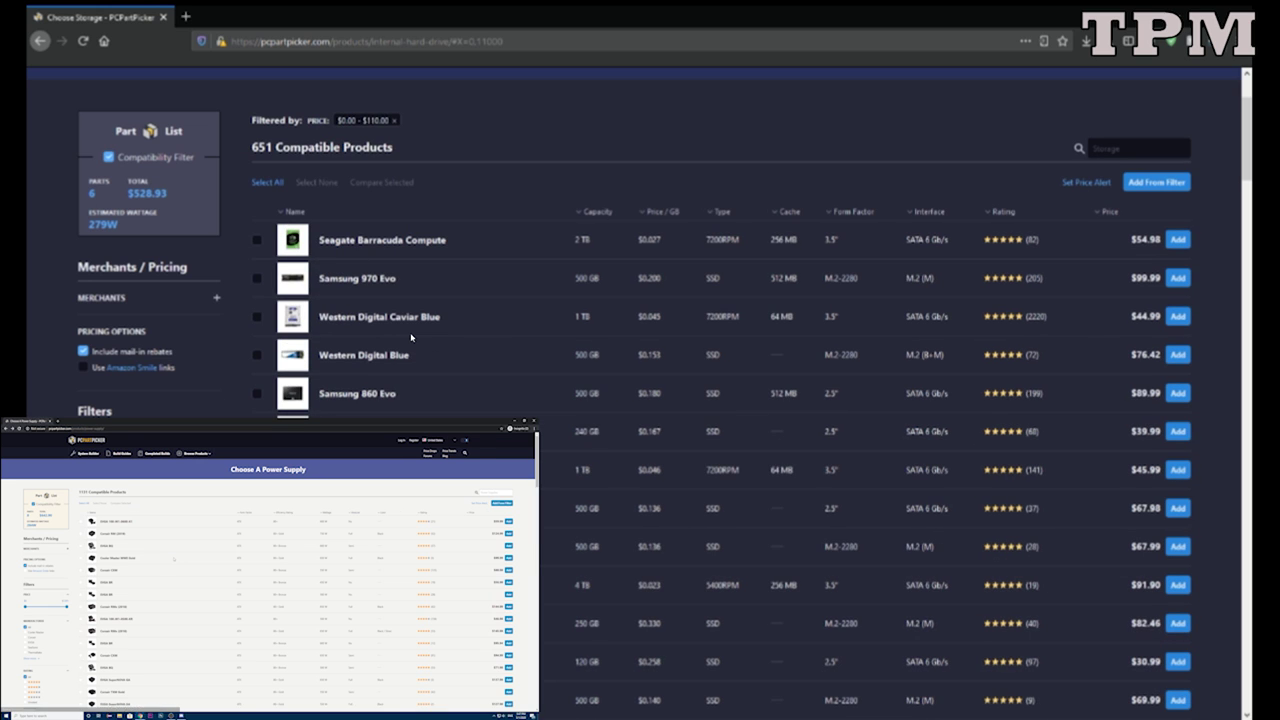
pyautogui.scroll(-3, 333, 375)
pyautogui.scroll(-1, 333, 375)
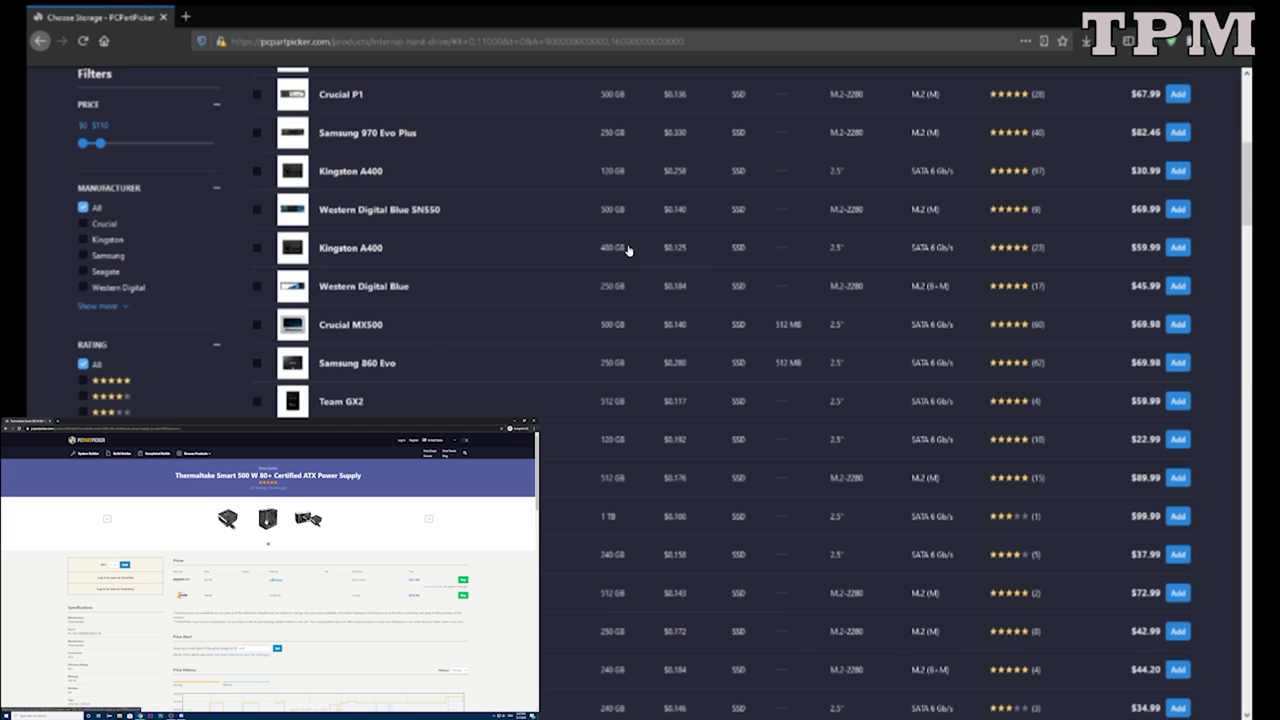
pyautogui.scroll(1, 630, 246)
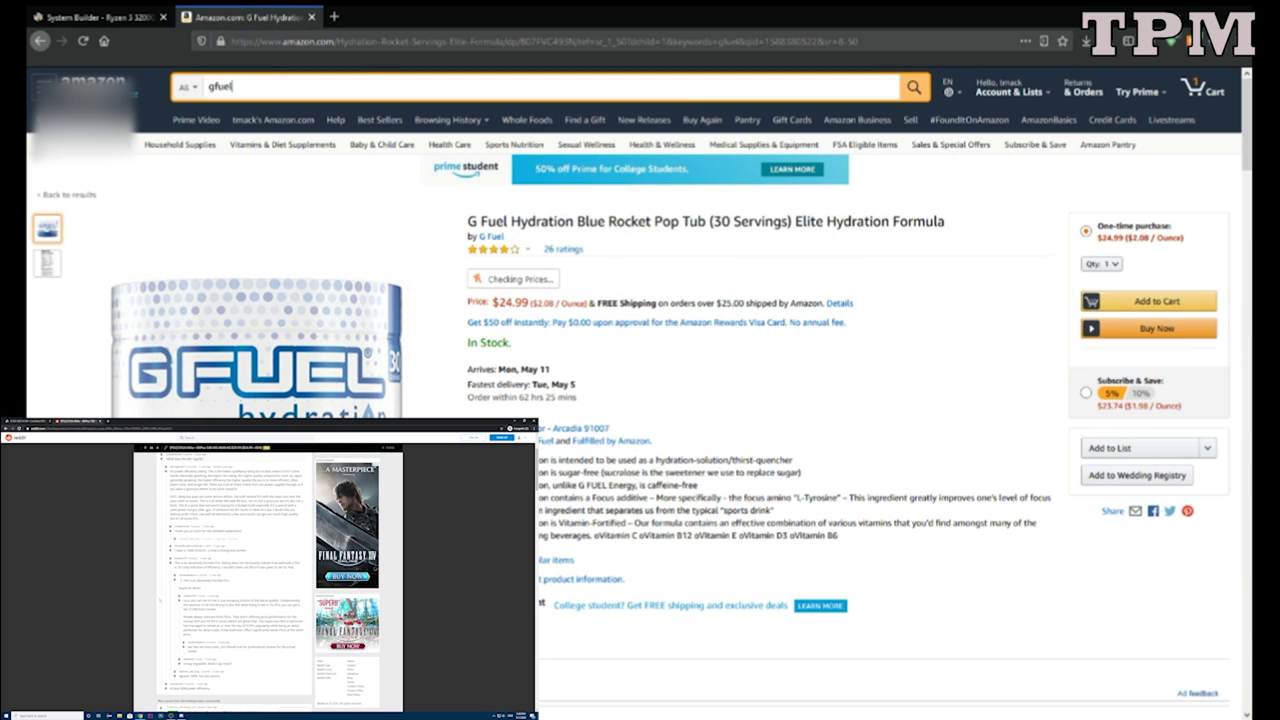
# Switch from the Amazon product page back to the PCPartPicker list and review its totals and components.
pyautogui.hotkey('ctrl', 'l')
pyautogui.press('Escape')
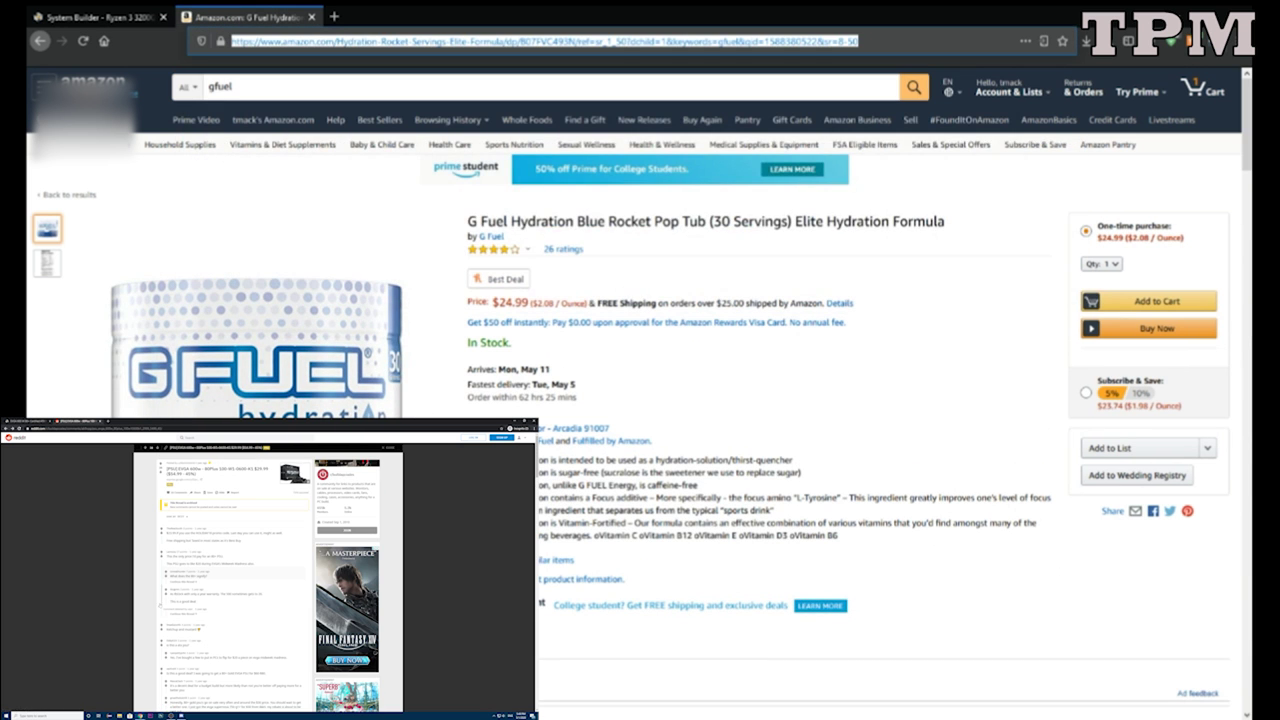
pyautogui.click(95, 17)
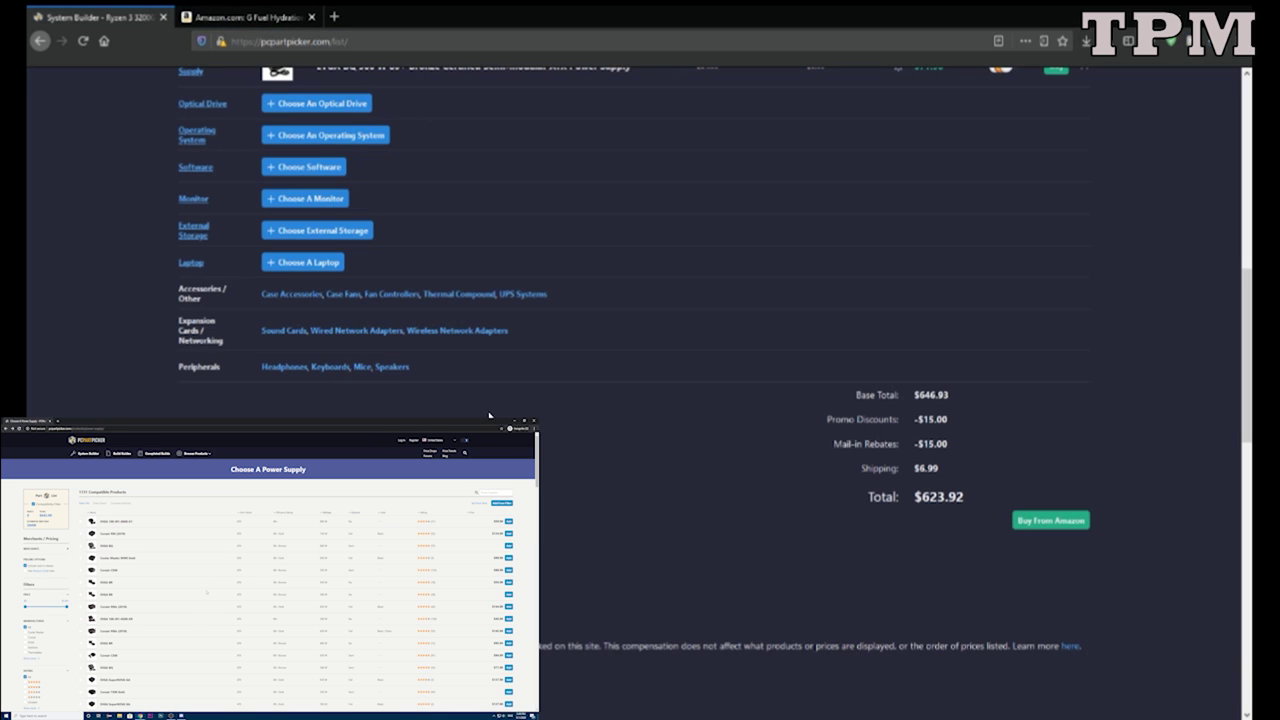
pyautogui.scroll(1, 715, 390)
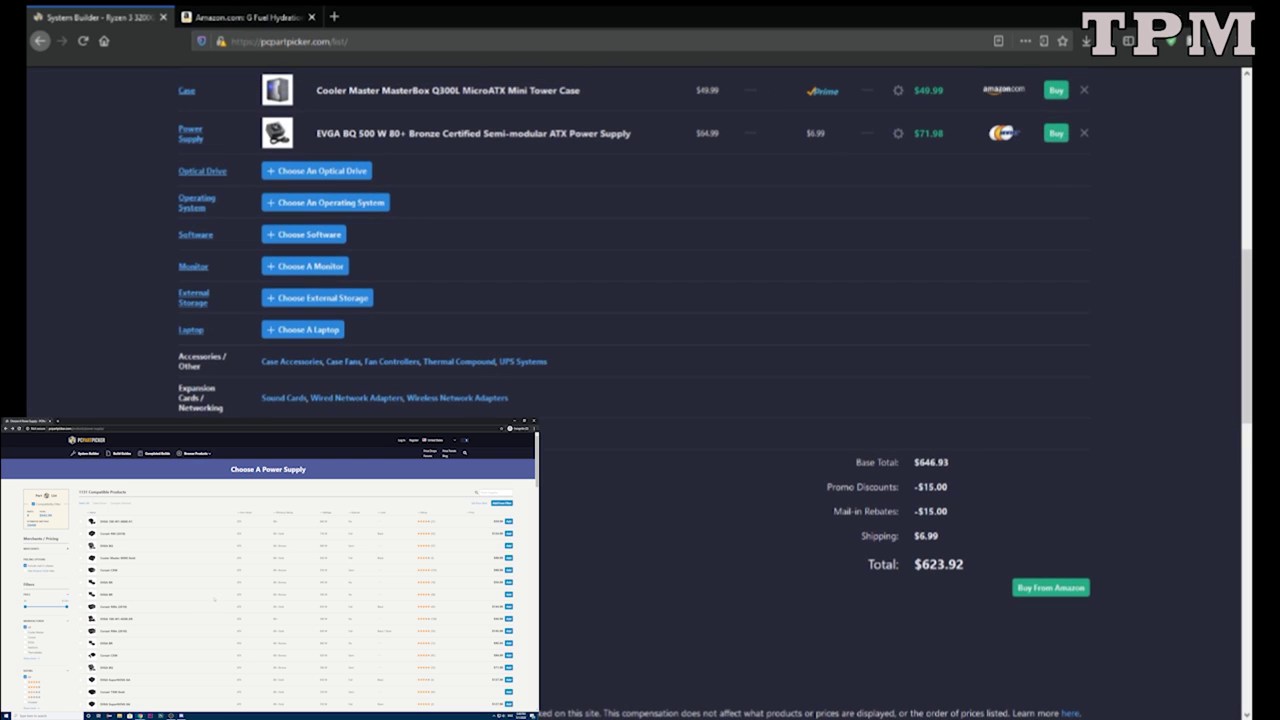
pyautogui.scroll(6, 739, 511)
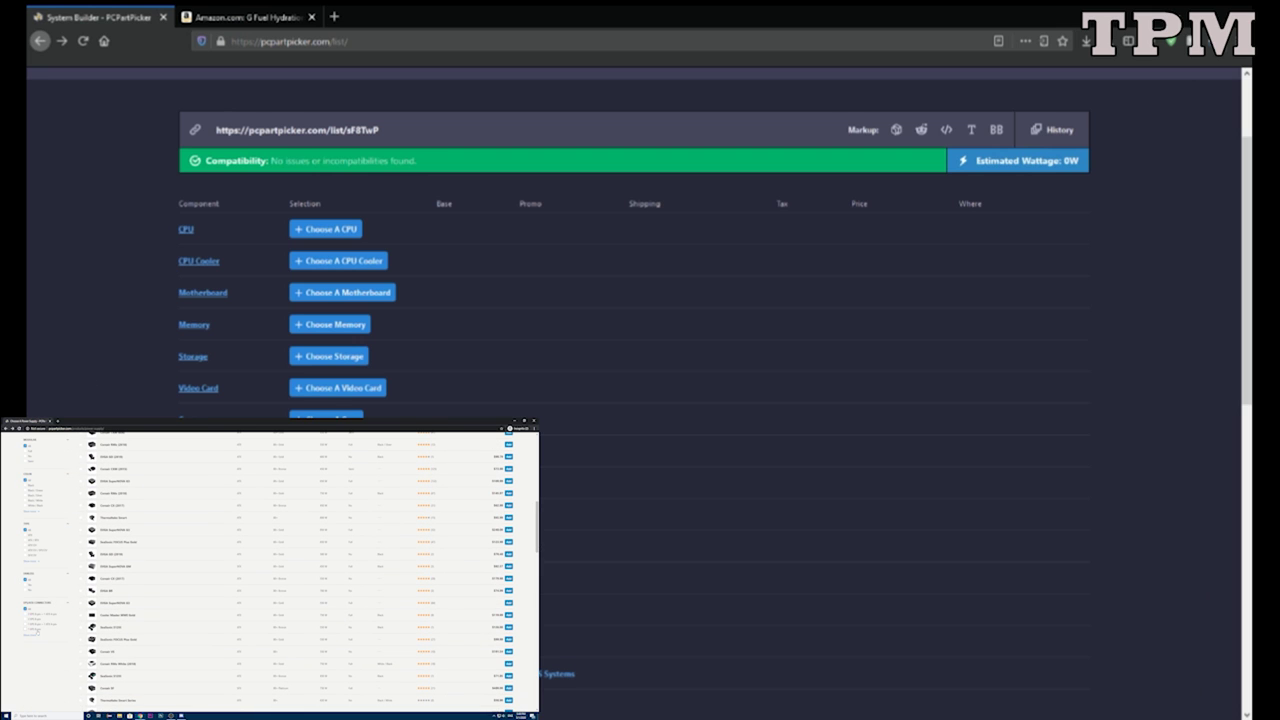
# Search the compatible CPUs for 3200 and add the AMD Ryzen 3 3200G to the empty part list.
pyautogui.scroll(3, 640, 390)
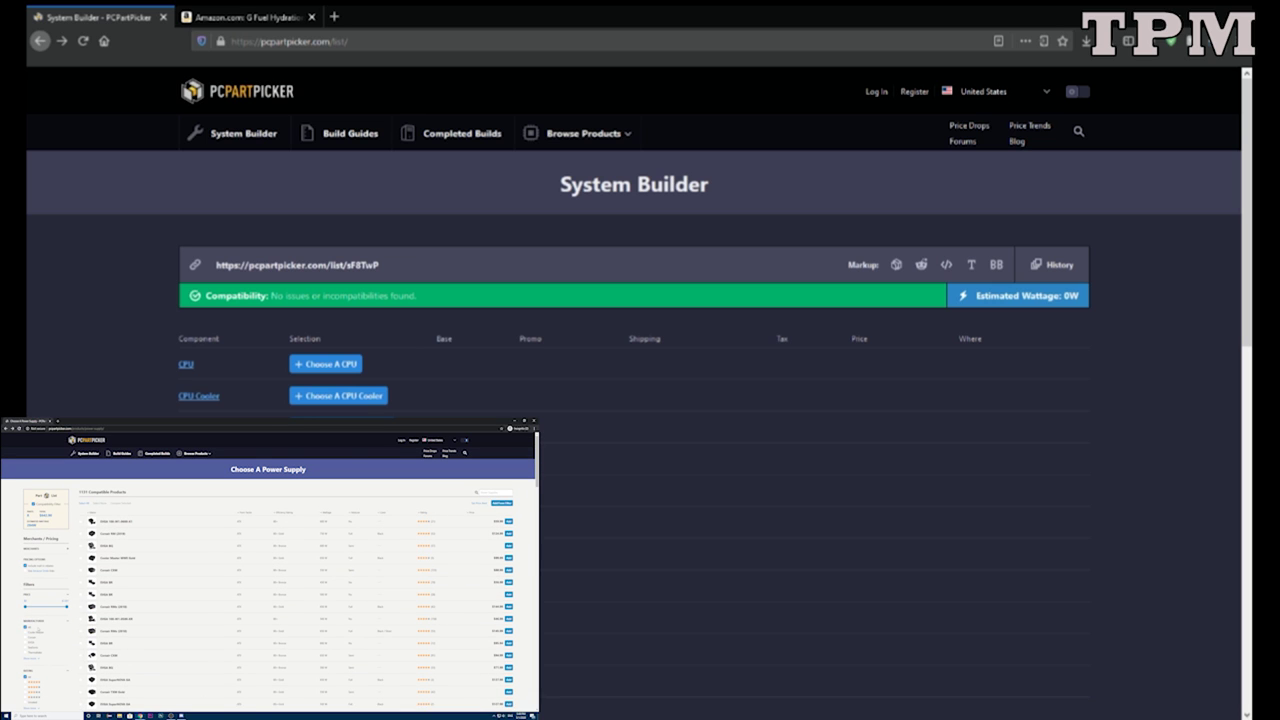
pyautogui.click(326, 364)
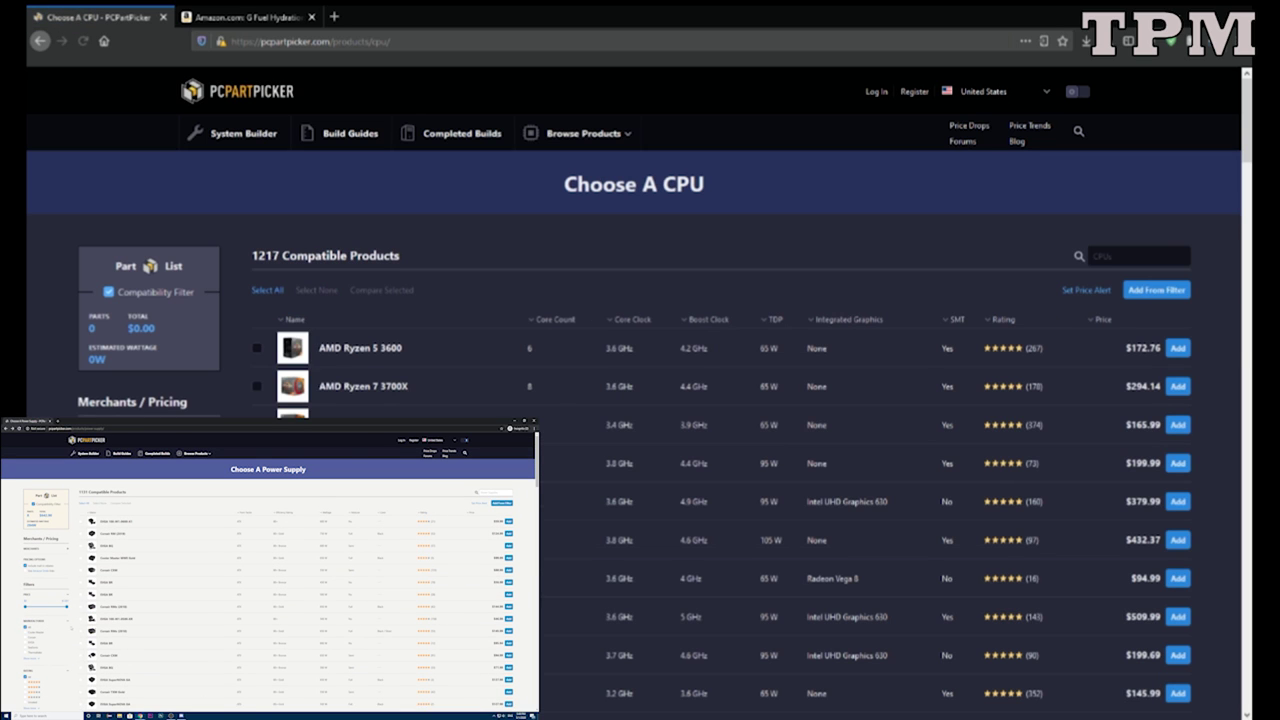
pyautogui.click(1139, 256)
pyautogui.write('3200')
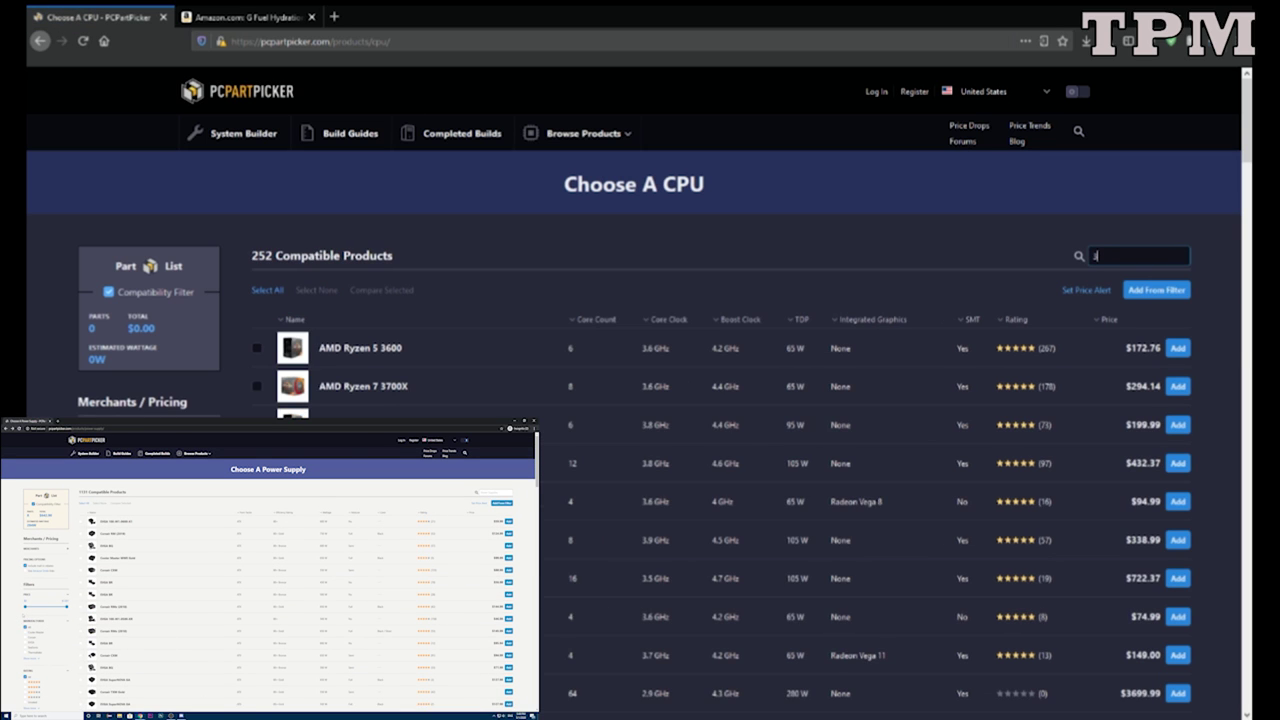
pyautogui.click(1177, 348)
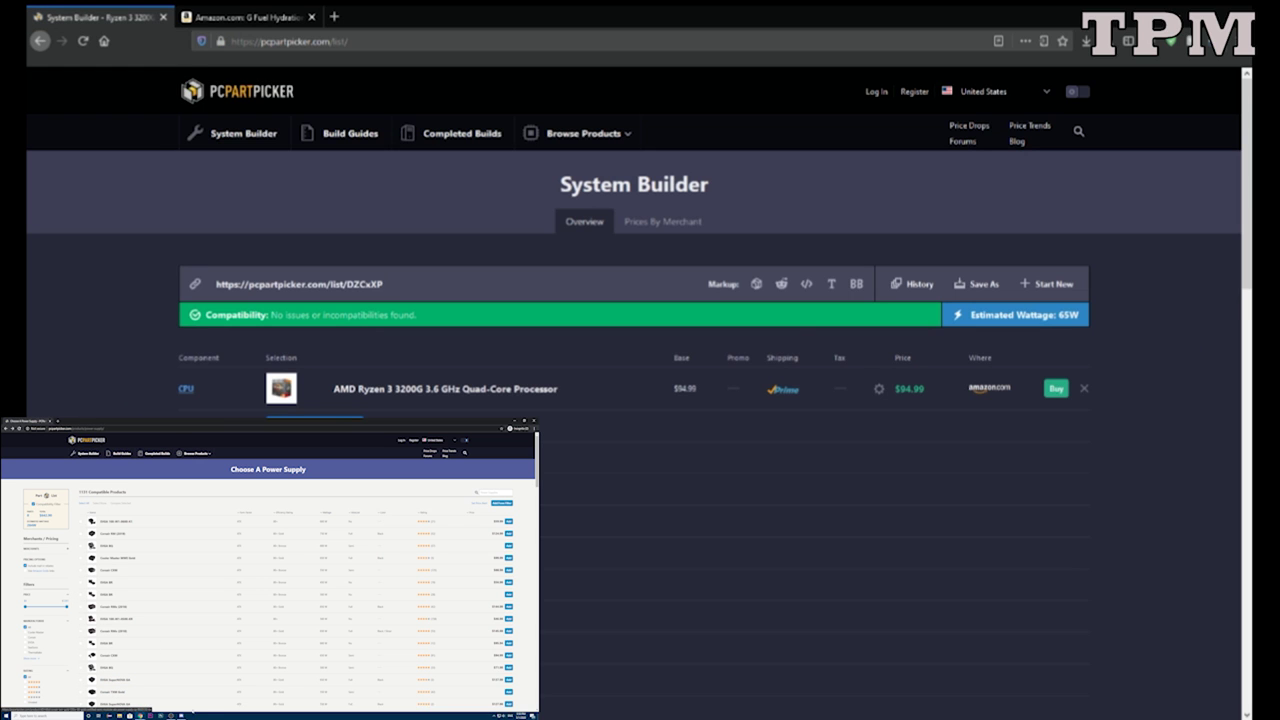
# Open the motherboard selection for the new list and browse the compatible models.
pyautogui.click(314, 421)
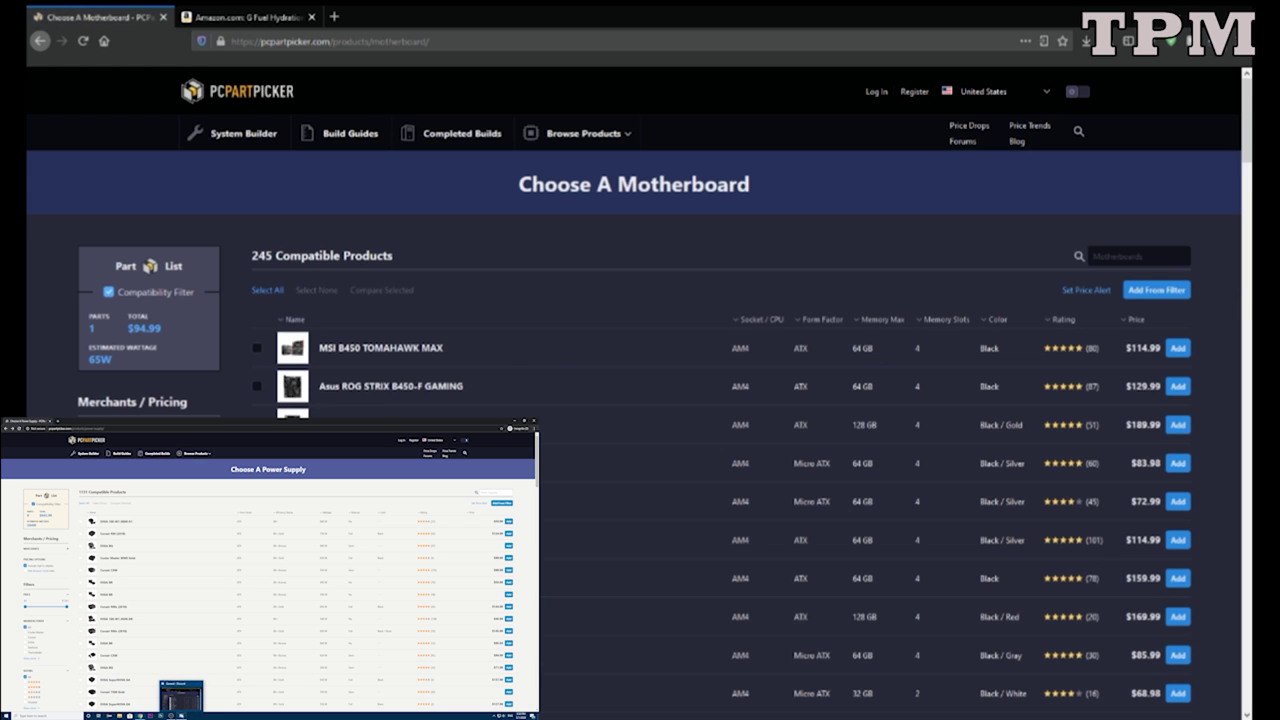
pyautogui.scroll(-2, 640, 400)
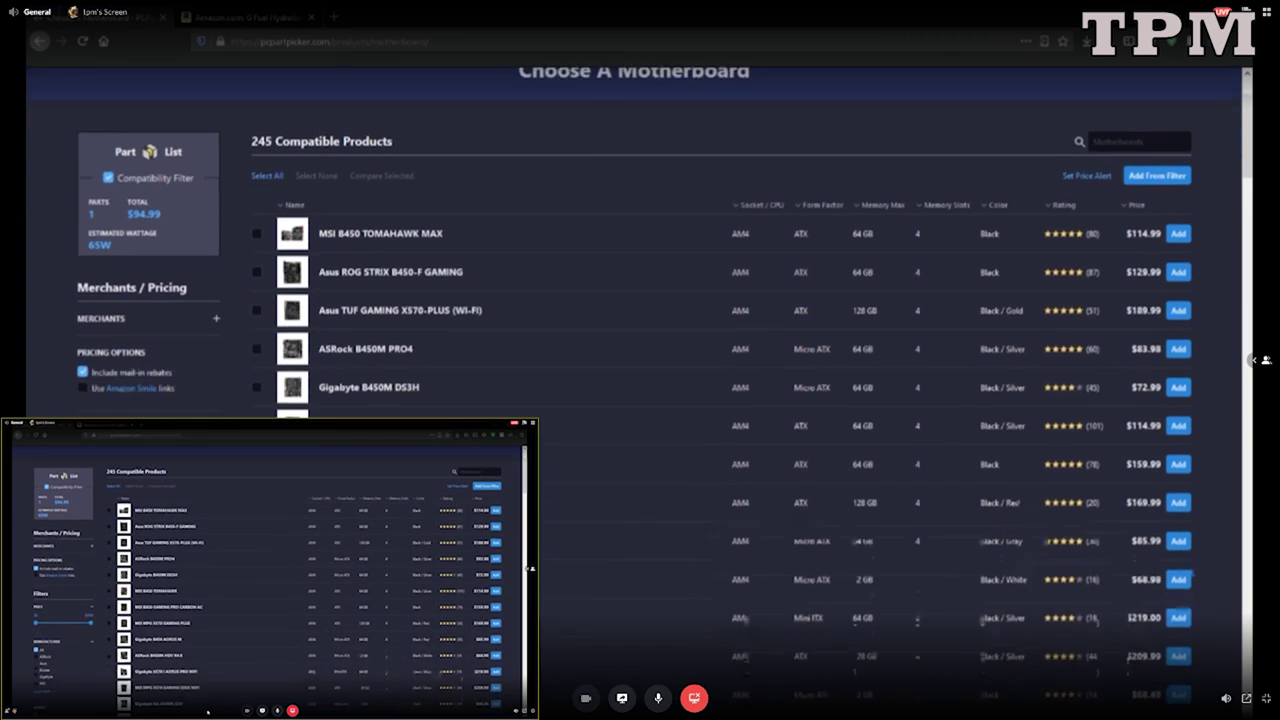
pyautogui.scroll(-4, 665, 442)
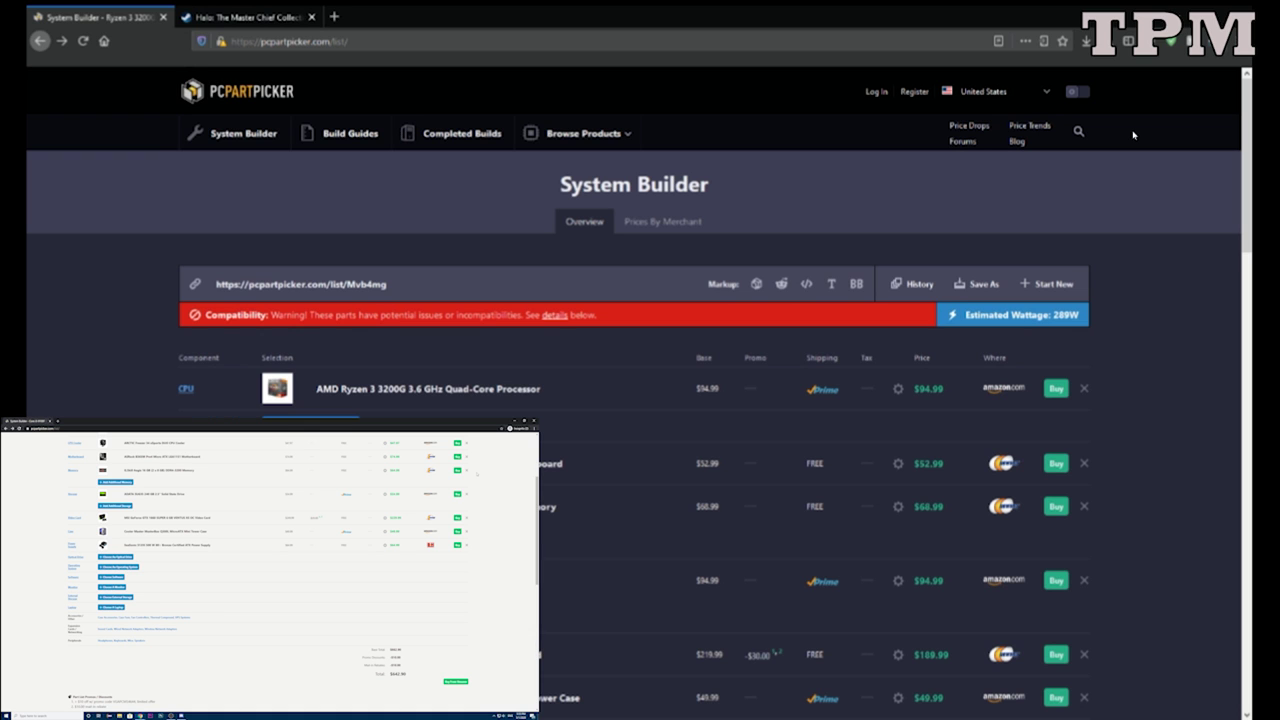
# Review the original part list's component prices and cost totals.
pyautogui.scroll(-5, 1133, 134)
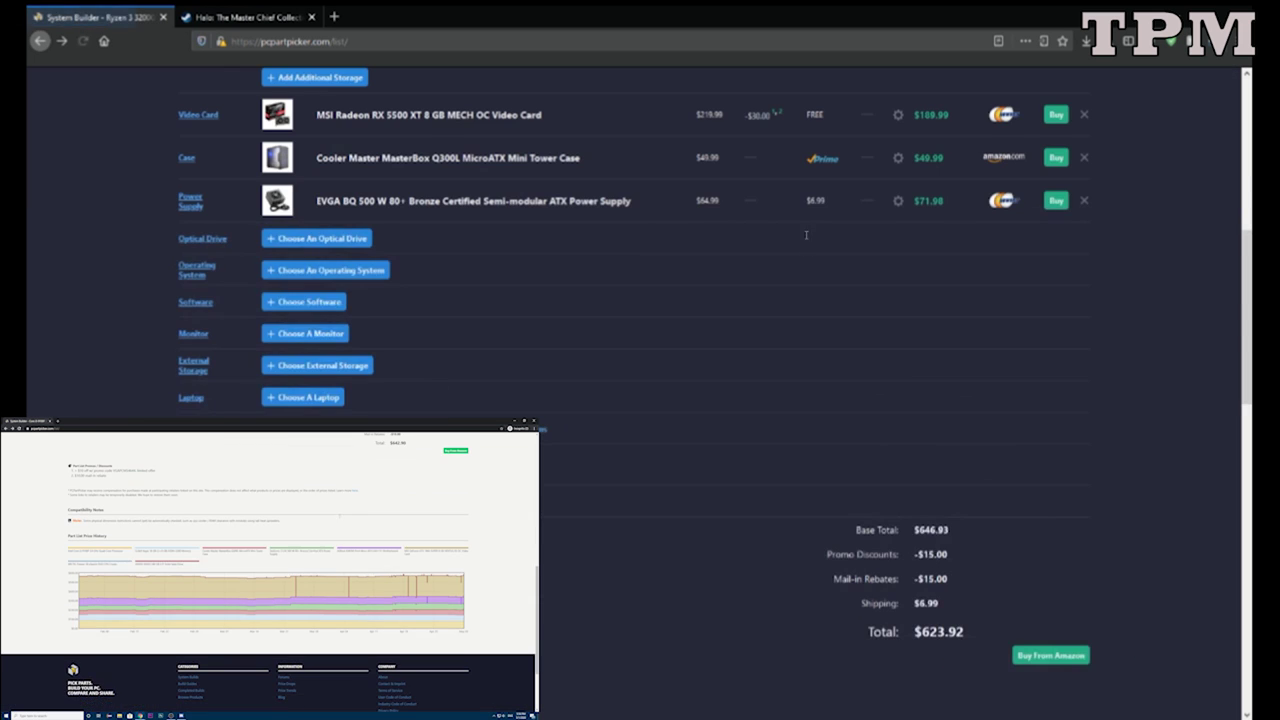
pyautogui.scroll(-1, 739, 262)
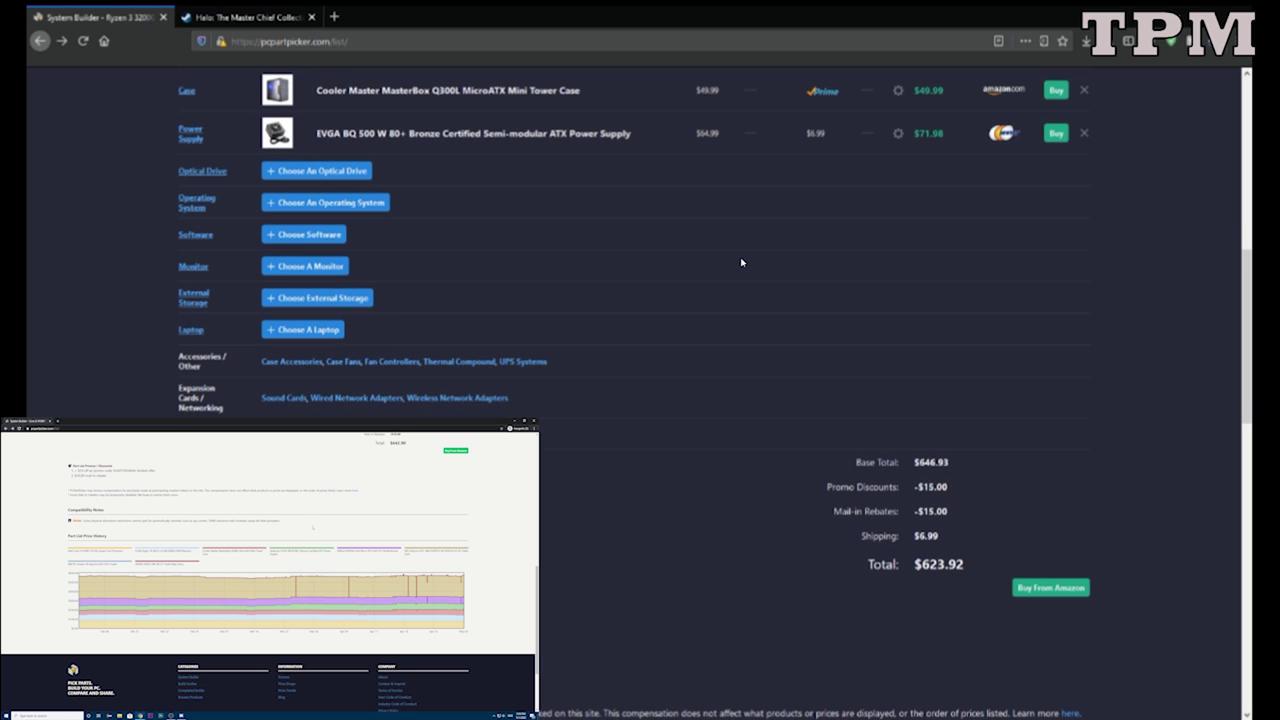
pyautogui.scroll(8, 741, 262)
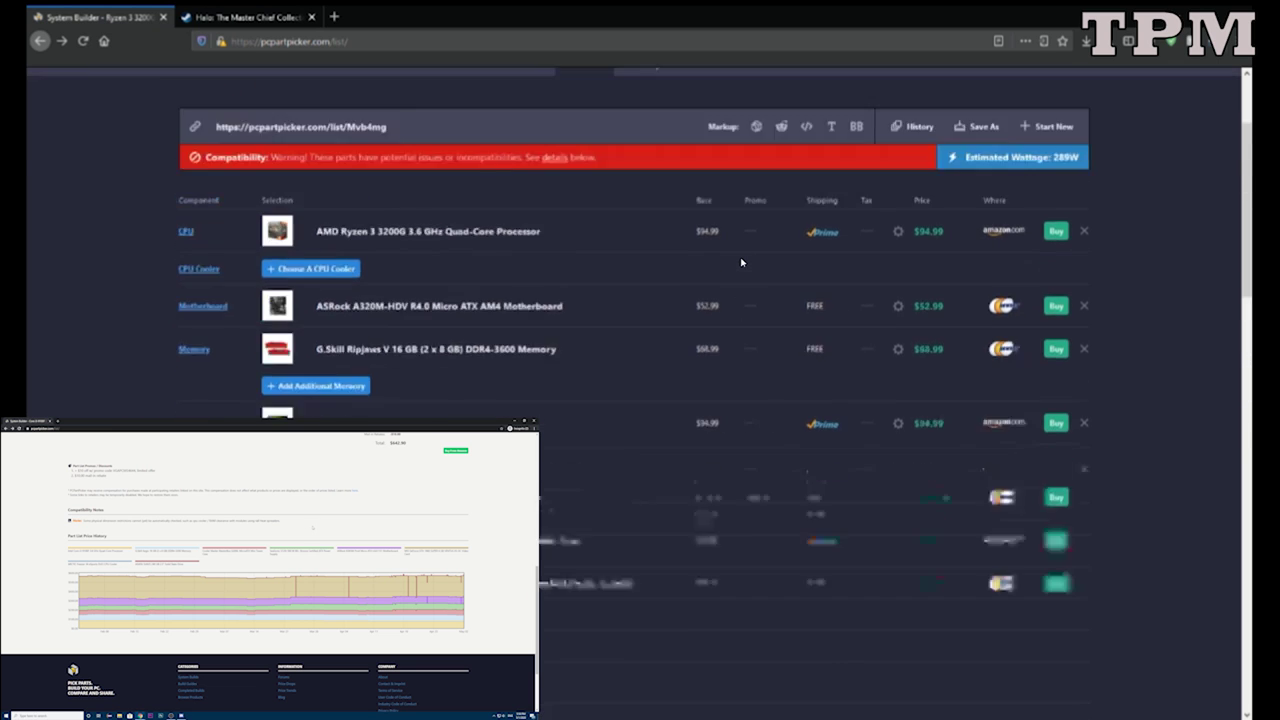
pyautogui.scroll(-8, 741, 262)
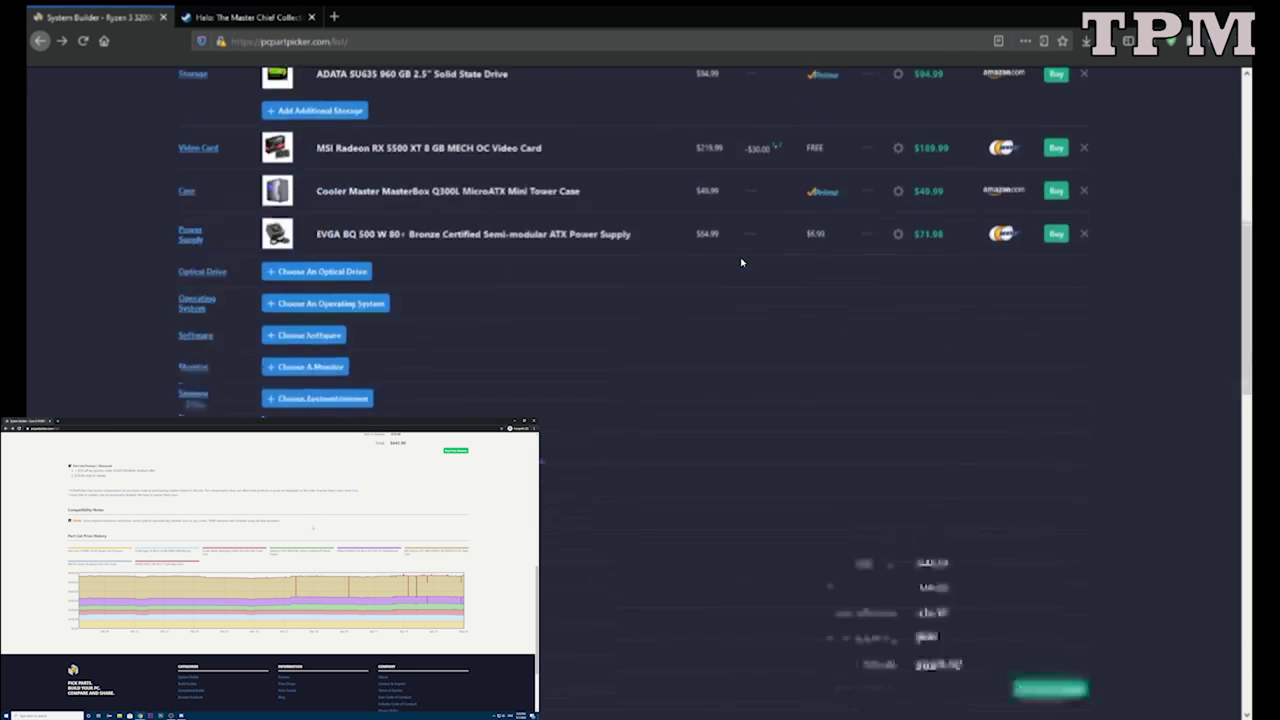
pyautogui.scroll(2, 741, 262)
pyautogui.scroll(3, 741, 262)
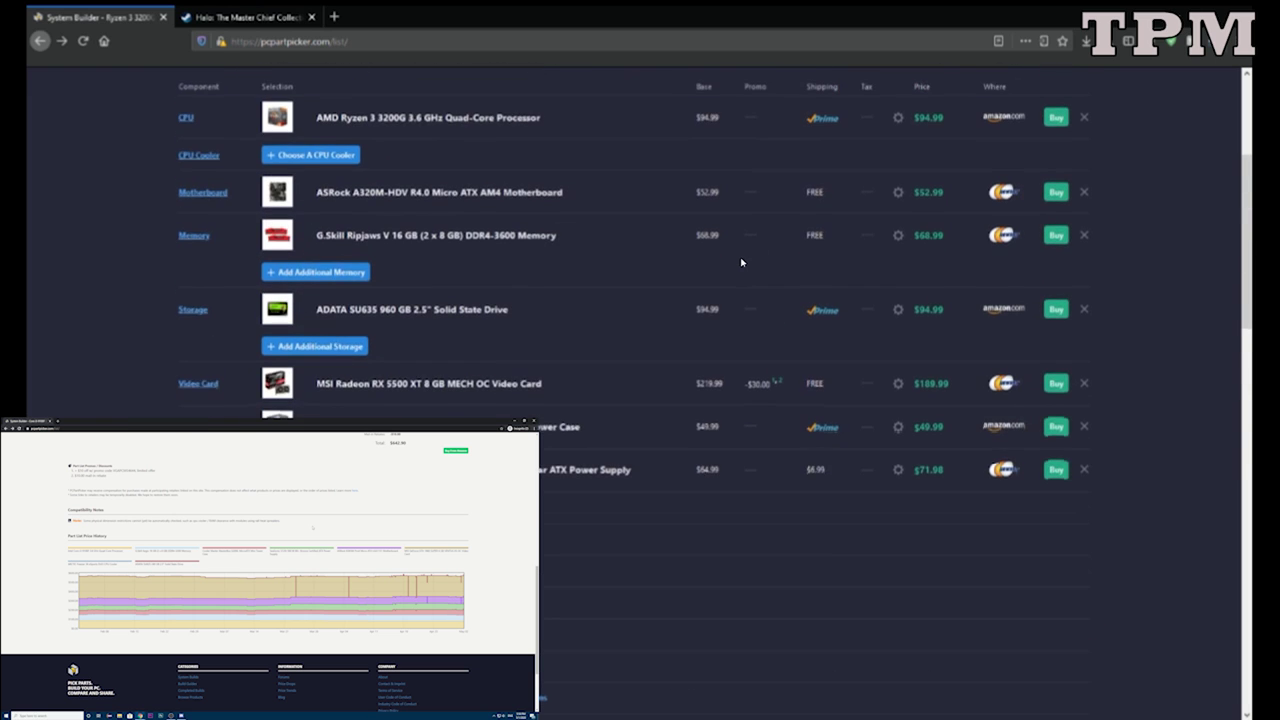
pyautogui.scroll(-2, 741, 262)
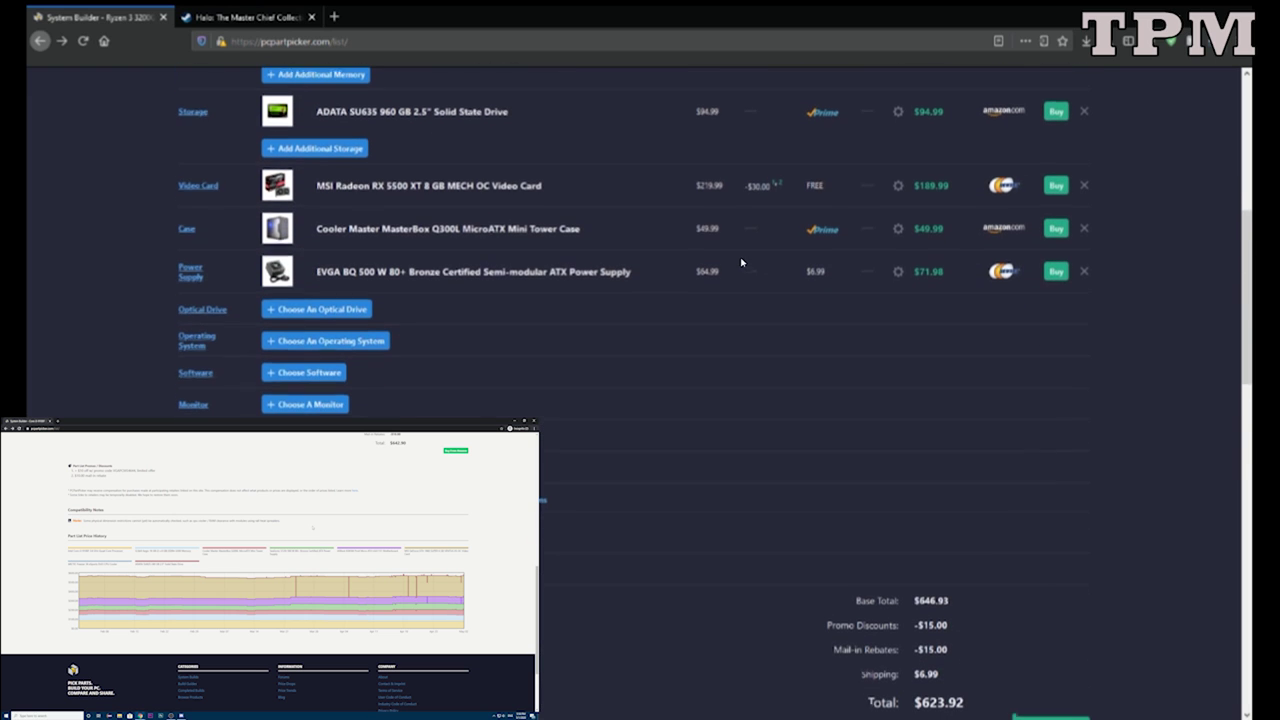
# Remove the Cooler Master MasterBox Q300L and filter the compatible cases to MicroATX Mid Tower and MicroATX Mini Tower up to $68.
pyautogui.scroll(4, 741, 262)
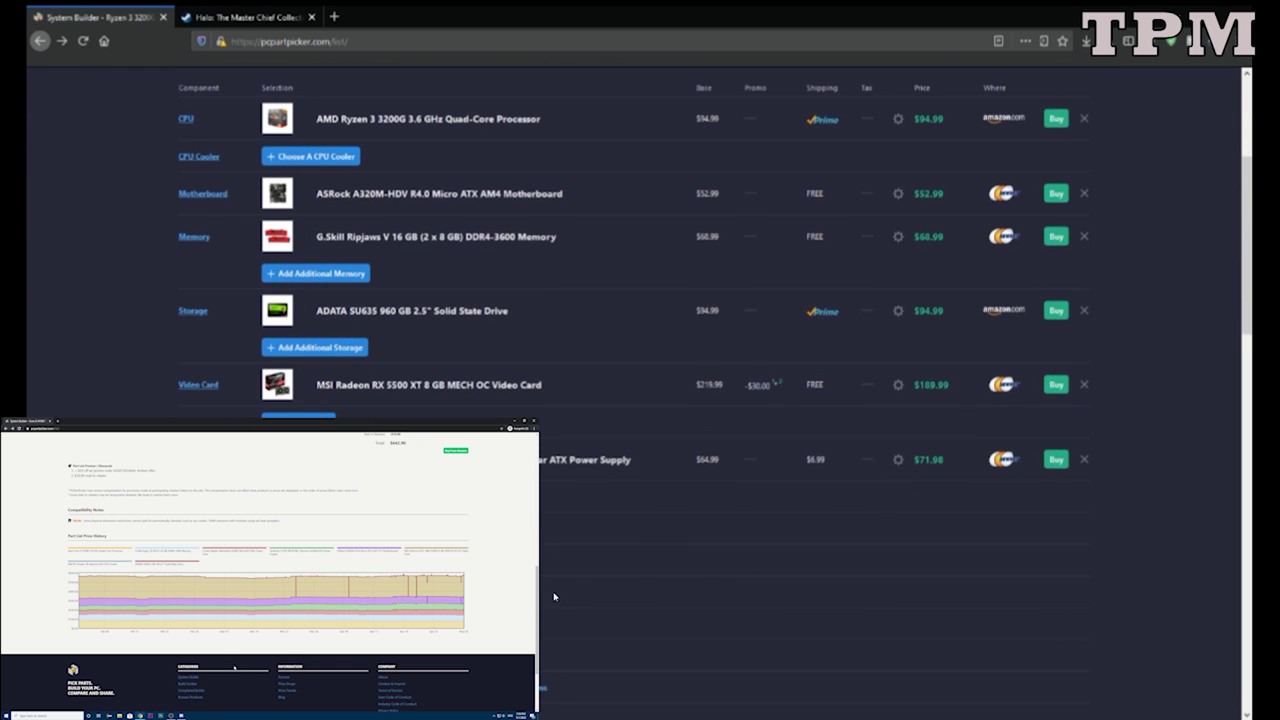
pyautogui.click(298, 420)
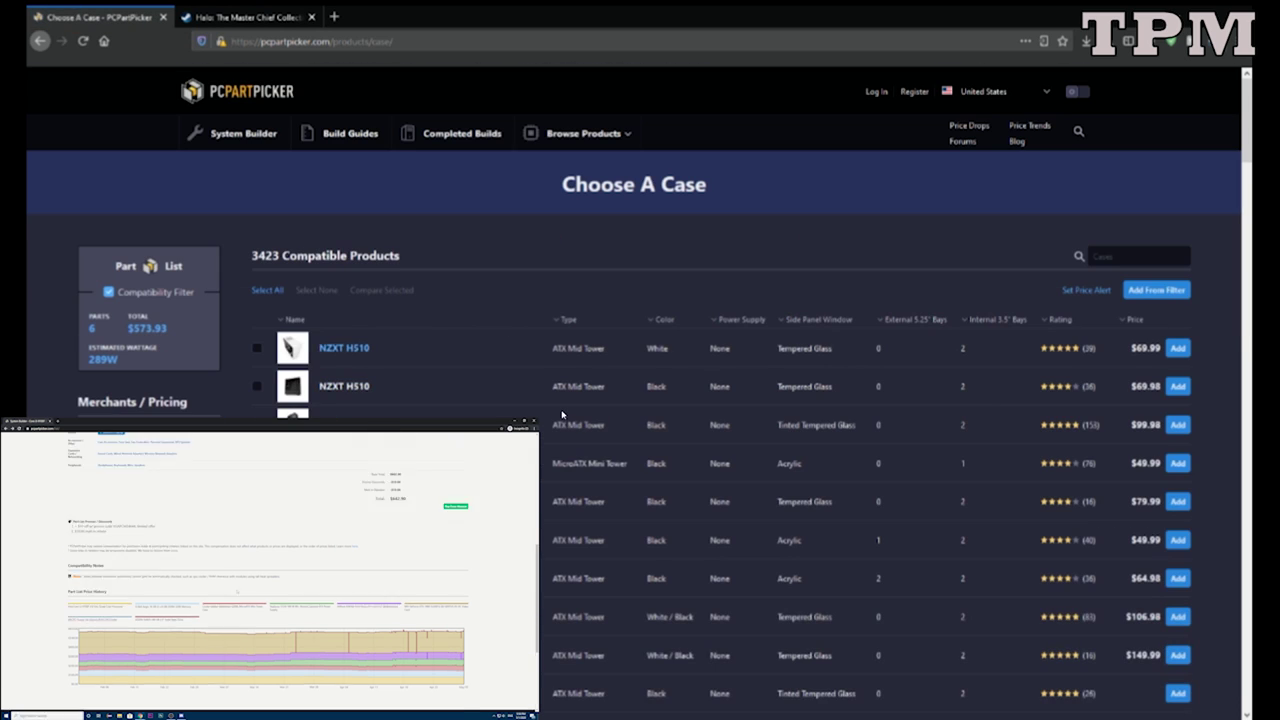
pyautogui.scroll(-1, 296, 375)
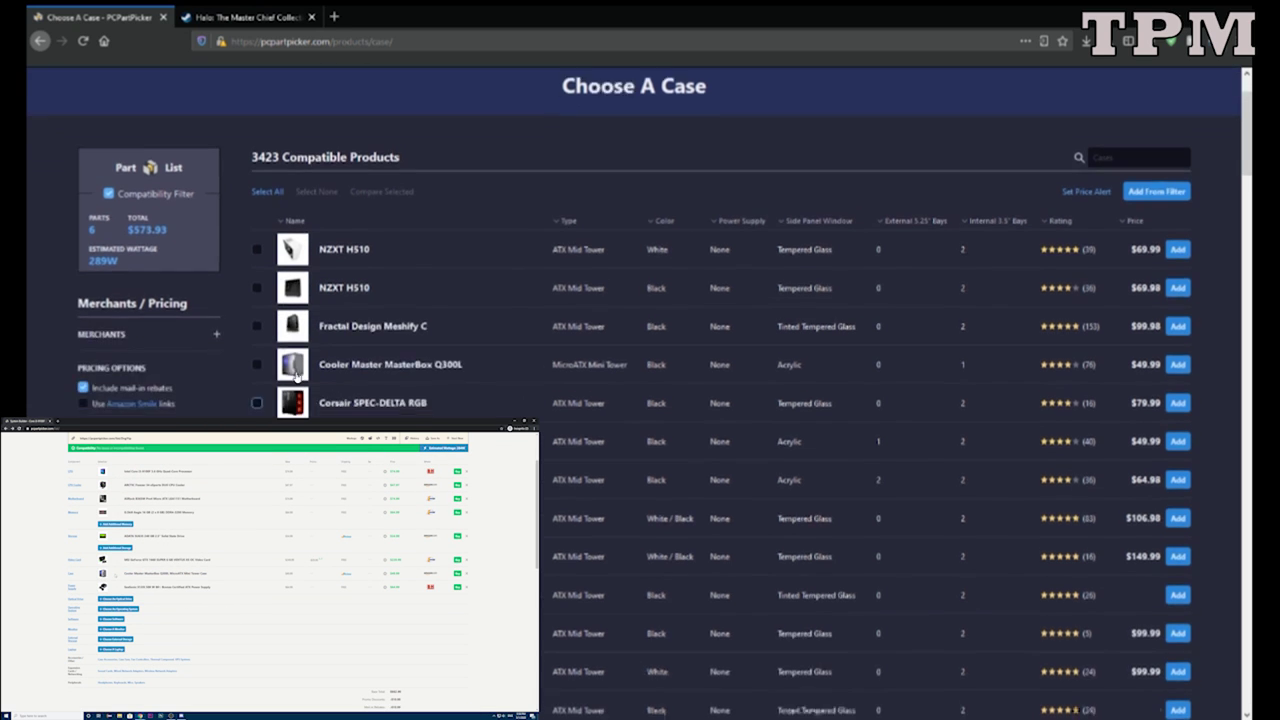
pyautogui.scroll(-1, 296, 375)
pyautogui.moveTo(237, 380); pyautogui.dragTo(214, 384)
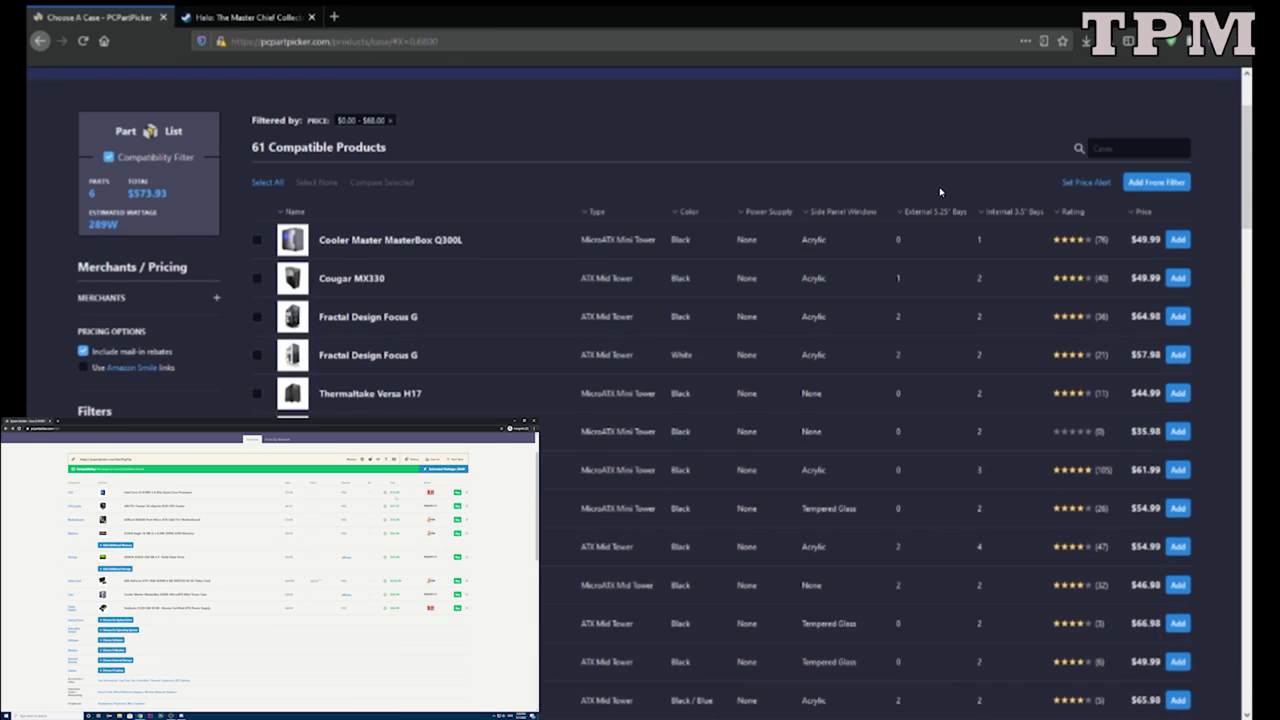
pyautogui.scroll(-4, 940, 192)
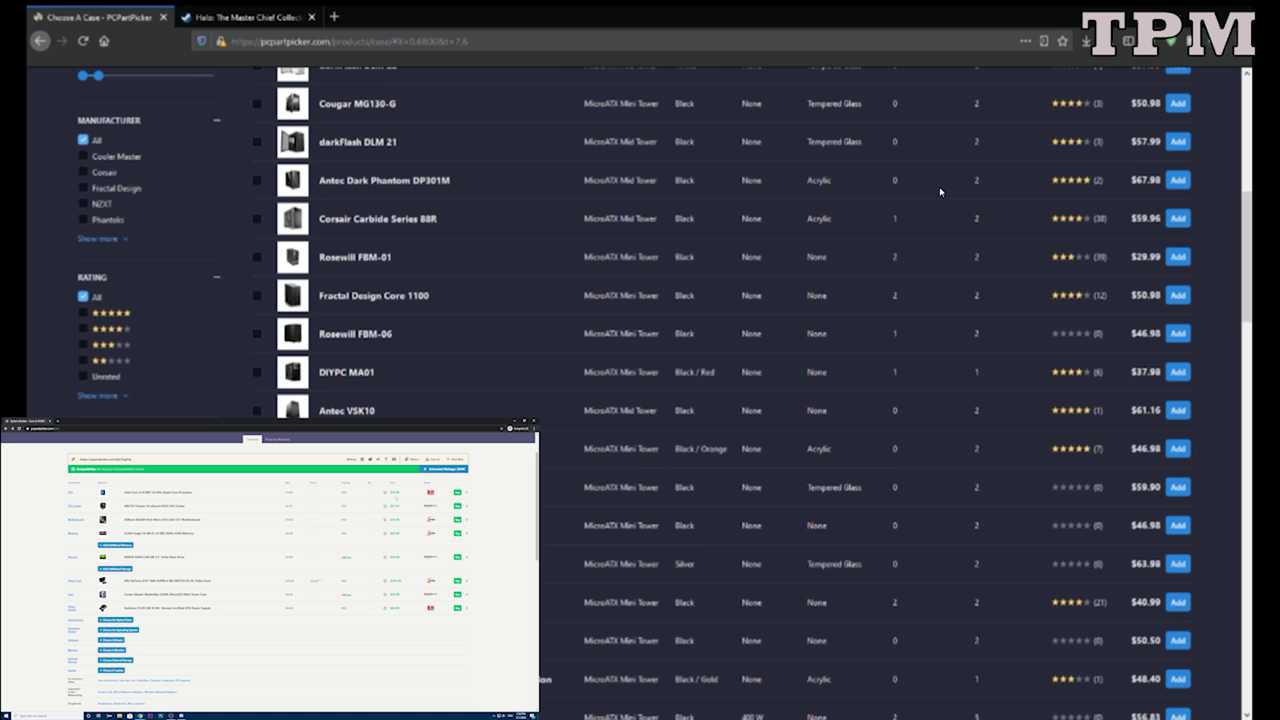
# Compare the filtered MicroATX cases and add the Cooler Master MasterBox Q300L to the part list.
pyautogui.scroll(6, 391, 284)
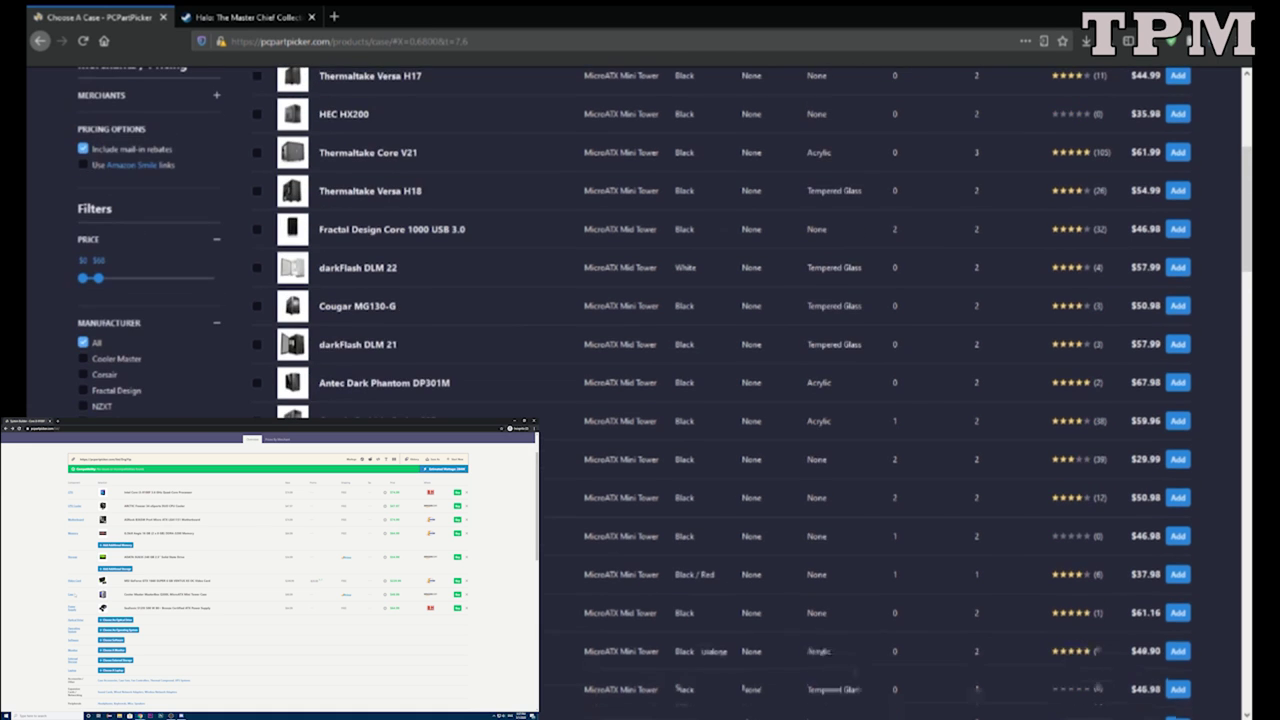
pyautogui.scroll(-2, 640, 390)
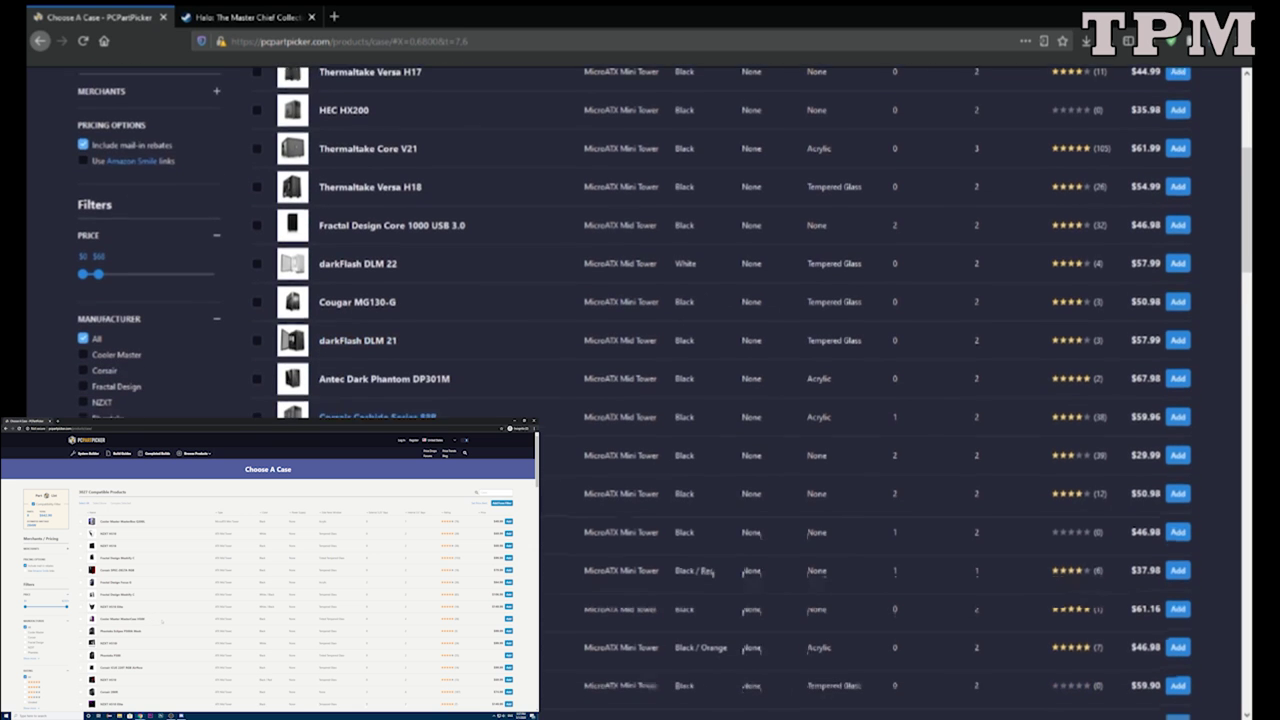
pyautogui.scroll(-2, 660, 390)
pyautogui.scroll(-3, 640, 390)
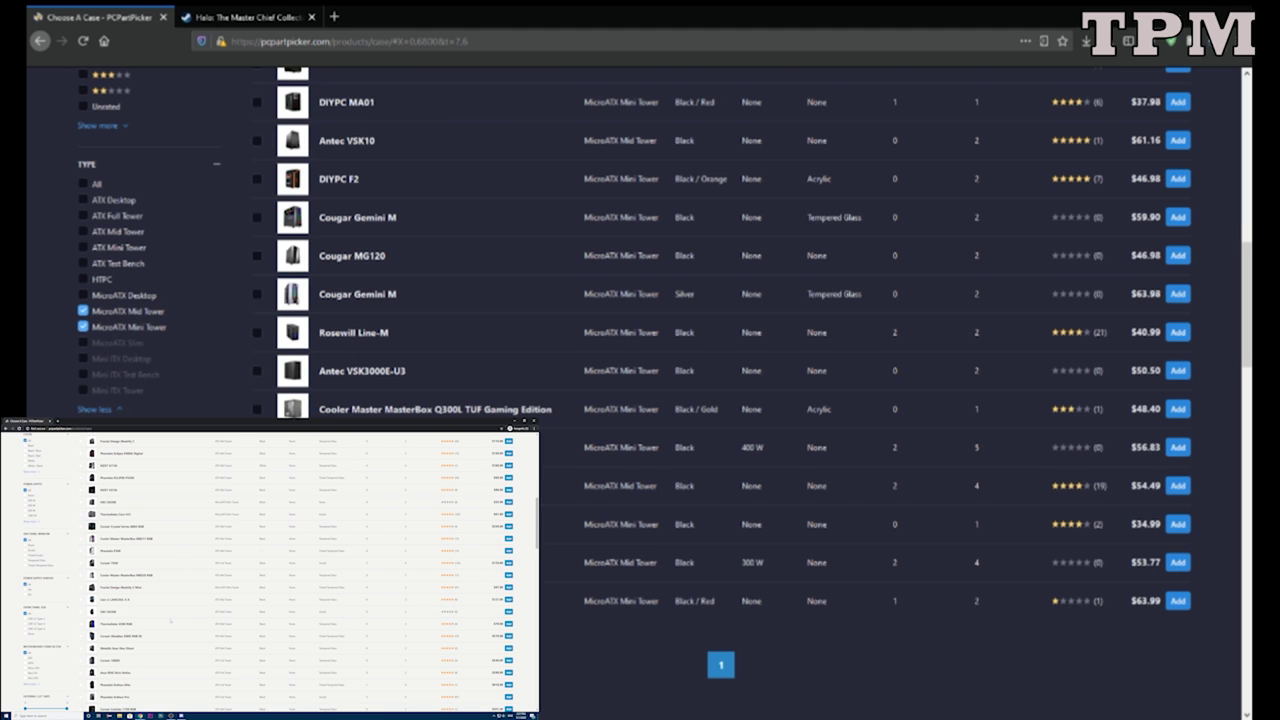
pyautogui.scroll(15, 640, 390)
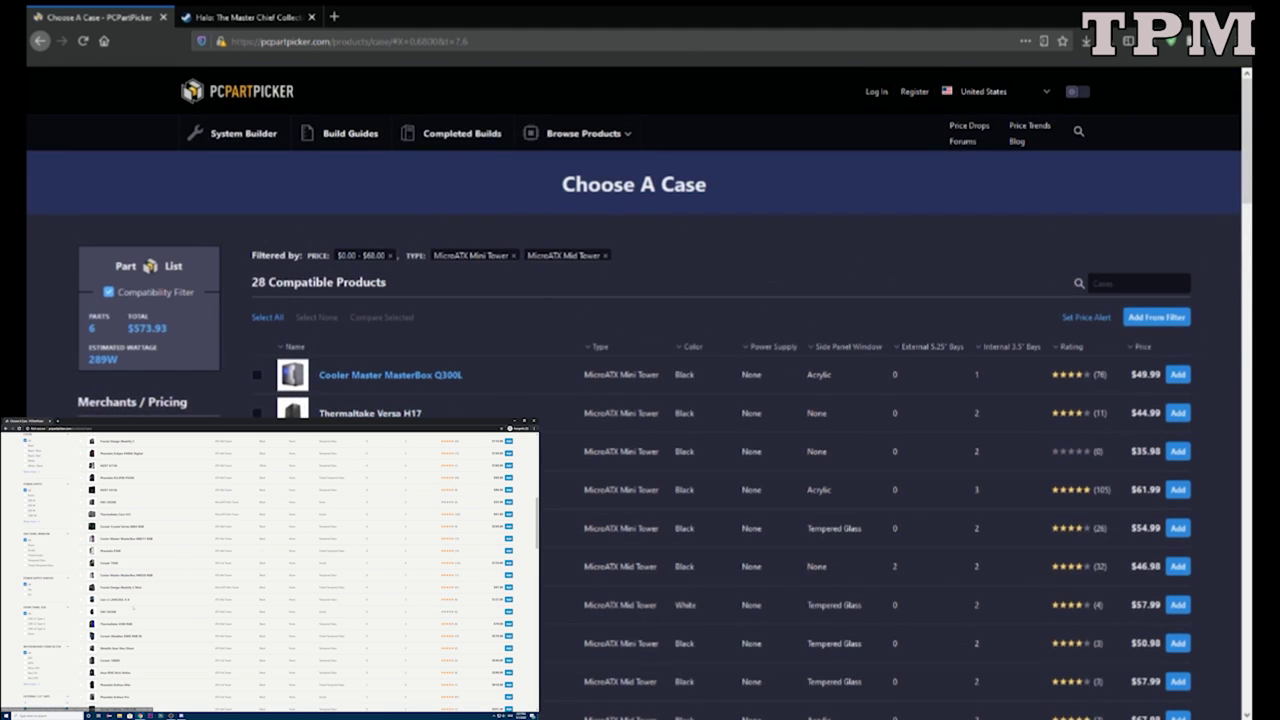
pyautogui.click(1178, 374)
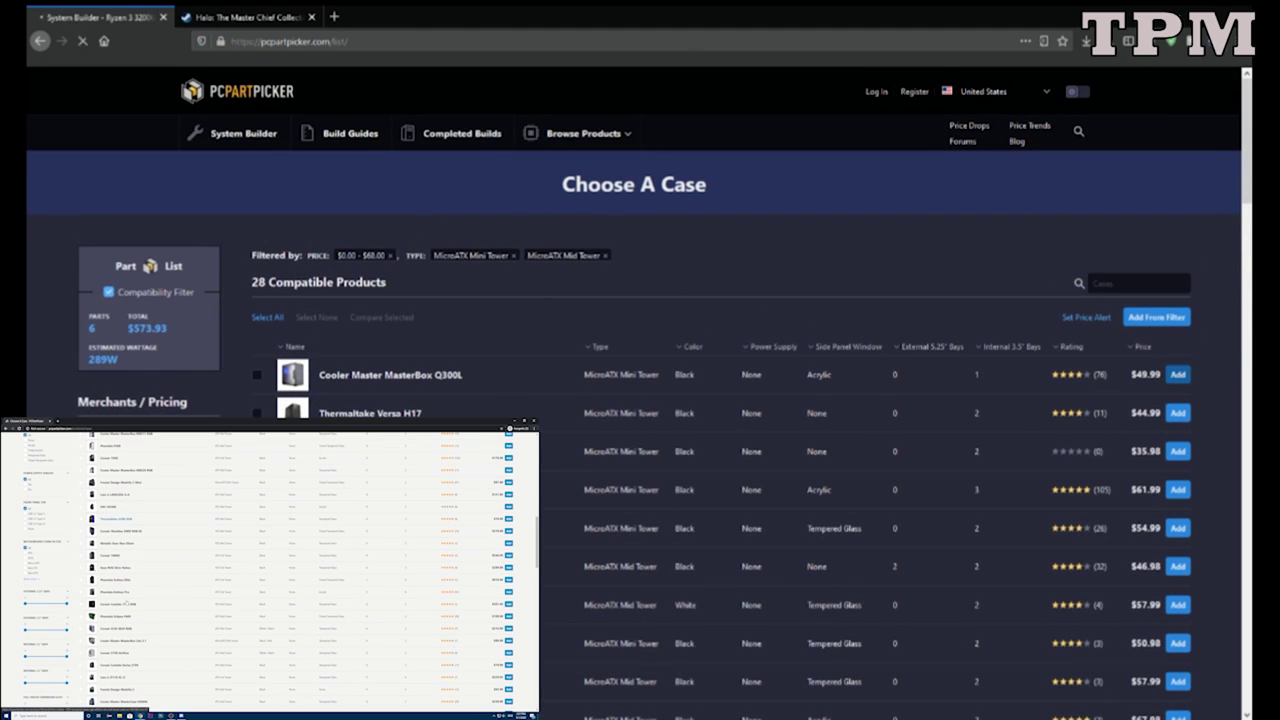
# Open the MasterBox Q300L product page from the part list and examine the case's Amazon listing.
pyautogui.scroll(-5, 401, 410)
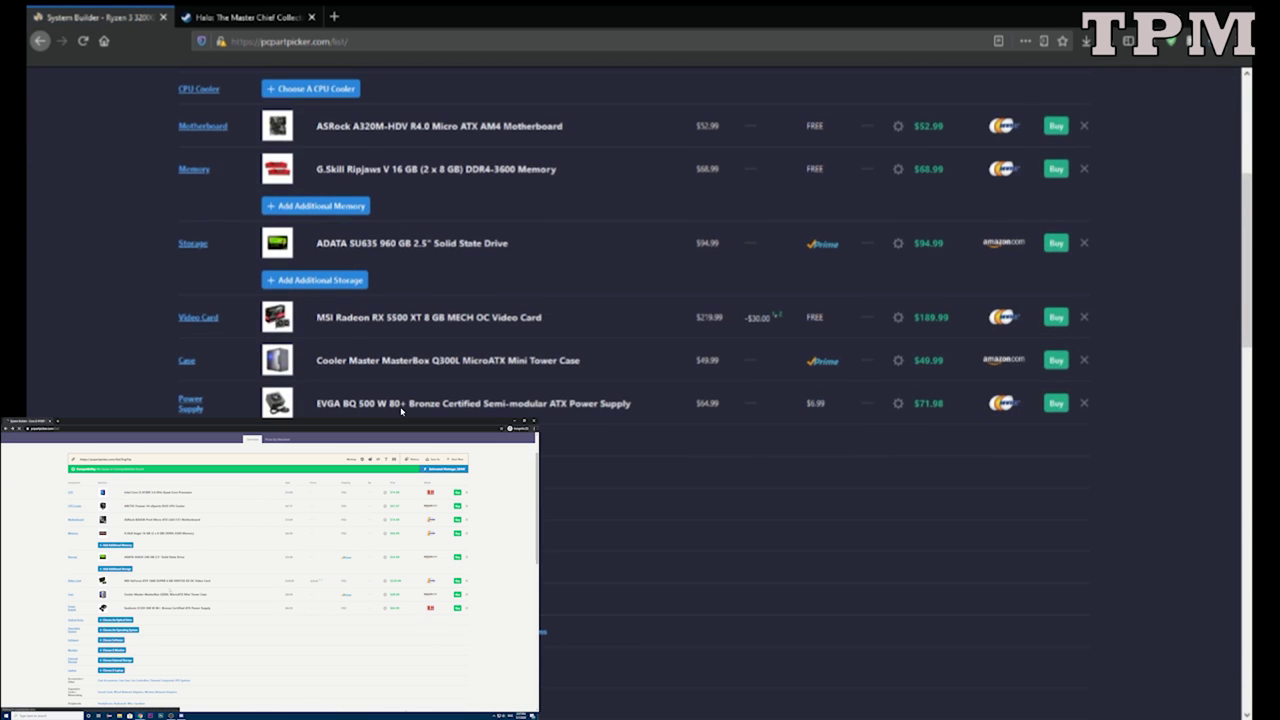
pyautogui.scroll(-2, 401, 410)
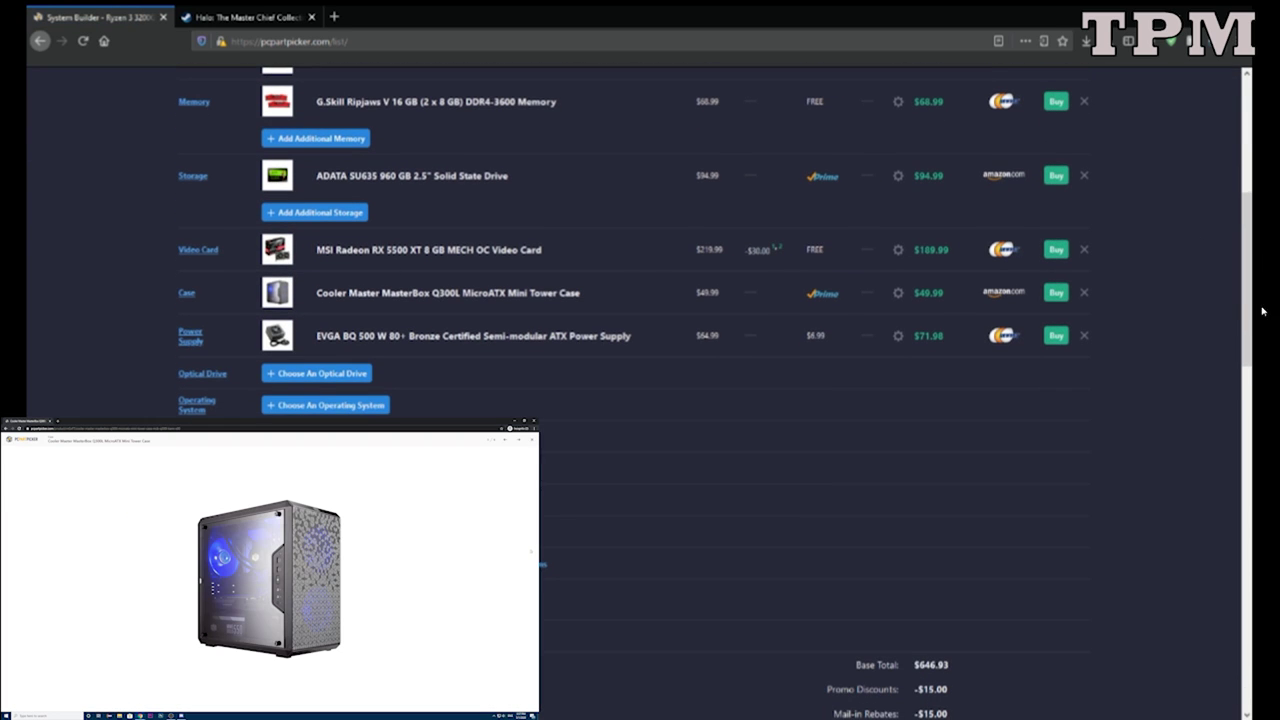
pyautogui.middleClick(448, 293)
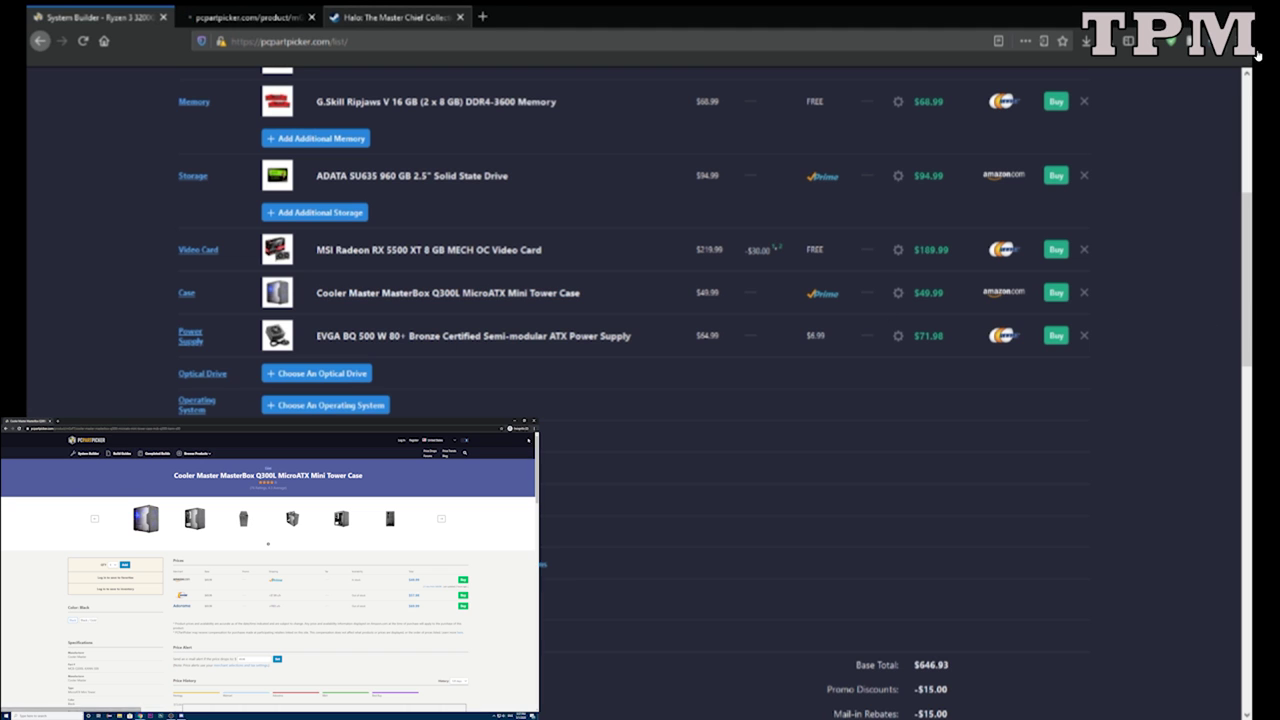
pyautogui.hotkey('ctrl', 'Tab')
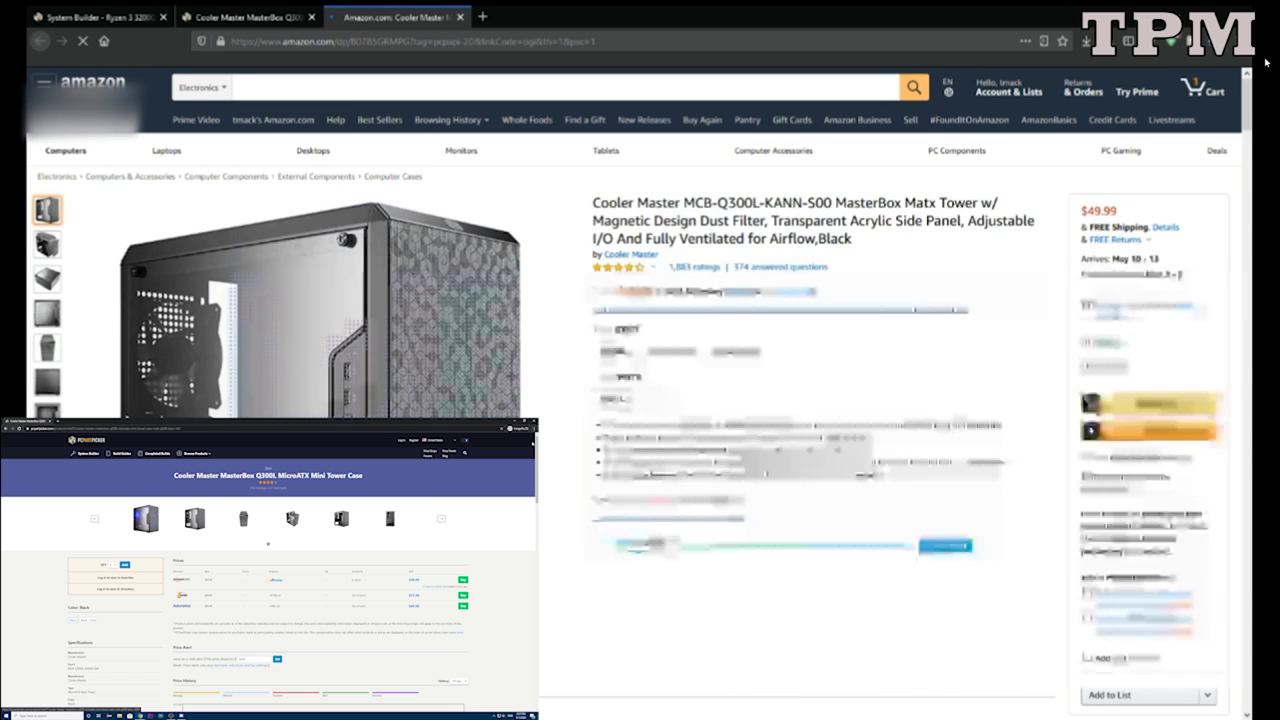
pyautogui.scroll(-1, 826, 310)
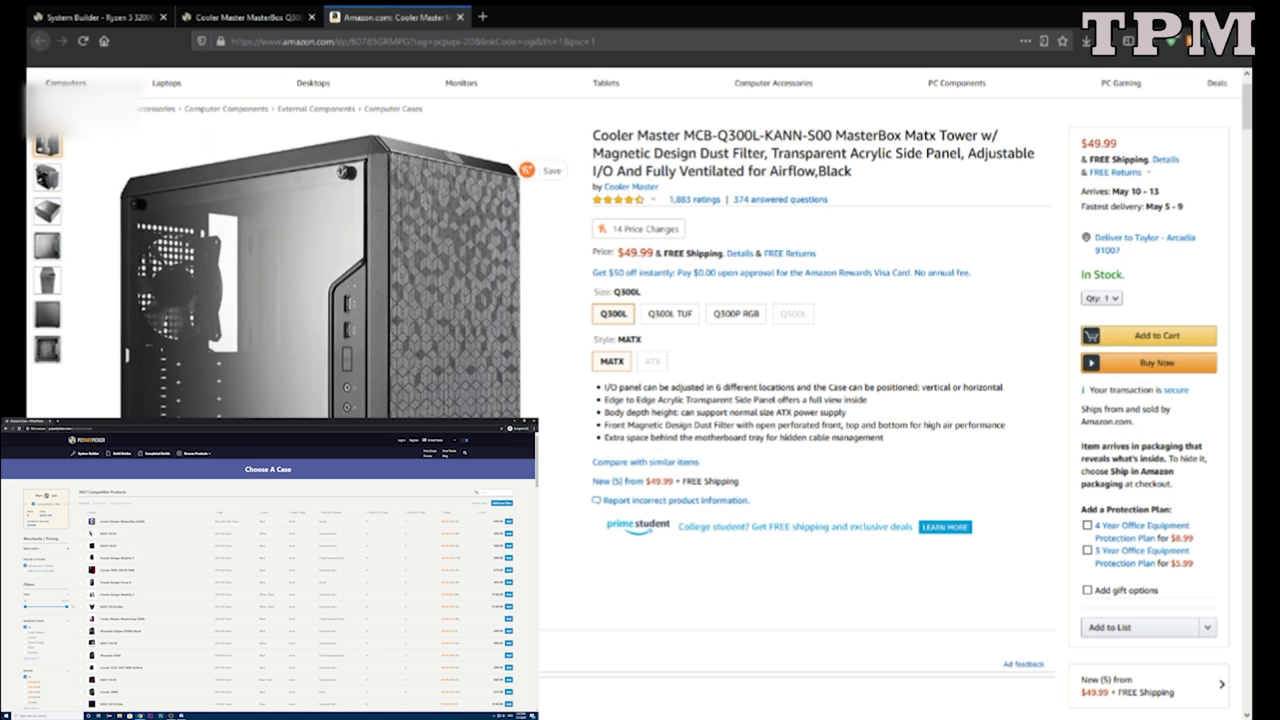
pyautogui.scroll(-10, 790, 400)
pyautogui.scroll(-10, 630, 400)
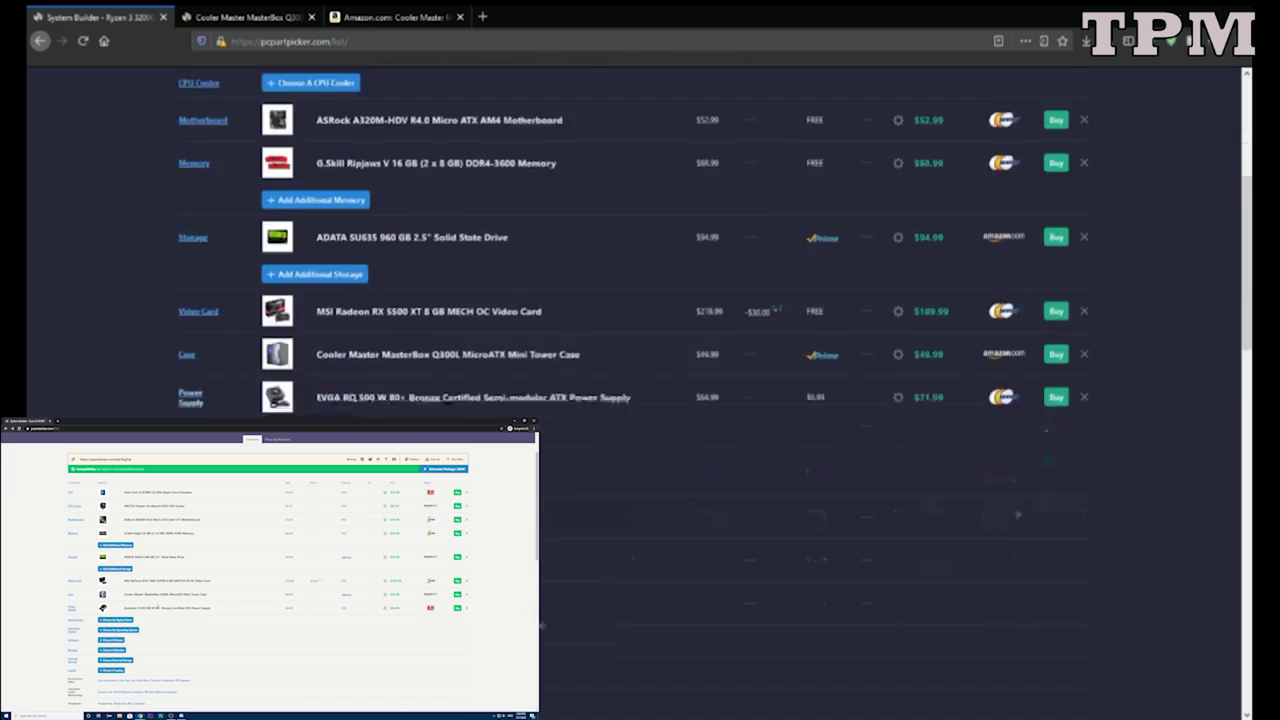
# Open the case fan selection from the part list and limit the fan price to a maximum of $18.
pyautogui.scroll(-4, 640, 300)
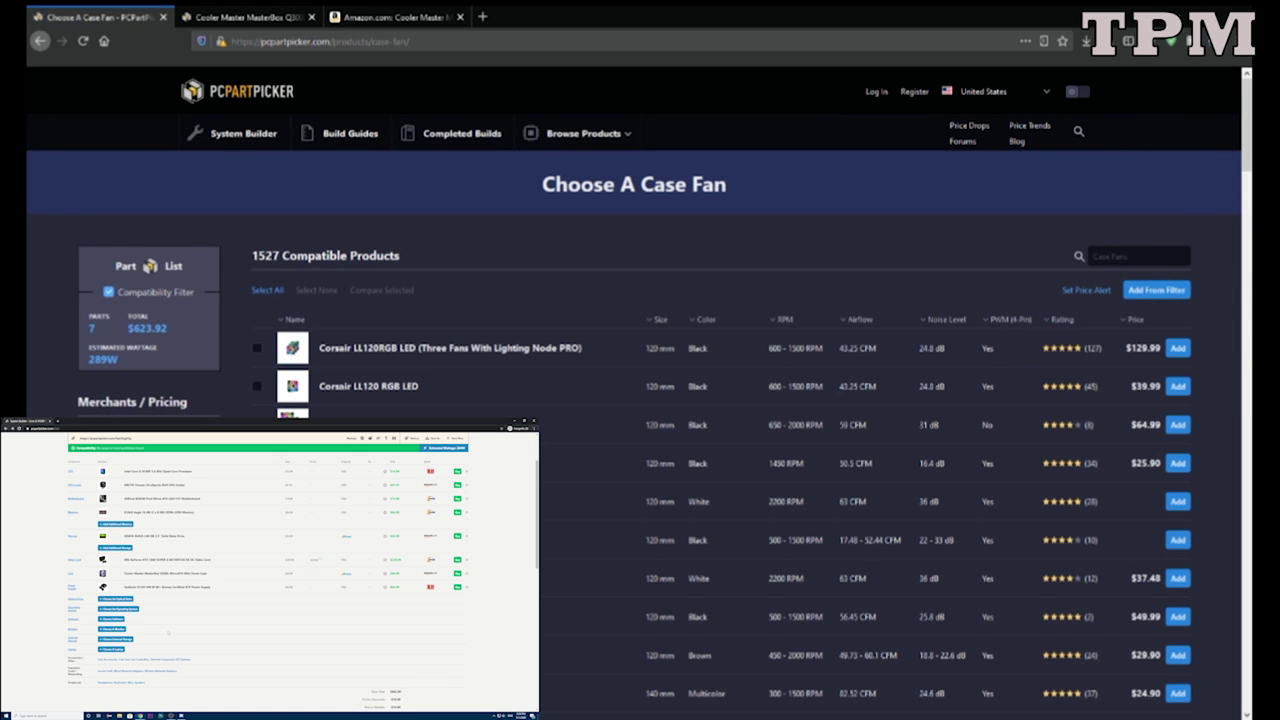
pyautogui.scroll(-2, 740, 400)
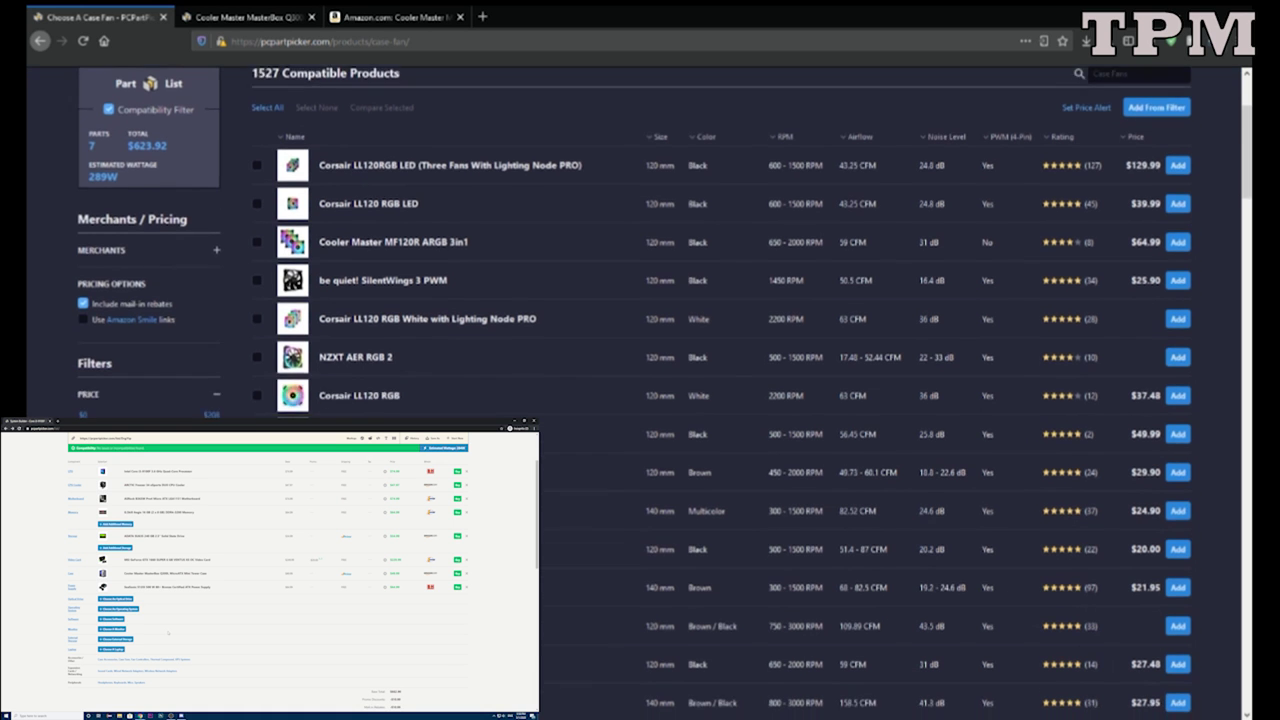
pyautogui.scroll(-4, 660, 400)
pyautogui.scroll(-3, 660, 400)
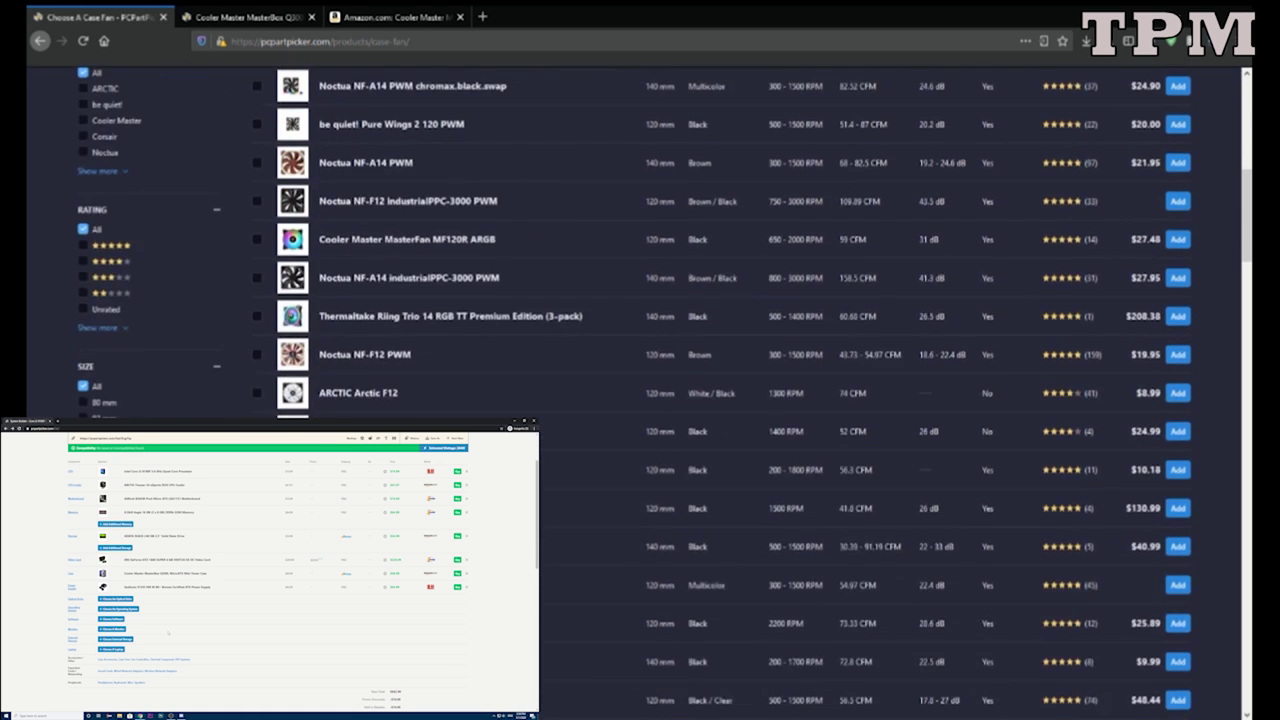
pyautogui.scroll(6, 660, 400)
pyautogui.click(208, 395)
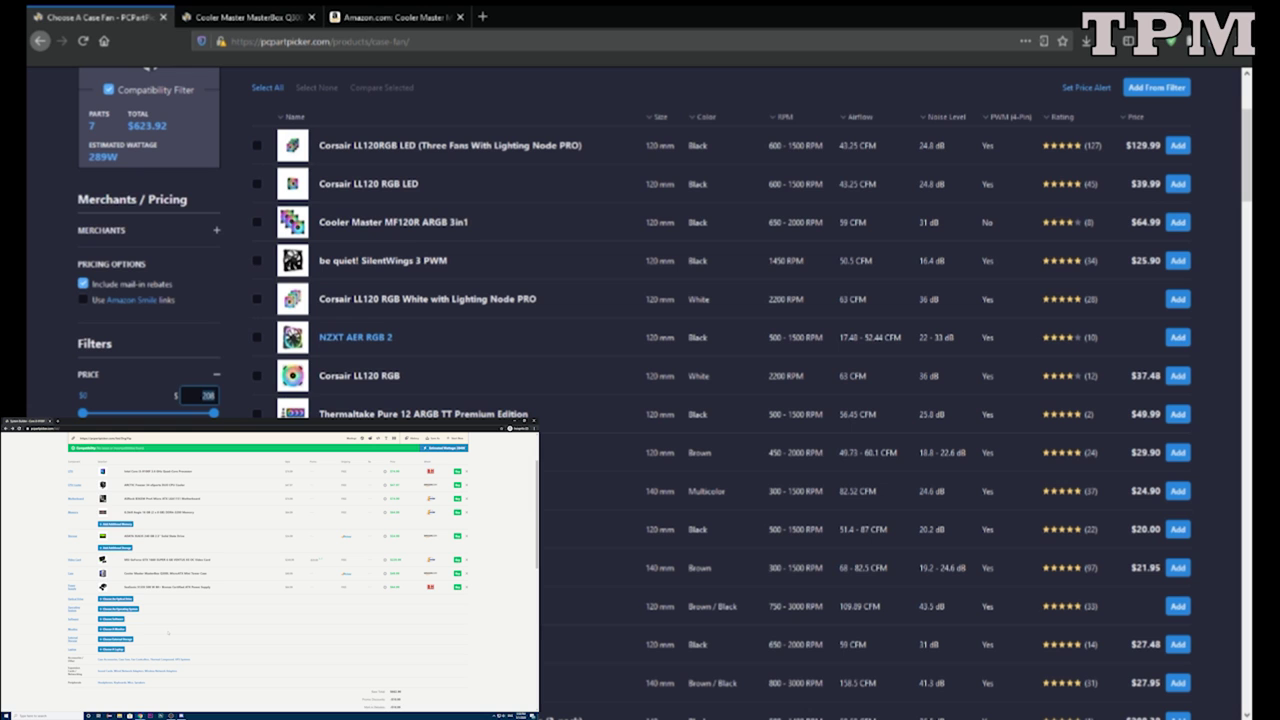
pyautogui.press('BackSpace')
pyautogui.press('Return')
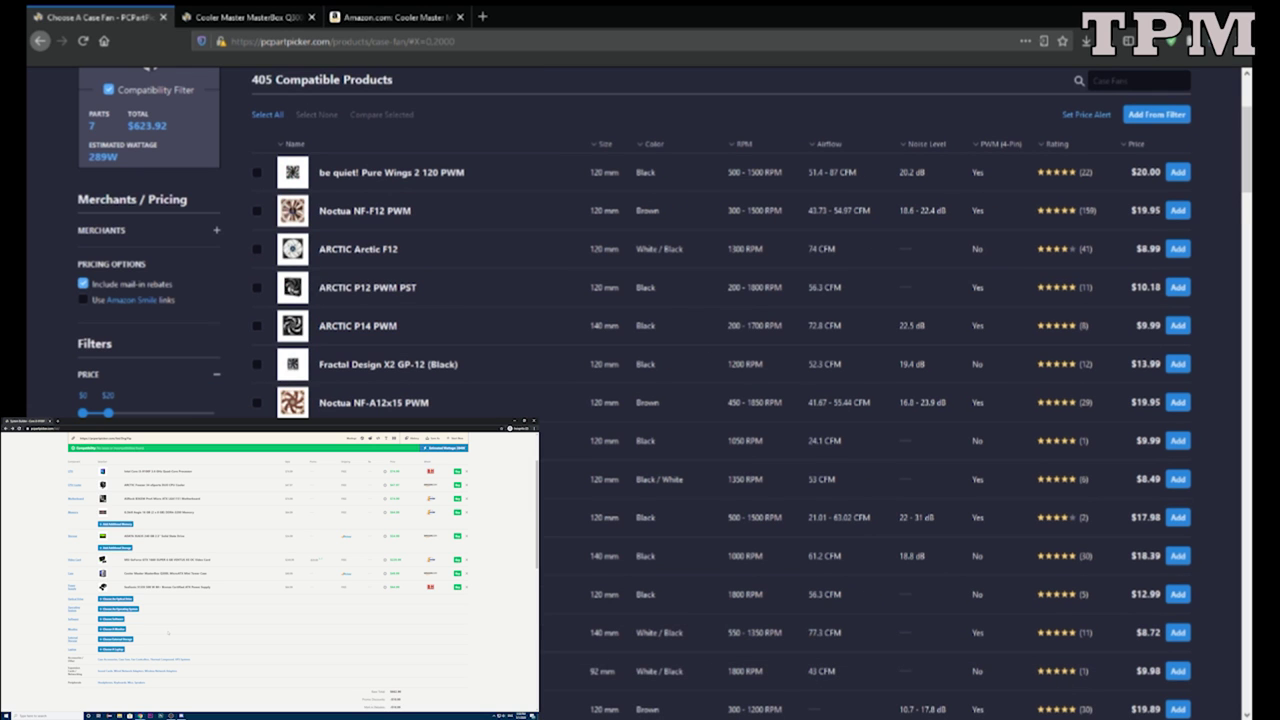
pyautogui.click(108, 395)
pyautogui.press('Down')
pyautogui.press('Return')
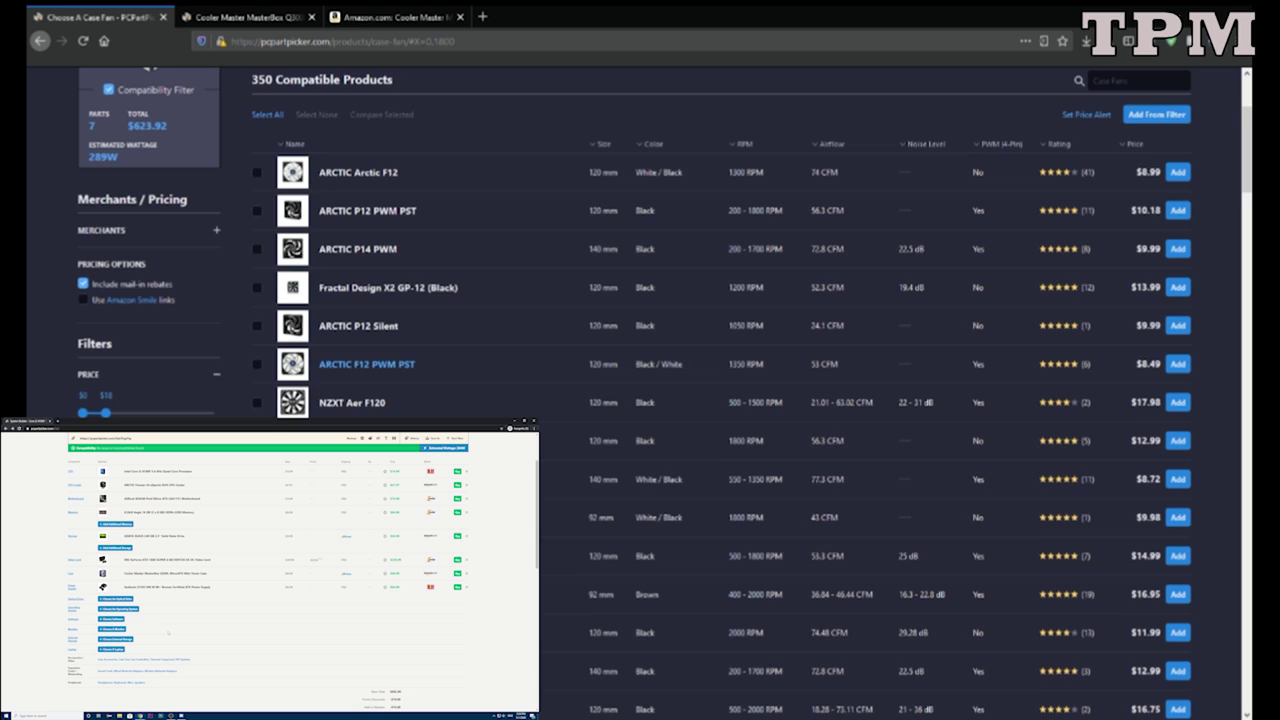
# Browse the price-filtered case fans, close the Kingwin fan page, and add the ARCTIC P14 PWM 140 mm fan.
pyautogui.scroll(-2, 370, 344)
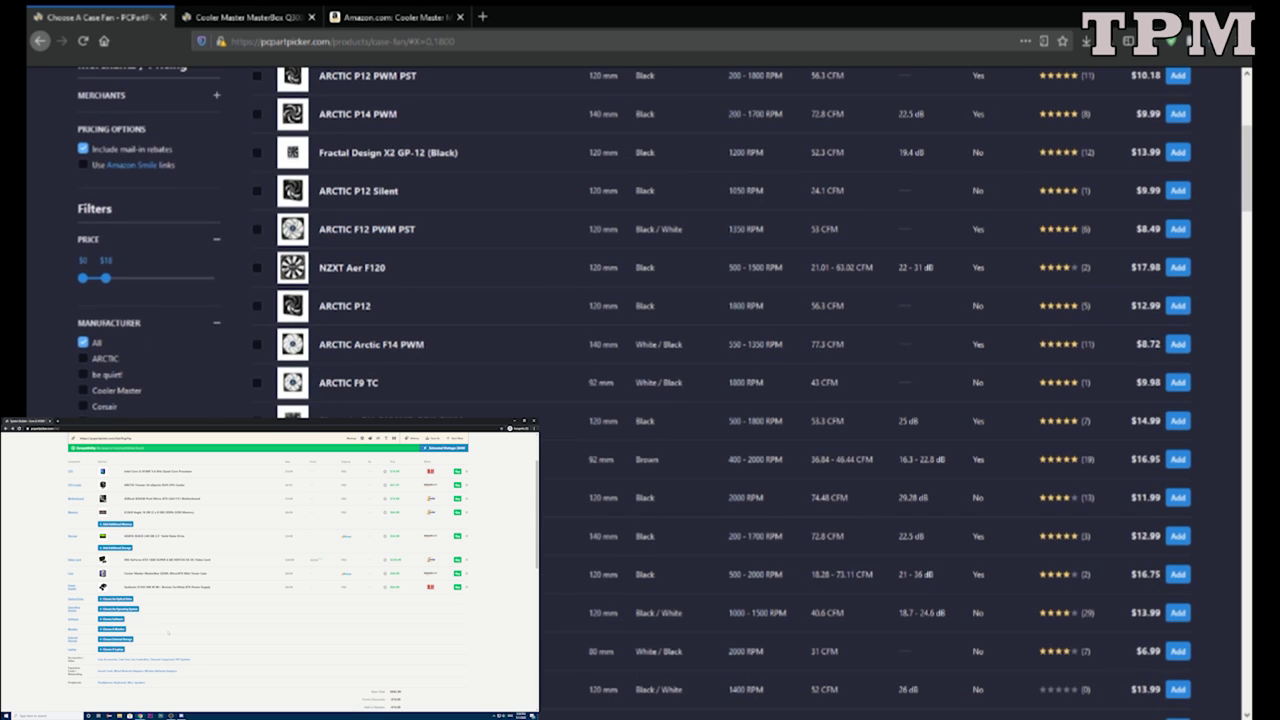
pyautogui.scroll(-1, 390, 353)
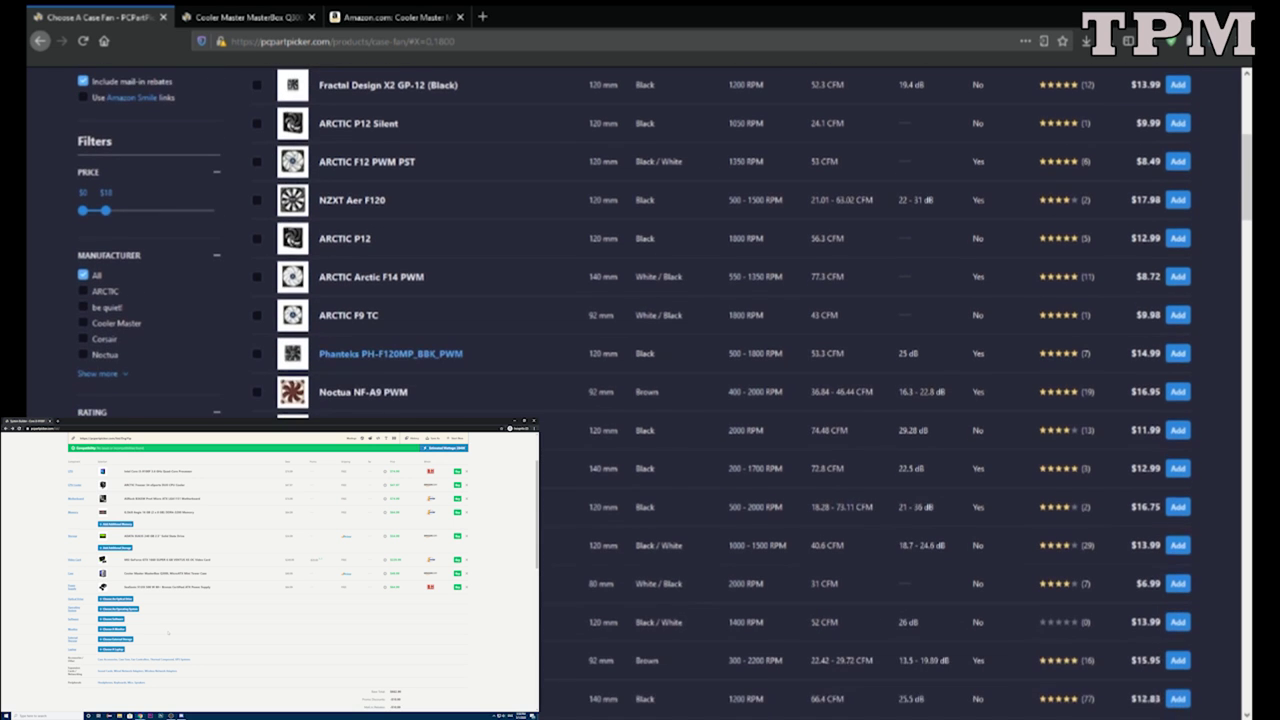
pyautogui.scroll(-3, 390, 353)
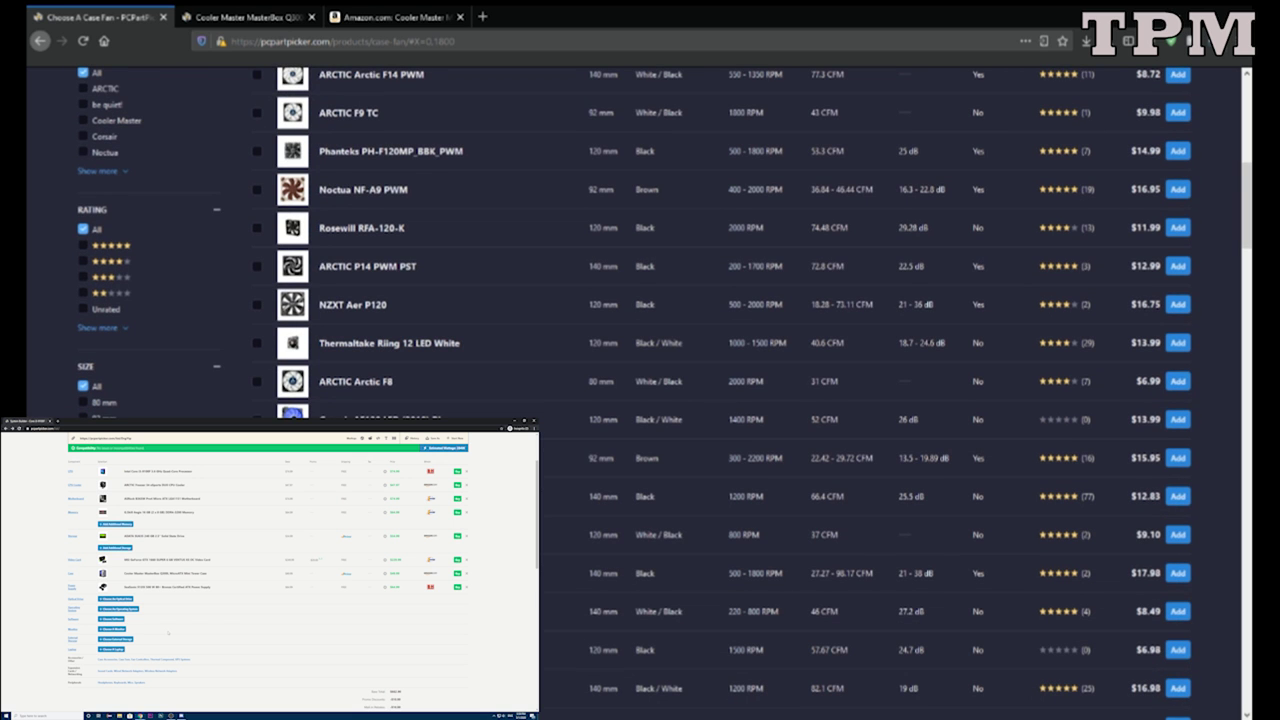
pyautogui.scroll(-3, 352, 370)
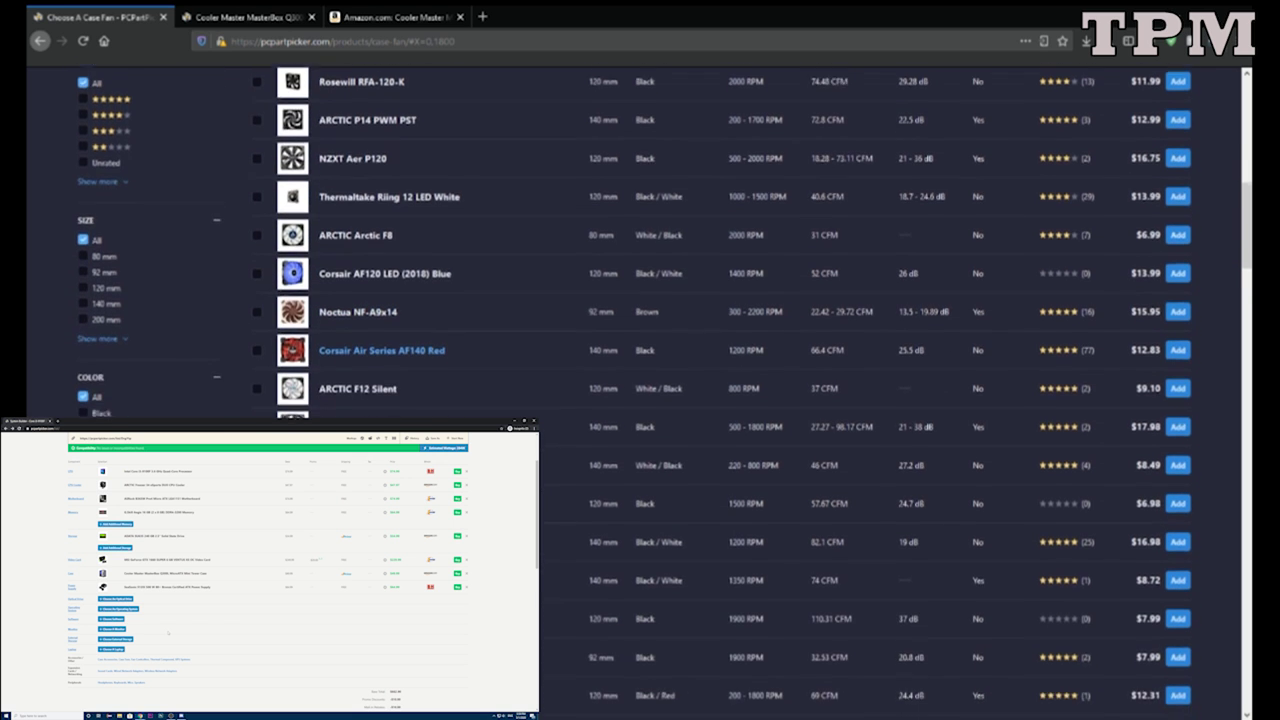
pyautogui.scroll(-2, 355, 380)
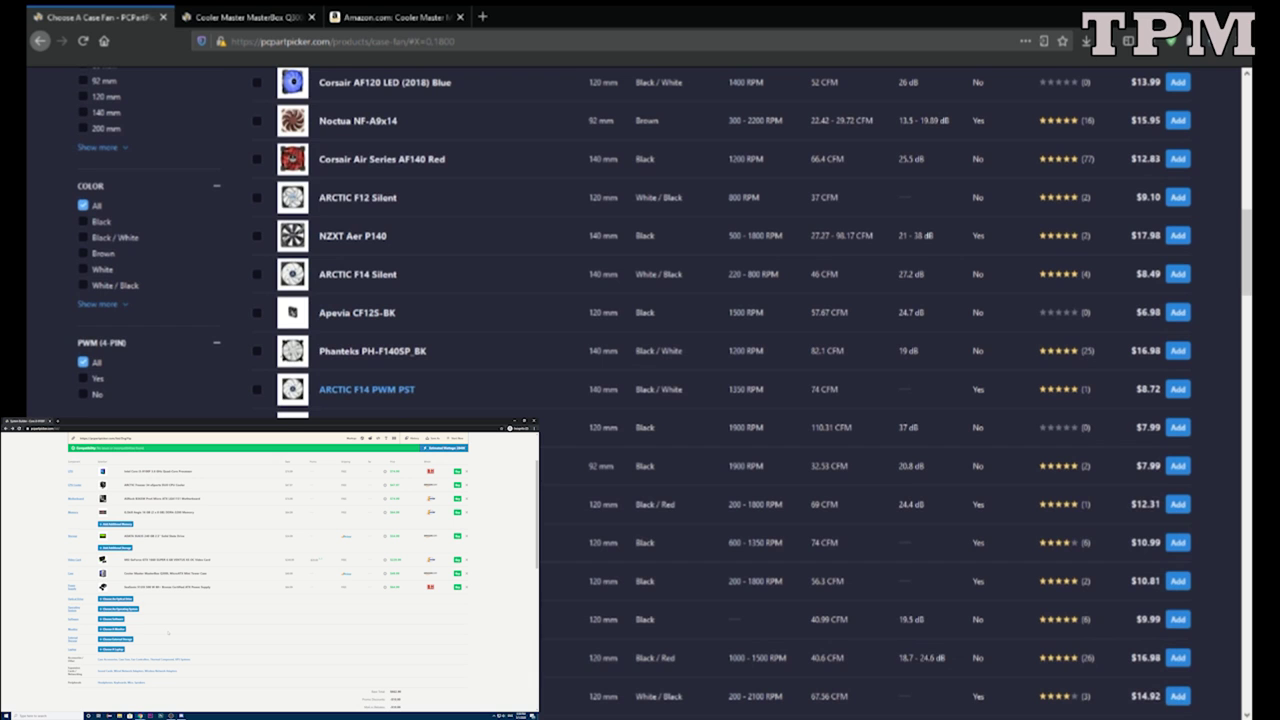
pyautogui.scroll(-2, 367, 380)
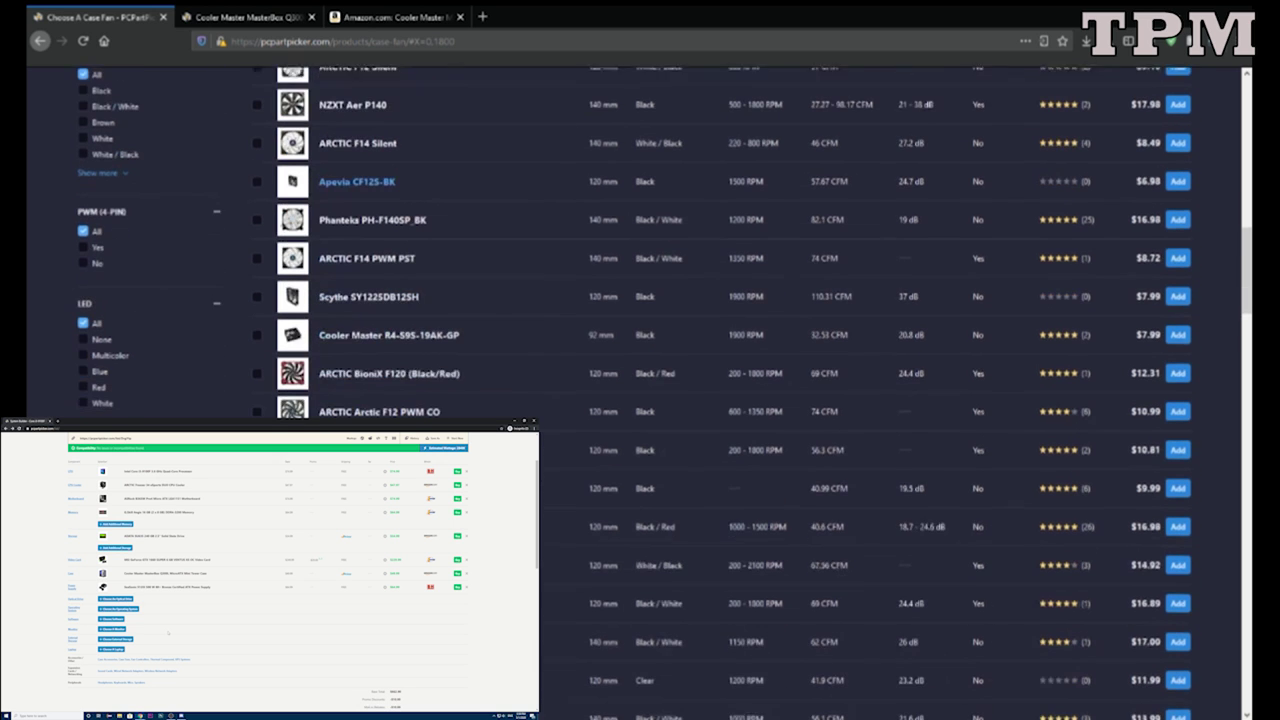
pyautogui.scroll(-2, 367, 380)
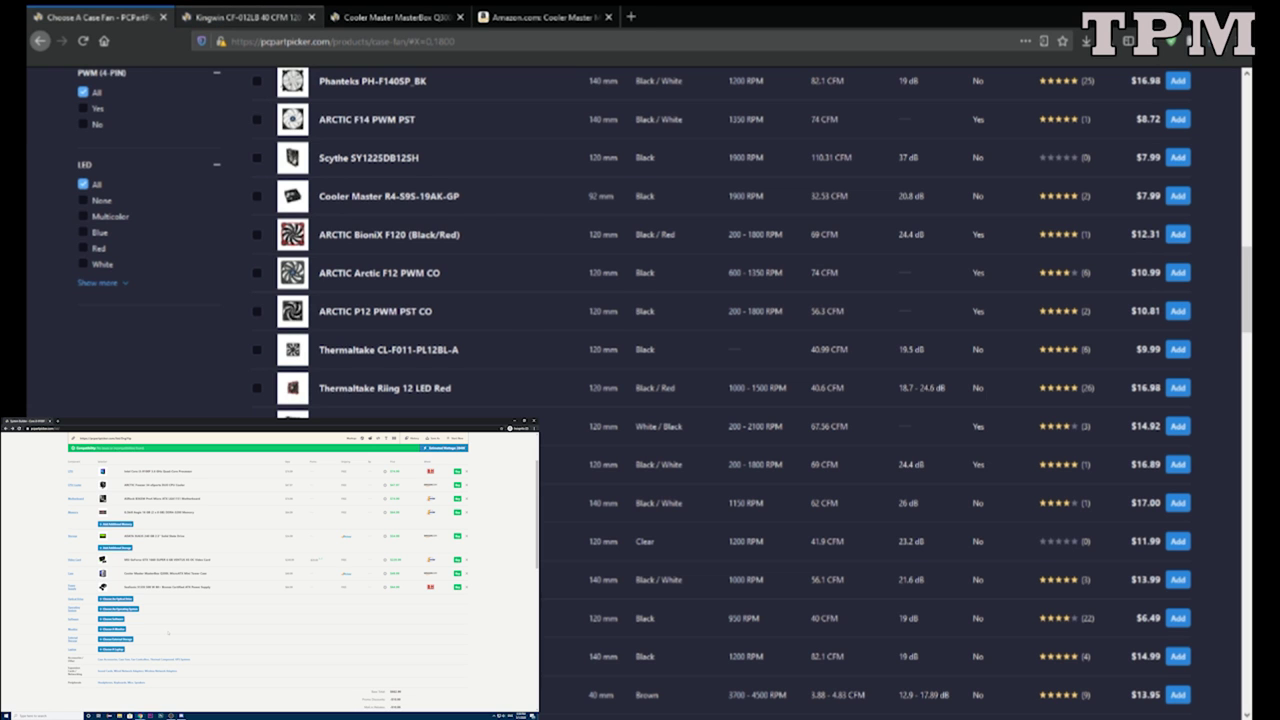
pyautogui.hotkey('ctrl', 'Tab')
pyautogui.hotkey('ctrl', 'w')
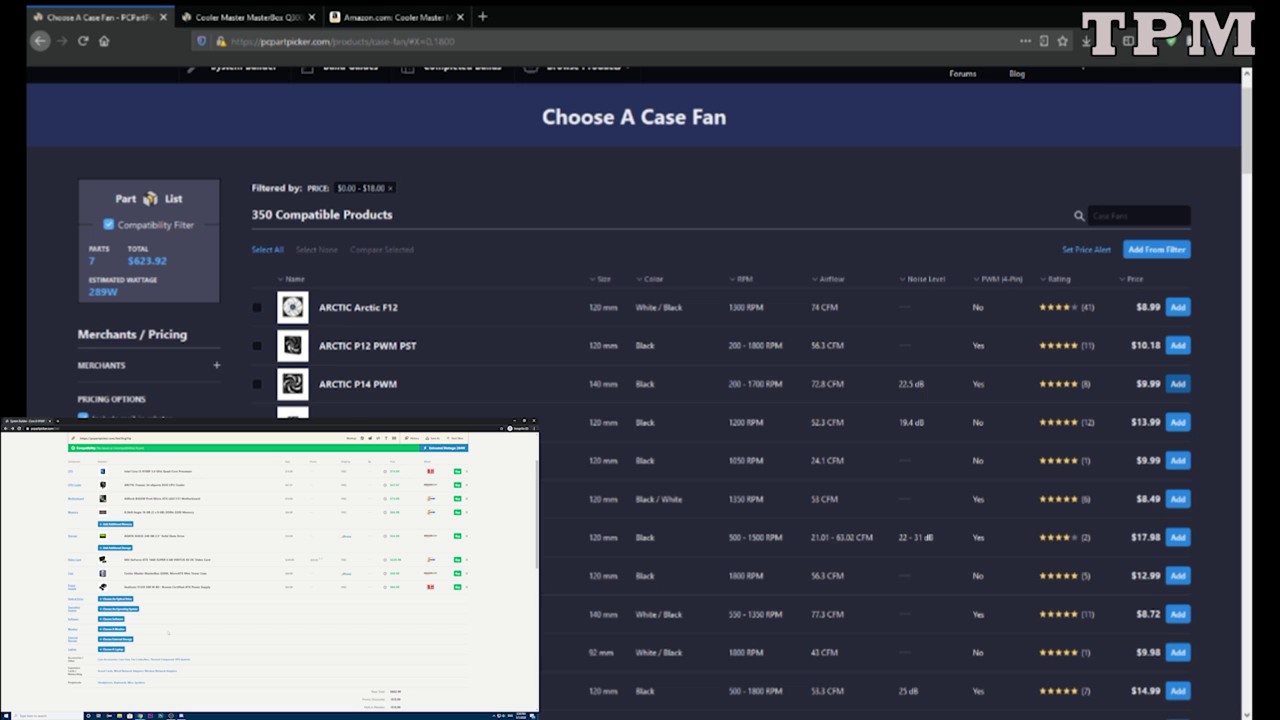
pyautogui.click(1178, 383)
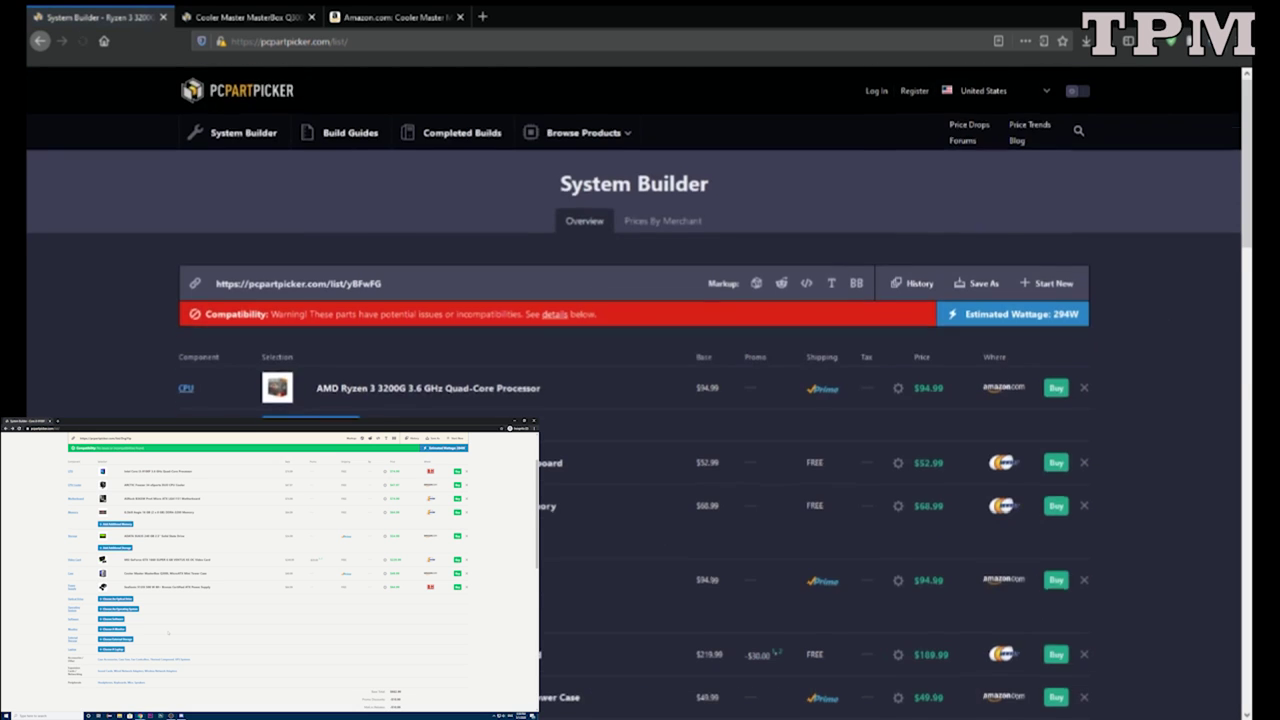
# Add a second ARCTIC P14 PWM case fan to the part list.
pyautogui.scroll(-4, 1178, 383)
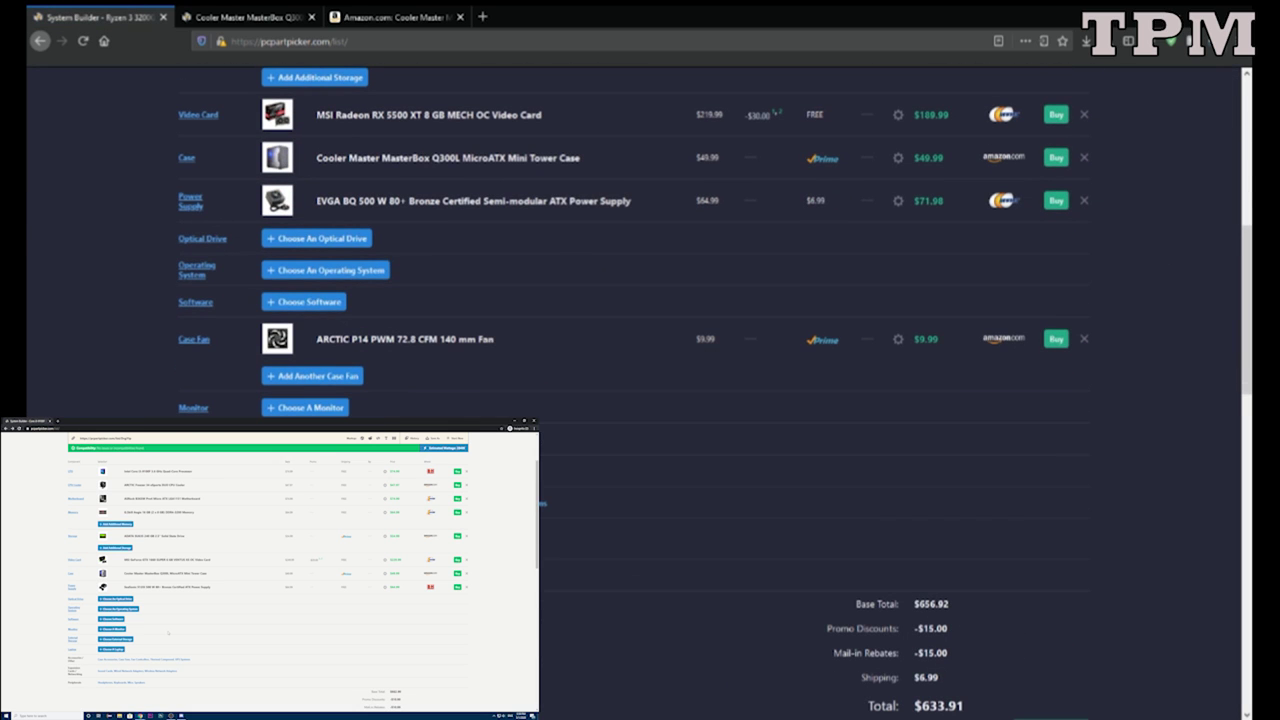
pyautogui.click(312, 376)
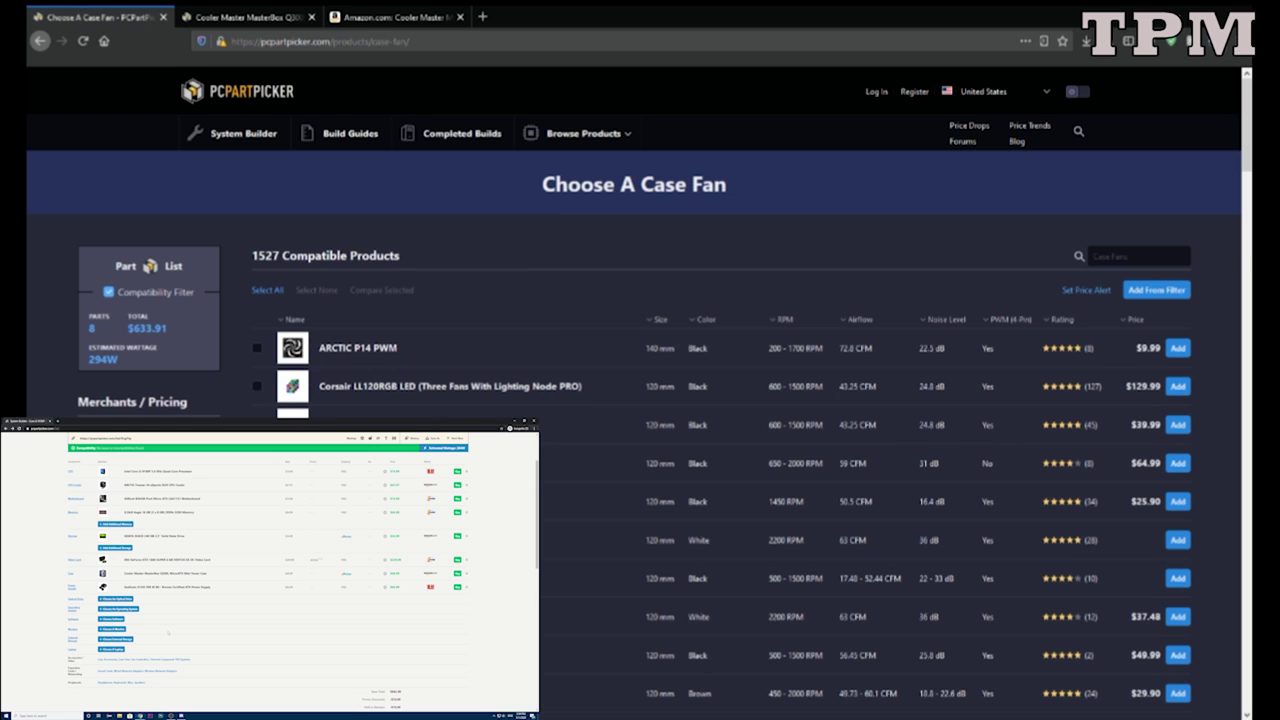
pyautogui.click(1178, 348)
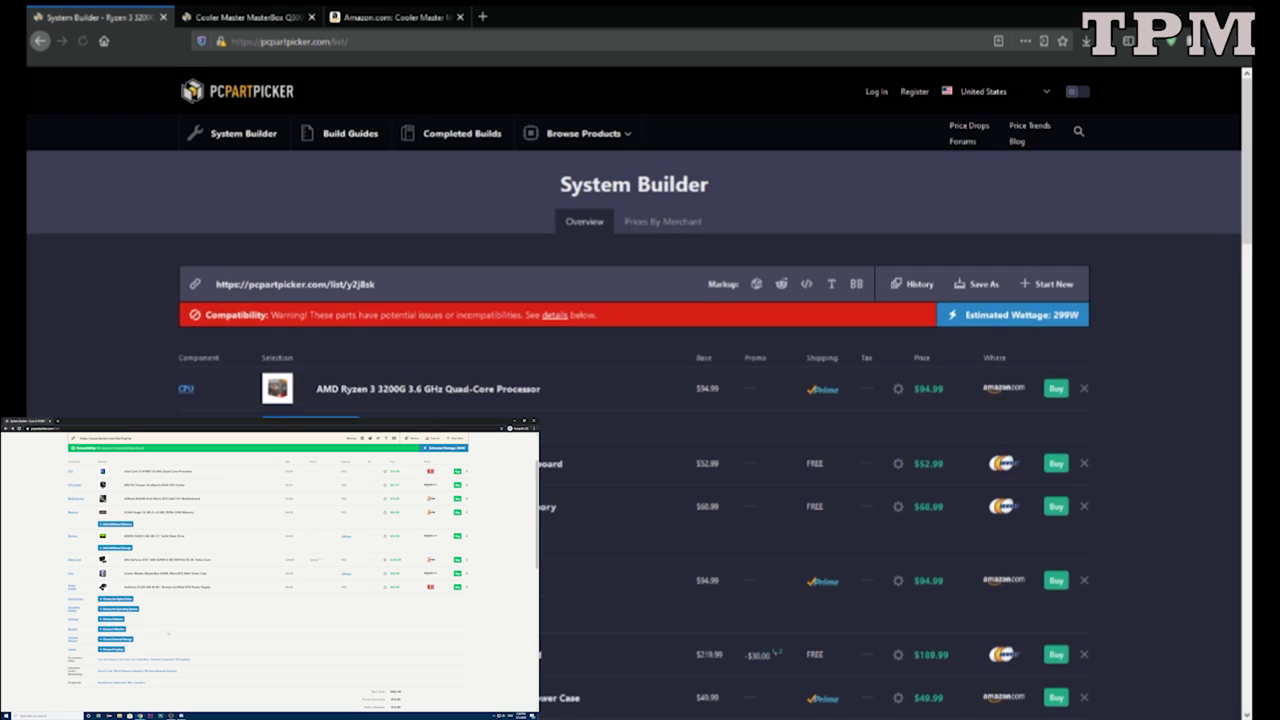
# Review the updated part list's components, the two case fans and the cost totals.
pyautogui.scroll(-5, 1178, 348)
pyautogui.scroll(-2, 640, 300)
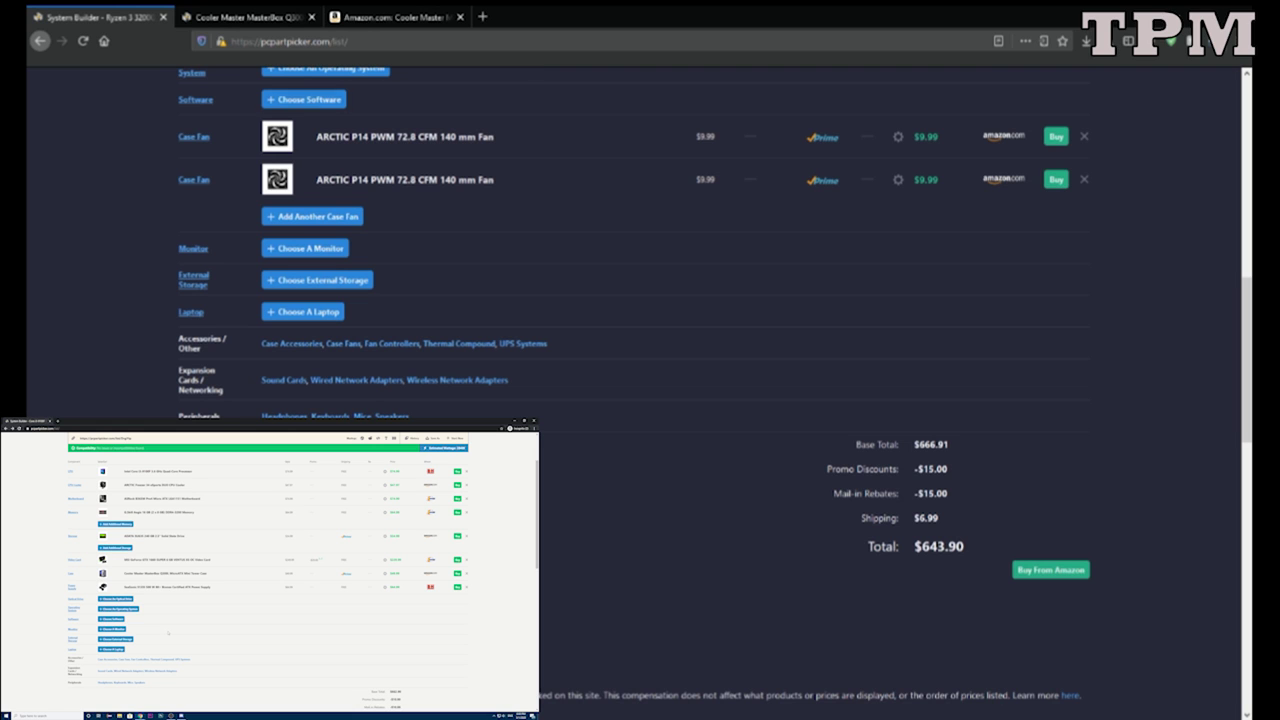
pyautogui.scroll(1, 460, 345)
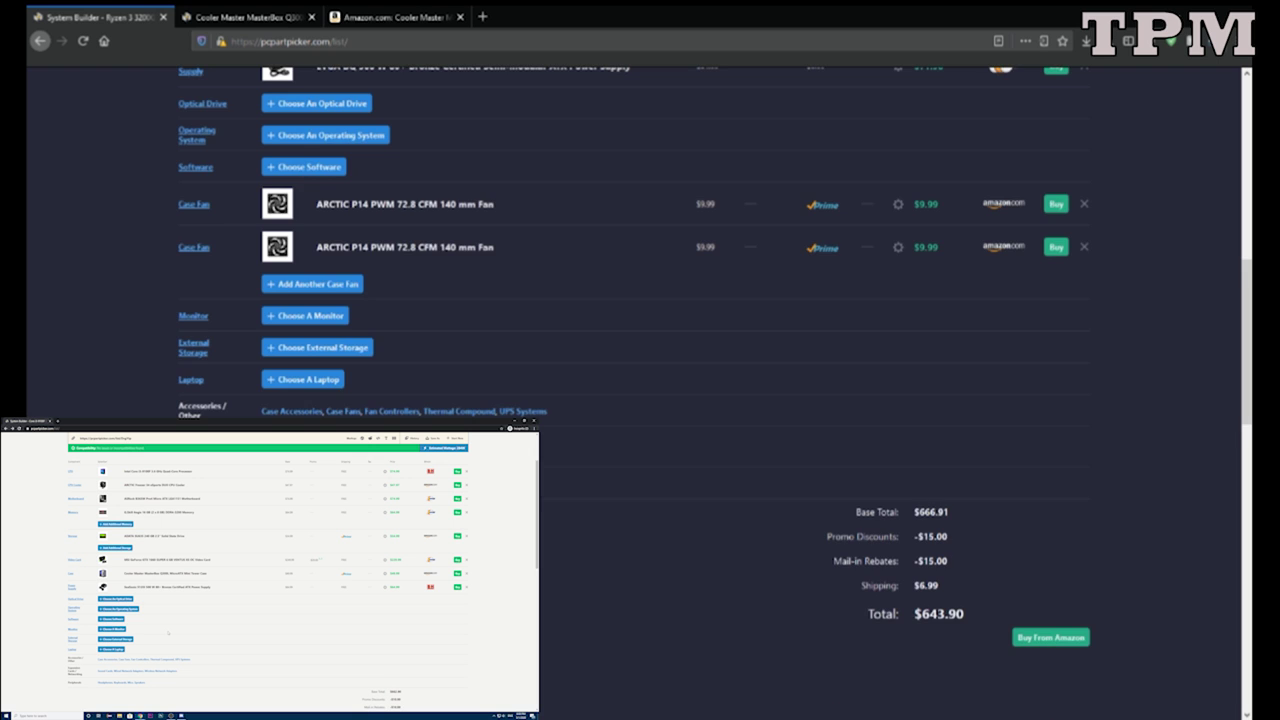
pyautogui.scroll(3, 634, 390)
pyautogui.scroll(-4, 634, 390)
pyautogui.scroll(3, 634, 390)
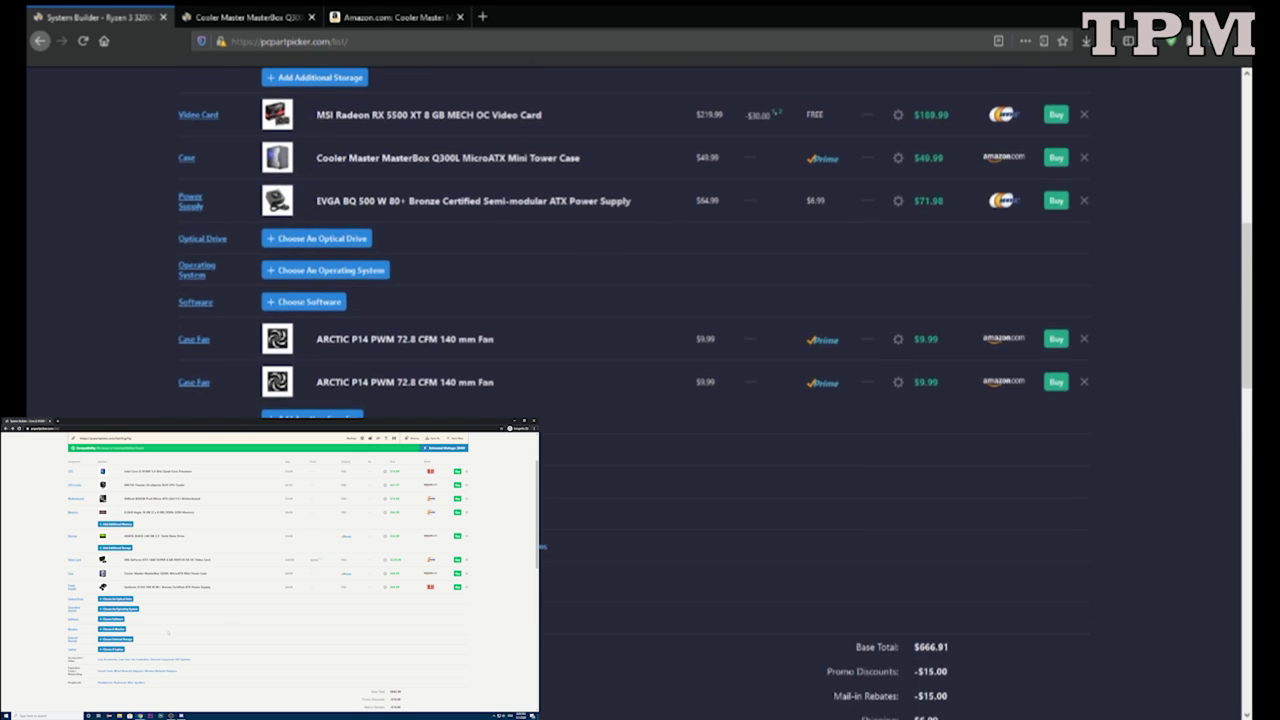
pyautogui.scroll(4, 634, 390)
pyautogui.scroll(-3, 634, 390)
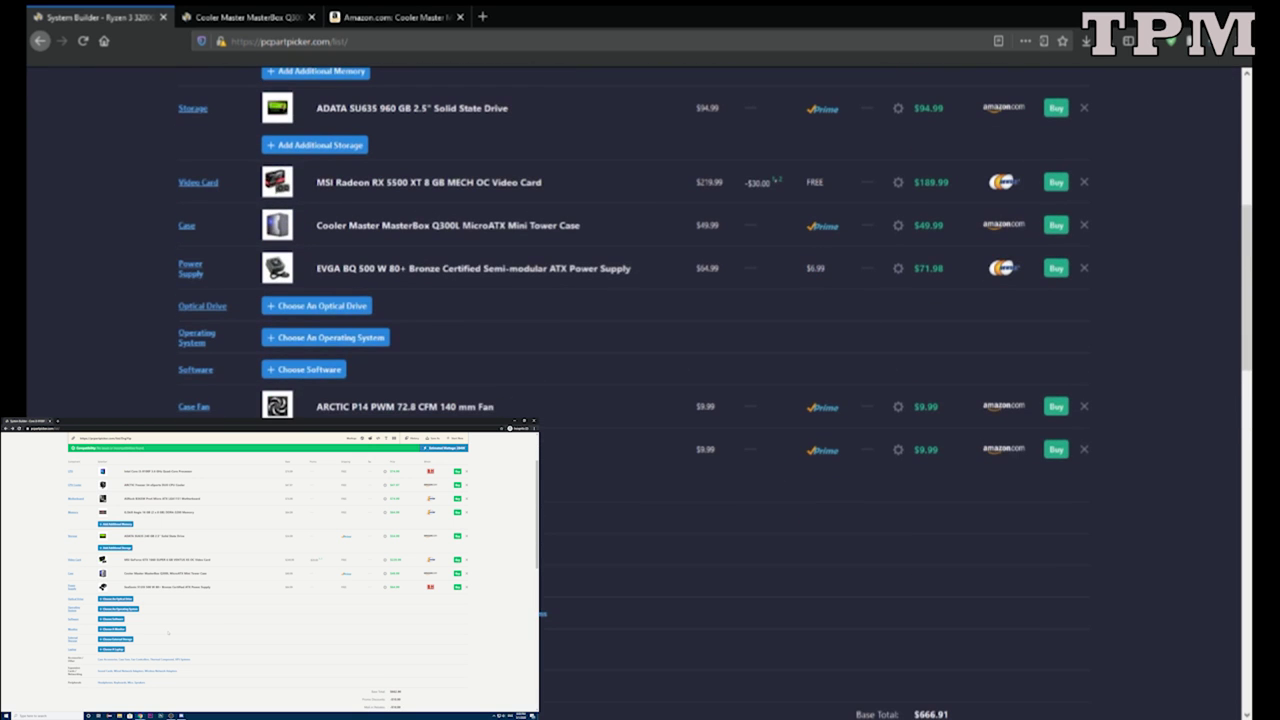
pyautogui.scroll(1, 634, 390)
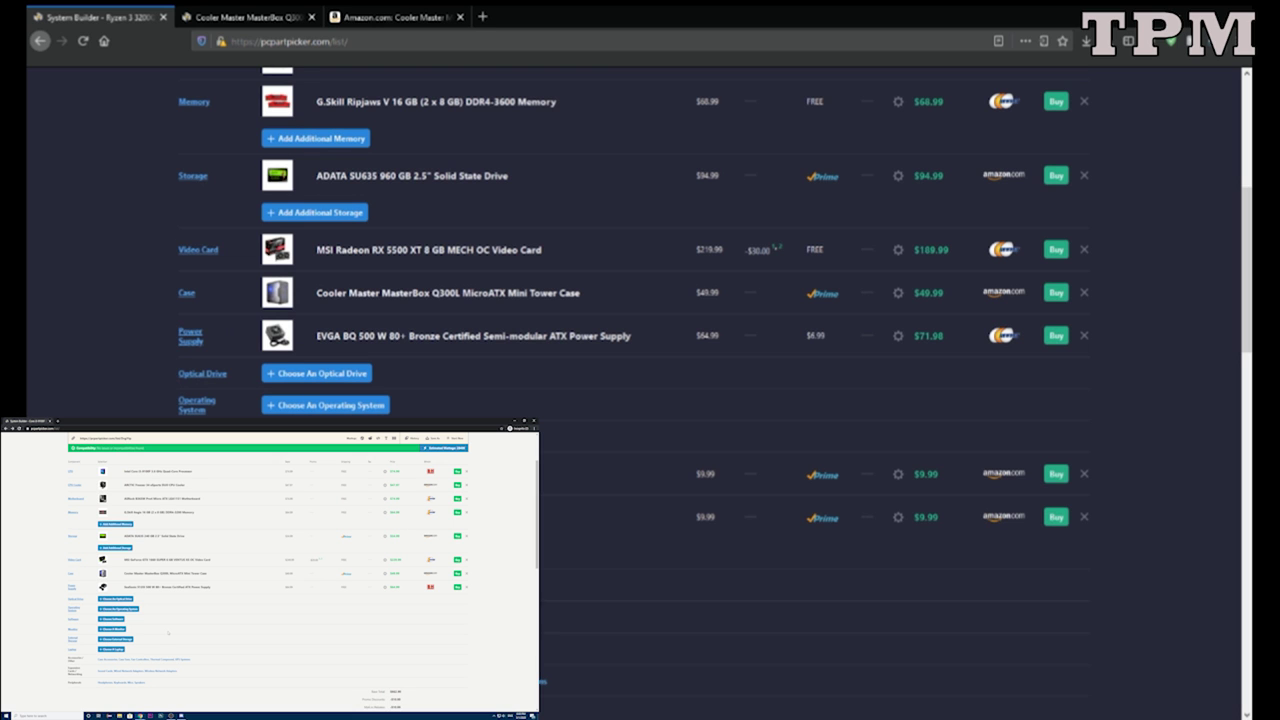
pyautogui.scroll(6, 634, 390)
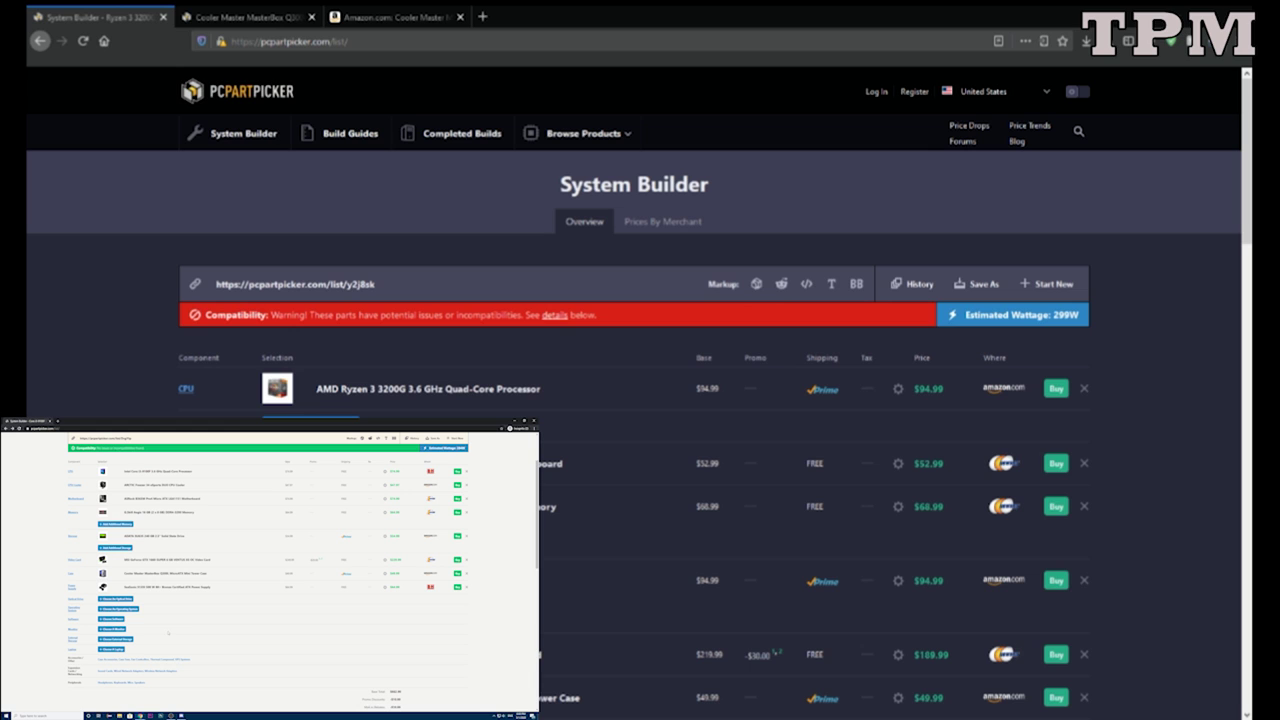
# Switch to Discord and go live in the General voice channel with the System Builder browser window.
pyautogui.moveTo(181, 716)
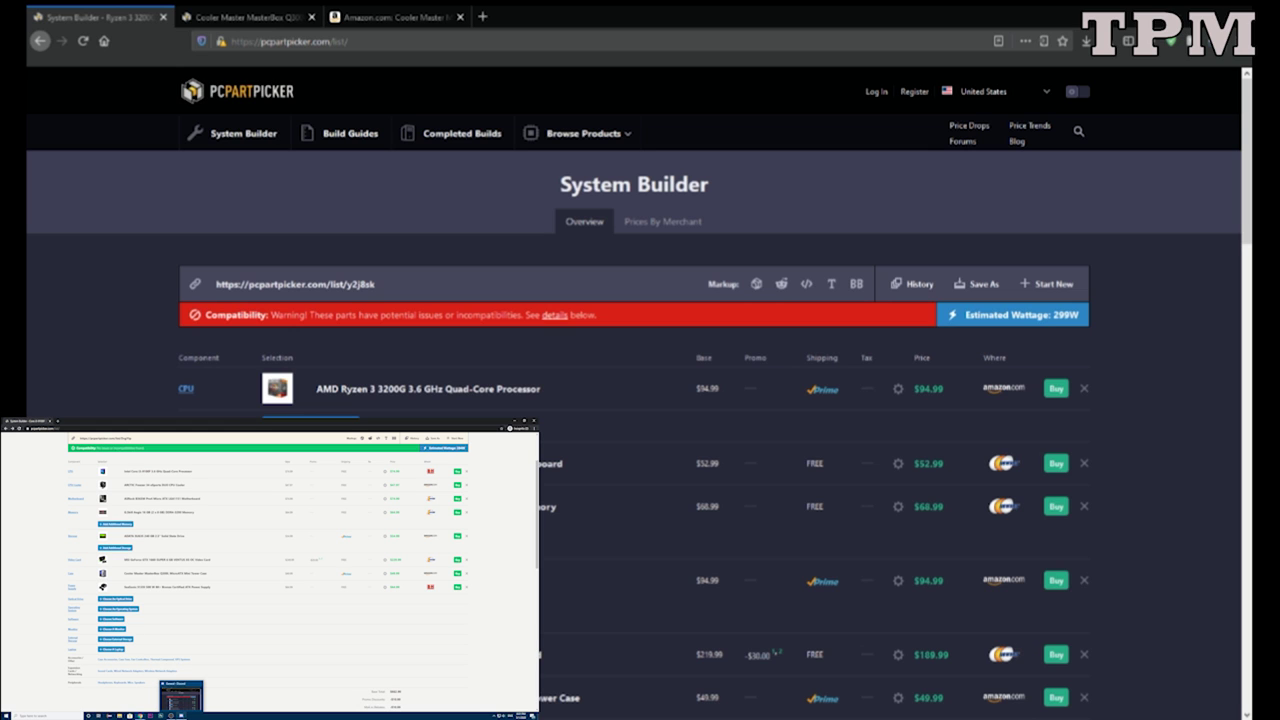
pyautogui.click(181, 697)
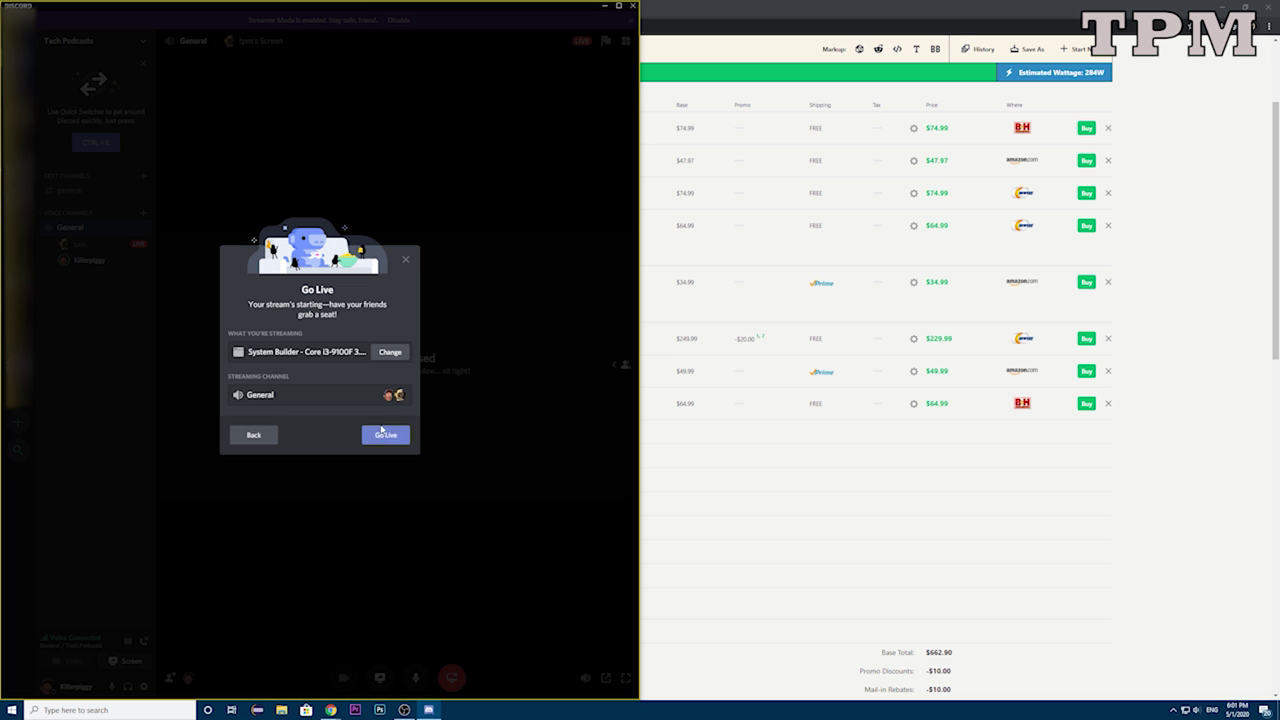
pyautogui.click(389, 428)
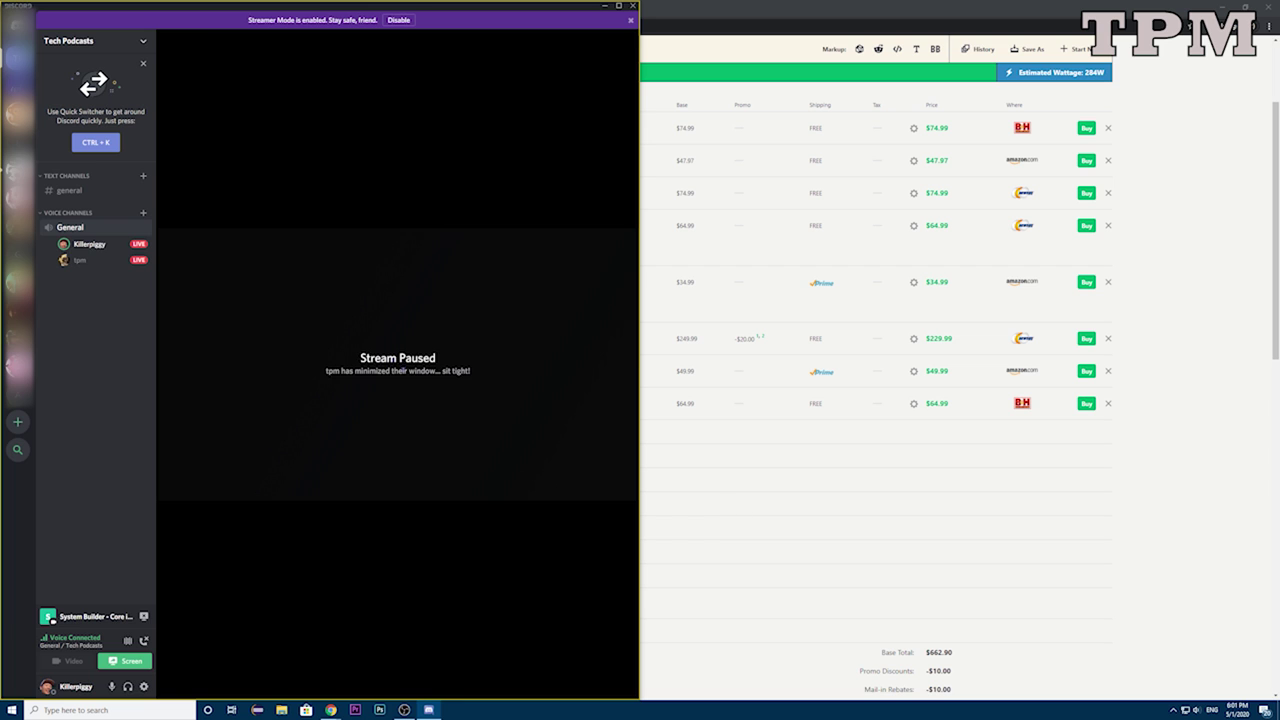
pyautogui.click(137, 245)
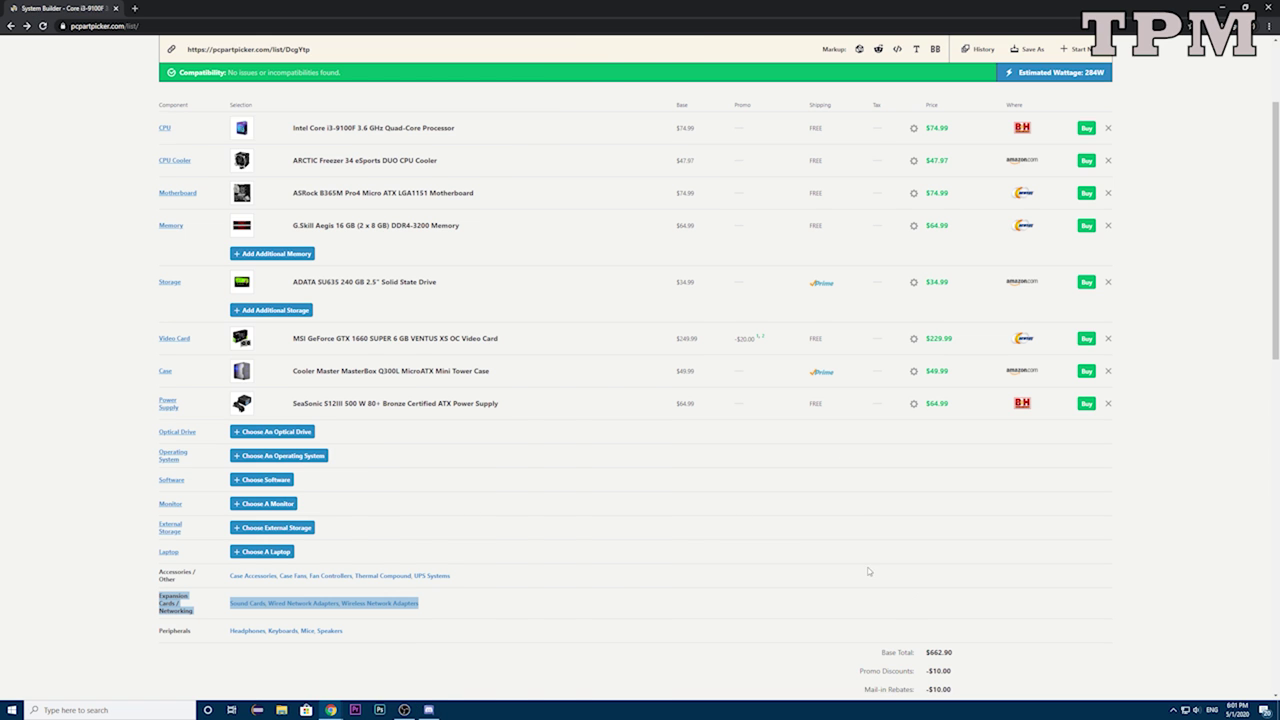
# Review the Intel Core i3-9100F part list, highlighting the processor and the Cooler Master MasterBox Q300L case.
pyautogui.scroll(2, 406, 473)
pyautogui.scroll(-1, 391, 460)
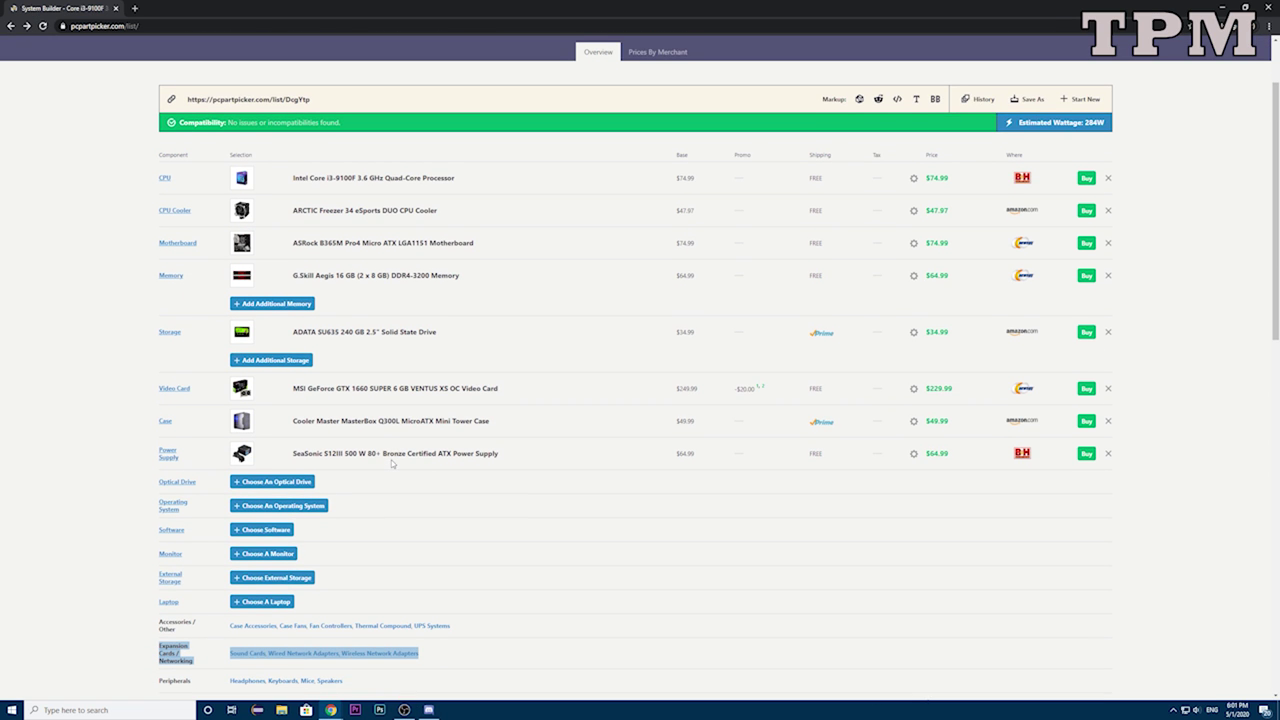
pyautogui.scroll(-1, 391, 460)
pyautogui.click(483, 641)
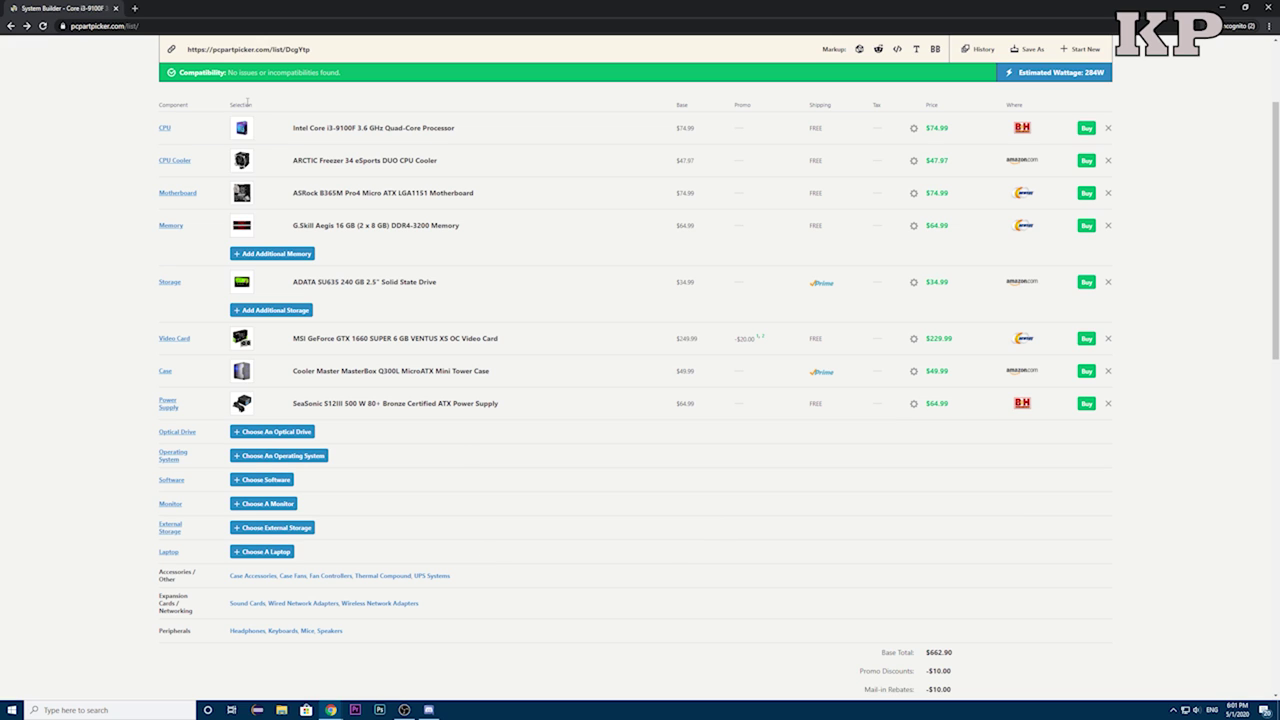
pyautogui.moveTo(292, 128); pyautogui.dragTo(450, 140)
pyautogui.click(477, 132)
pyautogui.moveTo(293, 371); pyautogui.dragTo(266, 369)
pyautogui.click(508, 378)
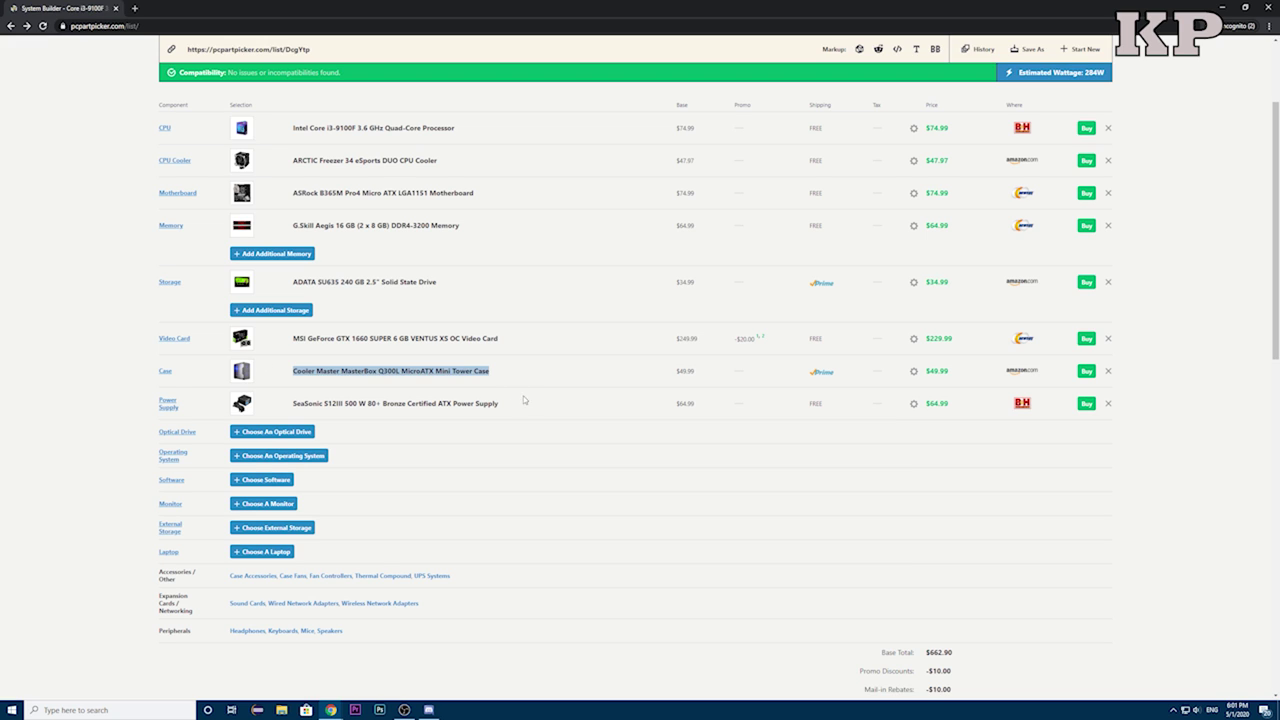
pyautogui.click(550, 372)
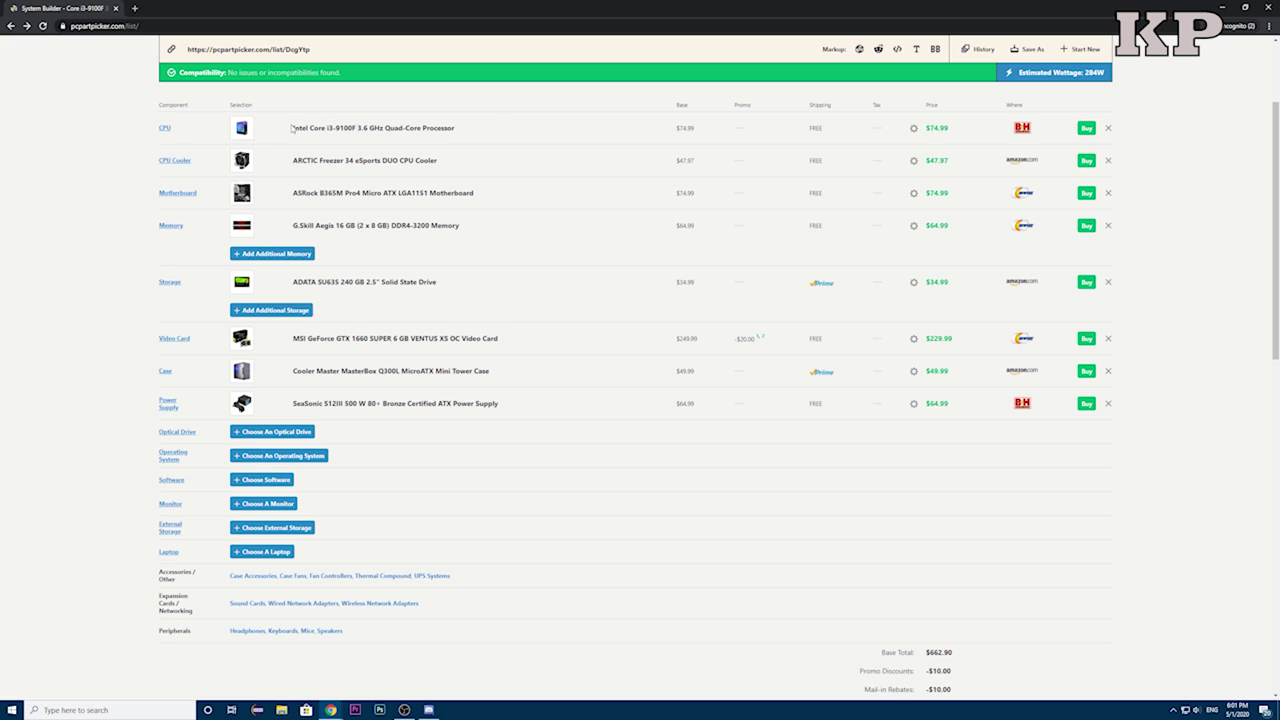
# Examine the Intel Core i3-9100F and ARCTIC Freezer 34 cooler rows, highlighting their names and base prices.
pyautogui.moveTo(292, 131); pyautogui.dragTo(500, 128)
pyautogui.click(497, 127)
pyautogui.moveTo(284, 129); pyautogui.dragTo(478, 127)
pyautogui.click(482, 128)
pyautogui.moveTo(660, 127); pyautogui.dragTo(700, 152)
pyautogui.click(716, 156)
pyautogui.moveTo(697, 165); pyautogui.dragTo(437, 169)
pyautogui.click(705, 160)
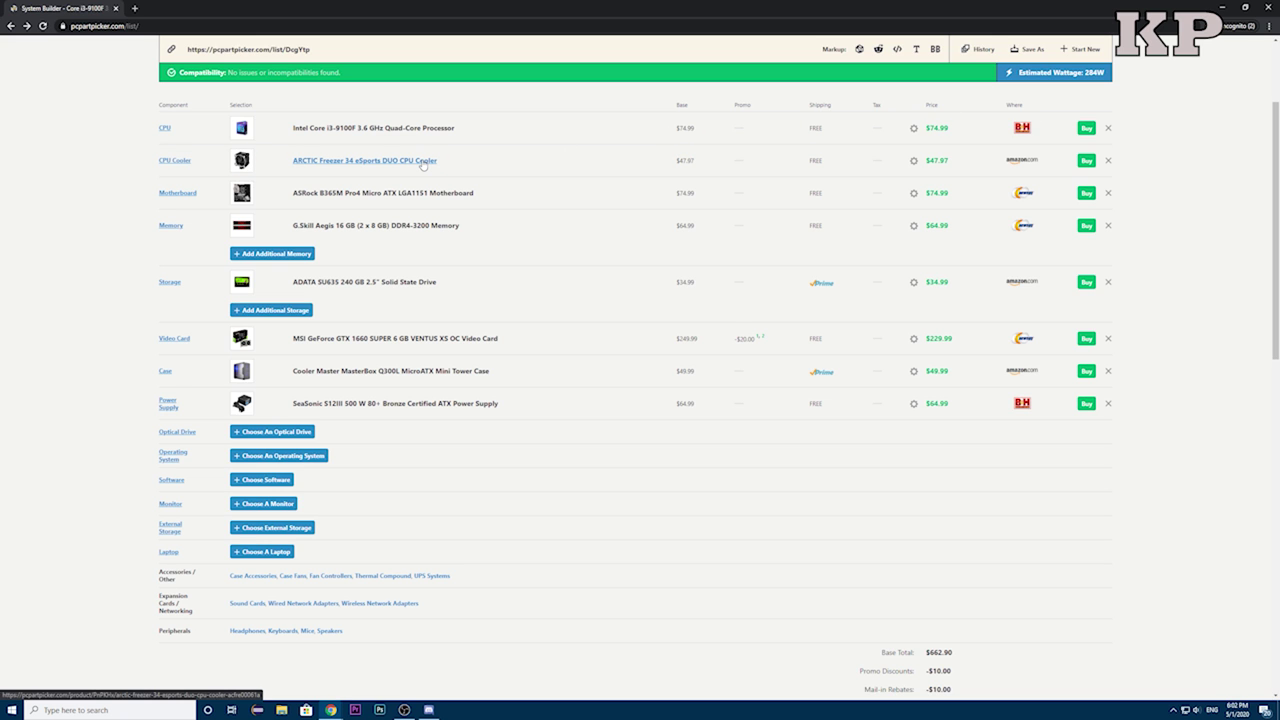
# Open the ARCTIC Freezer 34 eSports DUO cooler's product page and look through its enlarged pictures.
pyautogui.click(424, 165)
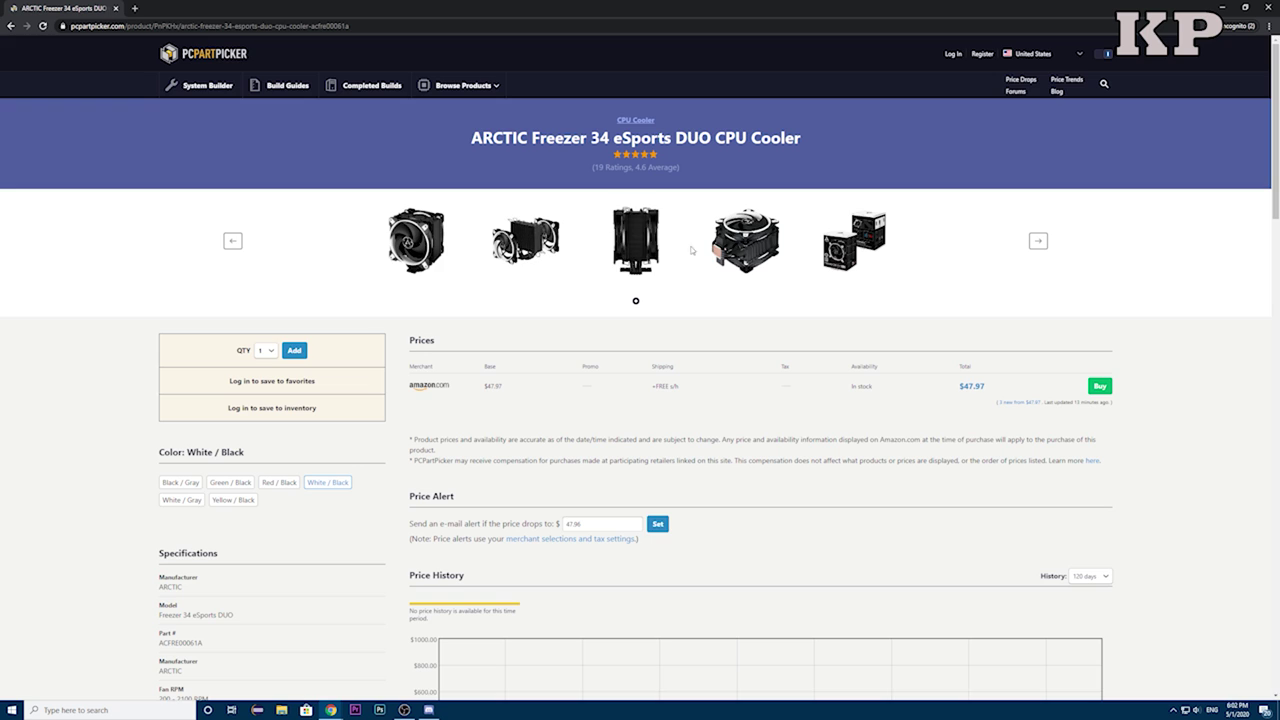
pyautogui.click(652, 255)
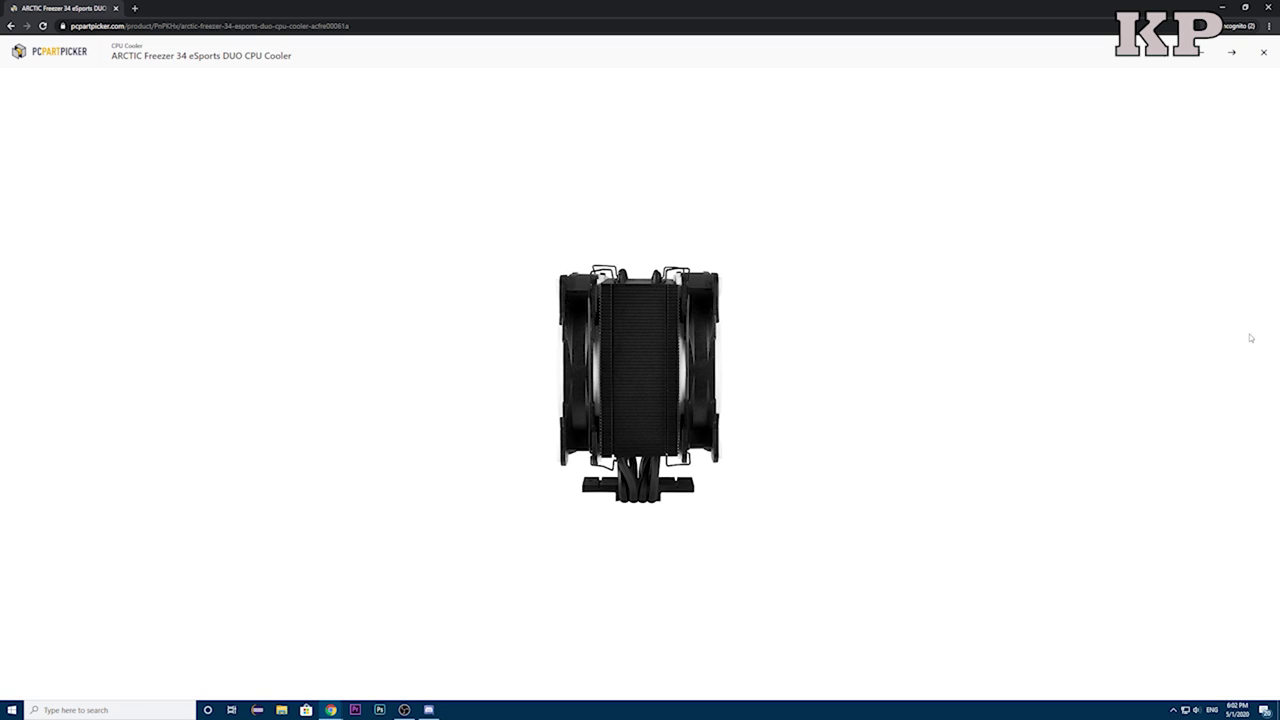
pyautogui.click(1263, 51)
pyautogui.click(415, 250)
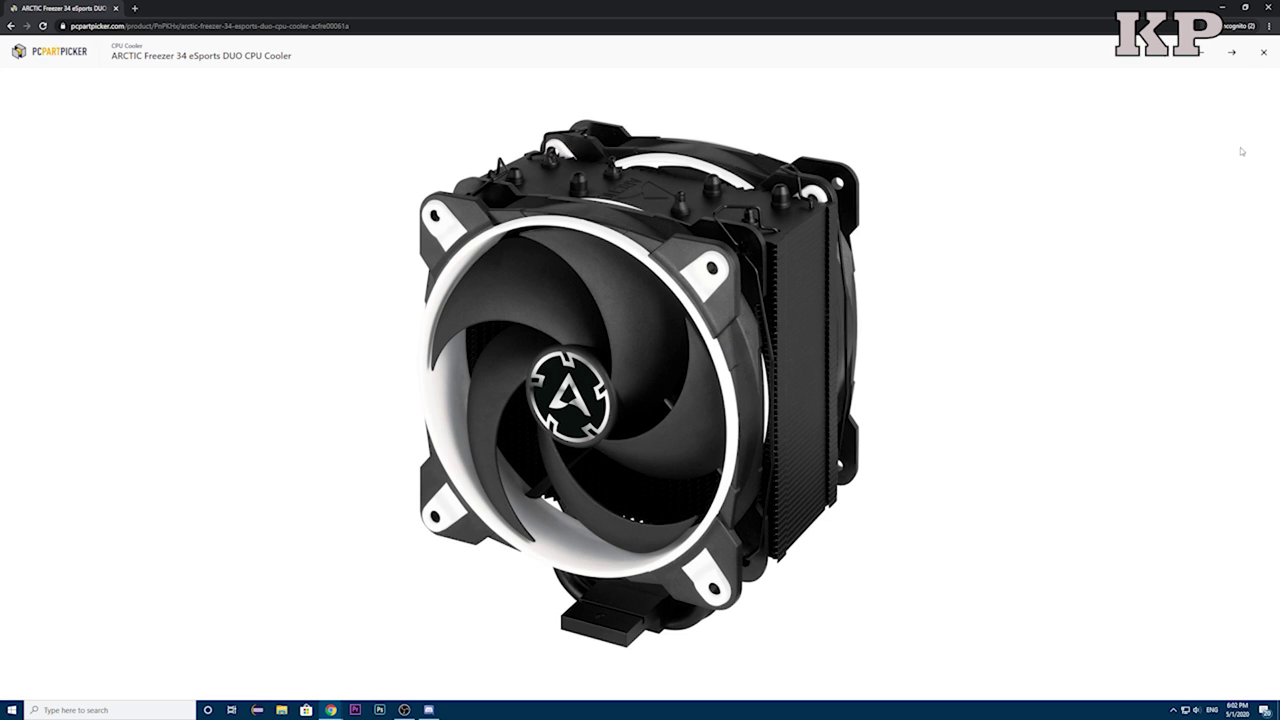
pyautogui.click(1231, 52)
pyautogui.click(1231, 52)
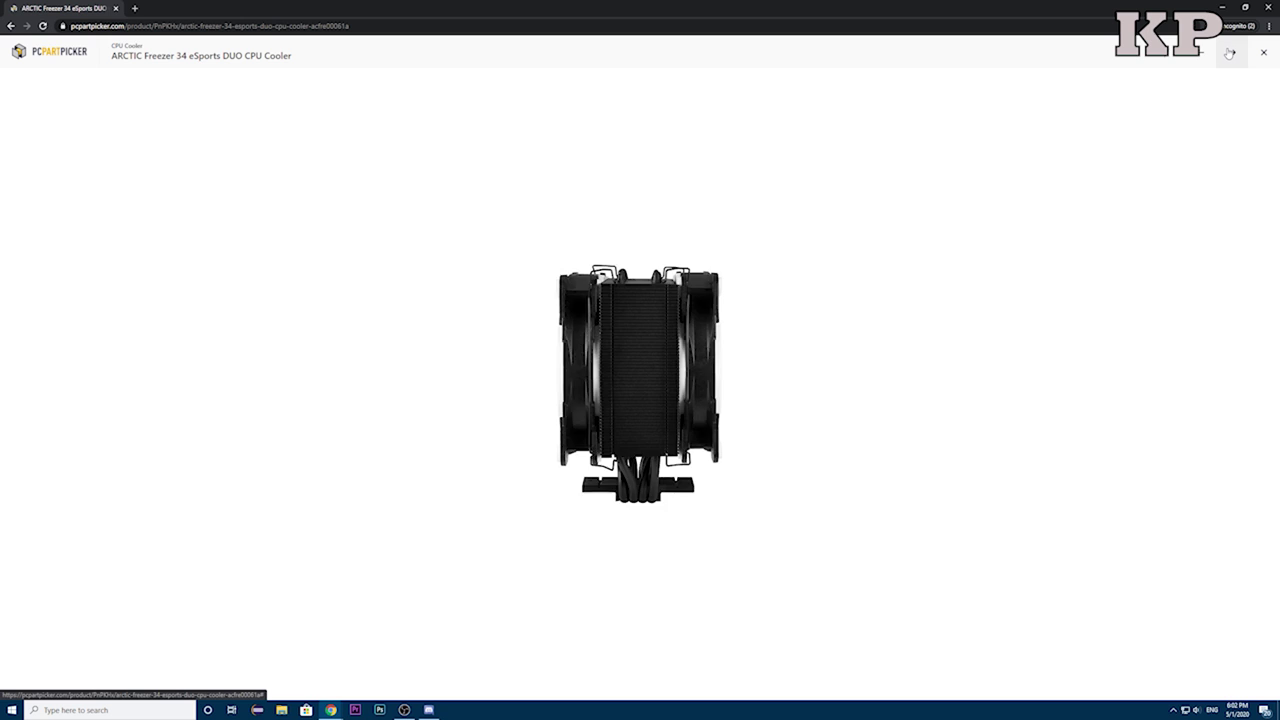
pyautogui.click(1229, 53)
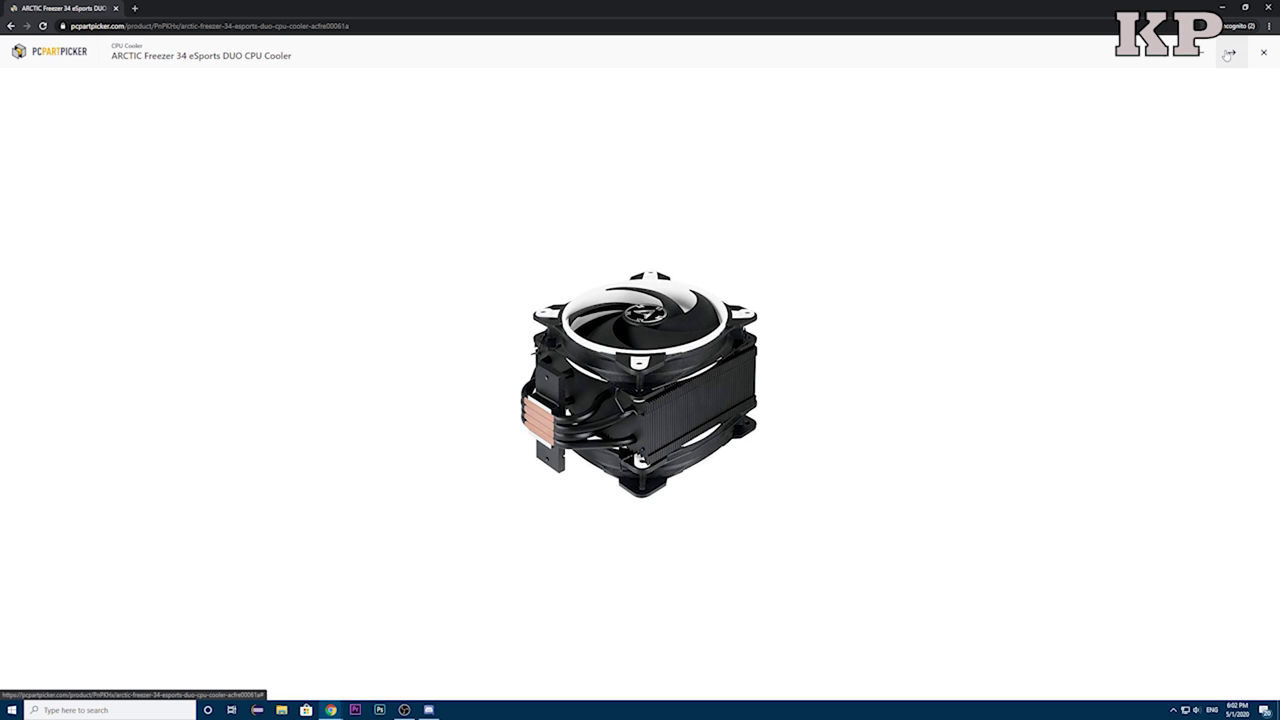
pyautogui.click(1229, 53)
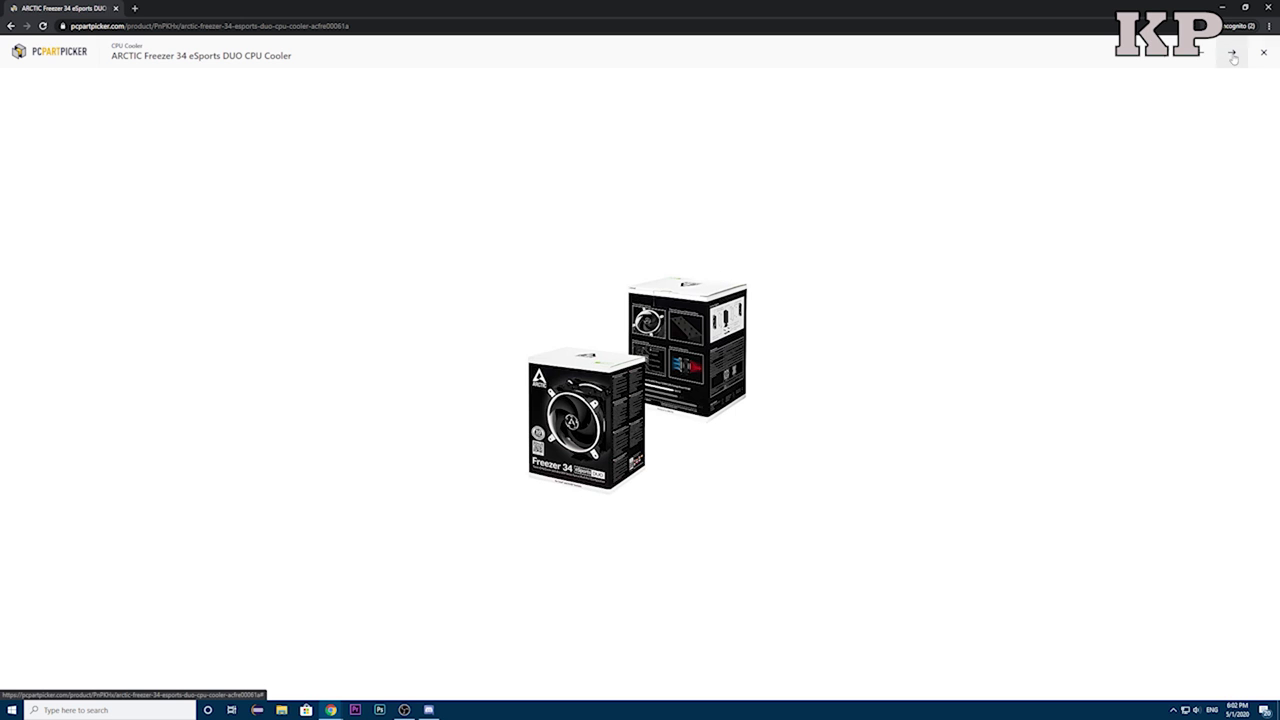
pyautogui.click(1263, 52)
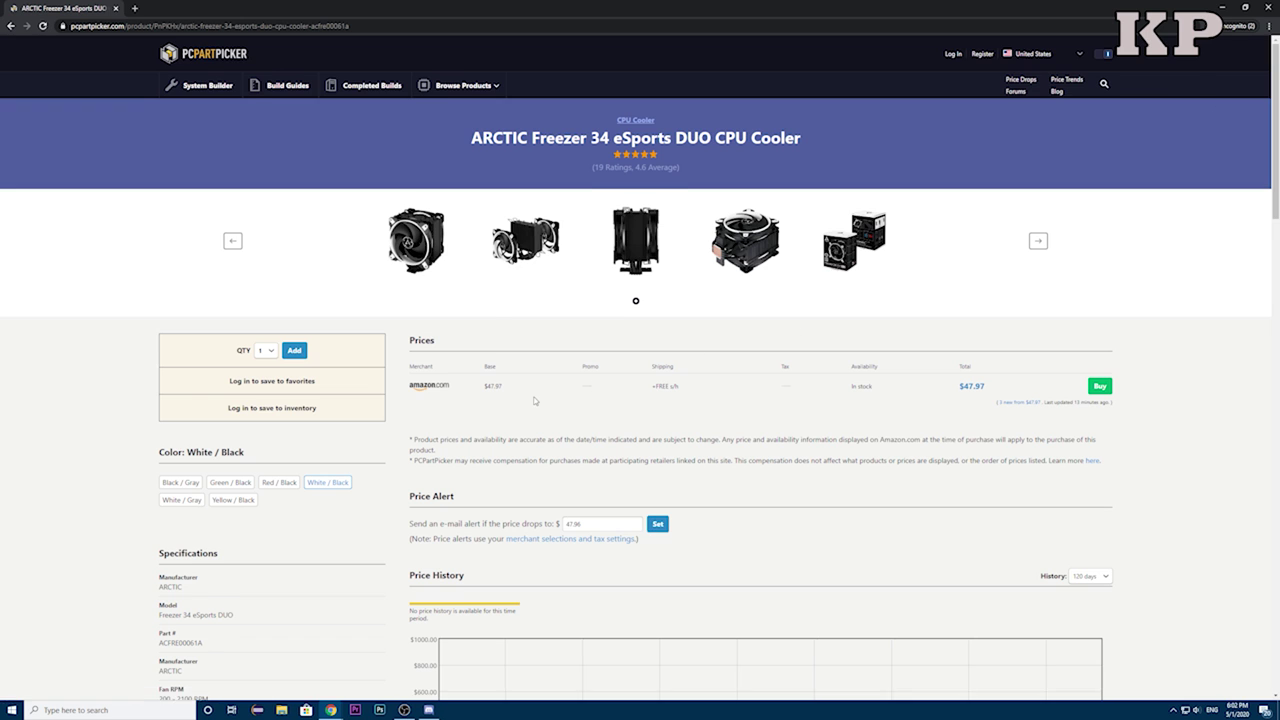
# Examine the cooler's specifications, price history and reviews, and return to the part list.
pyautogui.scroll(-3, 536, 400)
pyautogui.scroll(-3, 535, 380)
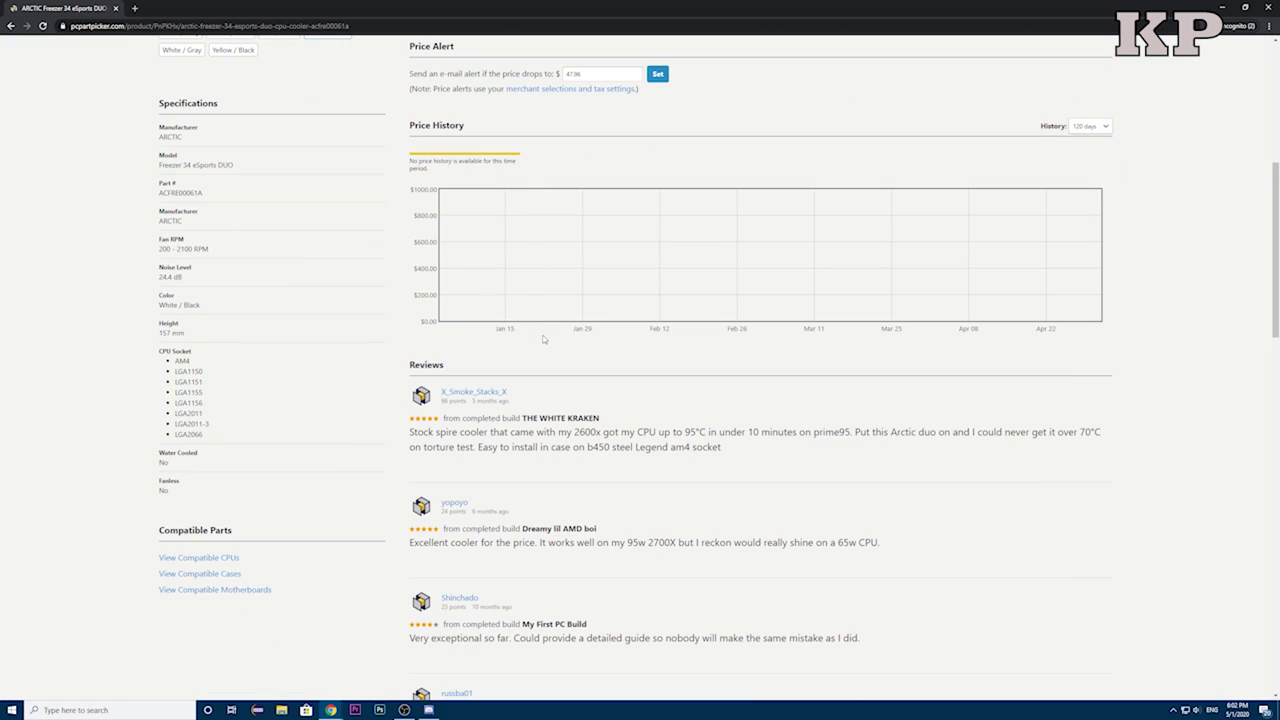
pyautogui.hotkey('alt', 'Left')
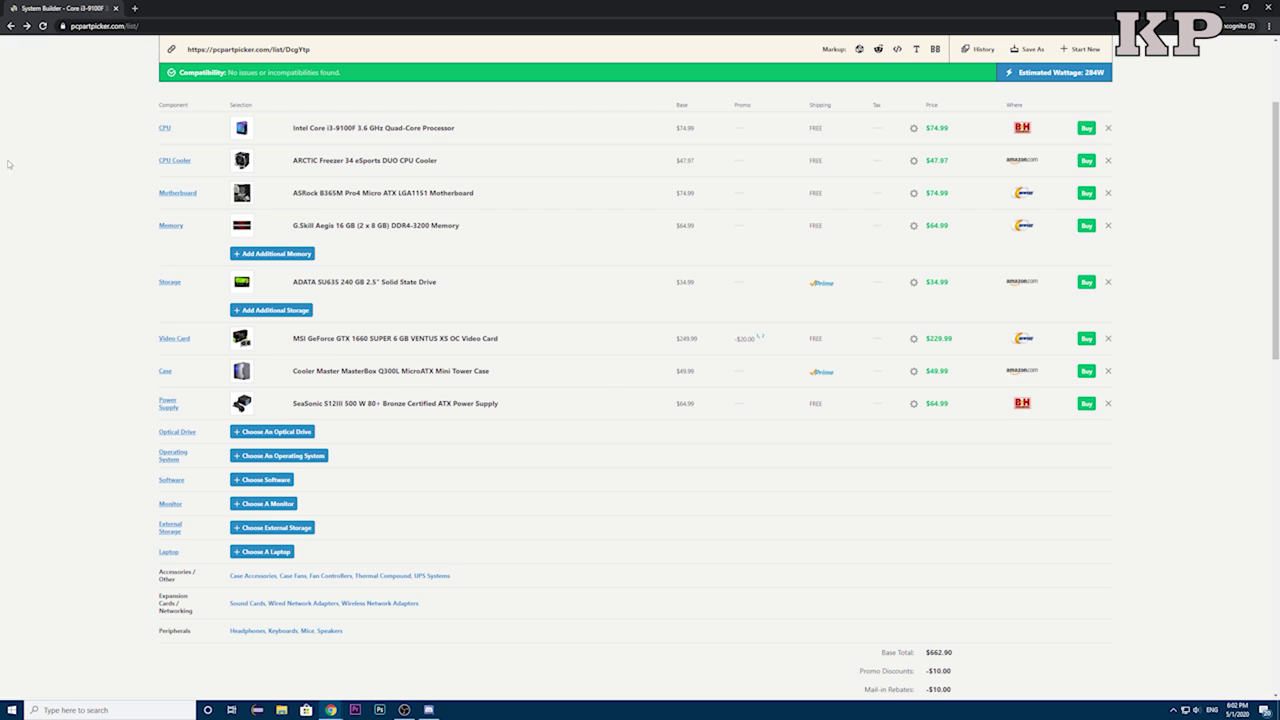
# View the ASRock B365M Pro4 motherboard's page and enlarged picture, and return to the part list.
pyautogui.click(378, 194)
pyautogui.click(376, 258)
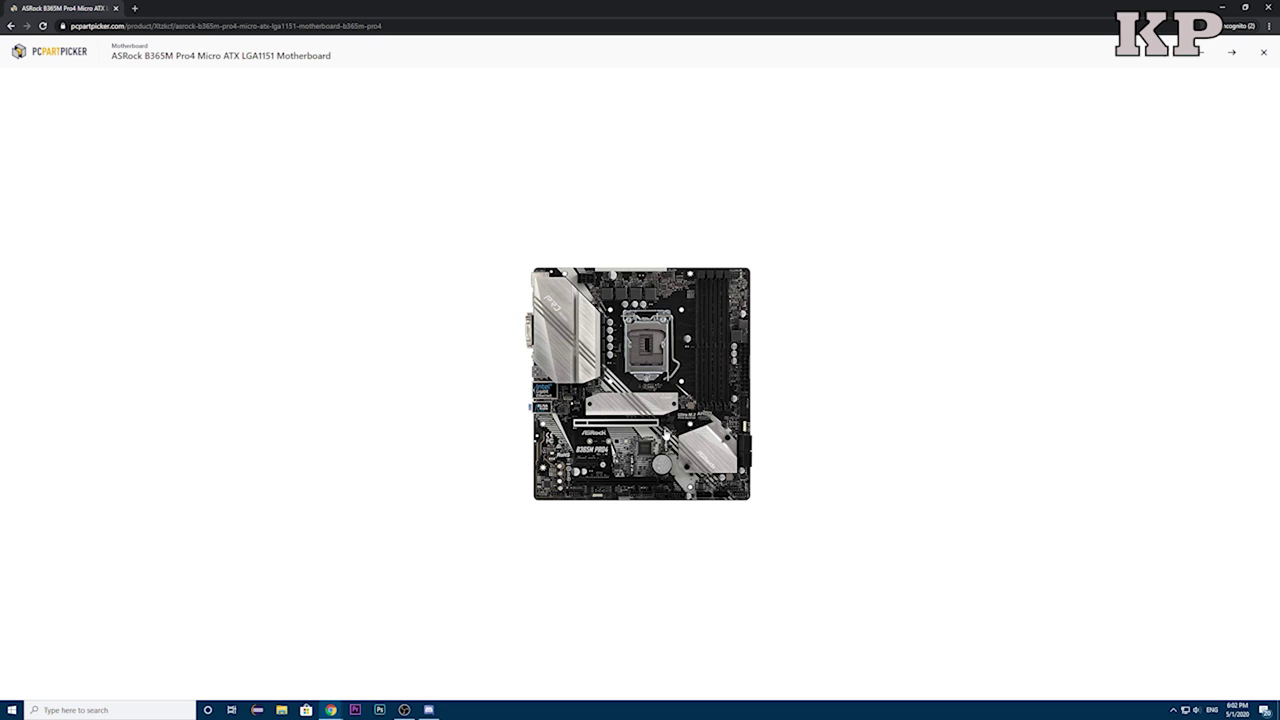
pyautogui.click(1263, 52)
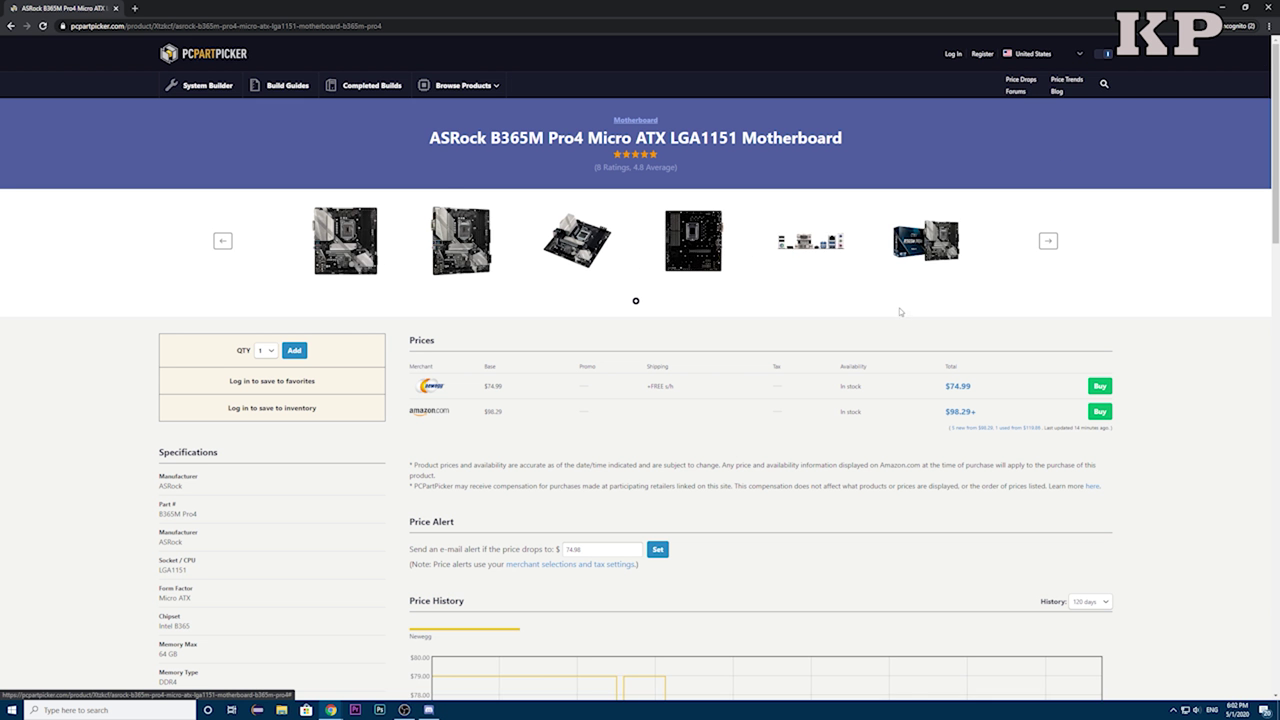
pyautogui.hotkey('alt', 'Left')
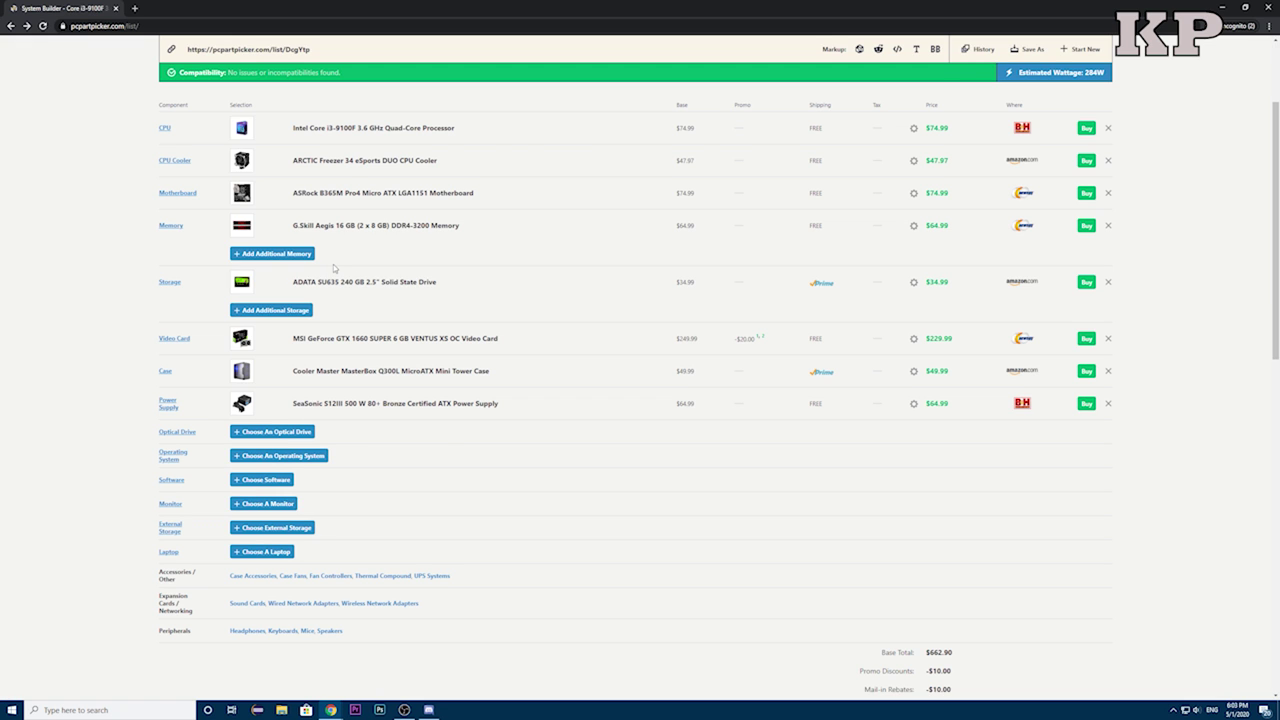
# View the product pages of the G.Skill Aegis 16 GB memory and ADATA SU635 240 GB drive, returning to the part list after each.
pyautogui.click(299, 228)
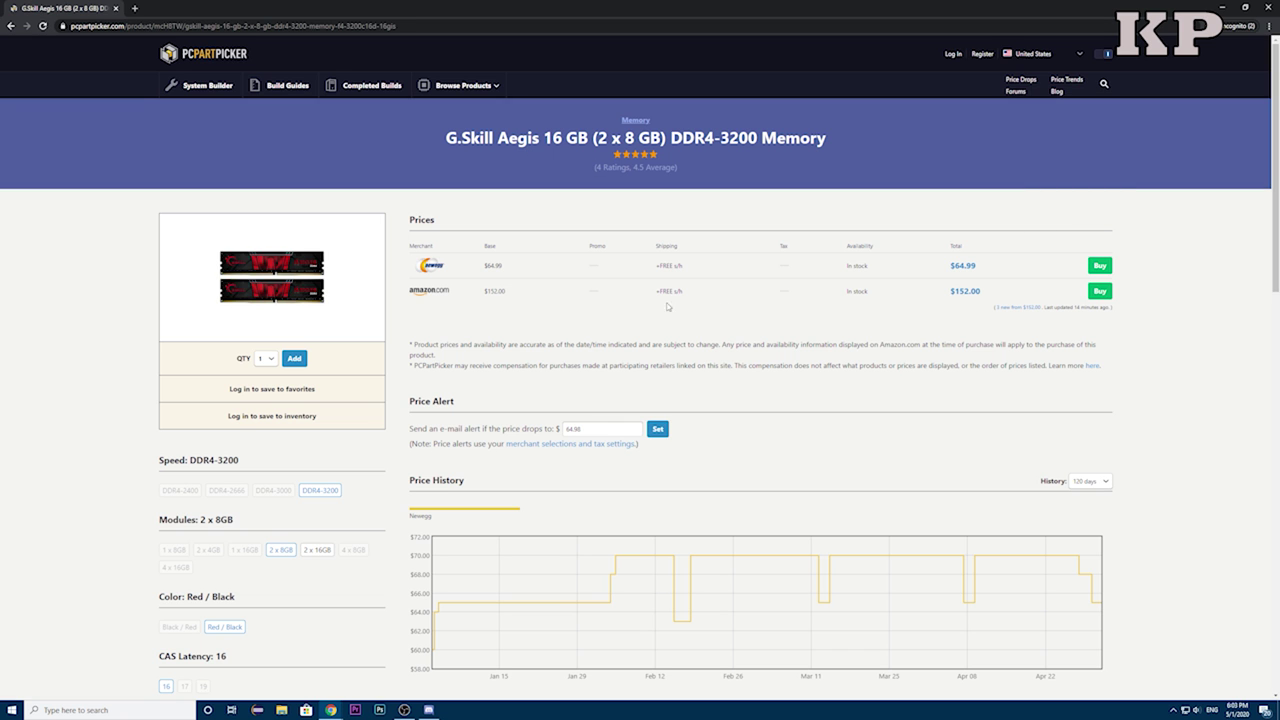
pyautogui.hotkey('alt', 'Left')
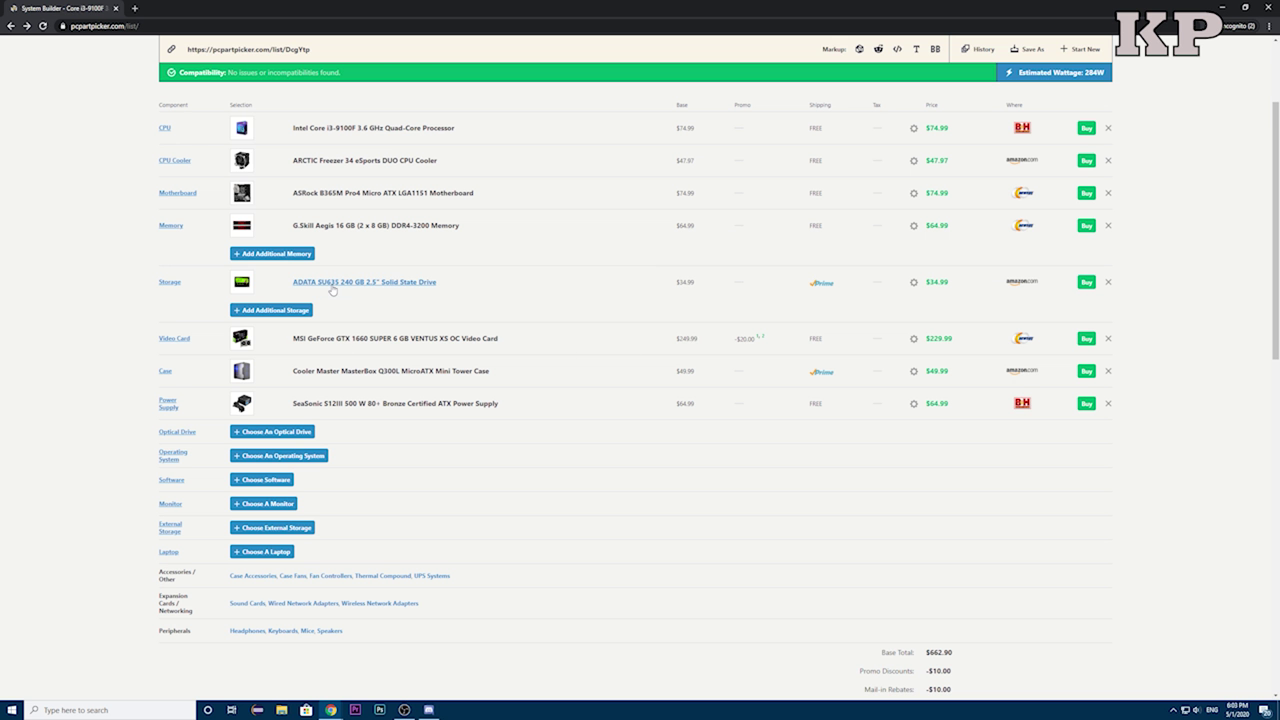
pyautogui.click(333, 284)
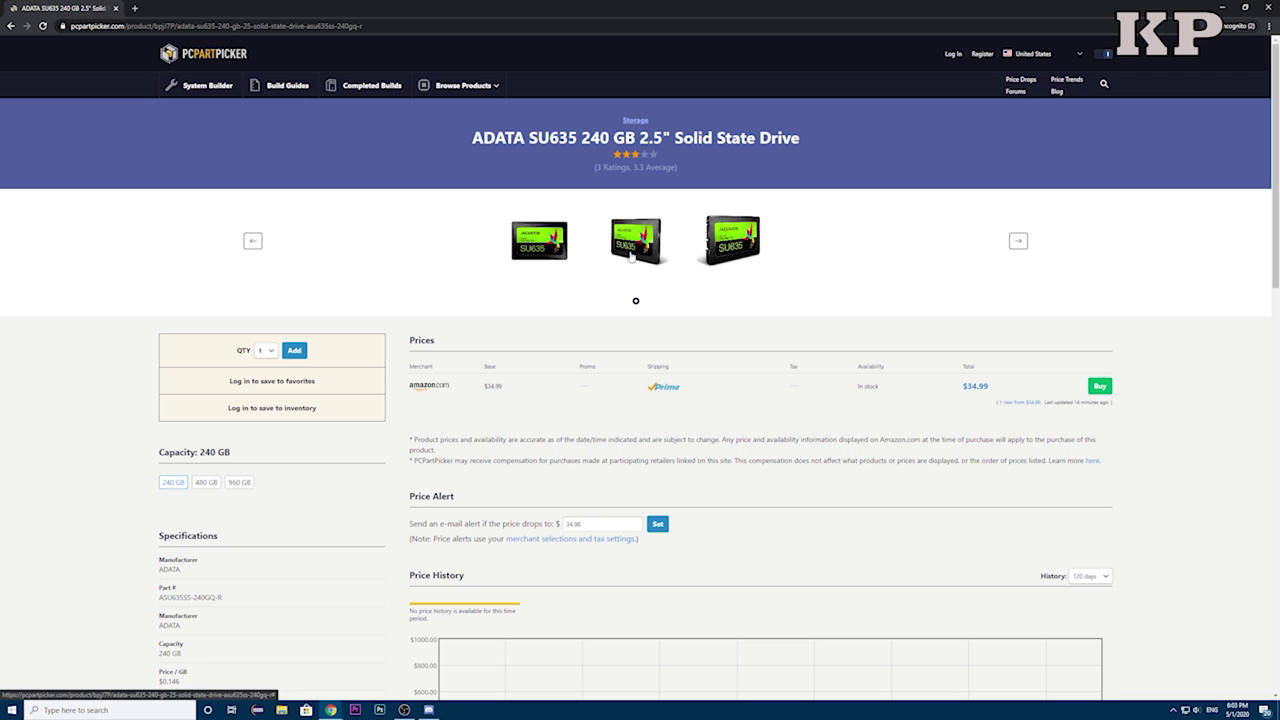
pyautogui.hotkey('alt', 'Left')
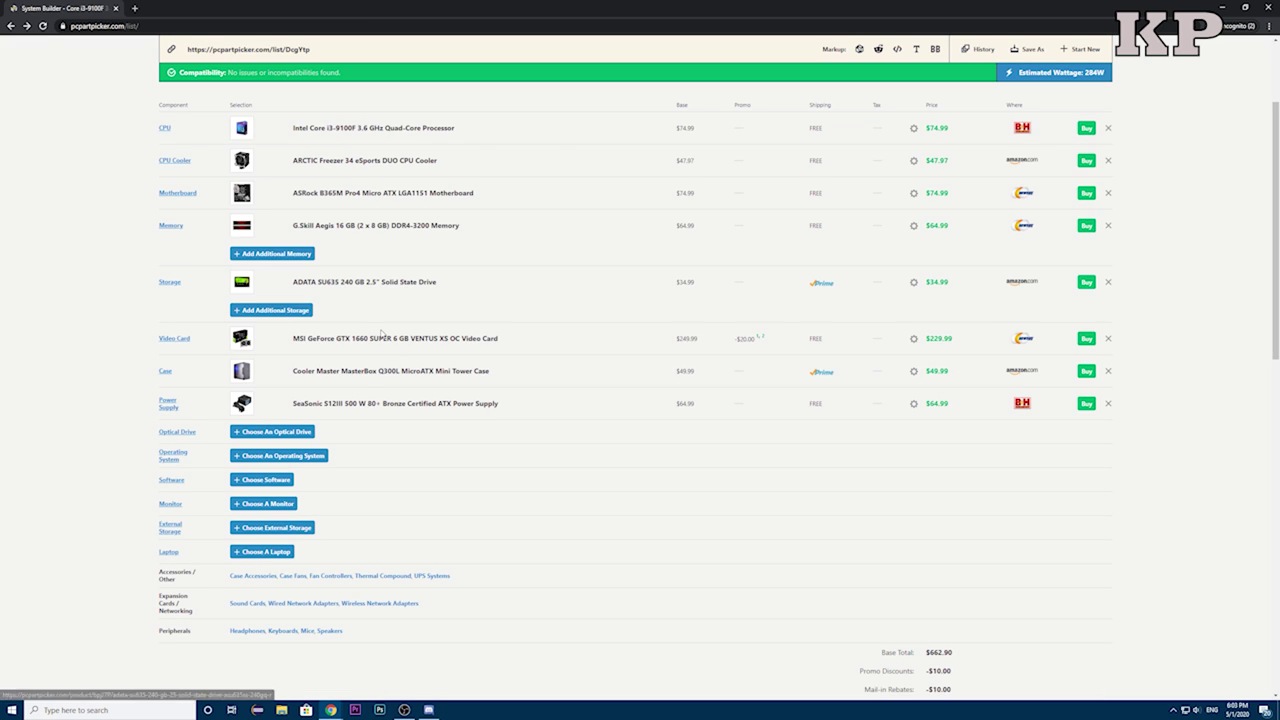
# View the GTX 1660 SUPER and SeaSonic S12III 500 W product pages, highlighting the case name in between, and return to the part list.
pyautogui.click(465, 330)
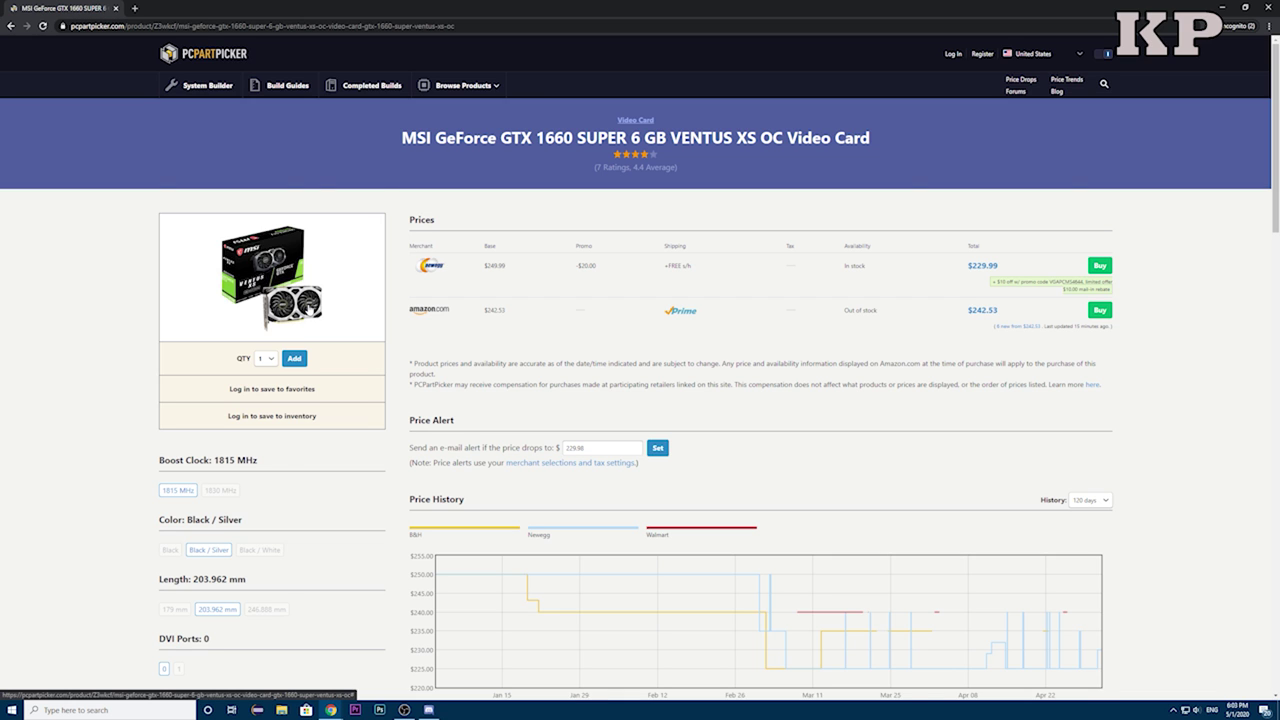
pyautogui.hotkey('alt', 'Left')
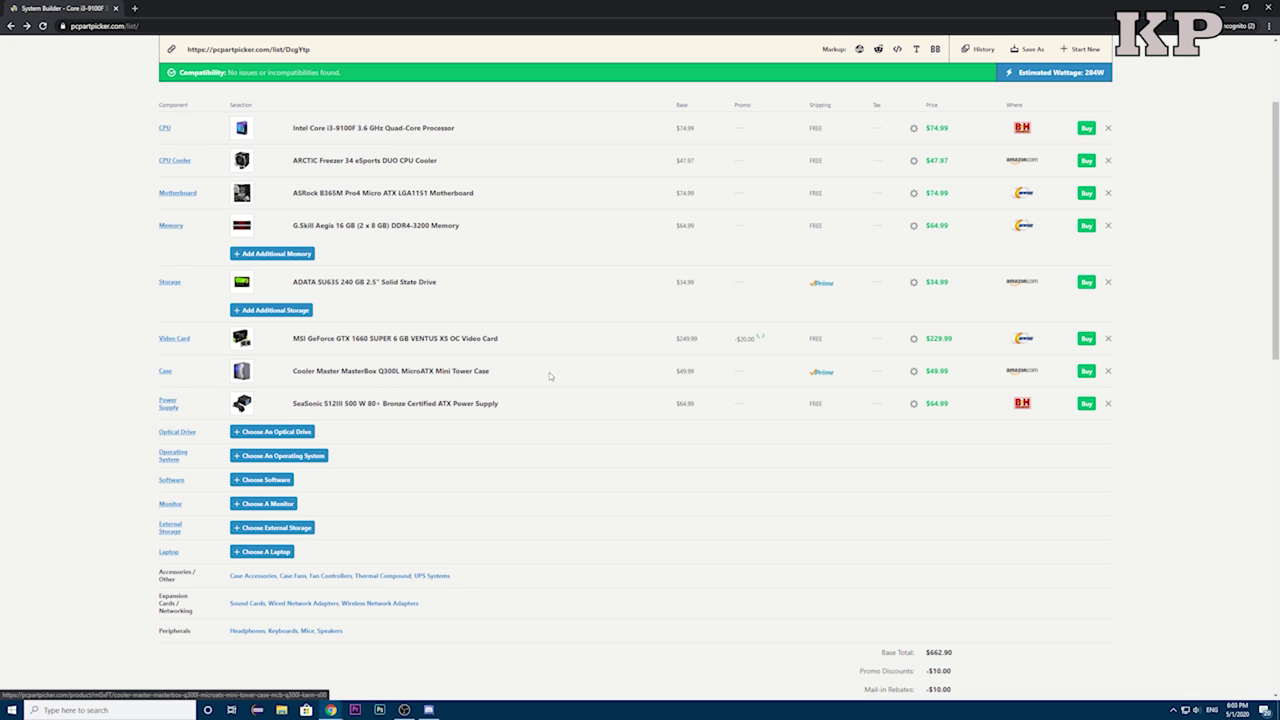
pyautogui.moveTo(549, 376); pyautogui.dragTo(293, 366)
pyautogui.click(560, 382)
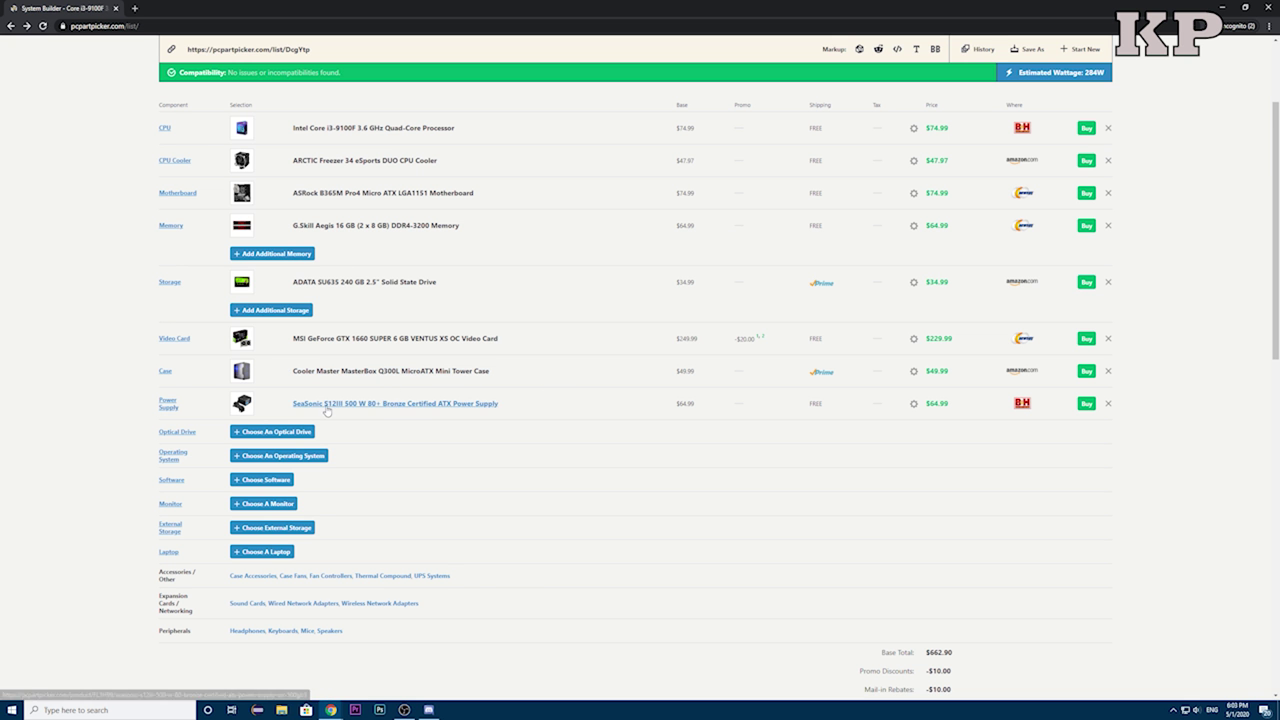
pyautogui.click(330, 405)
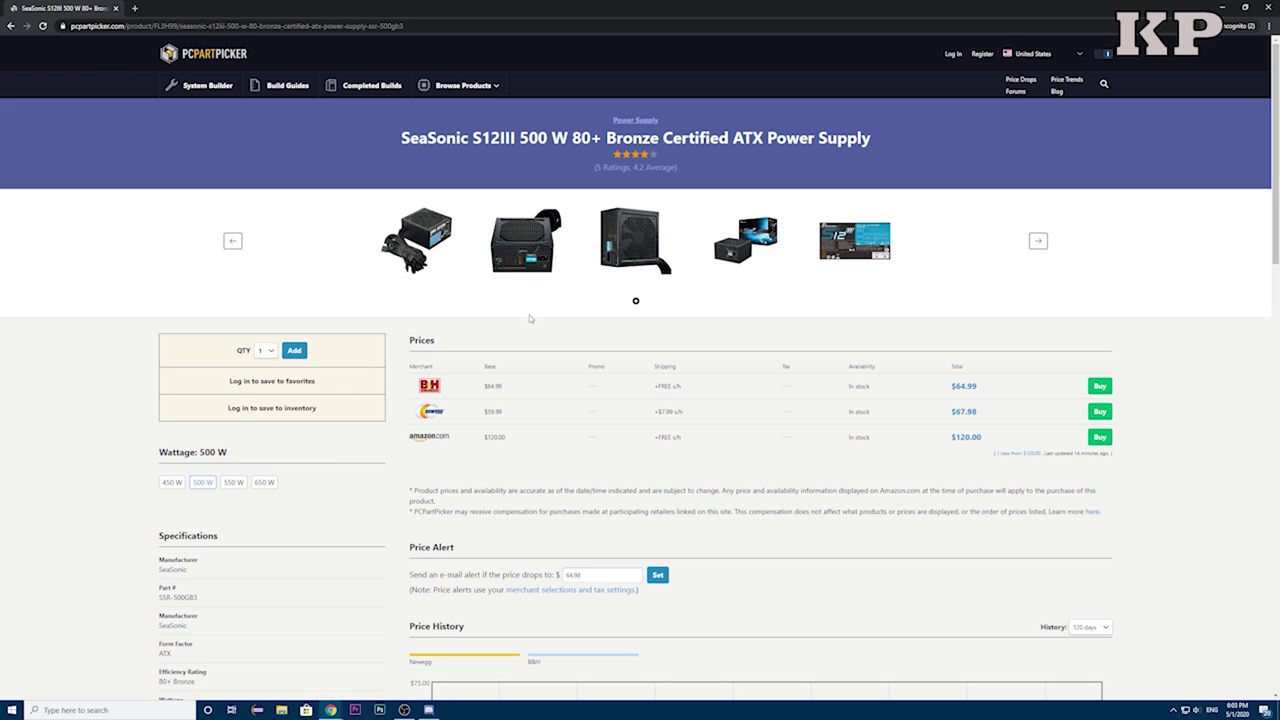
pyautogui.hotkey('alt', 'Left')
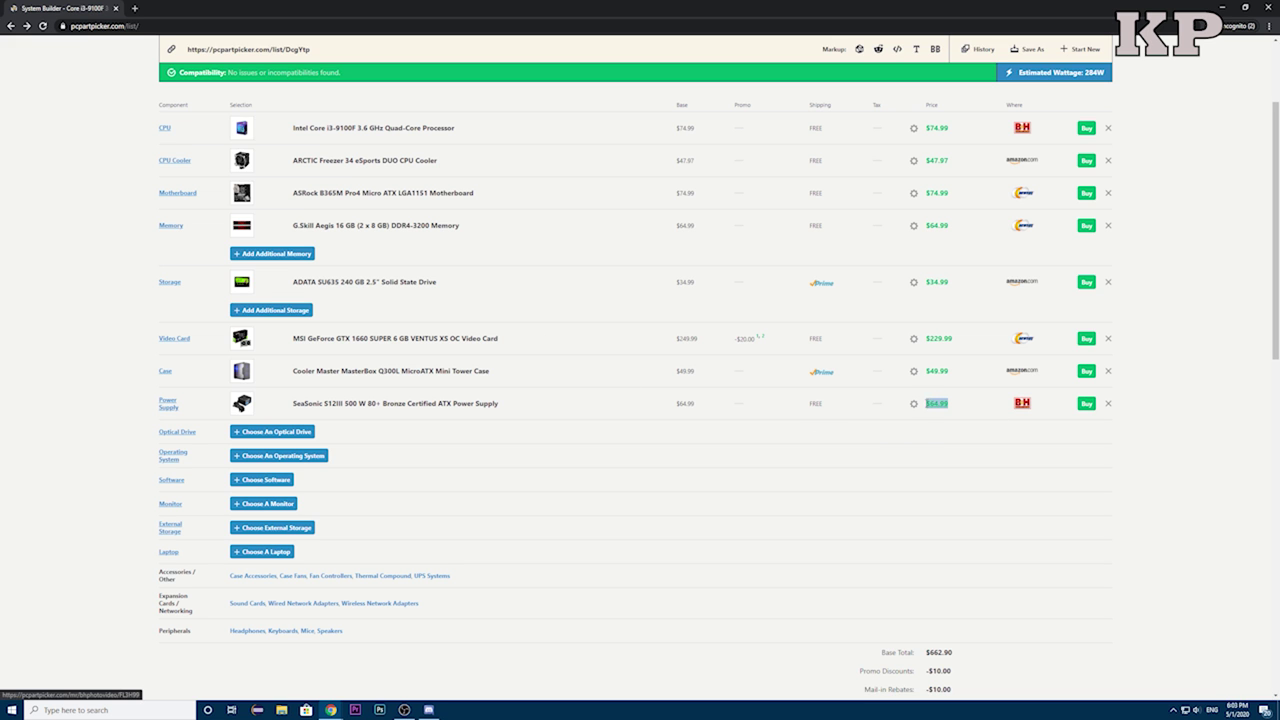
# Review the bottom of the Intel part list and highlight the build's total price.
pyautogui.scroll(-3, 888, 517)
pyautogui.scroll(3, 620, 380)
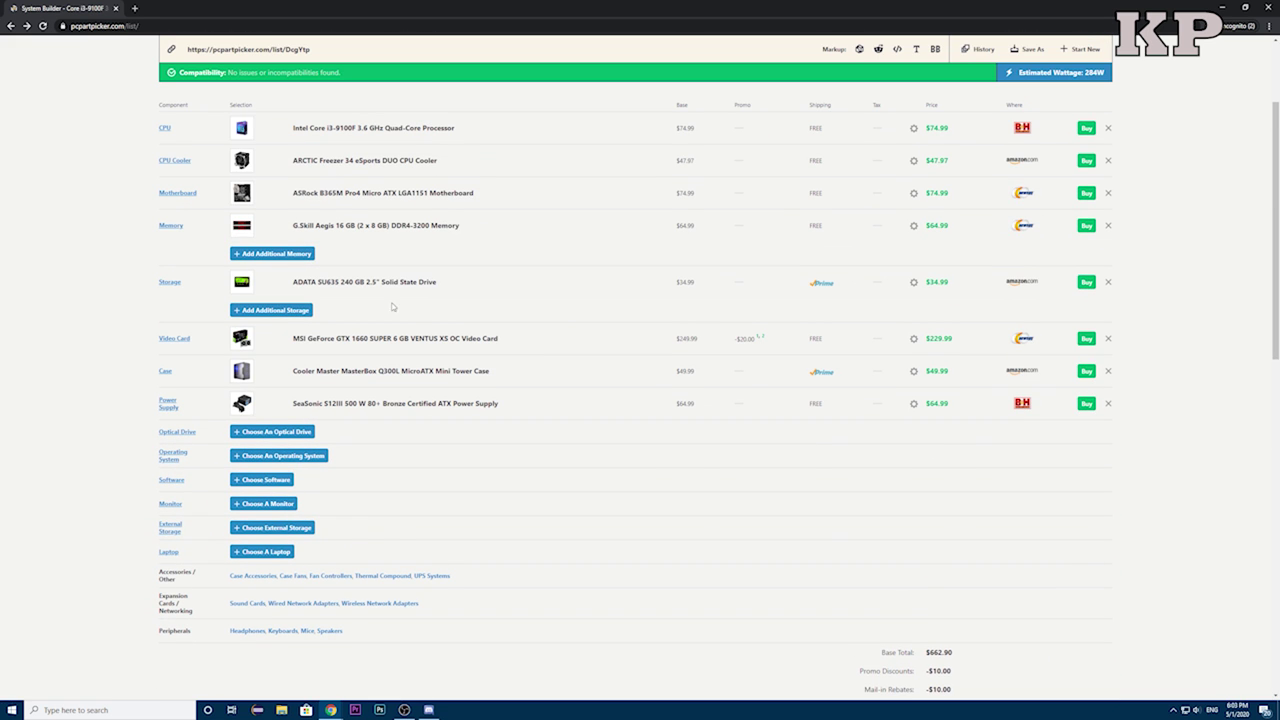
pyautogui.scroll(-2, 594, 320)
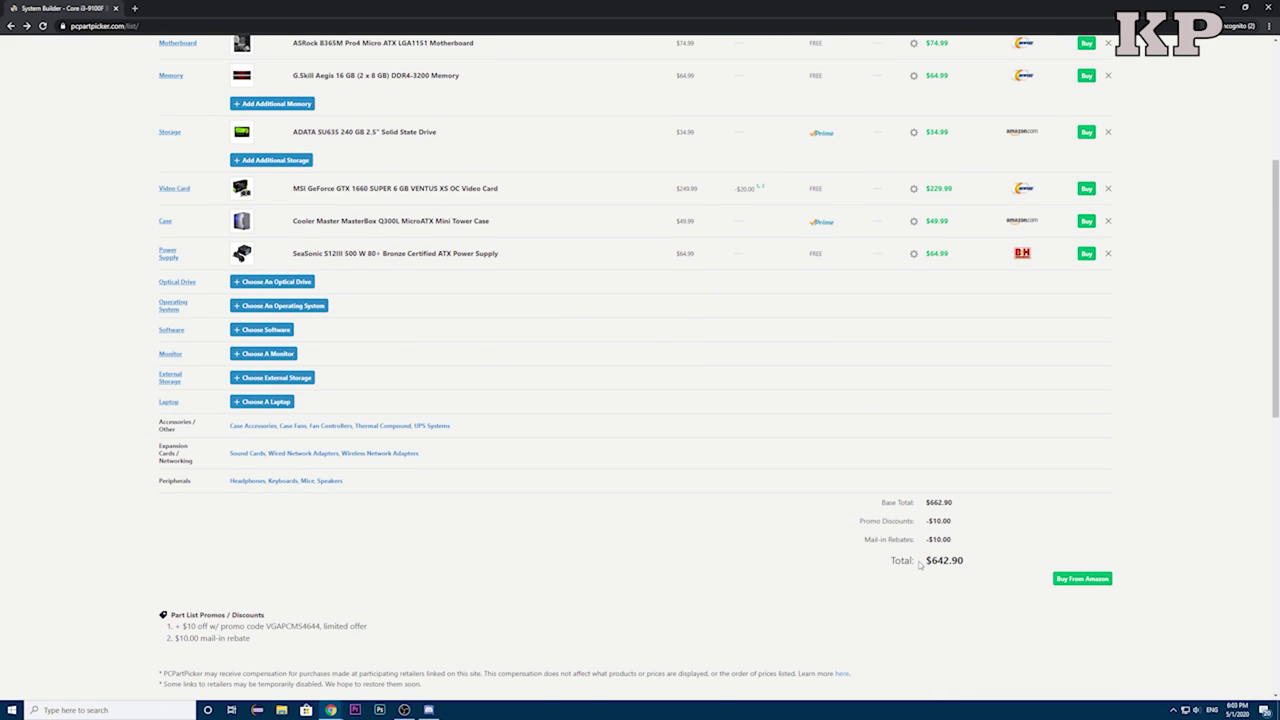
pyautogui.moveTo(920, 562); pyautogui.dragTo(976, 565)
pyautogui.click(976, 565)
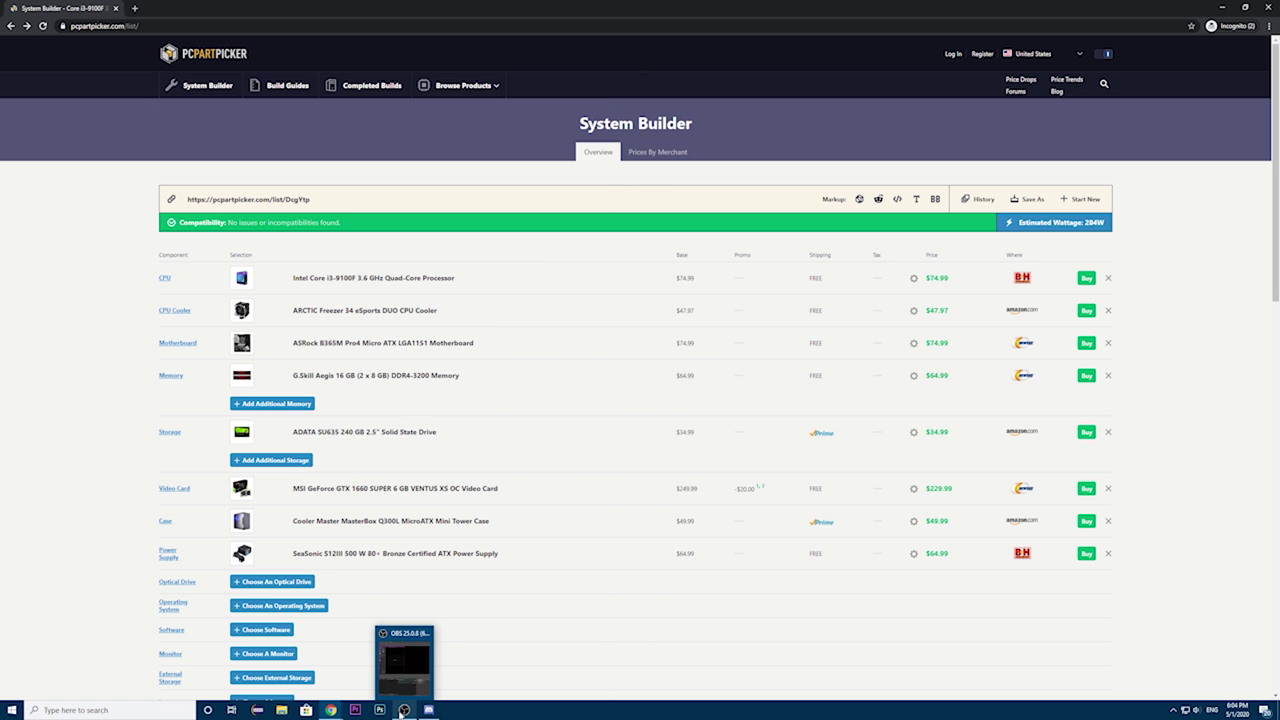
# Switch to Discord and show the other participant's shared screen in full screen.
pyautogui.click(404, 710)
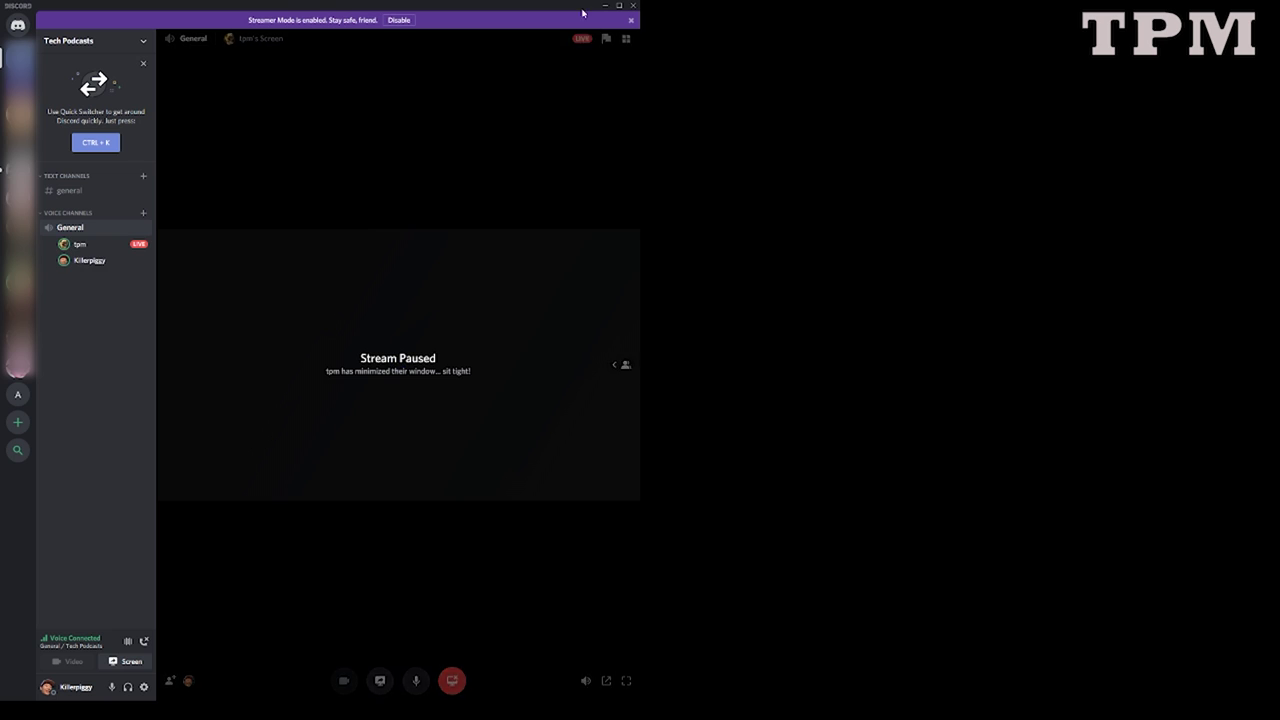
pyautogui.click(626, 678)
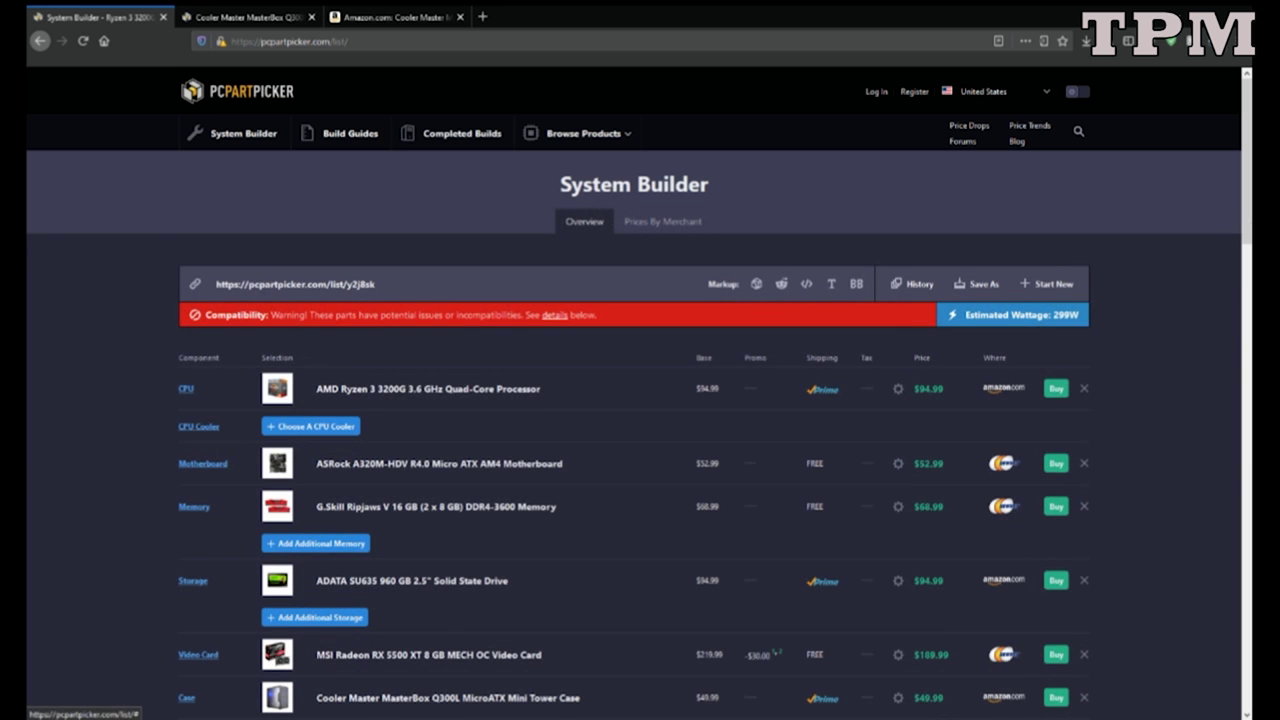
# Open the ASRock A320M-HDV R4.0 motherboard's product page in a new tab, enlarge its first image, and return to the part list.
pyautogui.scroll(-1, 440, 396)
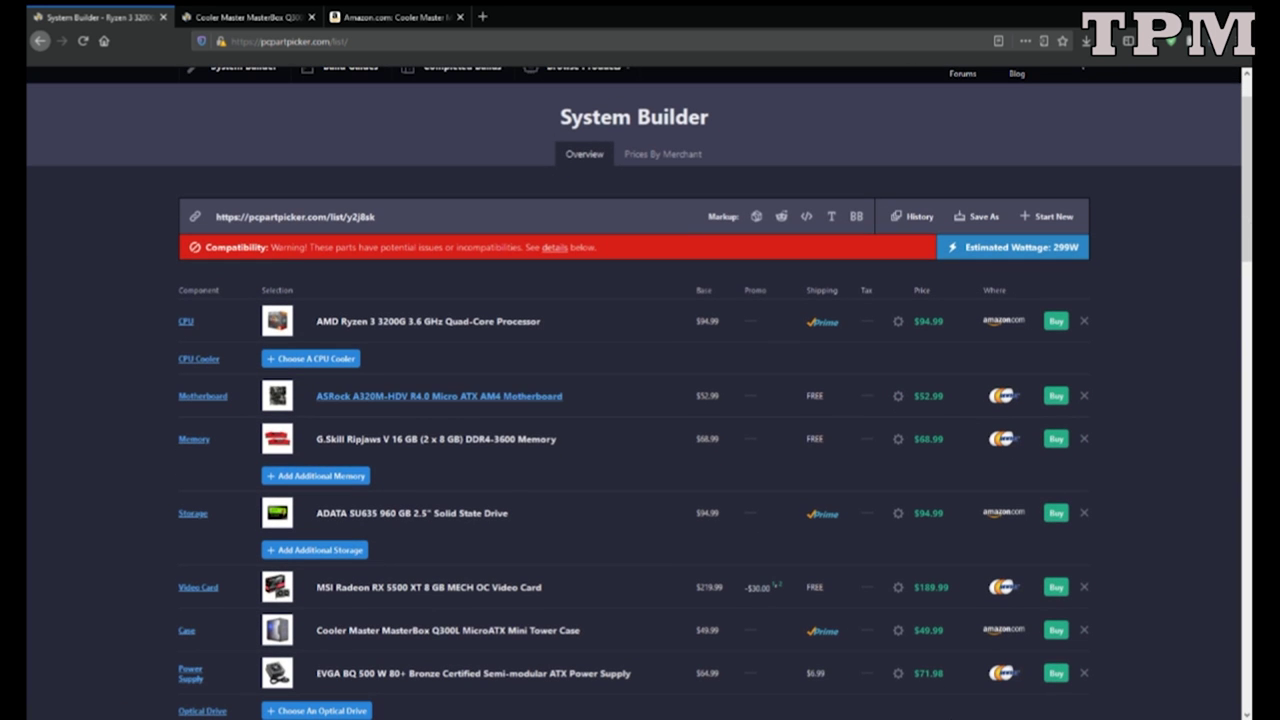
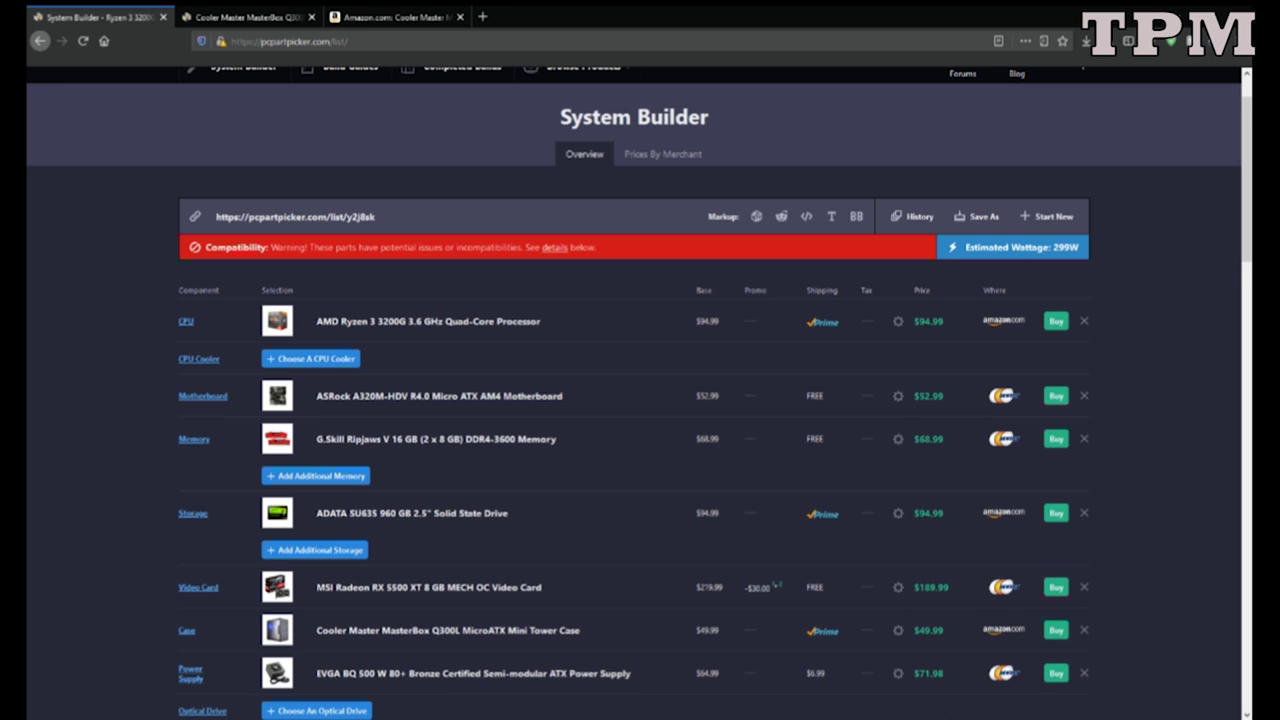
pyautogui.scroll(-1, 634, 392)
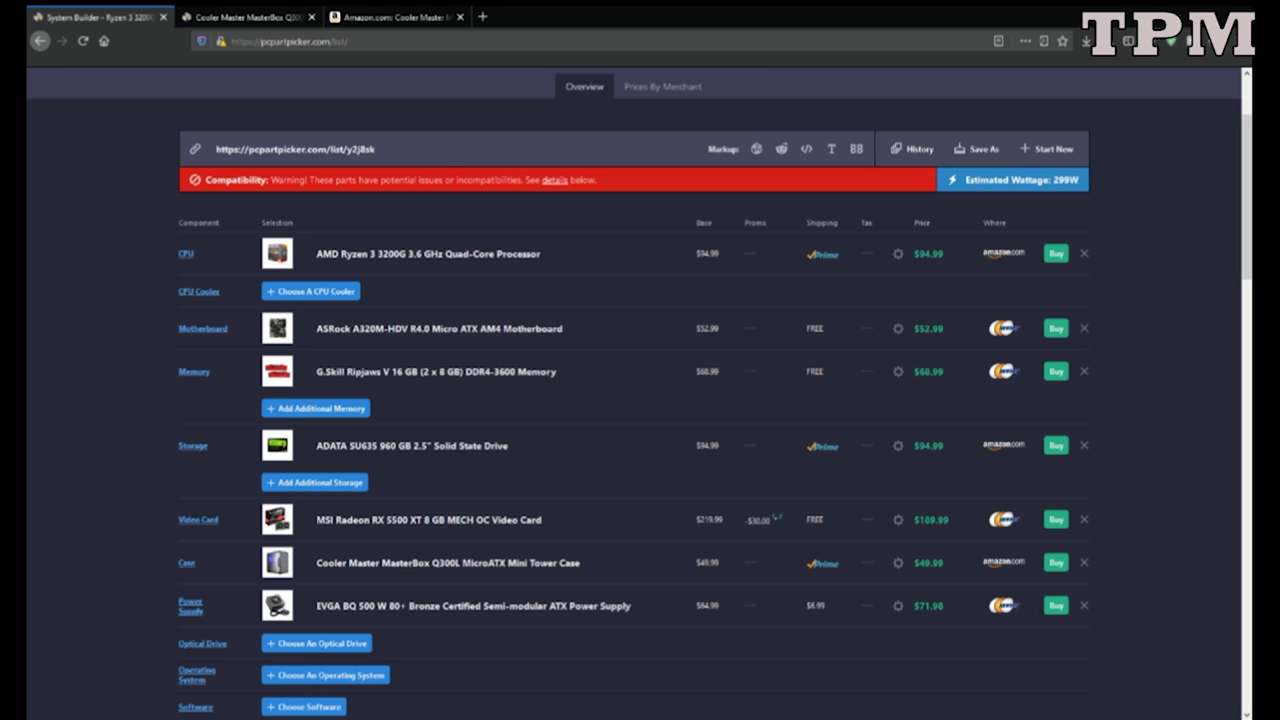
pyautogui.middleClick(440, 328)
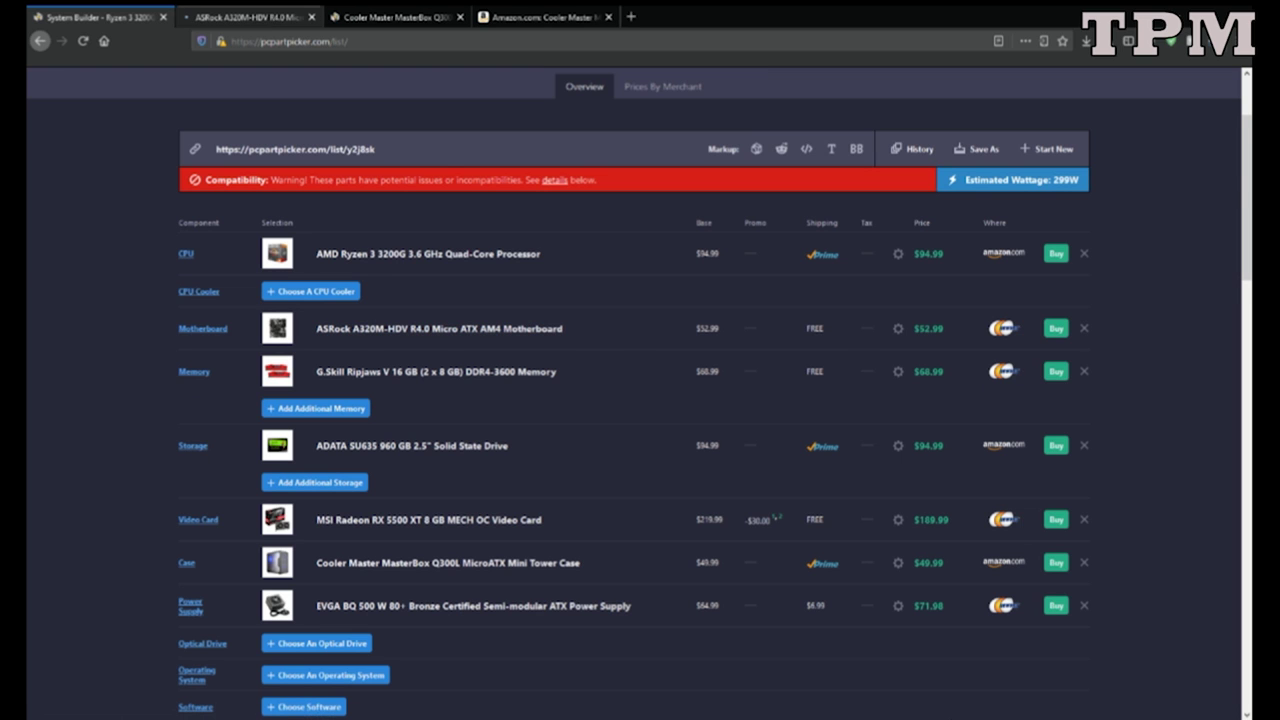
pyautogui.hotkey('ctrl', 'Tab')
pyautogui.click(403, 340)
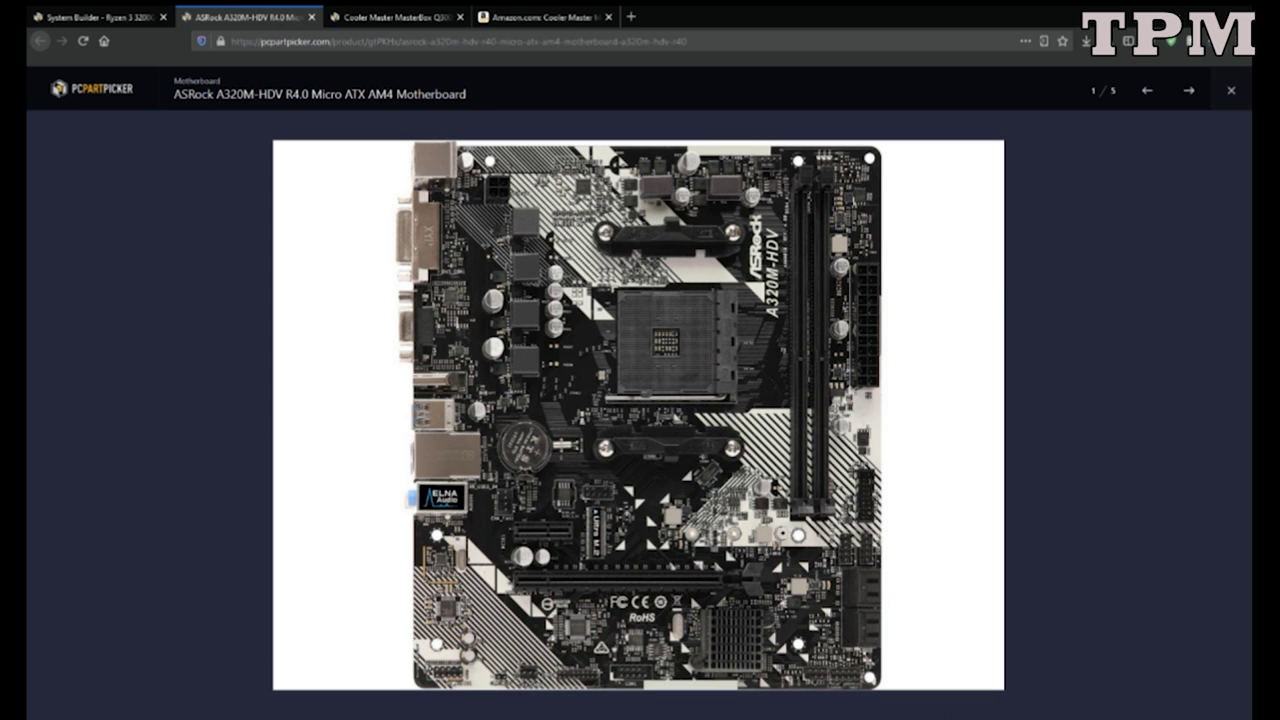
pyautogui.press('Escape')
pyautogui.click(100, 17)
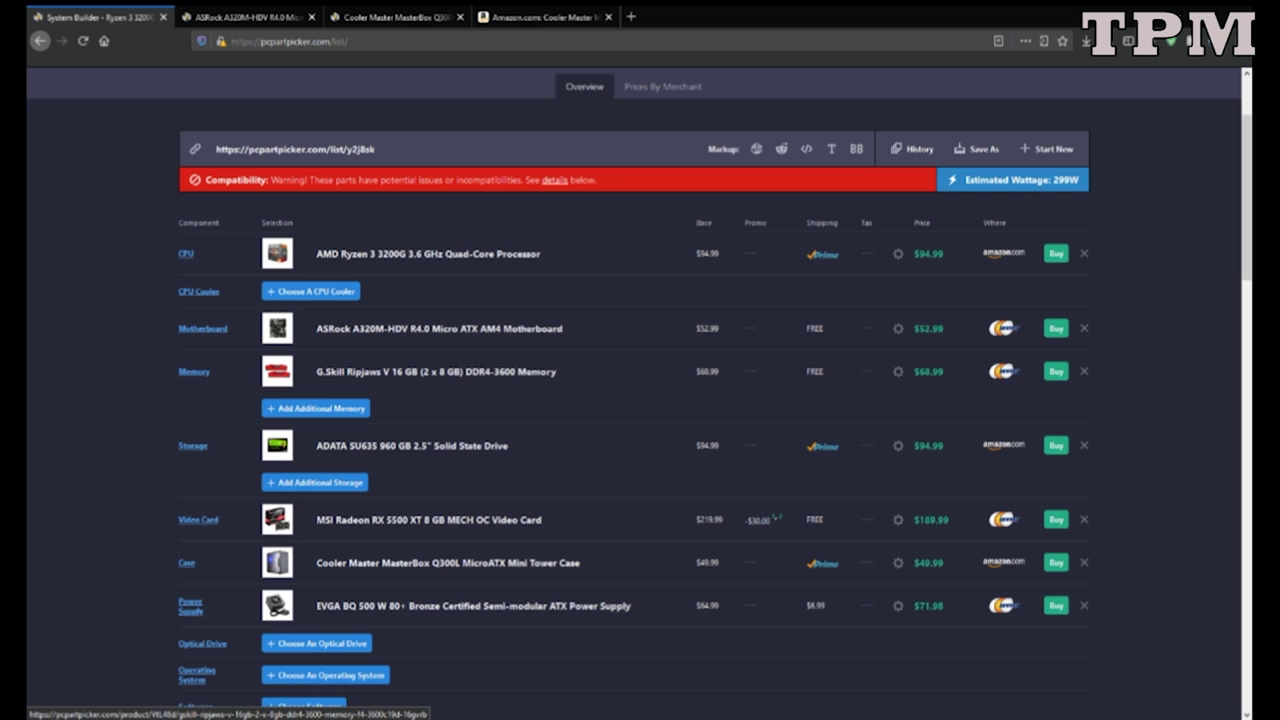
# Review the G.Skill Ripjaws V 16 GB memory's product page down to its timings and reviews, and return to the part list.
pyautogui.click(436, 371)
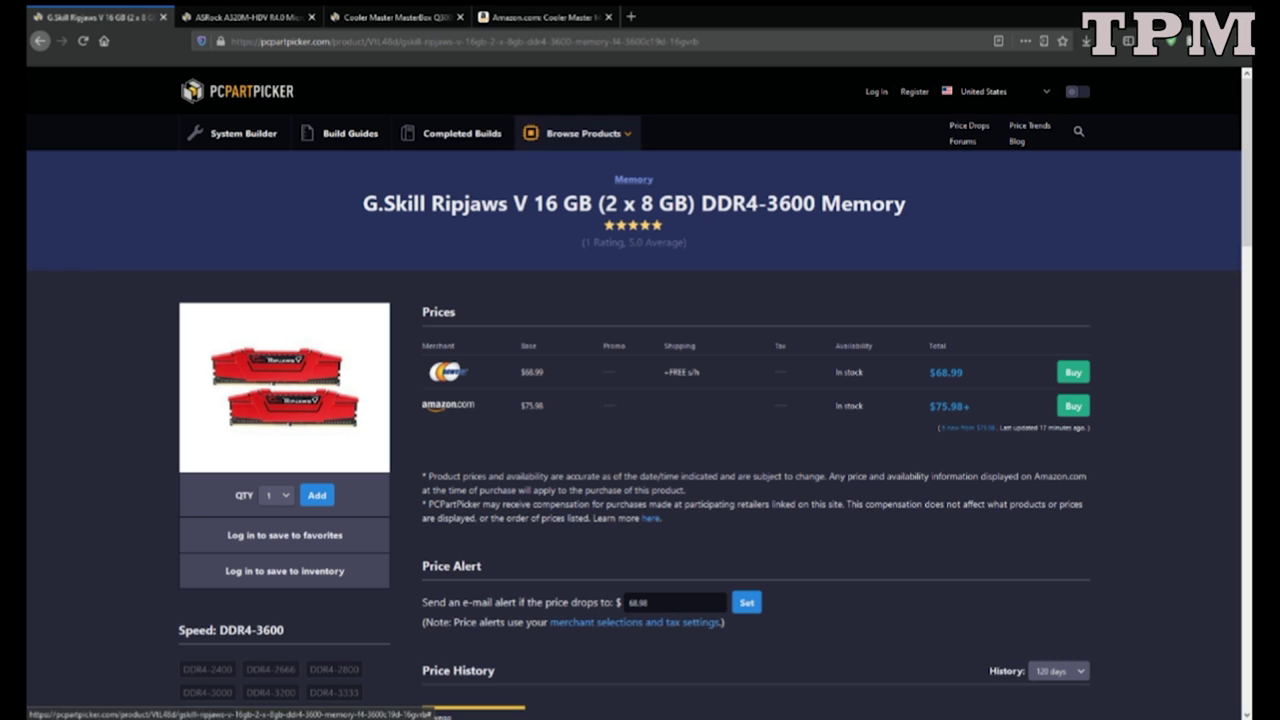
pyautogui.moveTo(605, 179); pyautogui.dragTo(816, 203)
pyautogui.click(816, 203)
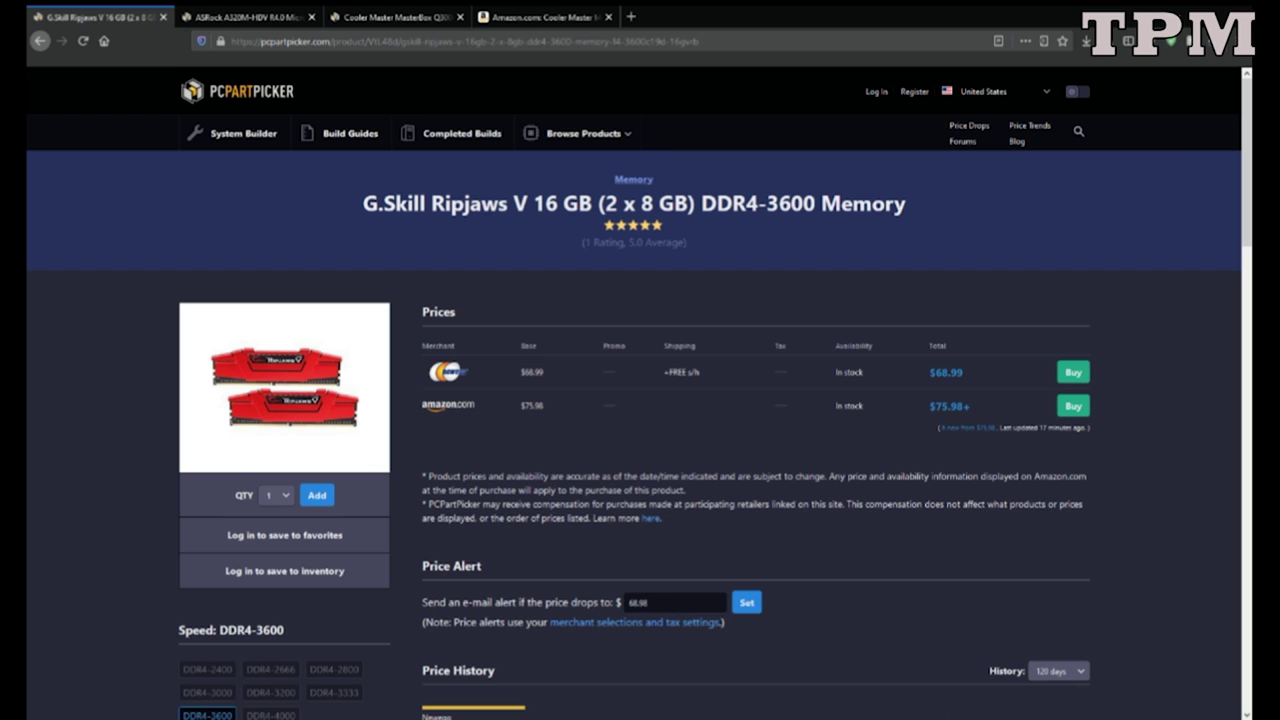
pyautogui.scroll(-6, 845, 230)
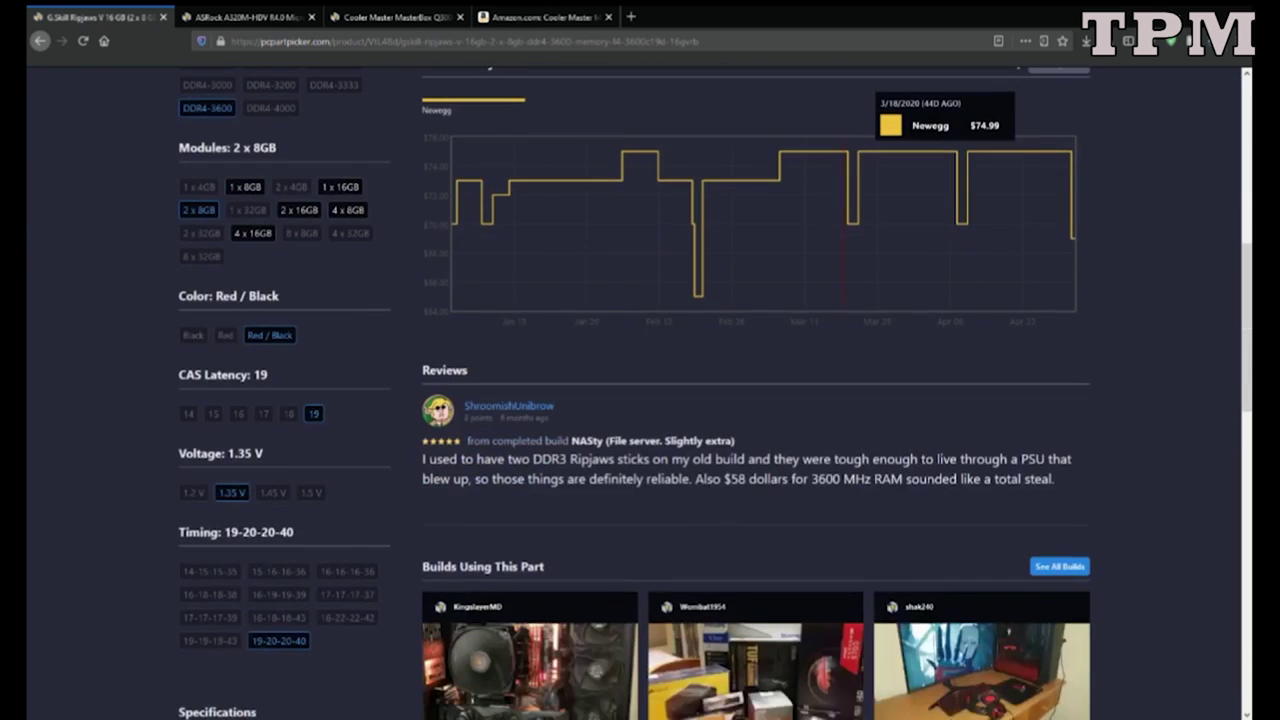
pyautogui.scroll(-1, 845, 230)
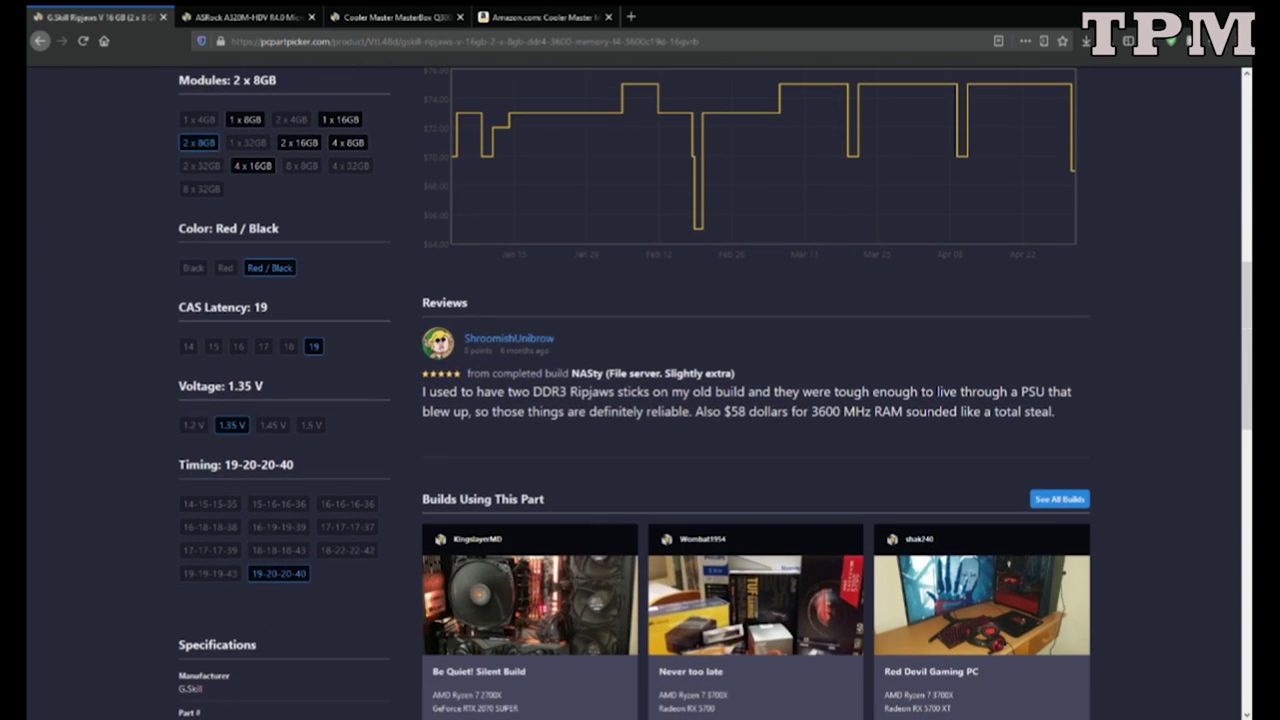
pyautogui.hotkey('ctrl', 'Tab')
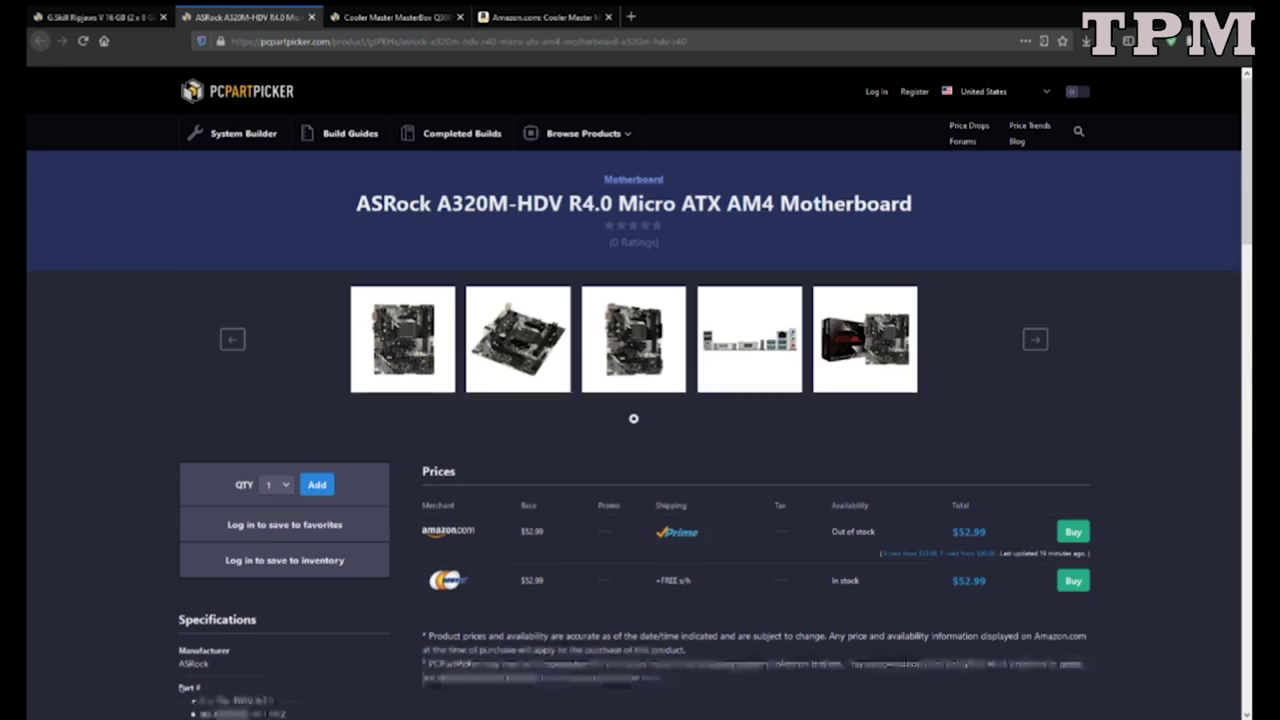
pyautogui.hotkey('ctrl', 'shift', 'Tab')
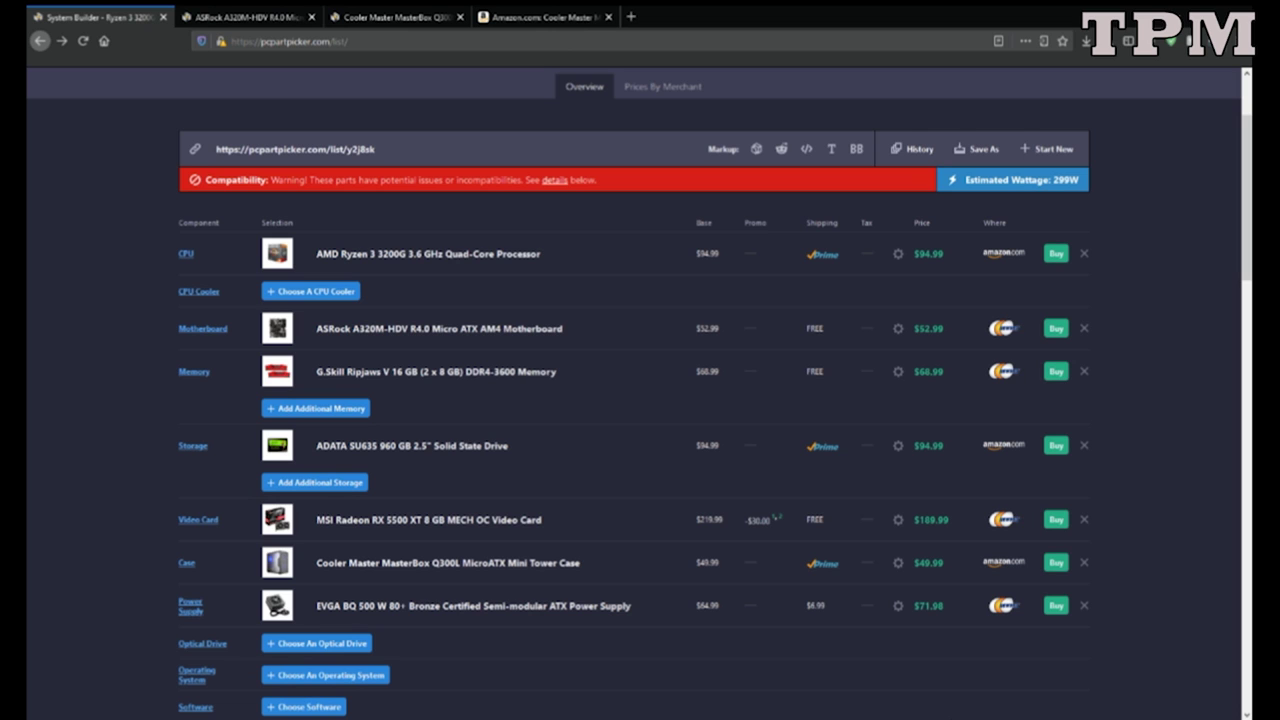
# Review the Ryzen part list from the CPU down to the price total and compatibility notes, and return to its beginning.
pyautogui.scroll(-1, 470, 540)
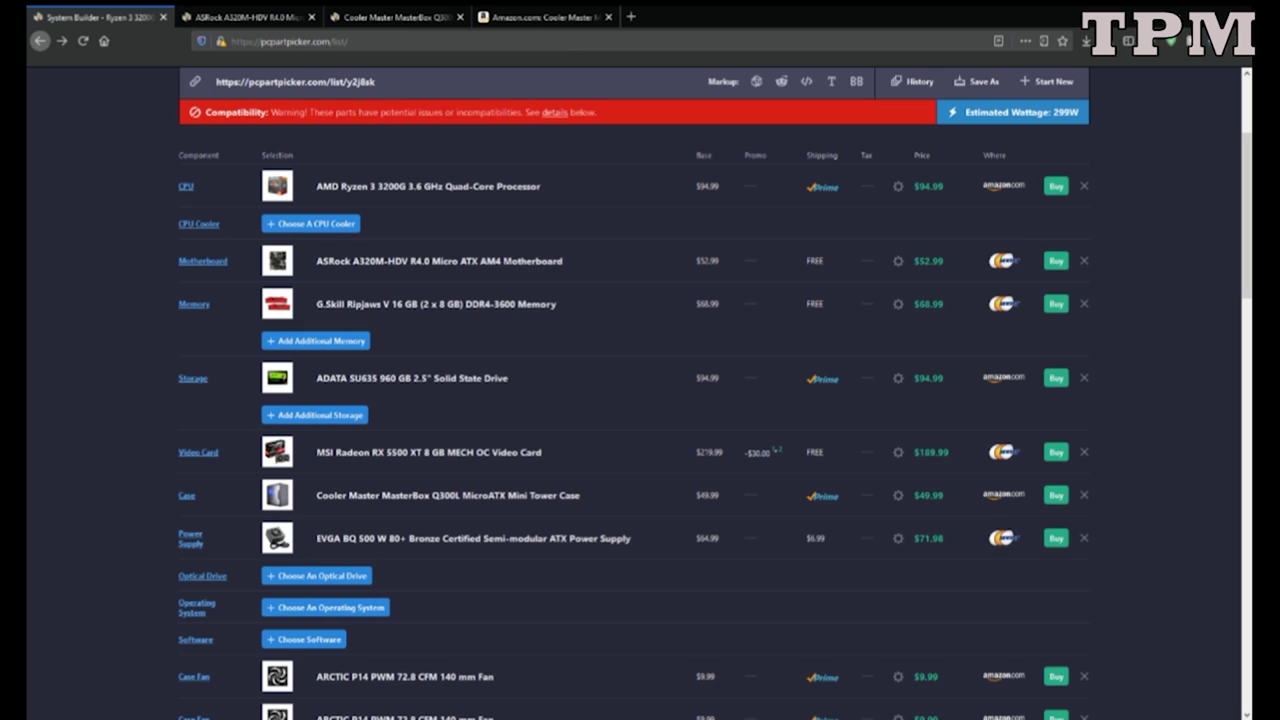
pyautogui.scroll(-3, 640, 400)
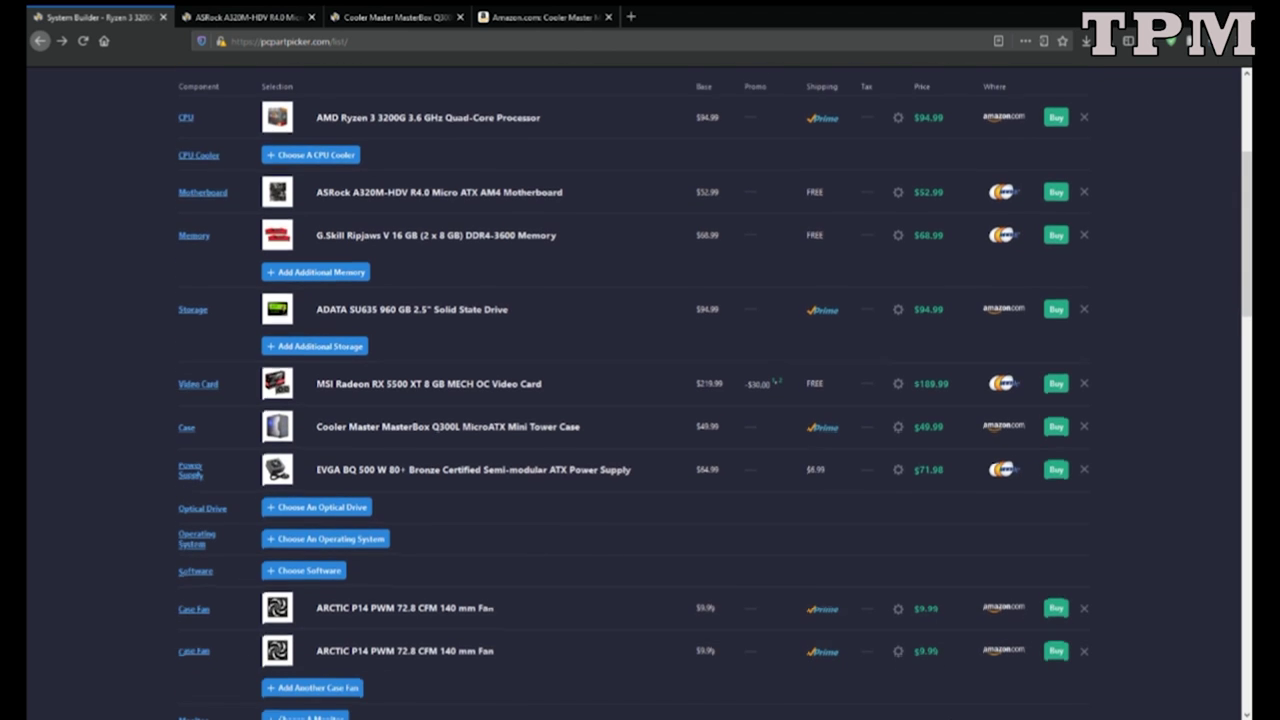
pyautogui.scroll(-5, 640, 400)
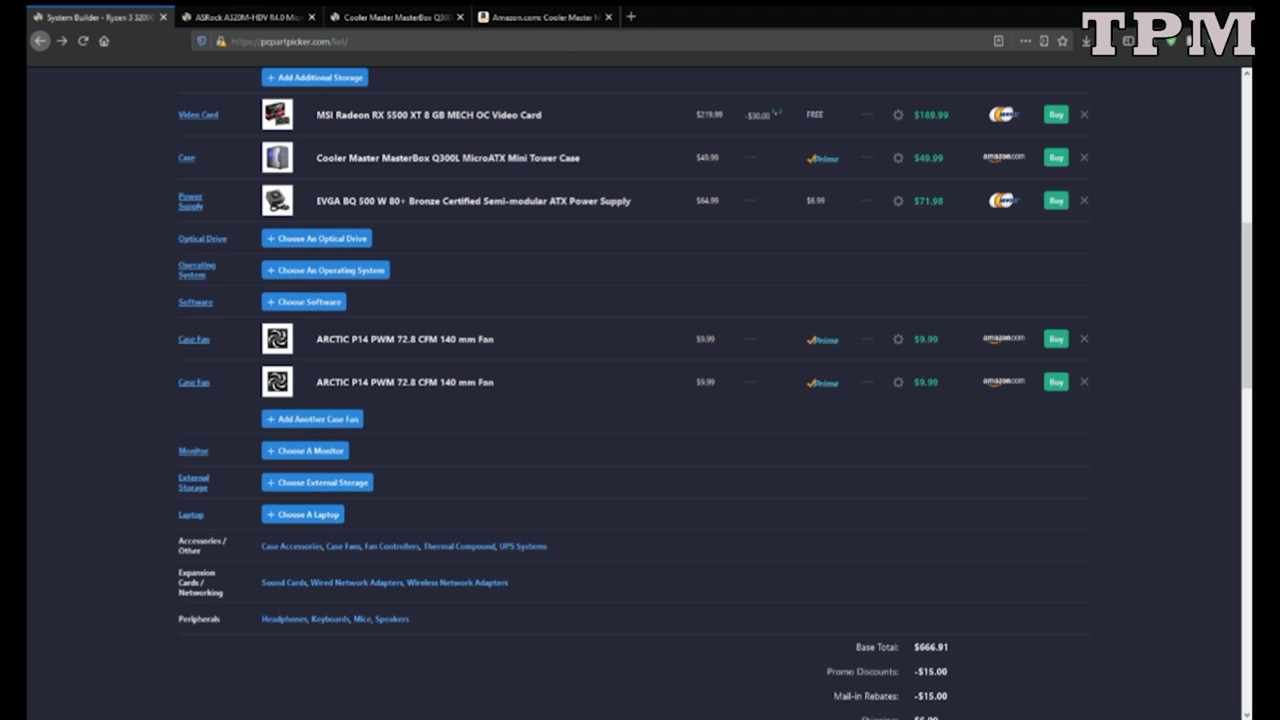
pyautogui.scroll(-3, 640, 400)
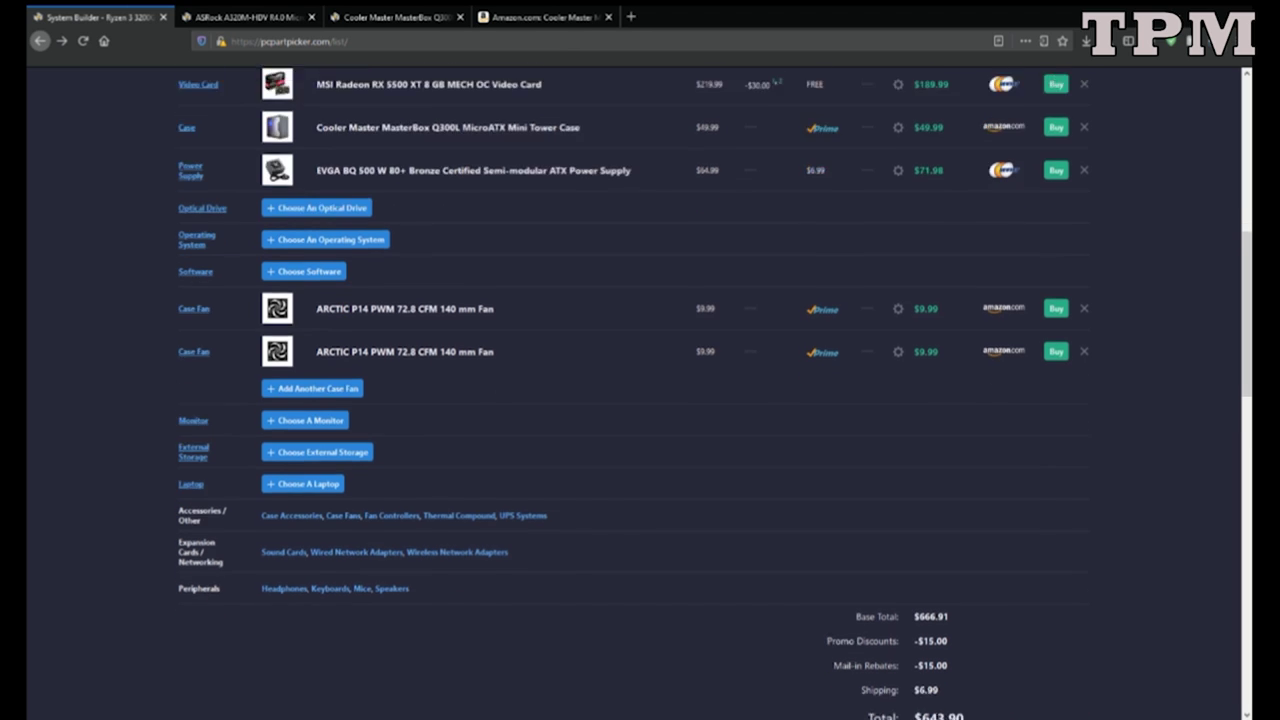
pyautogui.scroll(-3, 640, 400)
pyautogui.scroll(-2, 640, 400)
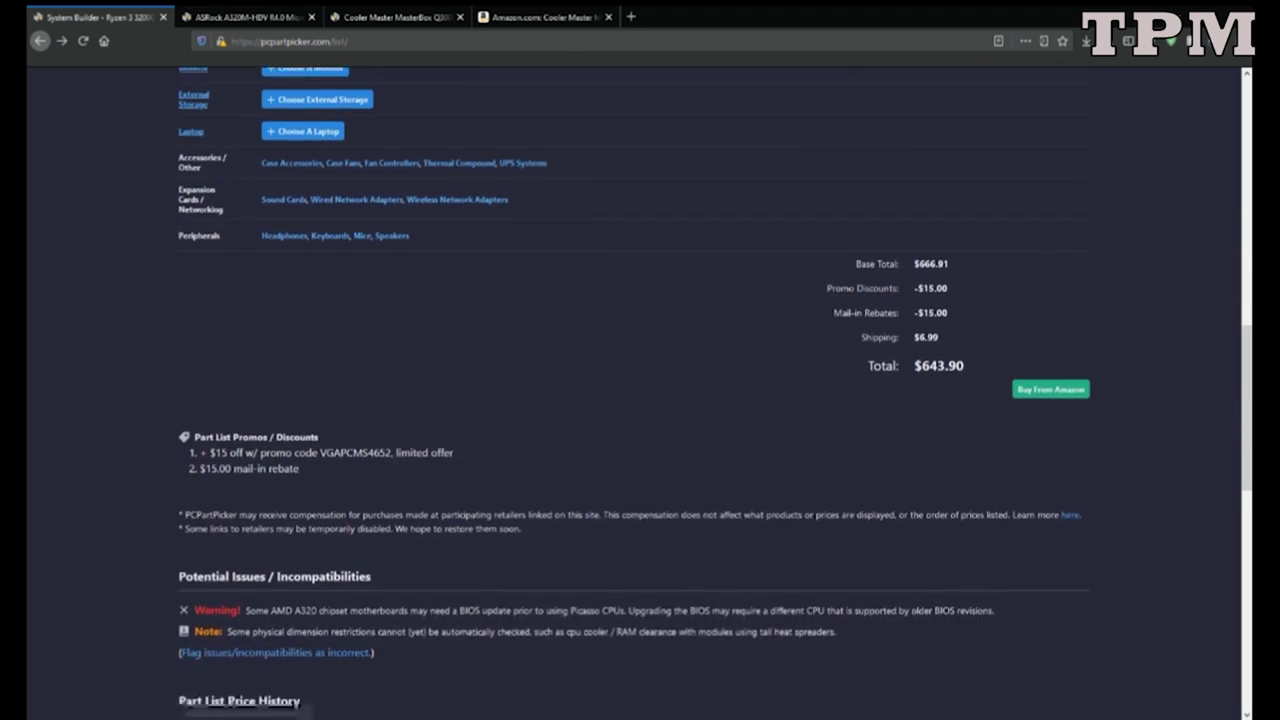
pyautogui.scroll(8, 640, 400)
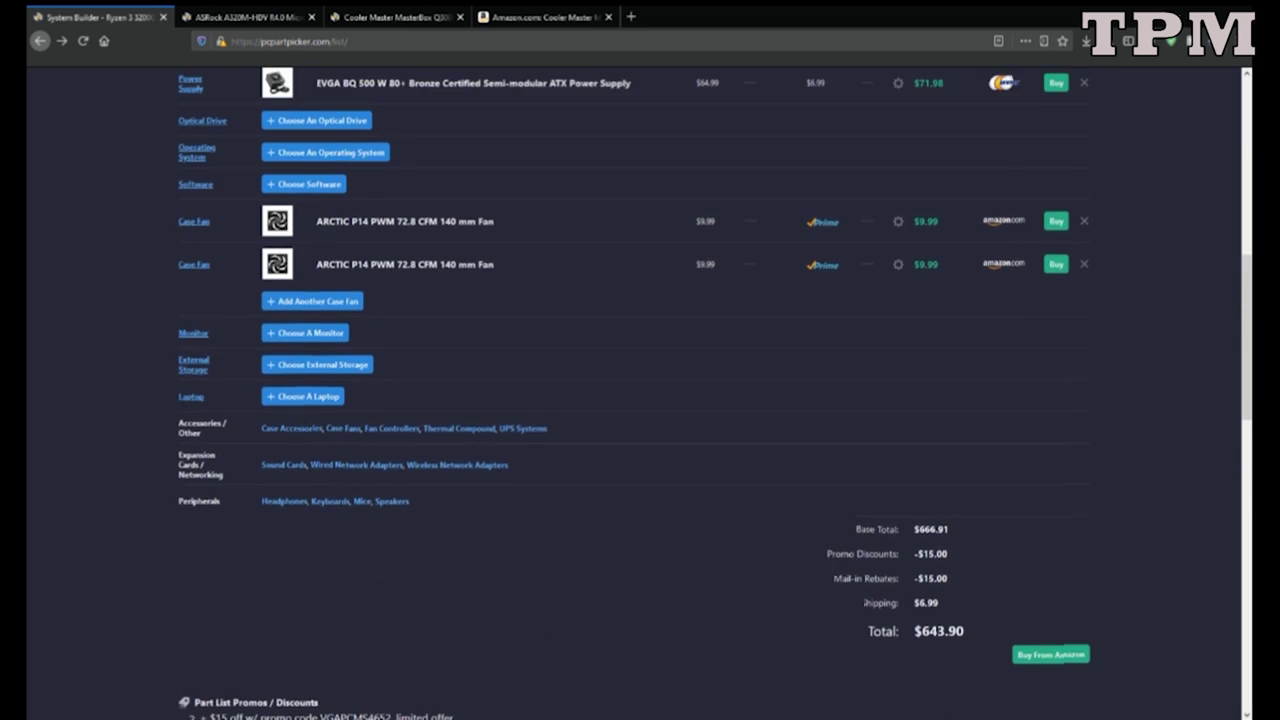
pyautogui.scroll(8, 640, 400)
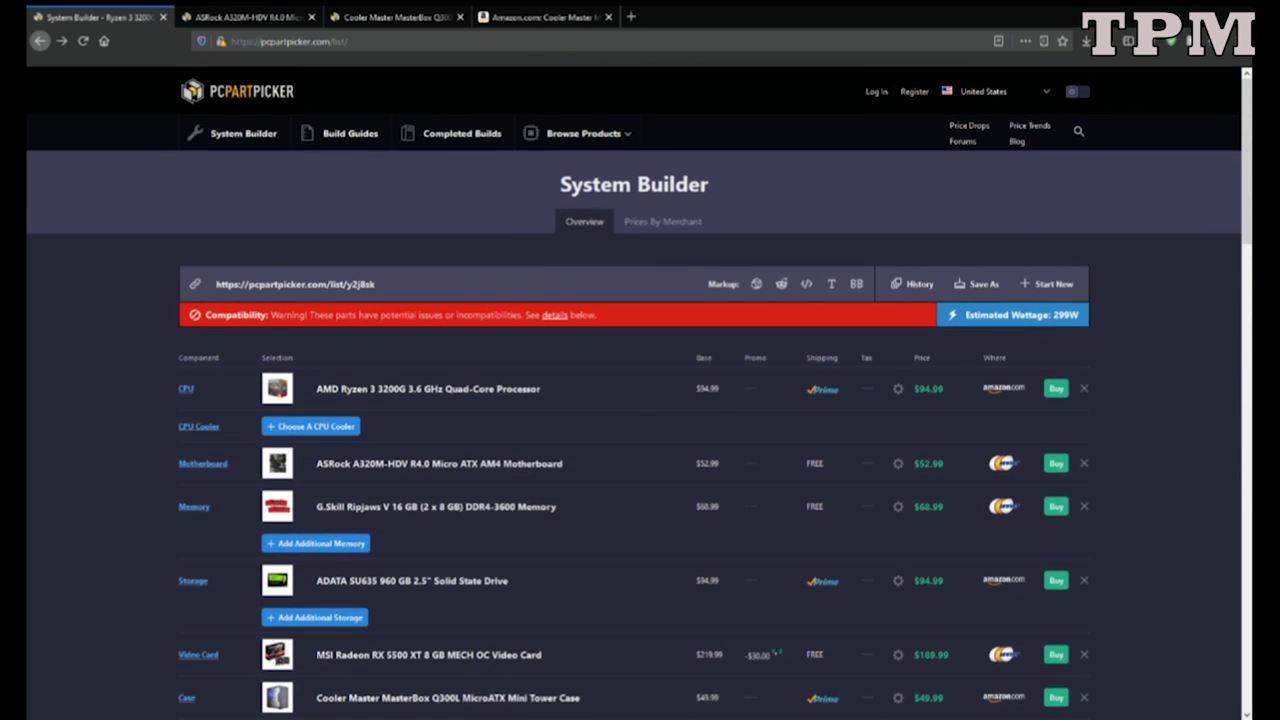
pyautogui.scroll(-1, 640, 400)
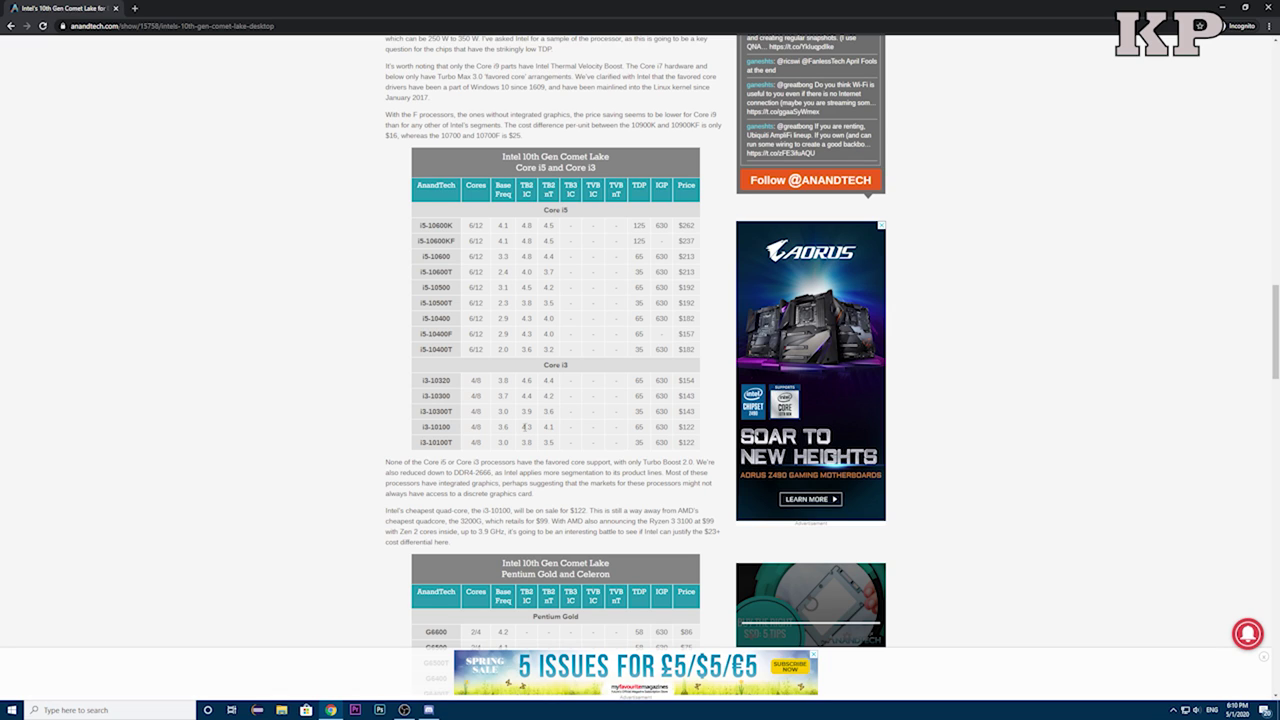
# Examine the AnandTech Comet Lake processor tables from Celeron to Core i9, and go back to the Google results for intel.
pyautogui.scroll(-3, 527, 427)
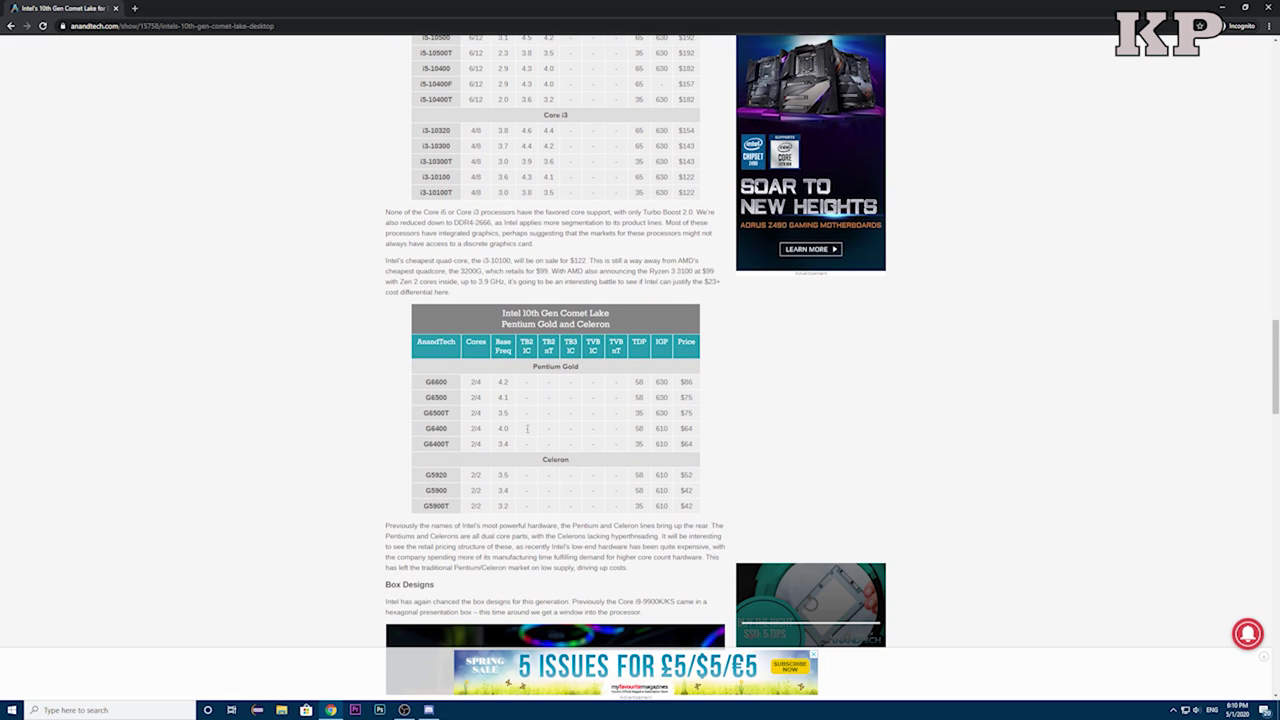
pyautogui.scroll(2, 536, 420)
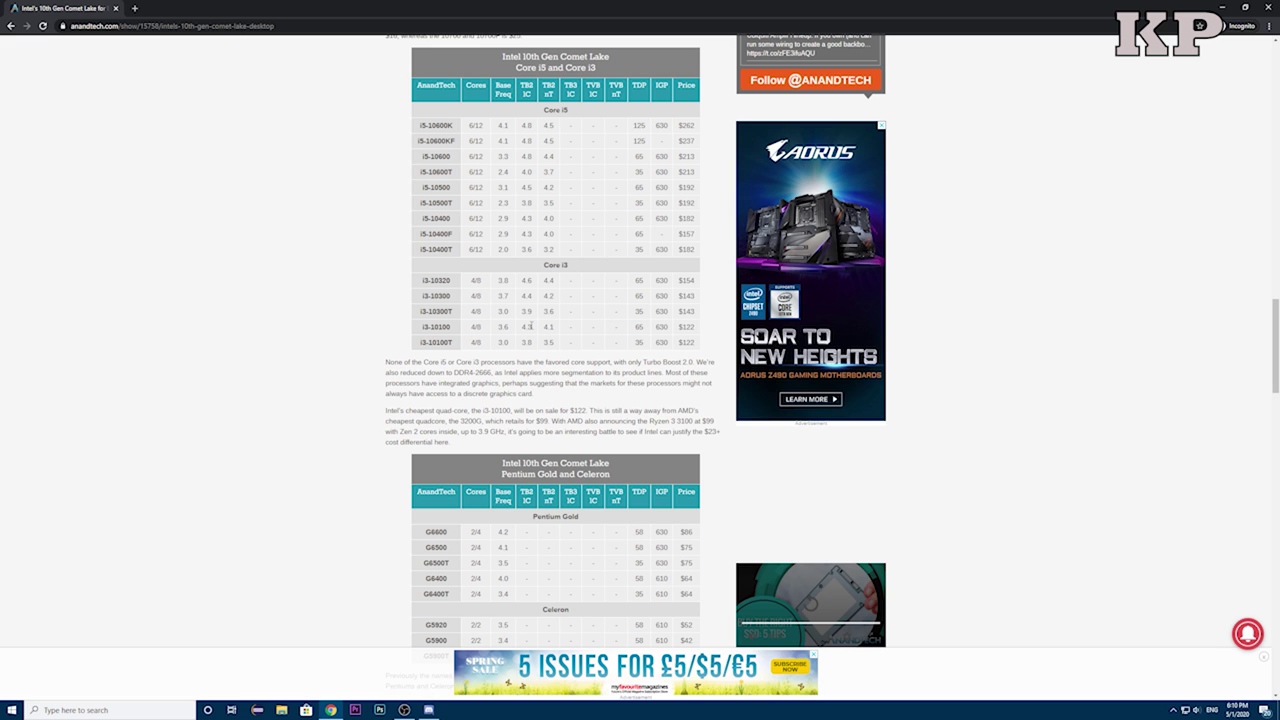
pyautogui.scroll(7, 548, 312)
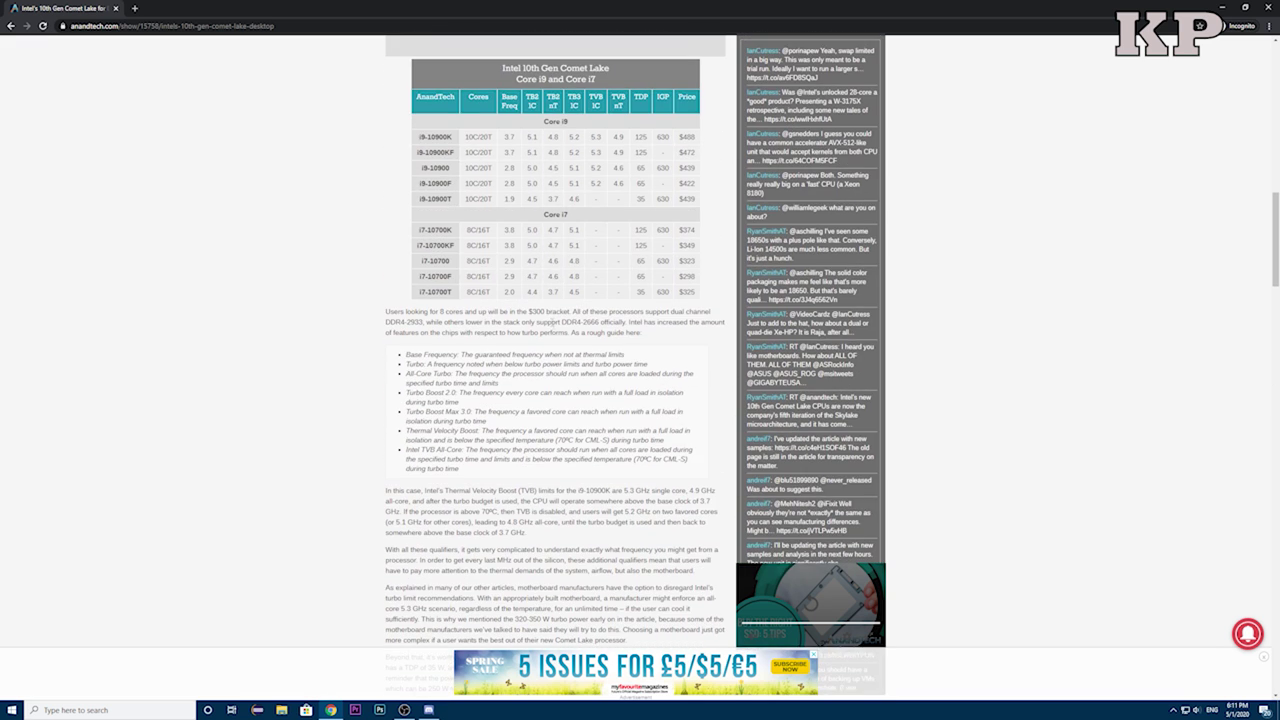
pyautogui.hotkey('alt', 'Left')
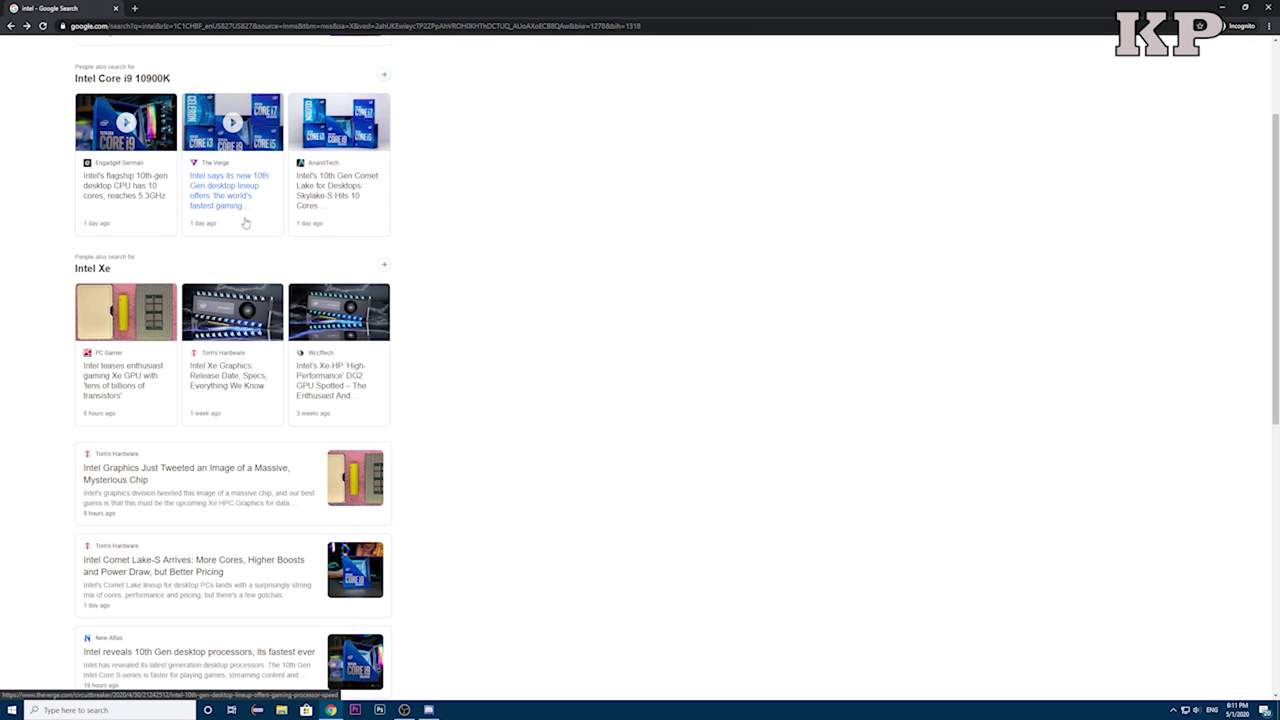
# Skim the Tom's Hardware article on Intel's mysterious graphics chip, and open The Verge's article on the 10th Gen desktop lineup instead.
pyautogui.click(205, 470)
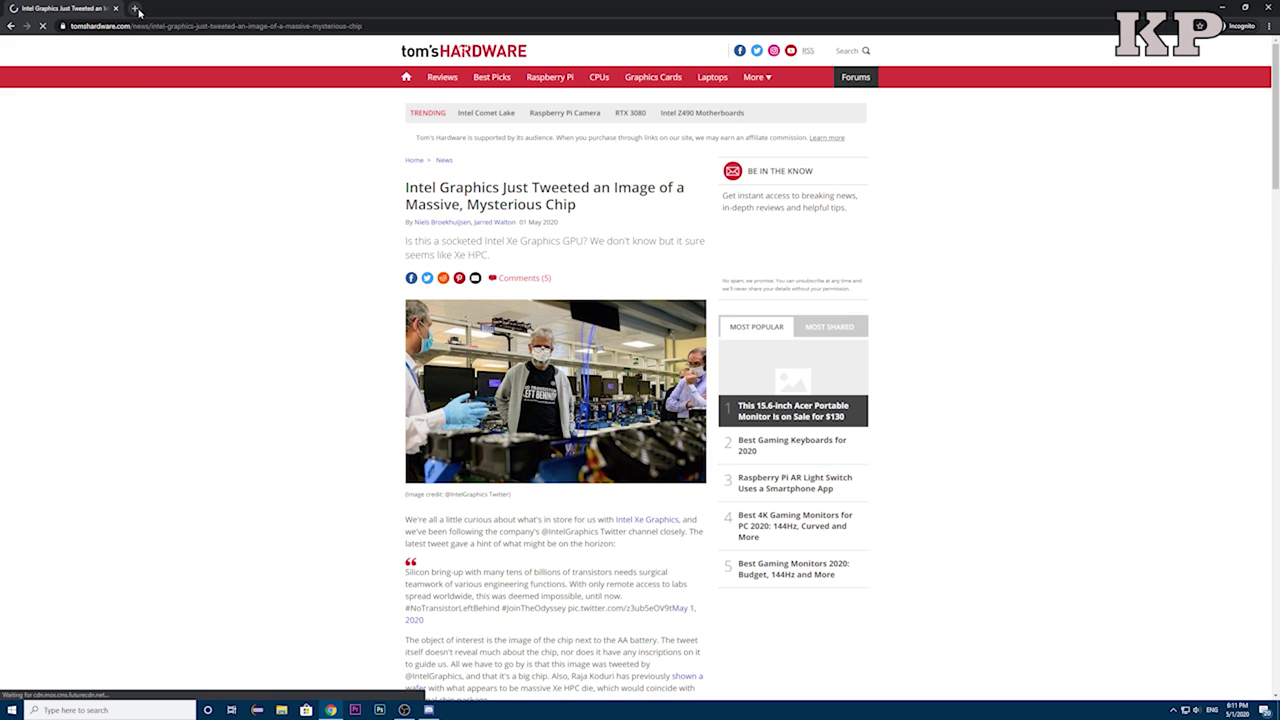
pyautogui.scroll(-3, 329, 309)
pyautogui.hotkey('alt', 'Left')
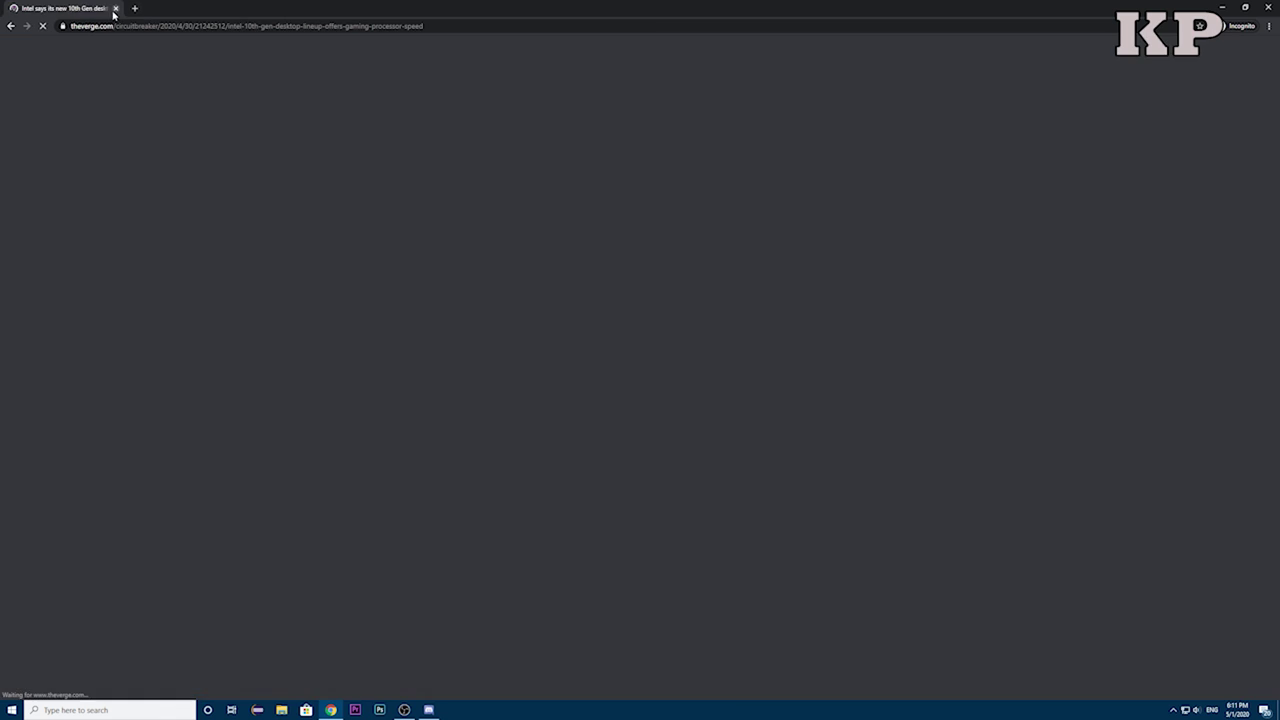
# Search the web for 3300x in a new tab and open the Wccftech article on Ryzen 3 3300X and 3100 overclocking.
pyautogui.click(136, 8)
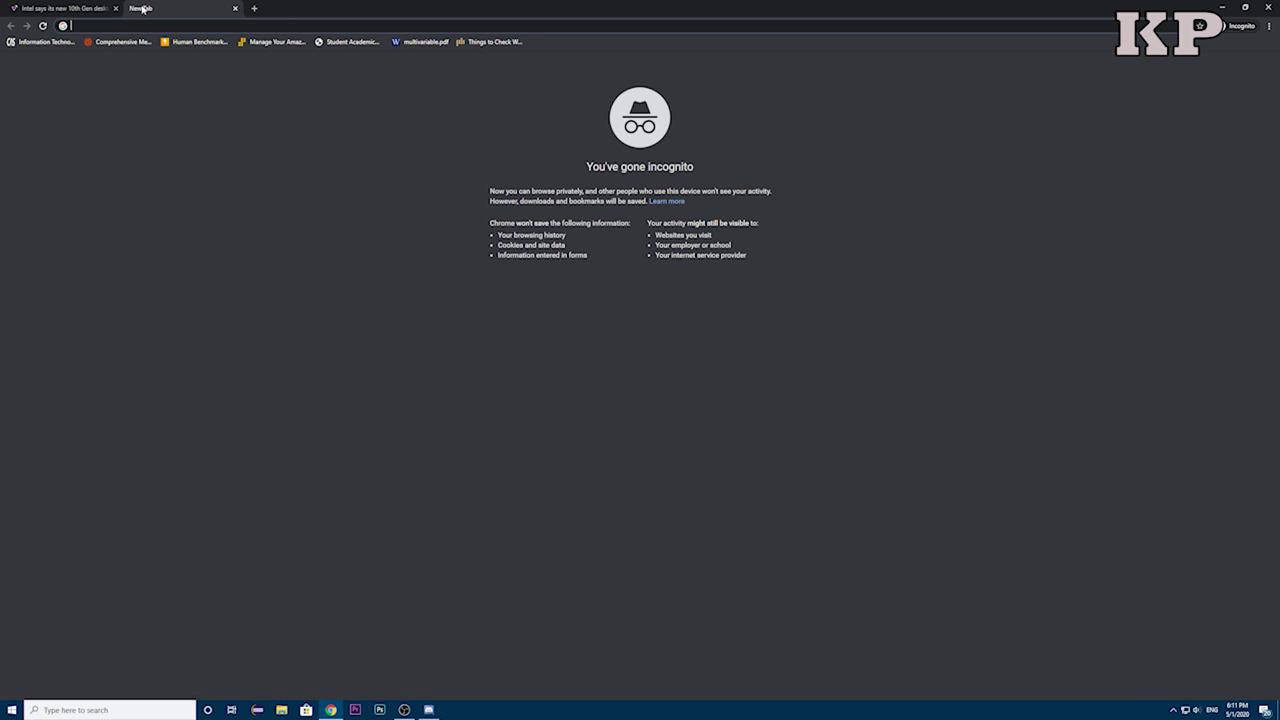
pyautogui.write('3300x')
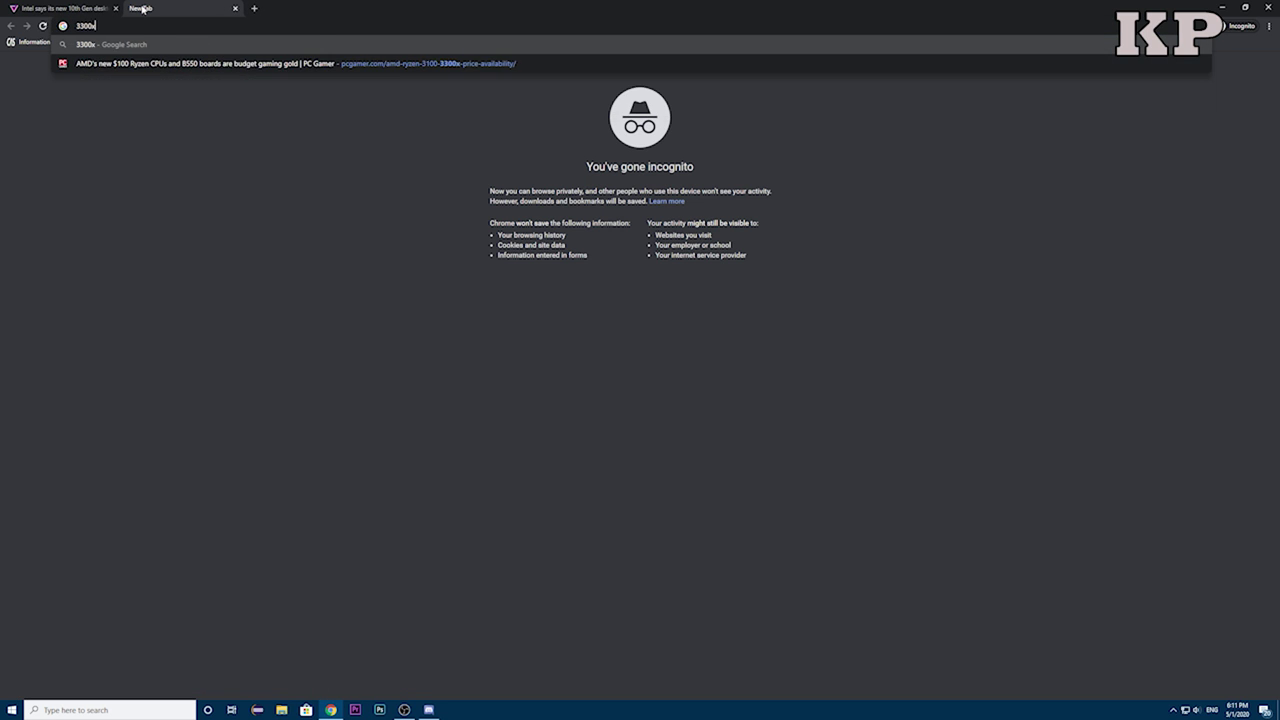
pyautogui.press('Return')
pyautogui.click(162, 256)
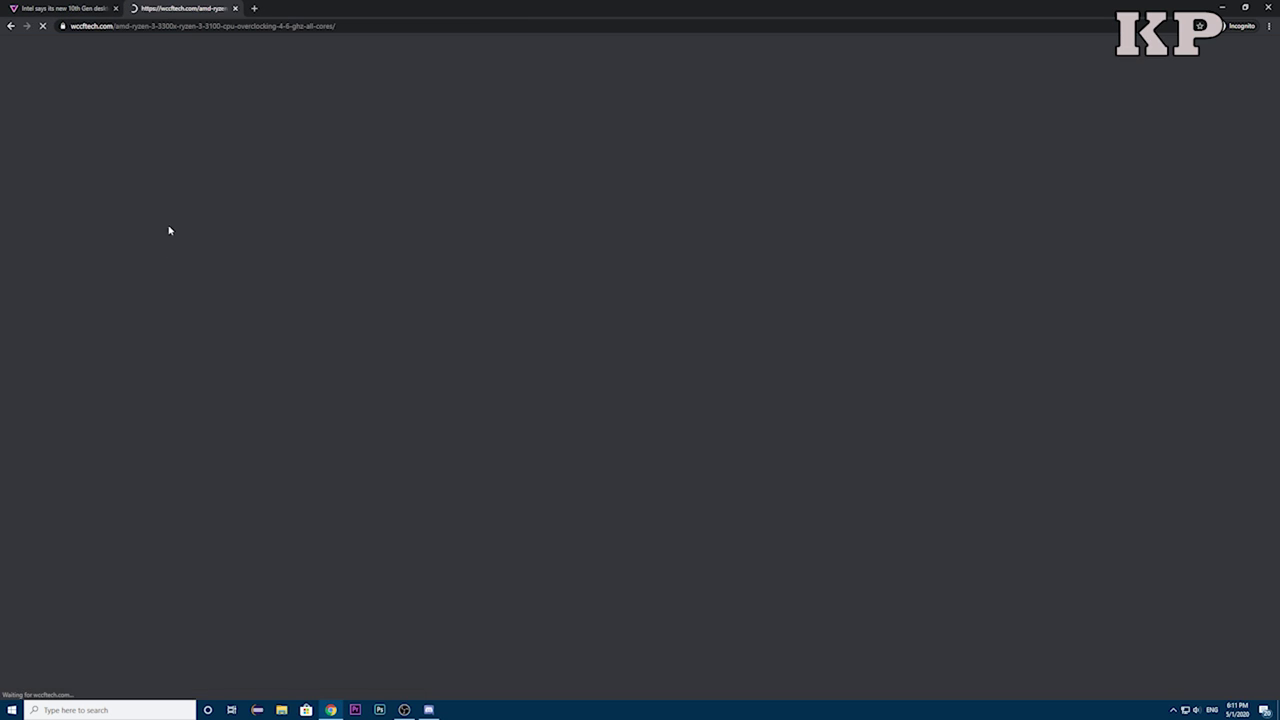
# Skim The Verge's article on Intel's 10th Gen desktop processors and go back to the intel search results.
pyautogui.click(95, 5)
pyautogui.scroll(-10, 413, 256)
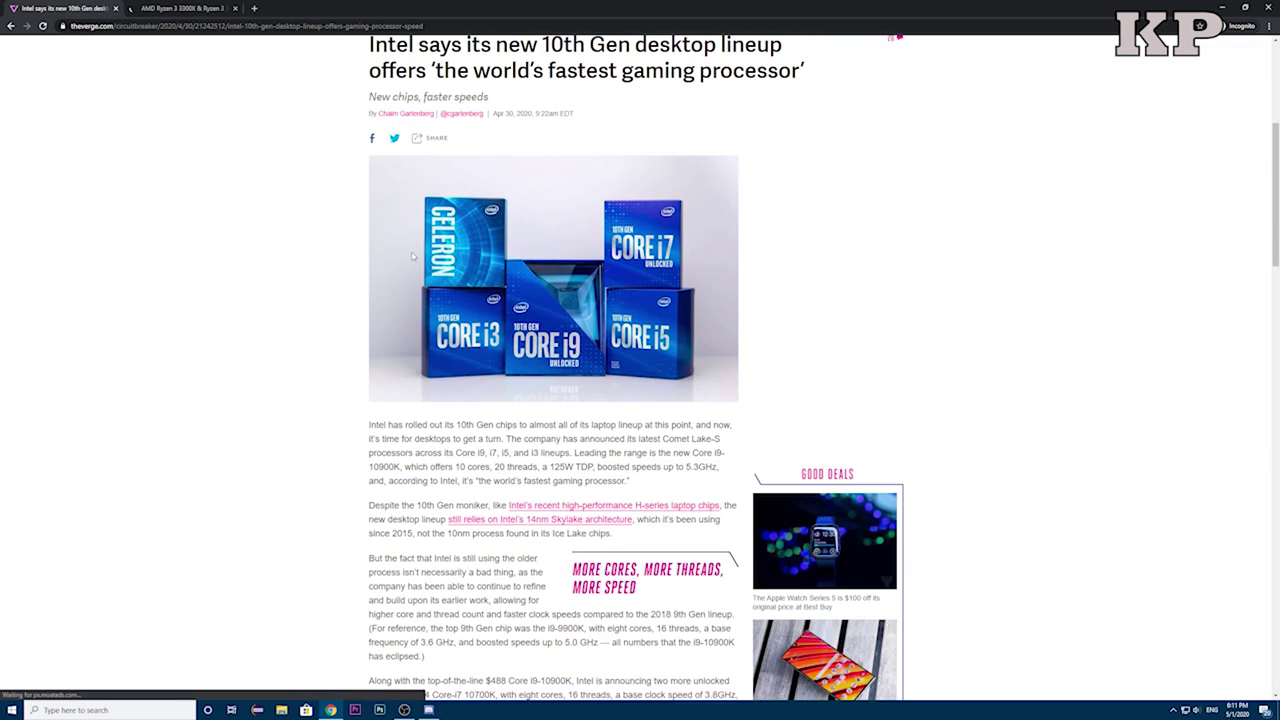
pyautogui.scroll(-15, 411, 256)
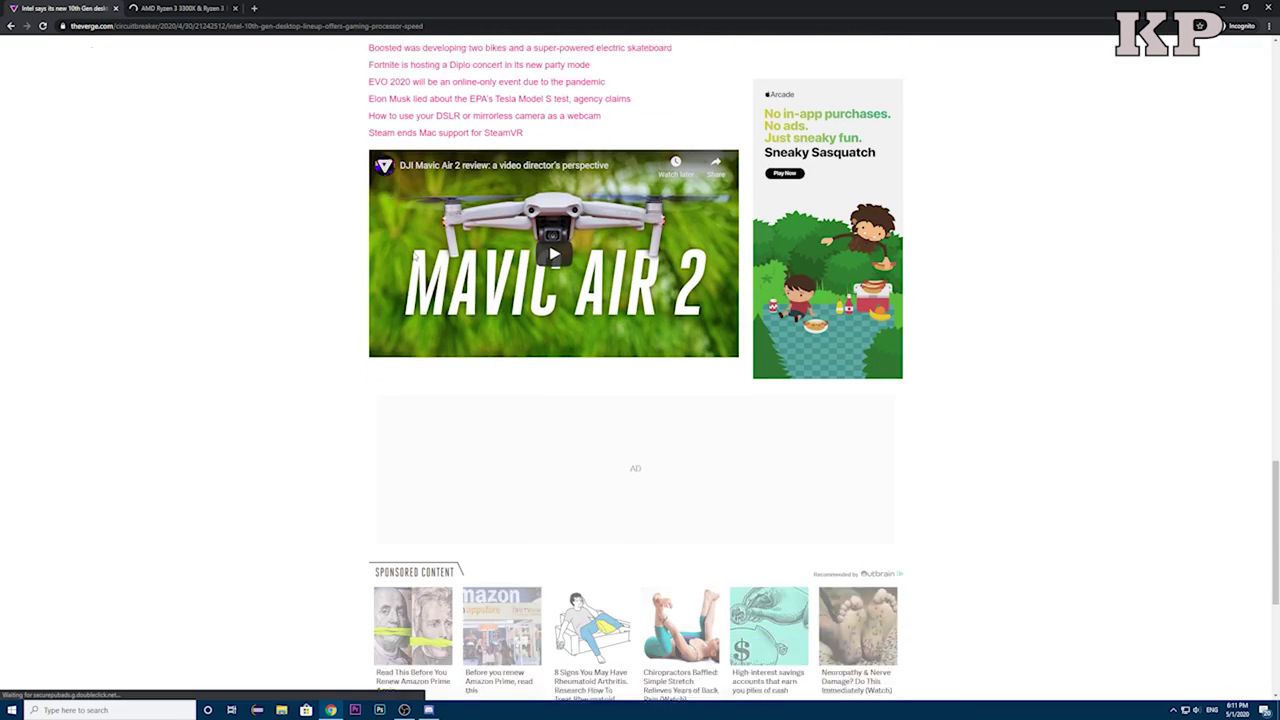
pyautogui.hotkey('alt', 'Left')
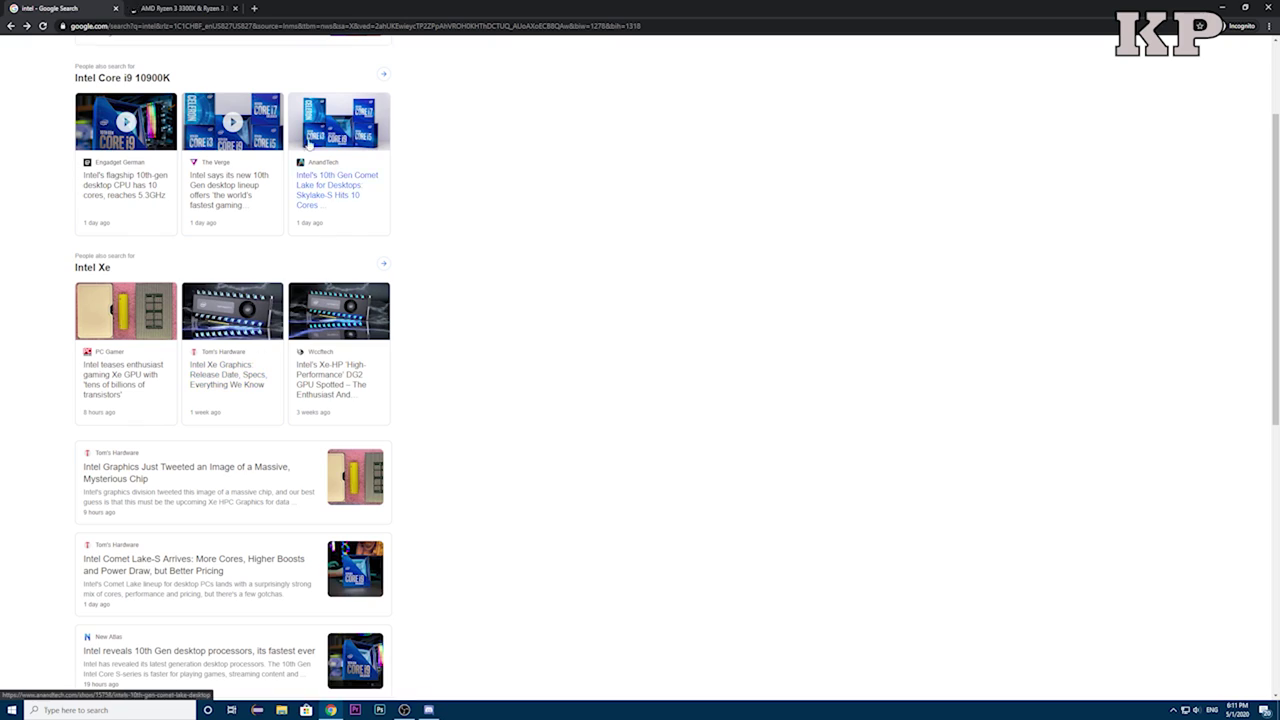
# Open Engadget's article on Intel's flagship 10th-gen desktop CPU and examine its Core i9, i7, i5 and i3 specification tables.
pyautogui.scroll(-1, 268, 190)
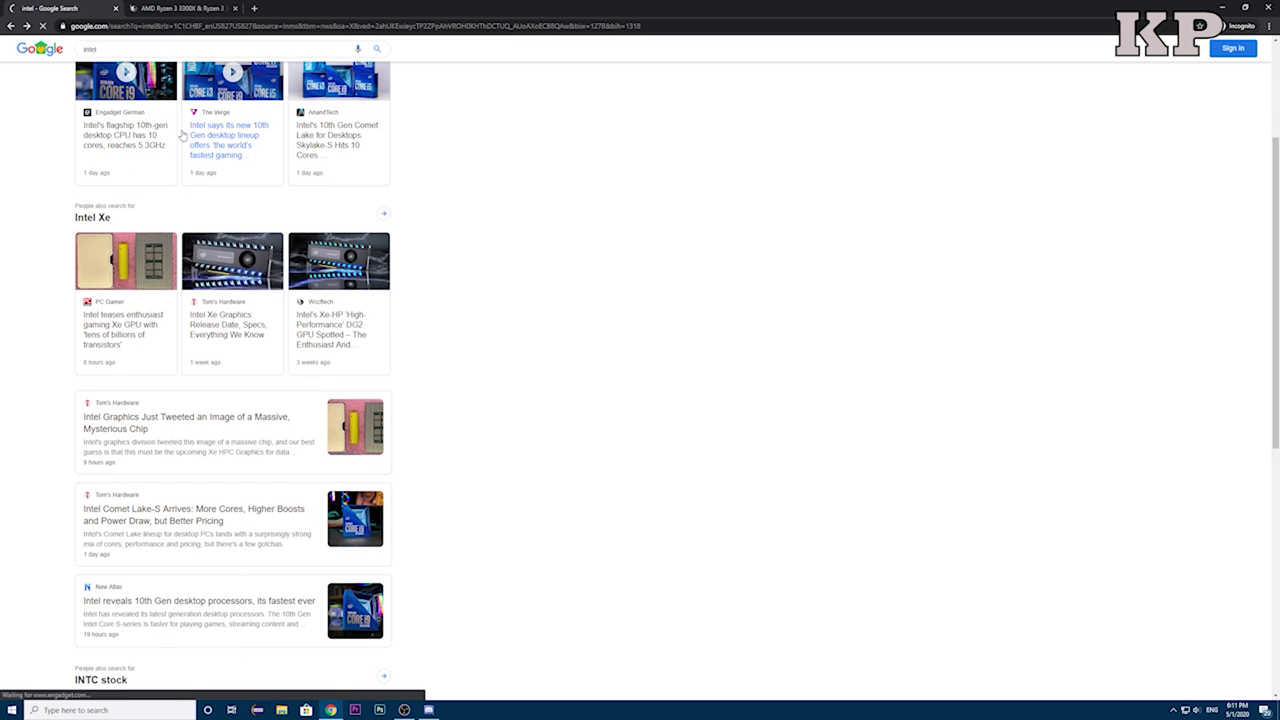
pyautogui.click(150, 148)
pyautogui.scroll(-5, 432, 328)
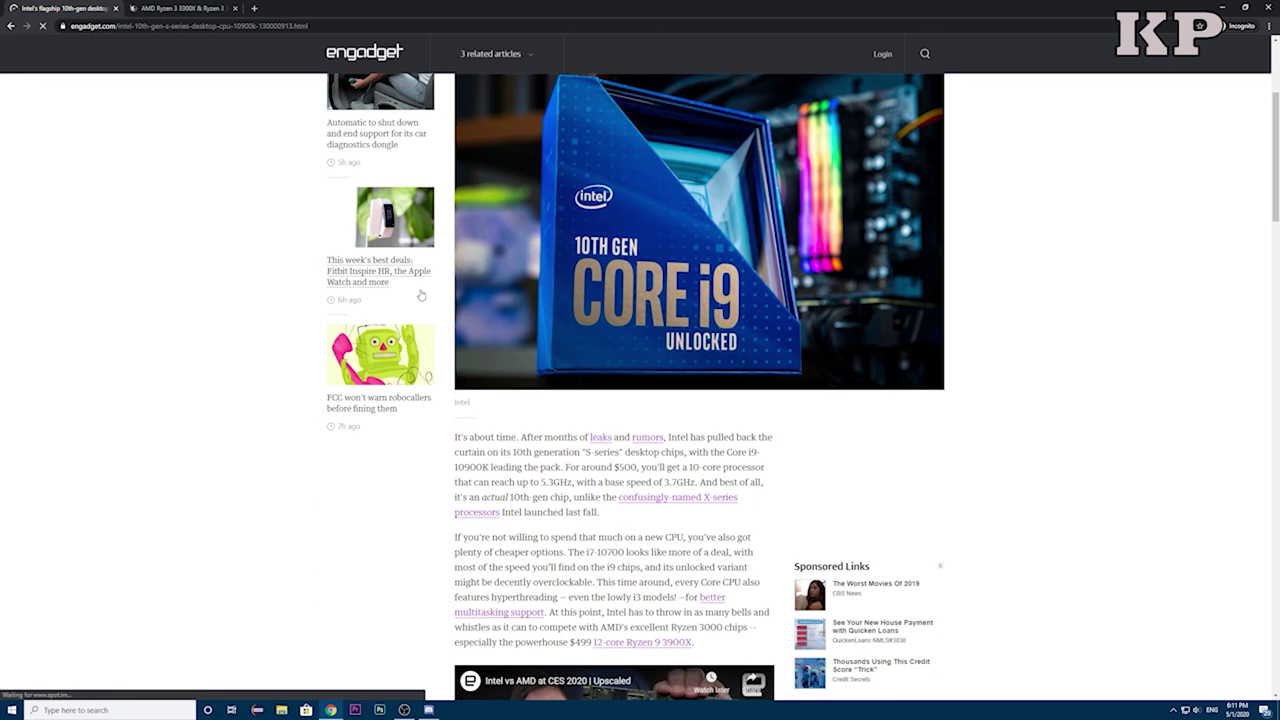
pyautogui.scroll(-1, 432, 329)
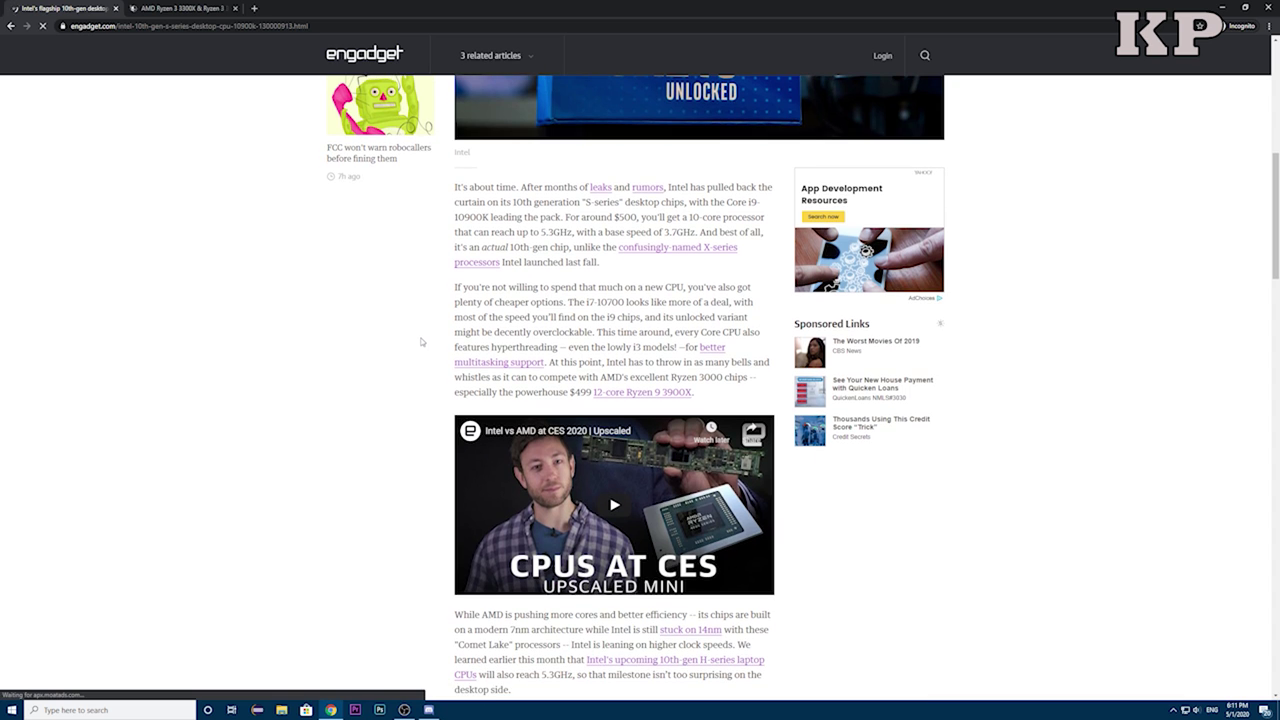
pyautogui.scroll(-4, 408, 366)
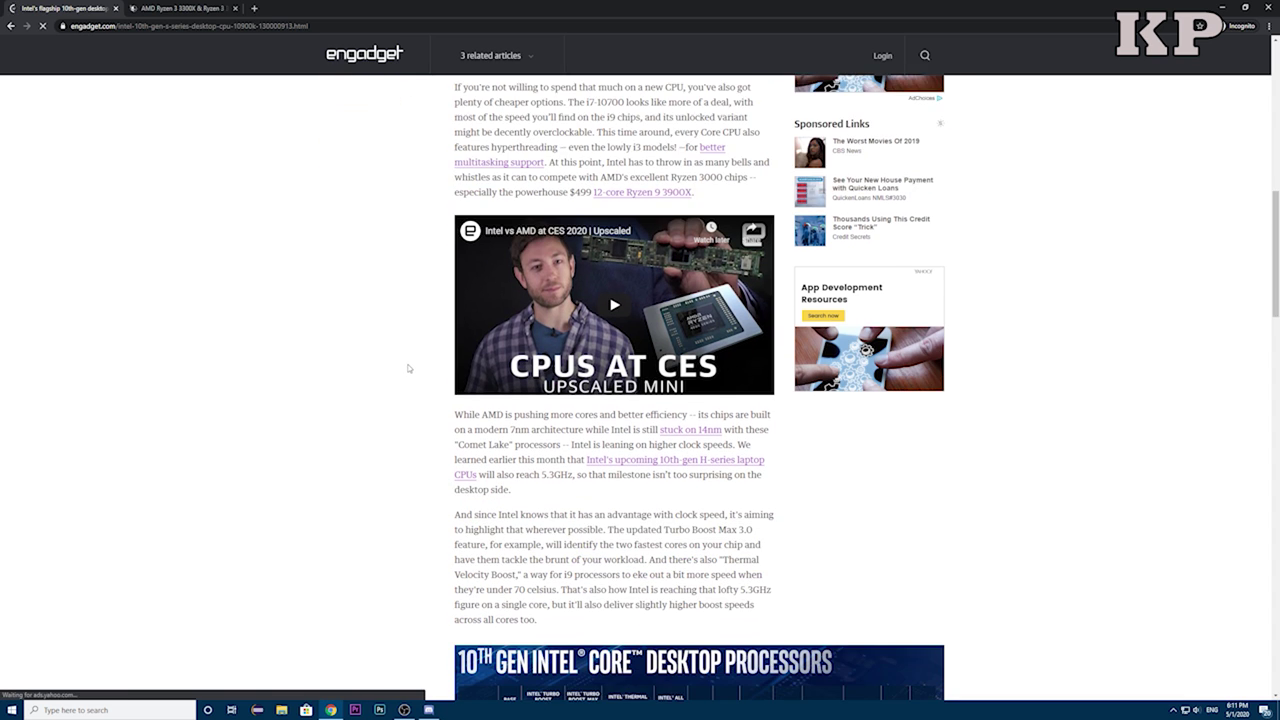
pyautogui.scroll(-1, 392, 380)
pyautogui.scroll(-5, 375, 405)
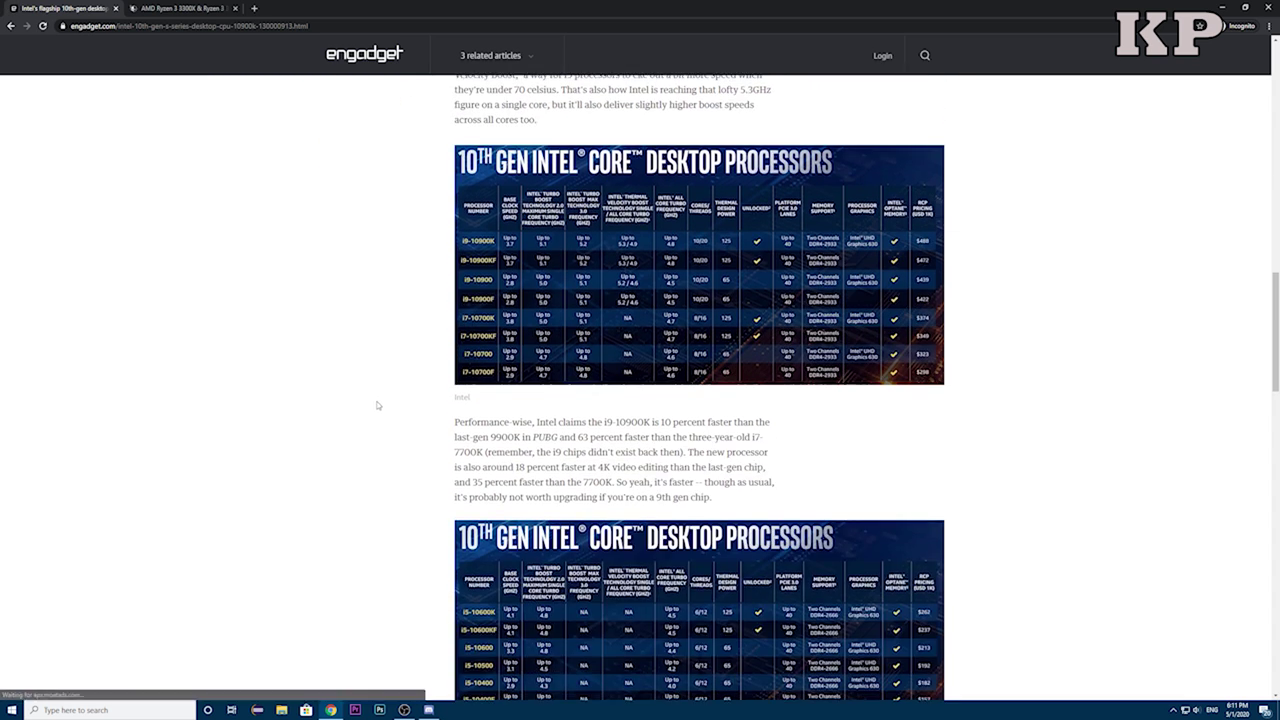
pyautogui.scroll(-3, 375, 405)
pyautogui.scroll(3, 372, 417)
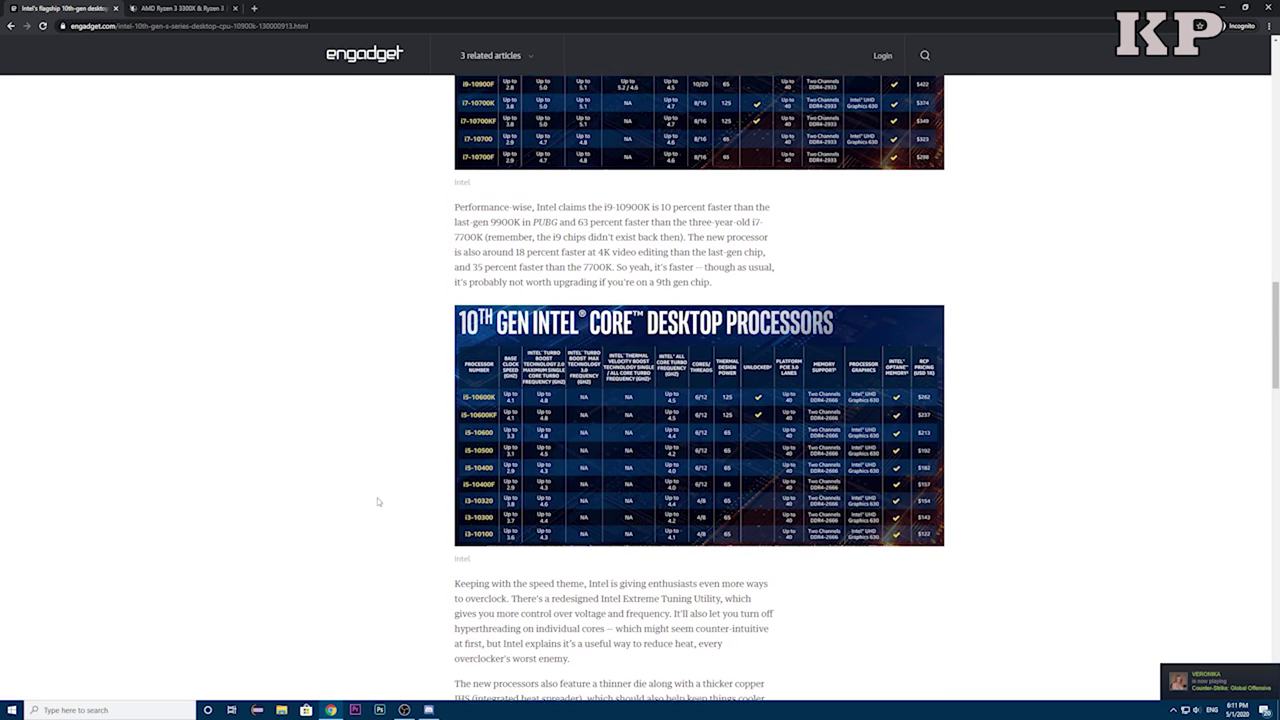